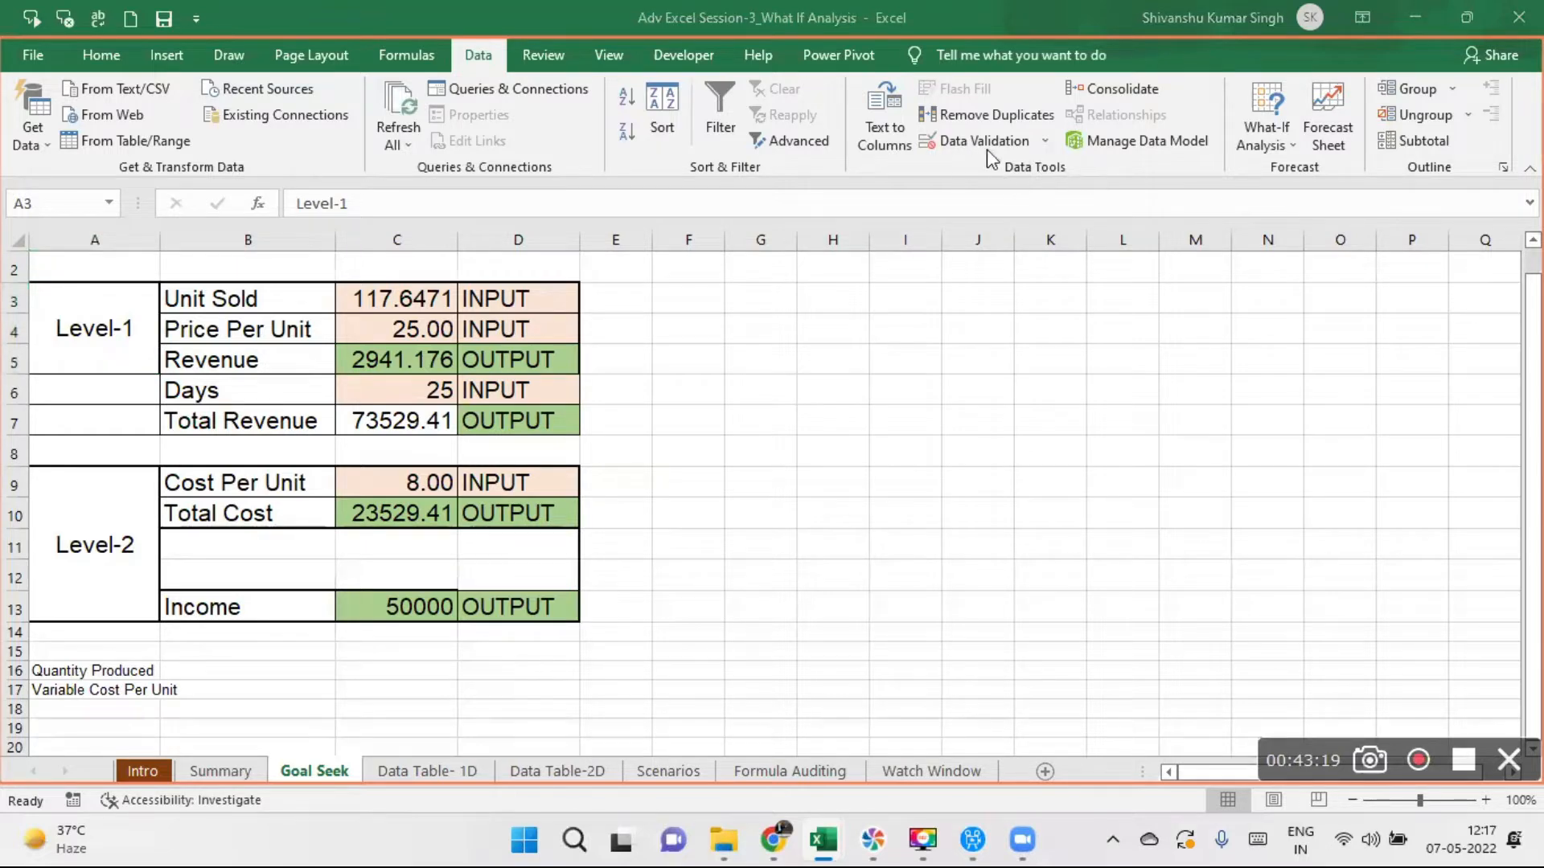
- Look through the available command groups and examine the What-If Analysis options for the worksheet
{"action": "left_click", "coordinate": [485, 59]}
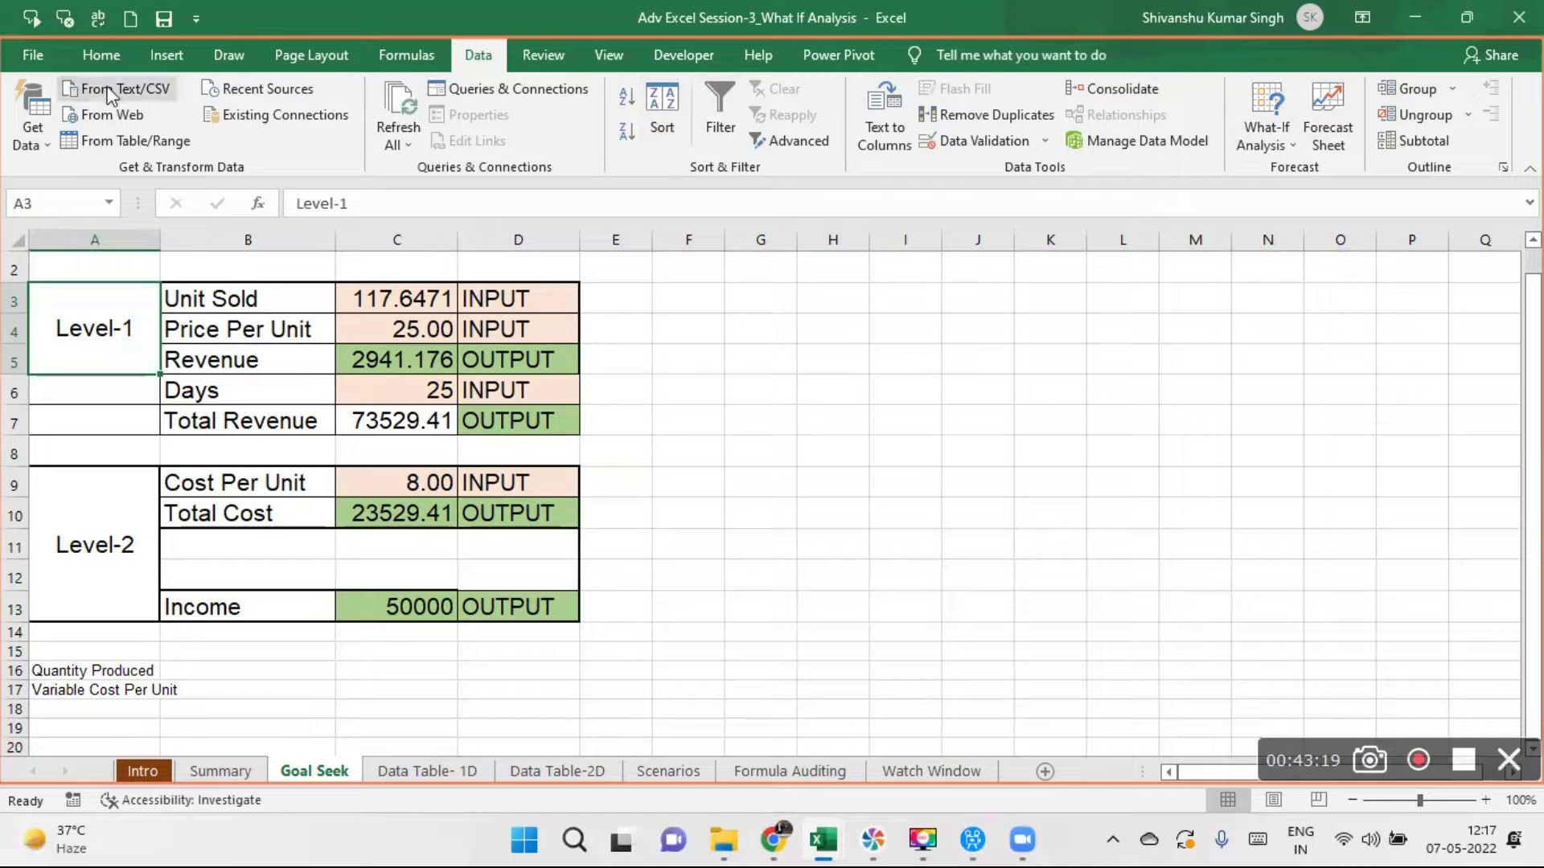
{"action": "left_click", "coordinate": [90, 56]}
{"action": "left_click", "coordinate": [152, 54]}
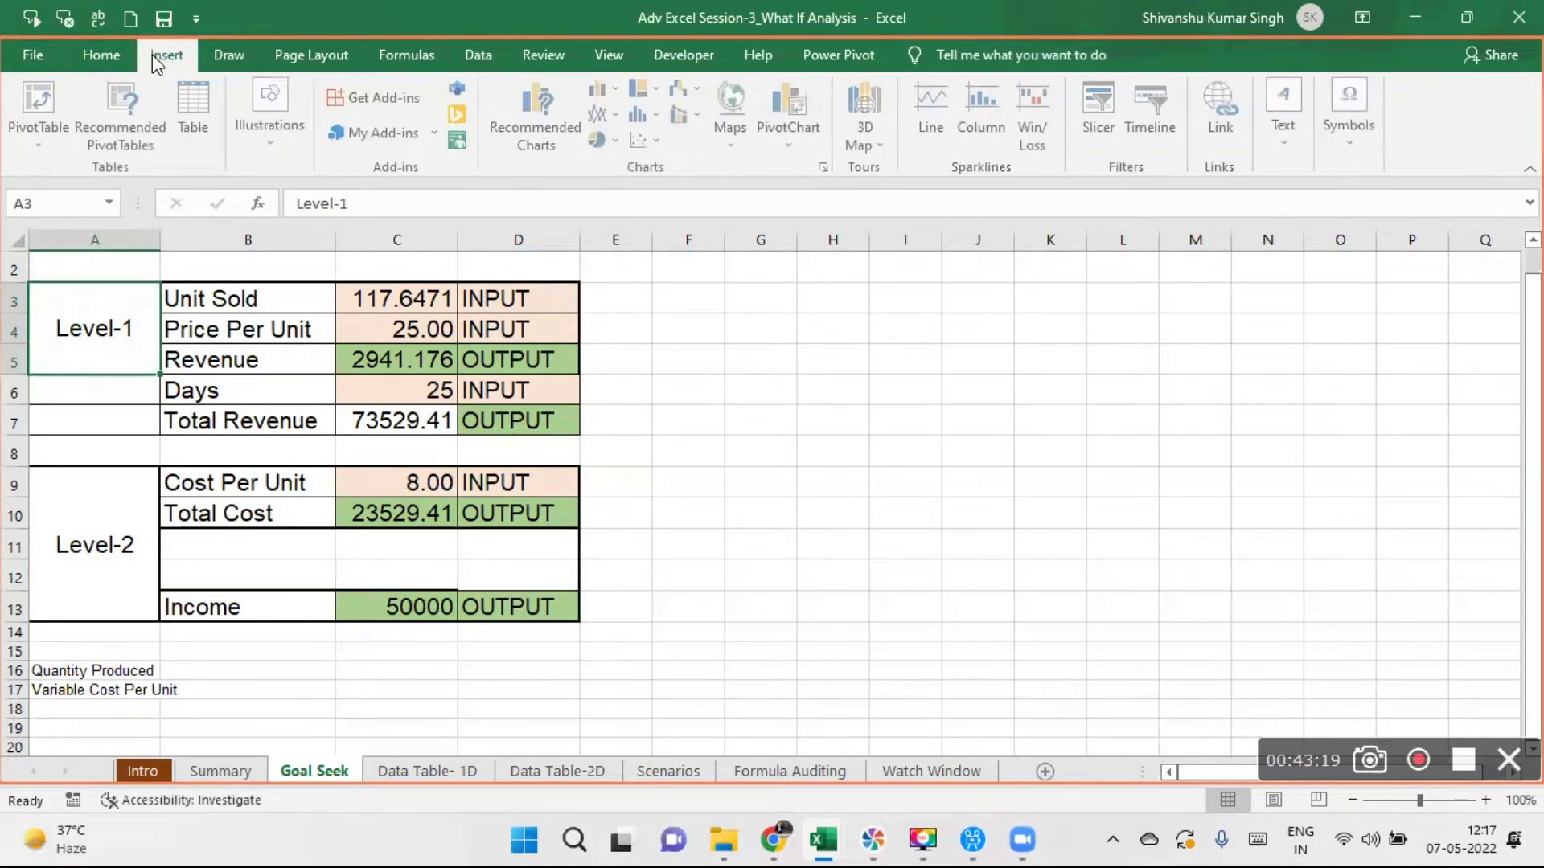
{"action": "left_click", "coordinate": [221, 53]}
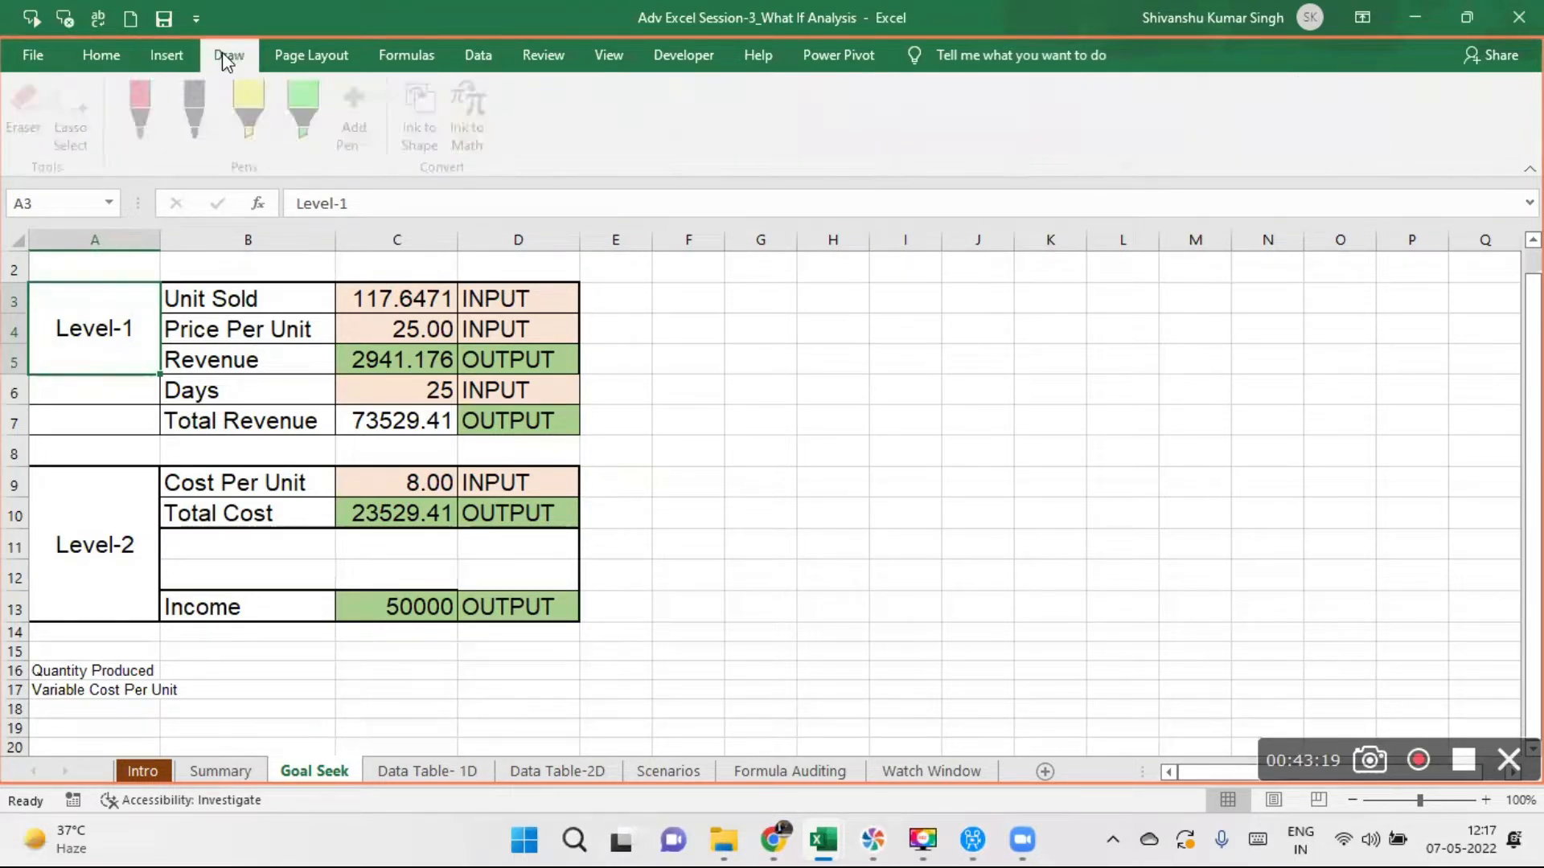
{"action": "left_click", "coordinate": [312, 56]}
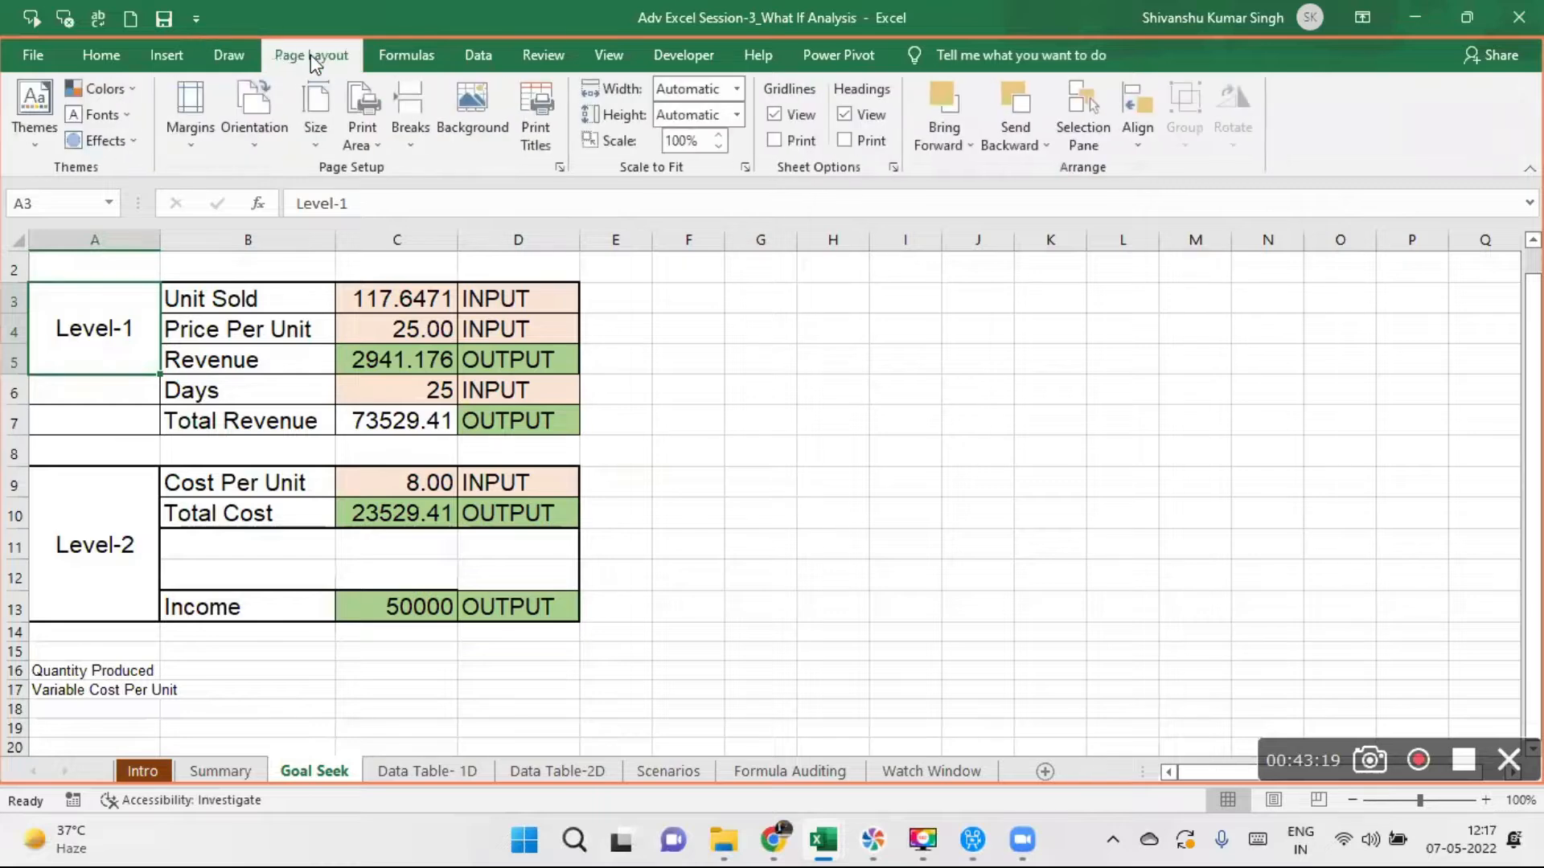
{"action": "left_click", "coordinate": [406, 53]}
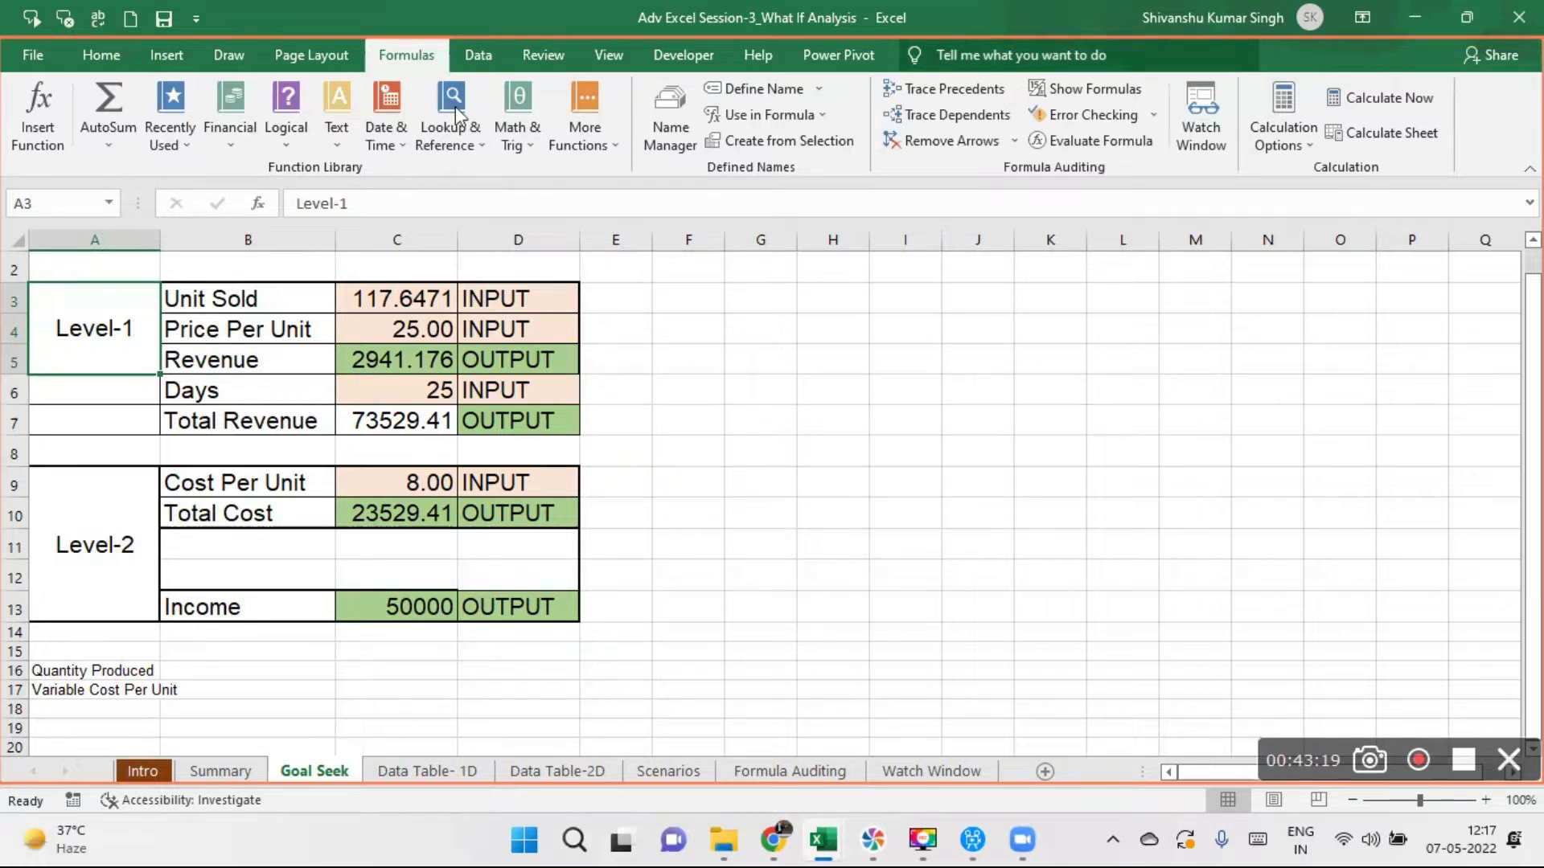
{"action": "left_click", "coordinate": [478, 56]}
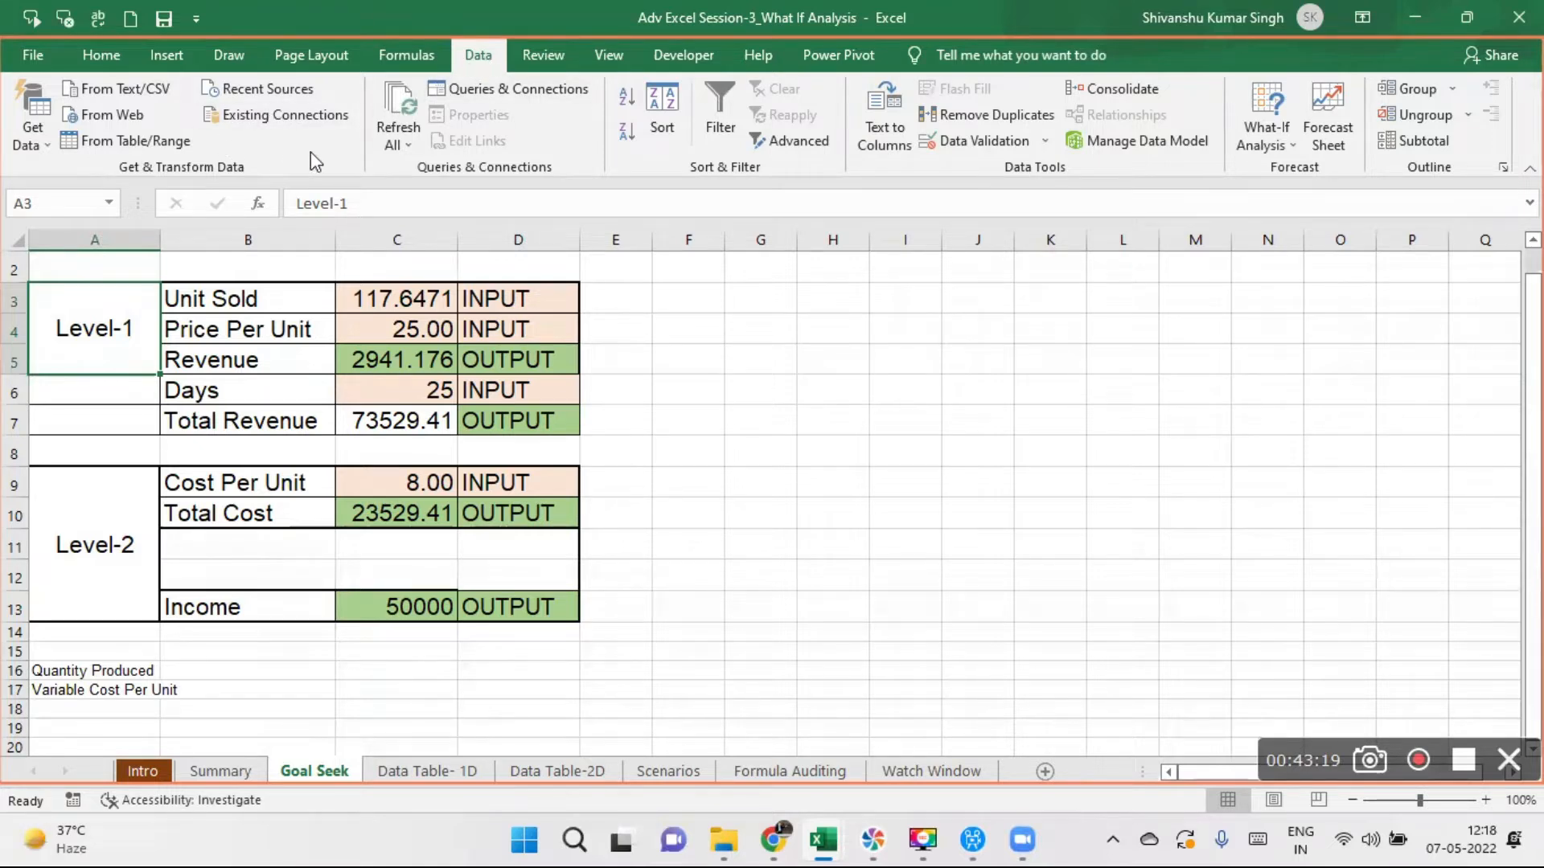
{"action": "left_click", "coordinate": [1281, 140]}
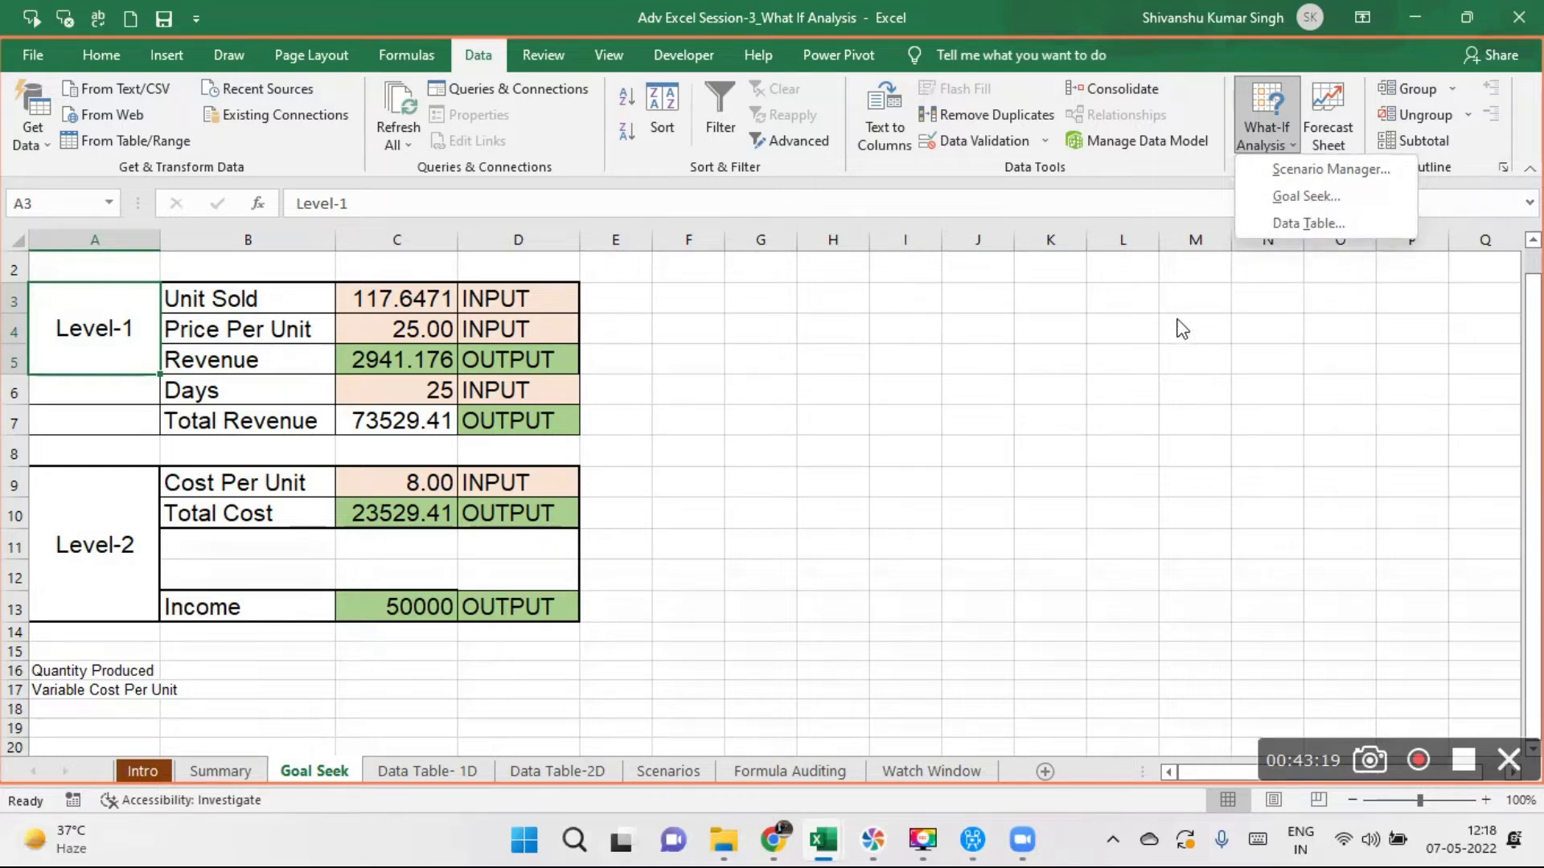
{"action": "left_click", "coordinate": [904, 450]}
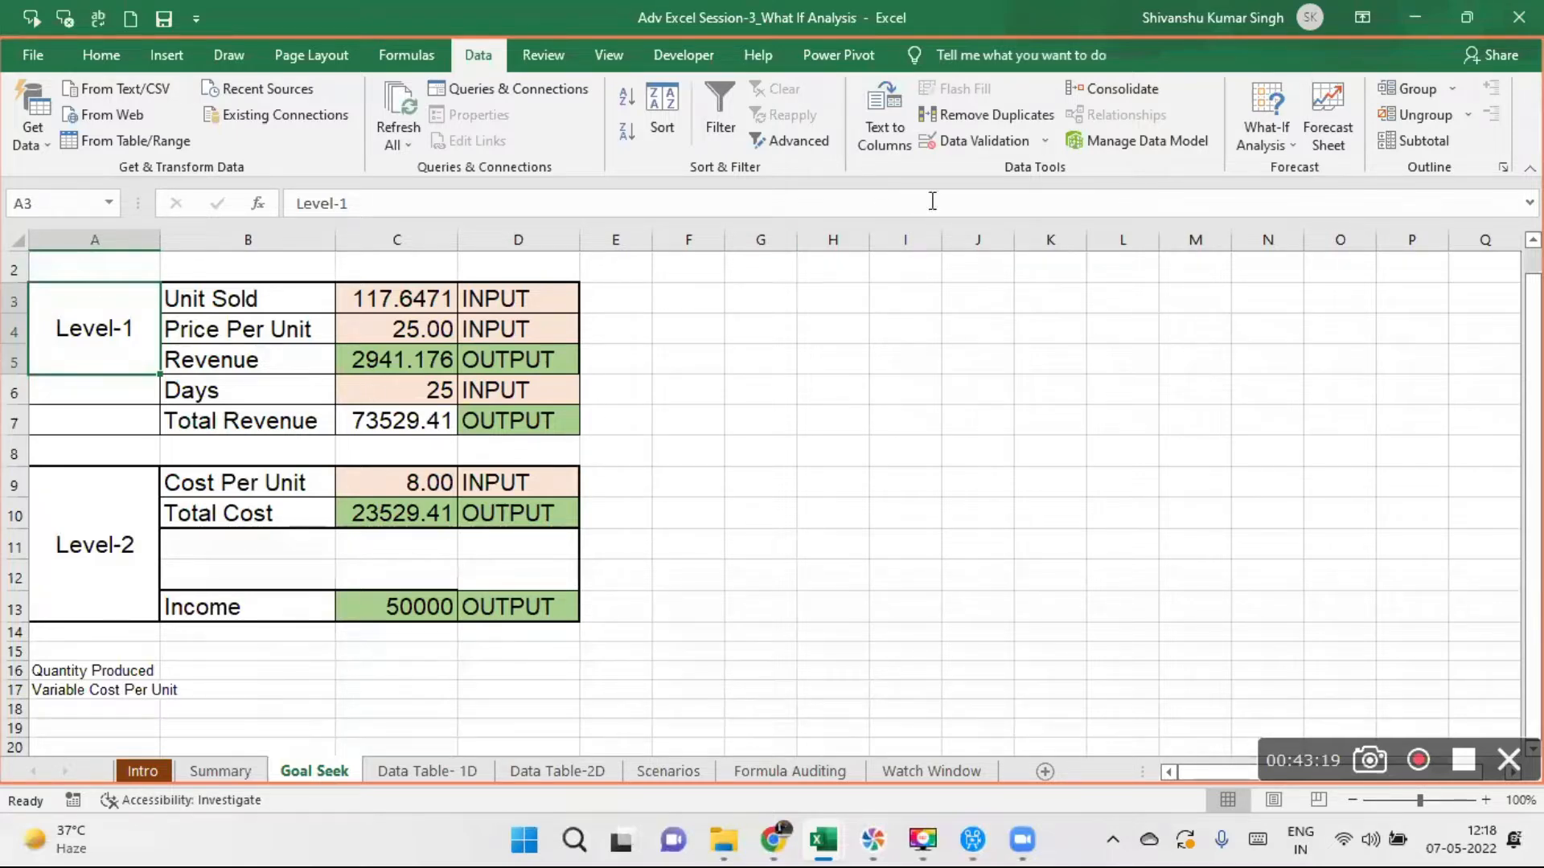
- Set the Level-1 Unit Sold input in cell C3 to 200
{"action": "left_click", "coordinate": [390, 299]}
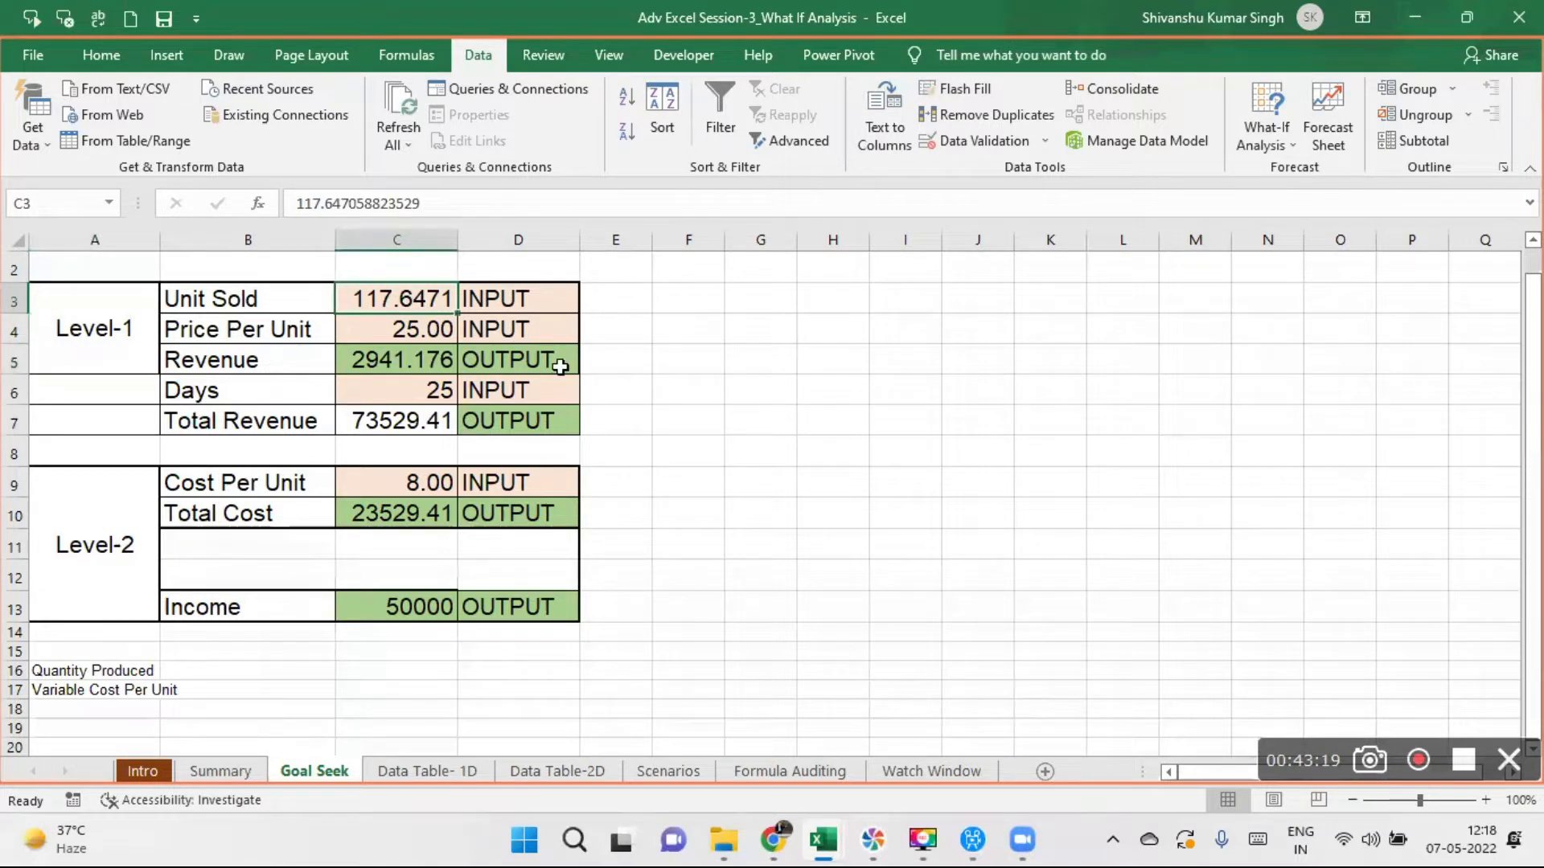
{"action": "left_click", "coordinate": [387, 363]}
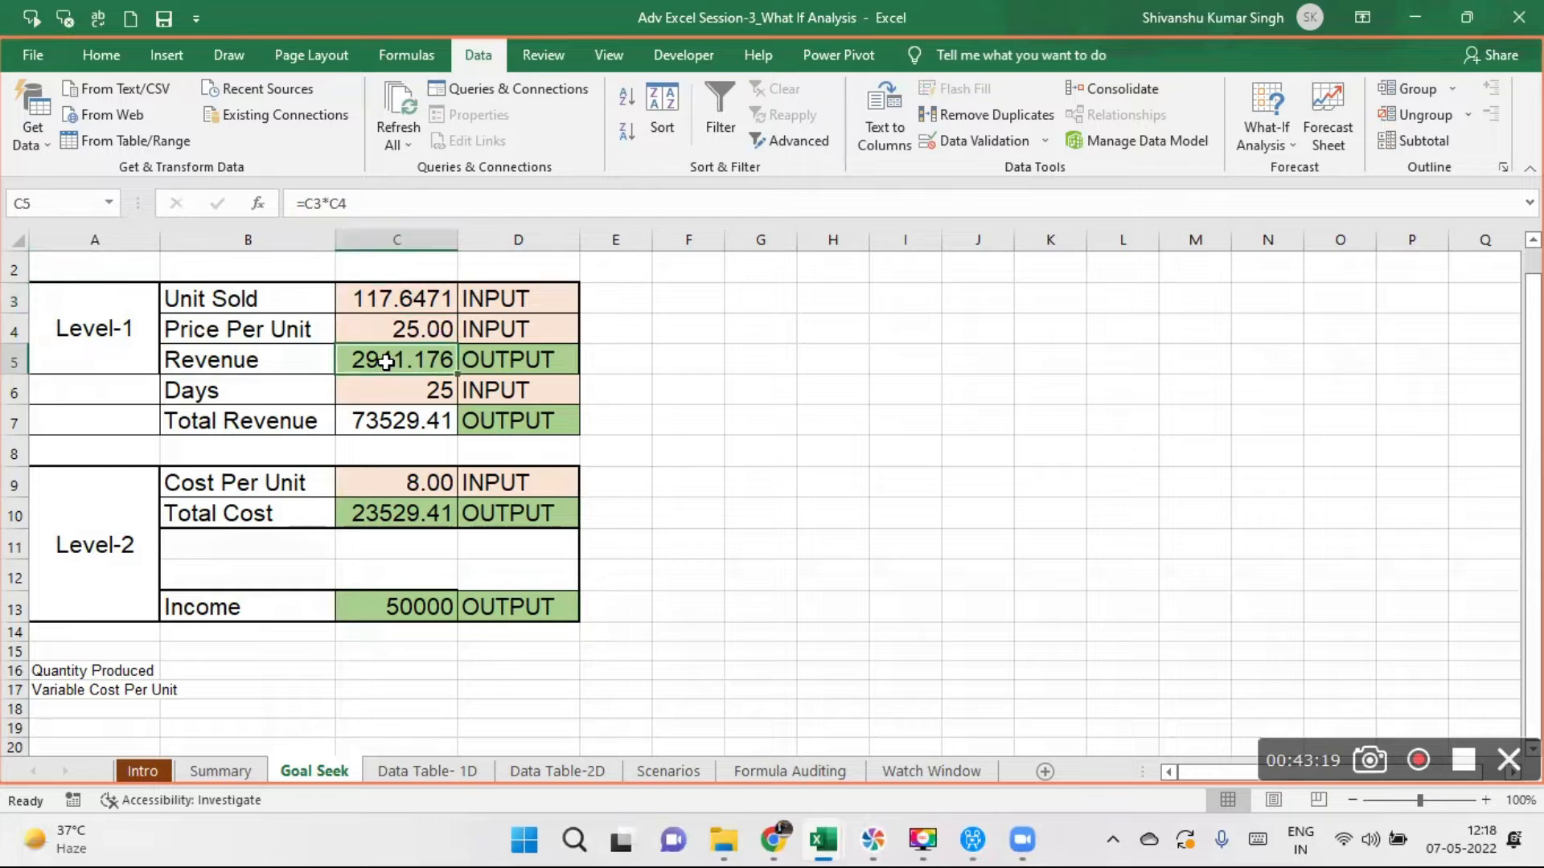
{"action": "left_click", "coordinate": [435, 425]}
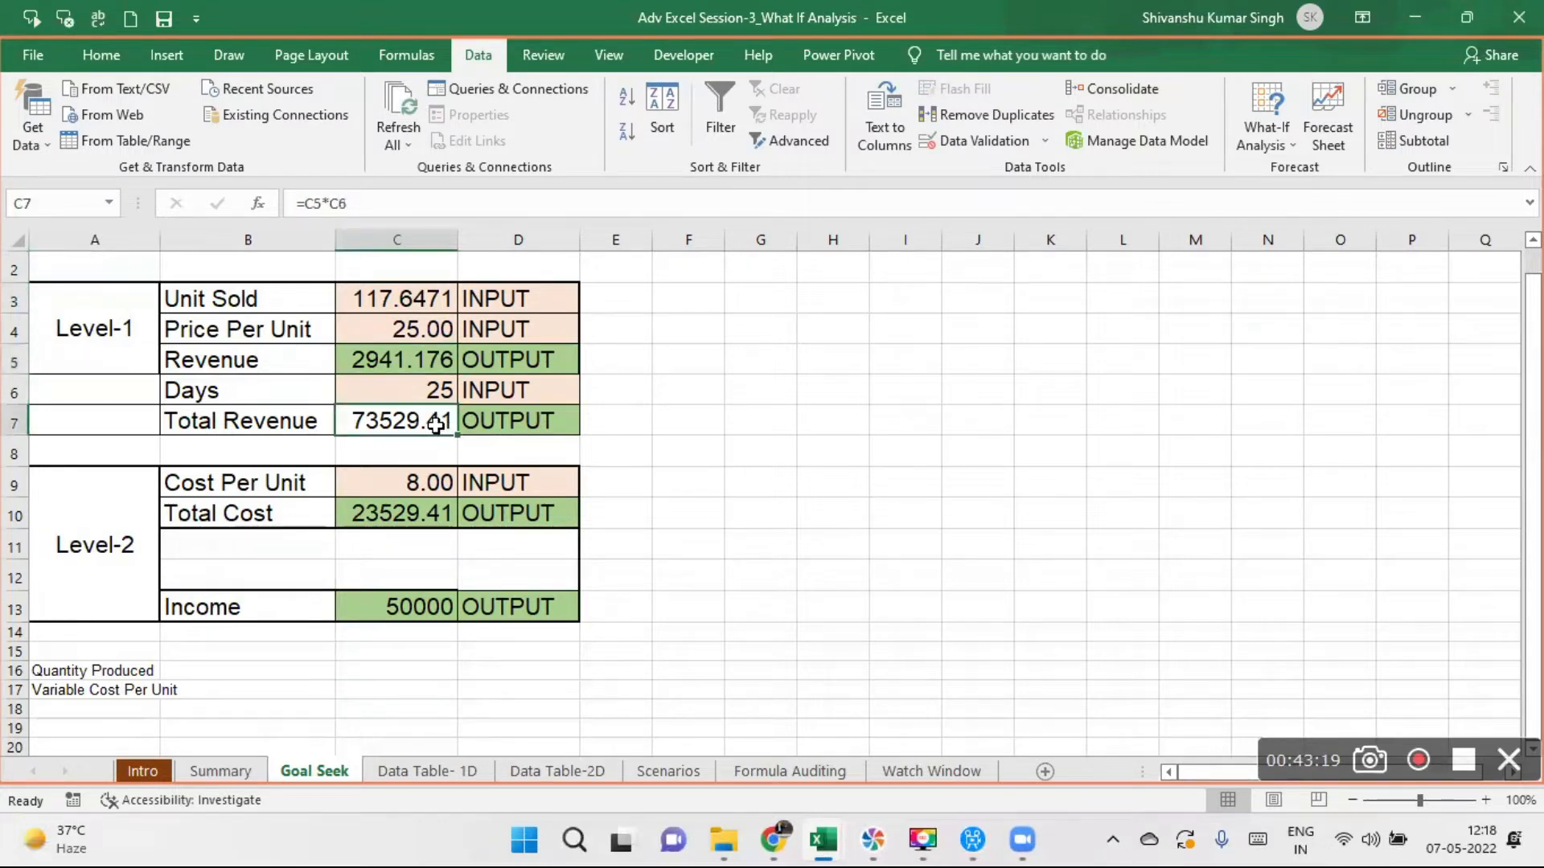
{"action": "left_click", "coordinate": [409, 517]}
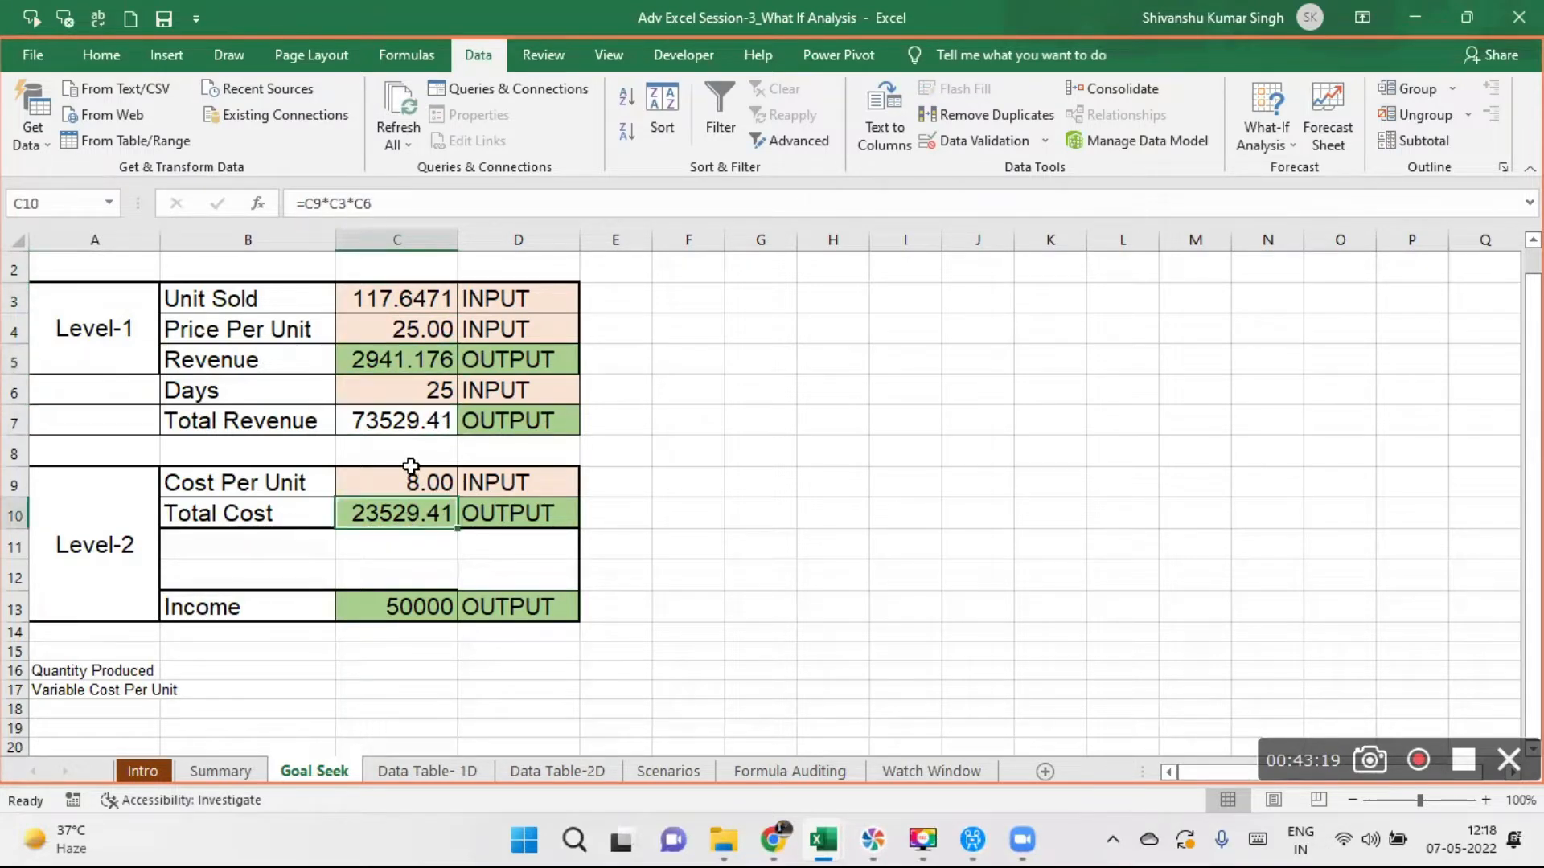
{"action": "left_click", "coordinate": [388, 296]}
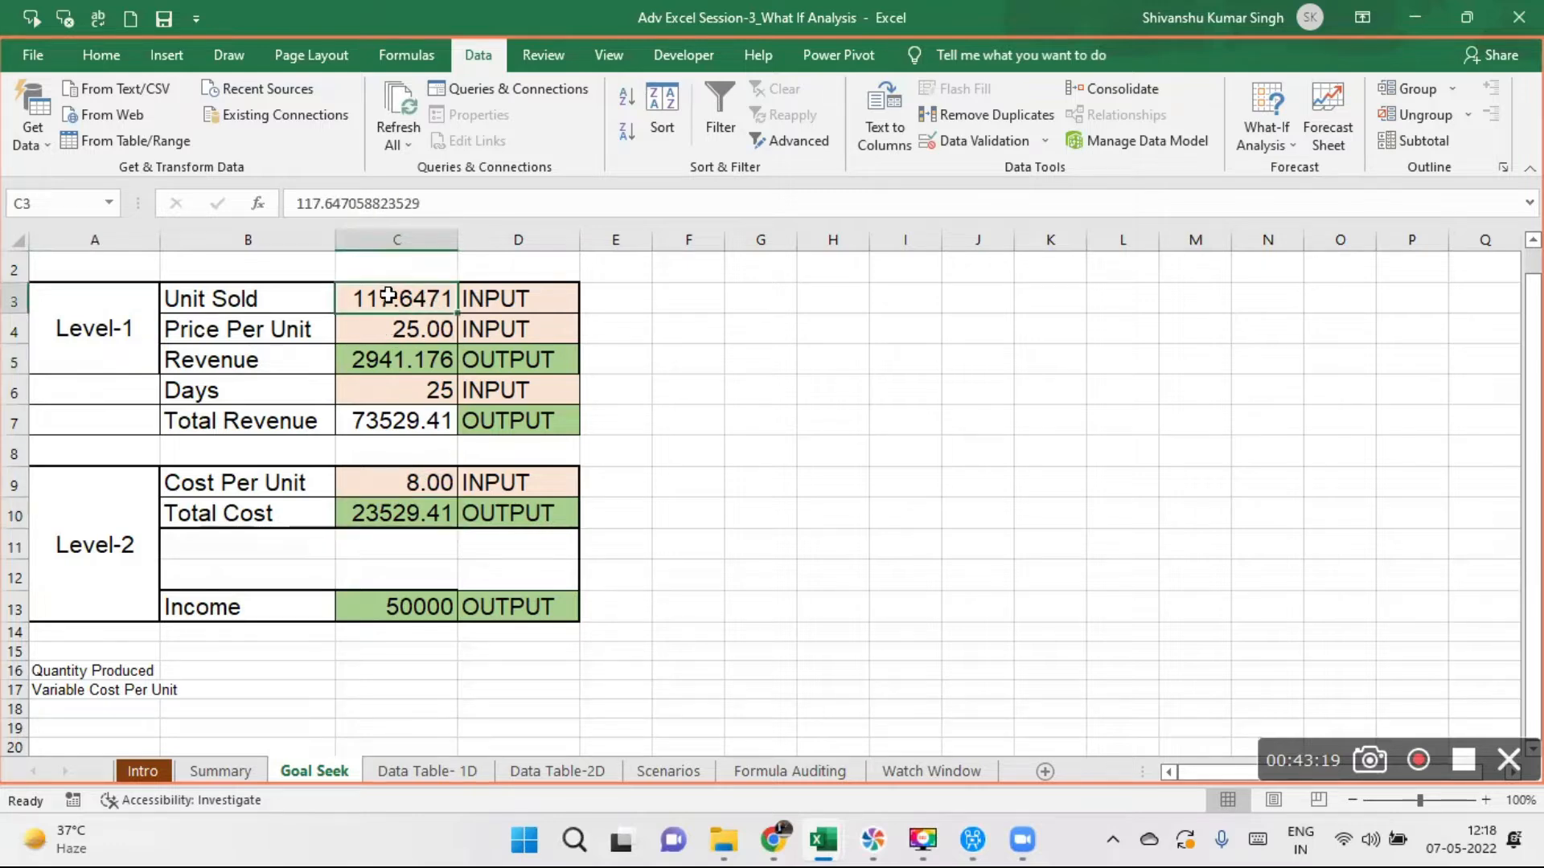
{"action": "type", "text": "200"}
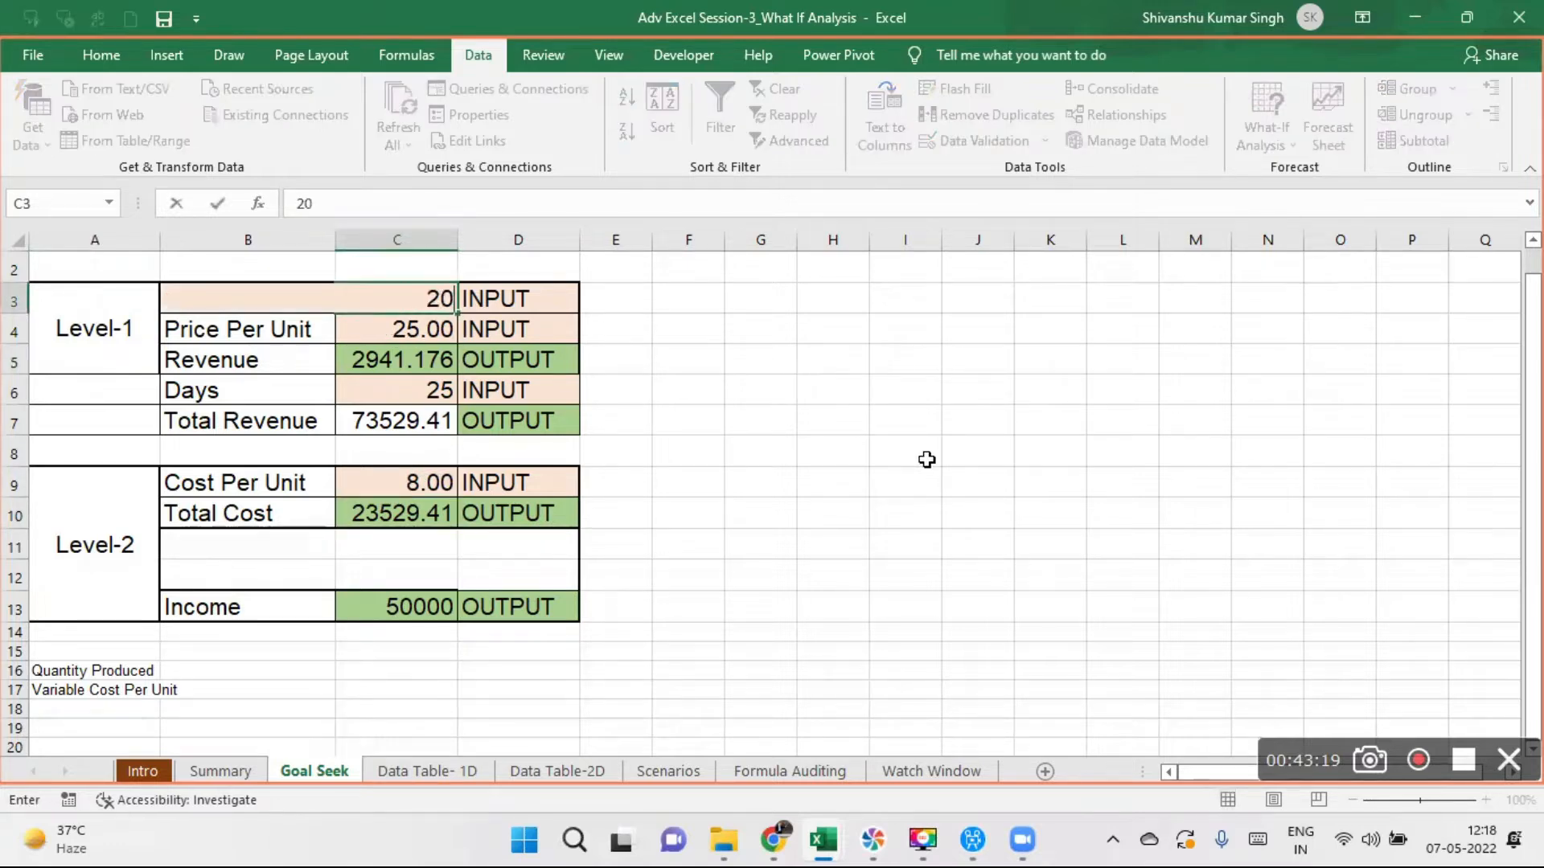
{"action": "key", "text": "Return"}
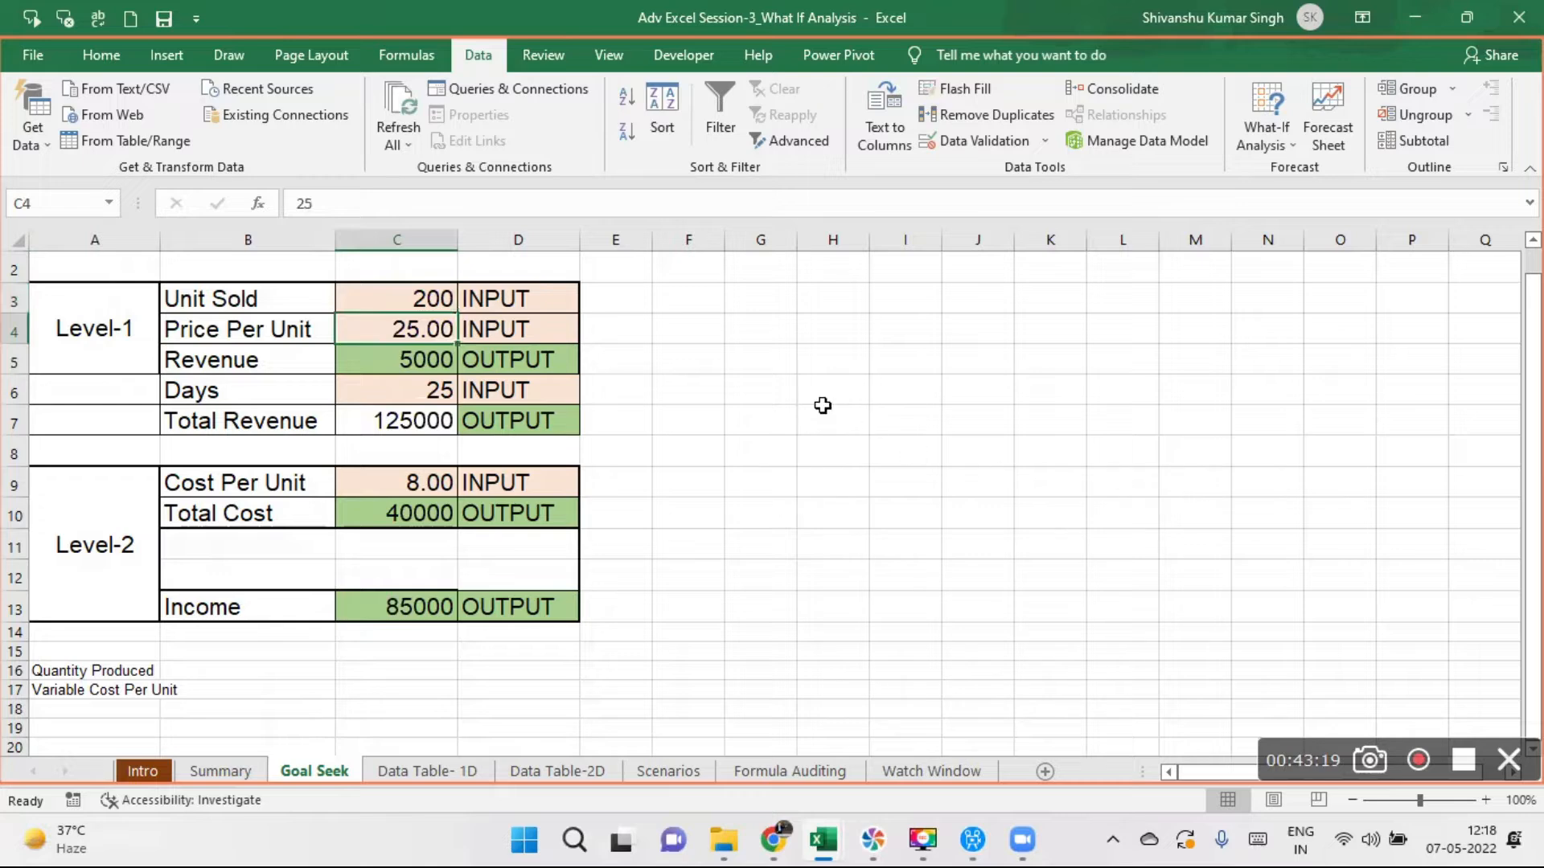
- Examine the Level-1 Revenue and Total Revenue formulas in C5 and C7 along with their input cells
{"action": "left_click", "coordinate": [406, 360]}
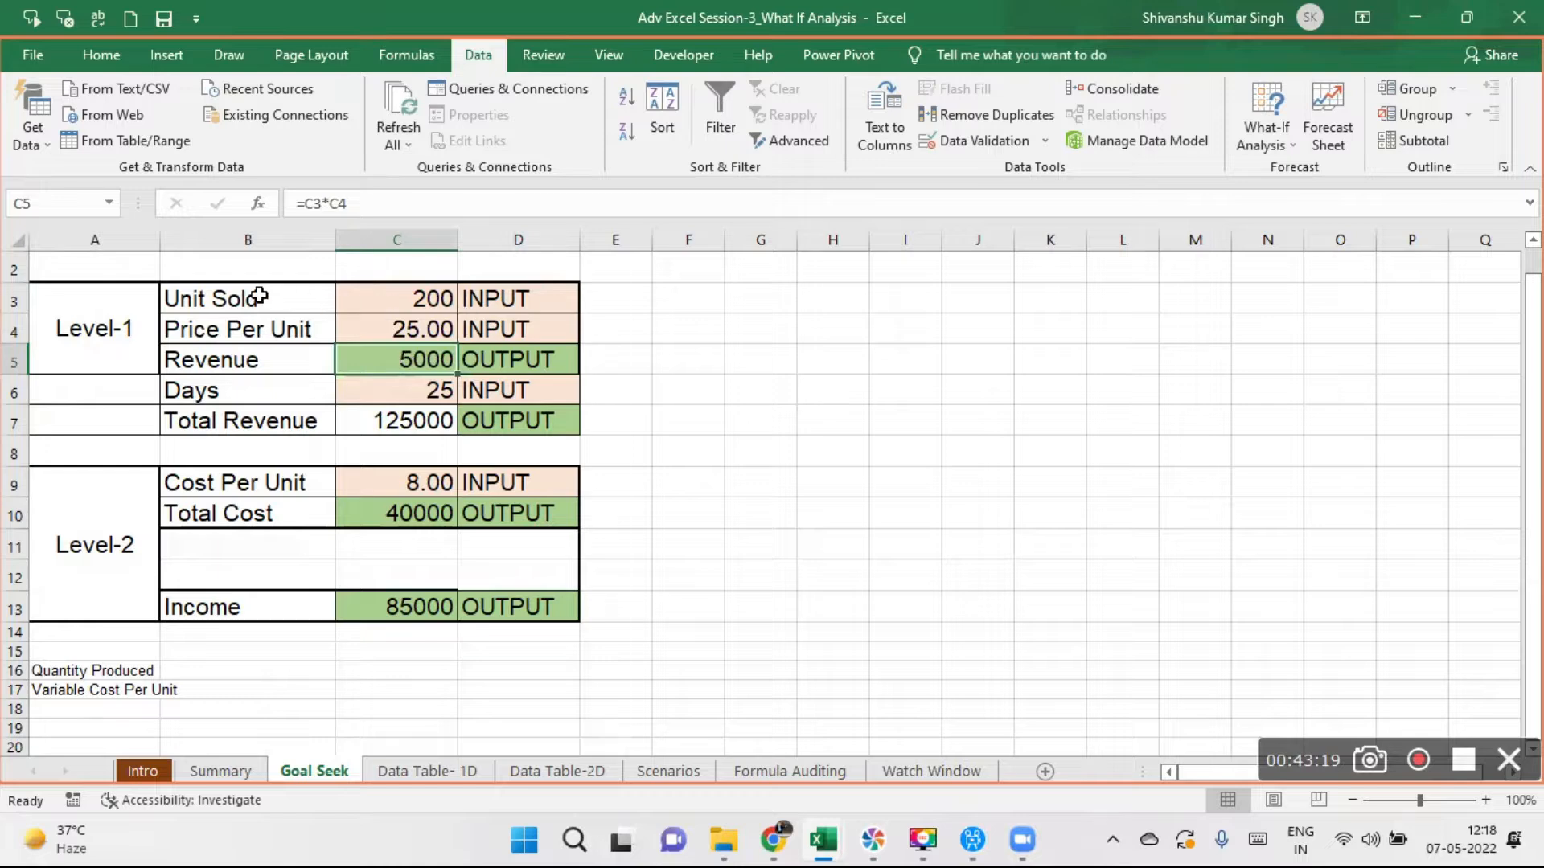
{"action": "left_click", "coordinate": [400, 300]}
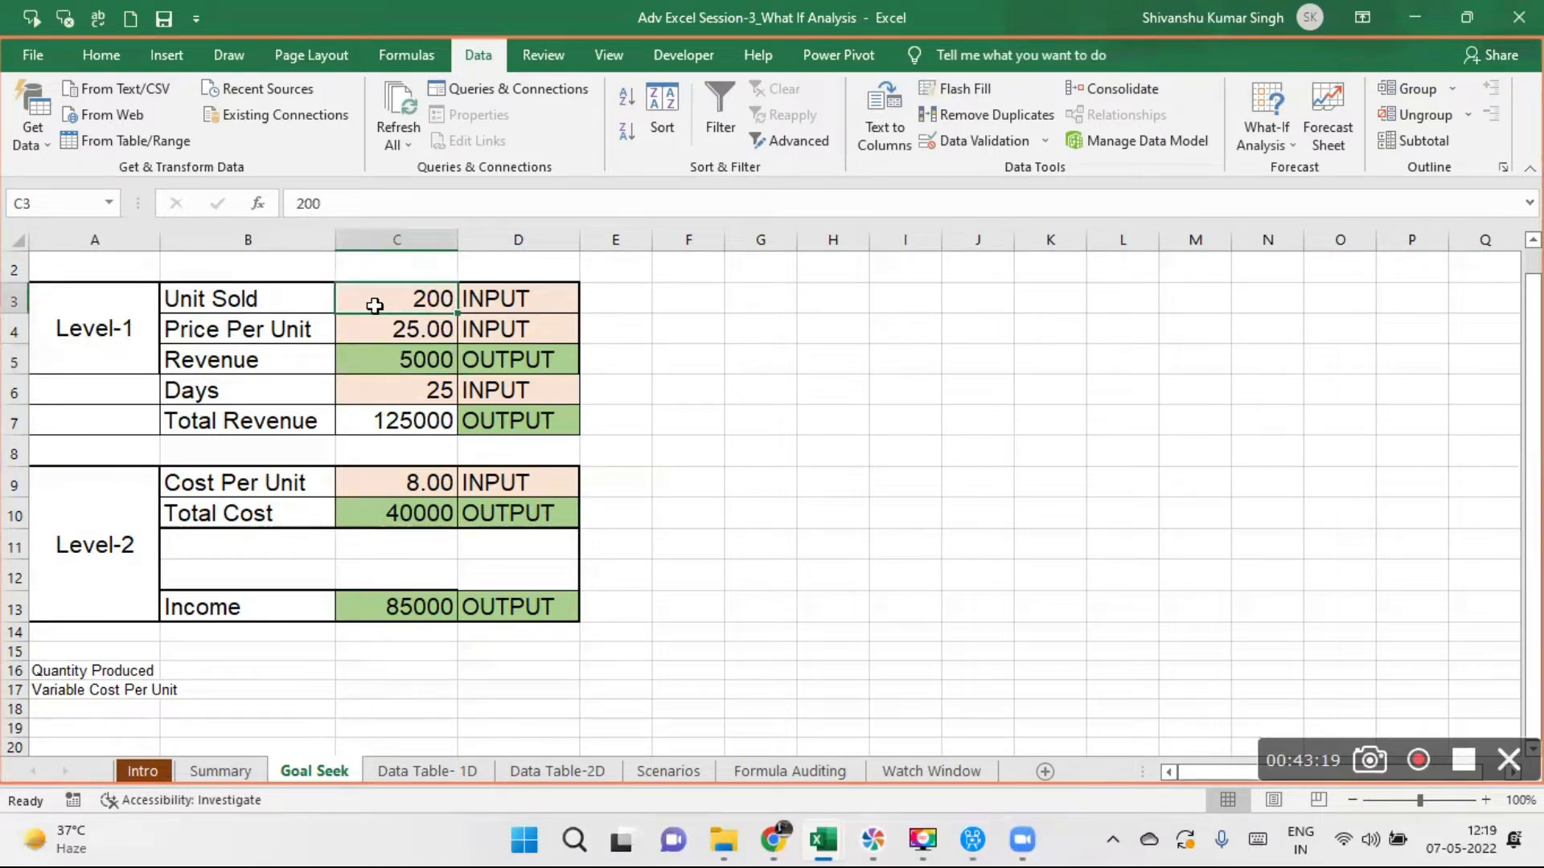
{"action": "left_click", "coordinate": [387, 335]}
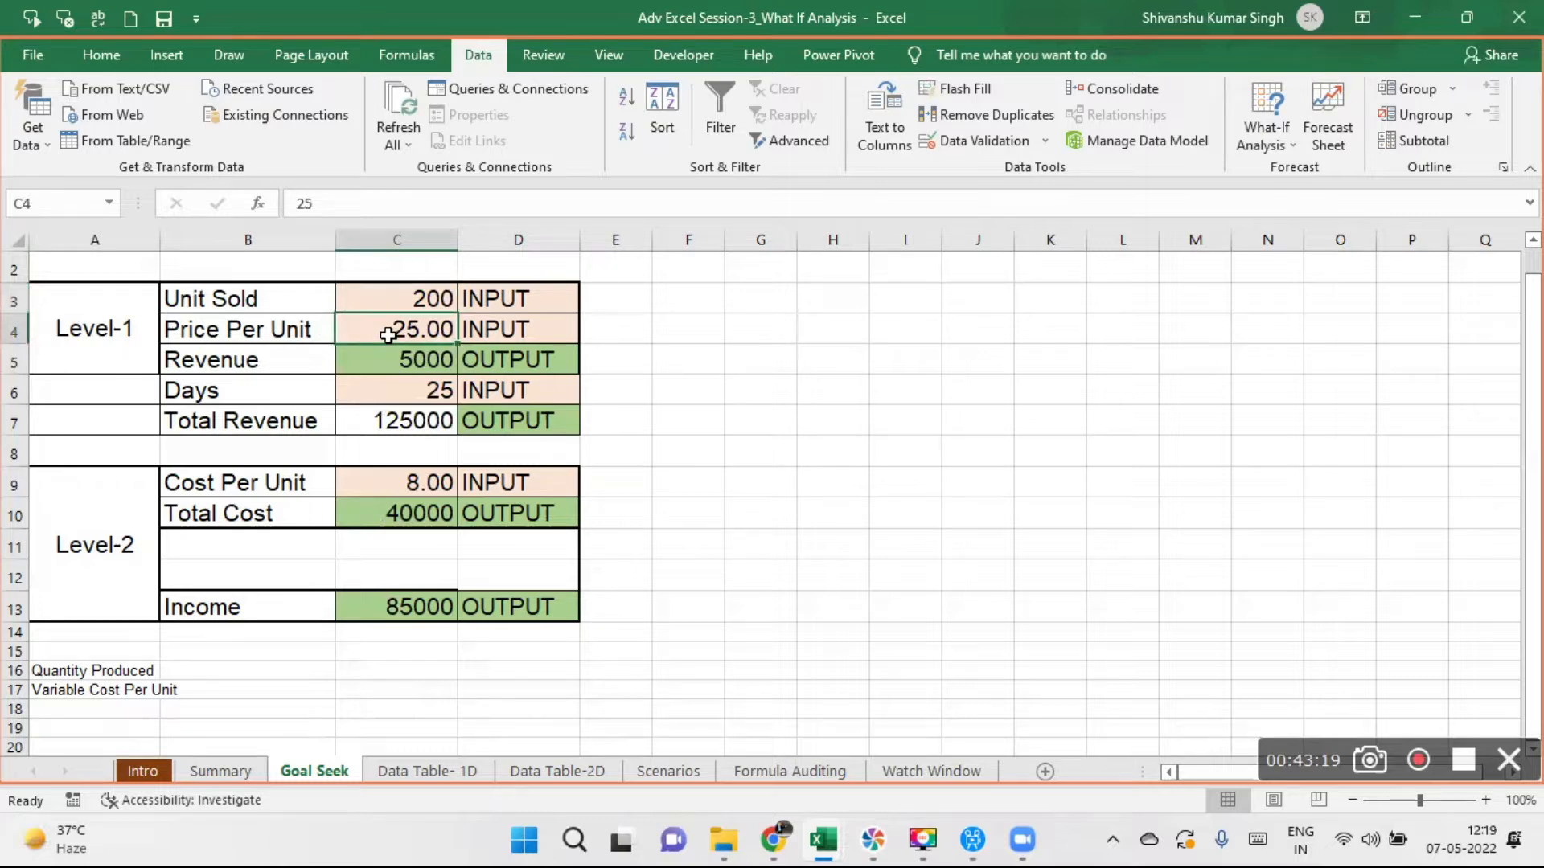
{"action": "left_click", "coordinate": [397, 369]}
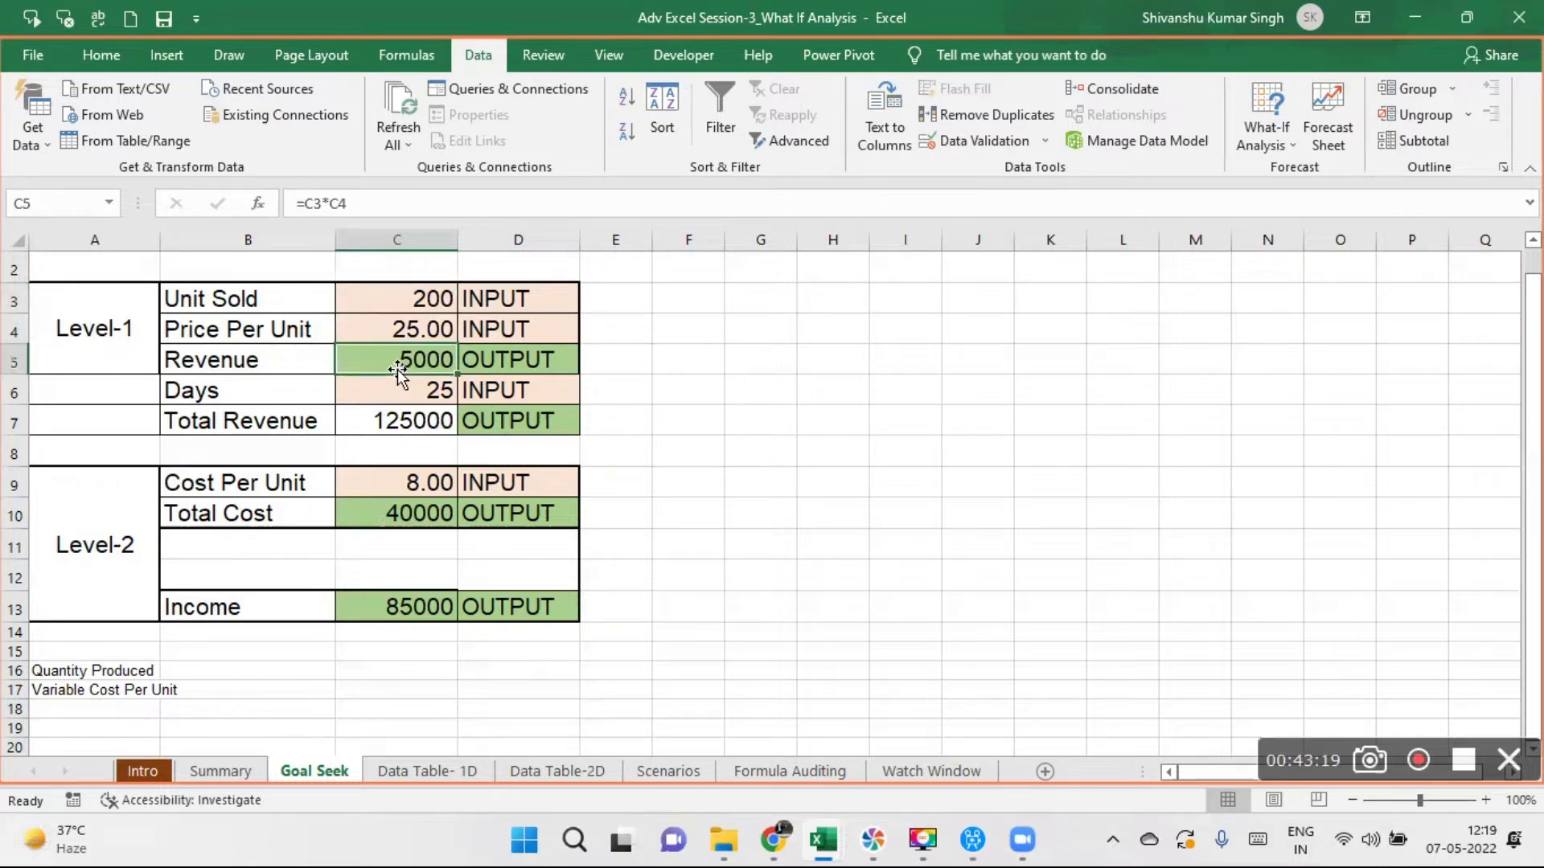
{"action": "double_click", "coordinate": [400, 366]}
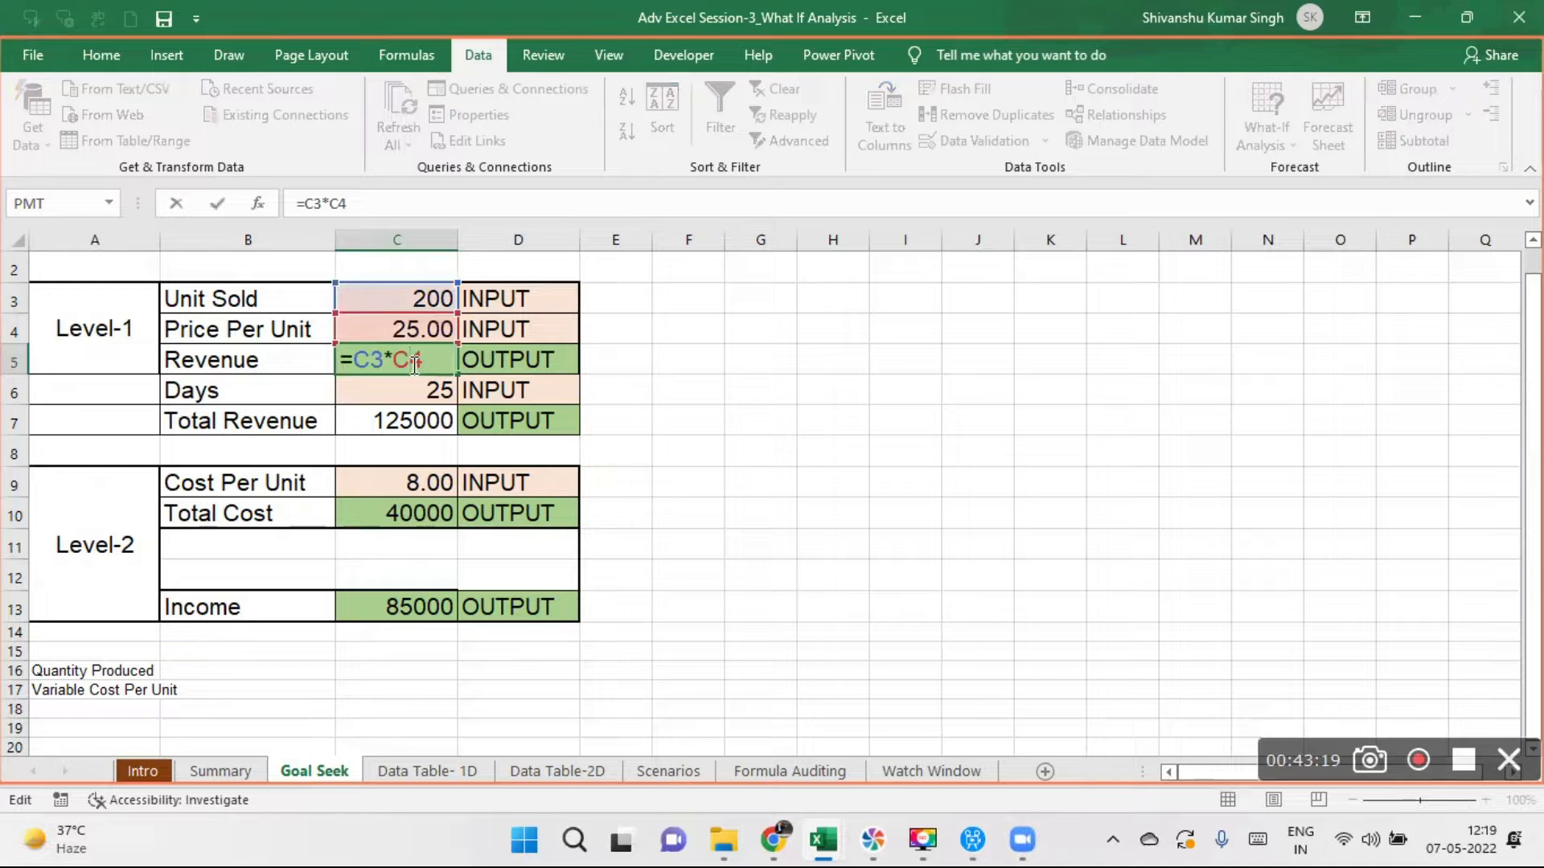
{"action": "key", "text": "Return"}
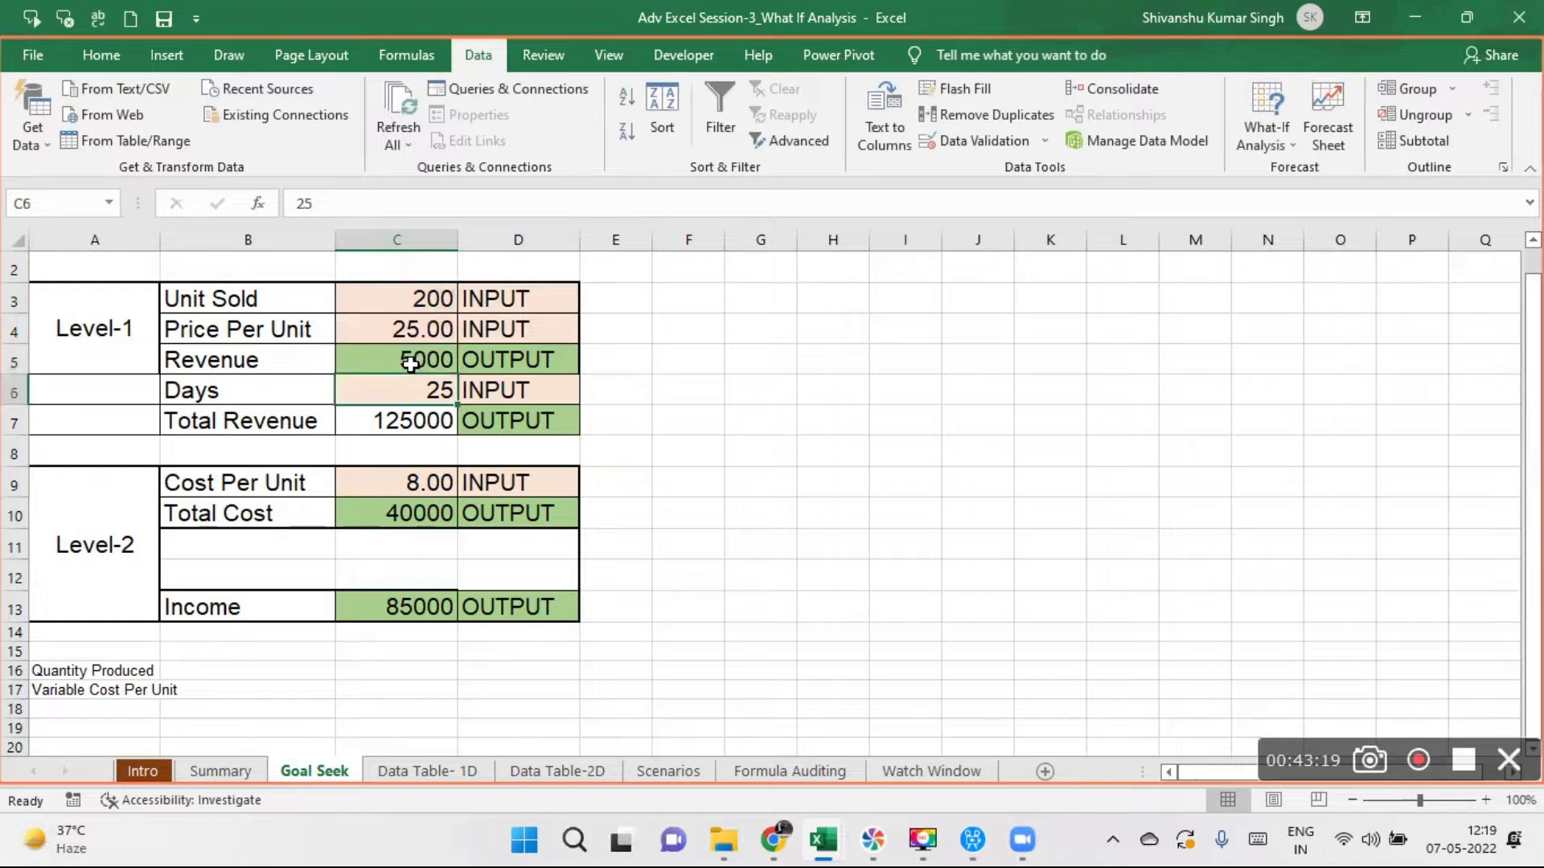
{"action": "left_click", "coordinate": [404, 419]}
{"action": "double_click", "coordinate": [404, 419]}
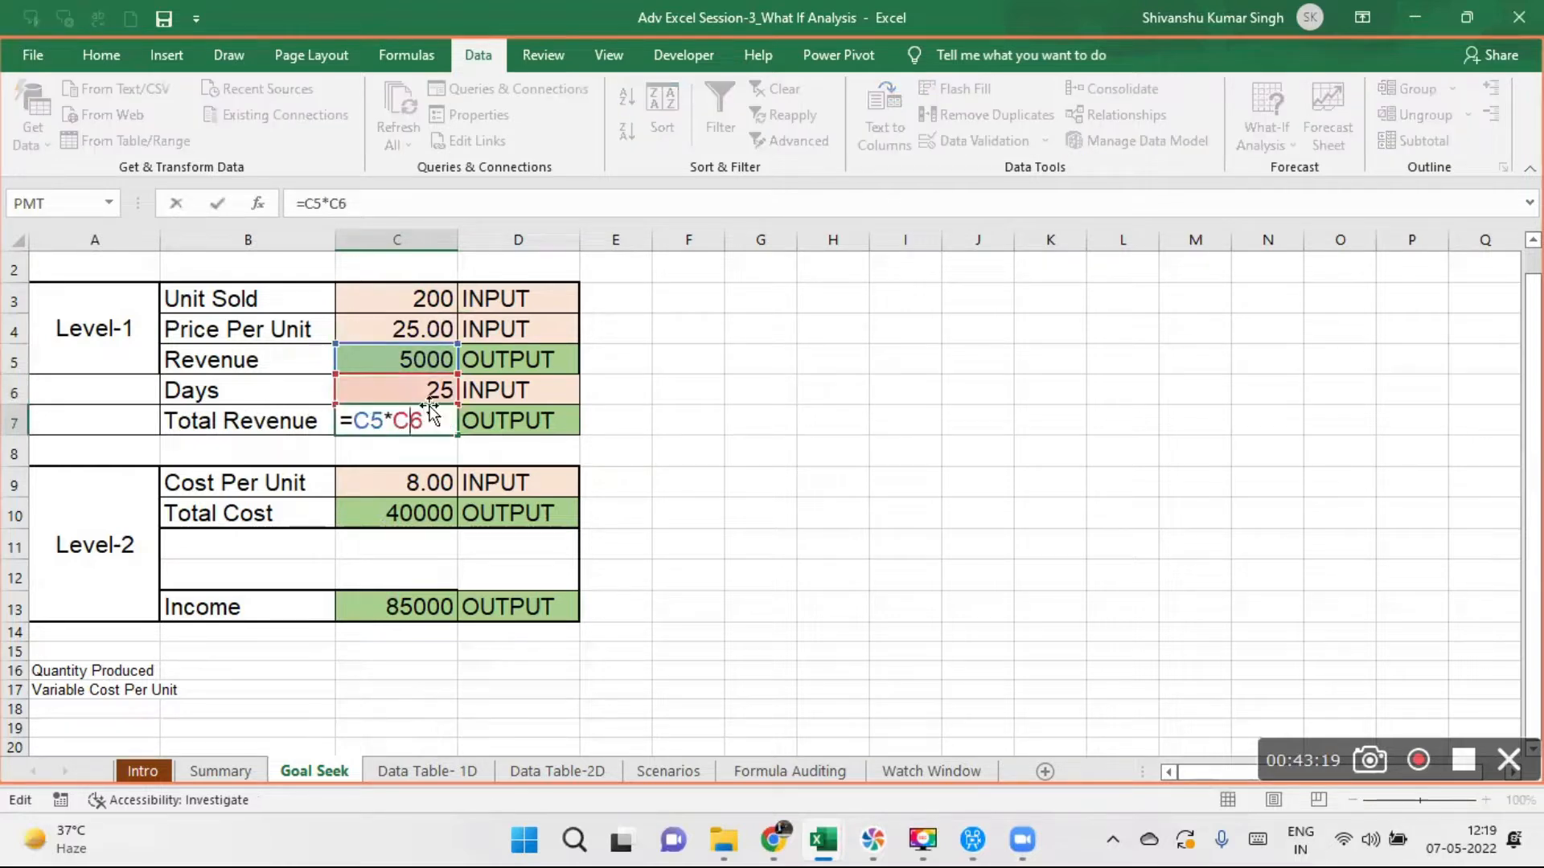
{"action": "key", "text": "Return"}
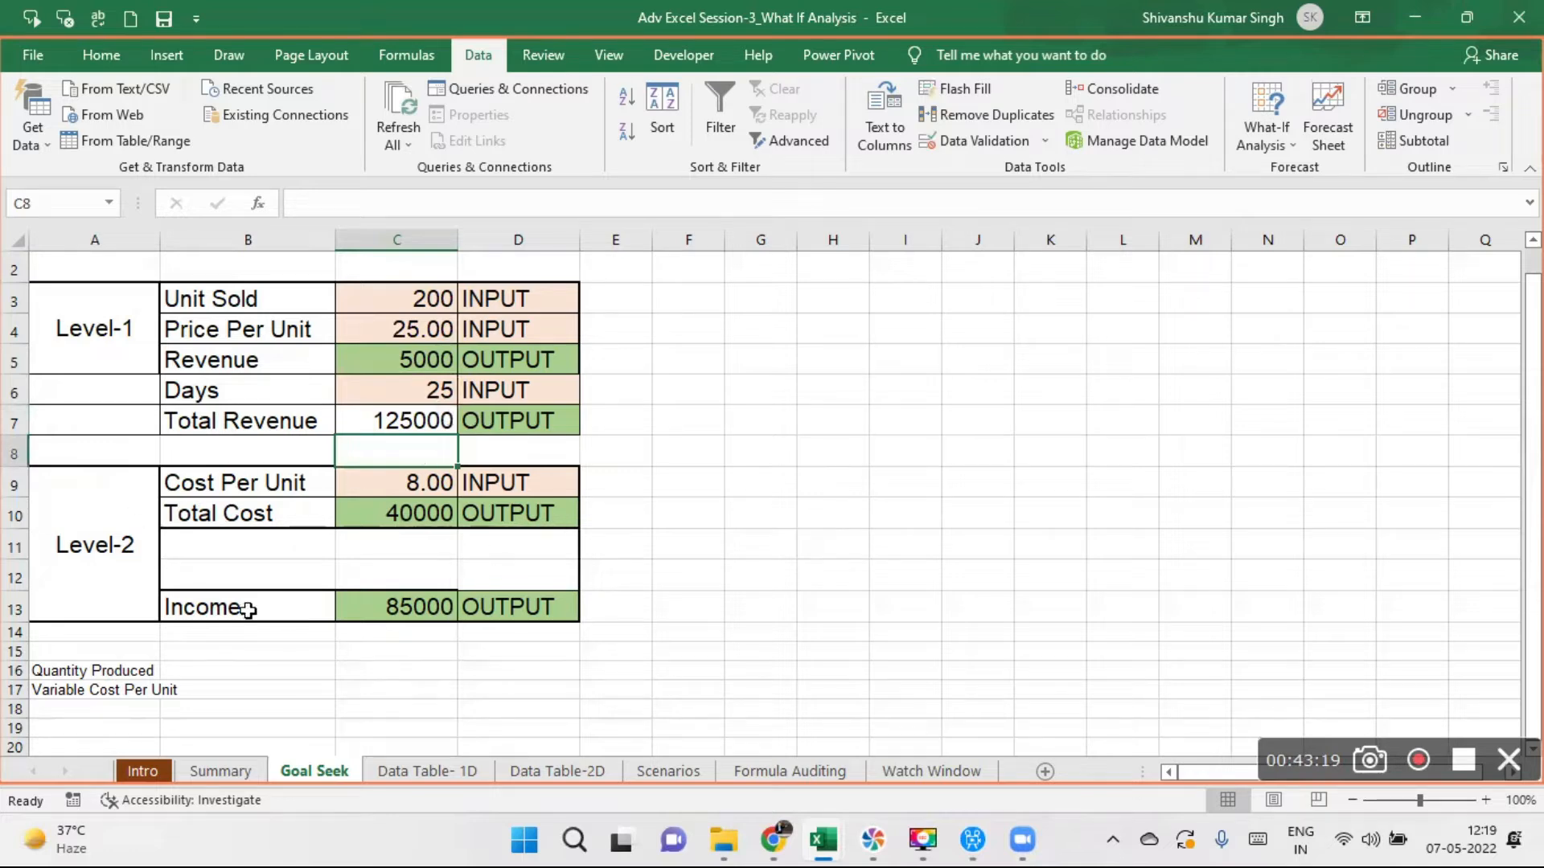
- Examine the Level-2 Total Cost formula in C10 and the Unit Sold, Days and Cost Per Unit inputs
{"action": "left_click", "coordinate": [407, 480]}
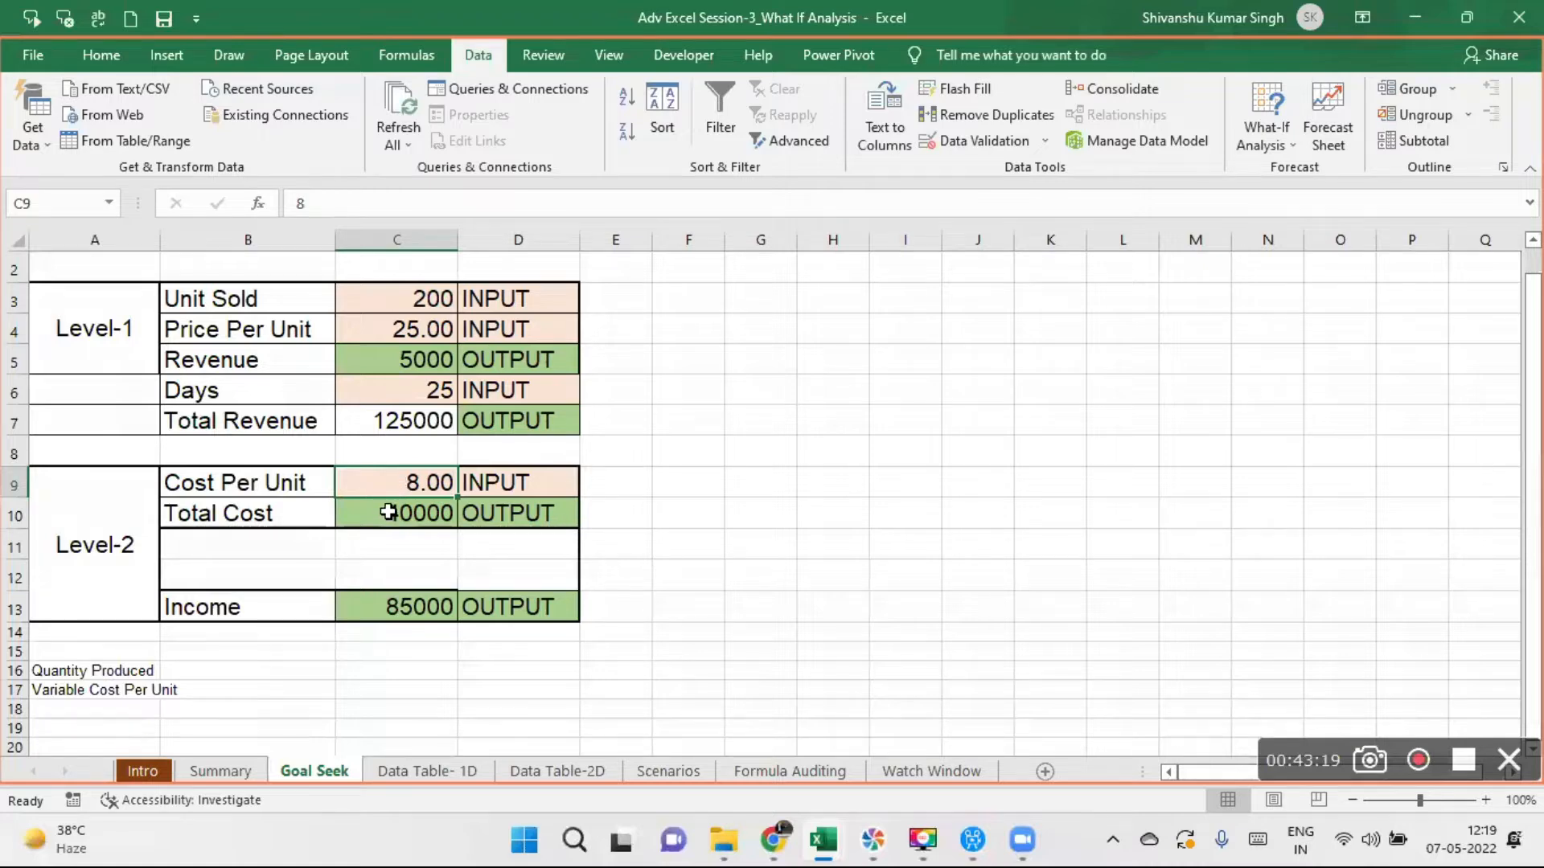
{"action": "double_click", "coordinate": [393, 513]}
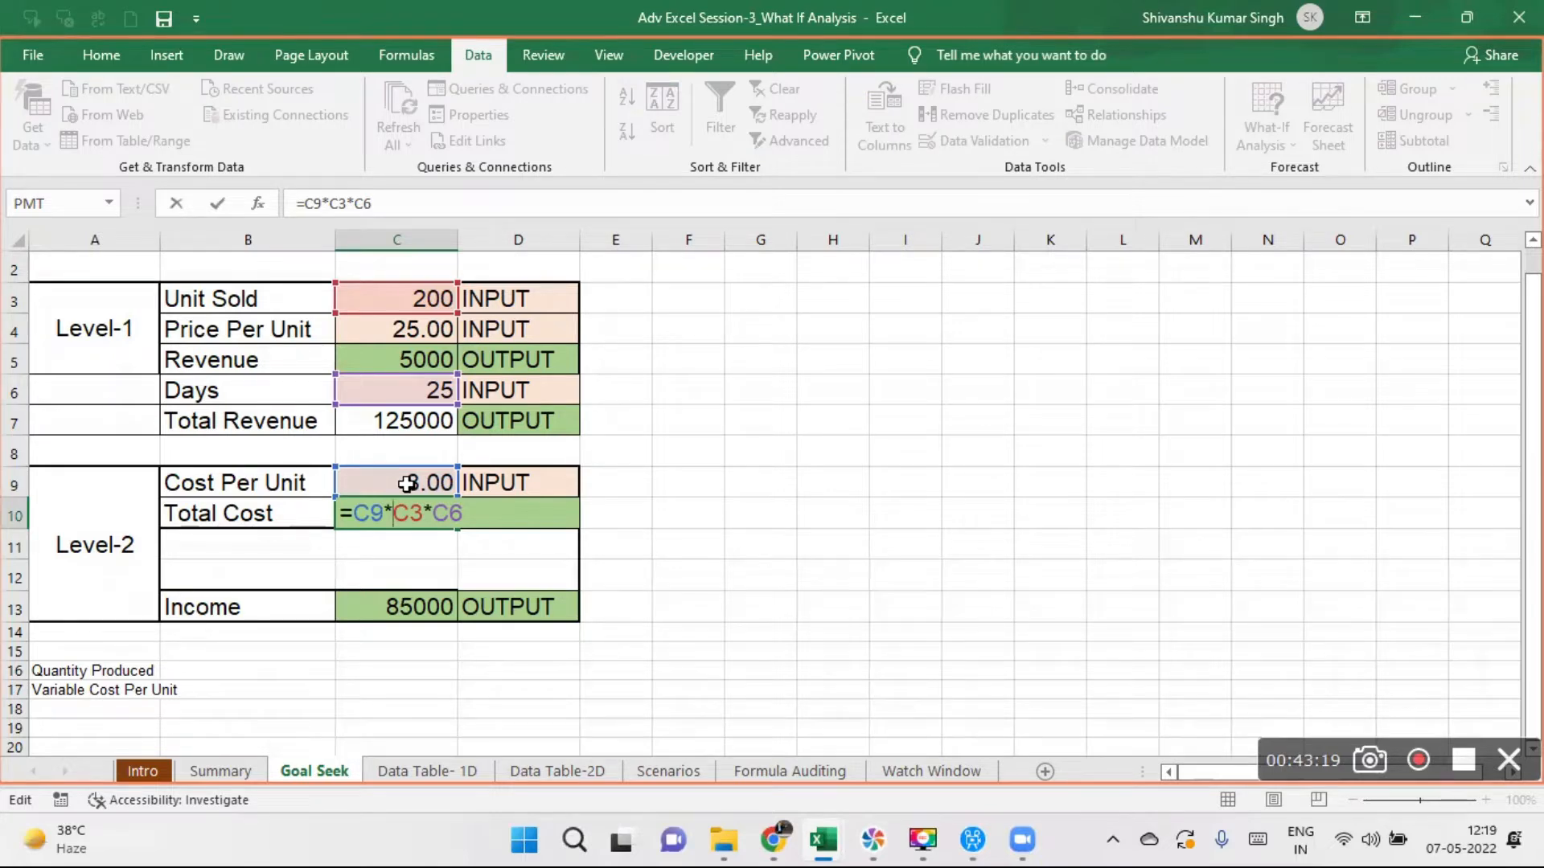
{"action": "key", "text": "Return"}
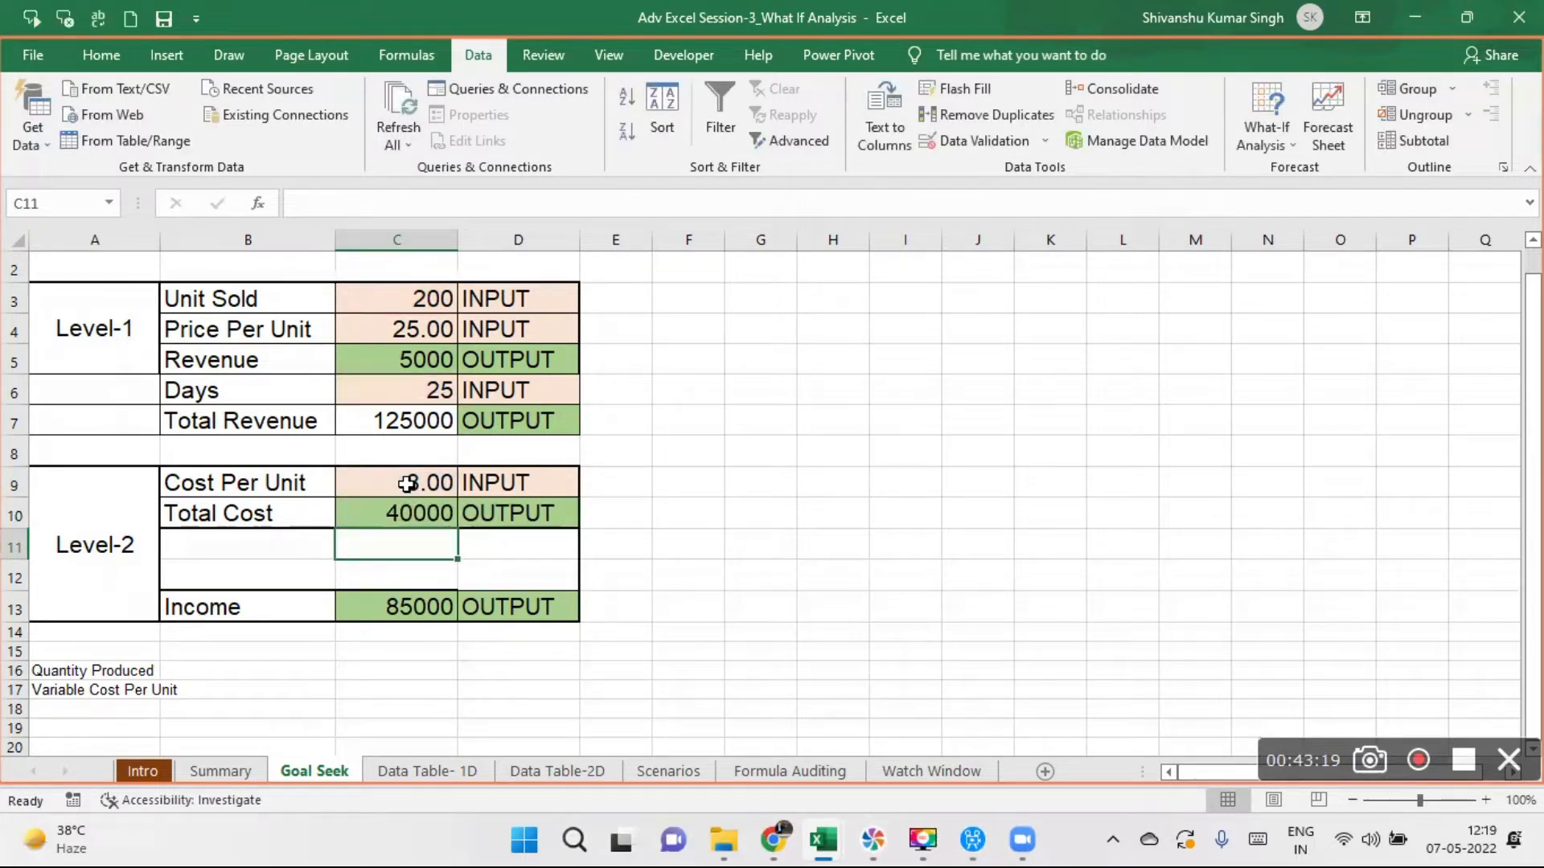
{"action": "left_click", "coordinate": [429, 299]}
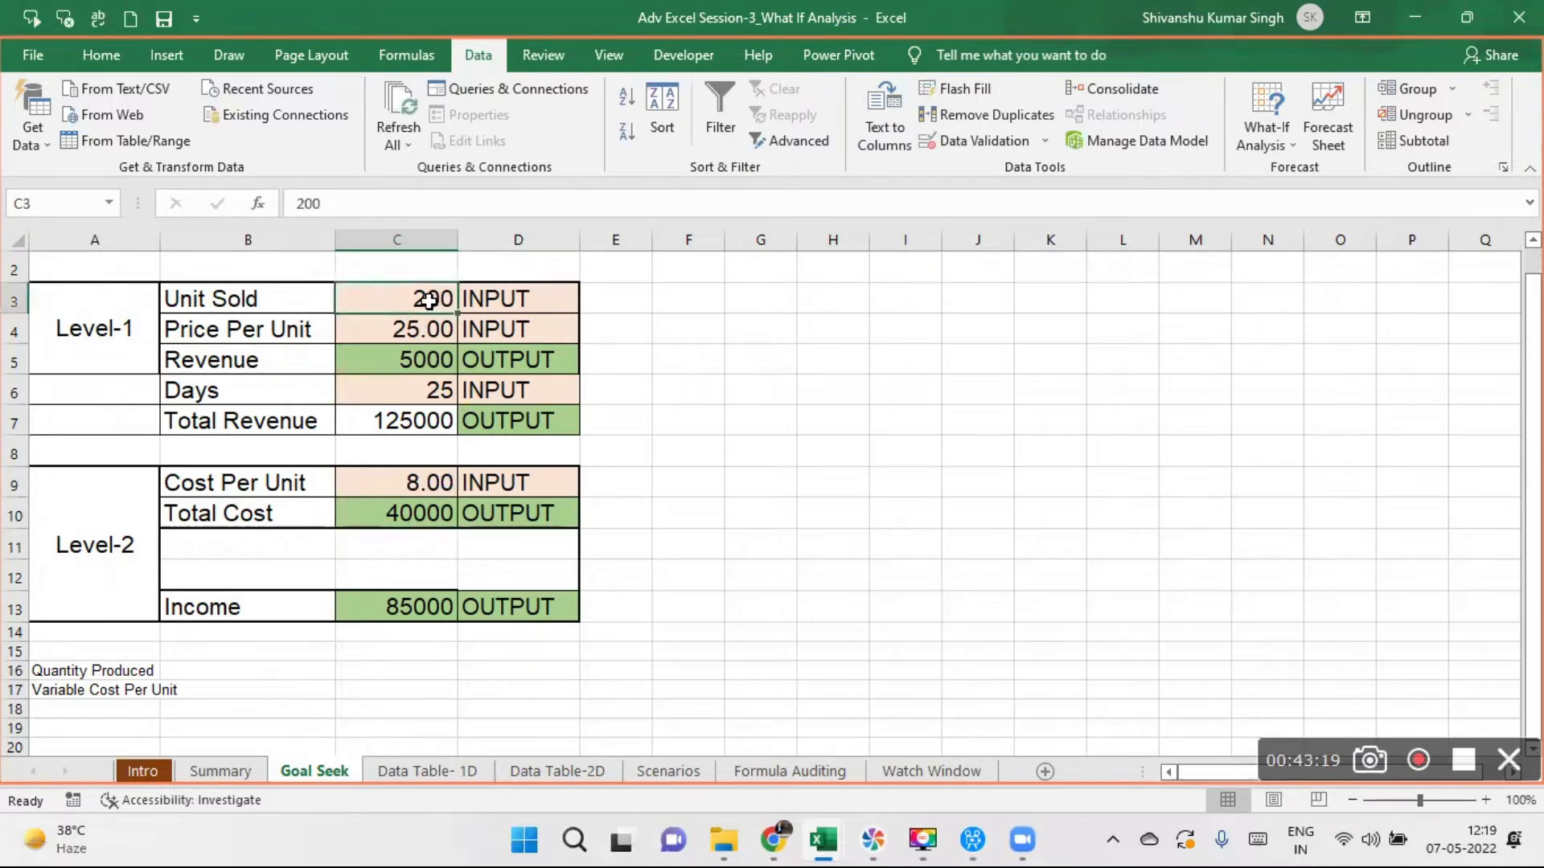
{"action": "left_click", "coordinate": [413, 390]}
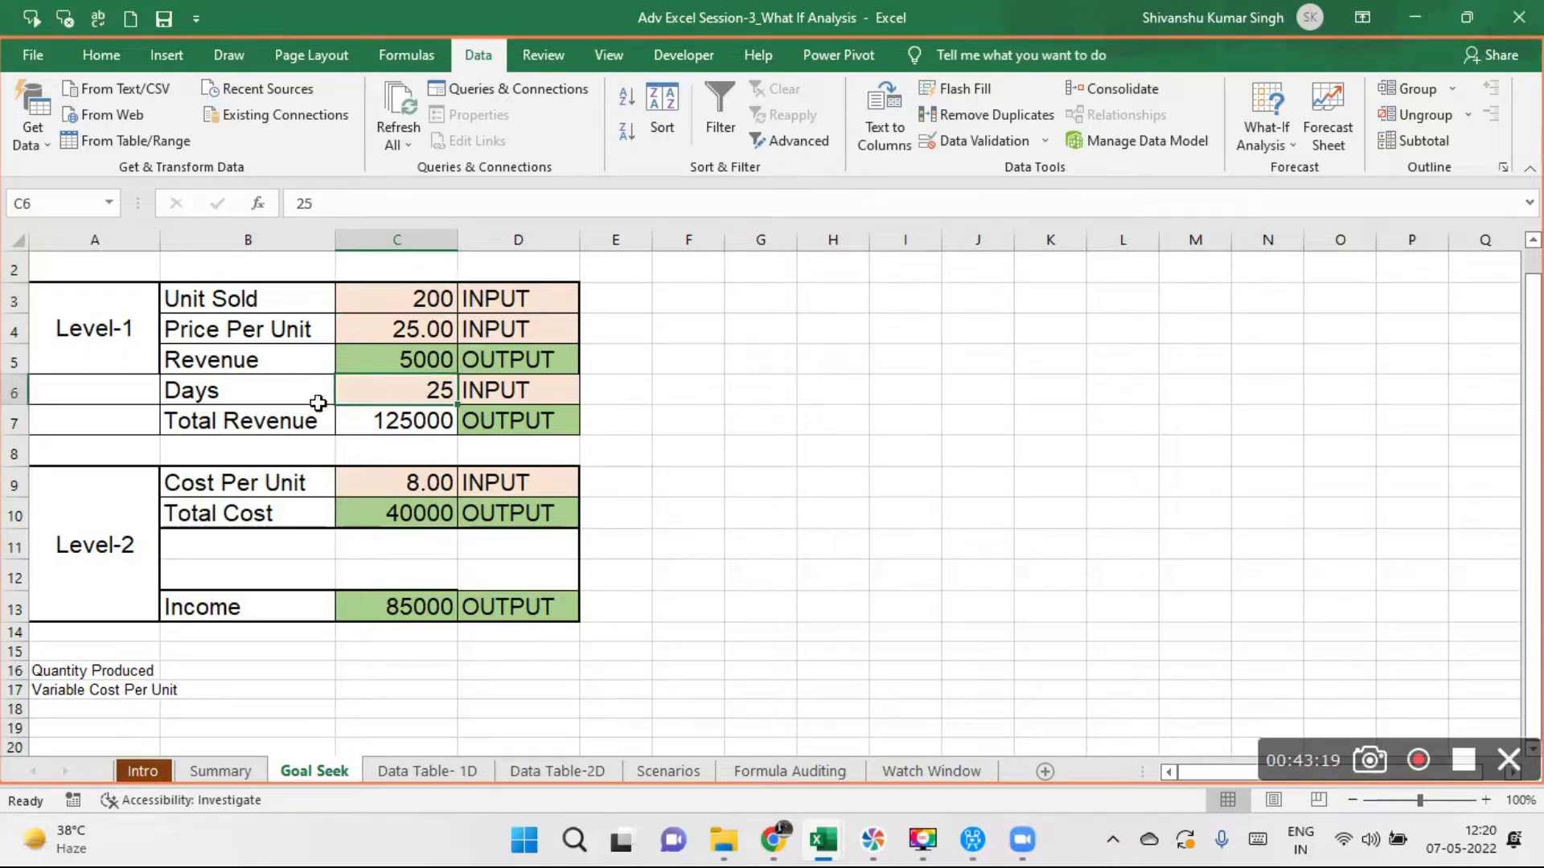
{"action": "left_click", "coordinate": [413, 483]}
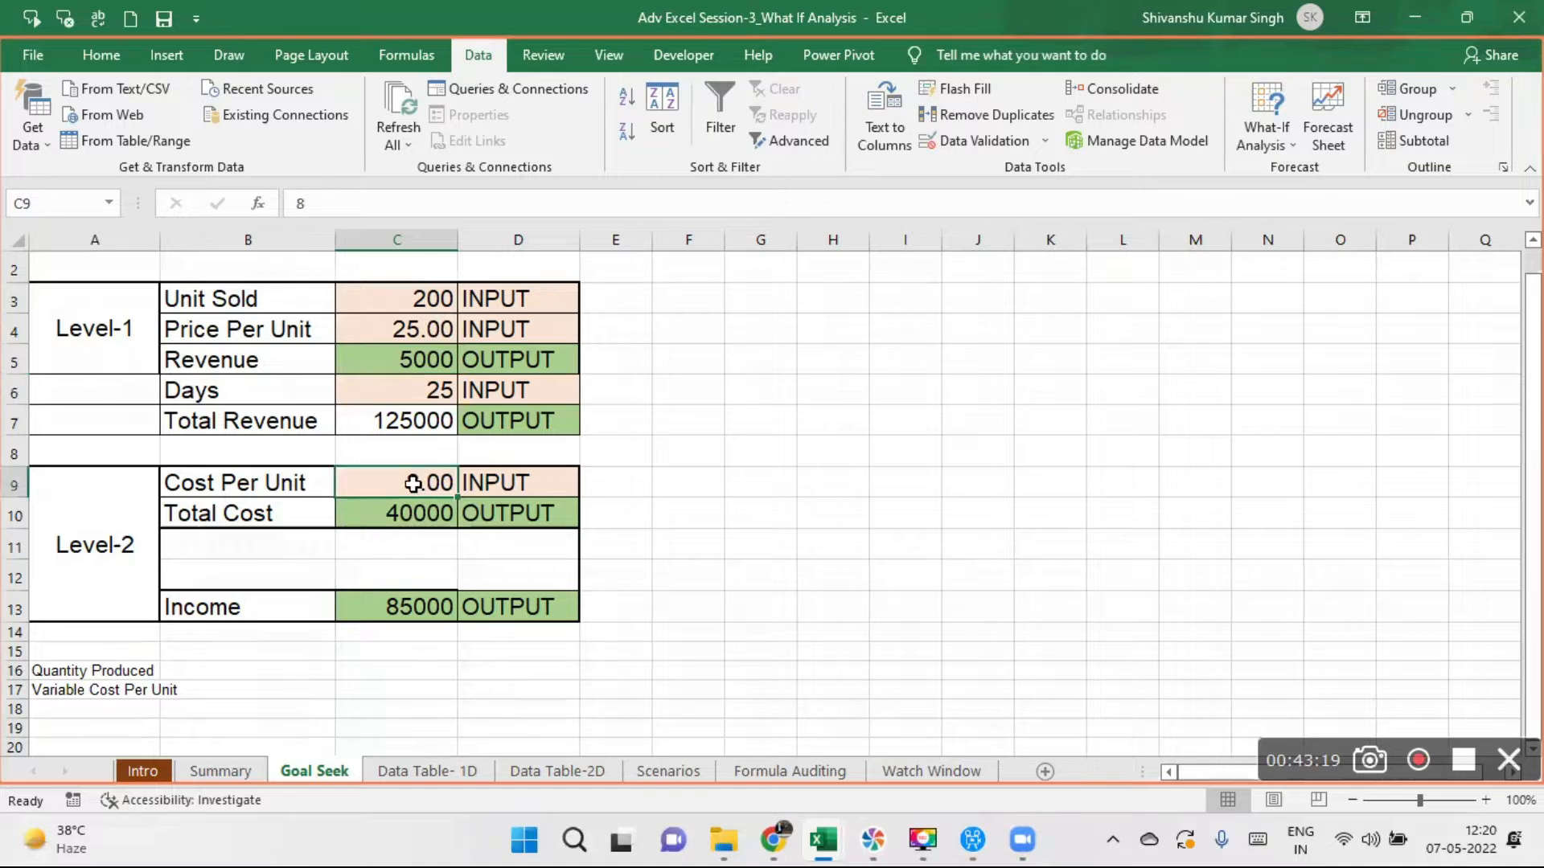
{"action": "left_click", "coordinate": [432, 513]}
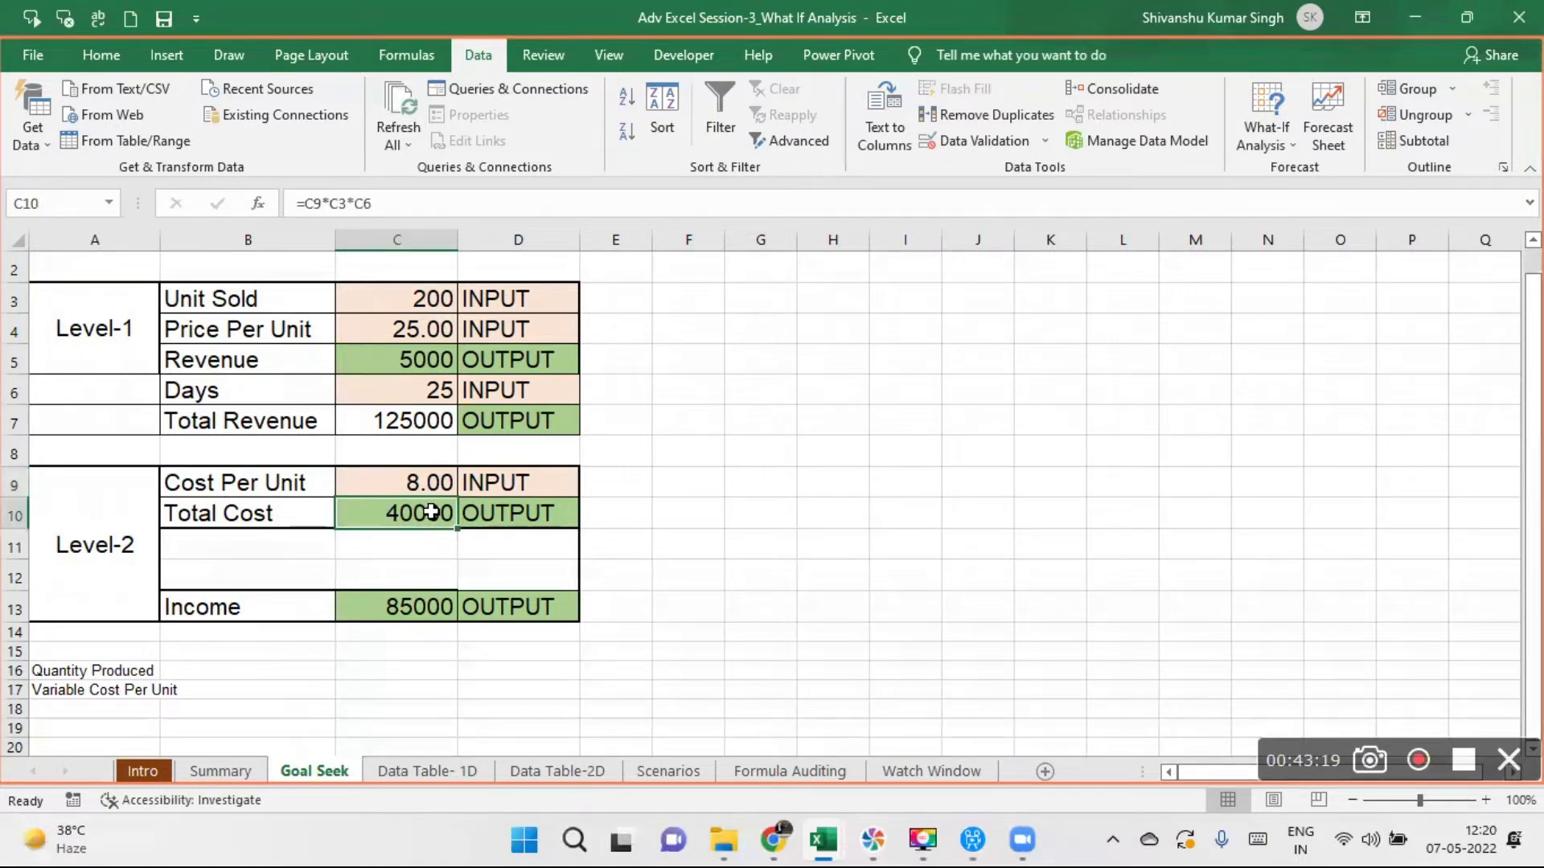
{"action": "double_click", "coordinate": [431, 512]}
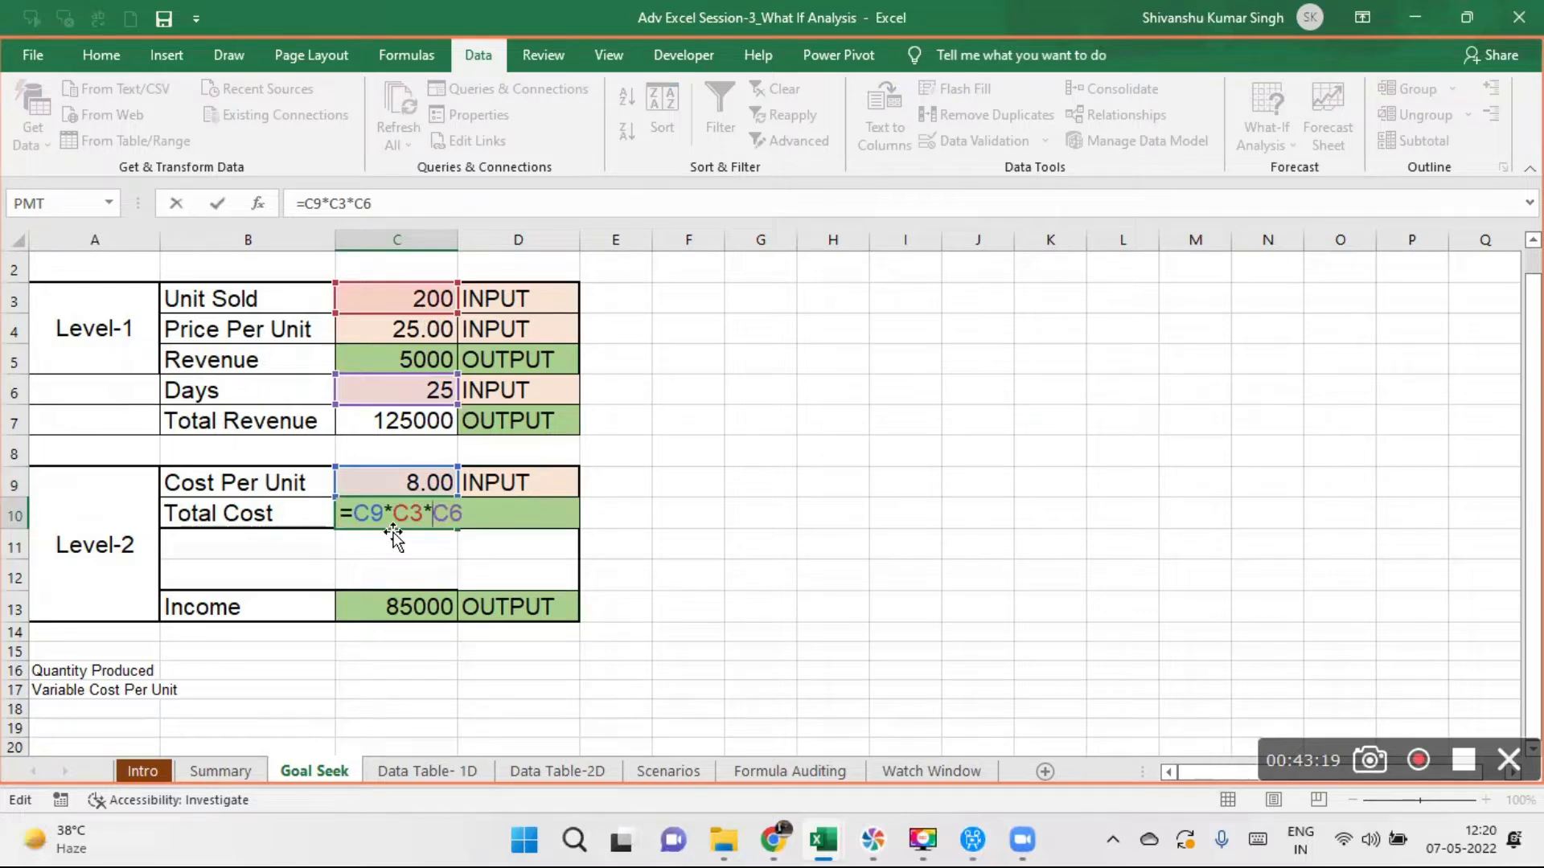
{"action": "key", "text": "Return"}
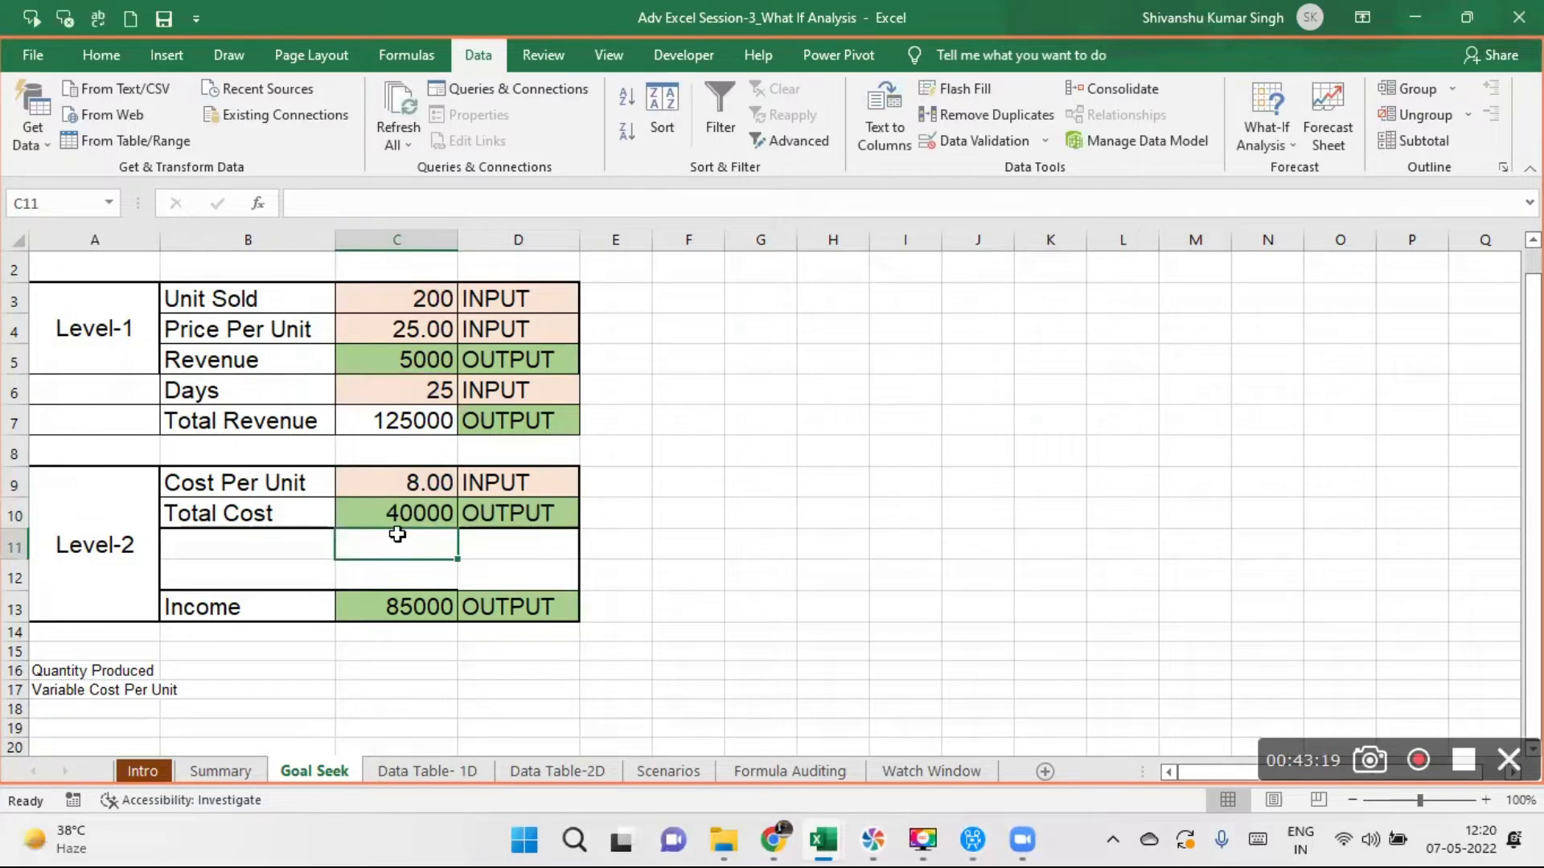
- Inspect the Income formula in C13 and the Total Revenue cell it refers to
{"action": "double_click", "coordinate": [419, 609]}
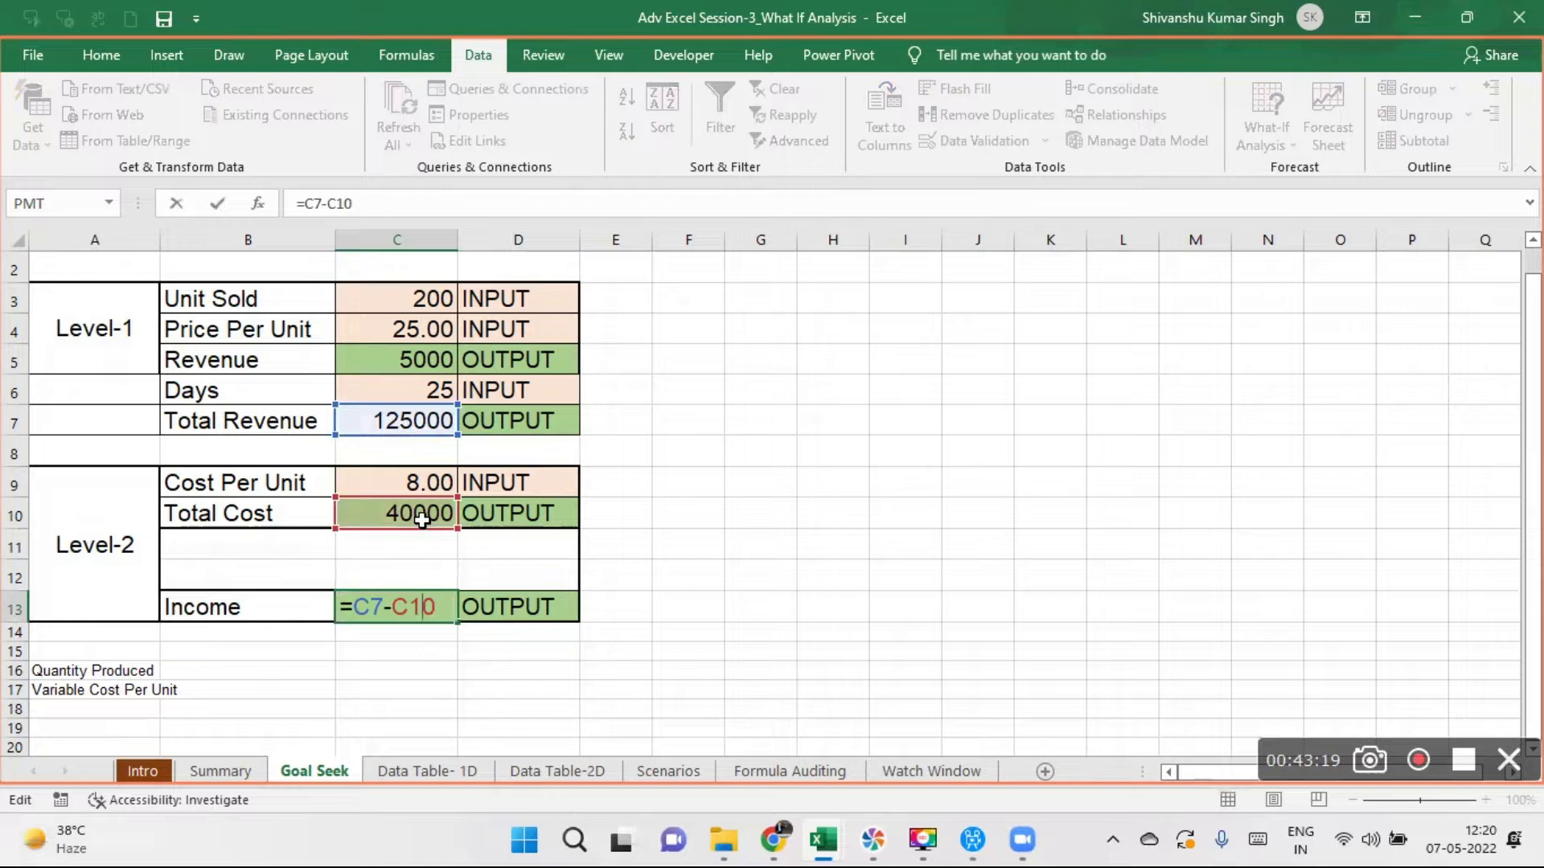
{"action": "key", "text": "Return"}
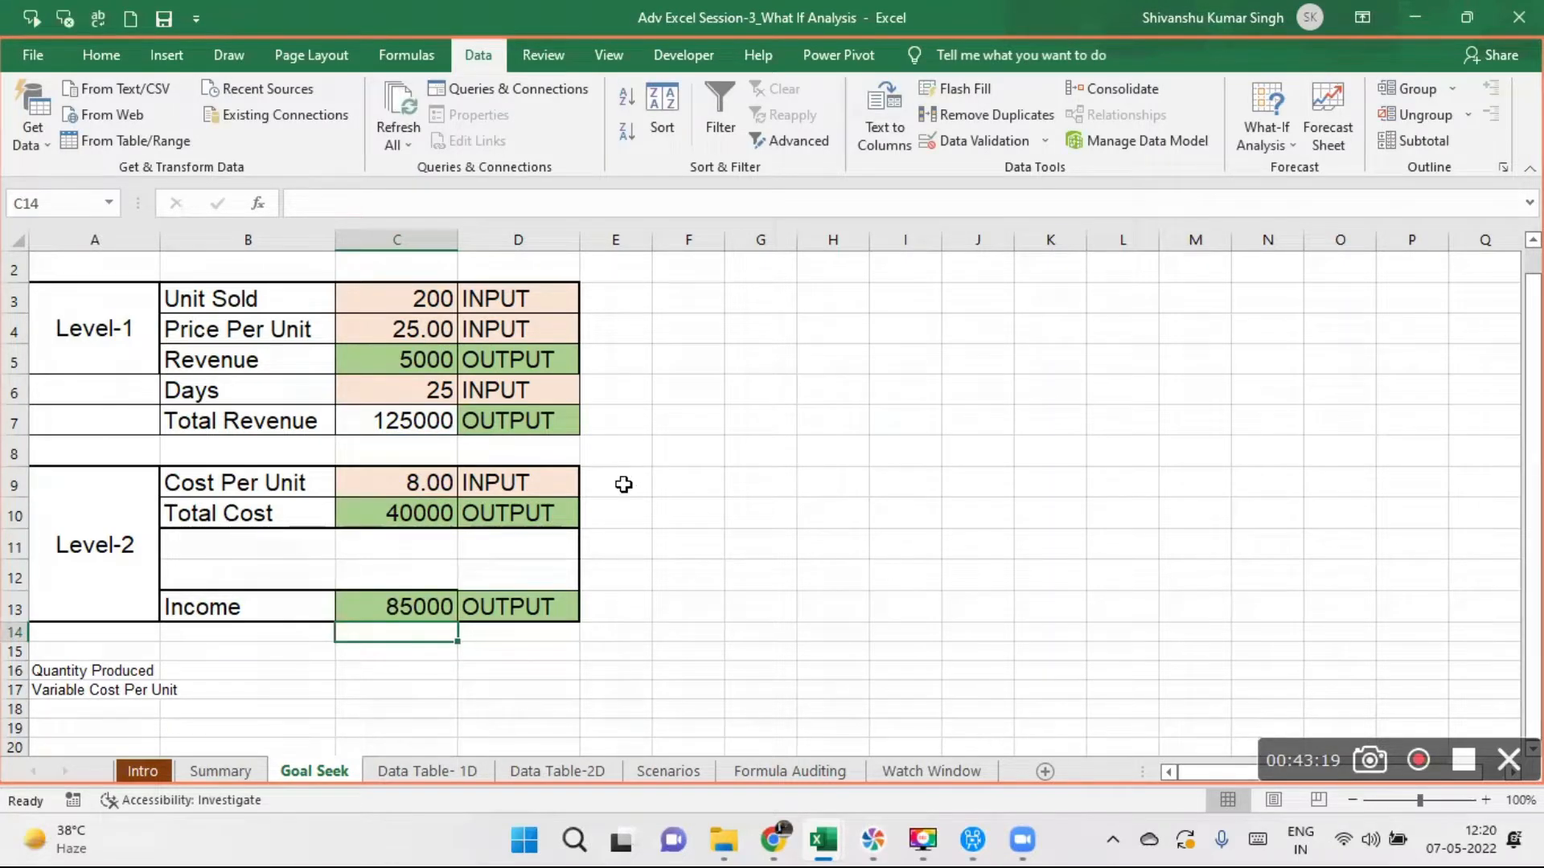
{"action": "left_click", "coordinate": [415, 412]}
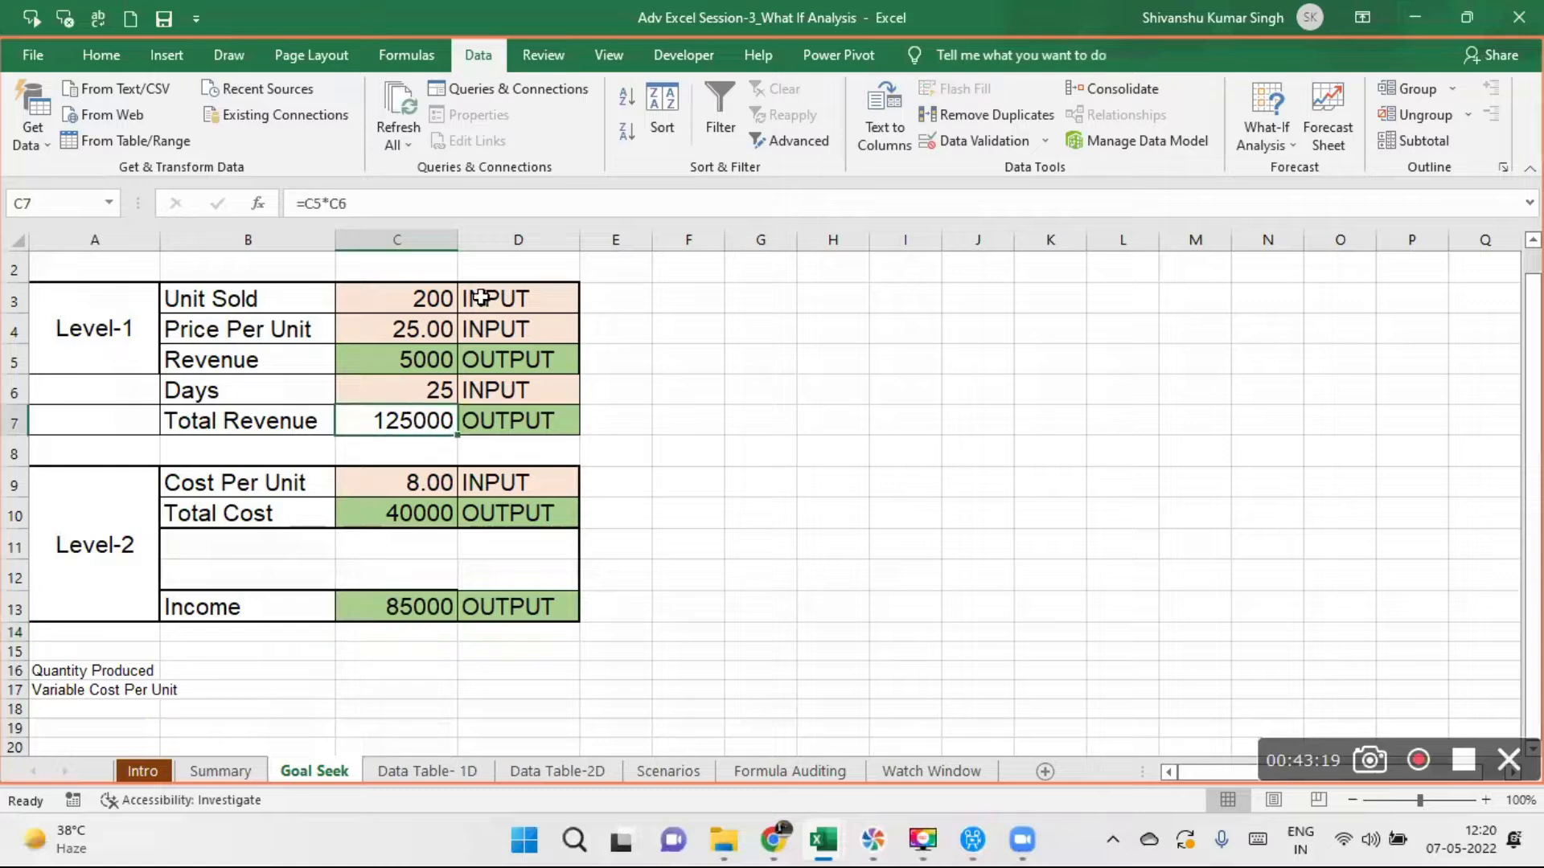
- Fill the Total Revenue cell C7 with the same green shade as the other output cells
{"action": "left_click", "coordinate": [100, 54]}
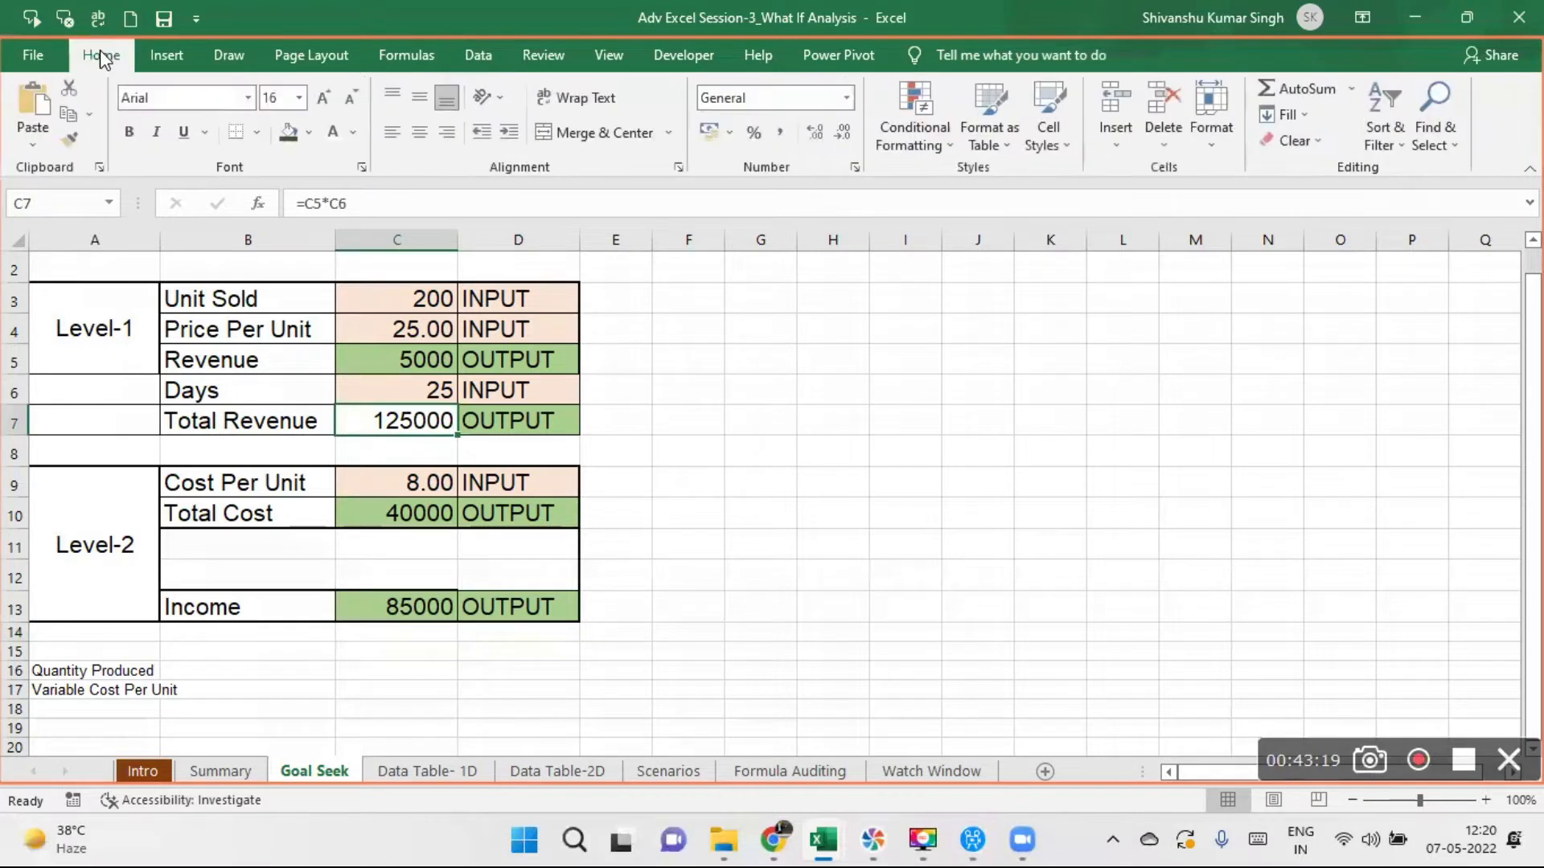
{"action": "left_click", "coordinate": [291, 141]}
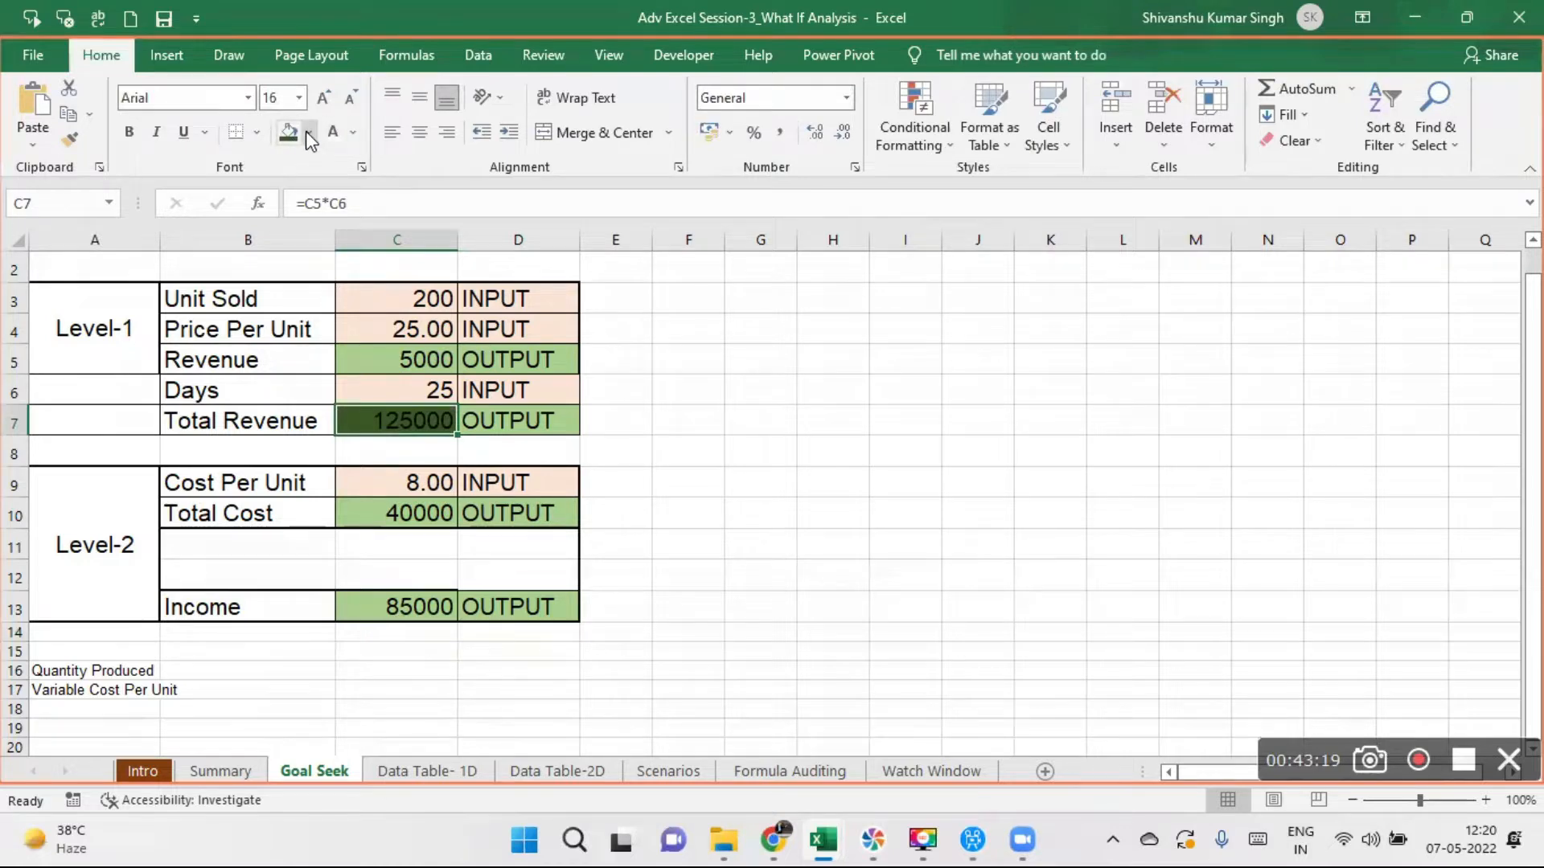
{"action": "left_click", "coordinate": [309, 135]}
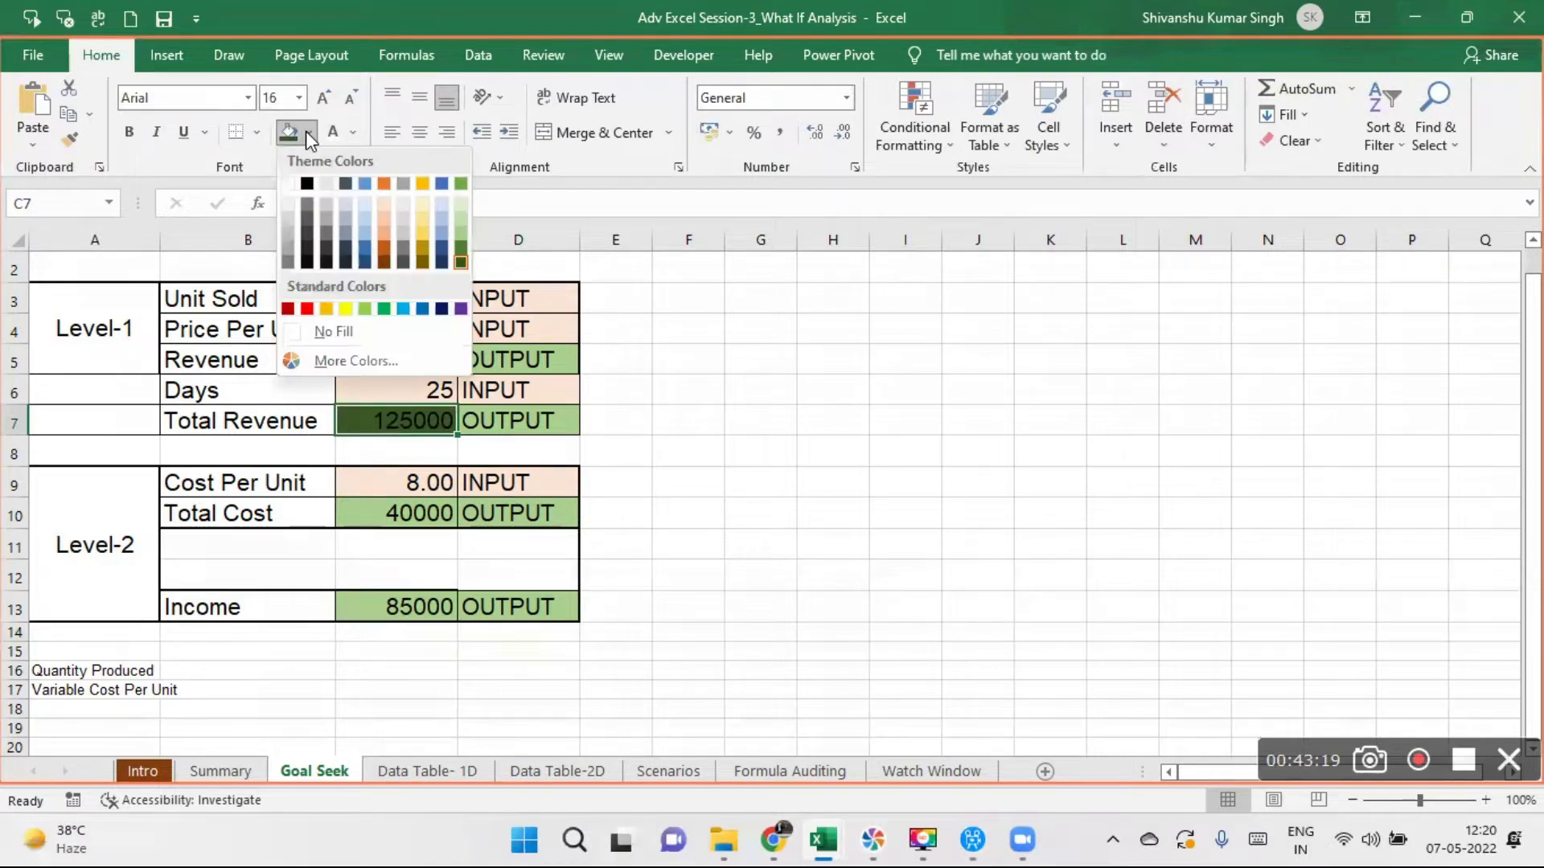
{"action": "left_click", "coordinate": [460, 231]}
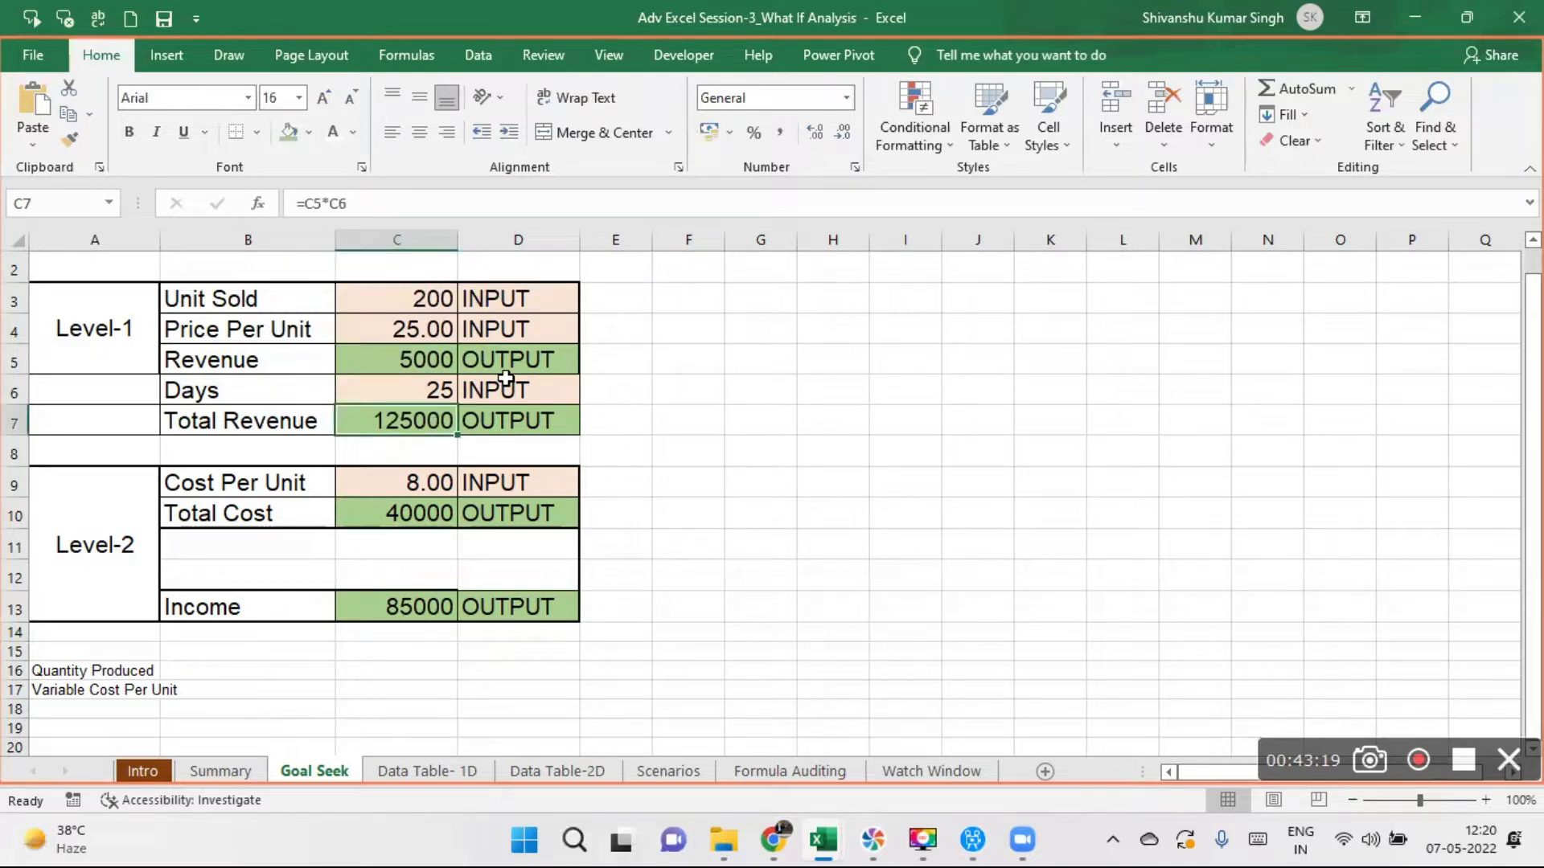
- Review the whole Level-1 and Level-2 model, including the Total Revenue, Total Cost and Income formulas in C7, C10 and C13
{"action": "left_click_drag", "start_coordinate": [113, 306], "coordinate": [508, 598]}
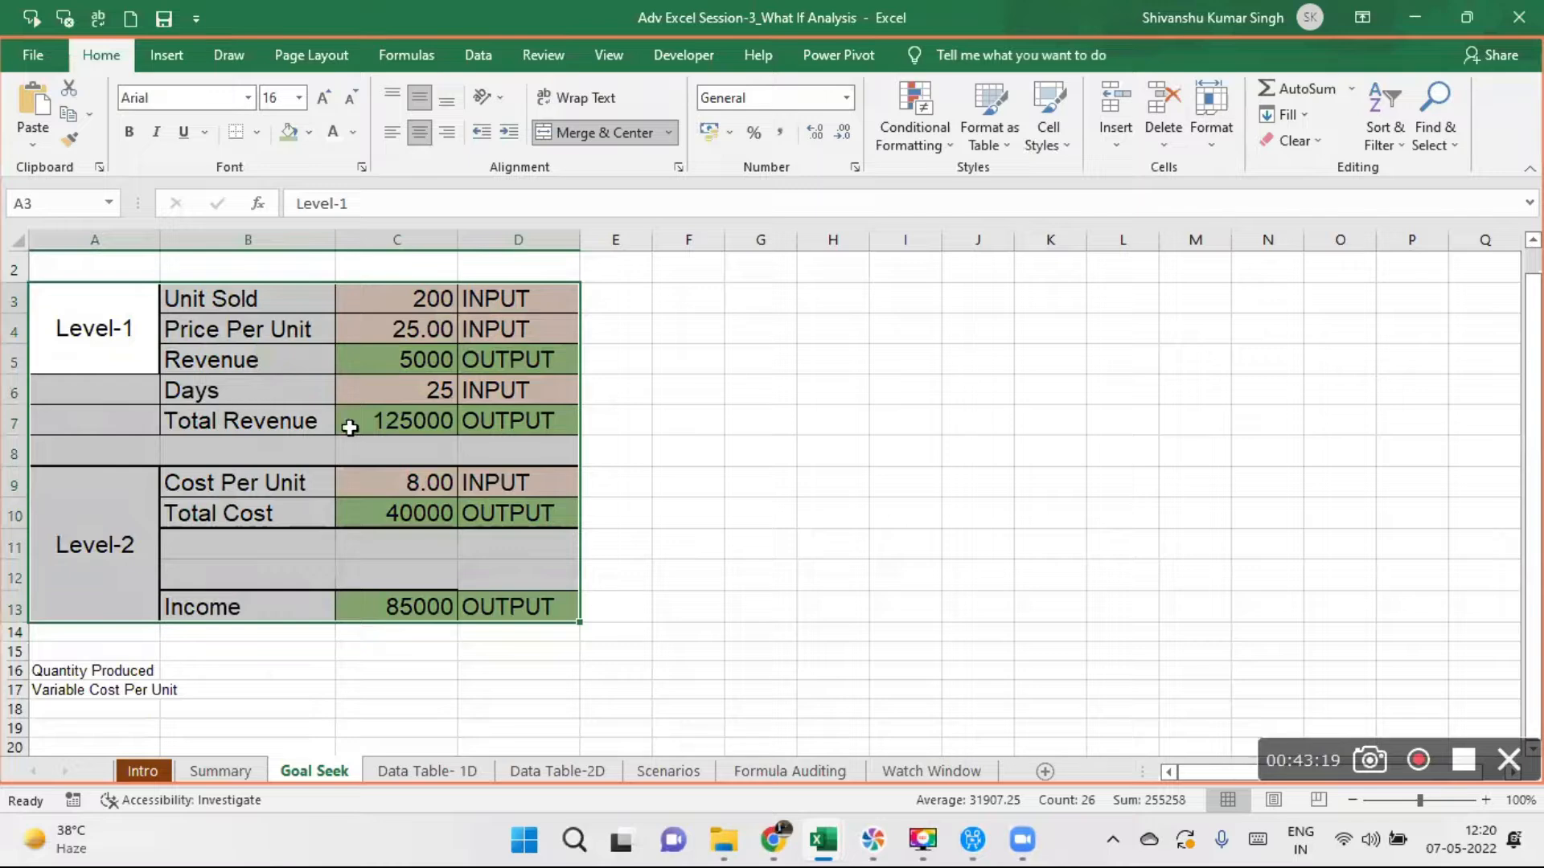
{"action": "left_click", "coordinate": [420, 425]}
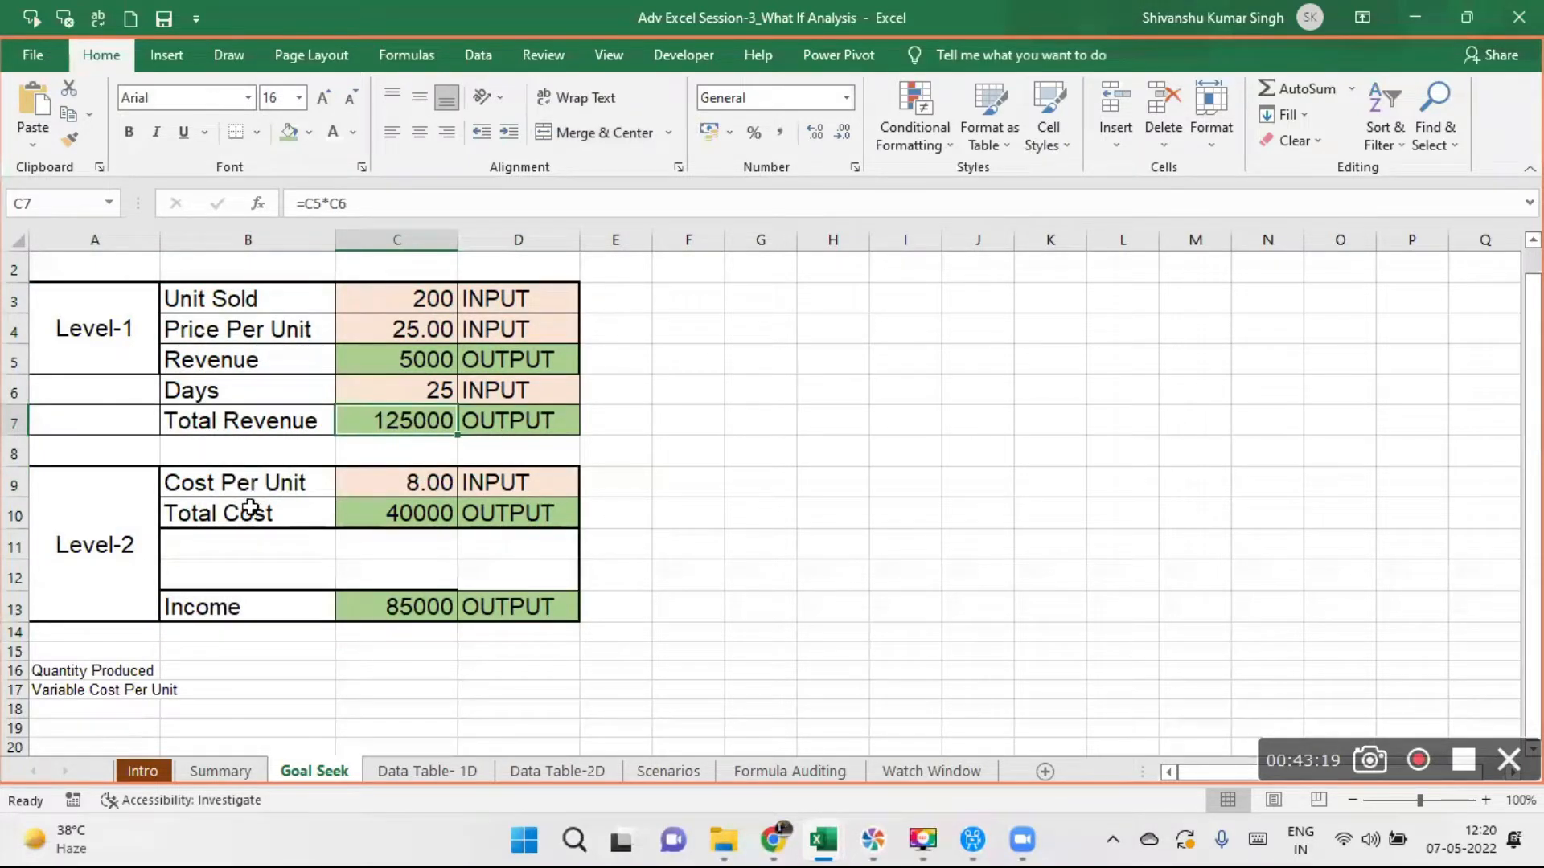
{"action": "left_click", "coordinate": [398, 525]}
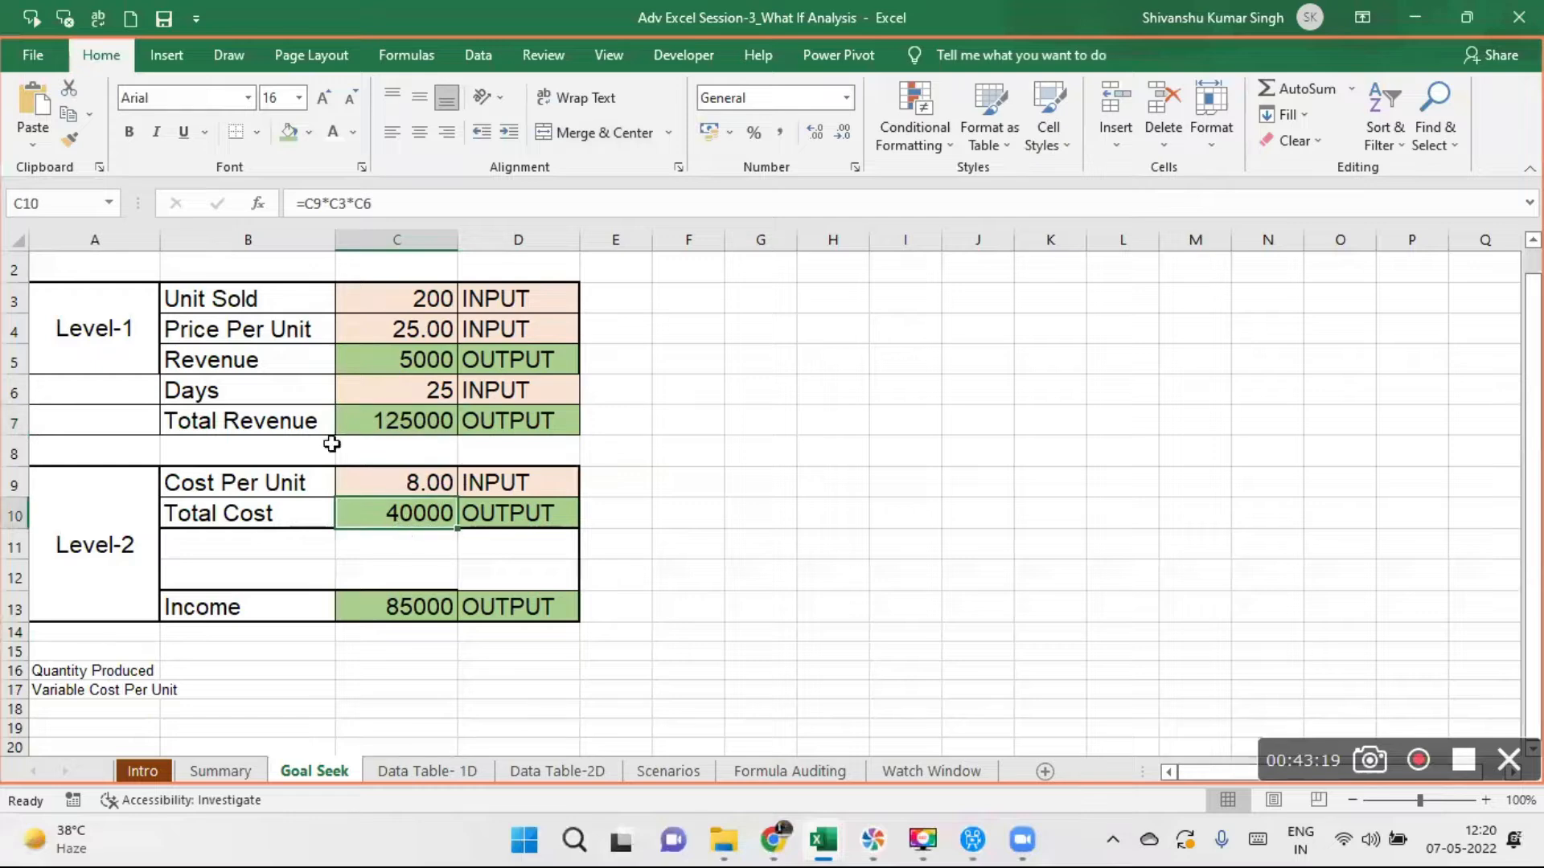
{"action": "left_click", "coordinate": [406, 602]}
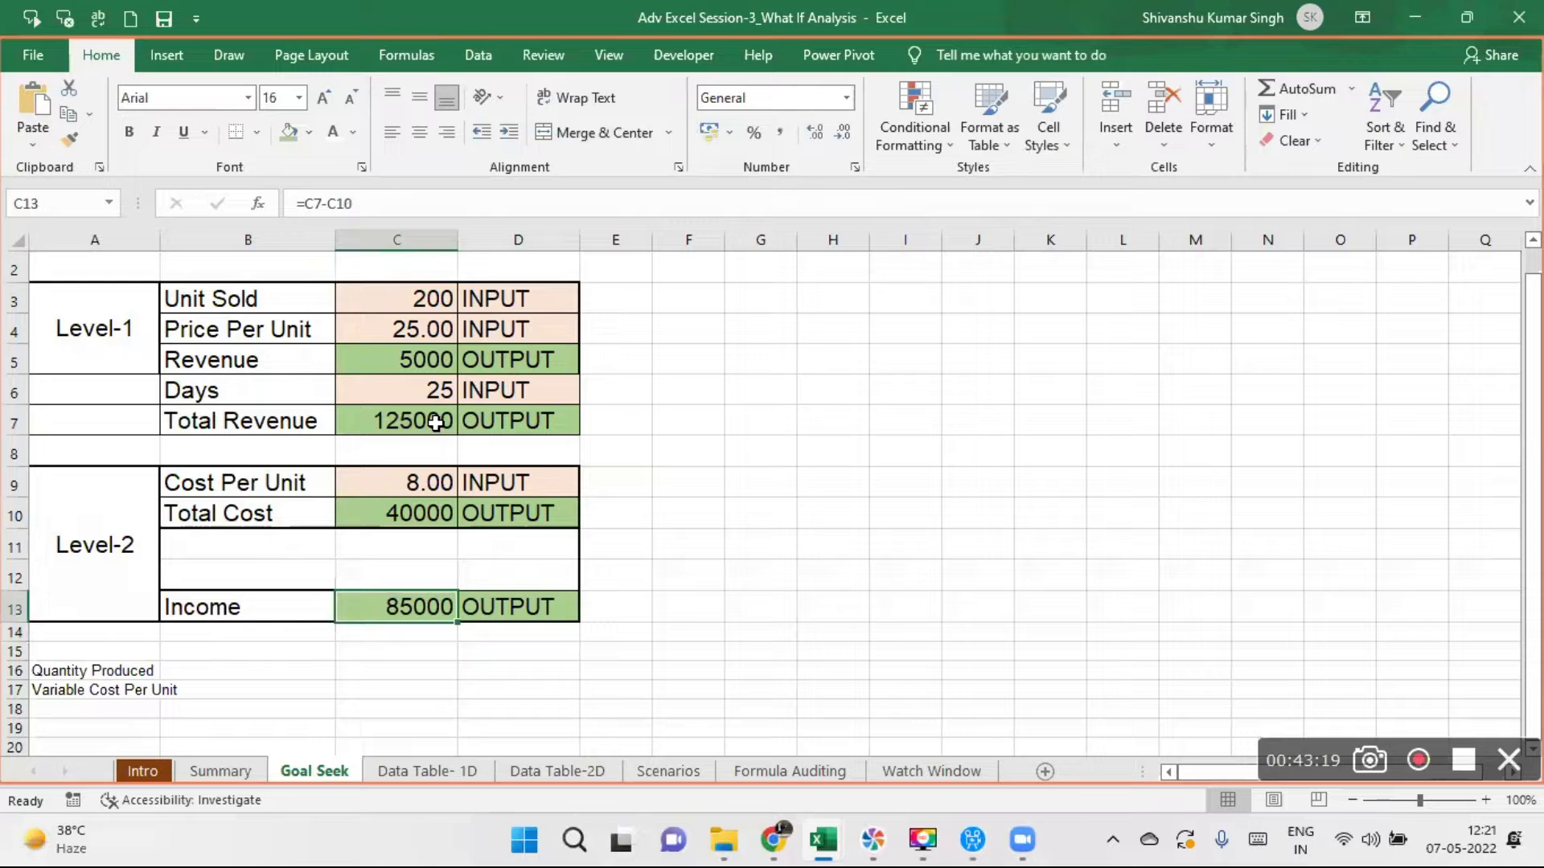
- Start a Goal Seek with the Total Revenue cell C7 as the set cell
{"action": "key", "text": "Up"}
{"action": "key", "text": "Up"}
{"action": "key", "text": "Up"}
{"action": "key", "text": "Up"}
{"action": "key", "text": "Up"}
{"action": "key", "text": "Up"}
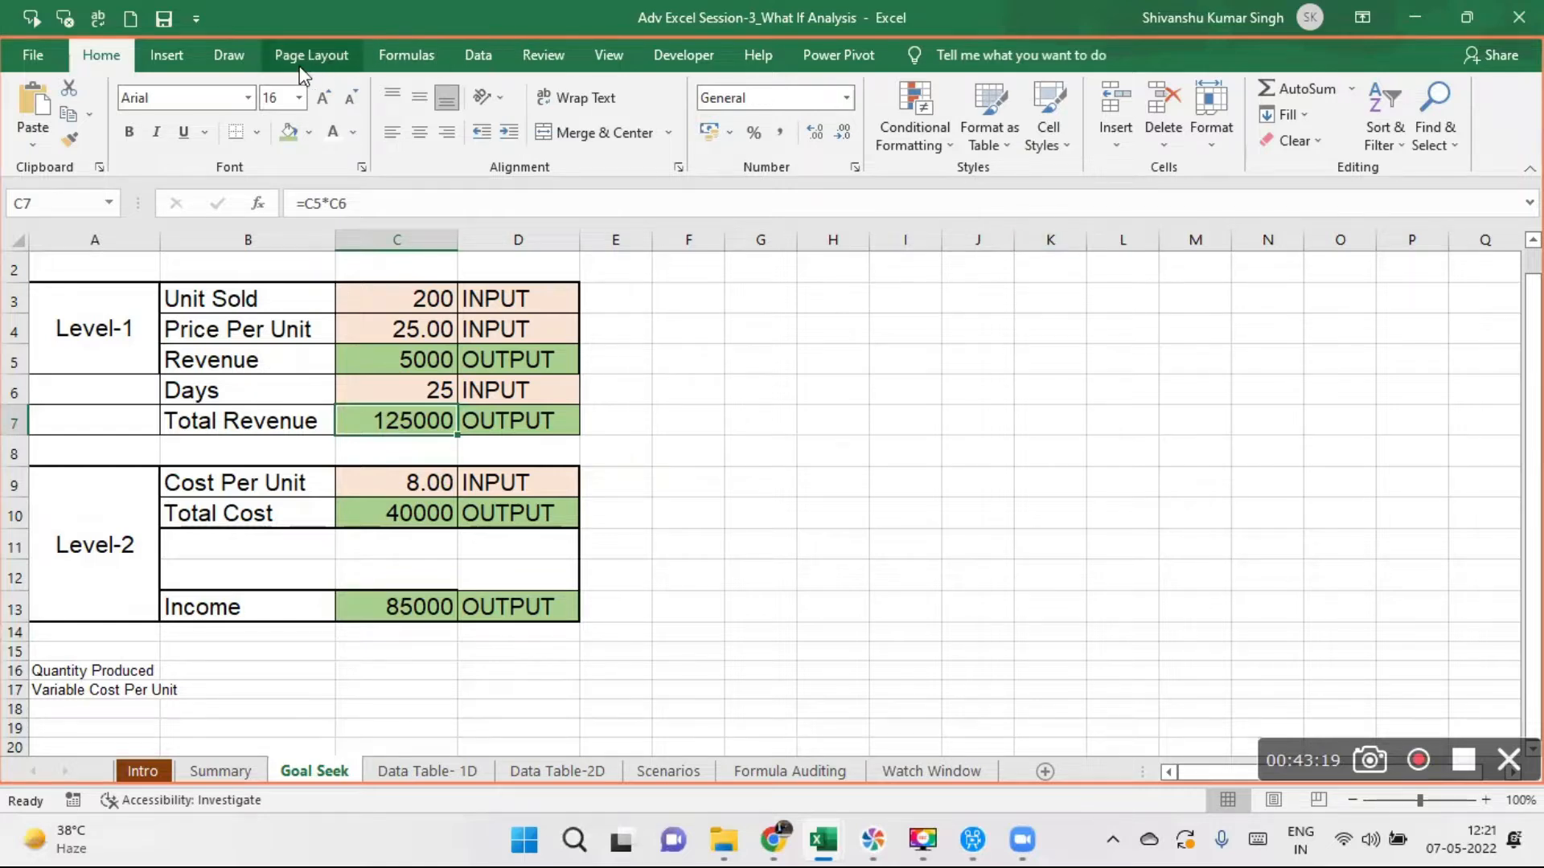
{"action": "left_click", "coordinate": [477, 57]}
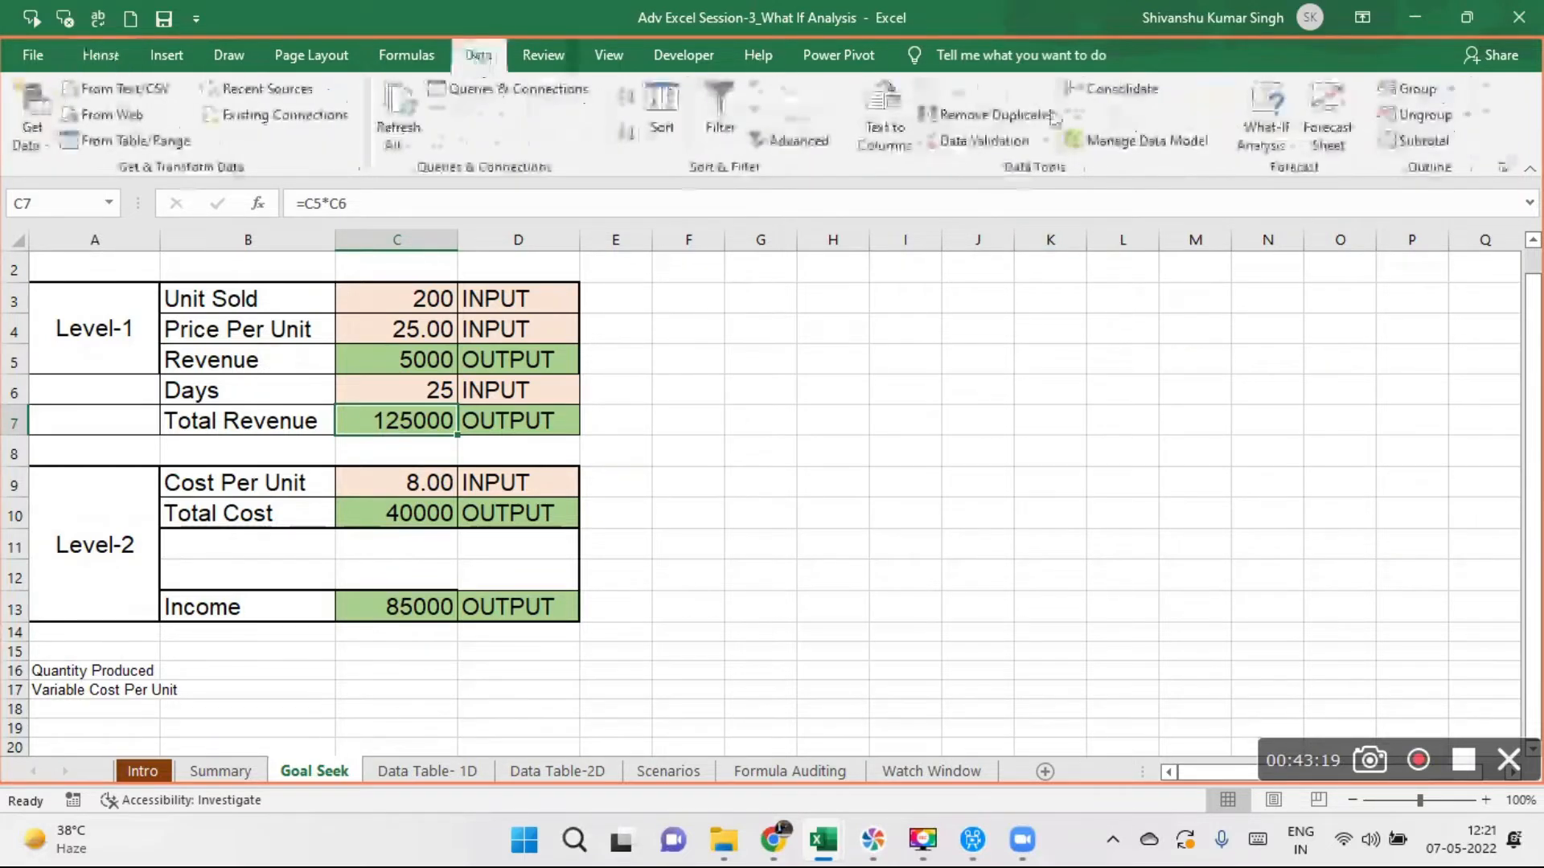
{"action": "left_click", "coordinate": [1286, 147]}
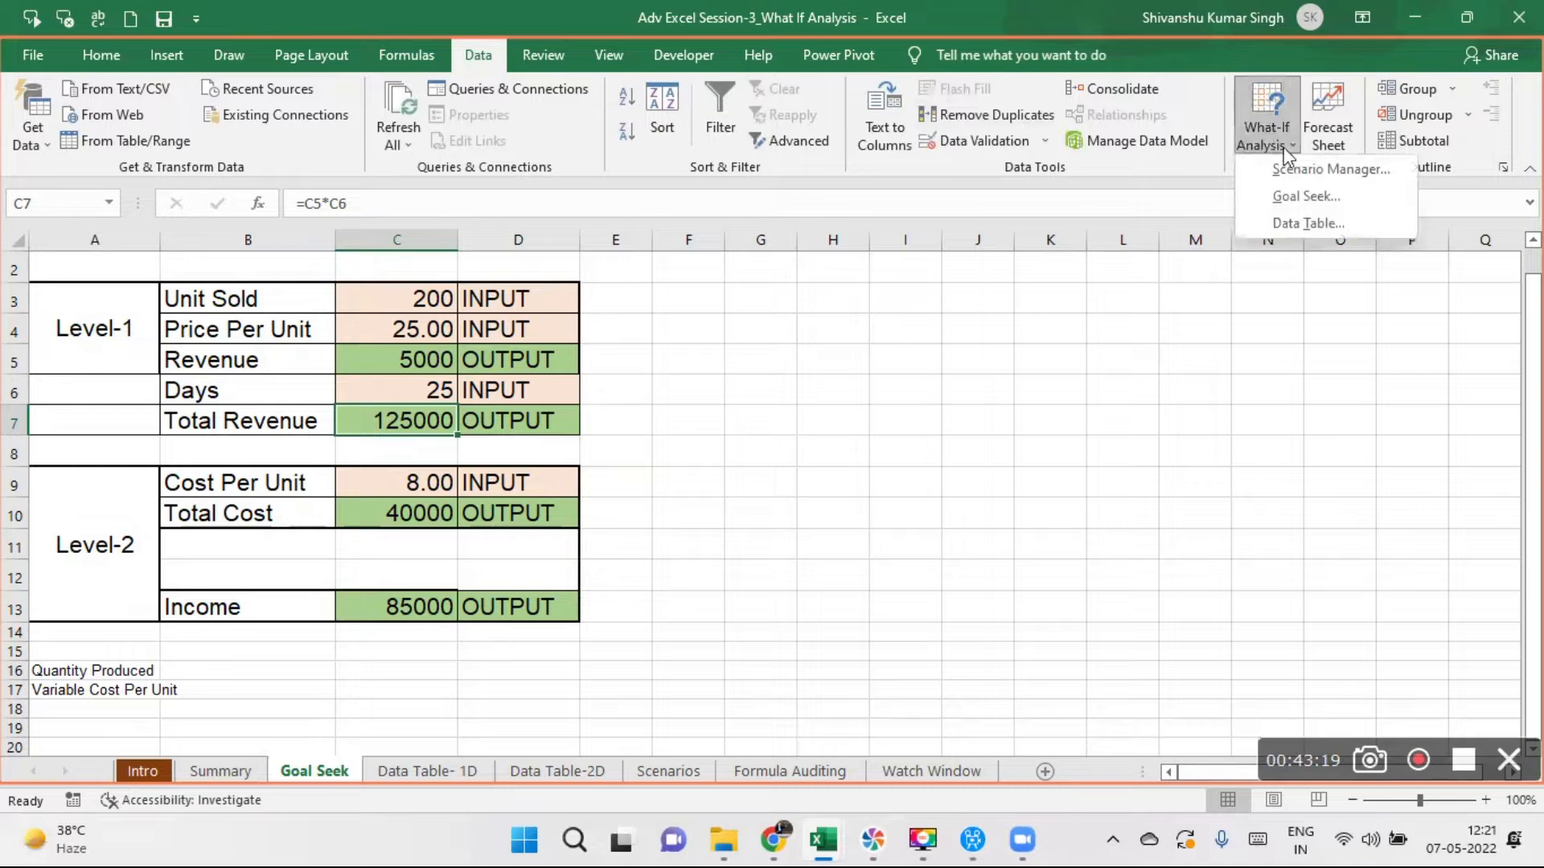
{"action": "left_click", "coordinate": [1306, 196]}
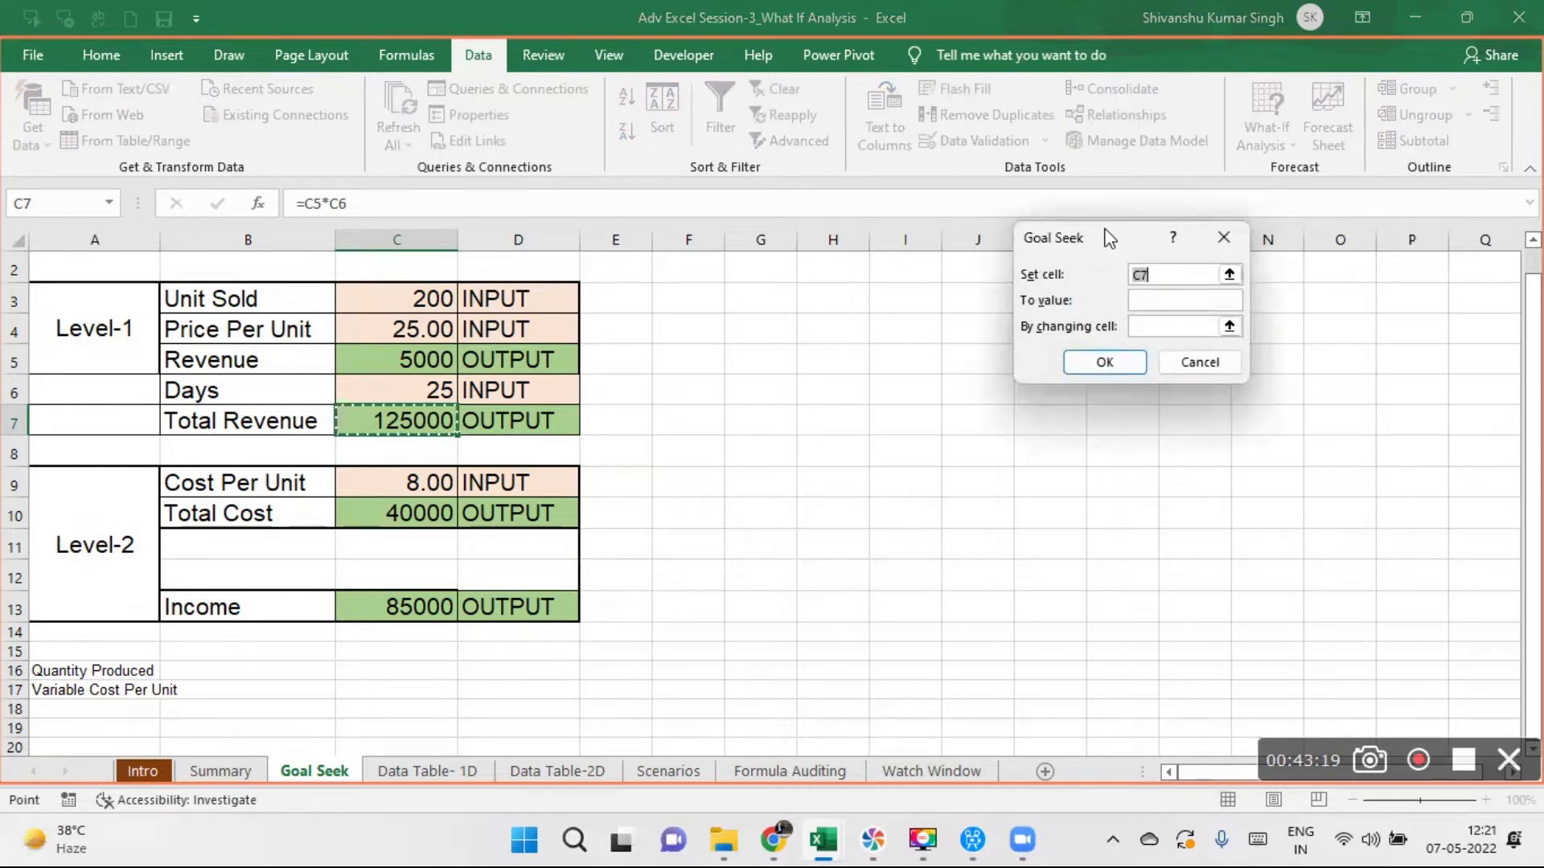
{"action": "left_click_drag", "start_coordinate": [1091, 231], "coordinate": [798, 295]}
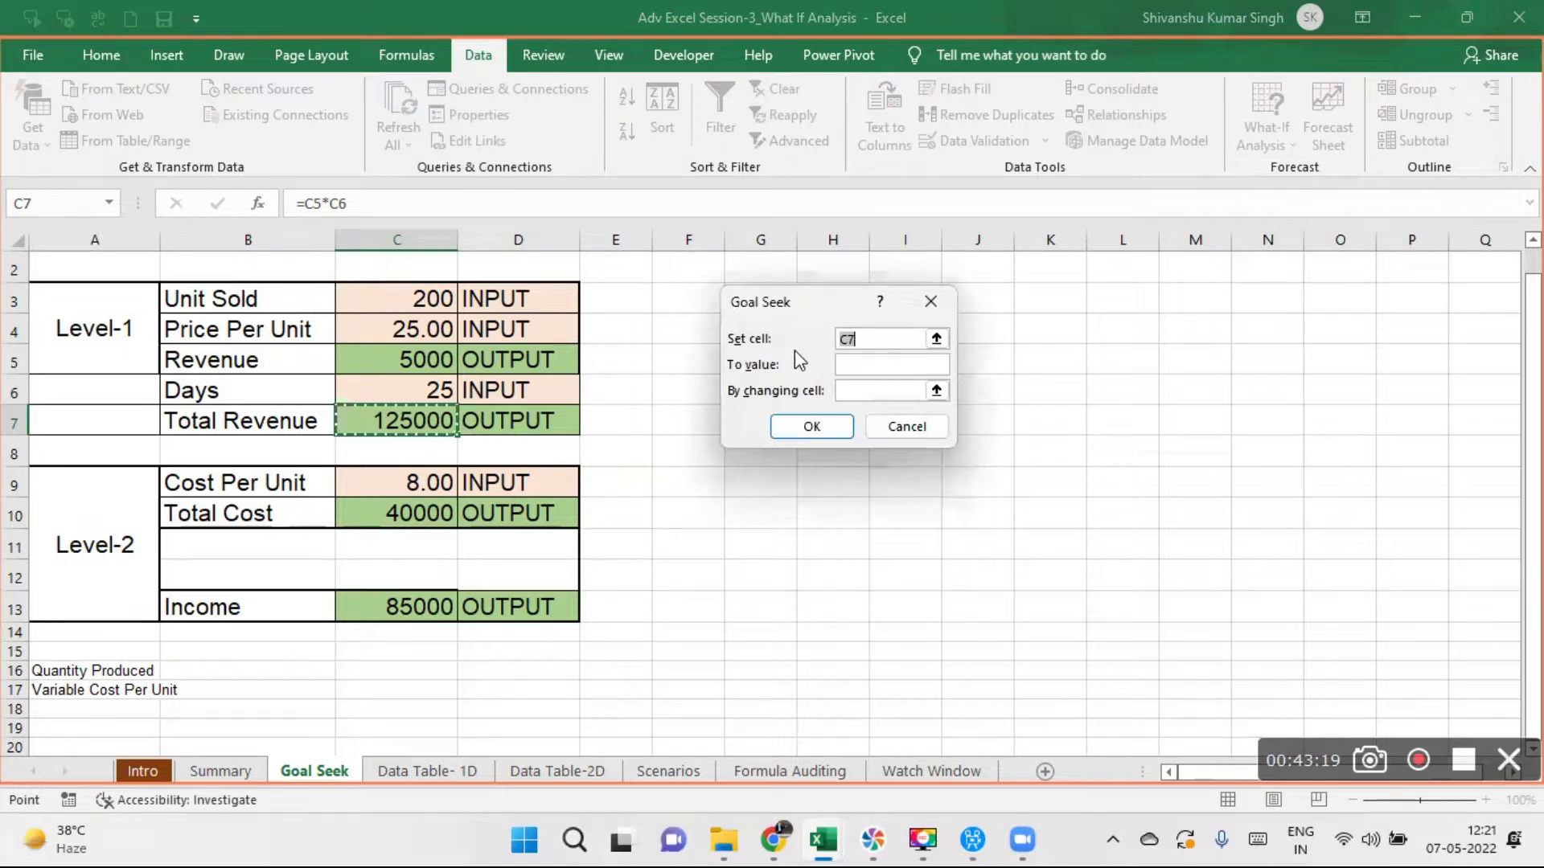
{"action": "left_click", "coordinate": [868, 341]}
{"action": "key", "text": "BackSpace"}
{"action": "key", "text": "BackSpace"}
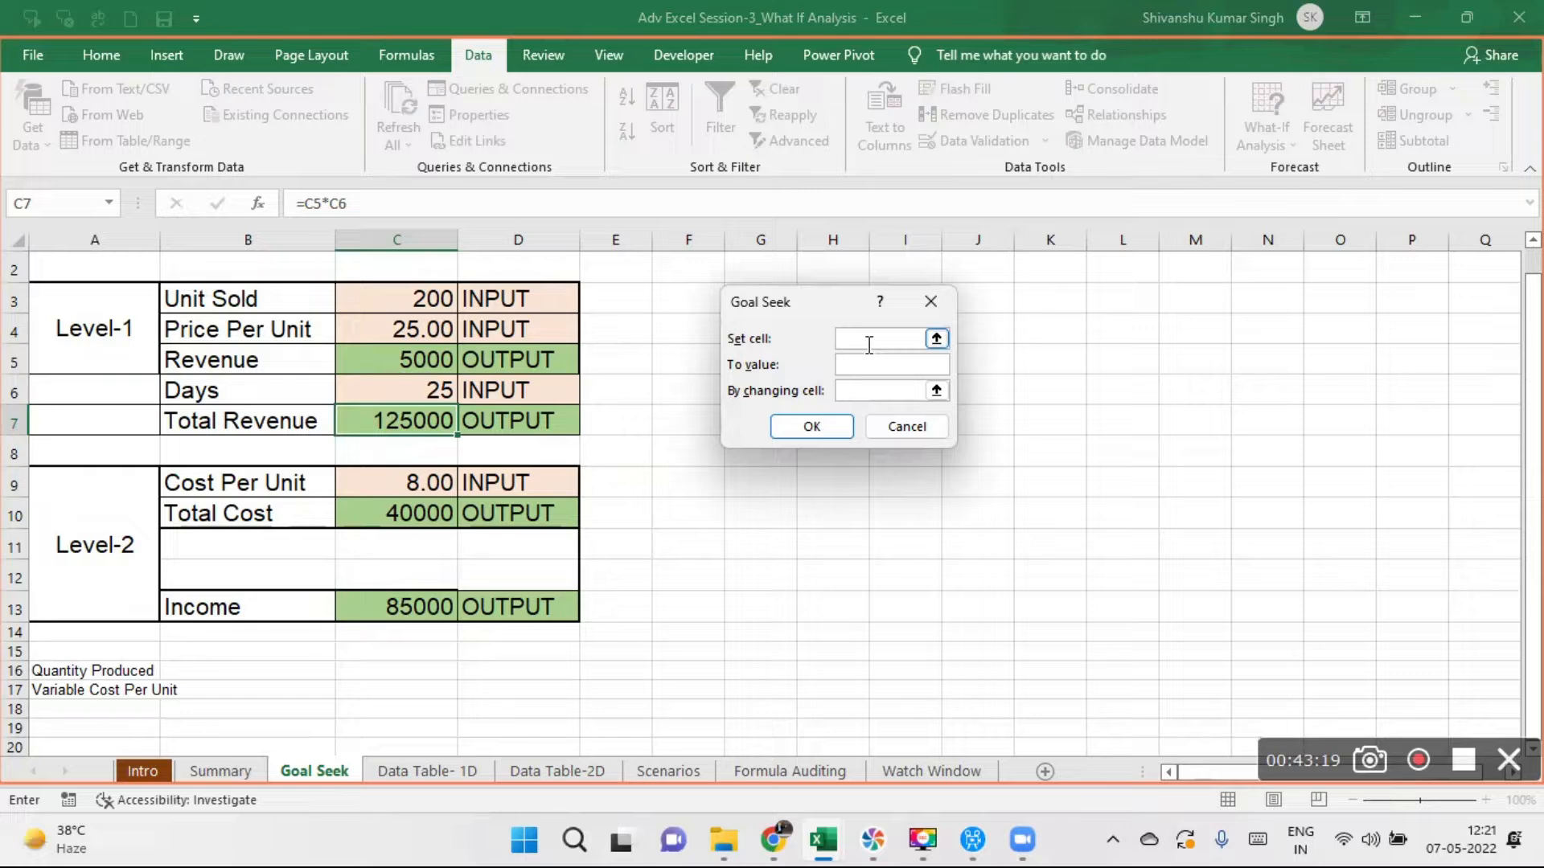
{"action": "left_click", "coordinate": [402, 415]}
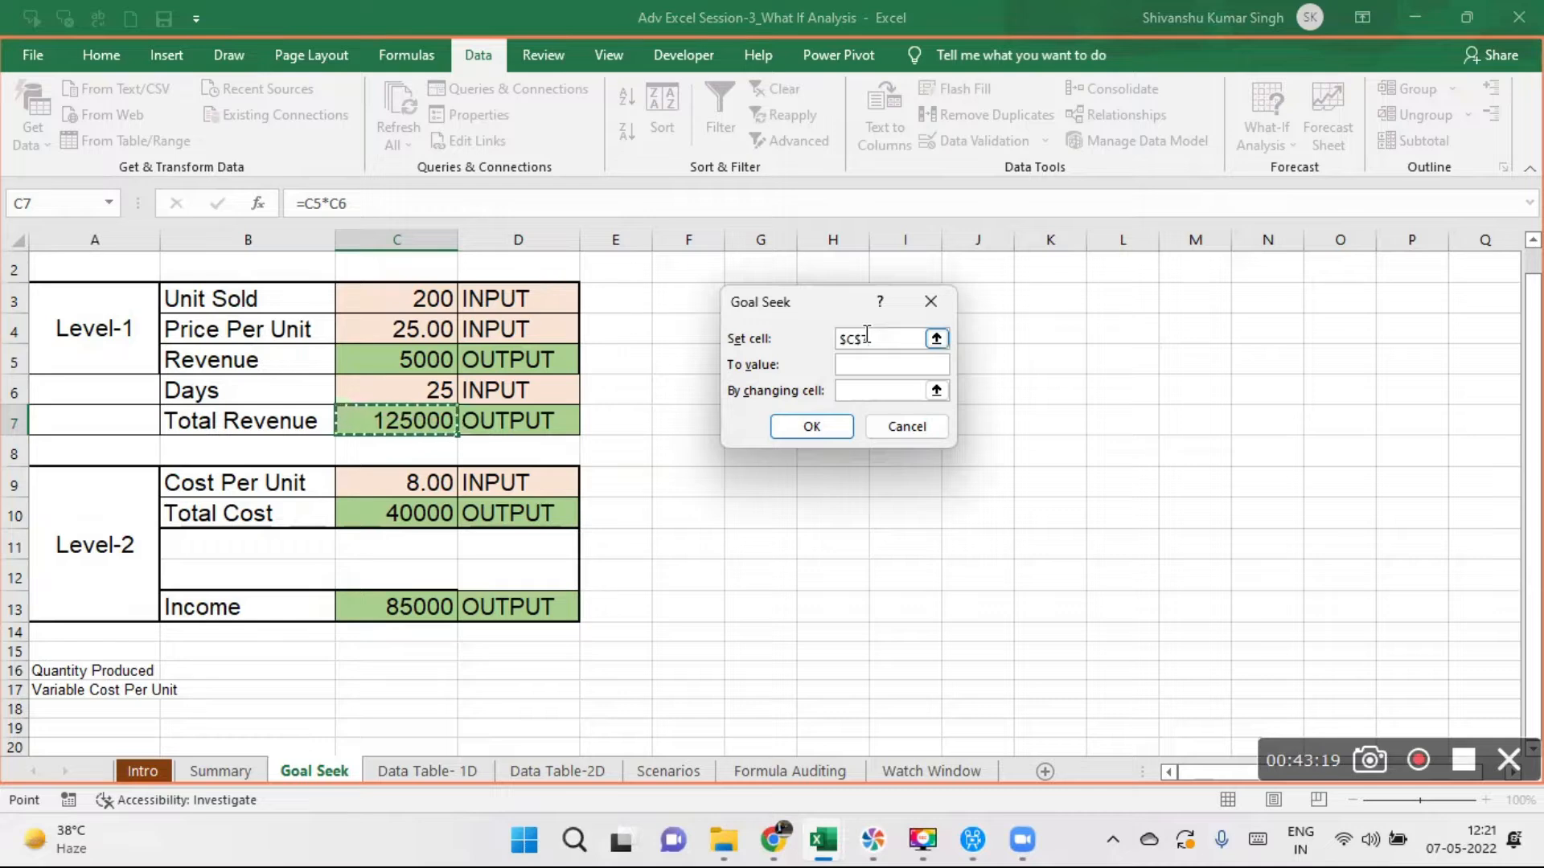
- Goal seek Total Revenue to 150000 by changing the Unit Sold cell C3, and accept the solution
{"action": "left_click", "coordinate": [853, 365]}
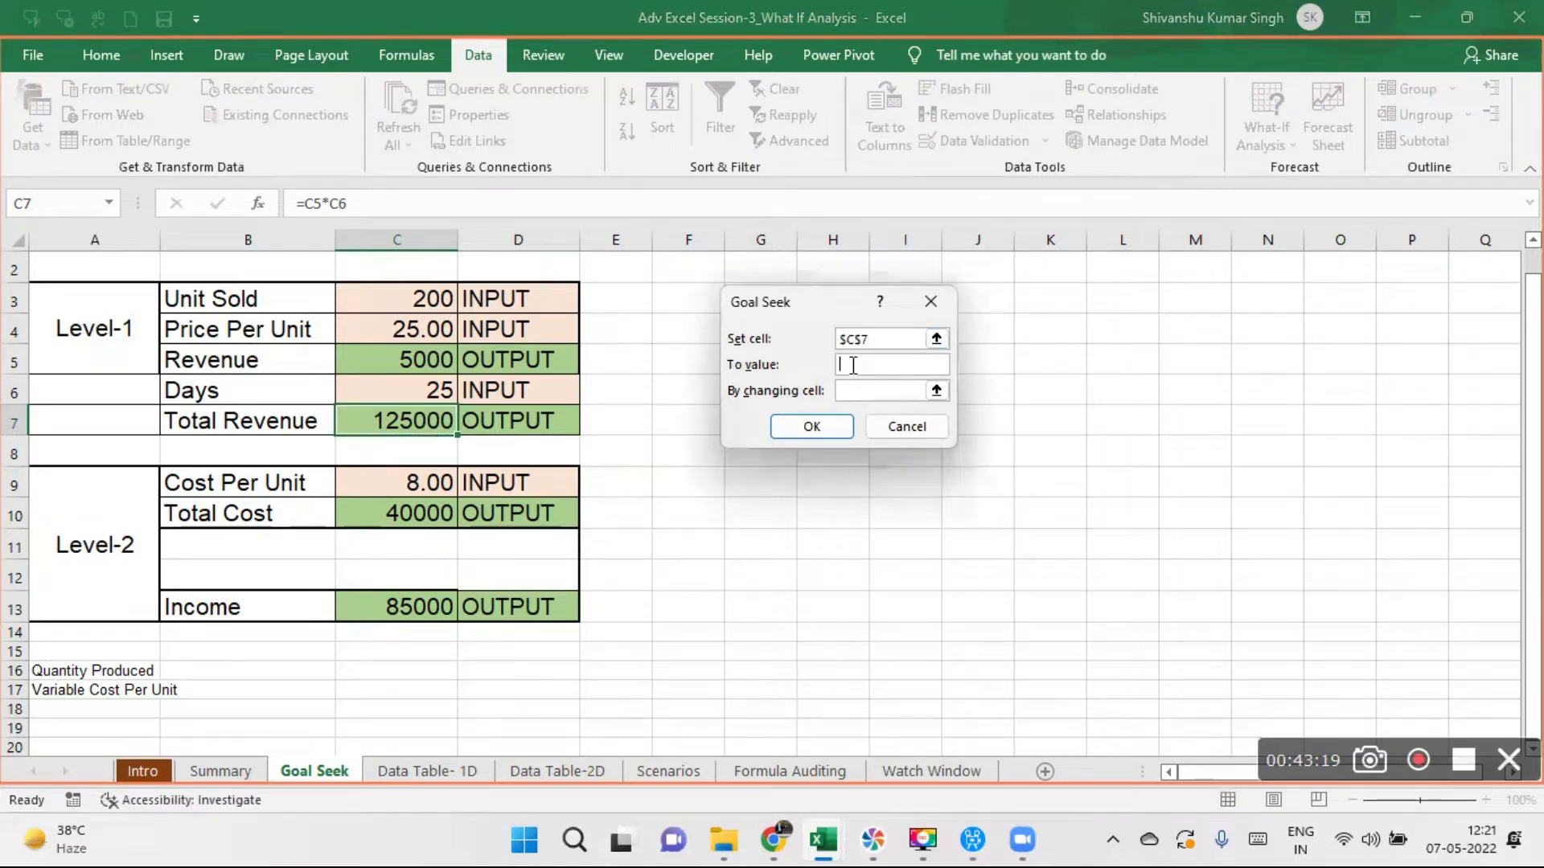
{"action": "type", "text": "150000"}
{"action": "key", "text": "BackSpace"}
{"action": "type", "text": "0"}
{"action": "left_click", "coordinate": [860, 388]}
{"action": "left_click", "coordinate": [406, 298]}
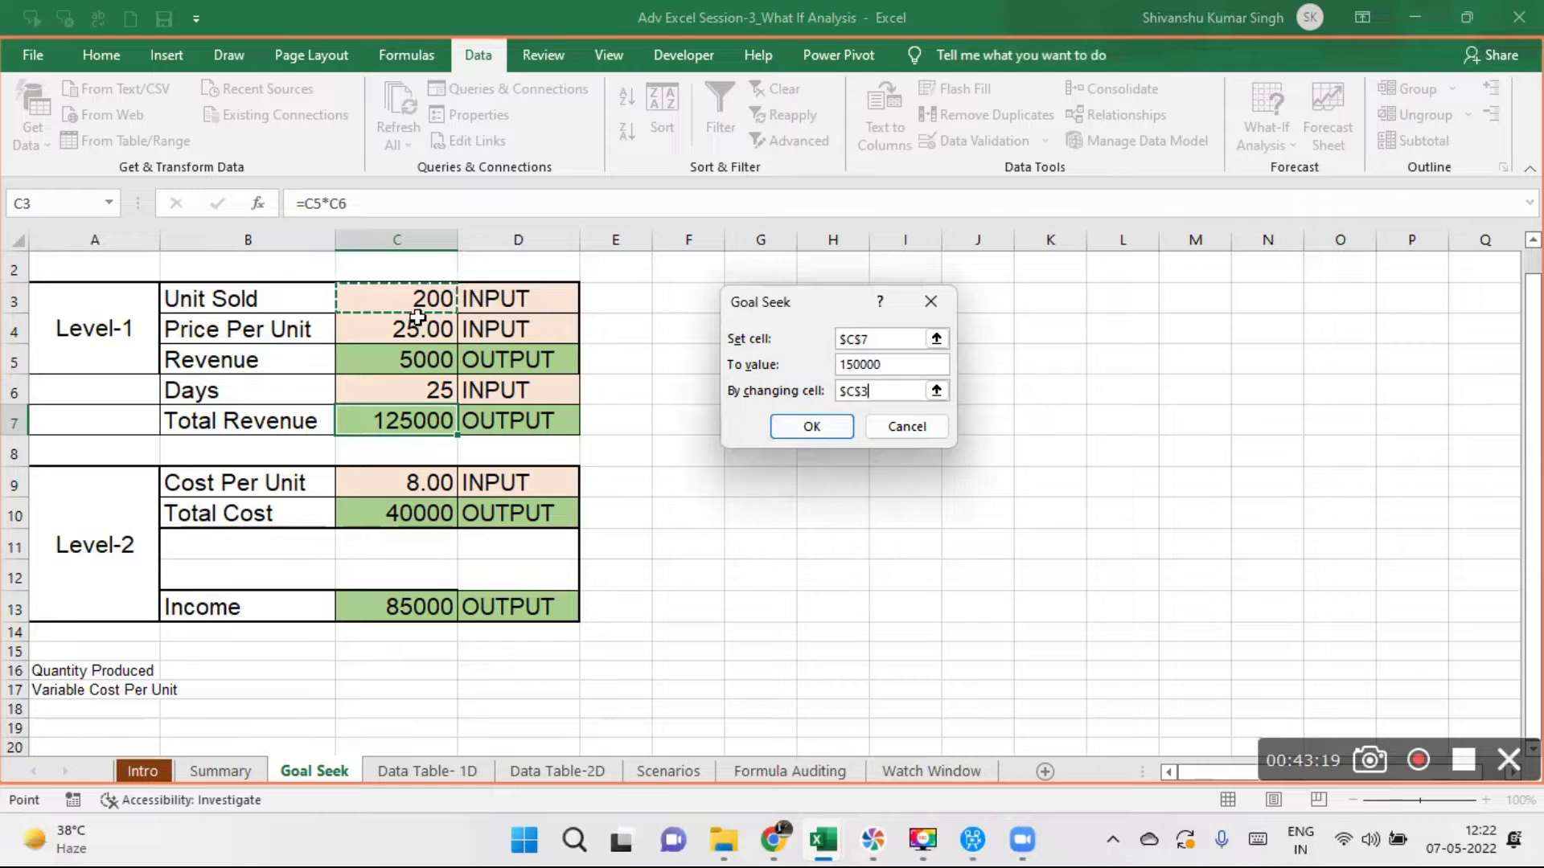
{"action": "left_click", "coordinate": [800, 427]}
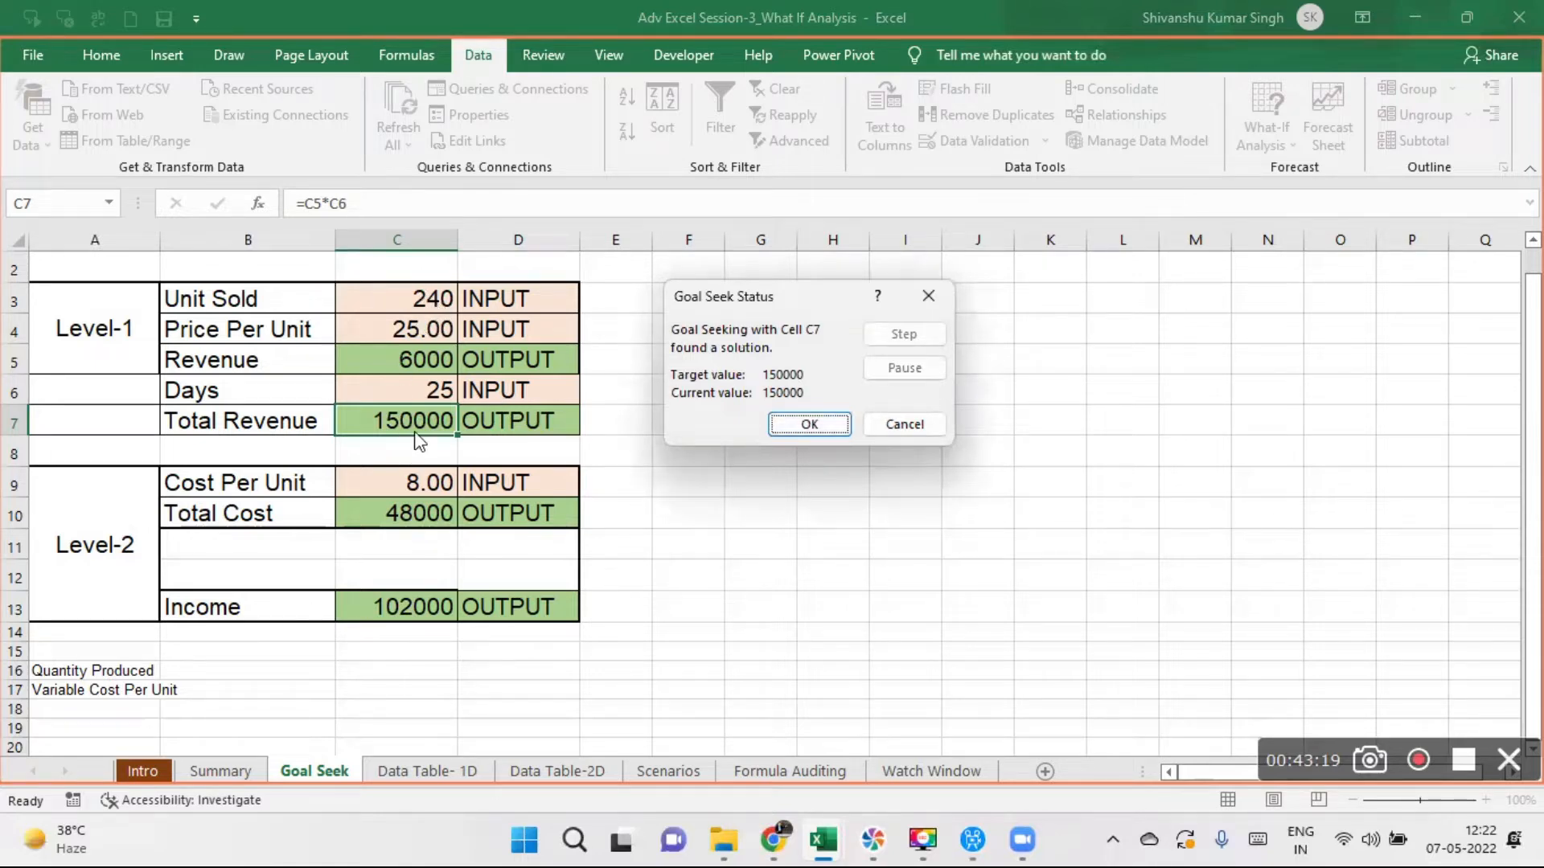
{"action": "left_click", "coordinate": [811, 423]}
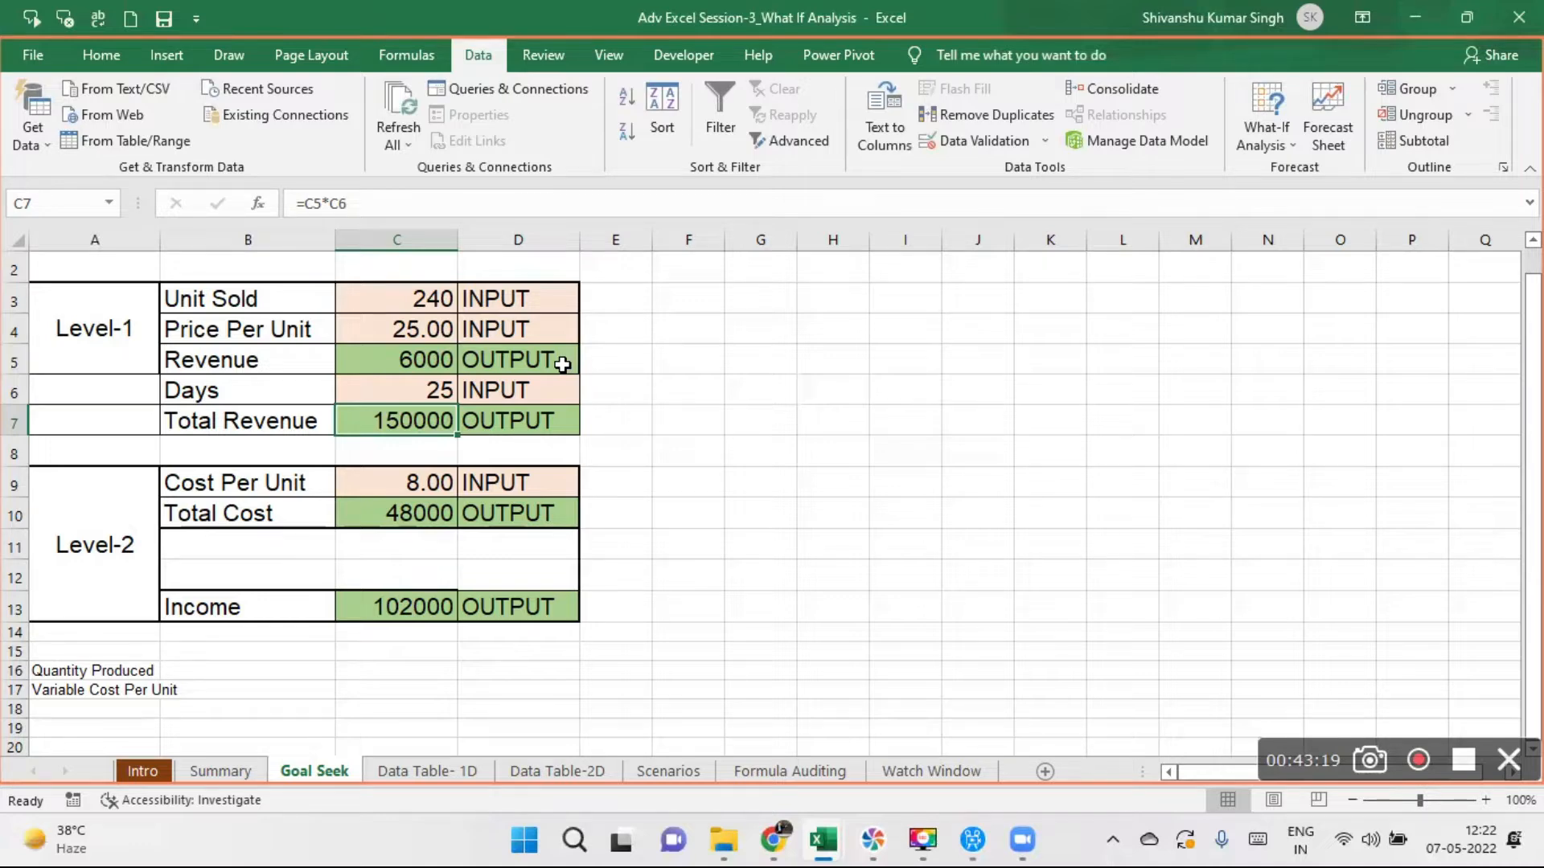
- Undo the Goal Seek result for Total Revenue, and open and close an empty Goal Seek setup
{"action": "key", "text": "ctrl+z"}
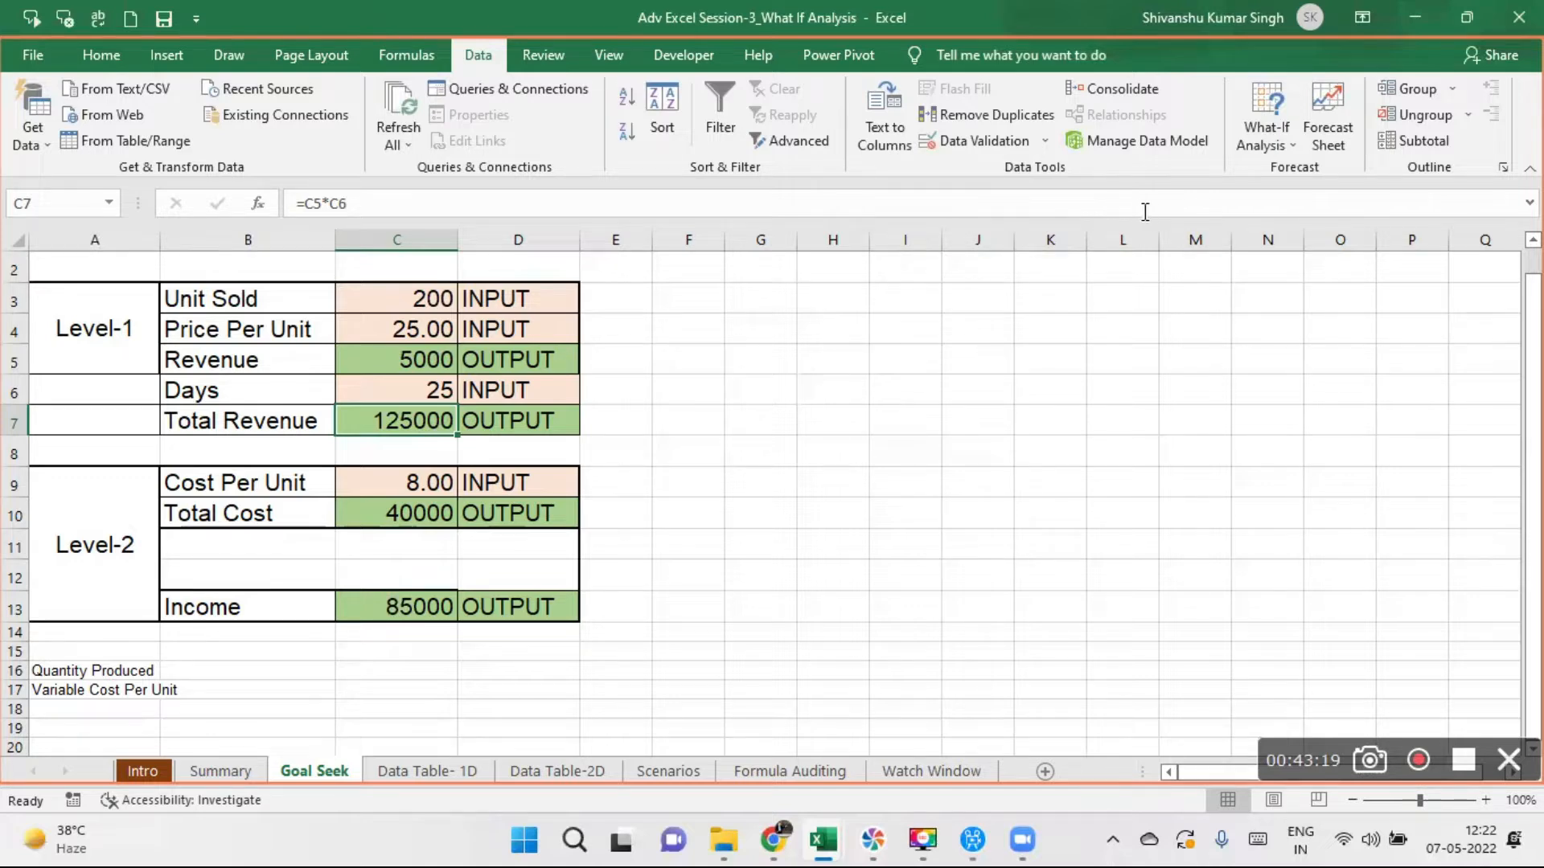
{"action": "left_click", "coordinate": [1289, 149]}
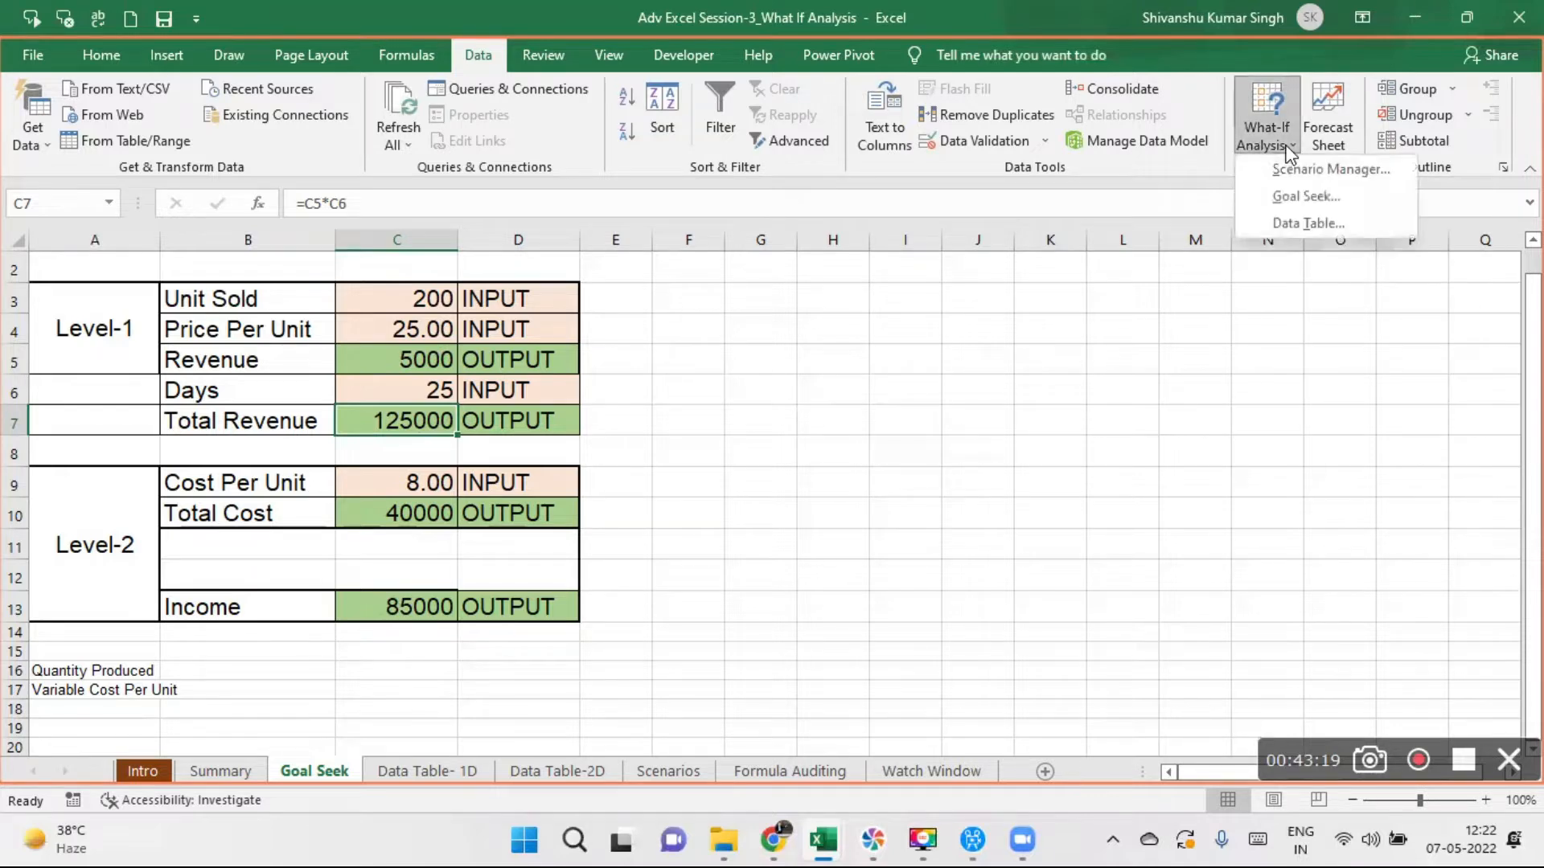
{"action": "left_click", "coordinate": [1301, 196]}
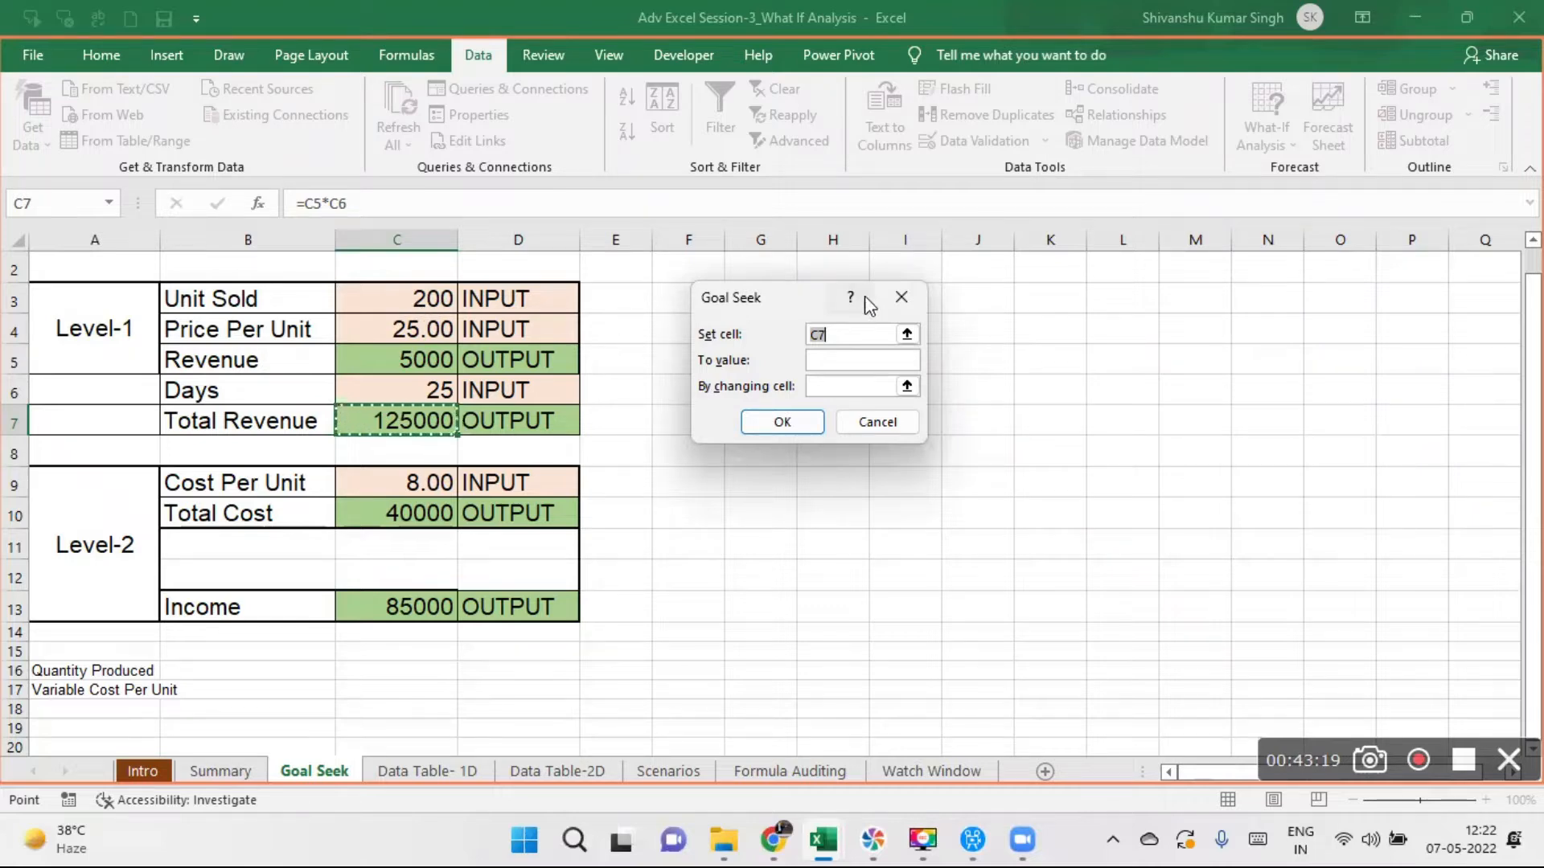
{"action": "left_click", "coordinate": [898, 300]}
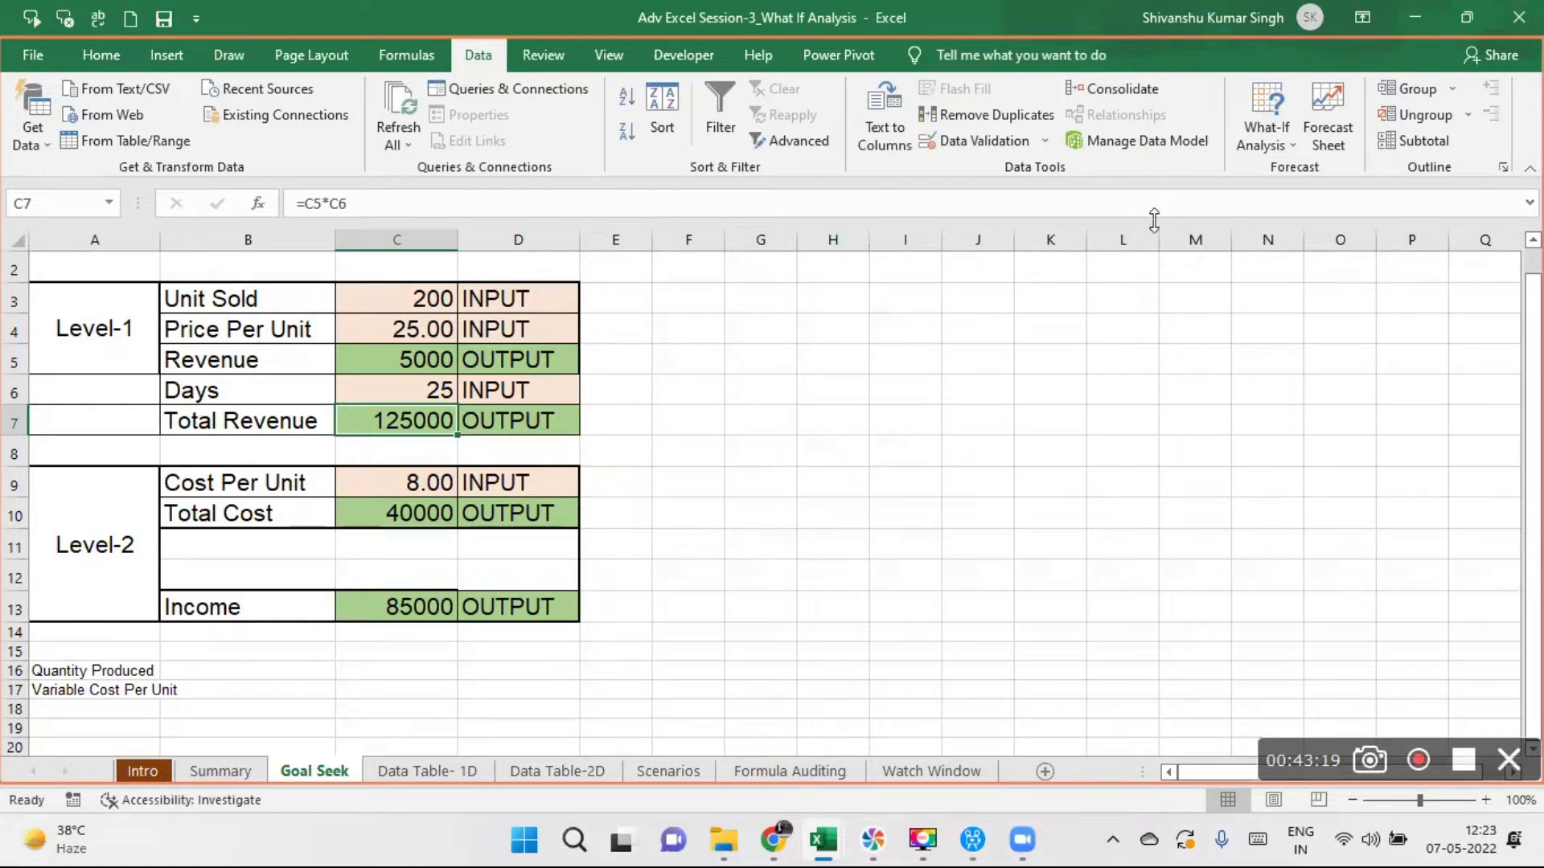
- Start a Goal Seek on the Income cell C13 with a target value of 100000
{"action": "left_click", "coordinate": [1280, 134]}
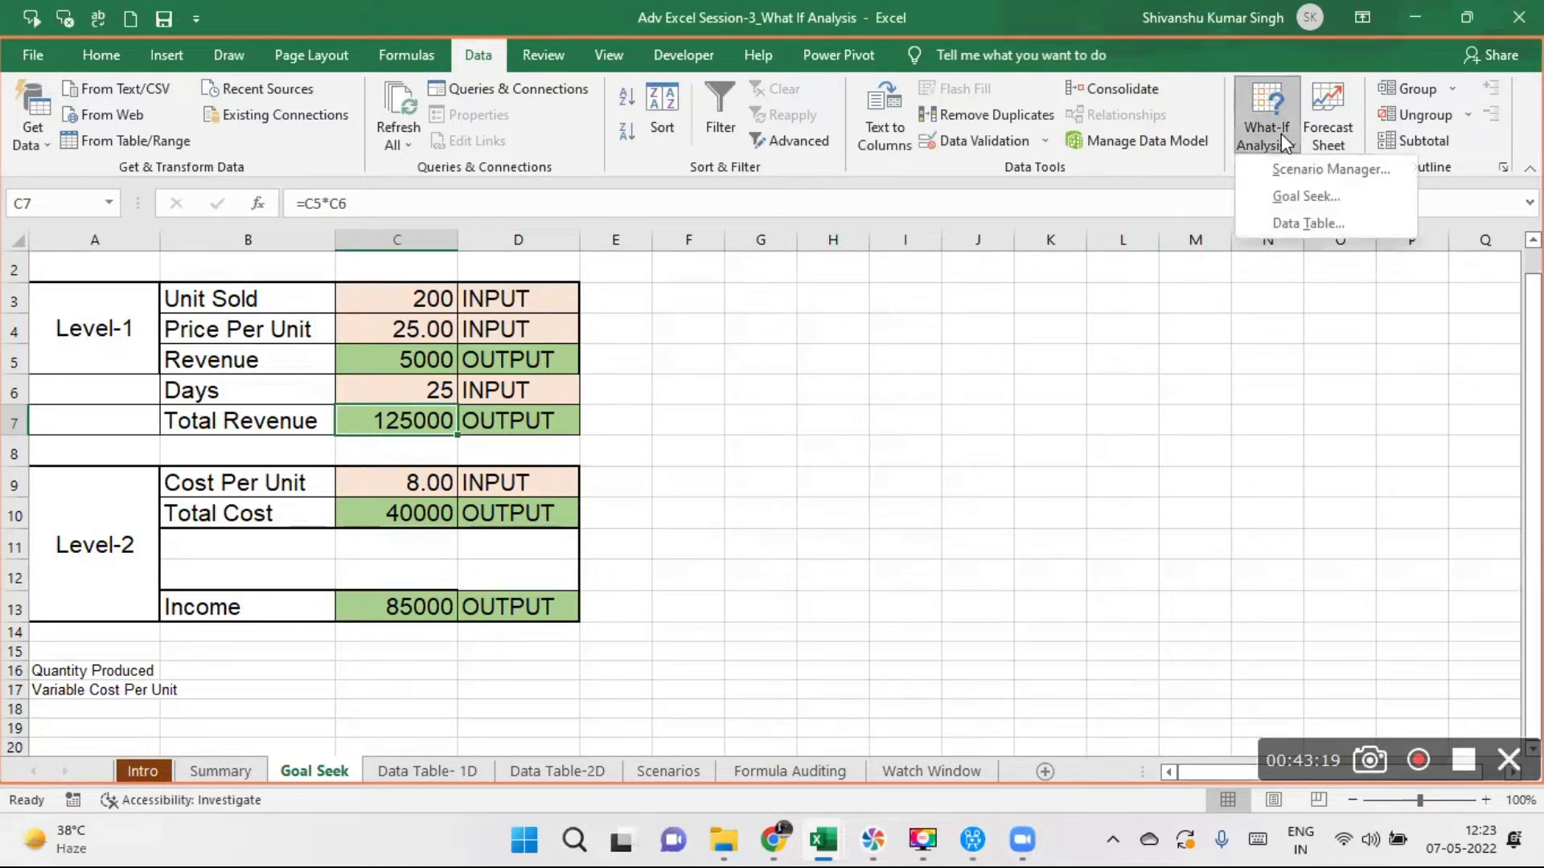
{"action": "left_click", "coordinate": [1303, 198]}
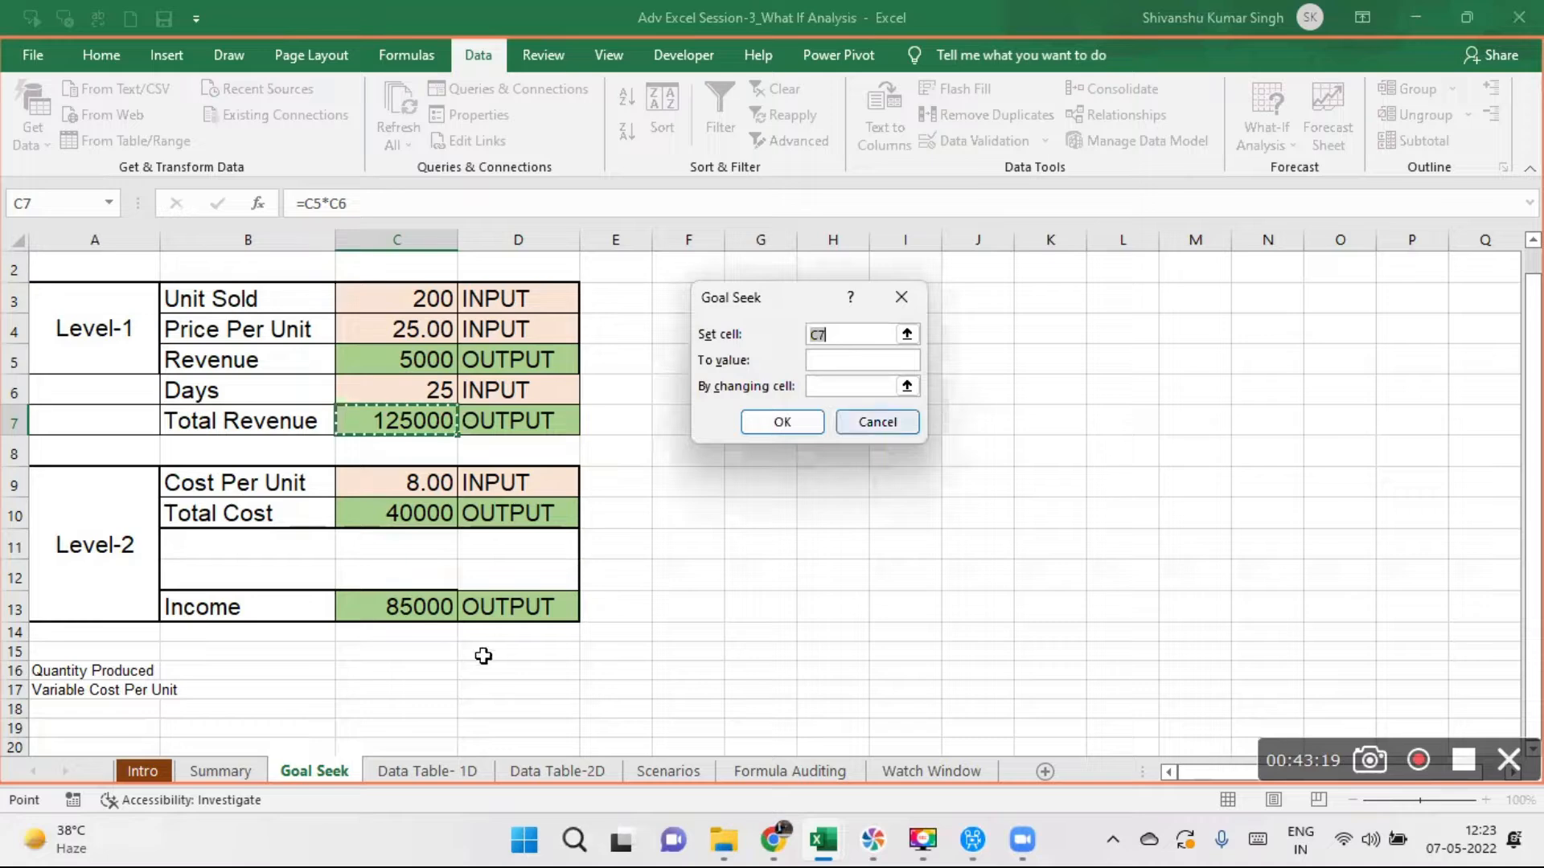
{"action": "left_click", "coordinate": [402, 605]}
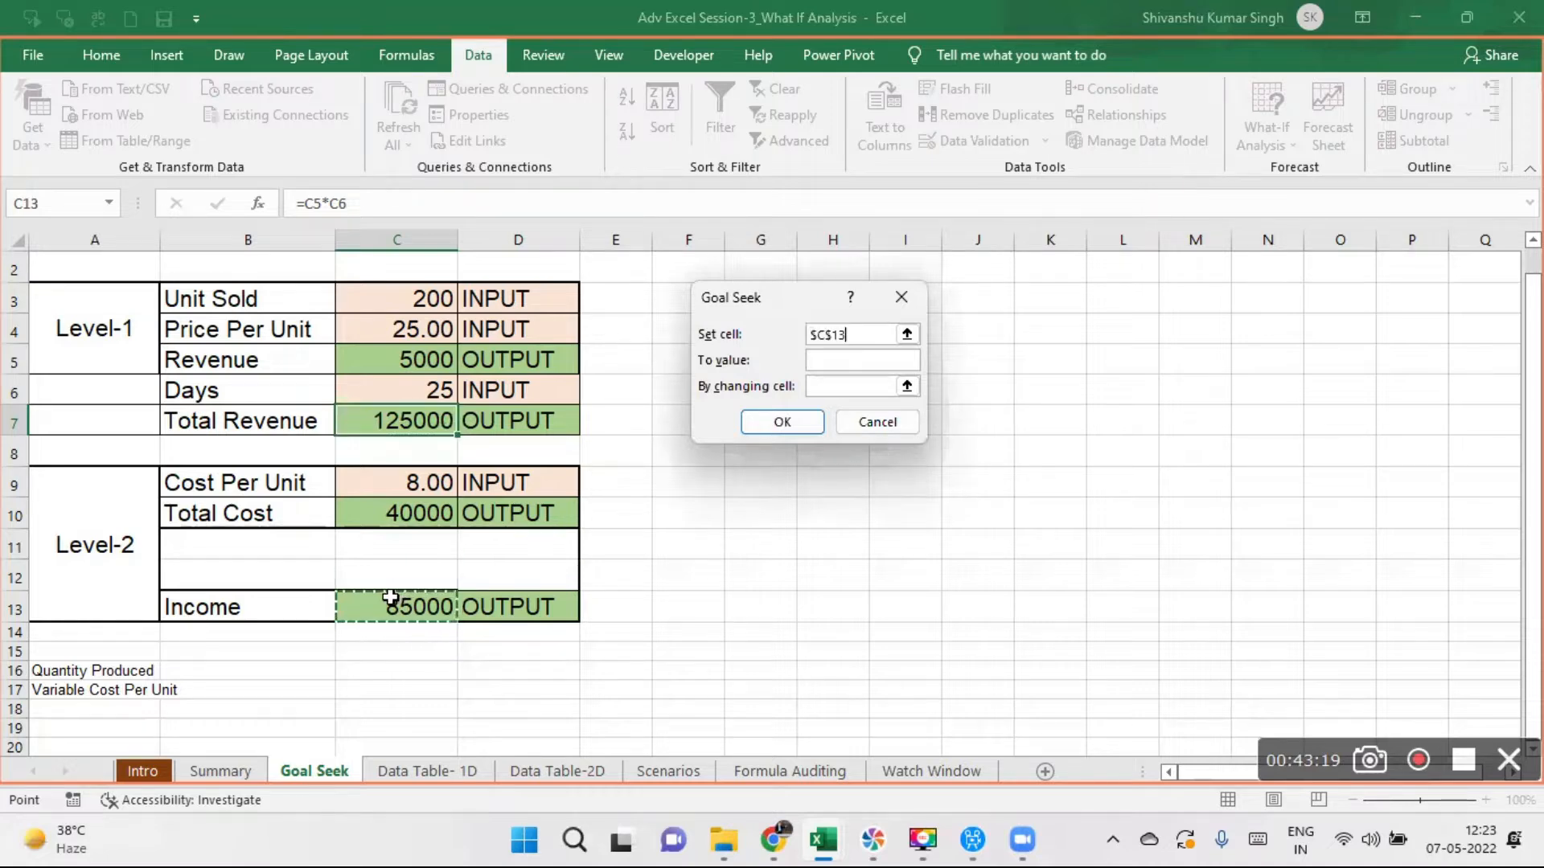
{"action": "left_click", "coordinate": [821, 359]}
{"action": "type", "text": "10000"}
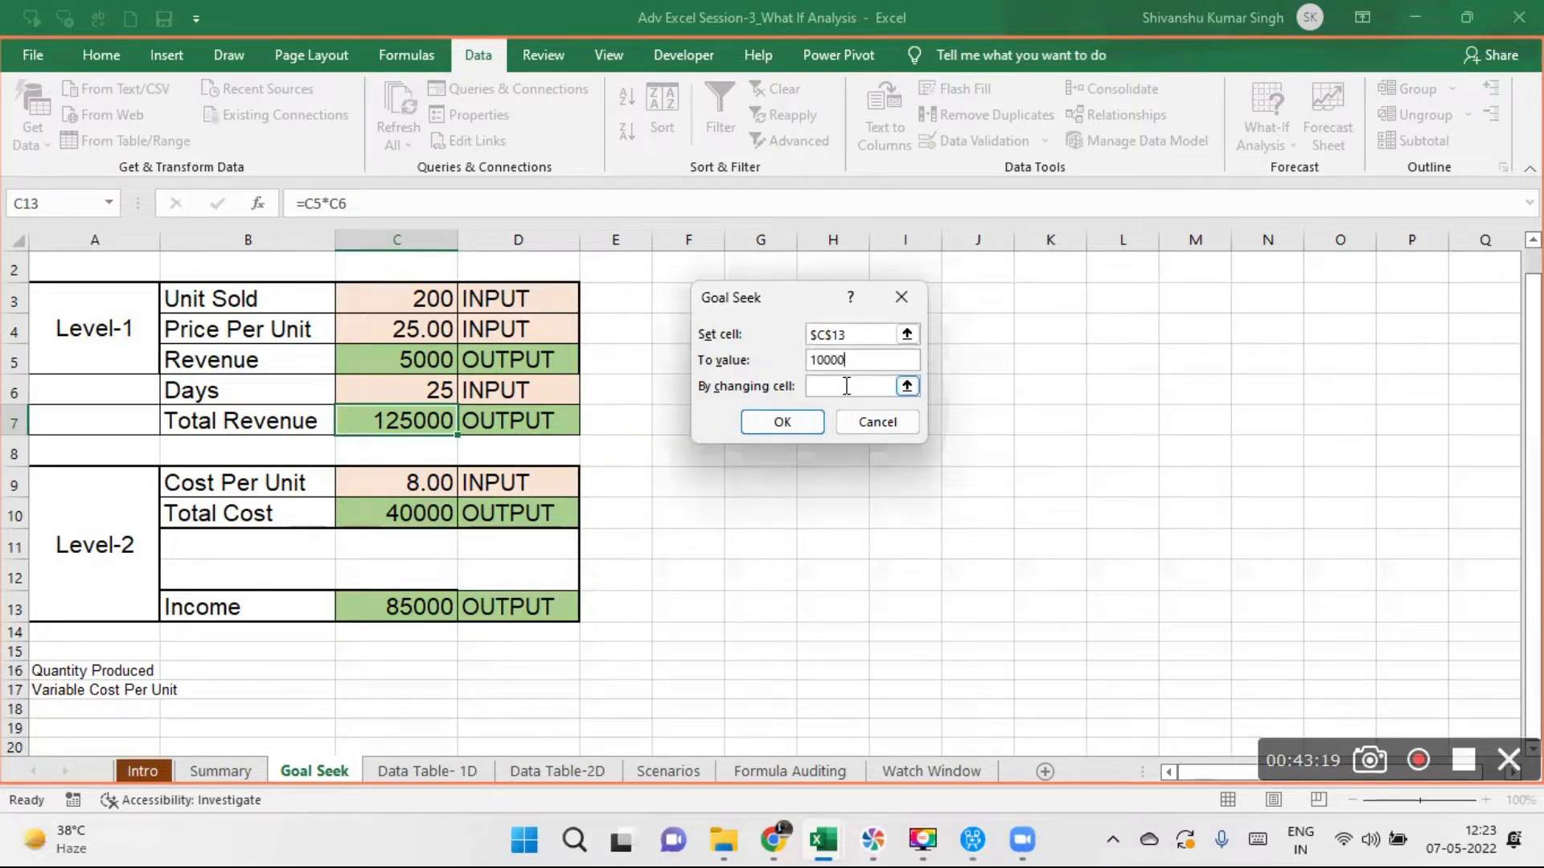
{"action": "type", "text": "0"}
- Solve the Income target by changing the Cost Per Unit cell C9, and discard the solution
{"action": "left_click", "coordinate": [812, 390]}
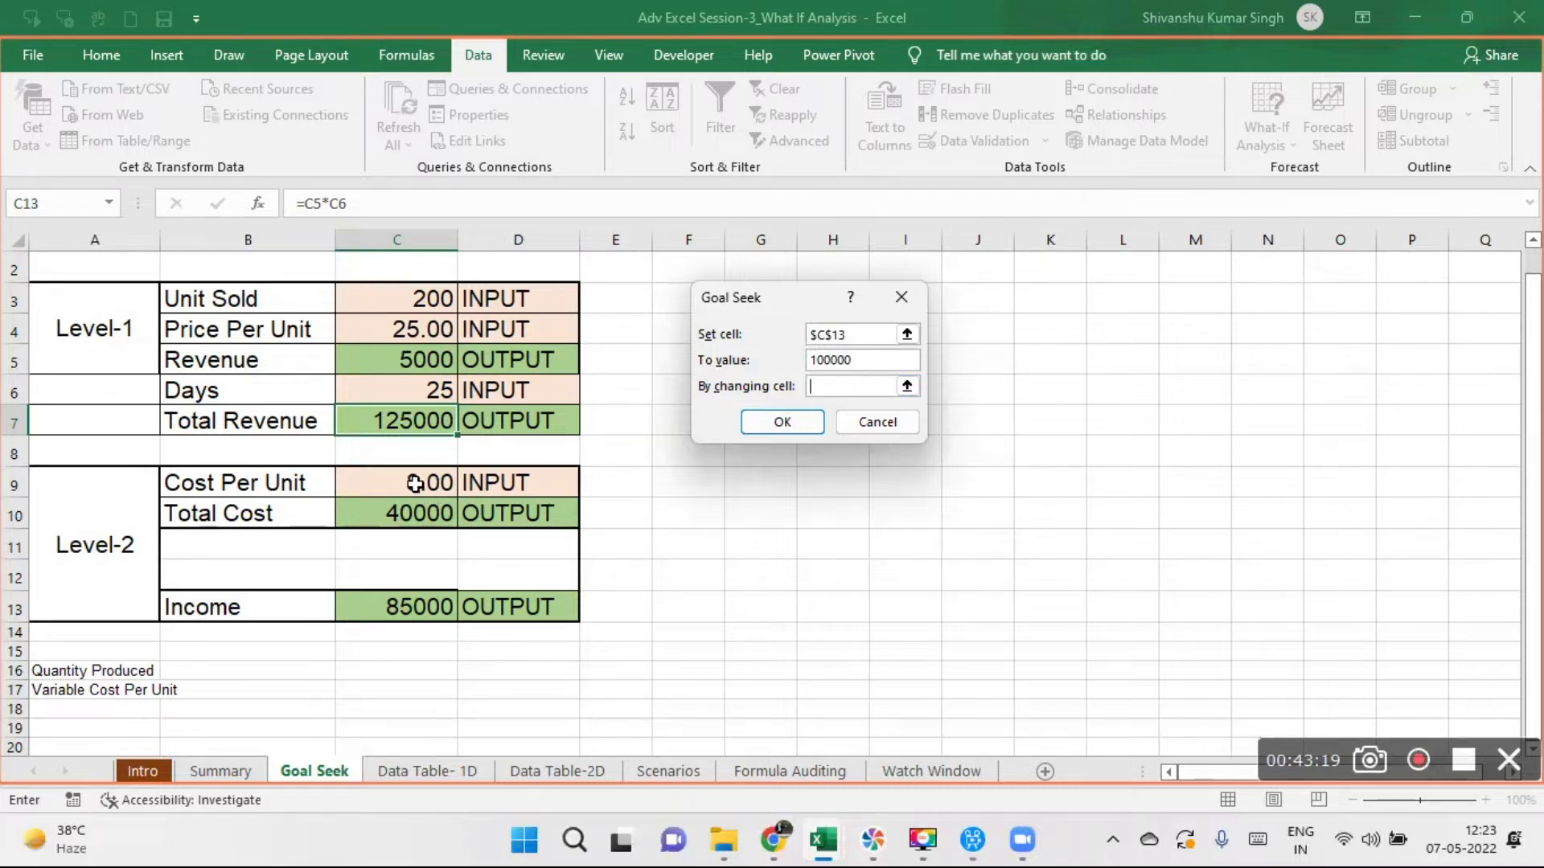
{"action": "left_click", "coordinate": [415, 483]}
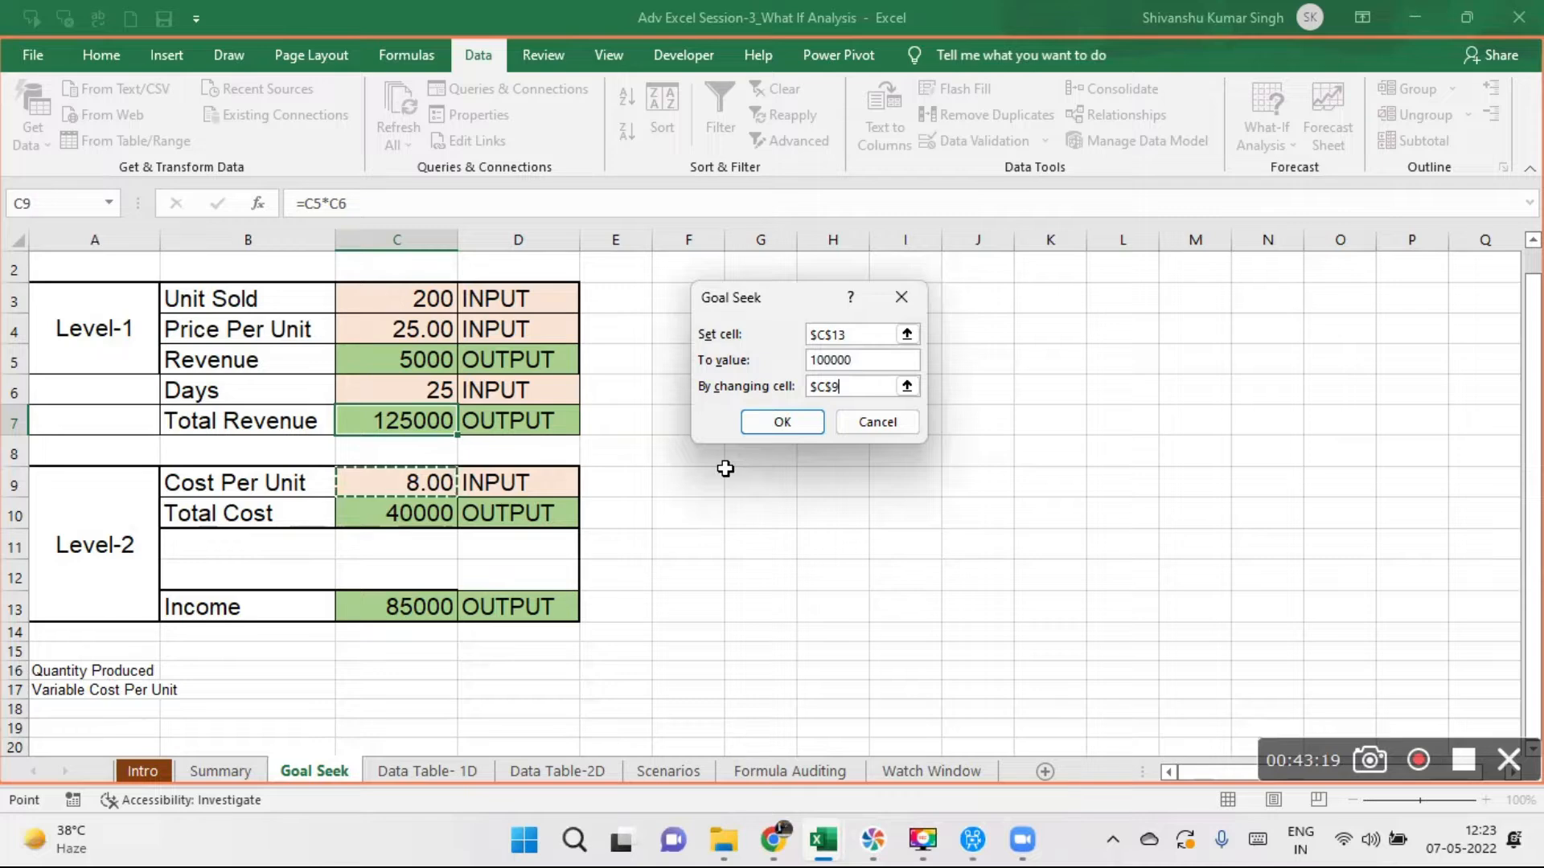
{"action": "left_click", "coordinate": [775, 425]}
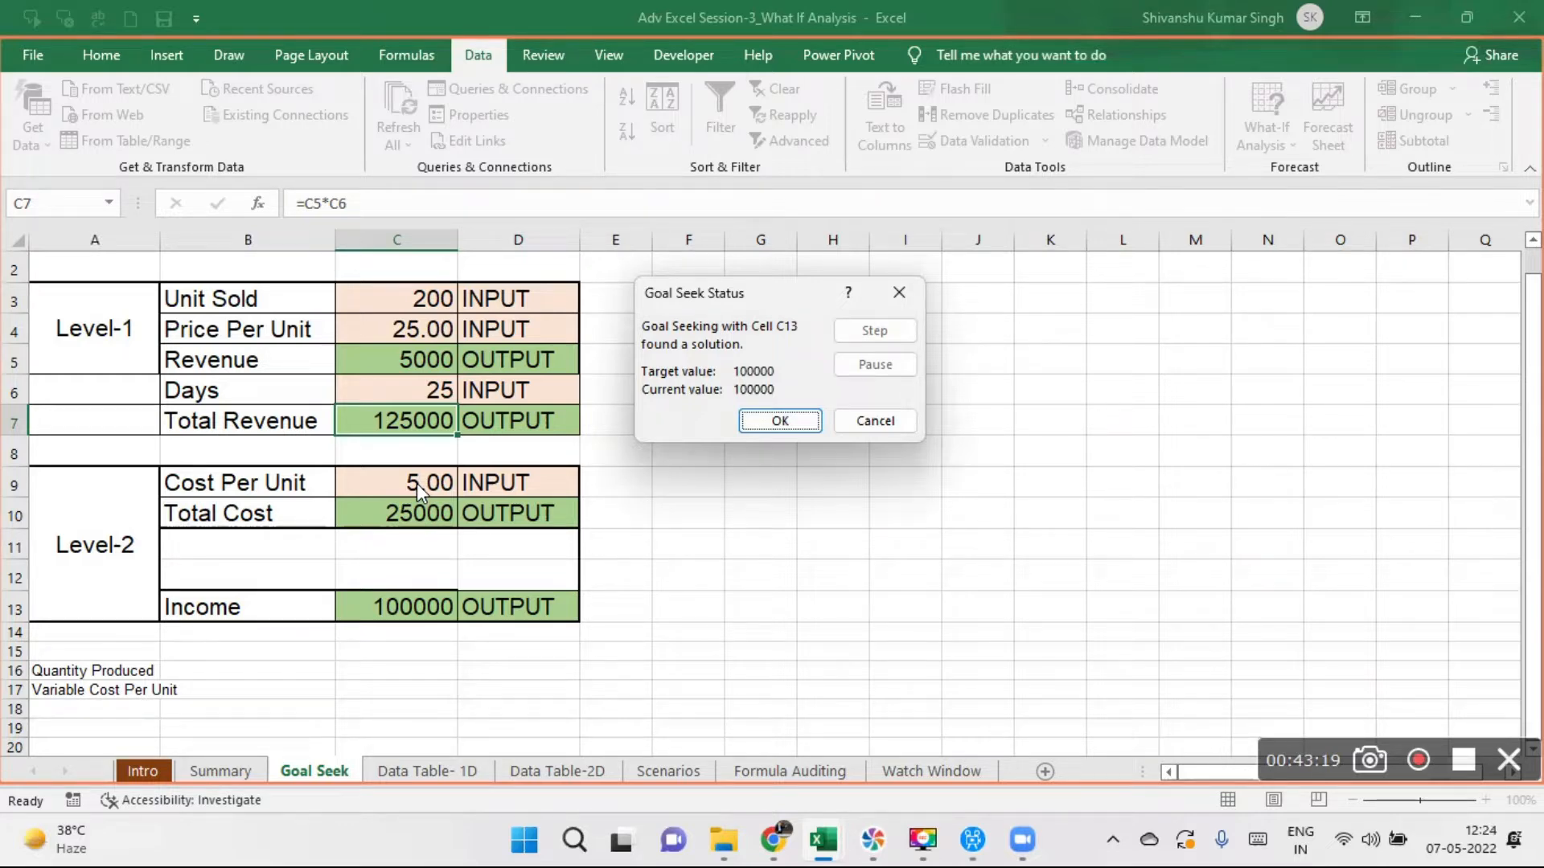
{"action": "left_click", "coordinate": [899, 289]}
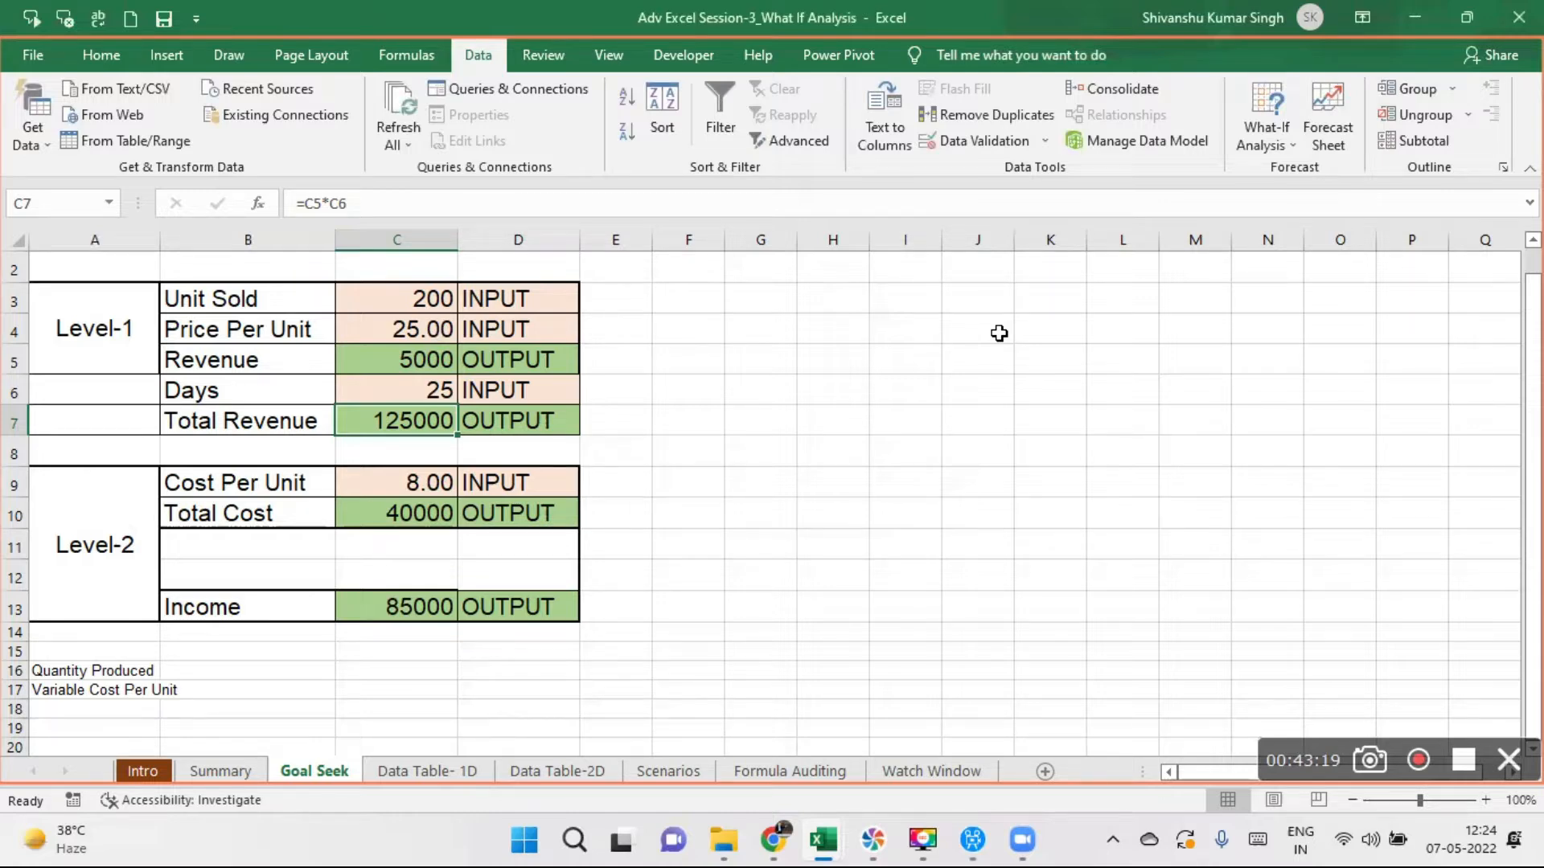
{"action": "left_click", "coordinate": [419, 607]}
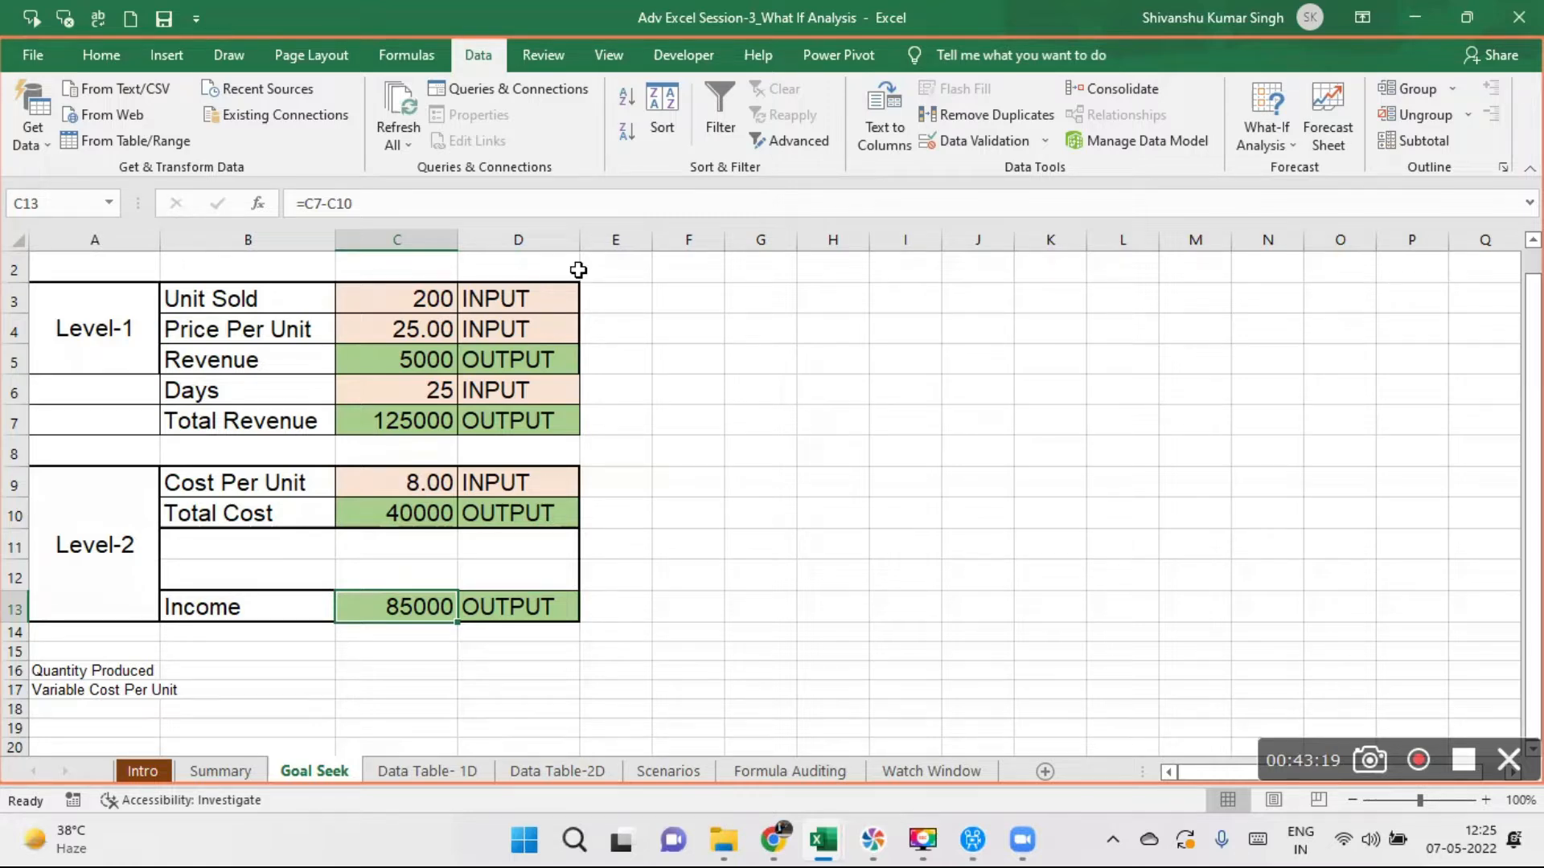
{"action": "left_click", "coordinate": [729, 70]}
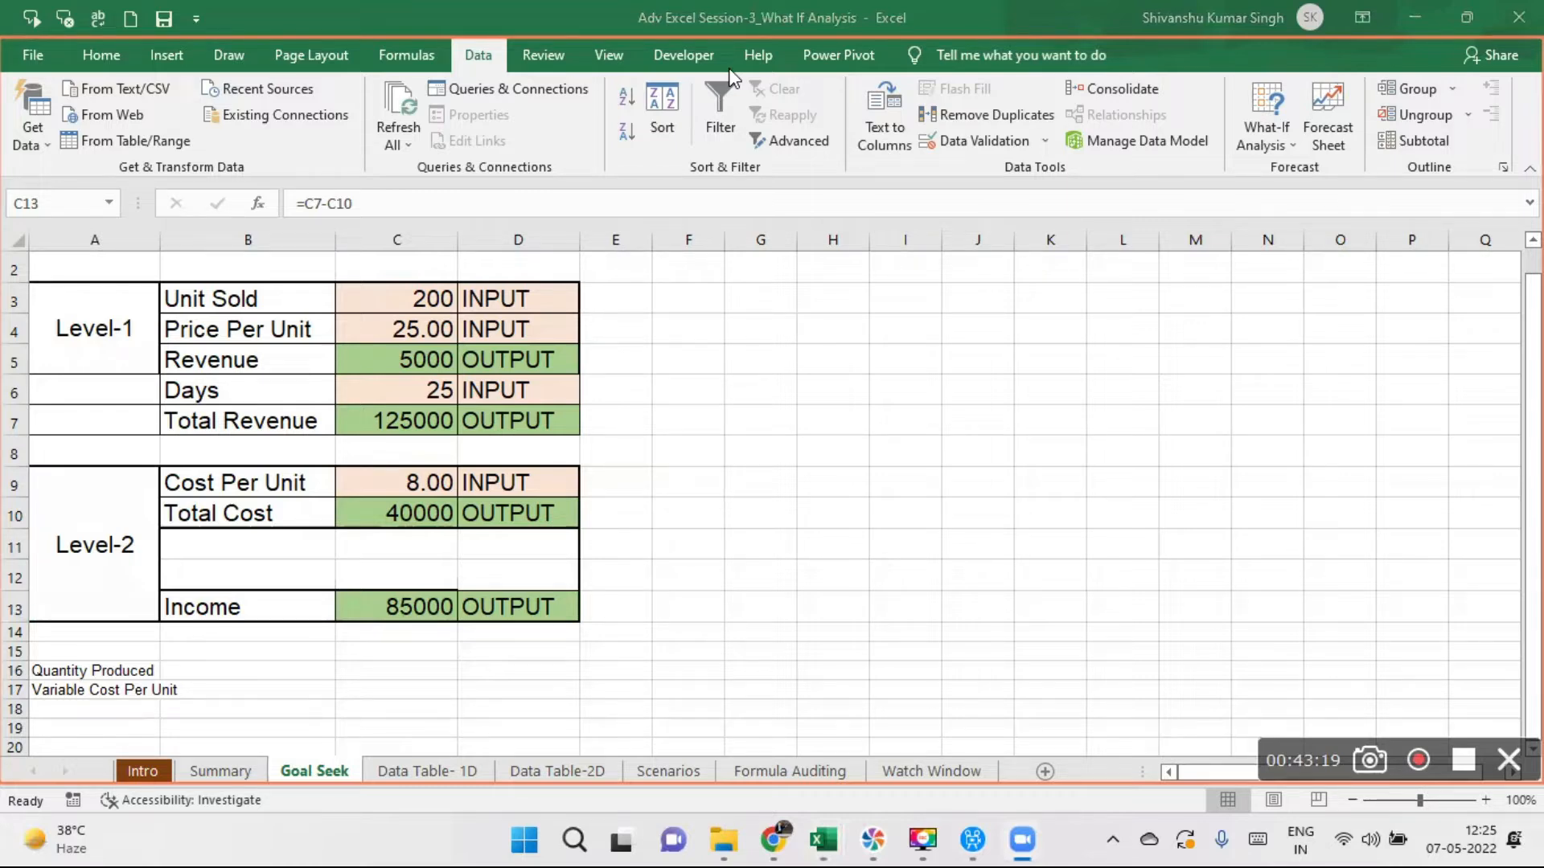
{"action": "left_click", "coordinate": [659, 386]}
- Open the Data Table- 1D sheet and examine the Loan Amount, Interest Rate and Term in Months inputs in A2:C4
{"action": "left_click", "coordinate": [444, 770]}
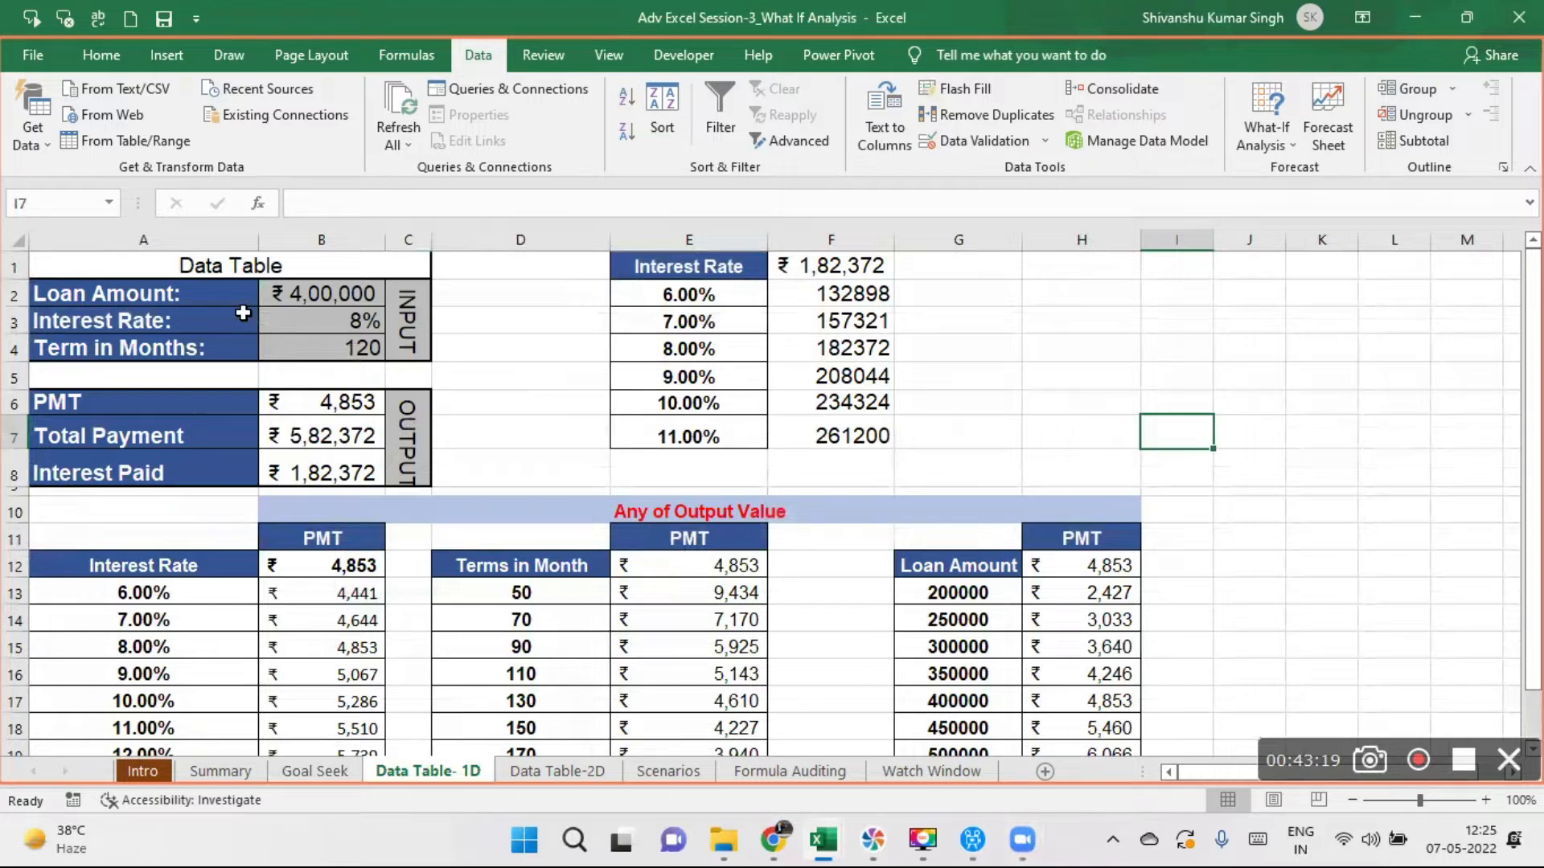
{"action": "left_click", "coordinate": [151, 289]}
{"action": "left_click_drag", "start_coordinate": [151, 289], "coordinate": [395, 336]}
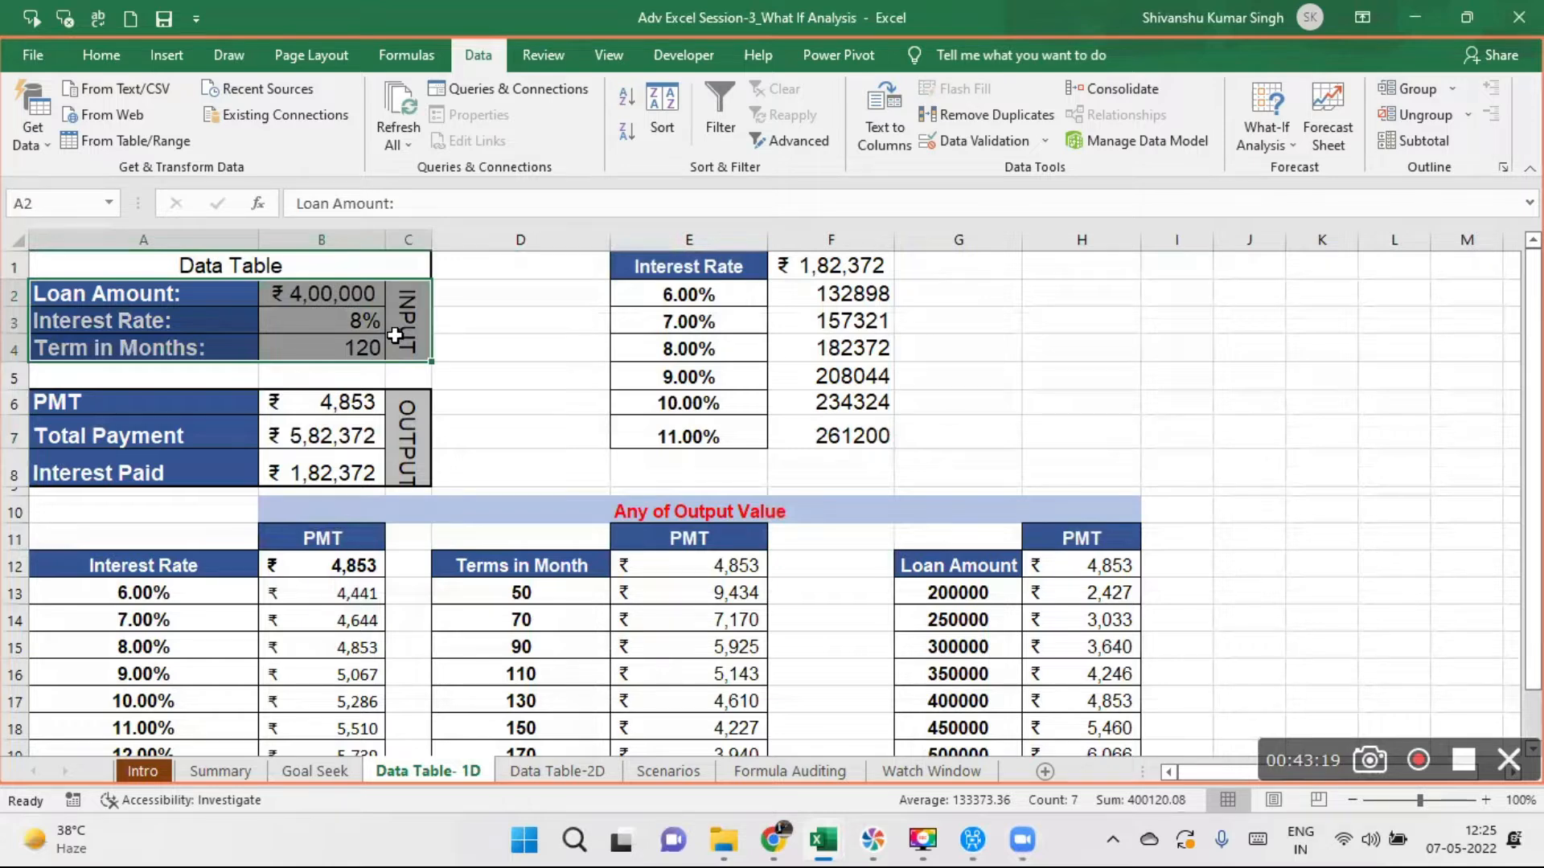
- Examine the loan inputs in B2:B4 and the formulas behind PMT, Total Payment and Interest Paid in B6:B8
{"action": "left_click", "coordinate": [322, 291]}
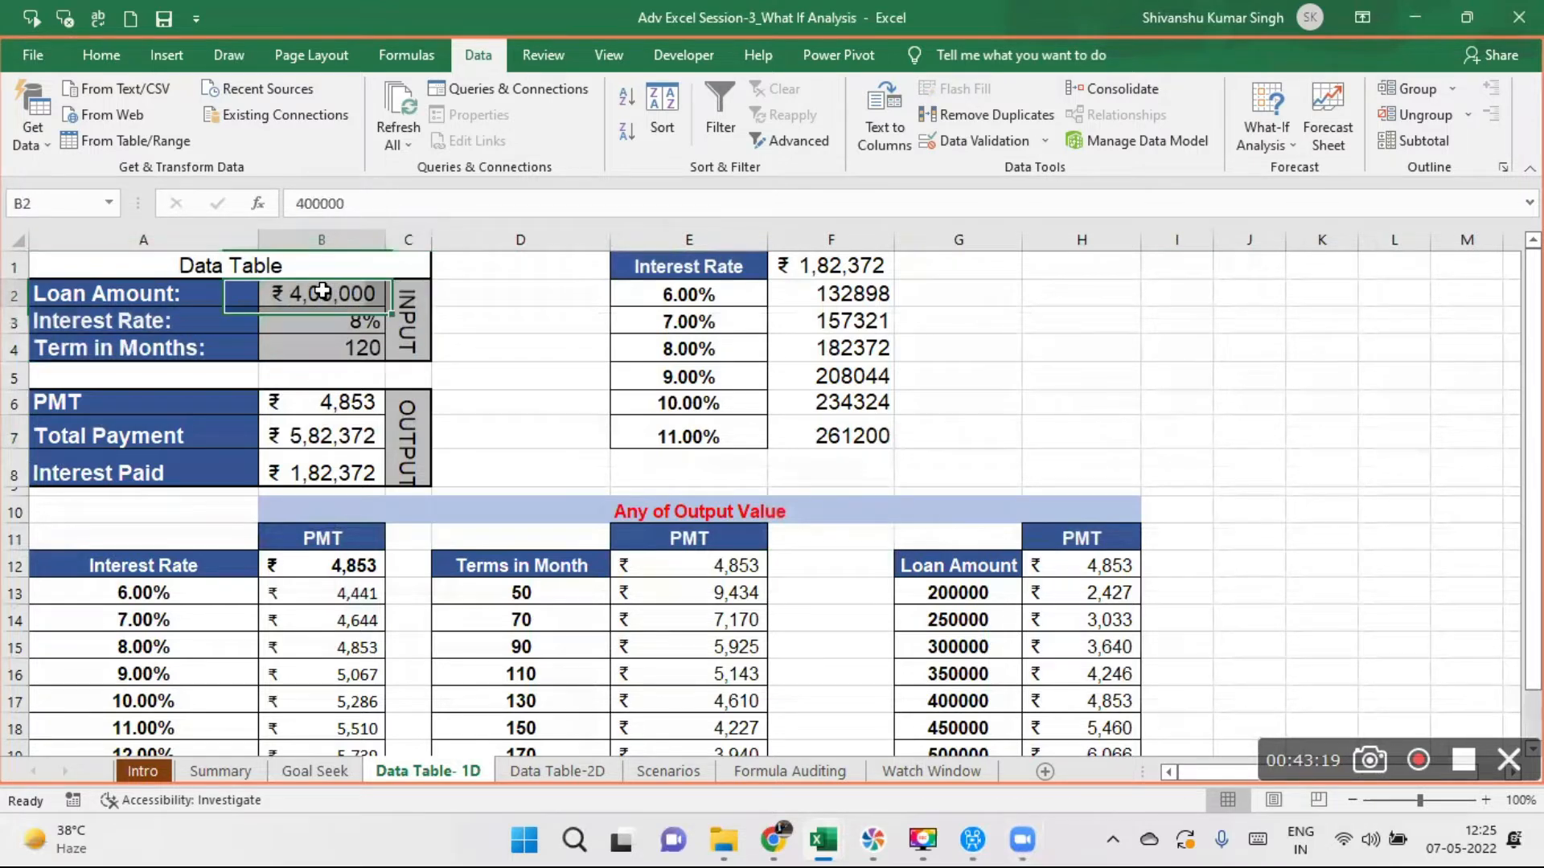
{"action": "left_click", "coordinate": [354, 323]}
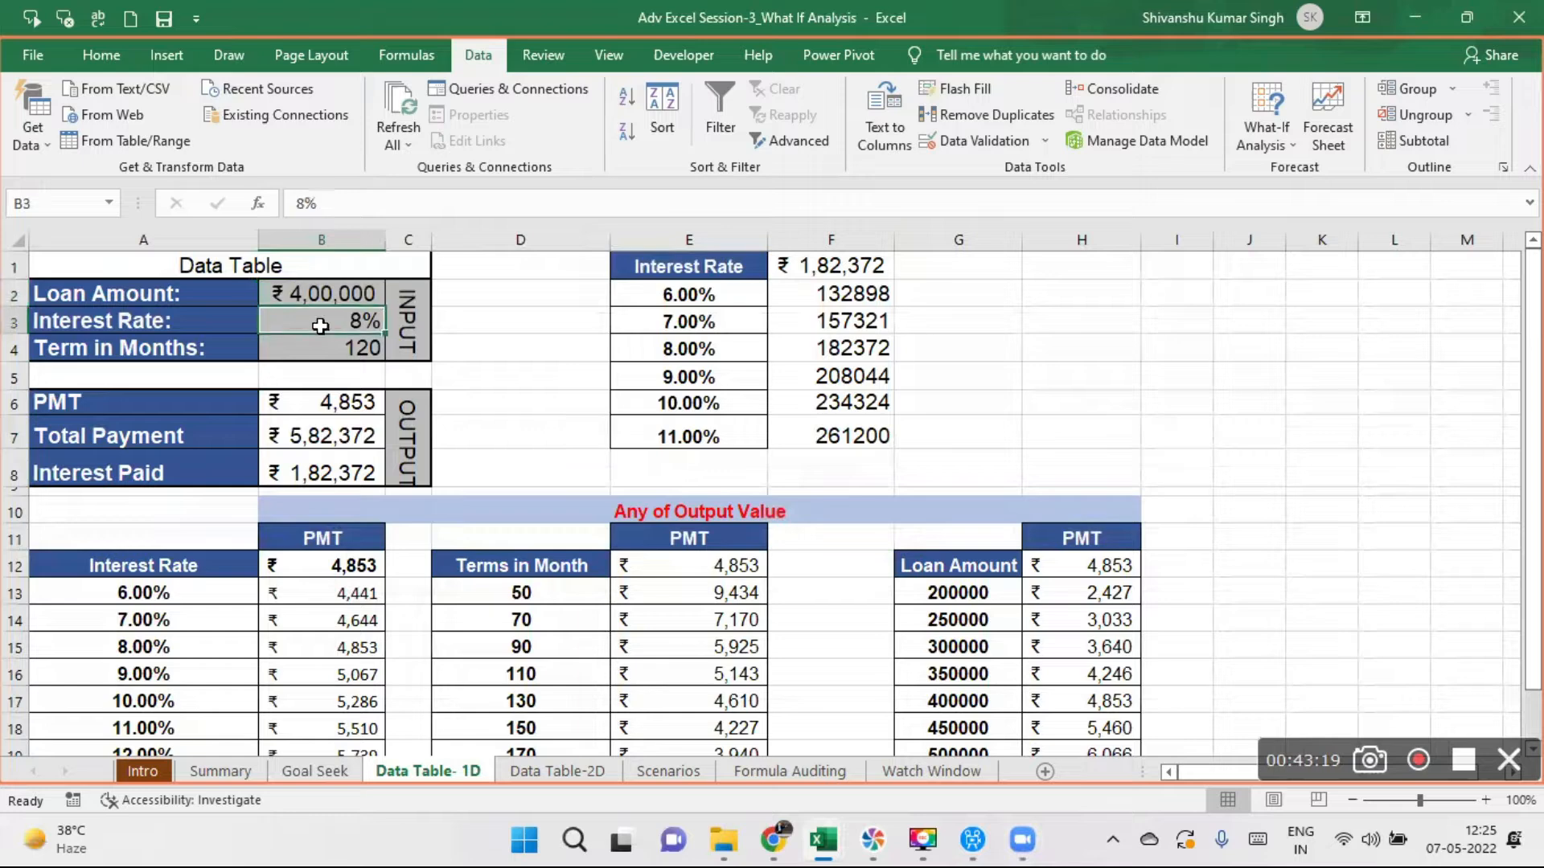
{"action": "left_click", "coordinate": [356, 346]}
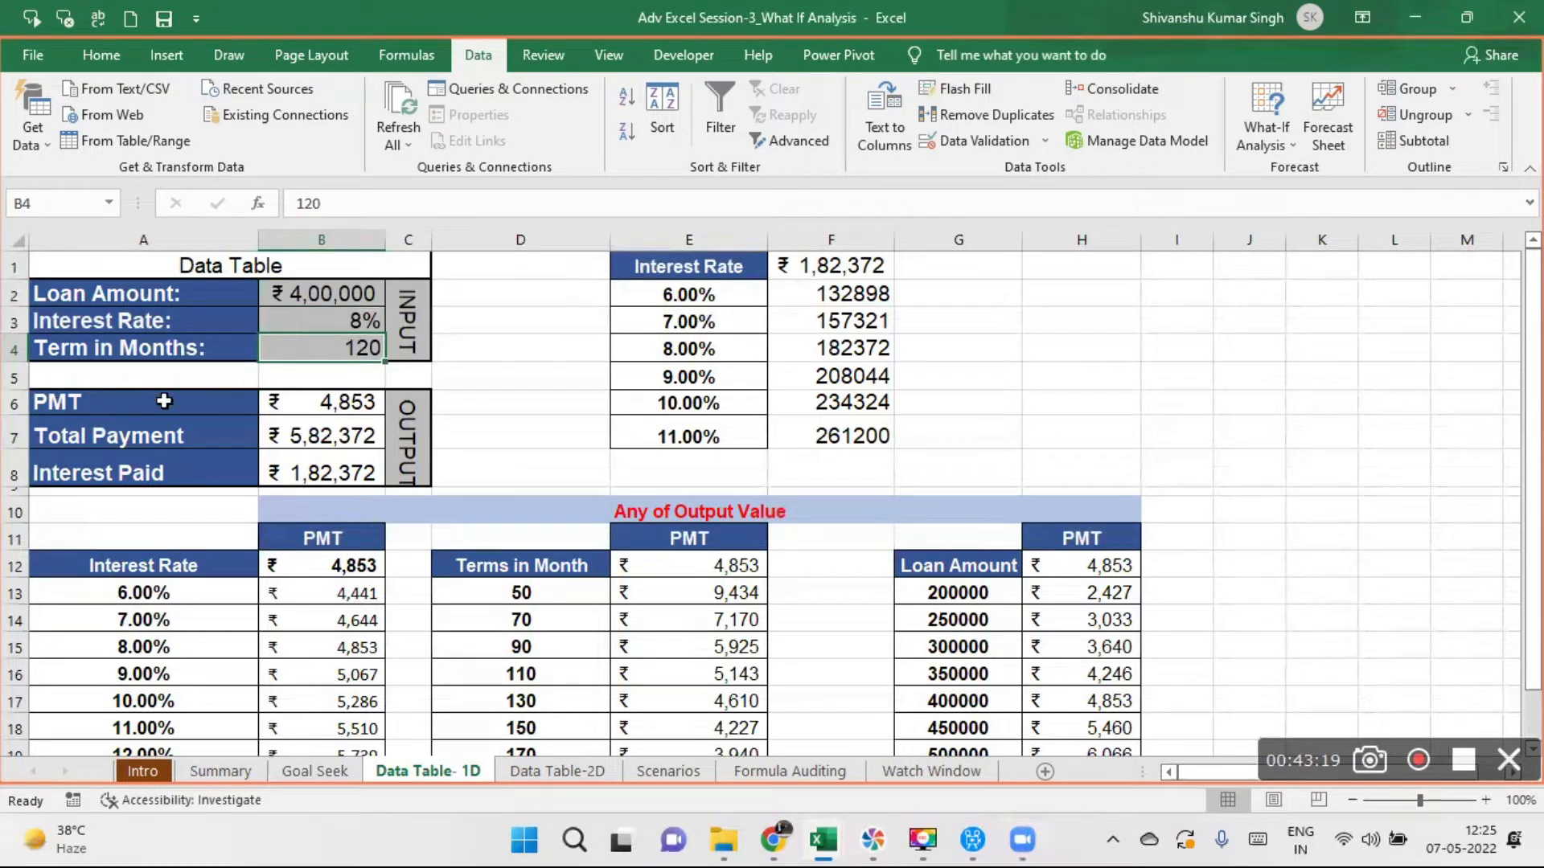
{"action": "left_click", "coordinate": [332, 401]}
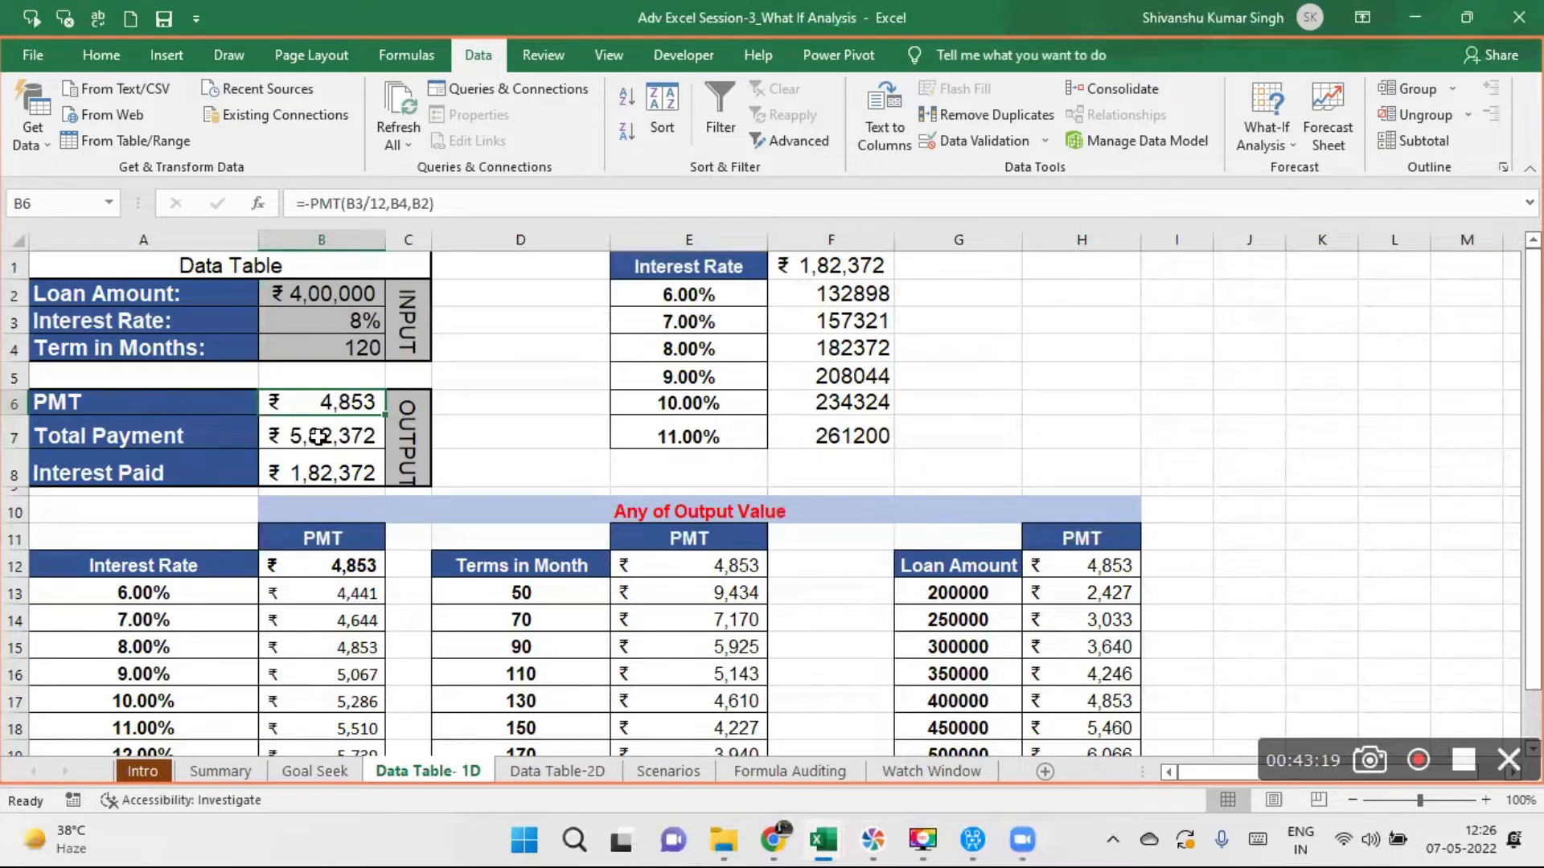
{"action": "left_click", "coordinate": [319, 437]}
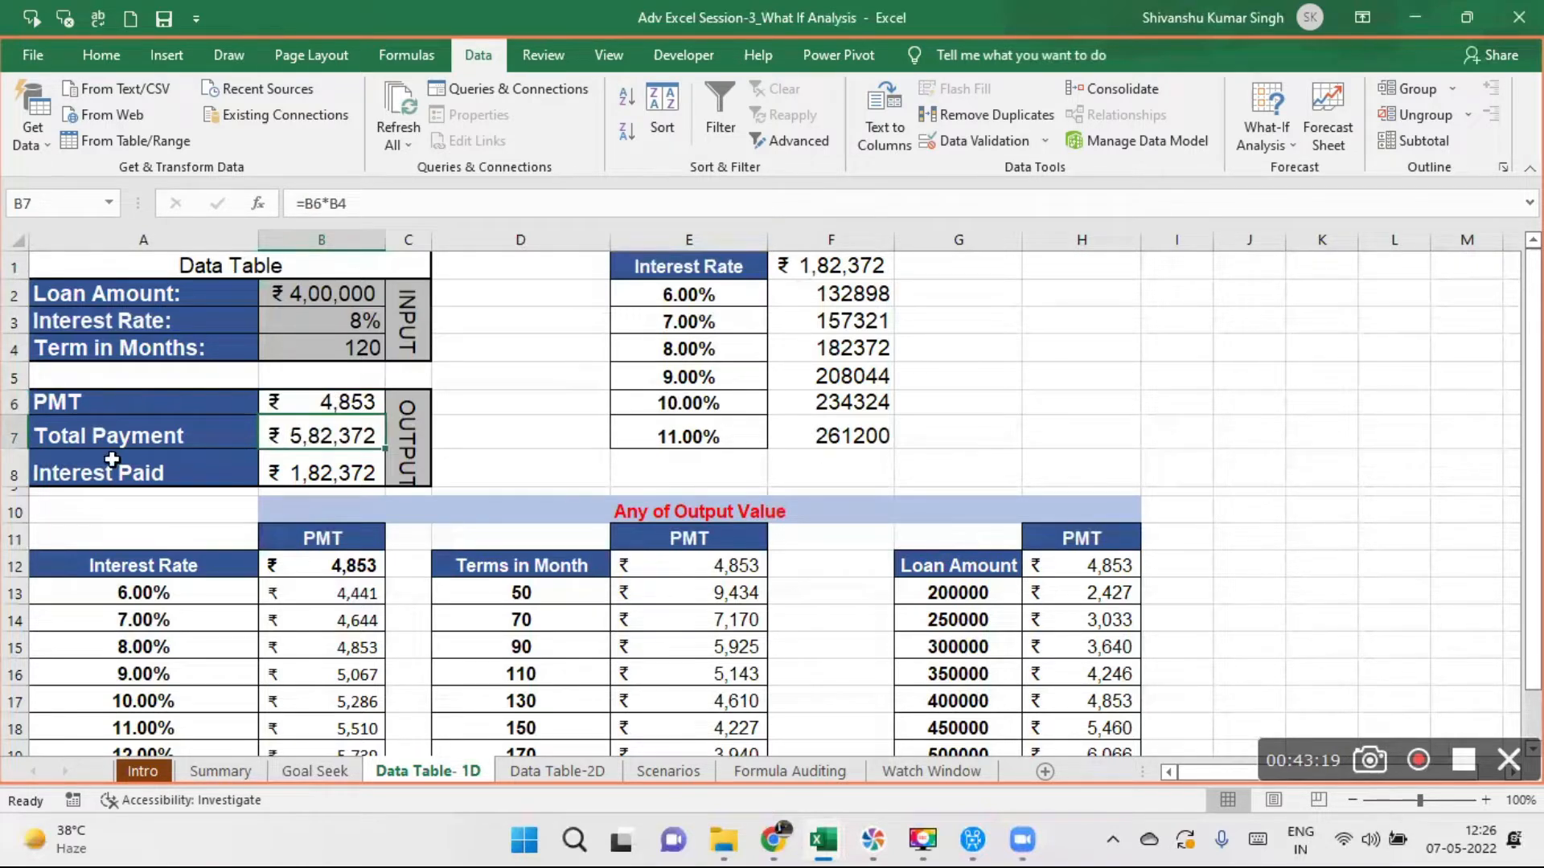
{"action": "left_click", "coordinate": [336, 472]}
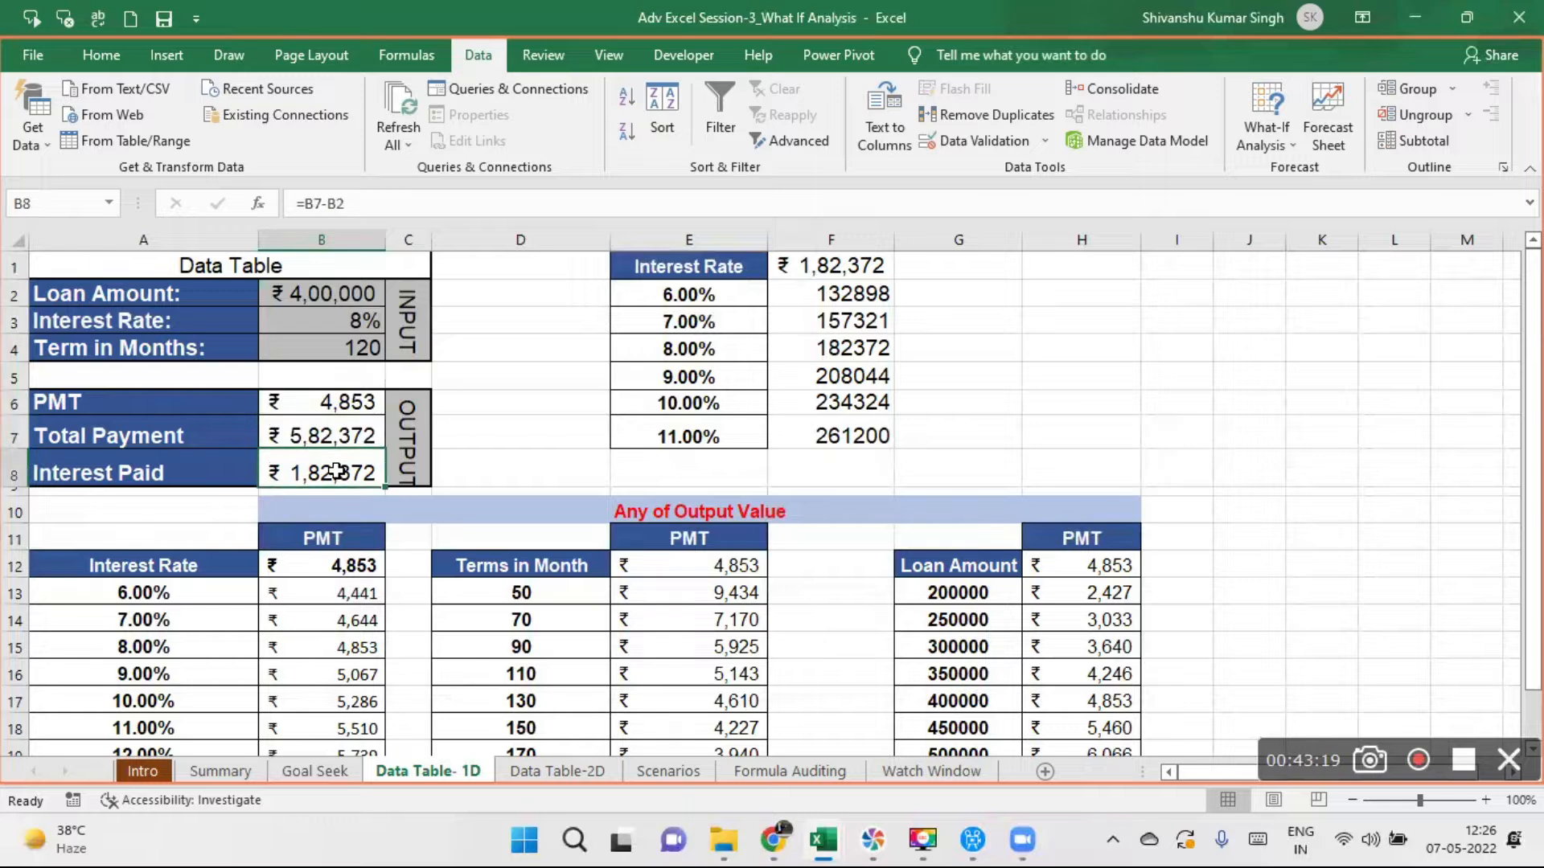
{"action": "left_click", "coordinate": [341, 394]}
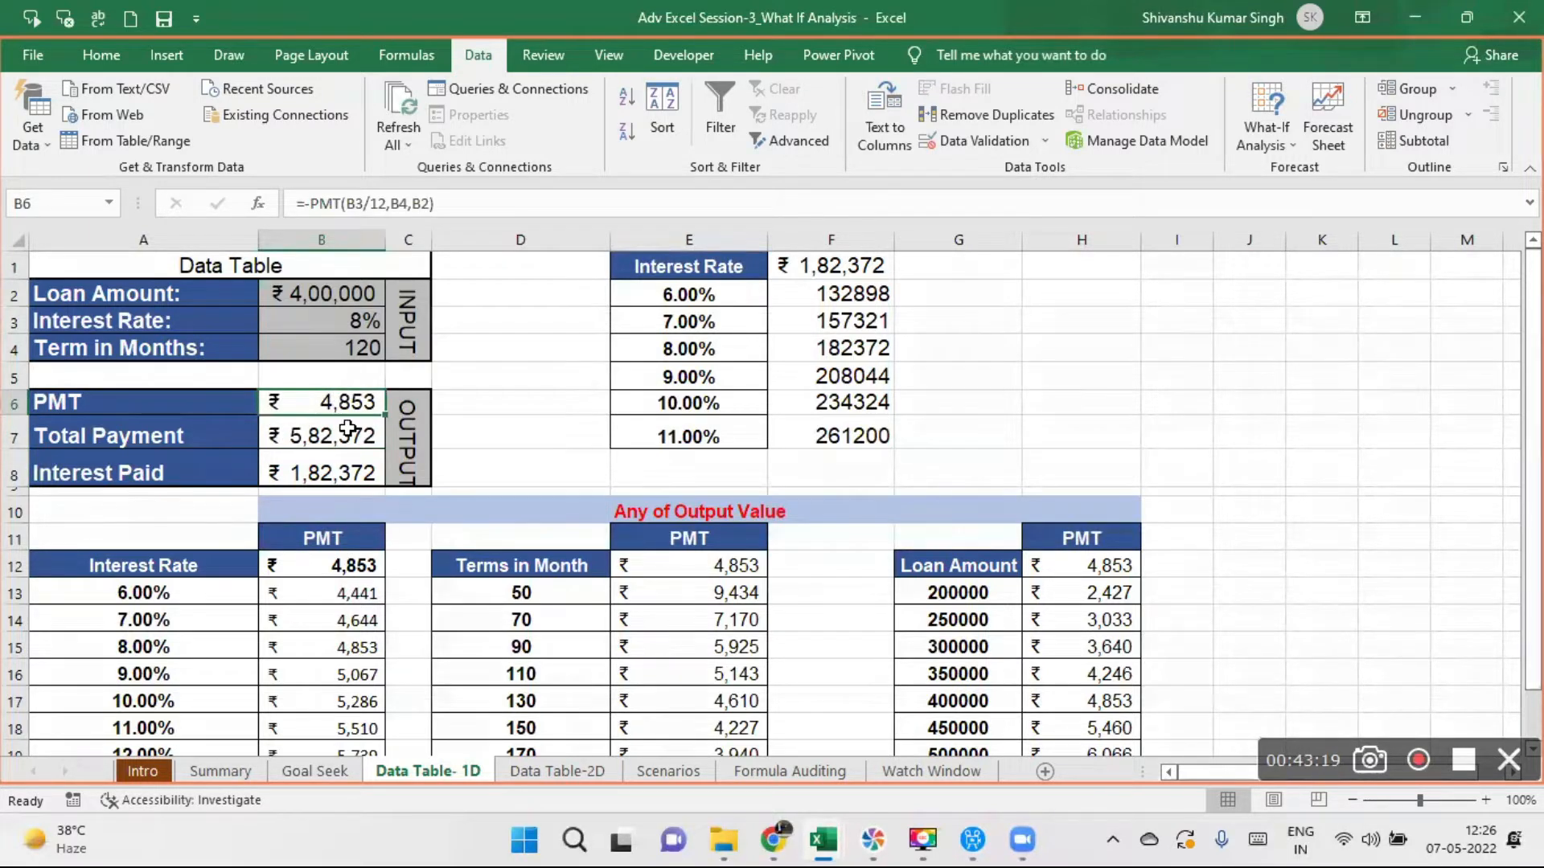
{"action": "left_click", "coordinate": [348, 428]}
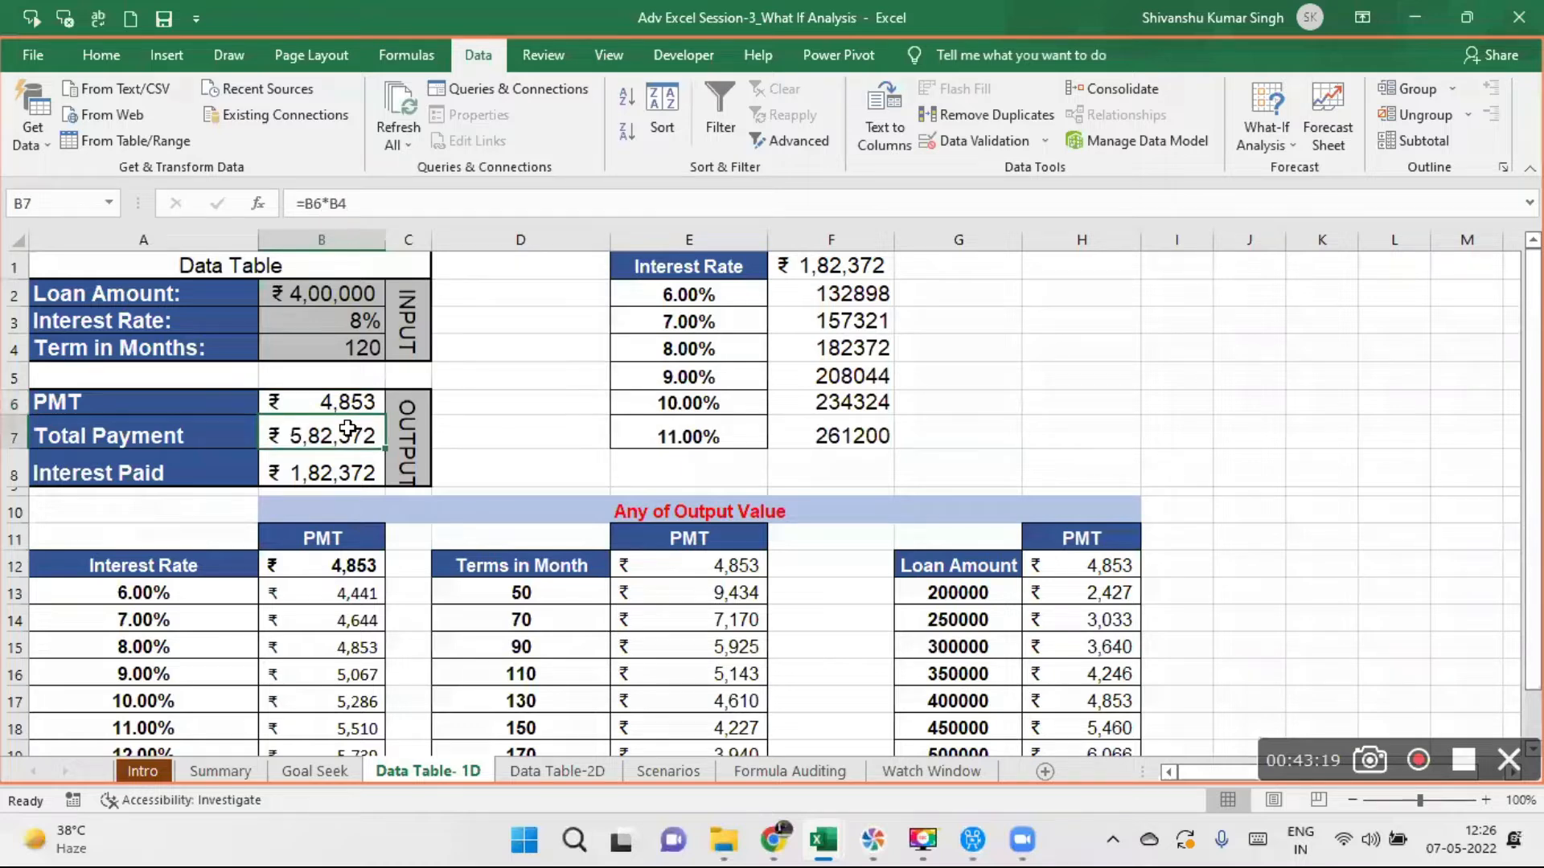
{"action": "left_click", "coordinate": [314, 399]}
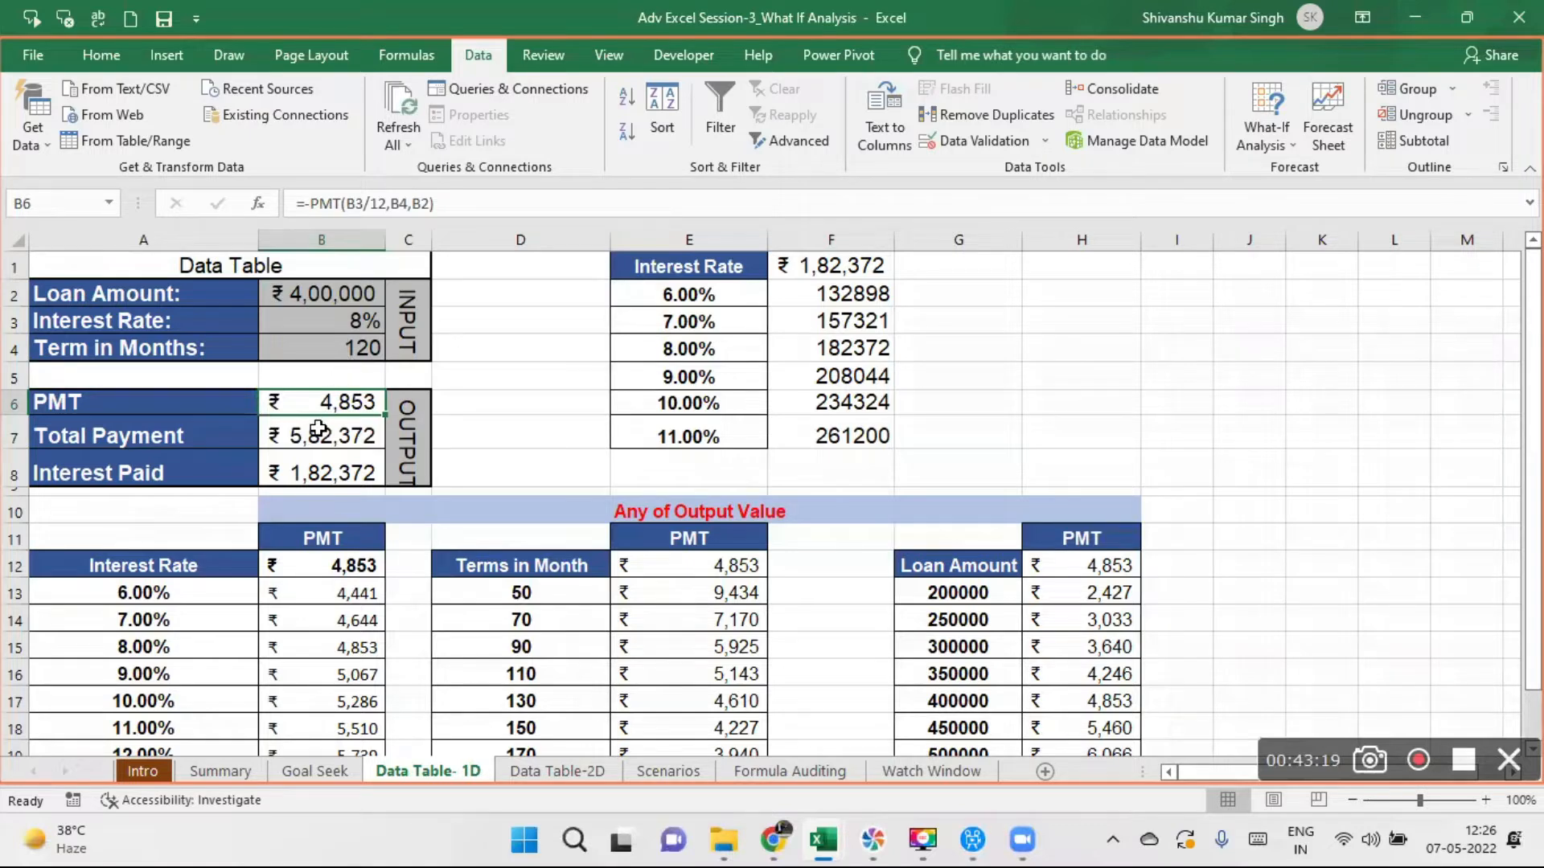
{"action": "left_click", "coordinate": [318, 430]}
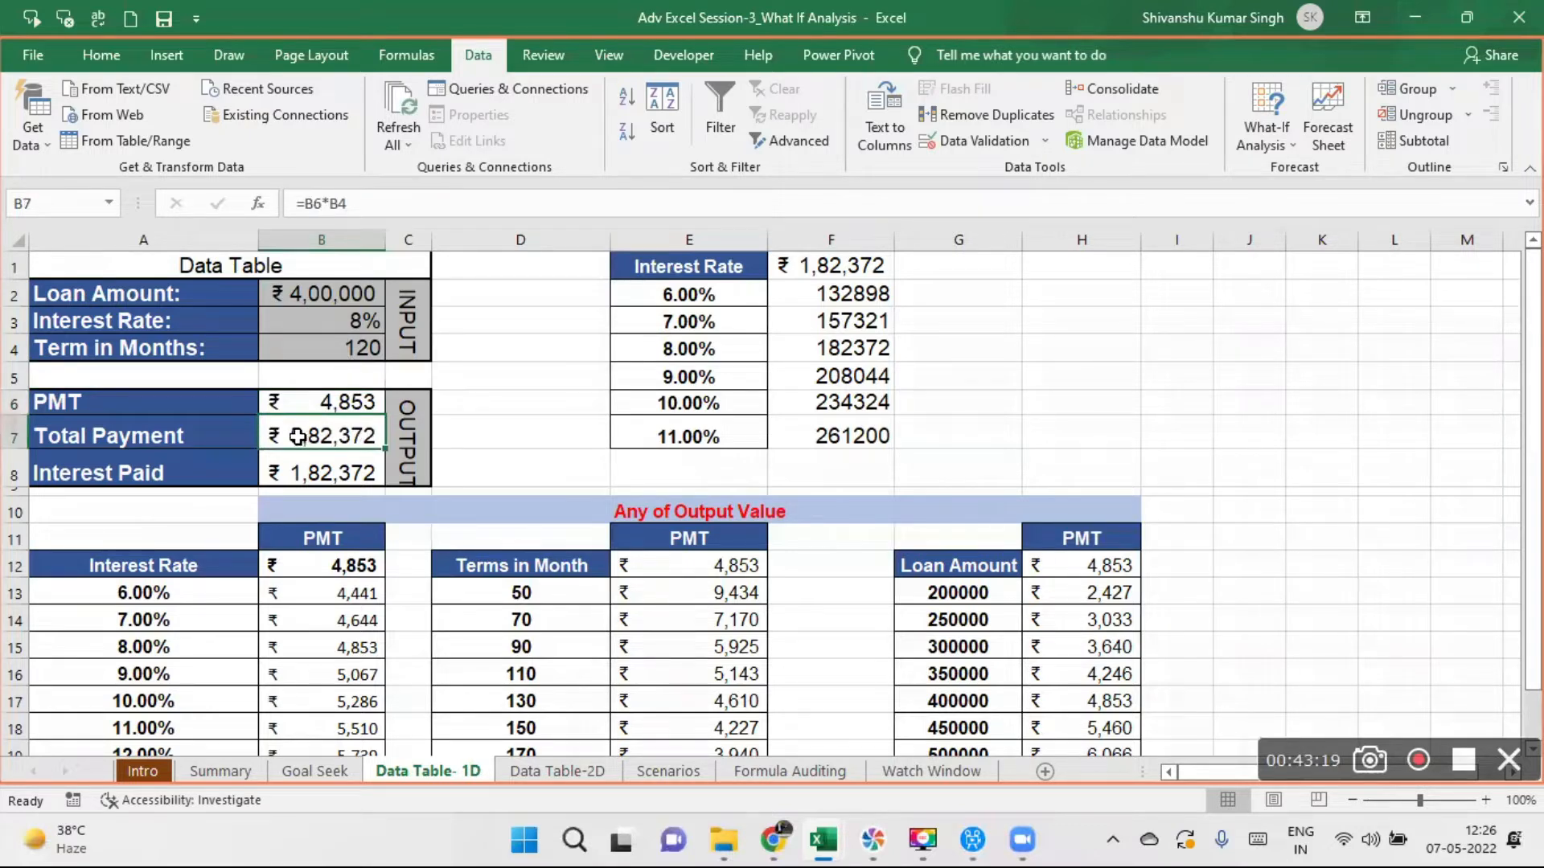
{"action": "left_click", "coordinate": [343, 474]}
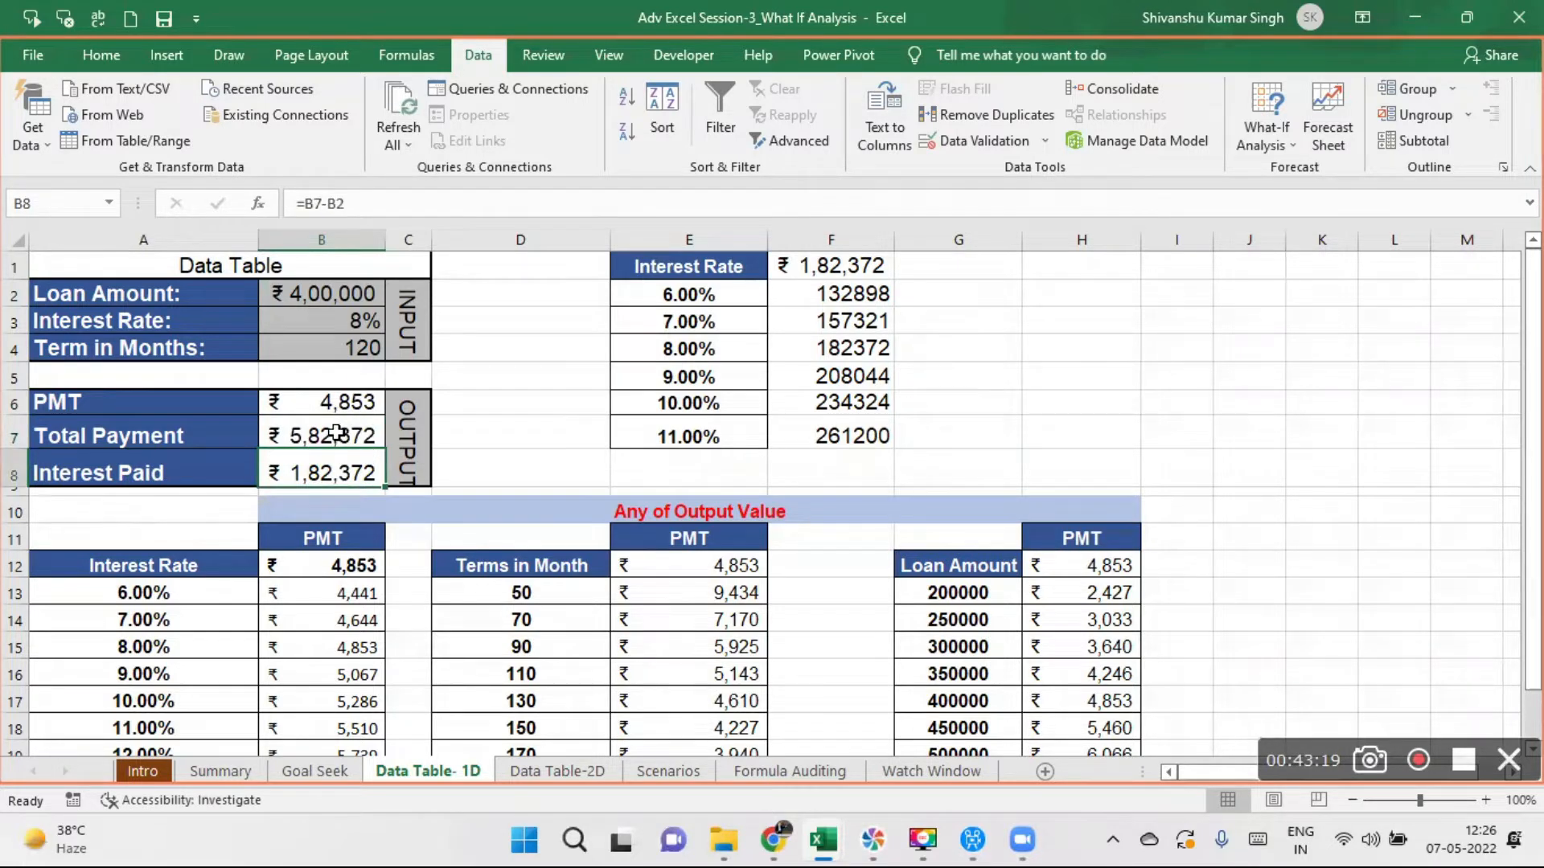
- Compare Total Payment in B7 with Loan Amount in B2 to check how Interest Paid in B8 is calculated
{"action": "left_click", "coordinate": [336, 434]}
{"action": "left_click", "coordinate": [315, 294]}
{"action": "left_click", "coordinate": [312, 435]}
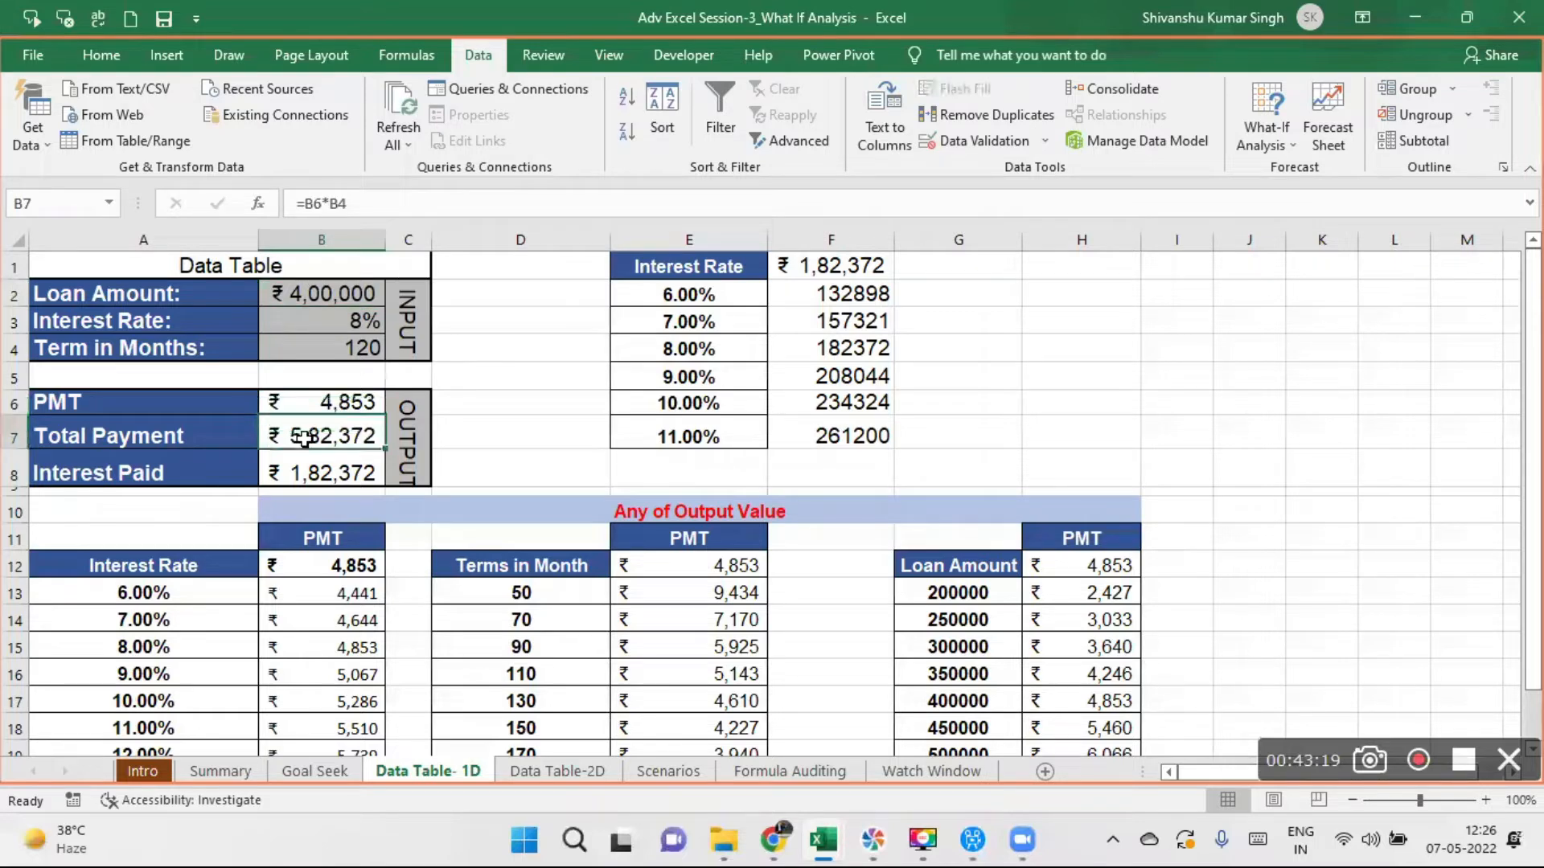
{"action": "left_click", "coordinate": [327, 294]}
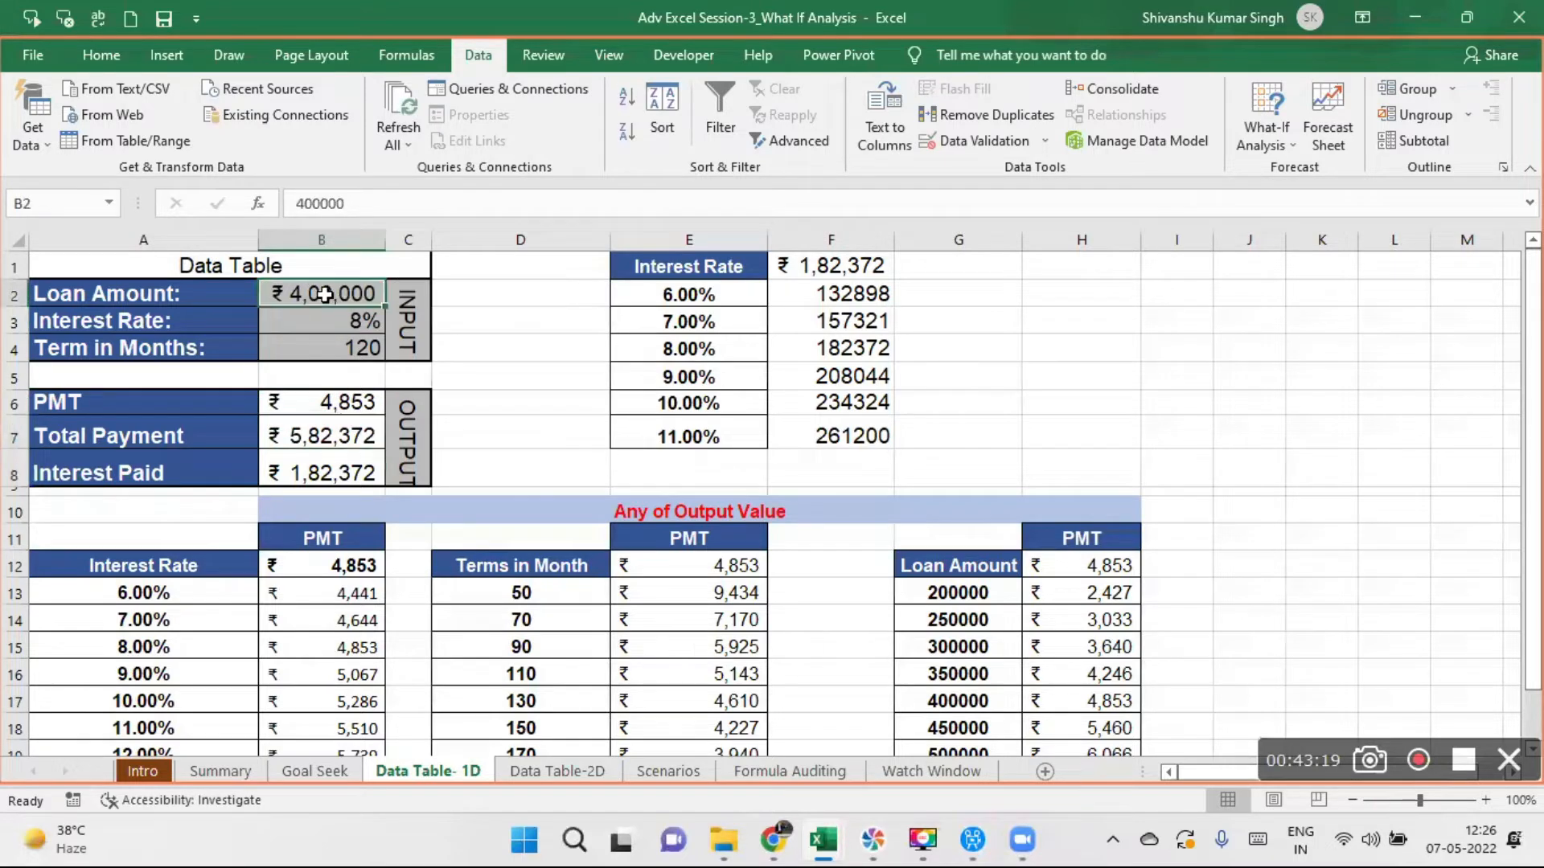
{"action": "left_click", "coordinate": [337, 470]}
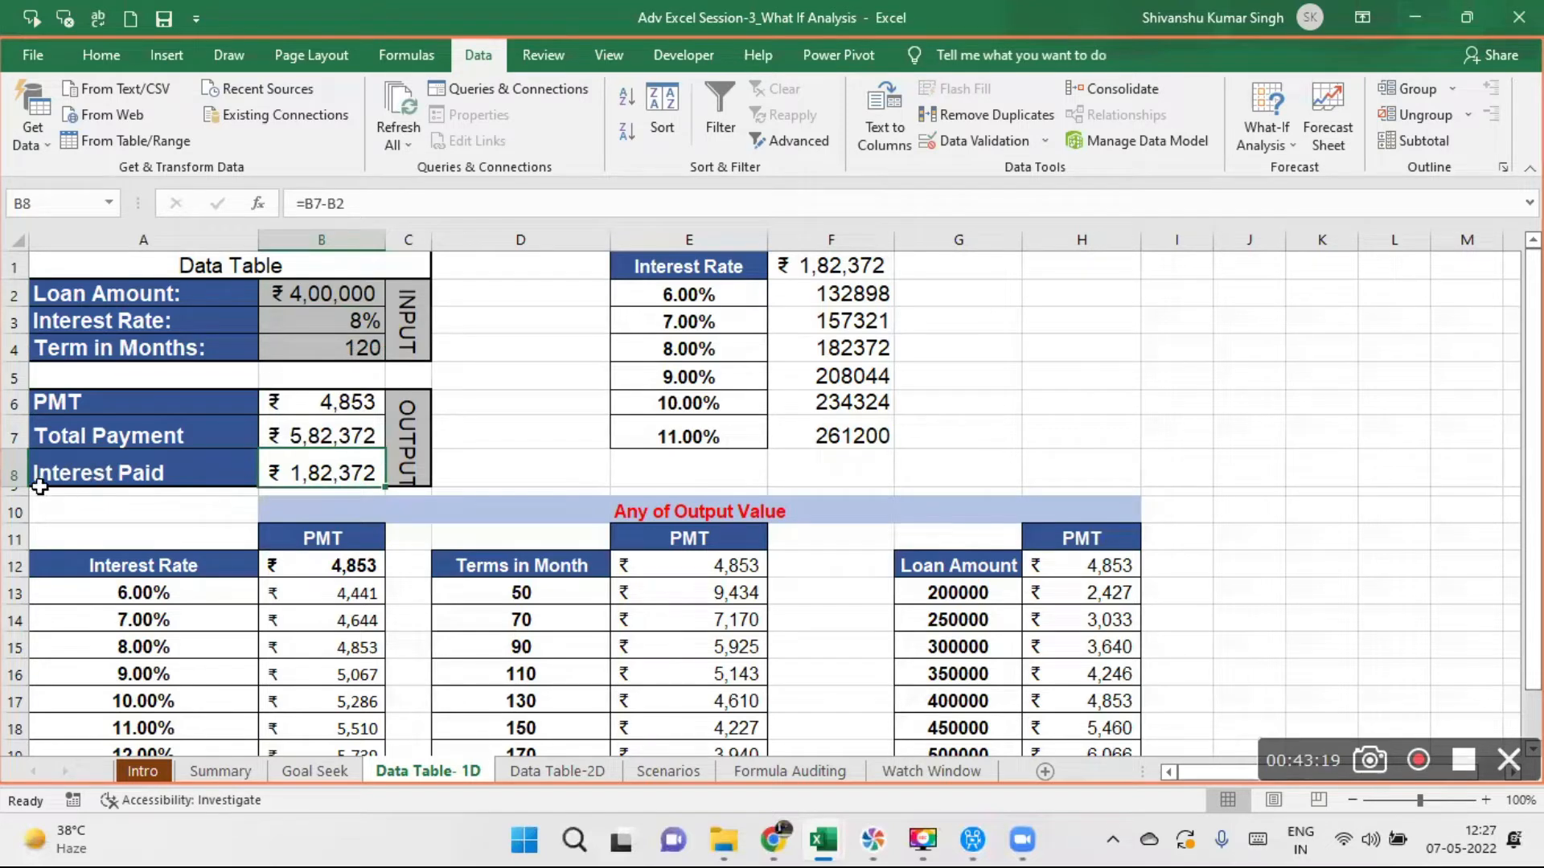
- Make the Interest Paid row, row 8, slightly taller
{"action": "left_click_drag", "start_coordinate": [21, 483], "coordinate": [21, 491]}
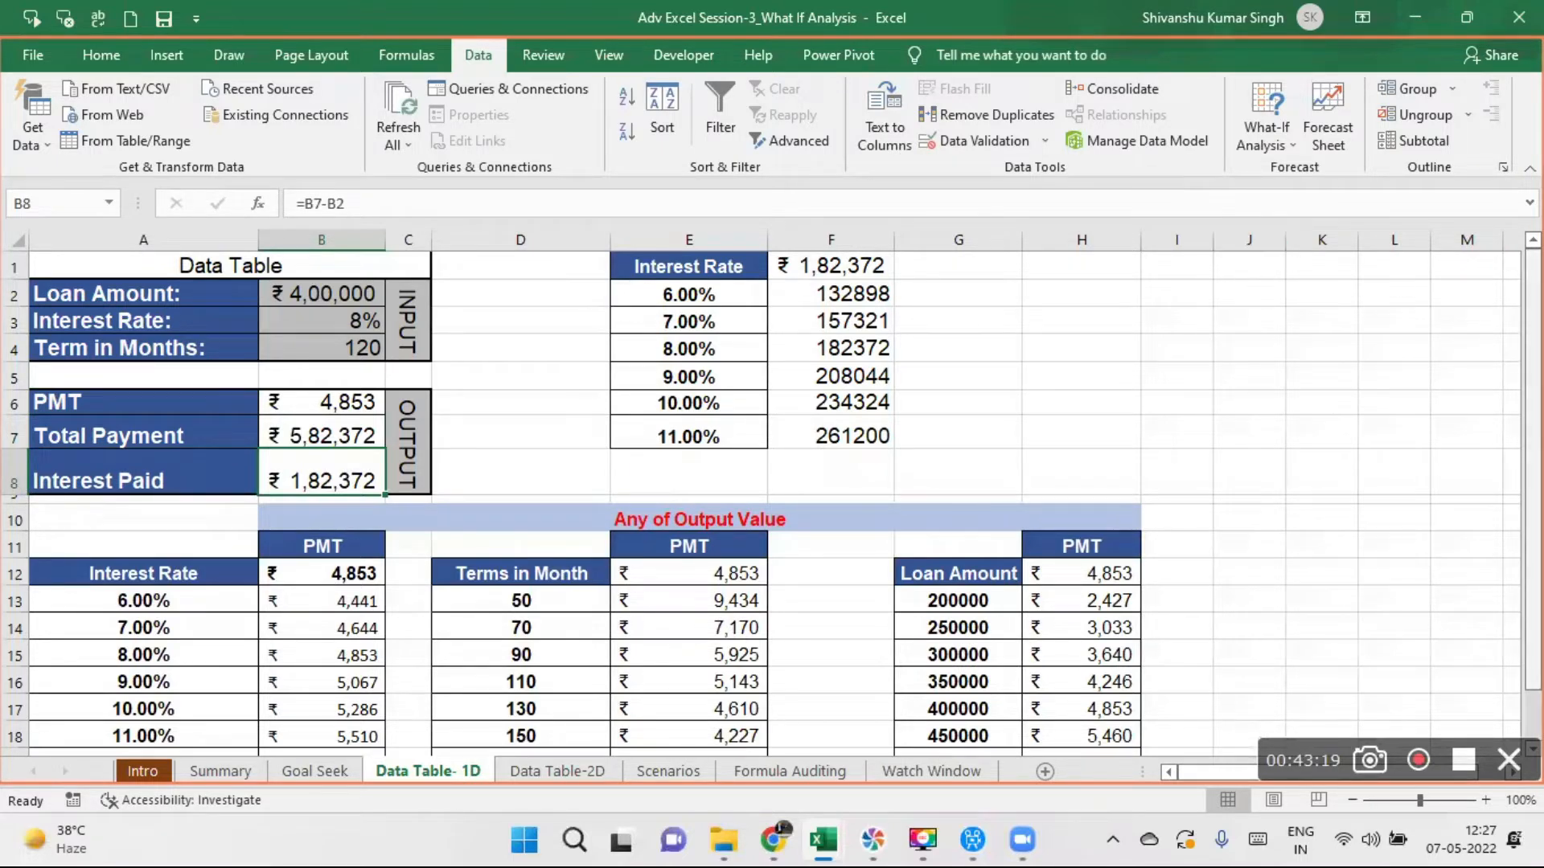
- Set the loan's Interest Rate in B3 to 7%
{"action": "left_click_drag", "start_coordinate": [1533, 280], "coordinate": [1532, 304]}
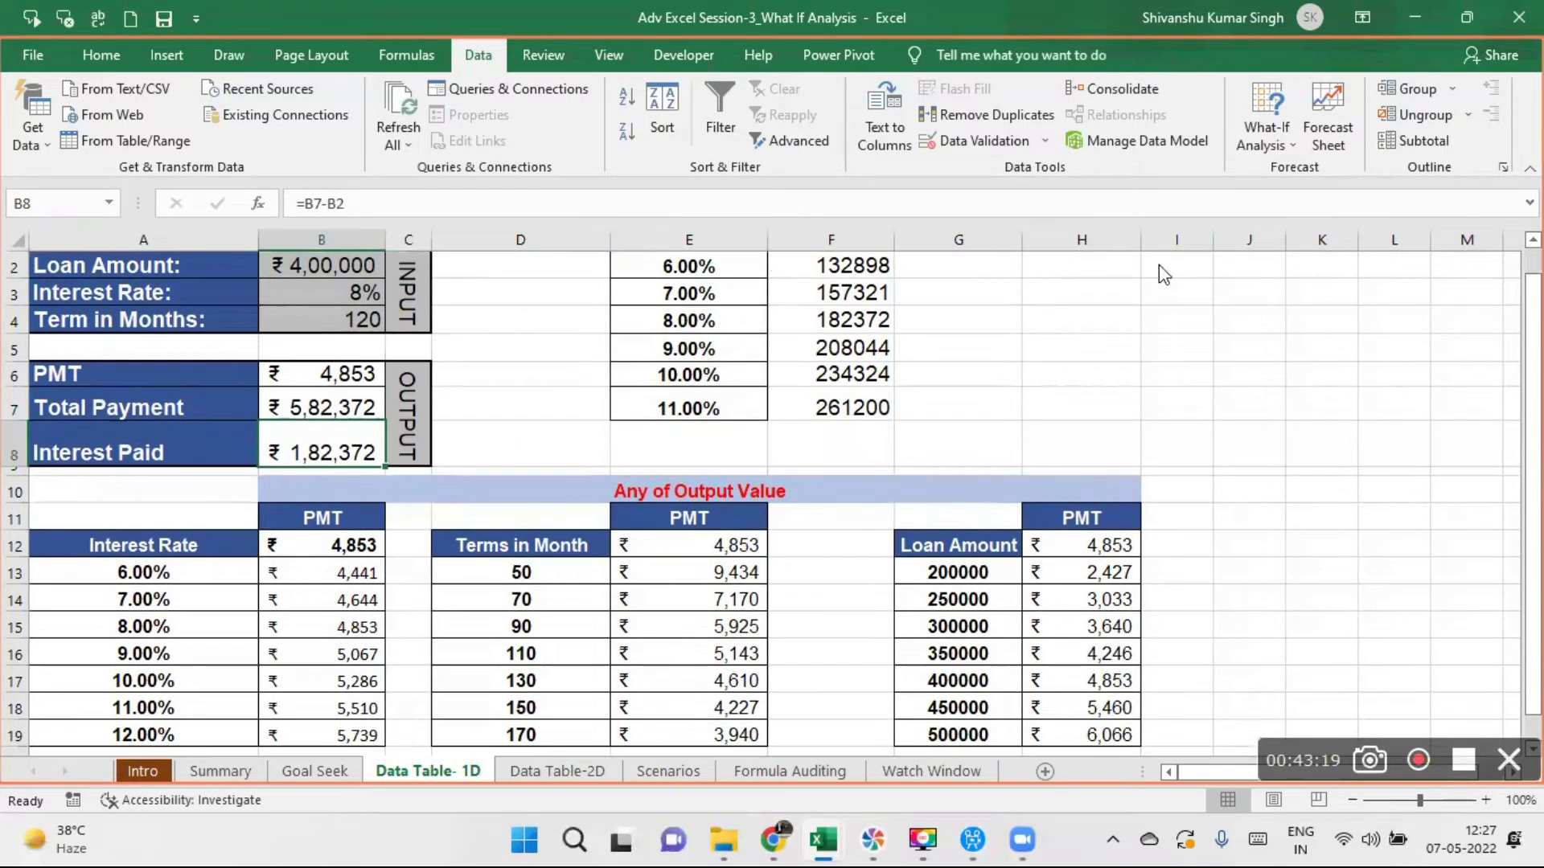
{"action": "left_click", "coordinate": [354, 293]}
{"action": "left_click", "coordinate": [354, 292]}
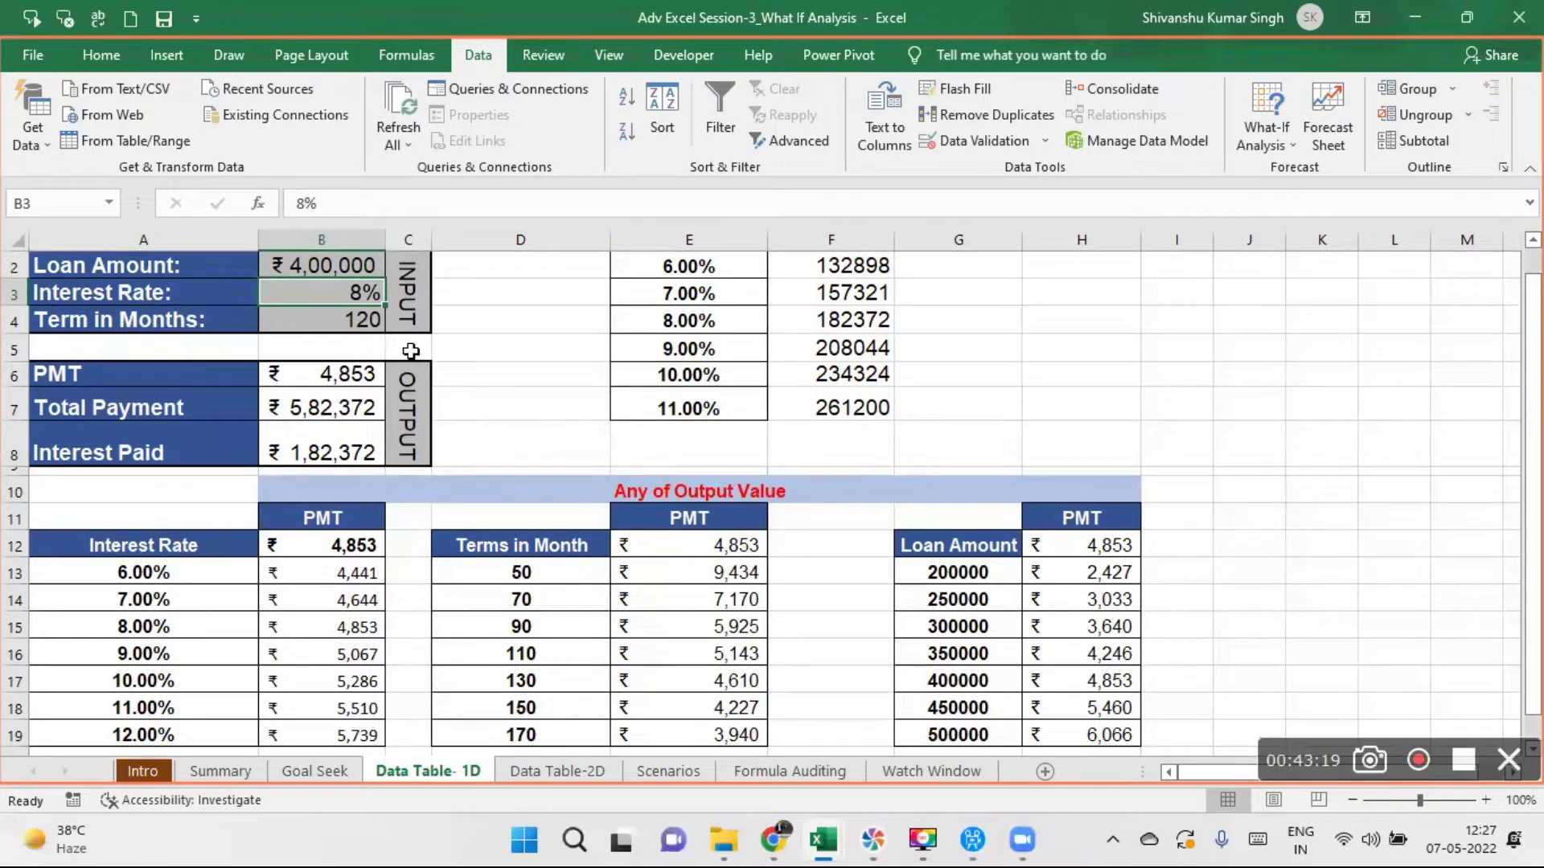
{"action": "type", "text": "7"}
{"action": "key", "text": "Return"}
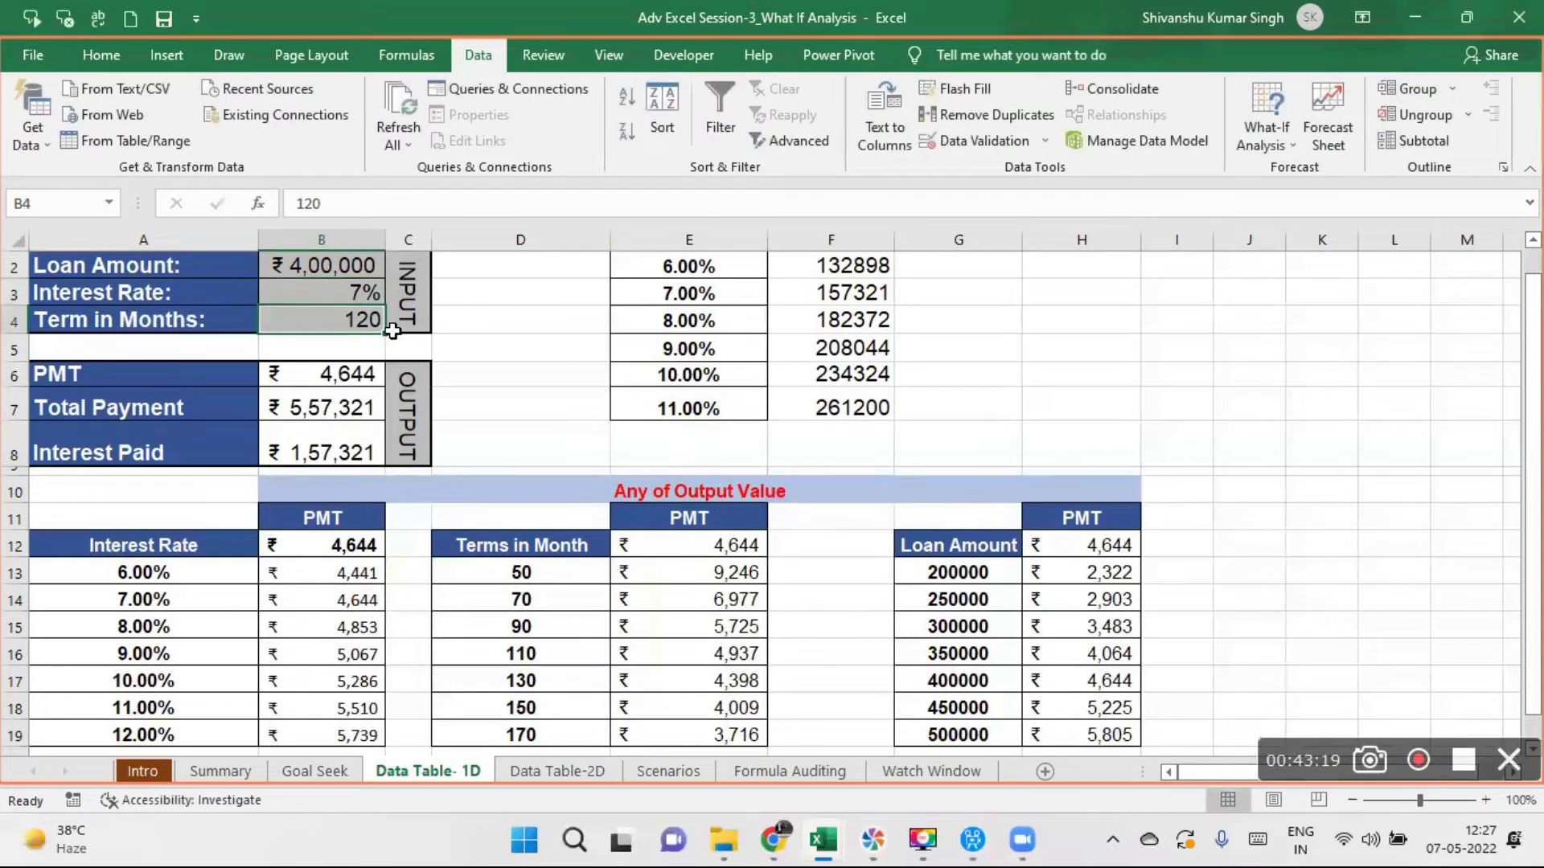
- Set the loan's Interest Rate in B3 to 6%
{"action": "left_click", "coordinate": [336, 293]}
{"action": "double_click", "coordinate": [336, 293]}
{"action": "key", "text": "BackSpace"}
{"action": "key", "text": "BackSpace"}
{"action": "type", "text": "6%"}
{"action": "key", "text": "Return"}
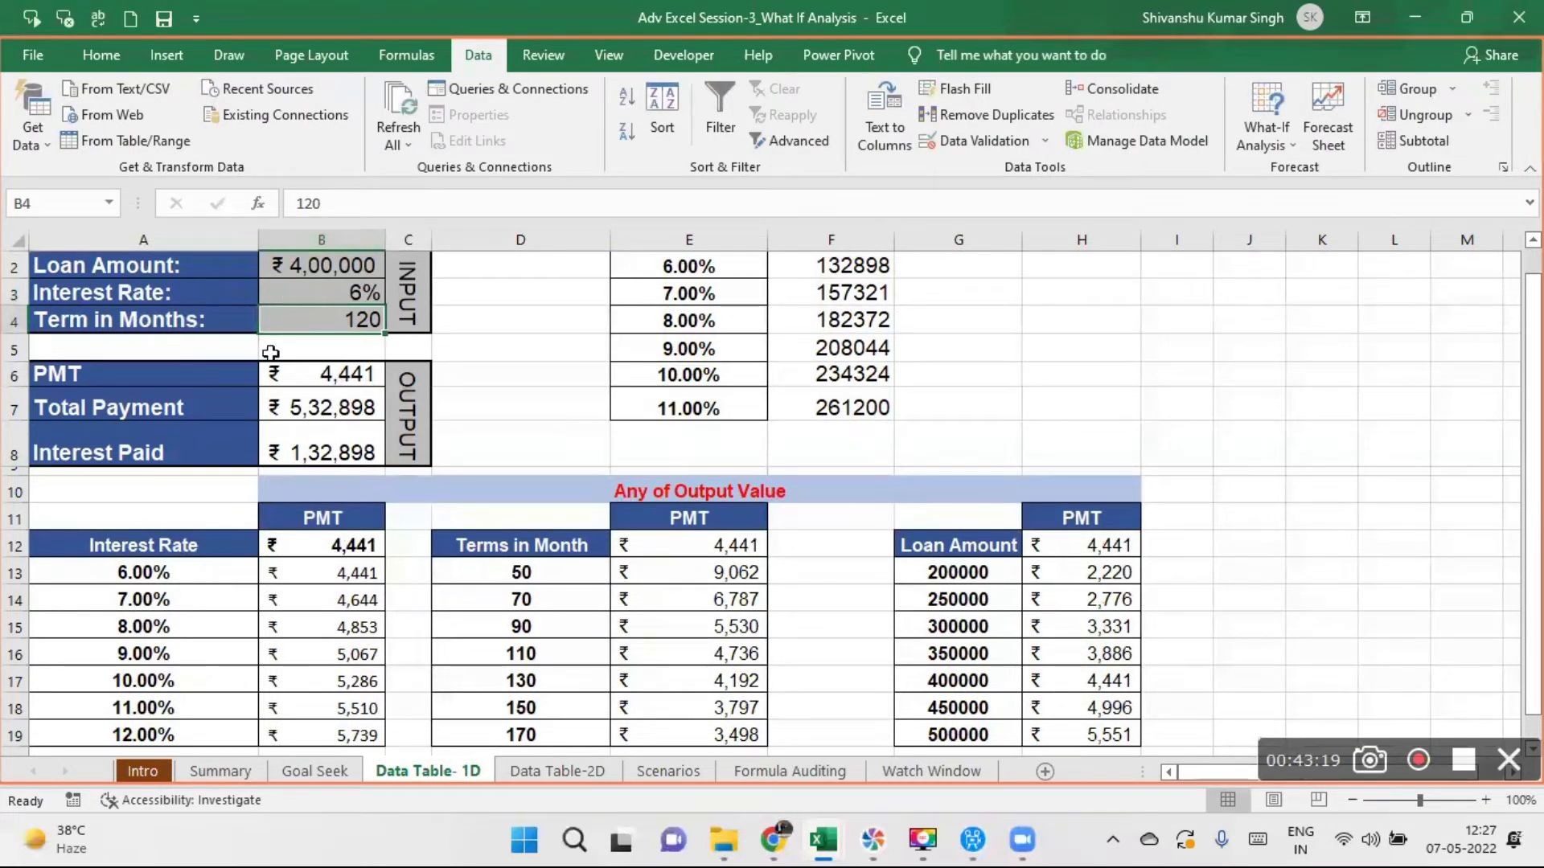
- Set the loan's Interest Rate in B3 back to 8%
{"action": "left_click", "coordinate": [336, 286]}
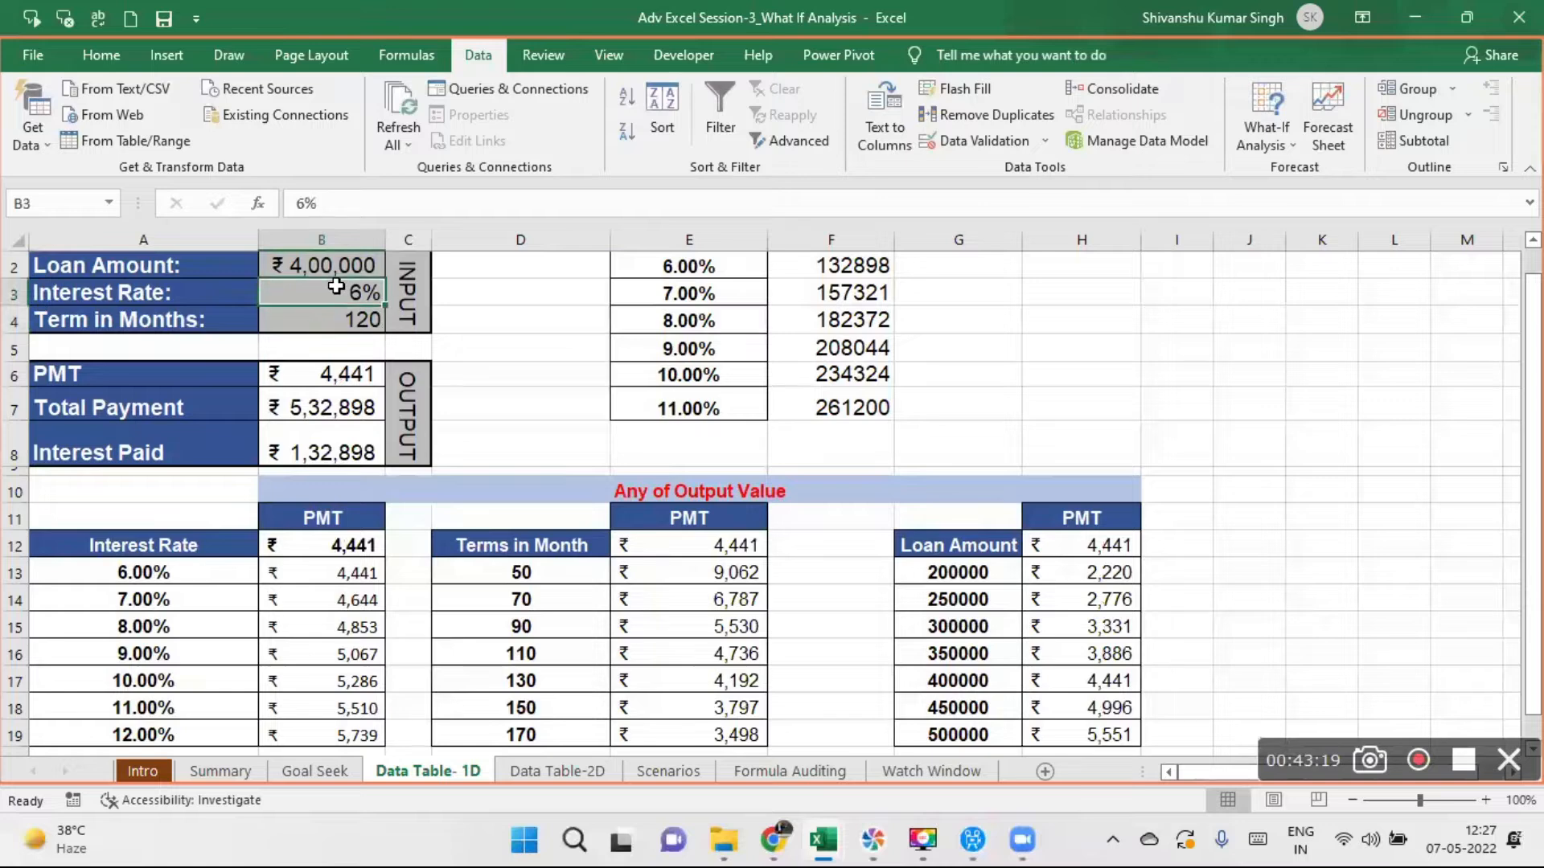
{"action": "type", "text": "8"}
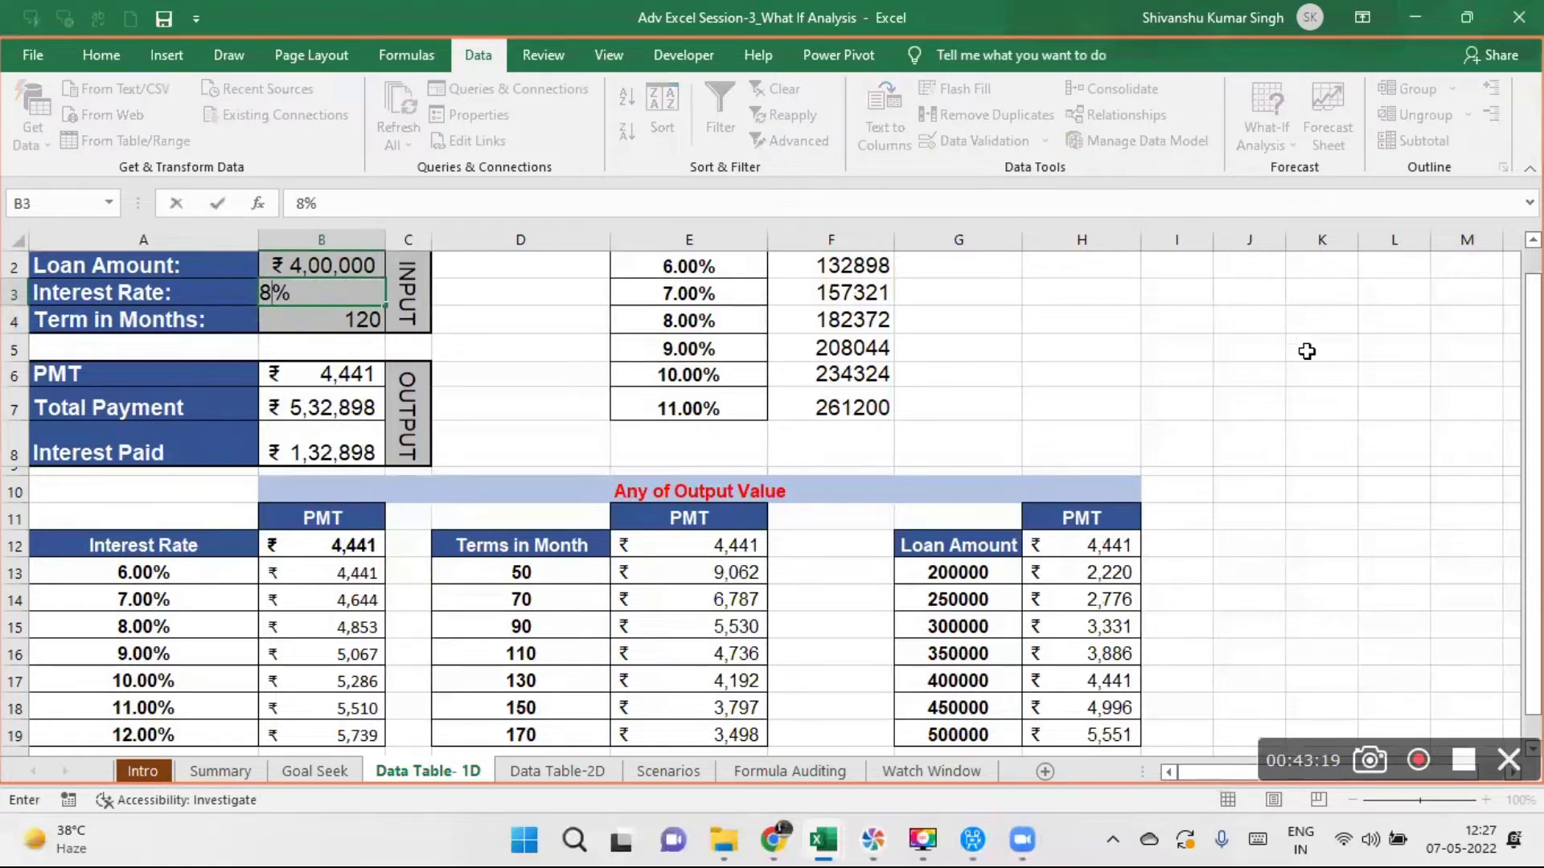
{"action": "left_click", "coordinate": [1296, 313]}
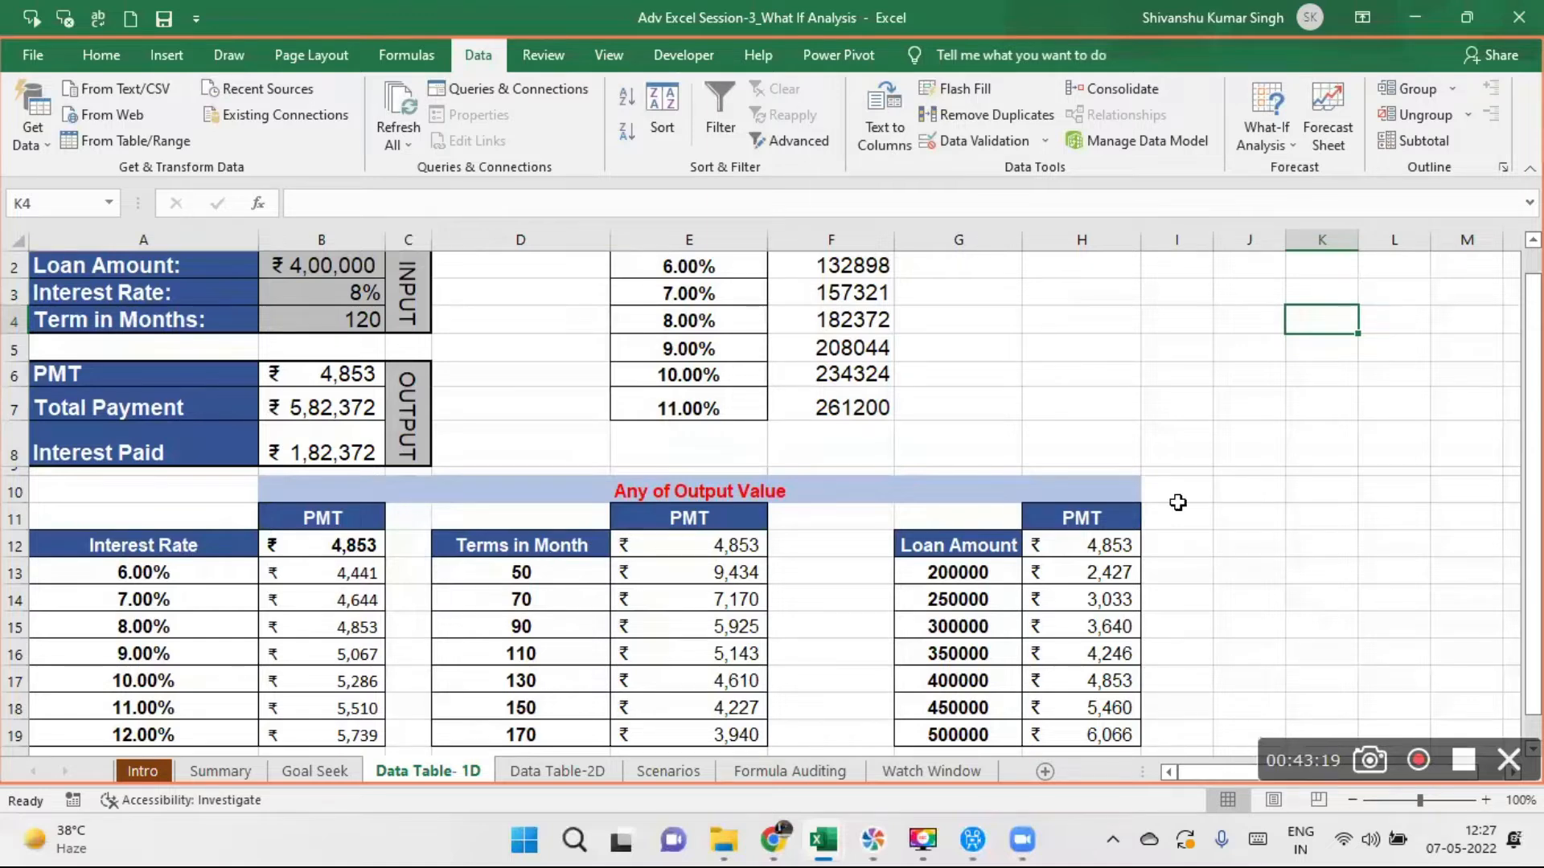
- Try to clear part of the Interest Rate data table's PMT column, first B13:B18 and again as B12:B18
{"action": "left_click_drag", "start_coordinate": [1532, 495], "coordinate": [1533, 470]}
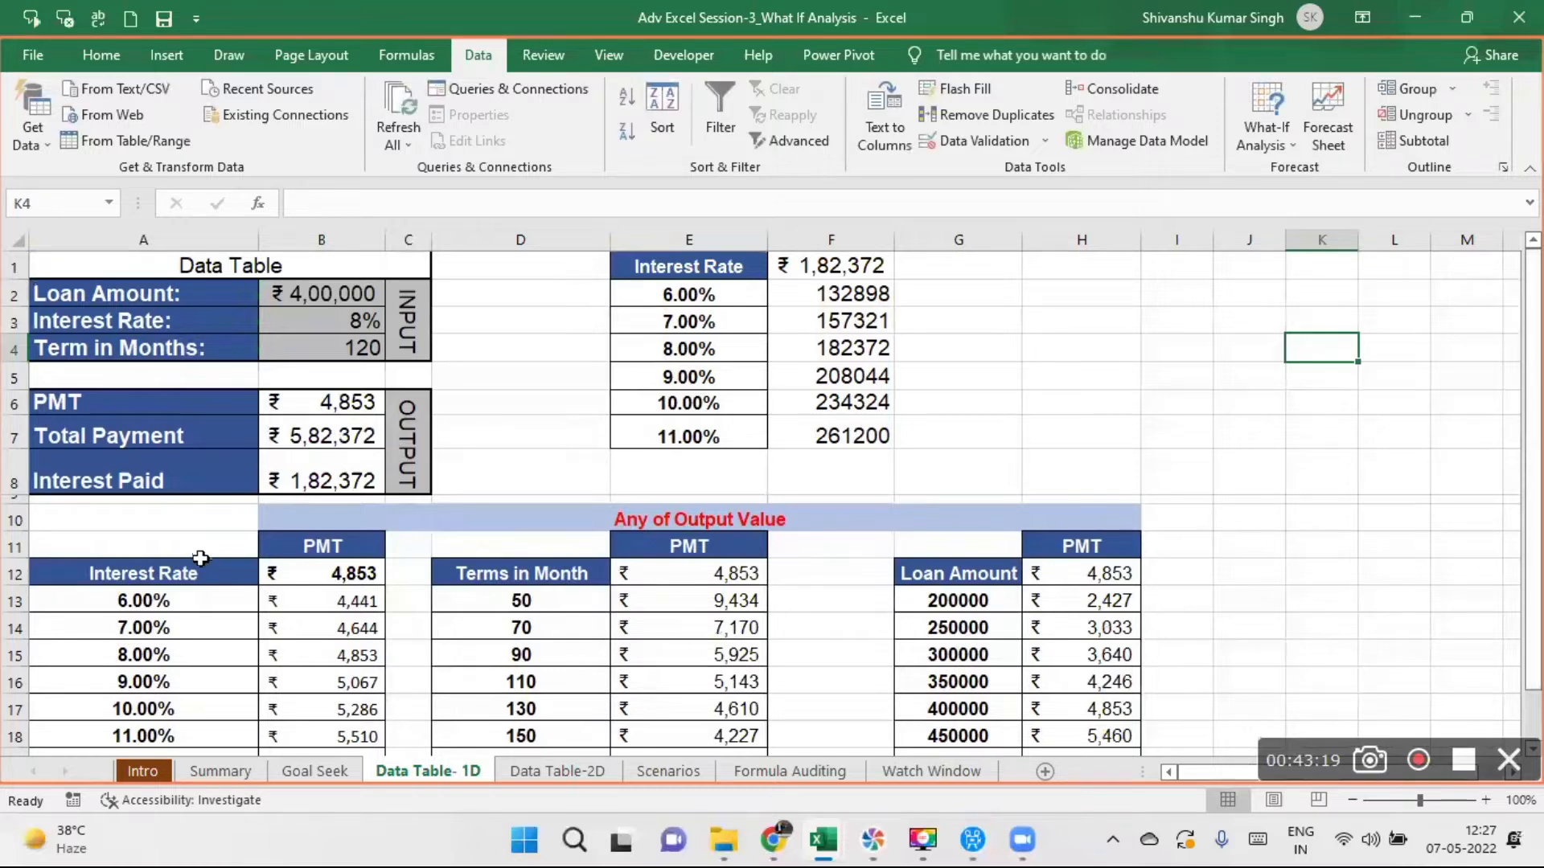
{"action": "left_click", "coordinate": [314, 550]}
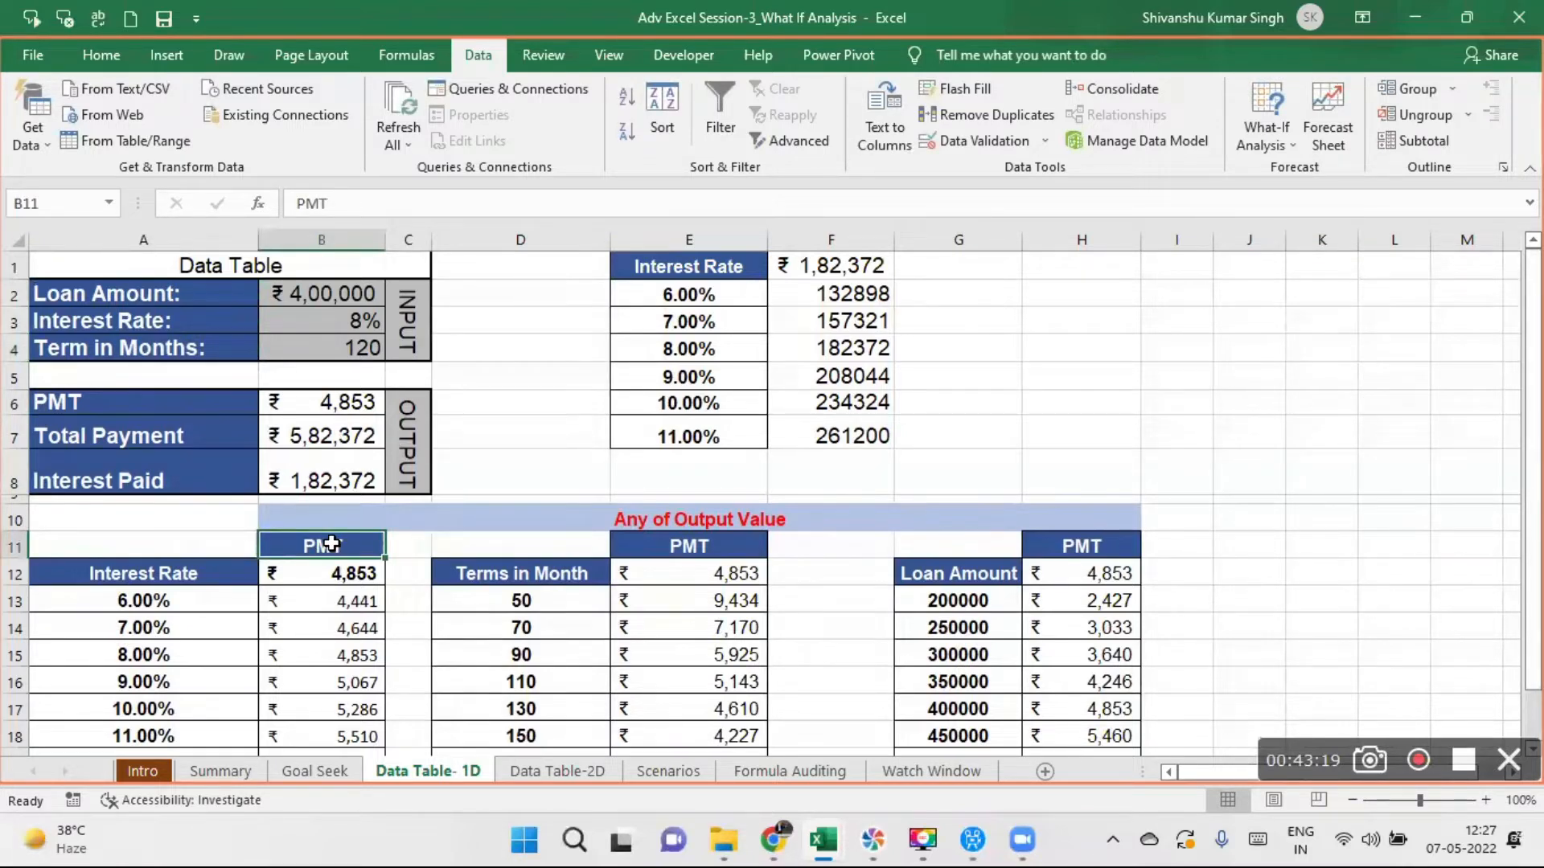
{"action": "left_click_drag", "start_coordinate": [331, 542], "coordinate": [333, 733]}
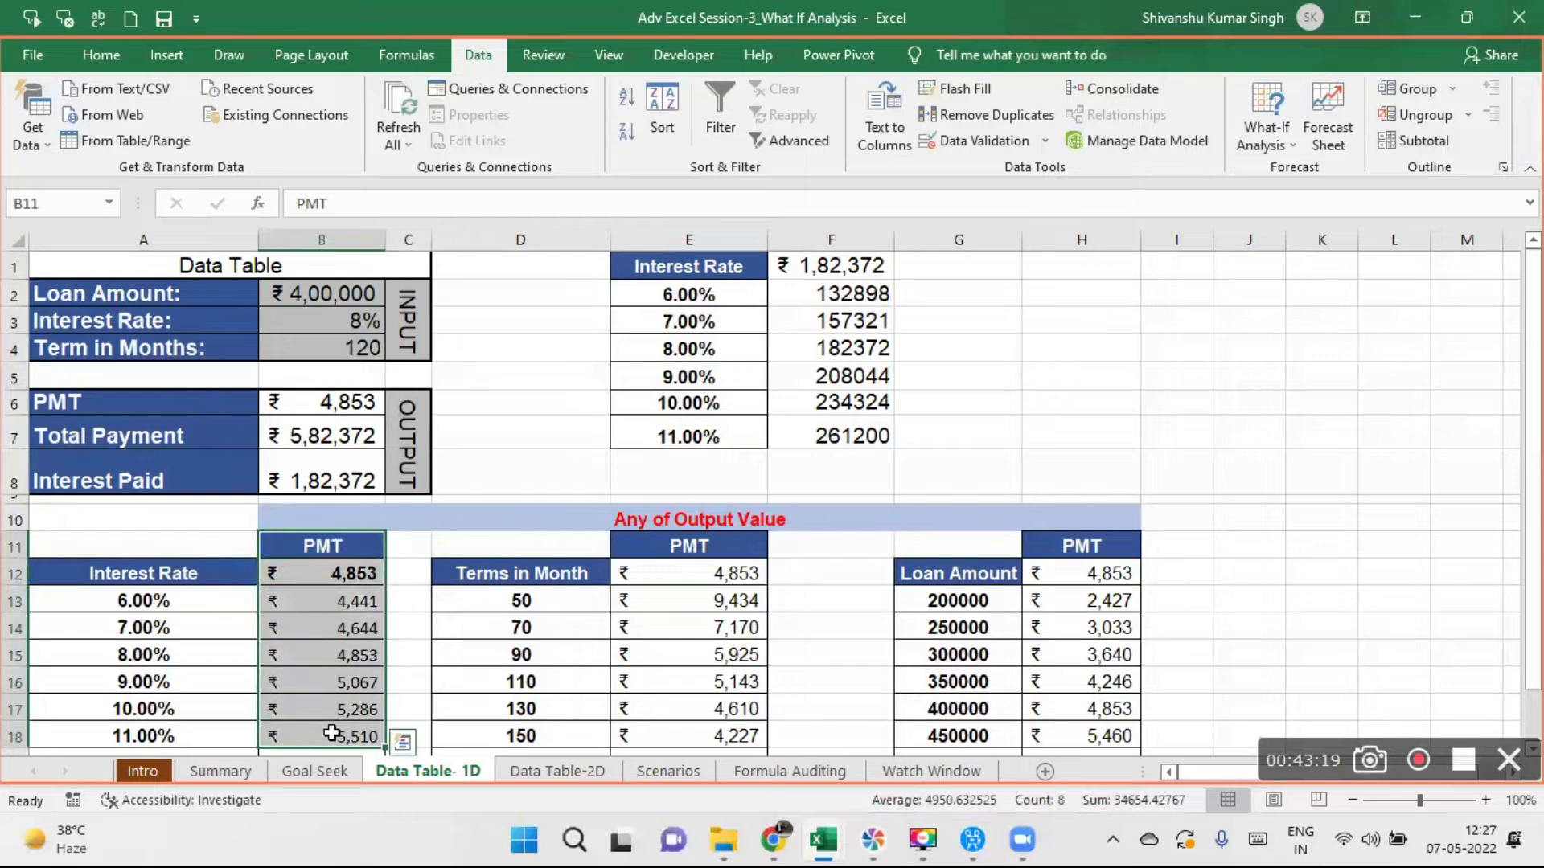
{"action": "left_click_drag", "start_coordinate": [331, 600], "coordinate": [341, 736]}
{"action": "key", "text": "Delete"}
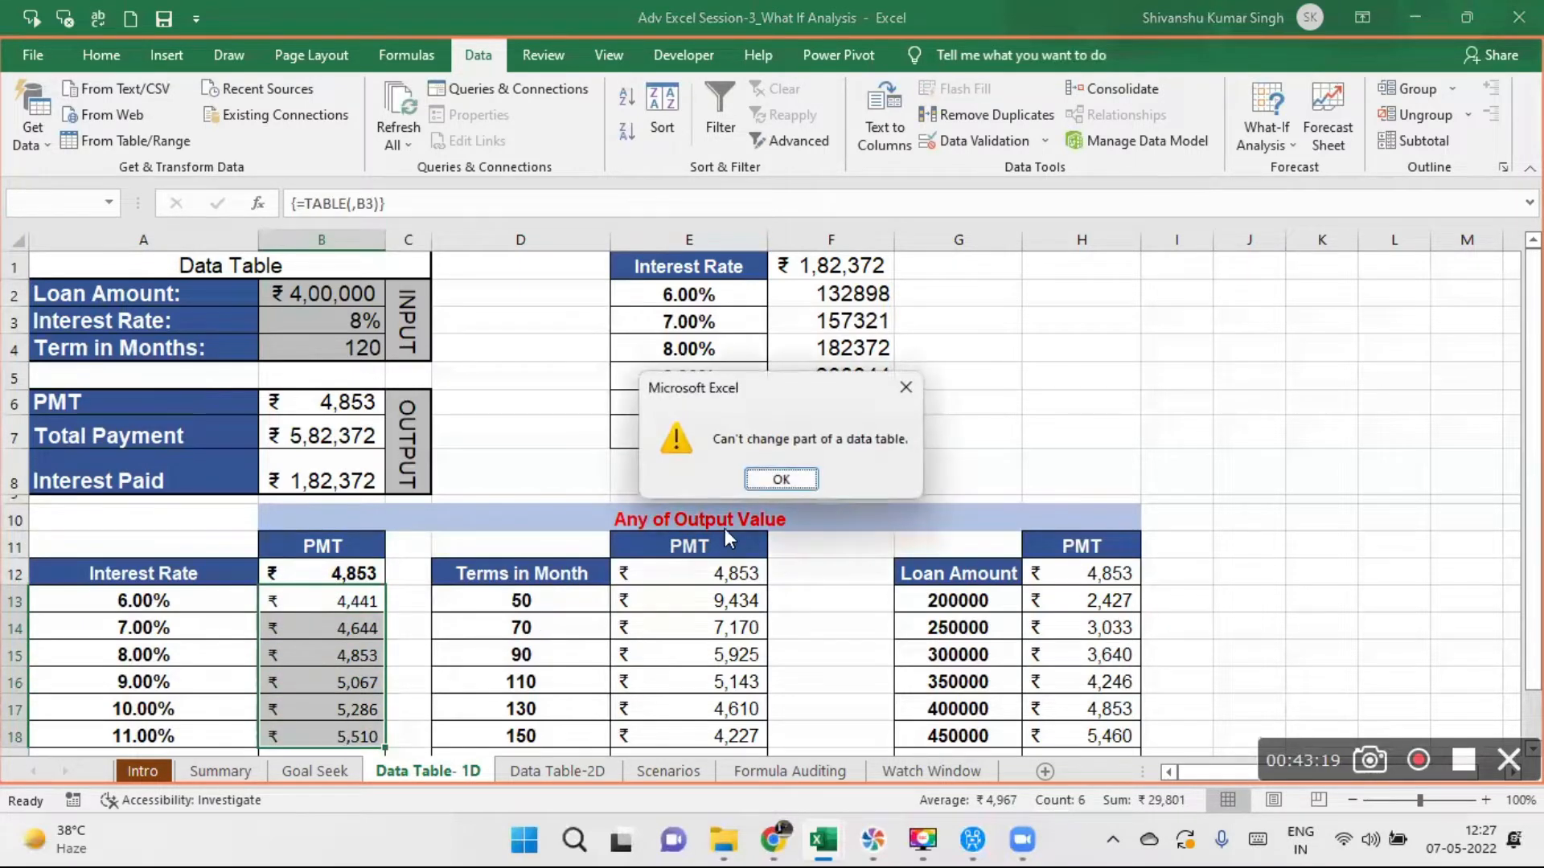
{"action": "left_click", "coordinate": [895, 392]}
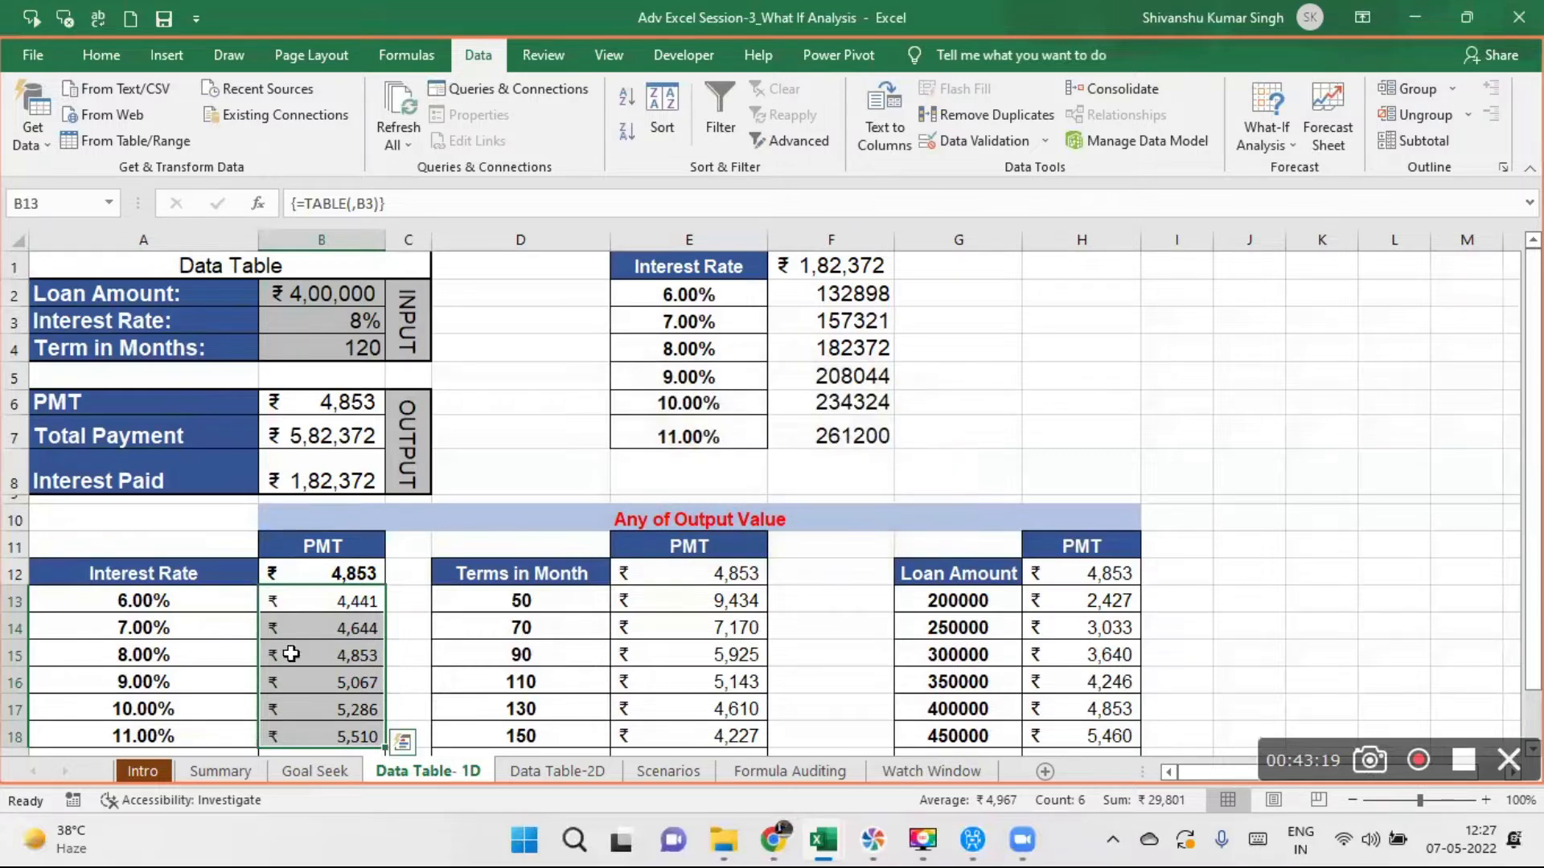
{"action": "left_click_drag", "start_coordinate": [315, 571], "coordinate": [334, 730]}
{"action": "key", "text": "Delete"}
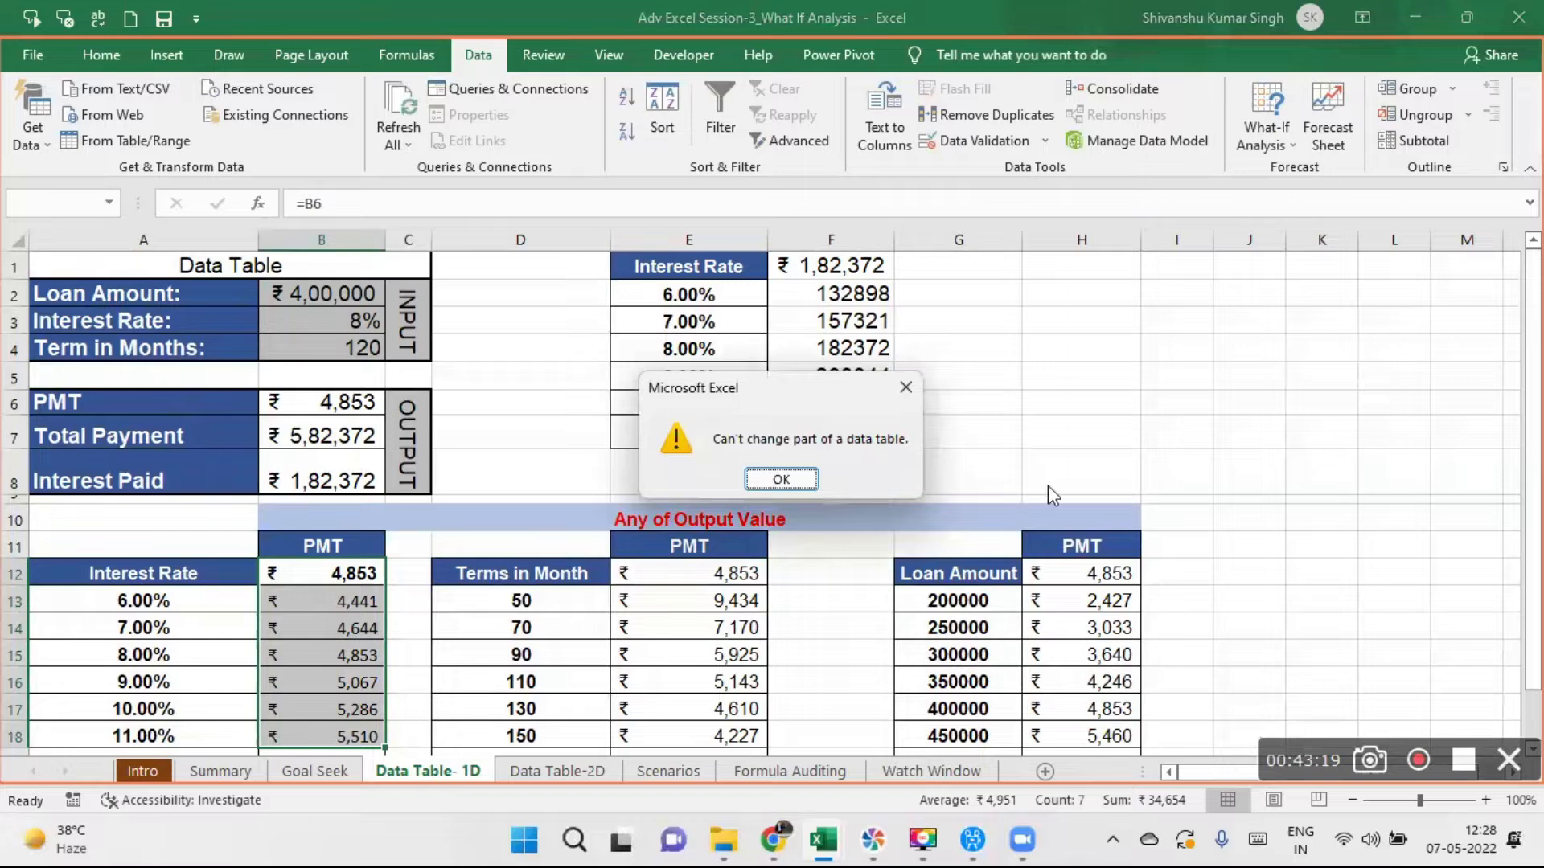
{"action": "left_click", "coordinate": [779, 479]}
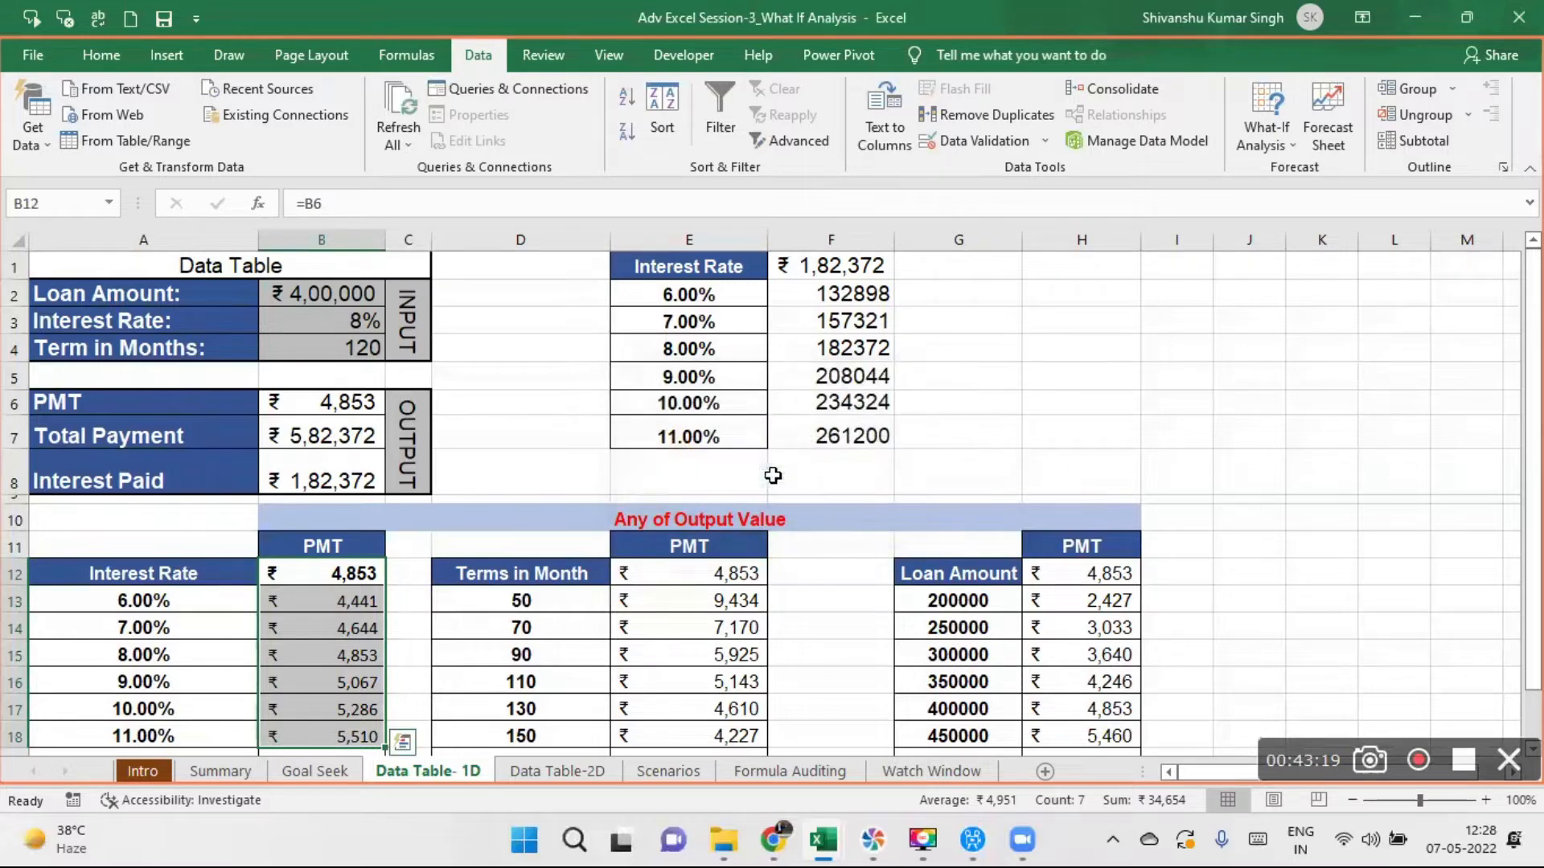
{"action": "left_click", "coordinate": [1062, 405]}
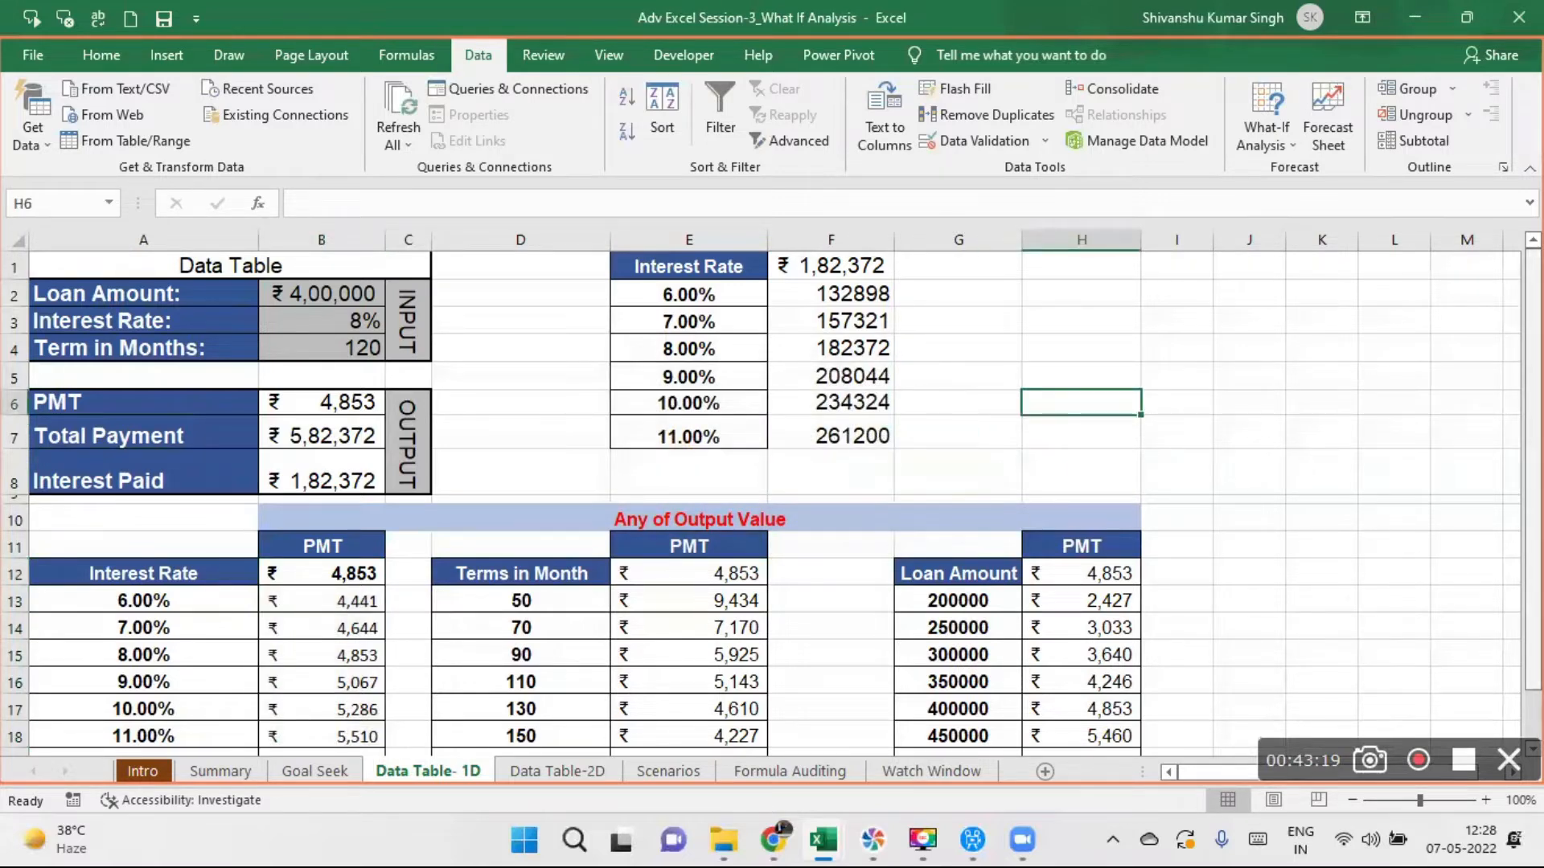
- Clear the whole Interest Rate data table in A13:B19 and the PMT reference in B12
{"action": "left_click_drag", "start_coordinate": [1533, 452], "coordinate": [1533, 464]}
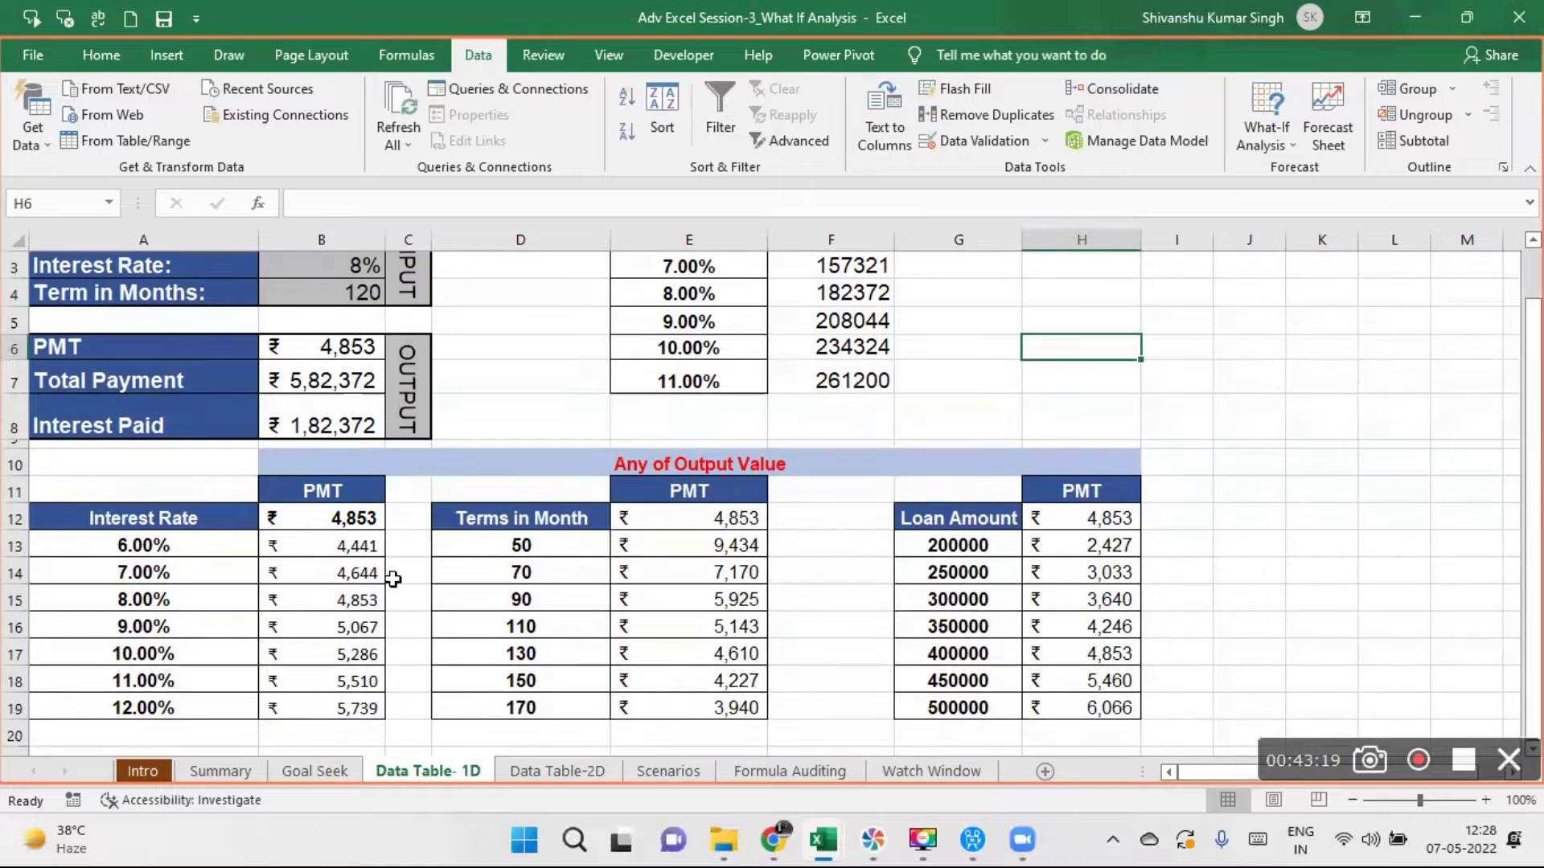
{"action": "left_click_drag", "start_coordinate": [115, 537], "coordinate": [320, 696]}
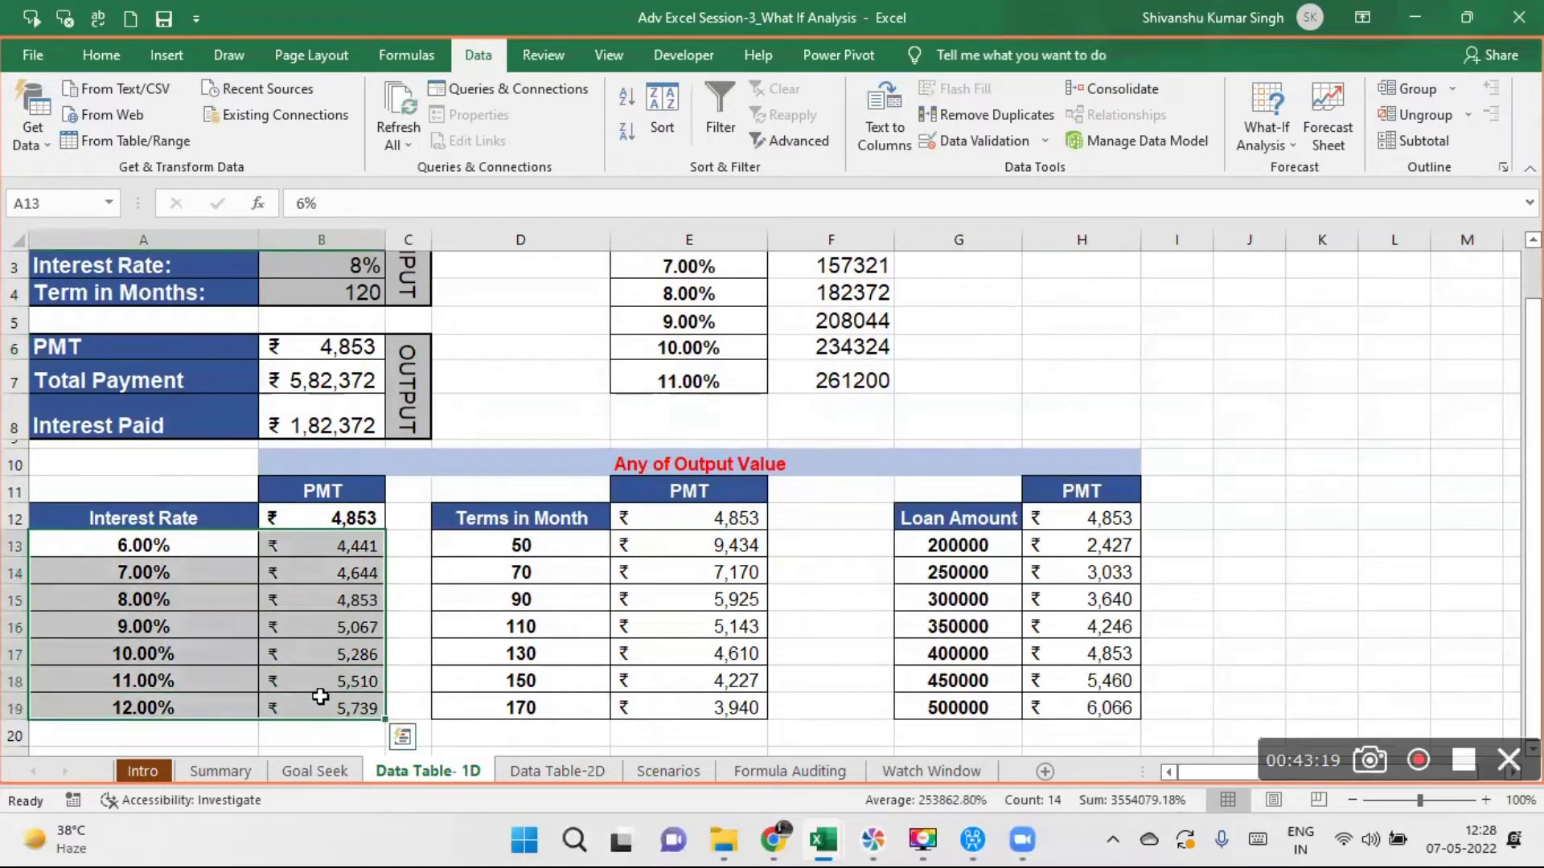
{"action": "left_click", "coordinate": [338, 517]}
{"action": "key", "text": "Delete"}
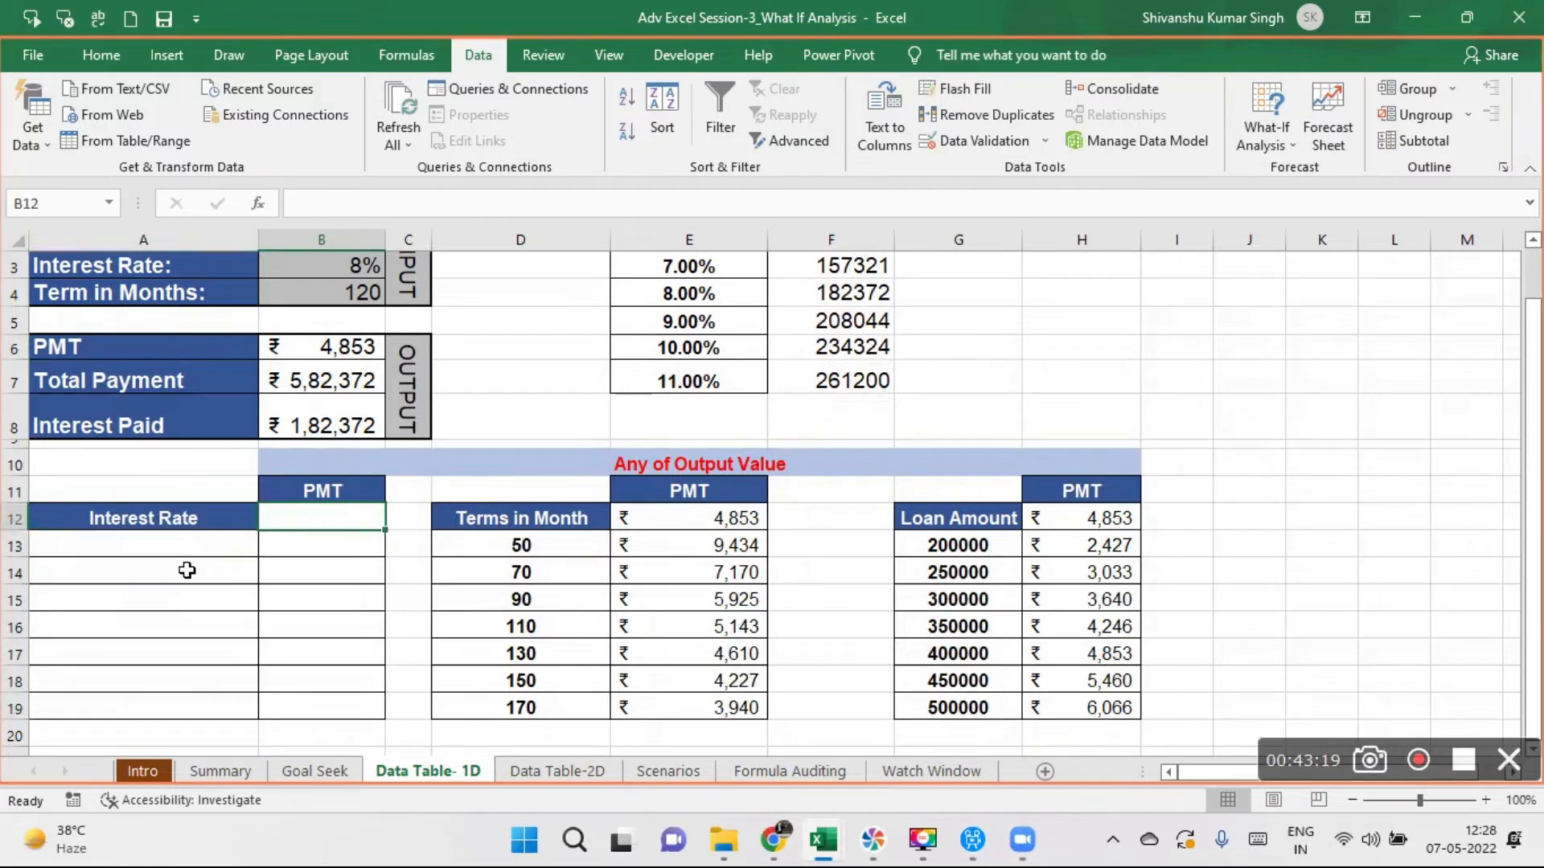
{"action": "left_click", "coordinate": [72, 545]}
{"action": "double_click", "coordinate": [137, 544]}
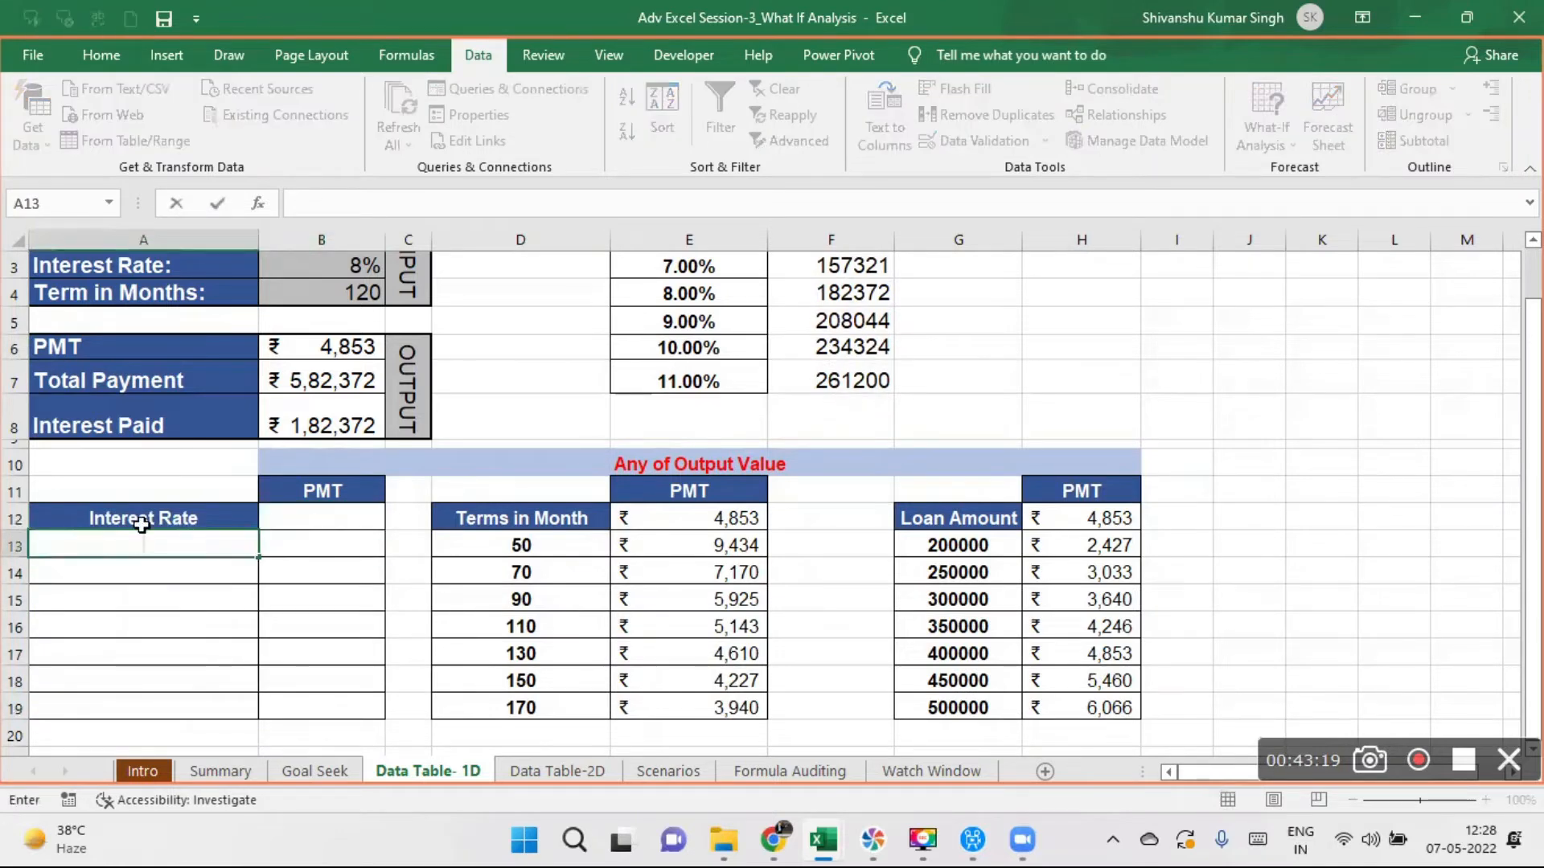
{"action": "left_click", "coordinate": [219, 631]}
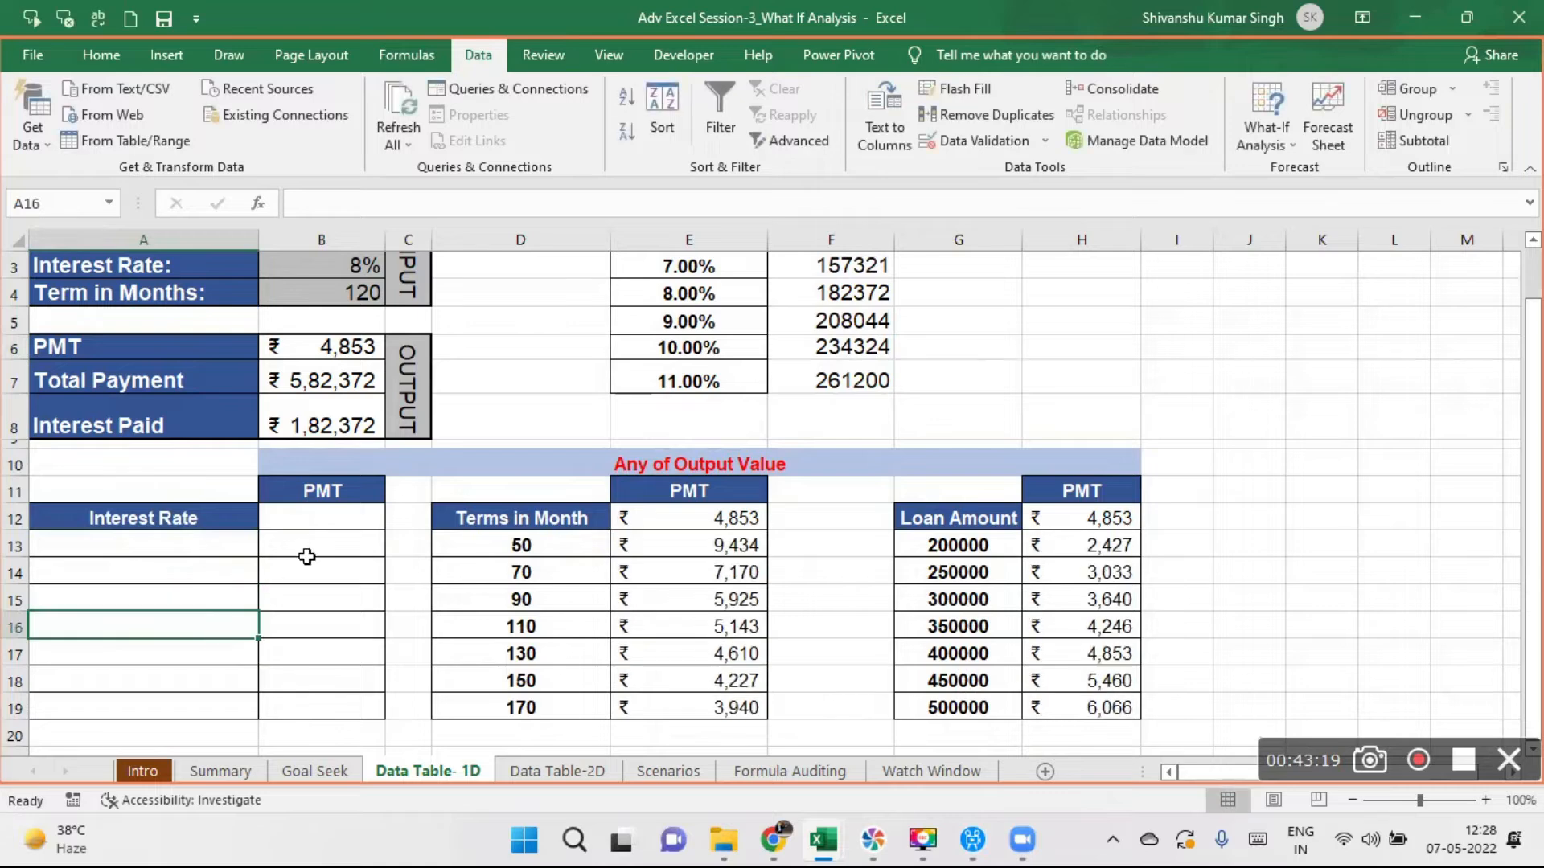
{"action": "left_click", "coordinate": [178, 546]}
{"action": "mouse_move", "coordinate": [178, 546]}
{"action": "left_mouse_down"}
{"action": "mouse_move", "coordinate": [362, 572]}
{"action": "mouse_move", "coordinate": [350, 694]}
{"action": "left_mouse_up"}
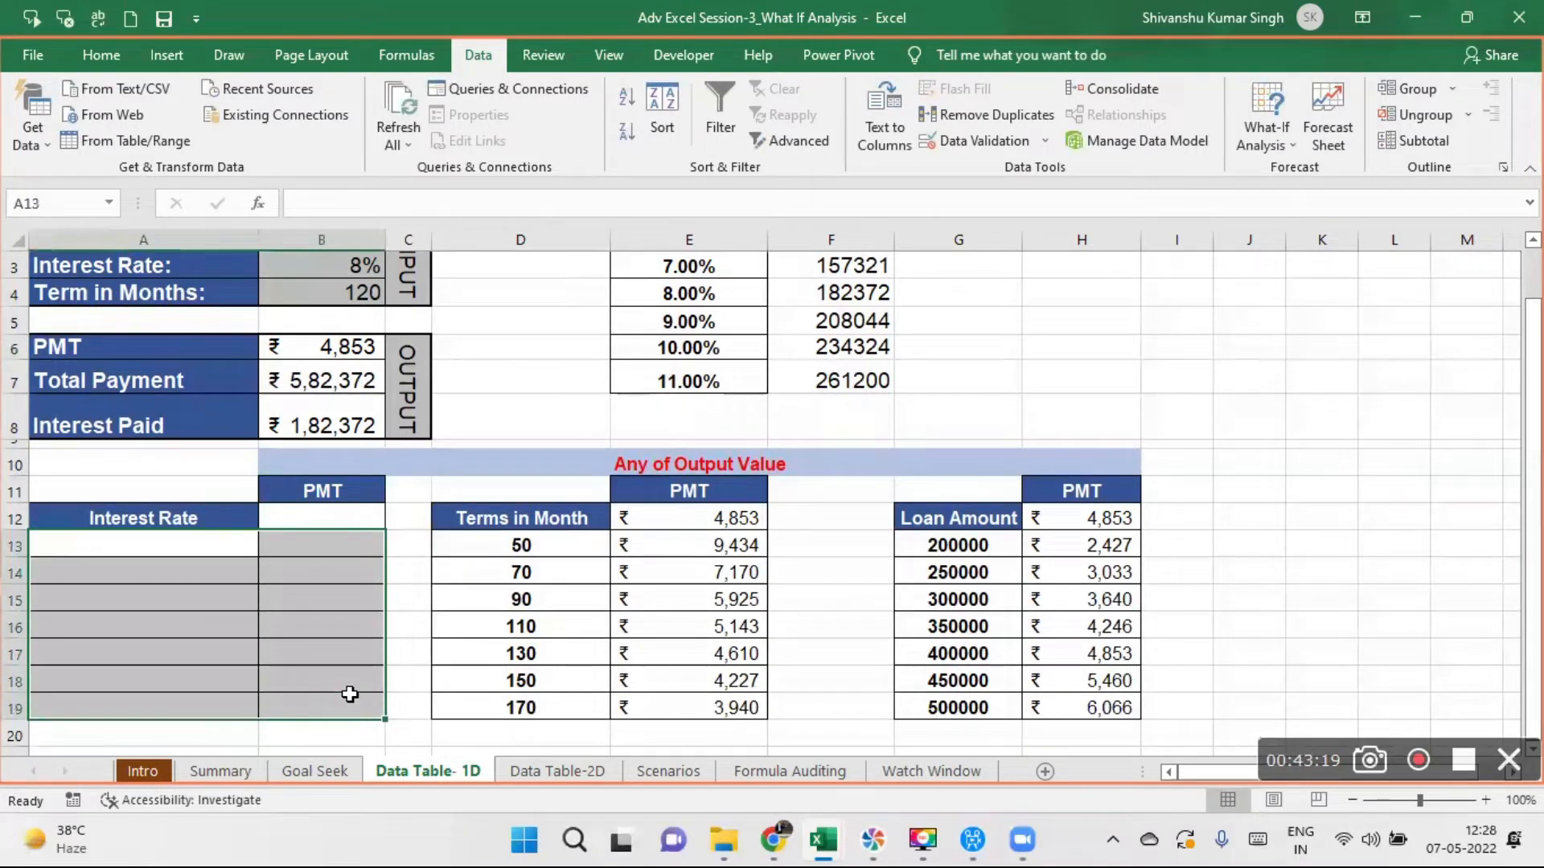
{"action": "left_click", "coordinate": [322, 513]}
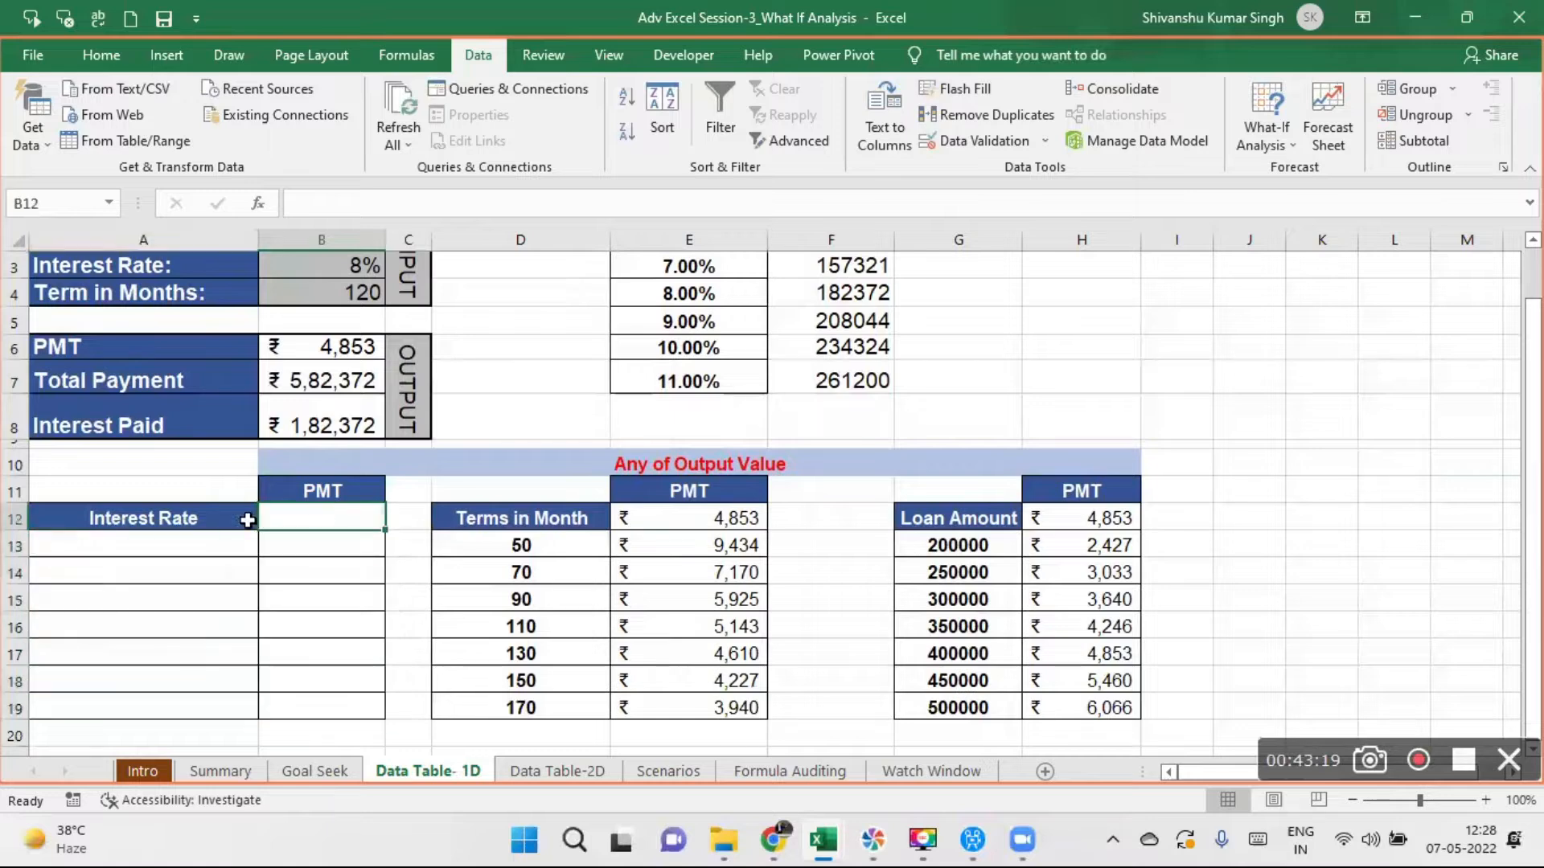
{"action": "left_click", "coordinate": [158, 512]}
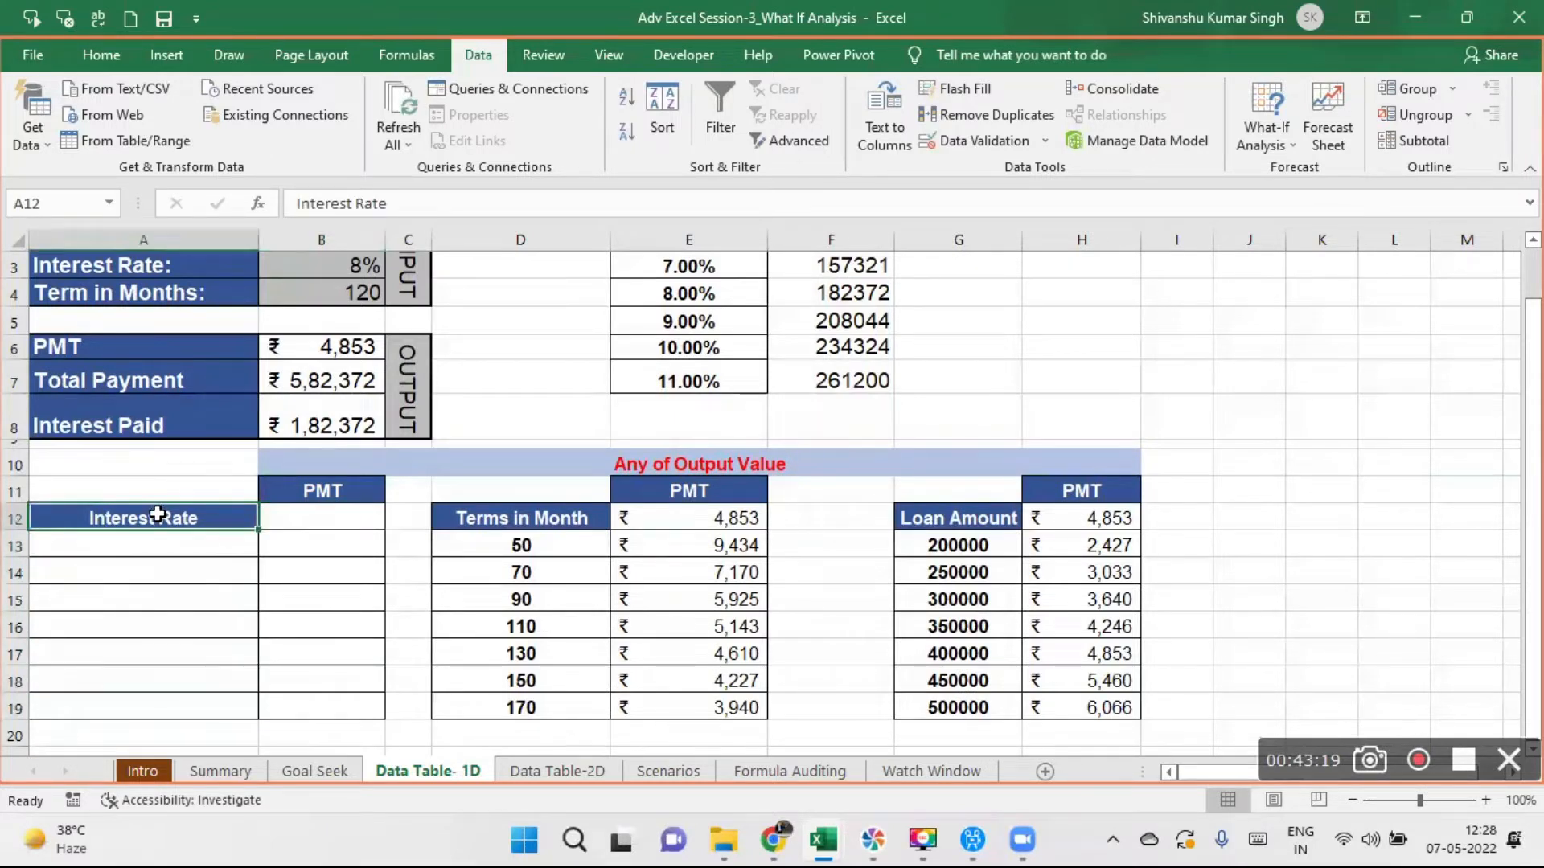
{"action": "left_click_drag", "start_coordinate": [158, 512], "coordinate": [334, 696]}
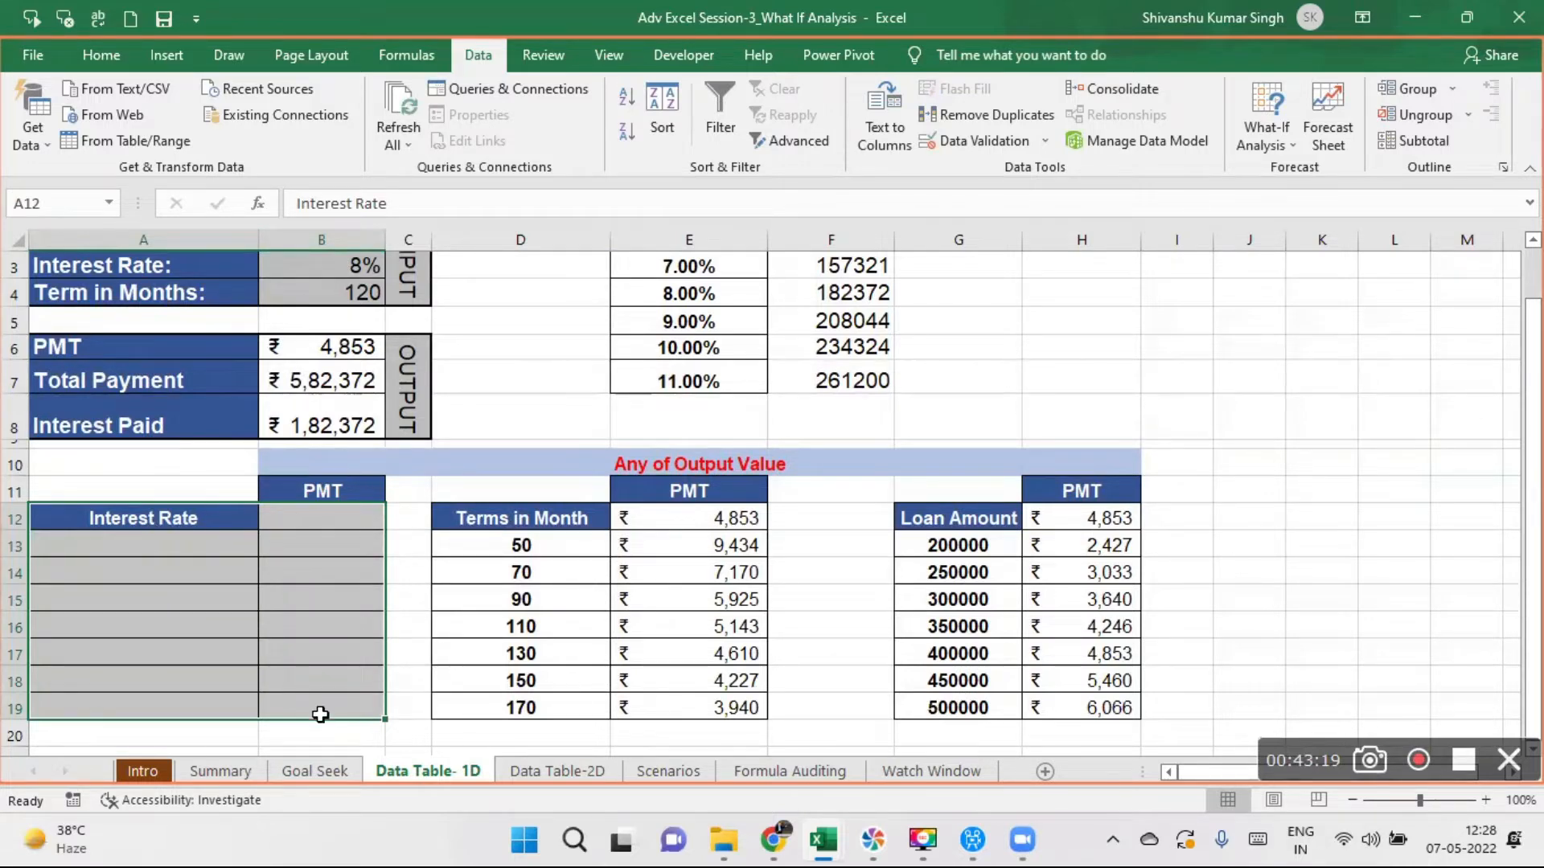
- Enter 6% as the first Interest Rate in A13 and the formula =A13+1 in A14
{"action": "left_click", "coordinate": [134, 536]}
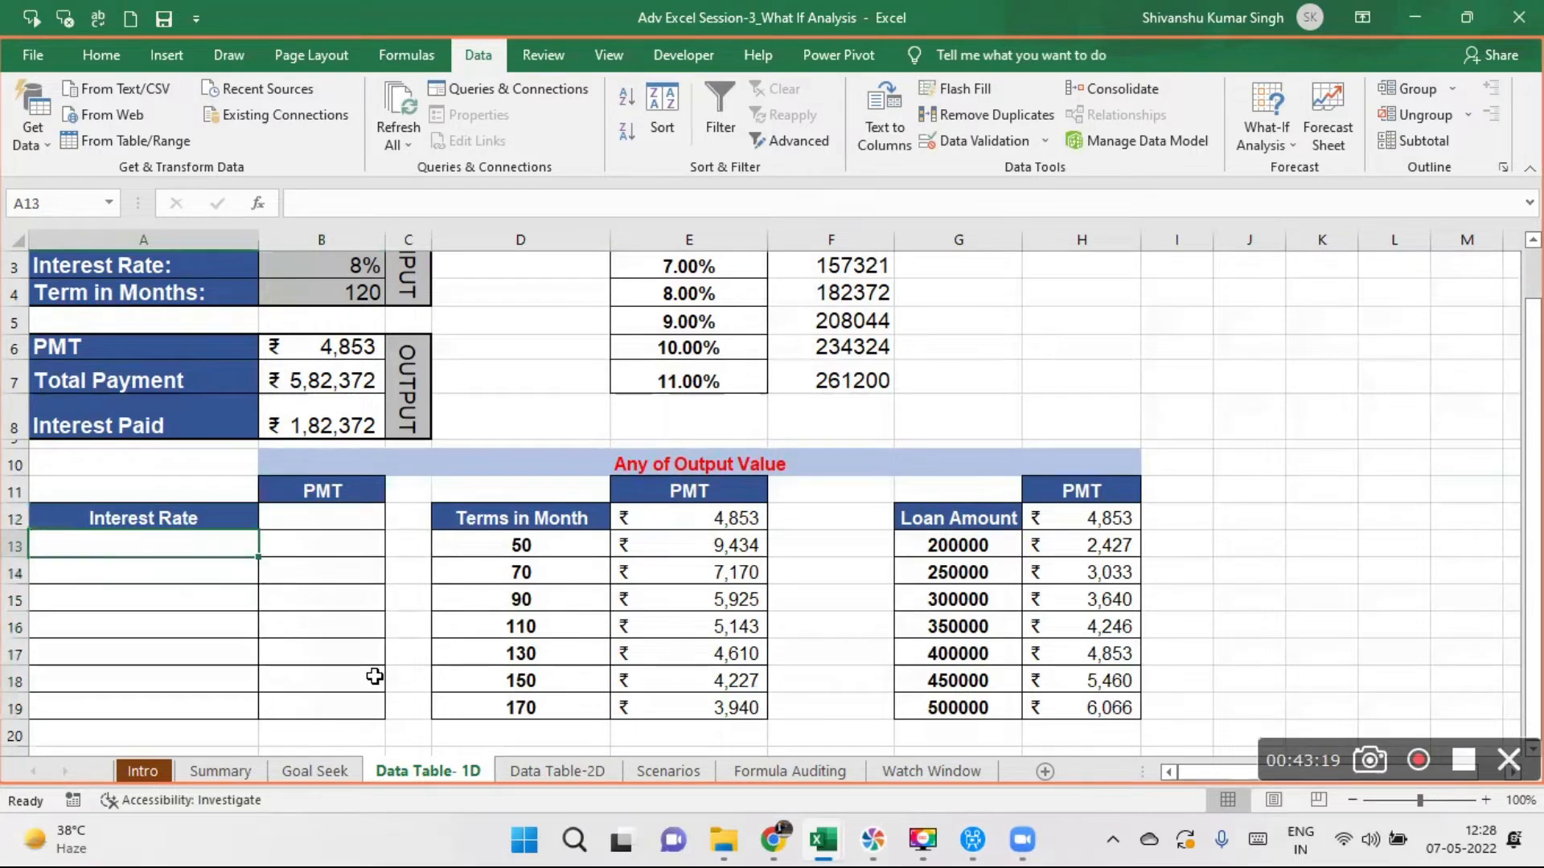
{"action": "type", "text": "6"}
{"action": "key", "text": "Return"}
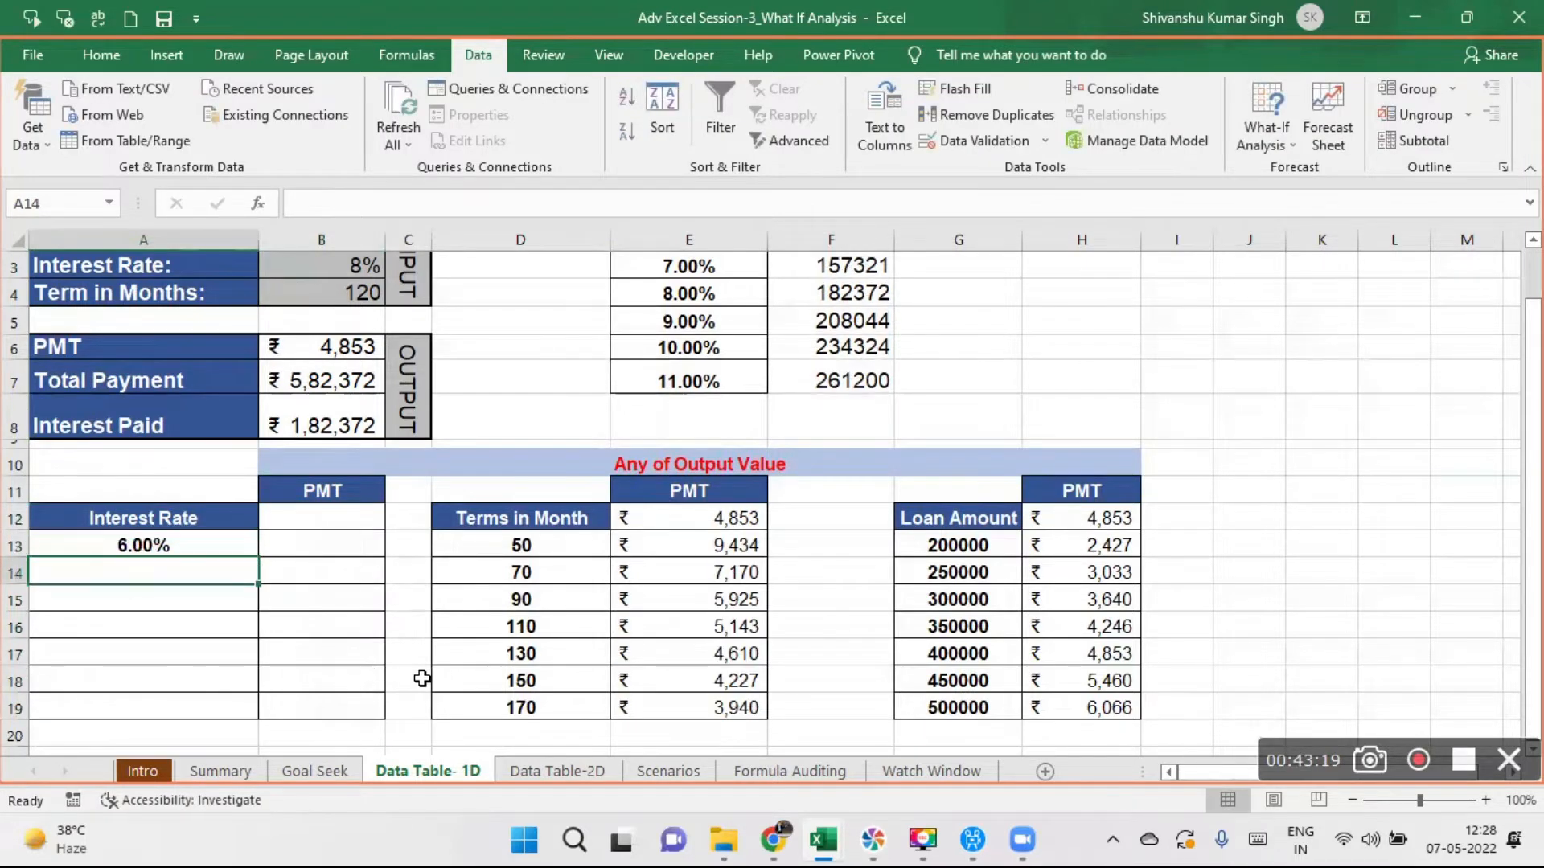
{"action": "type", "text": "="}
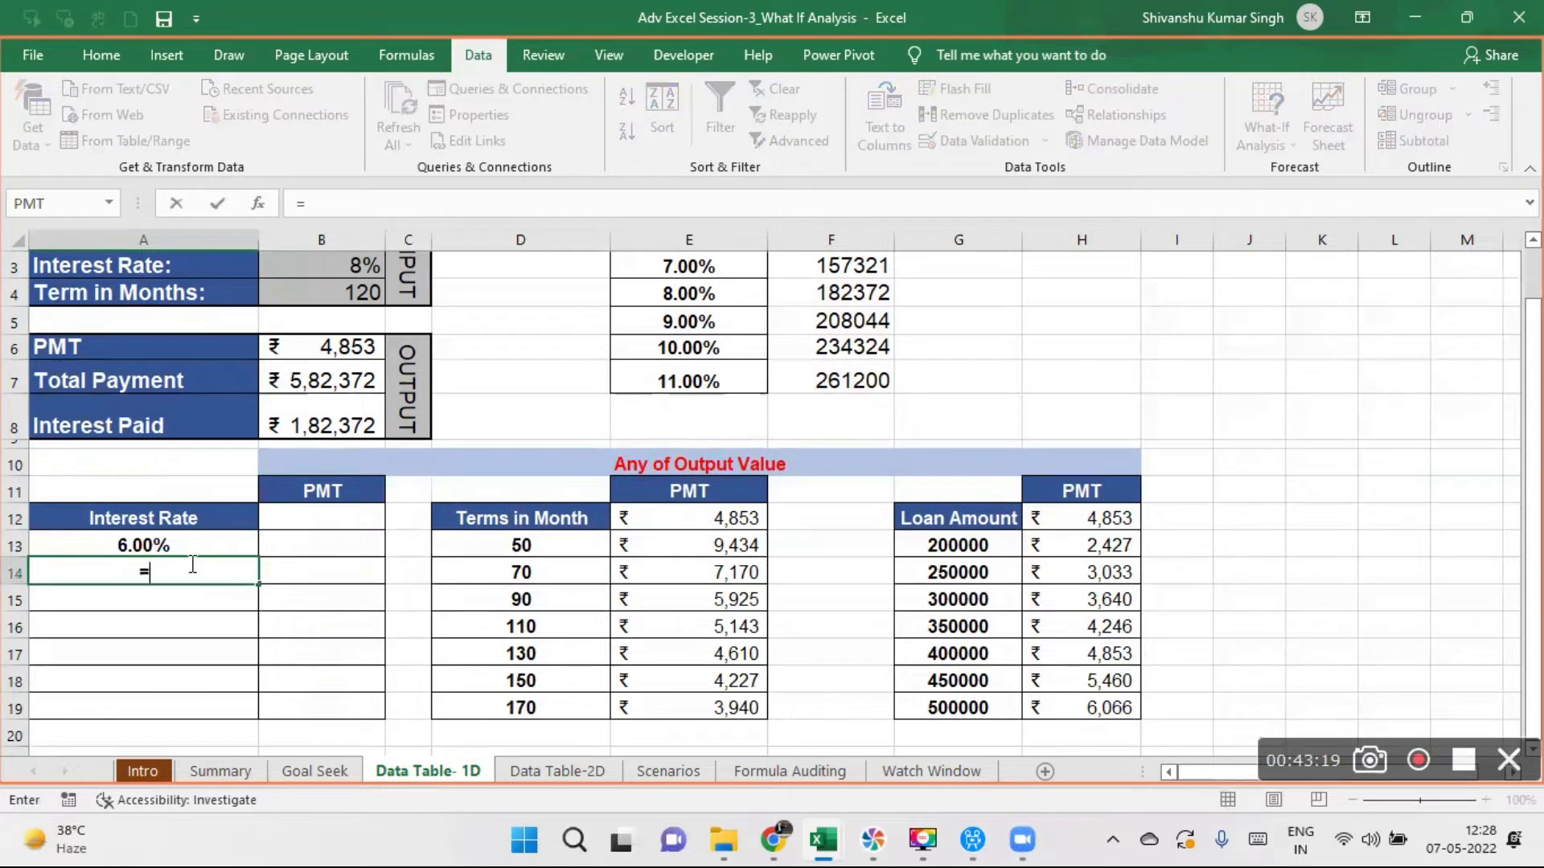
{"action": "left_click", "coordinate": [112, 546]}
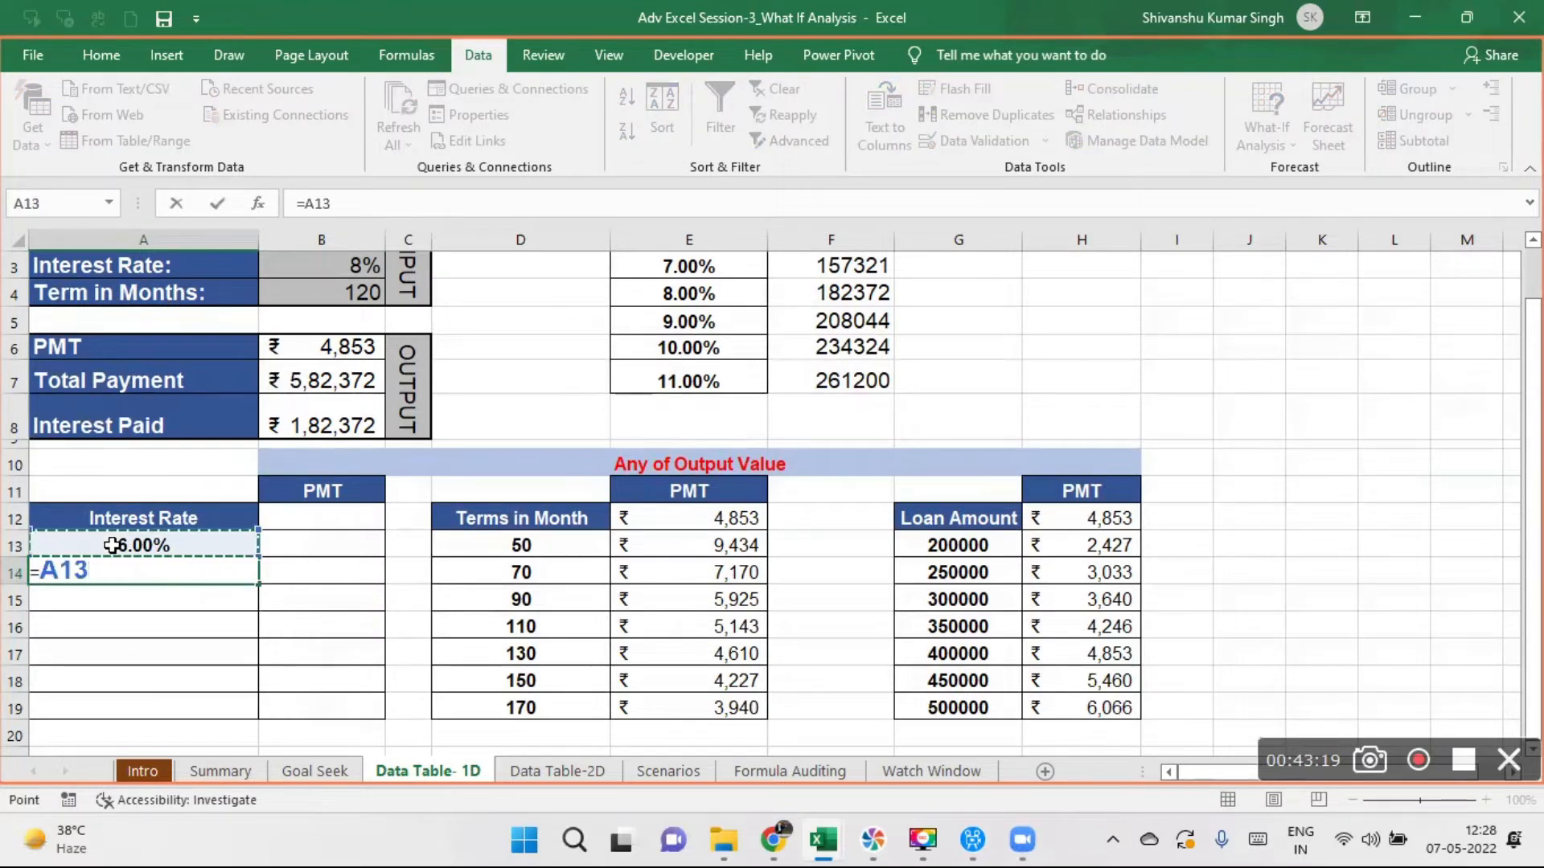
{"action": "type", "text": "+"}
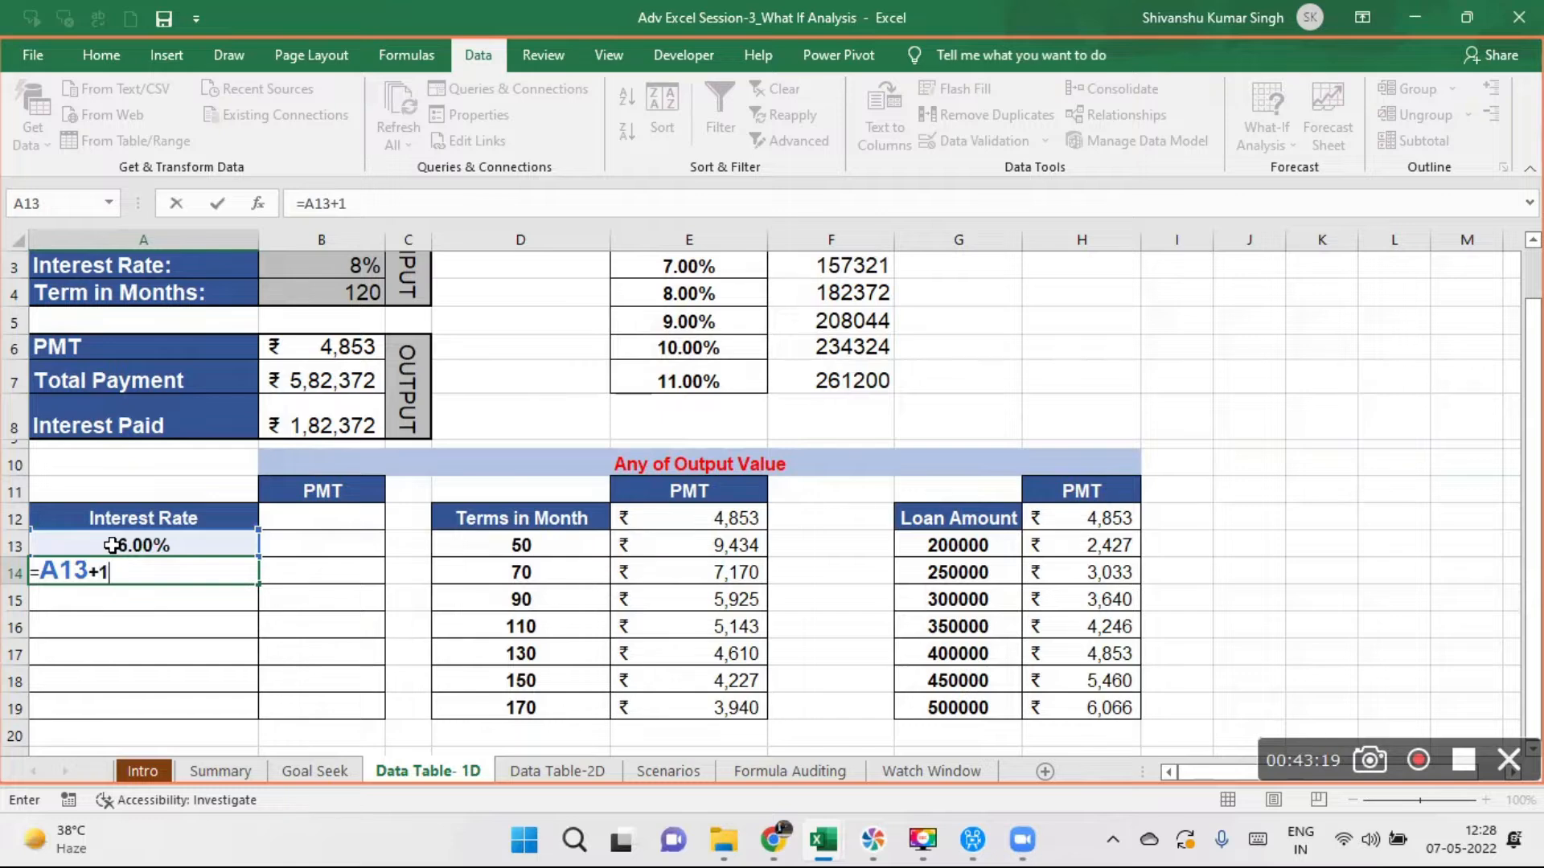
{"action": "type", "text": "1"}
{"action": "key", "text": "Return"}
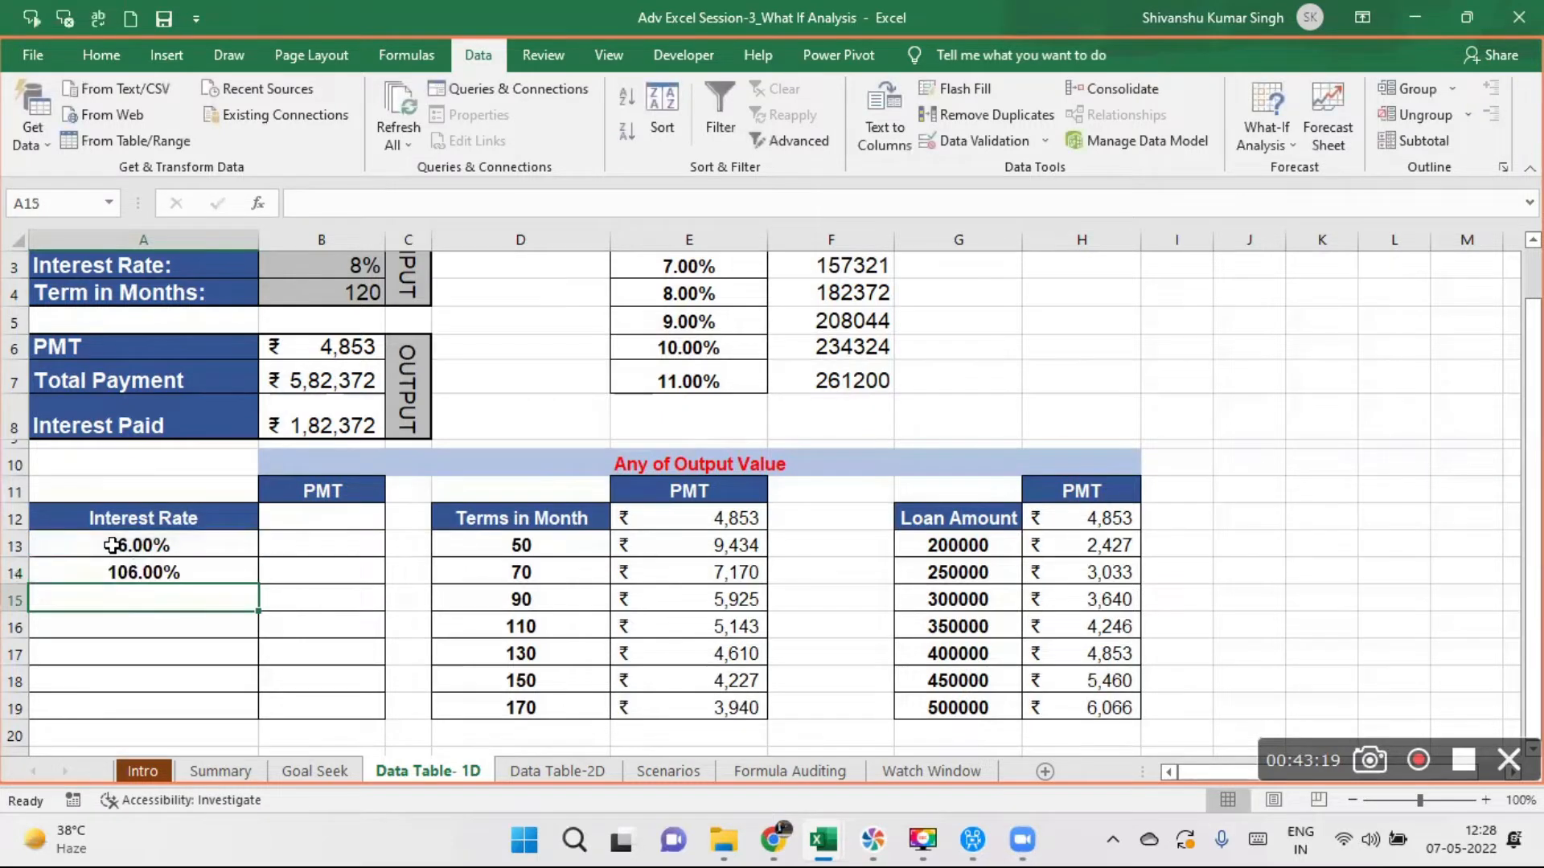
- Change the A14 formula to =A13+0.01 and fill it down through A19
{"action": "left_click", "coordinate": [166, 570]}
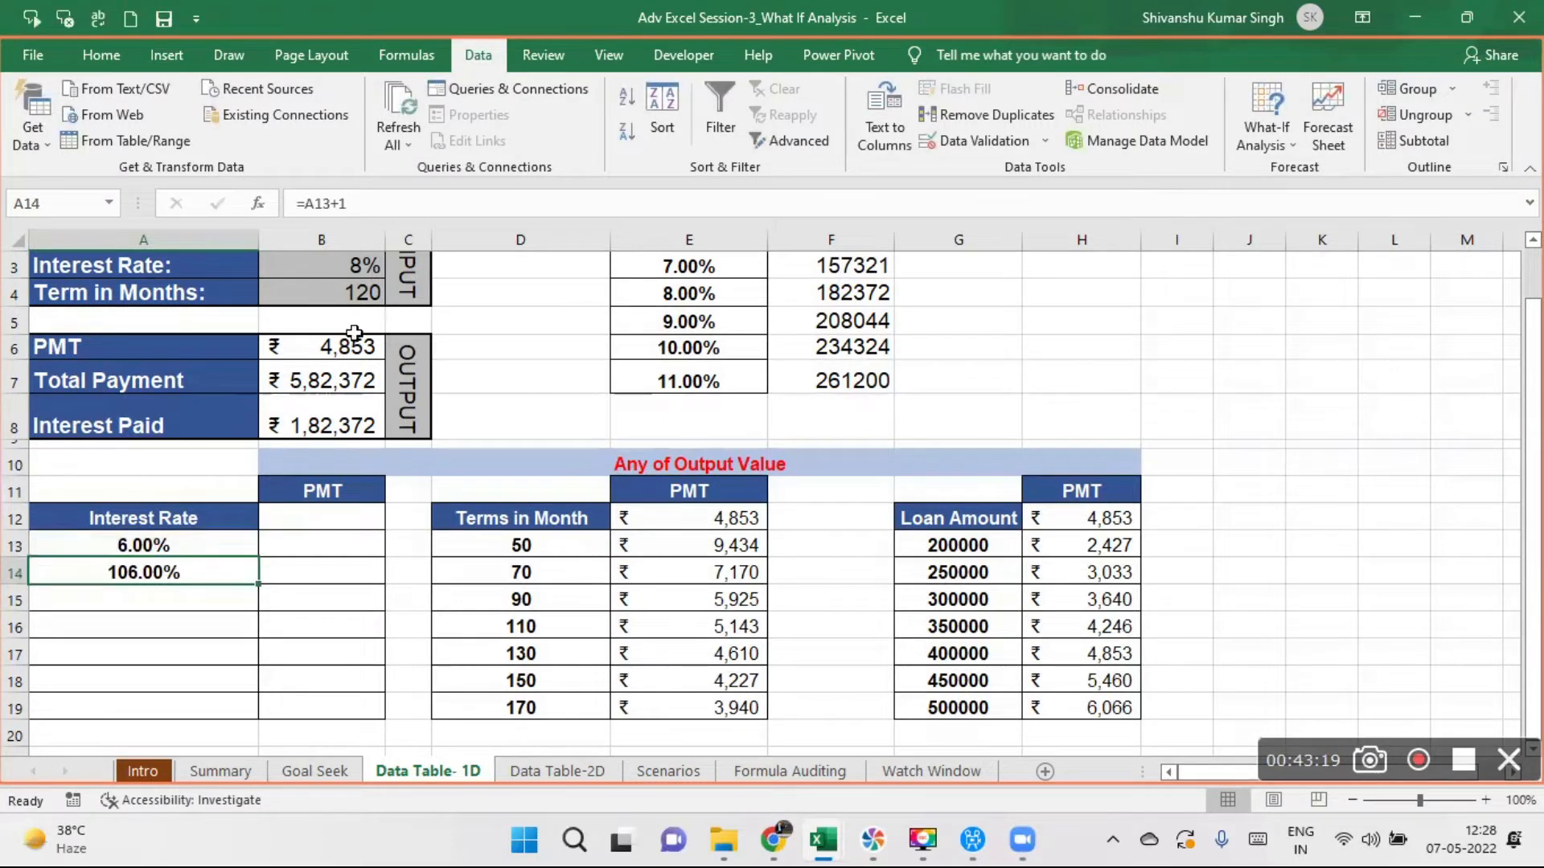
{"action": "left_click", "coordinate": [351, 204]}
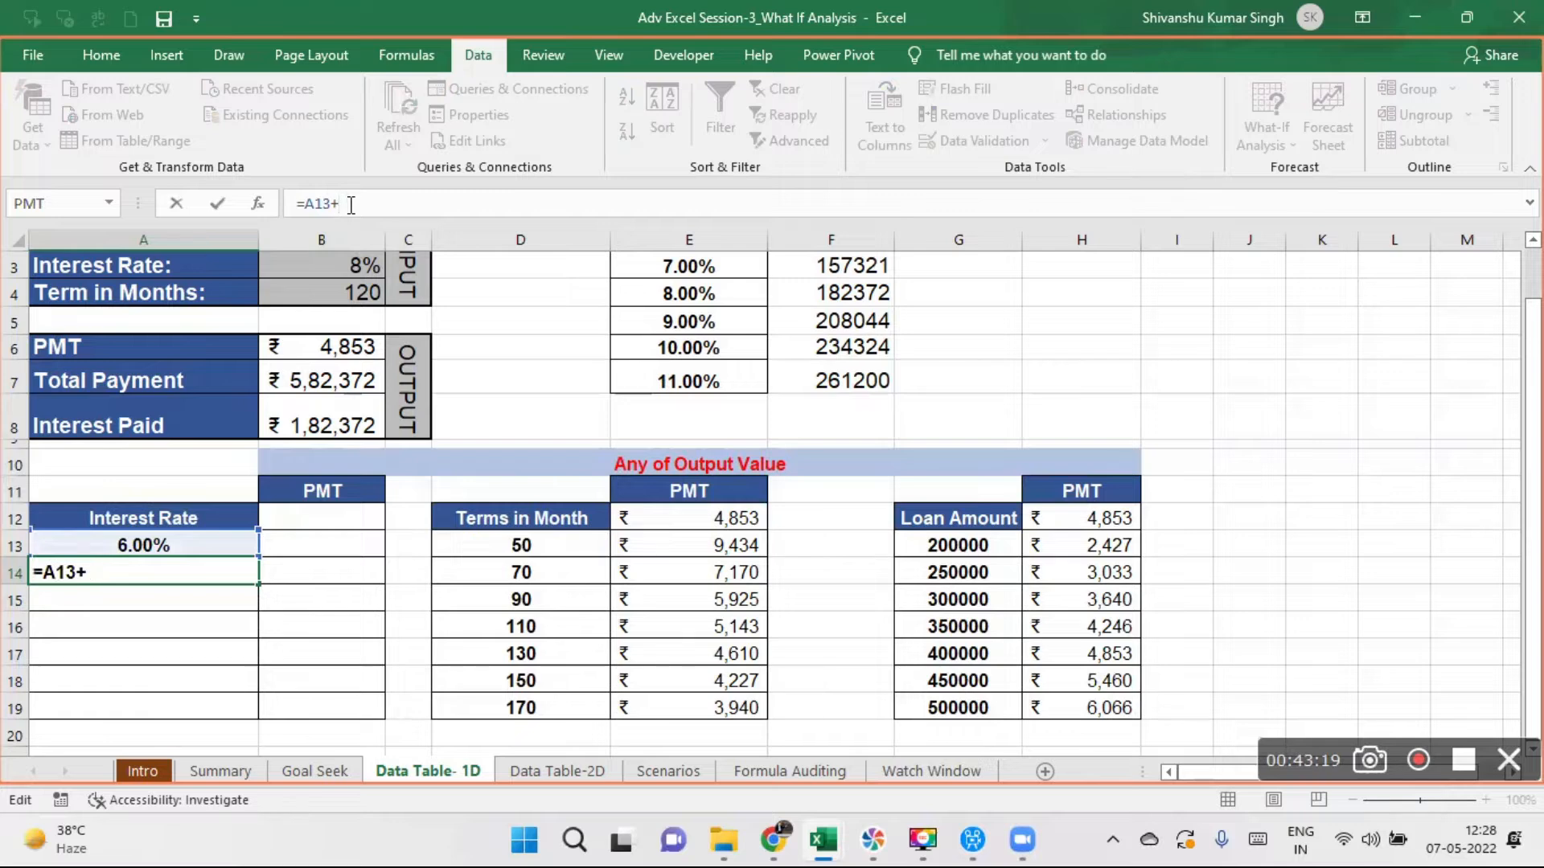
{"action": "key", "text": "Return"}
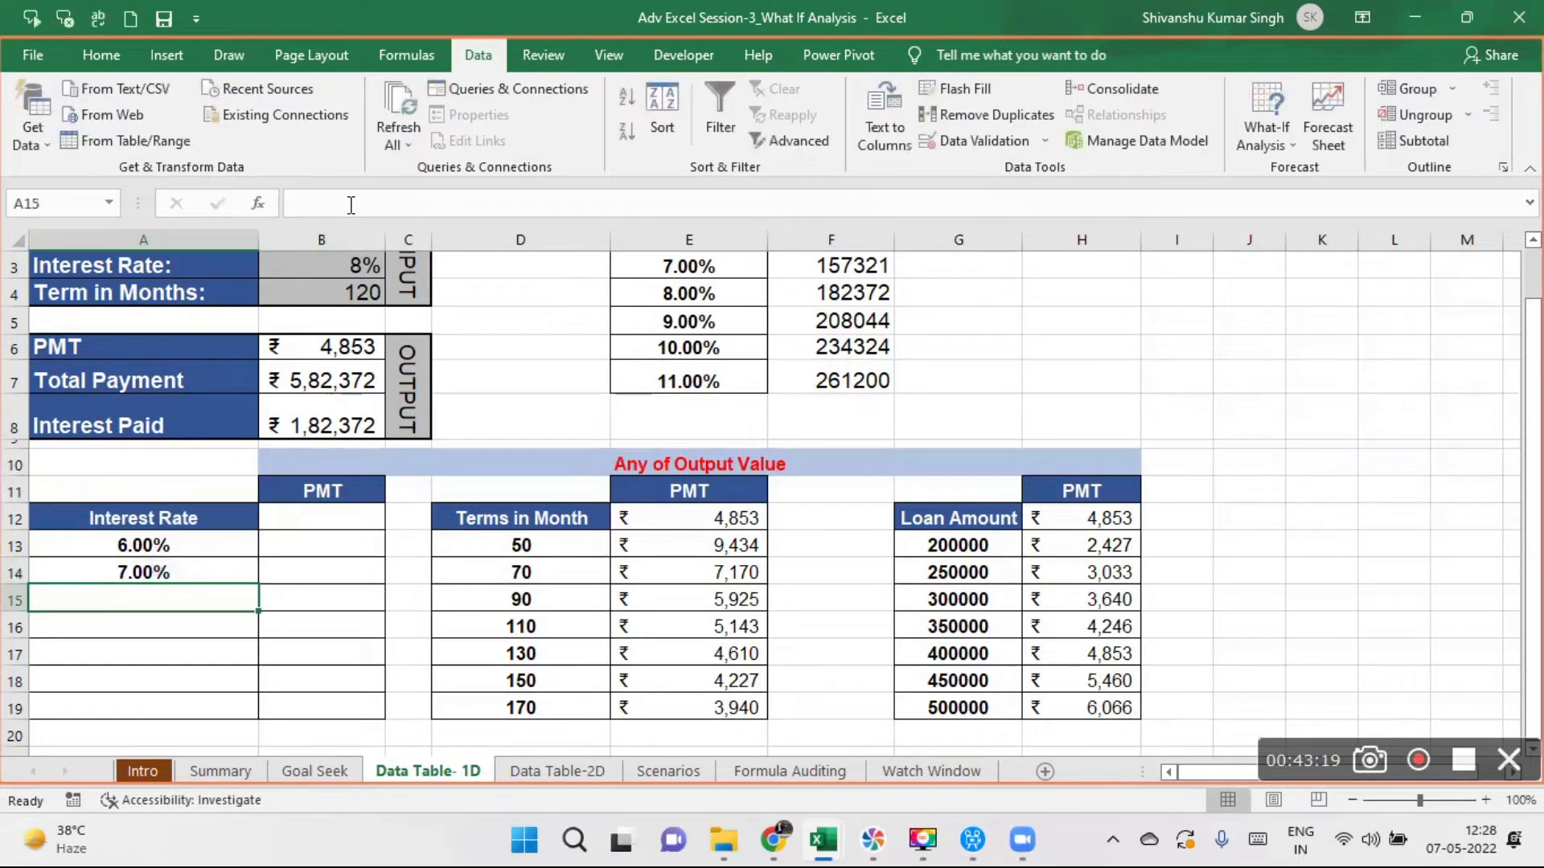
{"action": "left_click", "coordinate": [169, 565]}
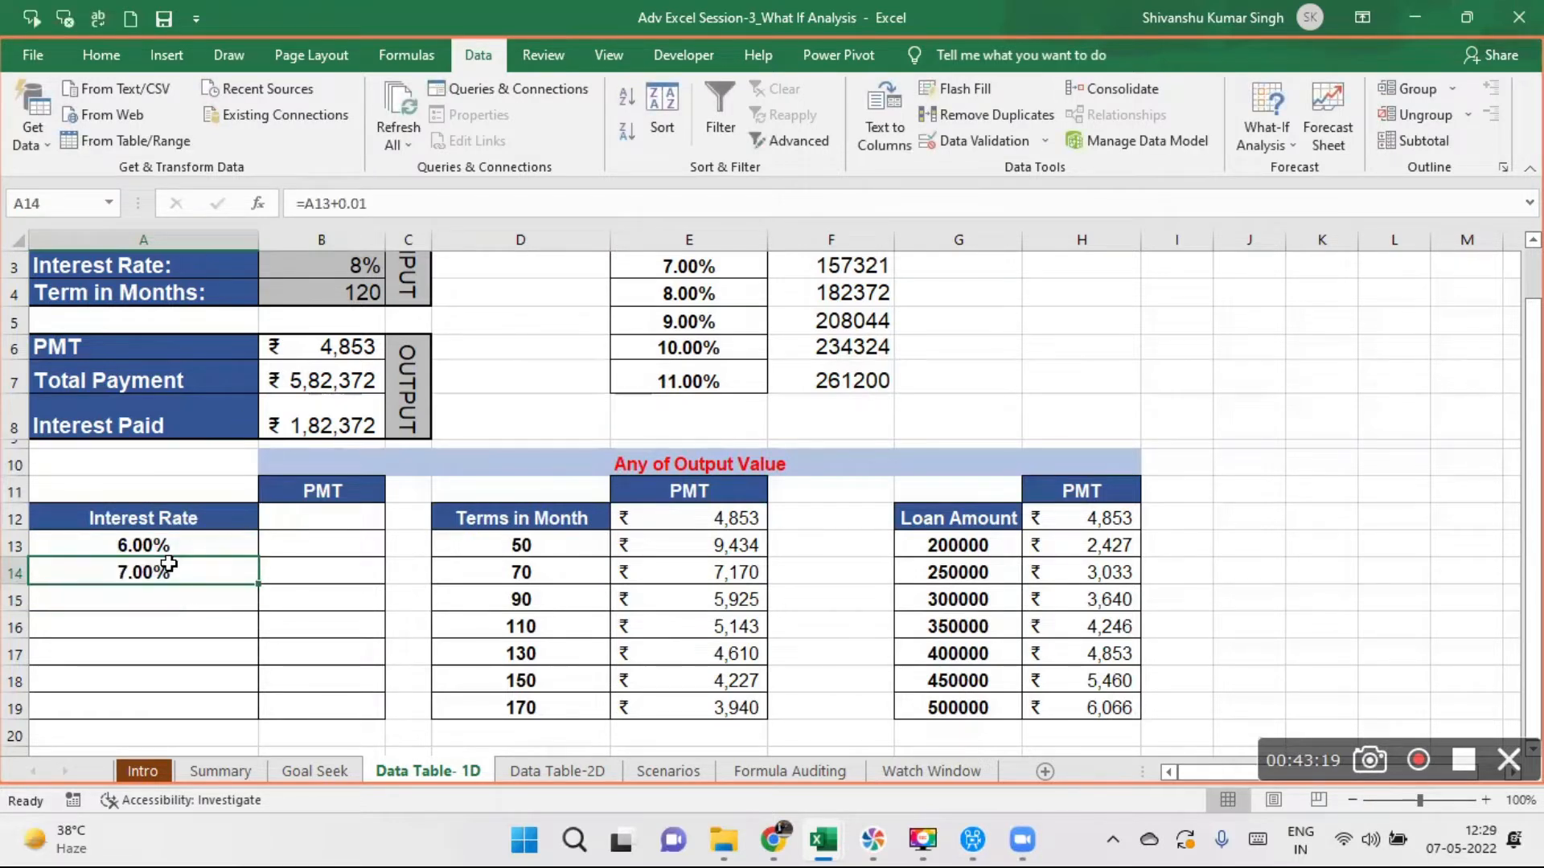
{"action": "left_click_drag", "start_coordinate": [259, 585], "coordinate": [256, 716]}
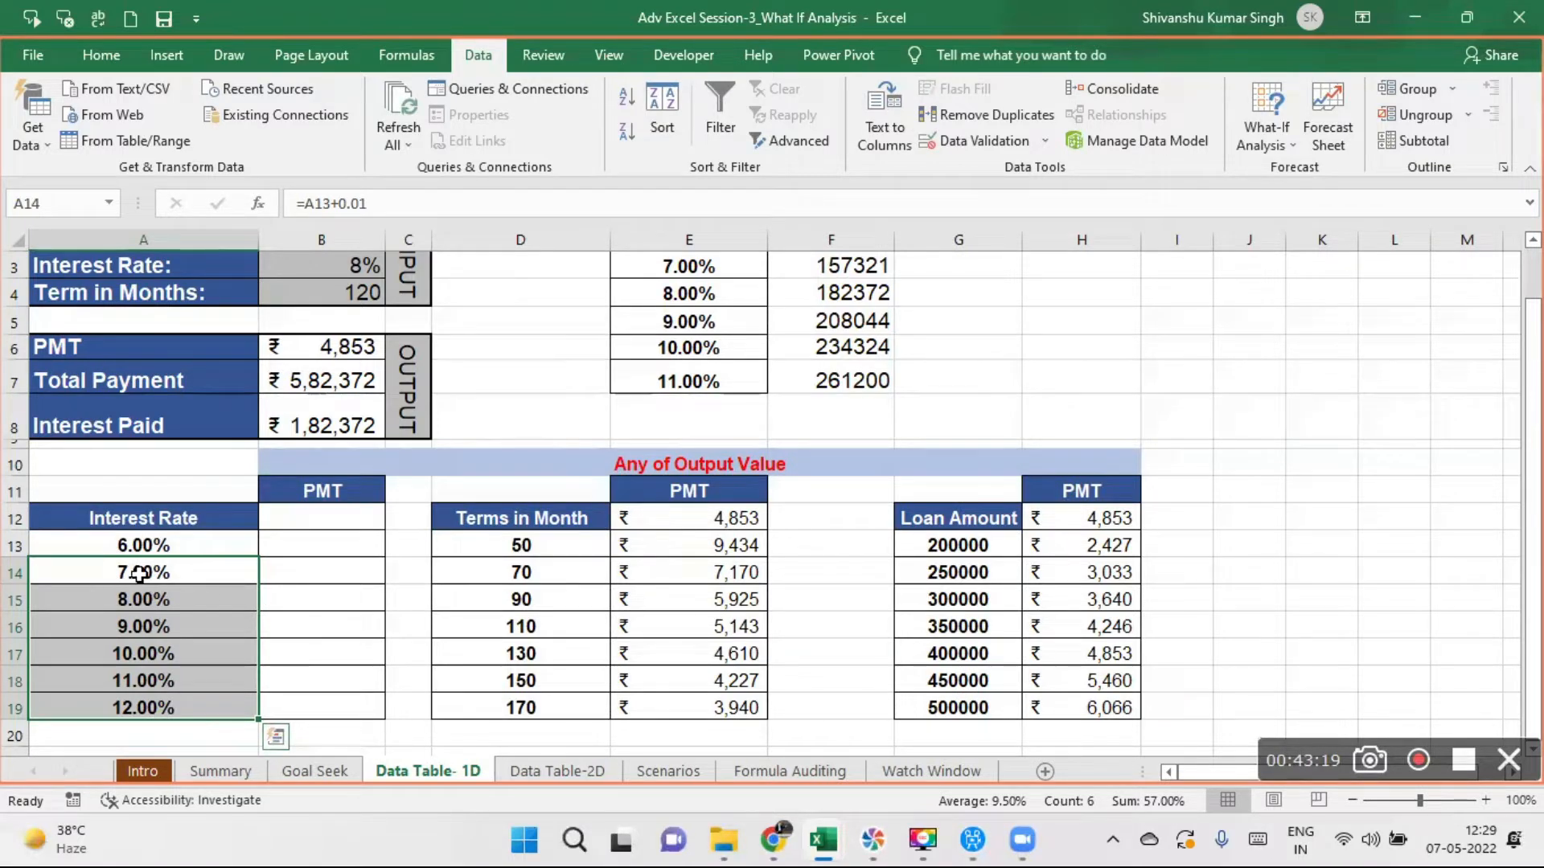
- Clear all the rates in A13:A19 of the Interest Rate column
{"action": "left_click_drag", "start_coordinate": [191, 541], "coordinate": [192, 702]}
{"action": "key", "text": "Delete"}
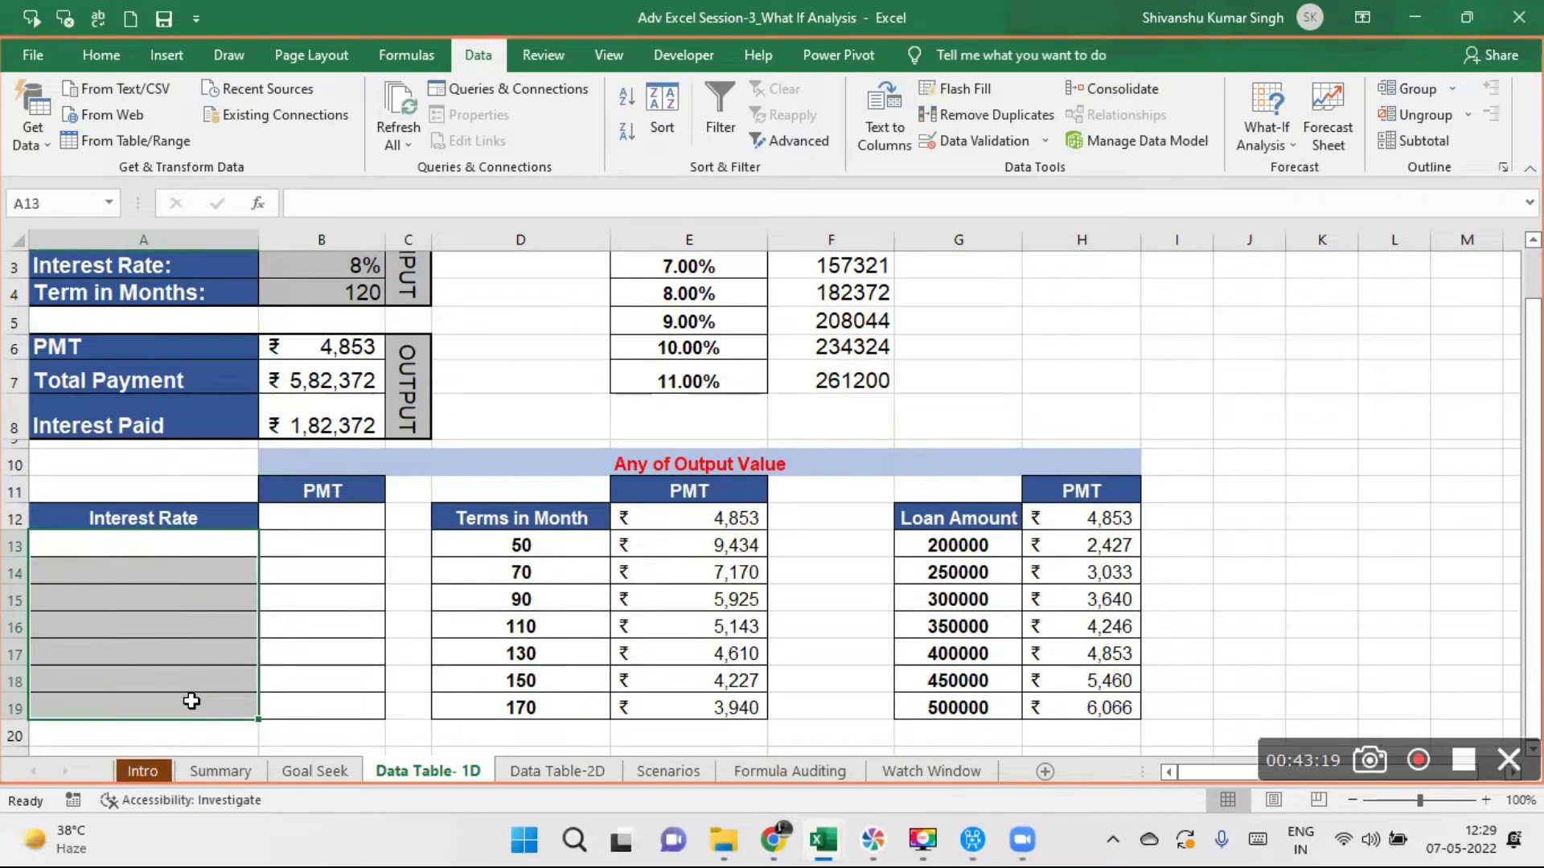
- Enter 6% as the starting rate in A13, under the Interest Rate heading
{"action": "left_click", "coordinate": [121, 548]}
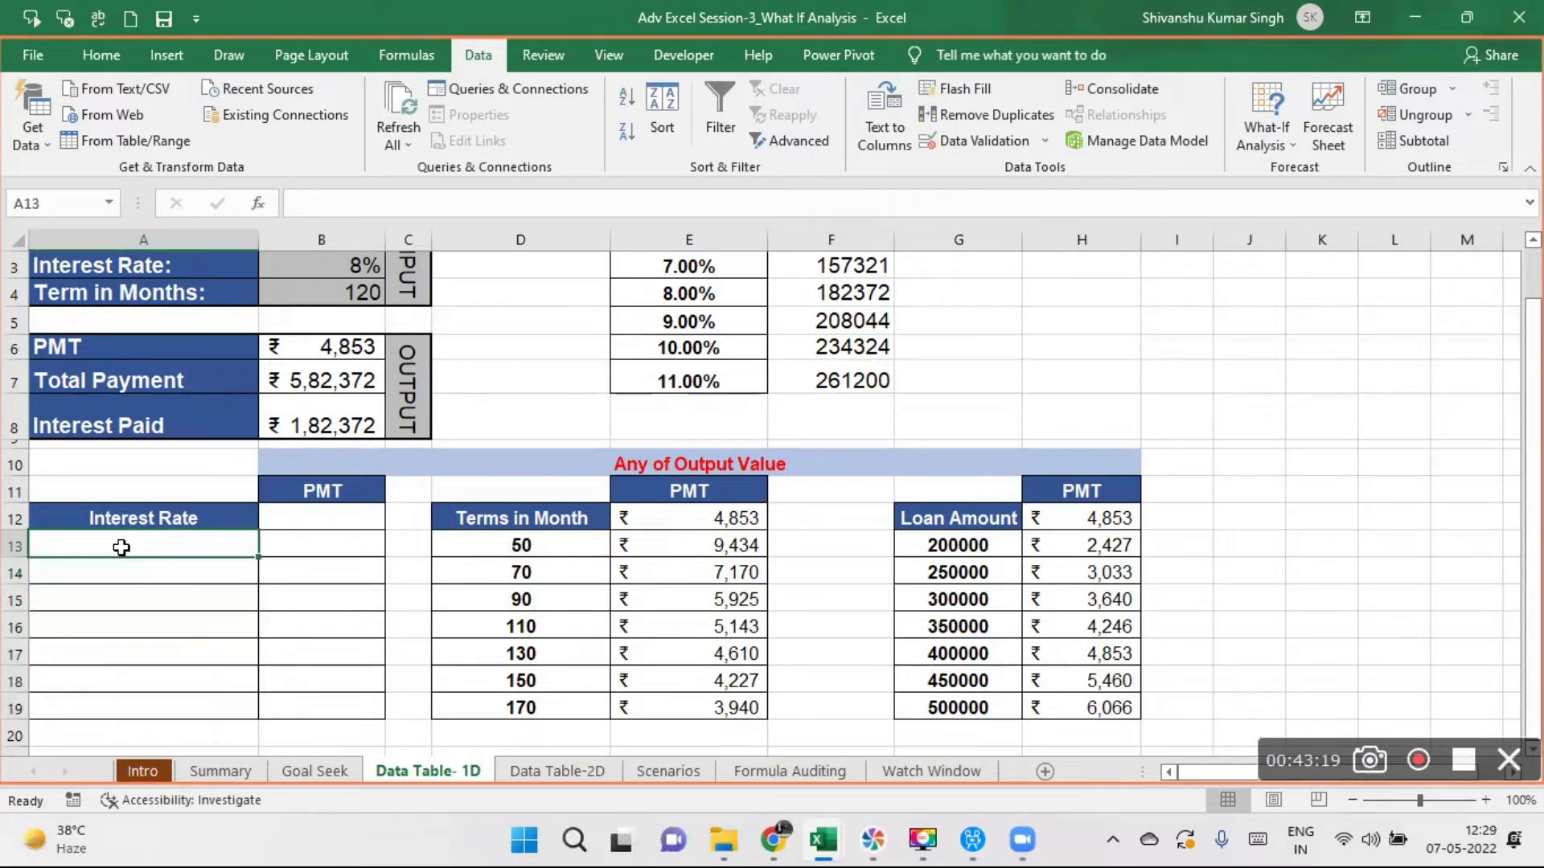
{"action": "type", "text": "6"}
{"action": "key", "text": "Return"}
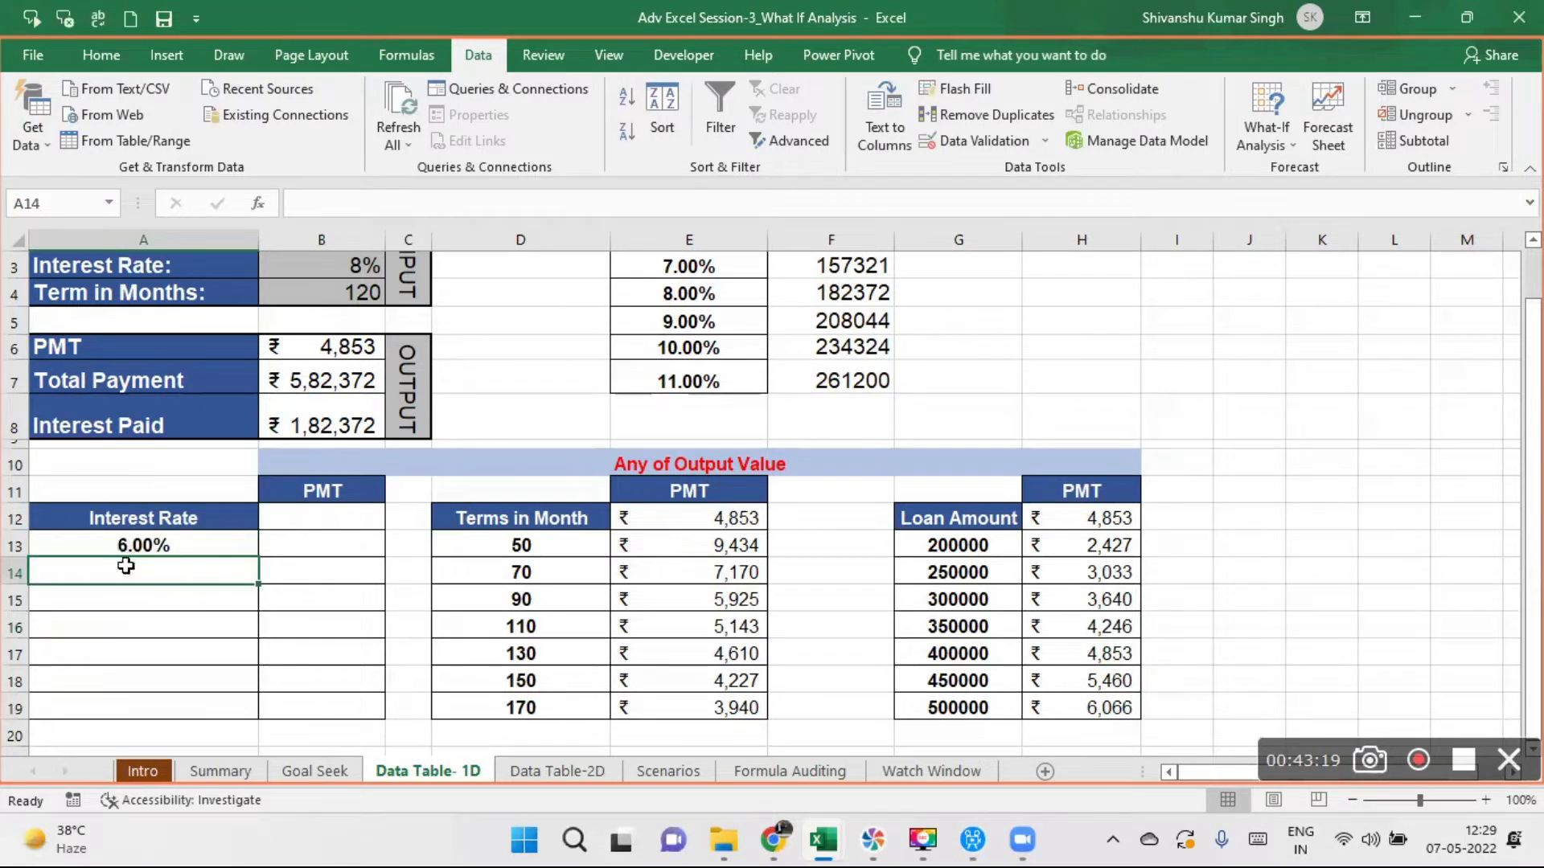
- Build the remaining rates with the formula =A13+.01 in A14, filled down through A19
{"action": "type", "text": "="}
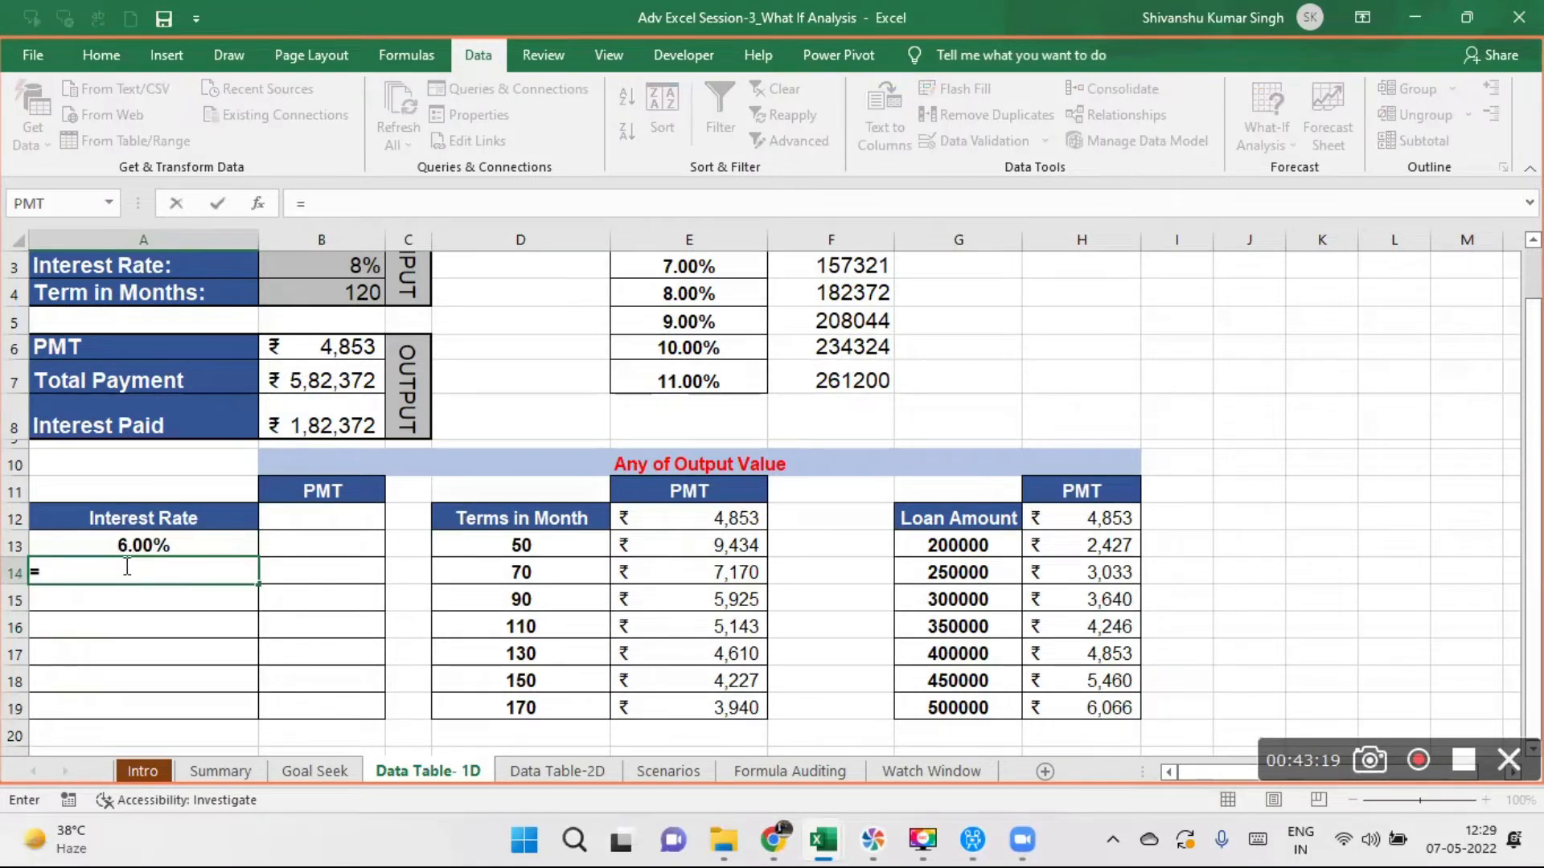
{"action": "left_click", "coordinate": [107, 541]}
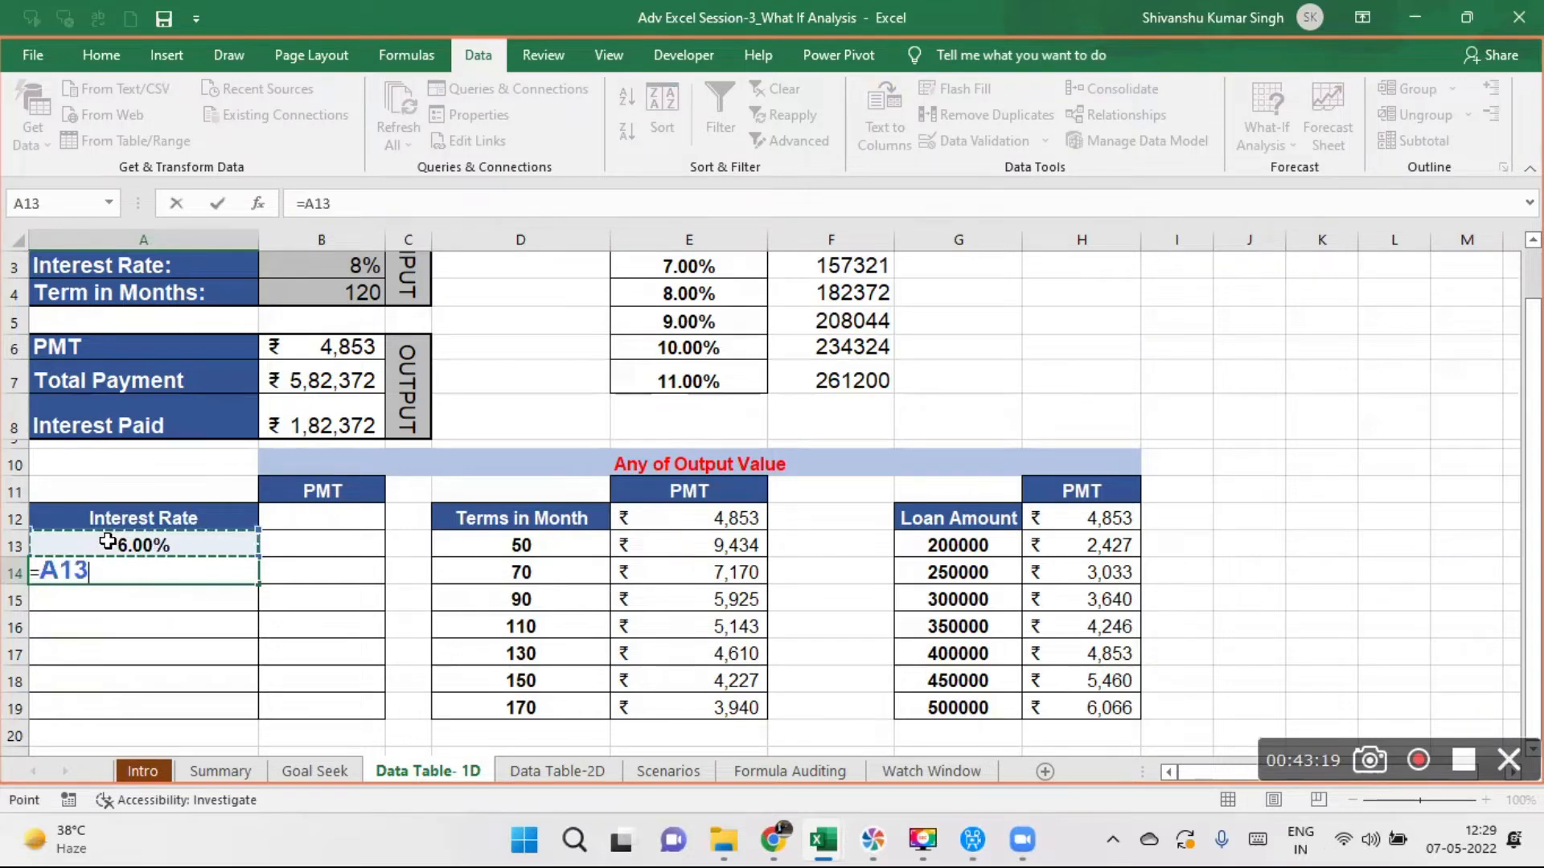
{"action": "type", "text": "+0"}
{"action": "type", "text": ".0"}
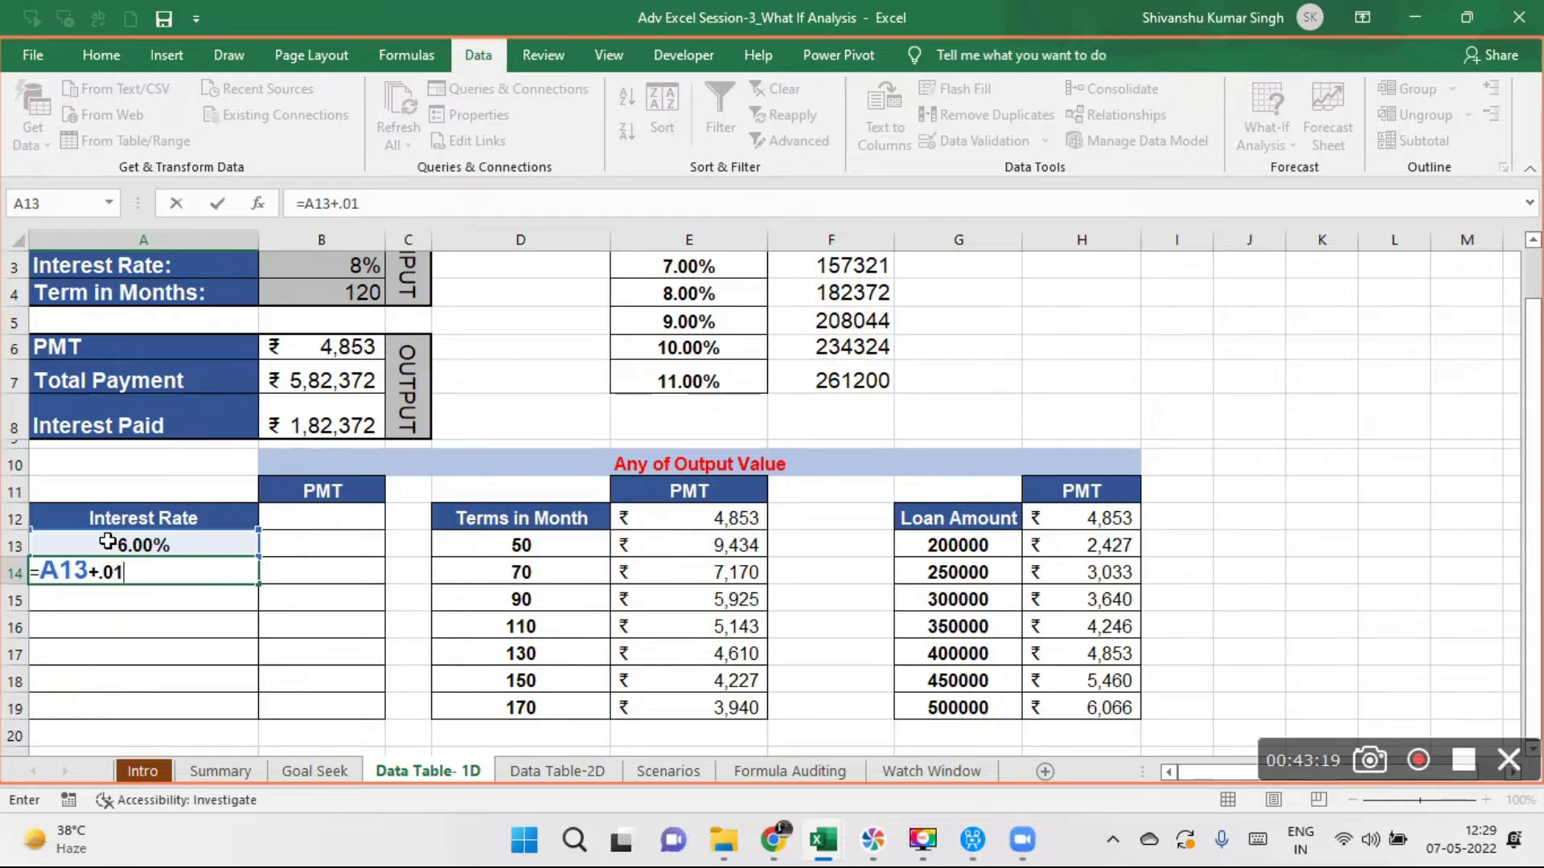
{"action": "type", "text": "1"}
{"action": "key", "text": "Return"}
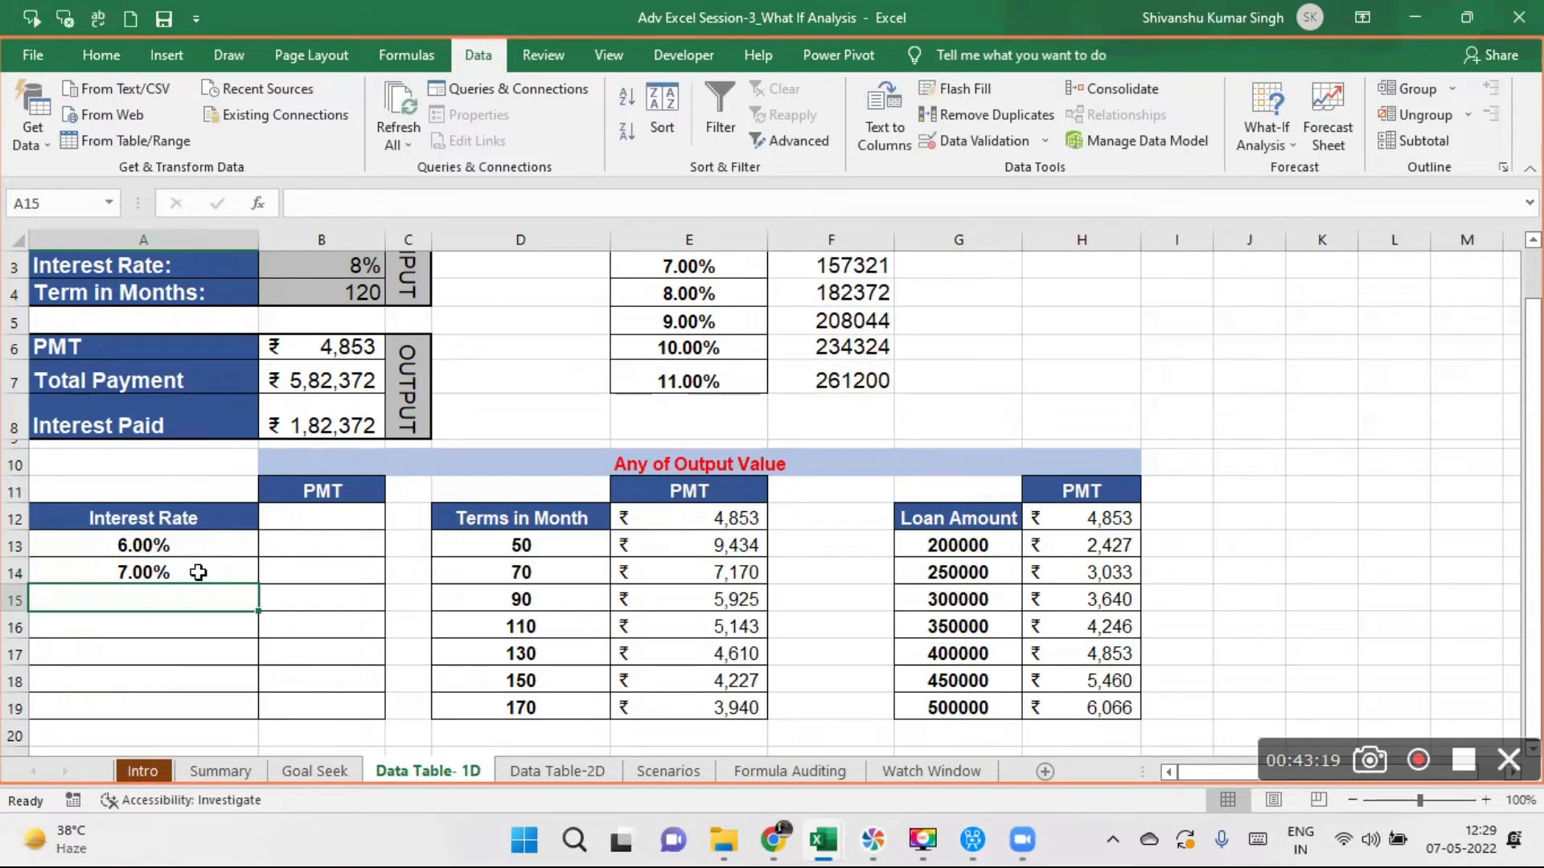
{"action": "left_click", "coordinate": [236, 580]}
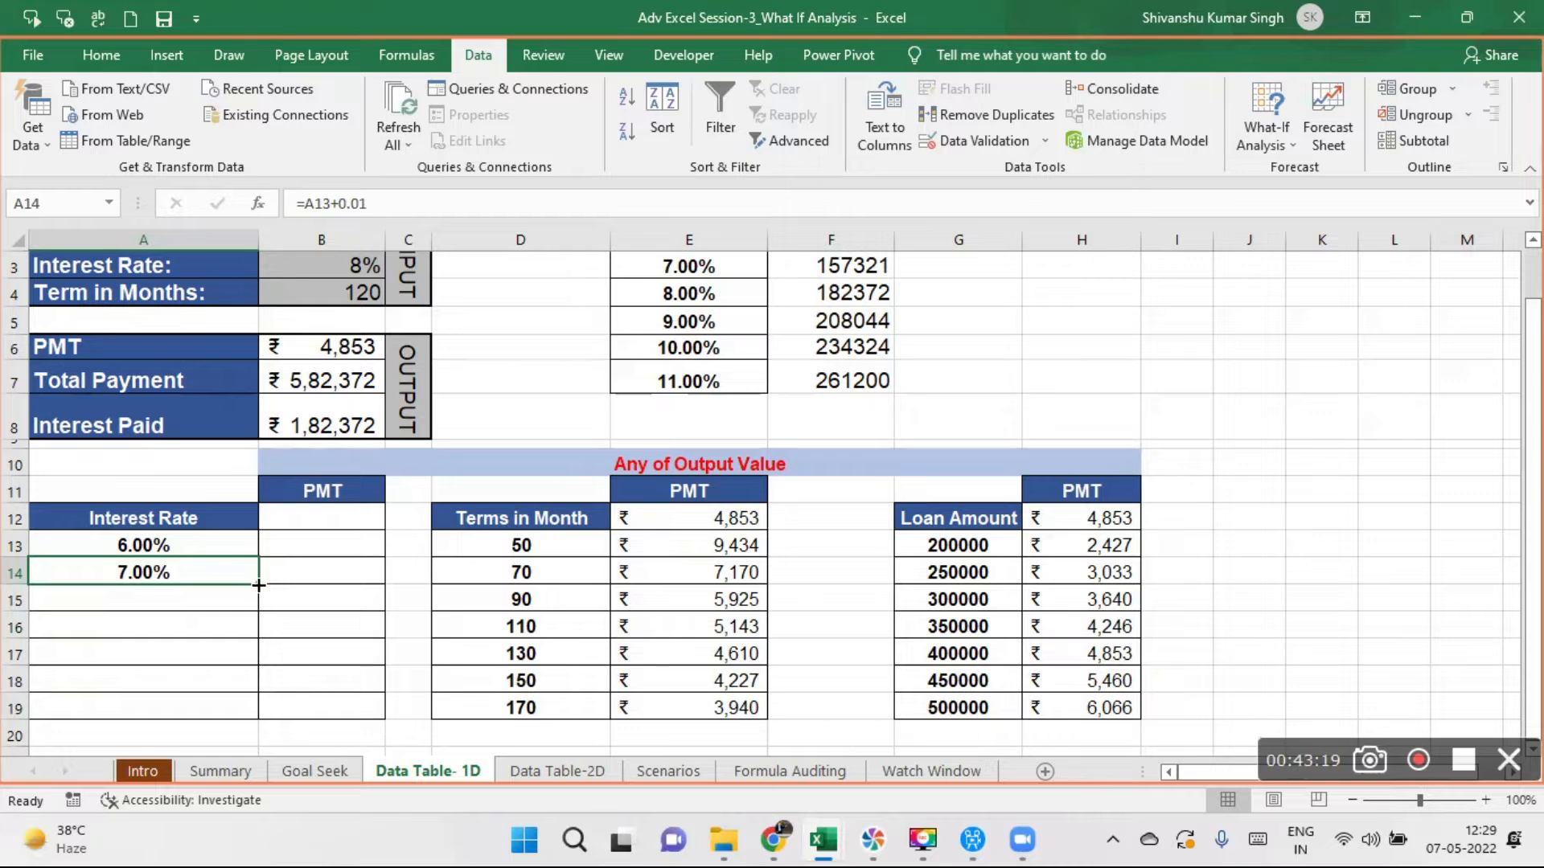
{"action": "left_click_drag", "start_coordinate": [256, 585], "coordinate": [249, 709]}
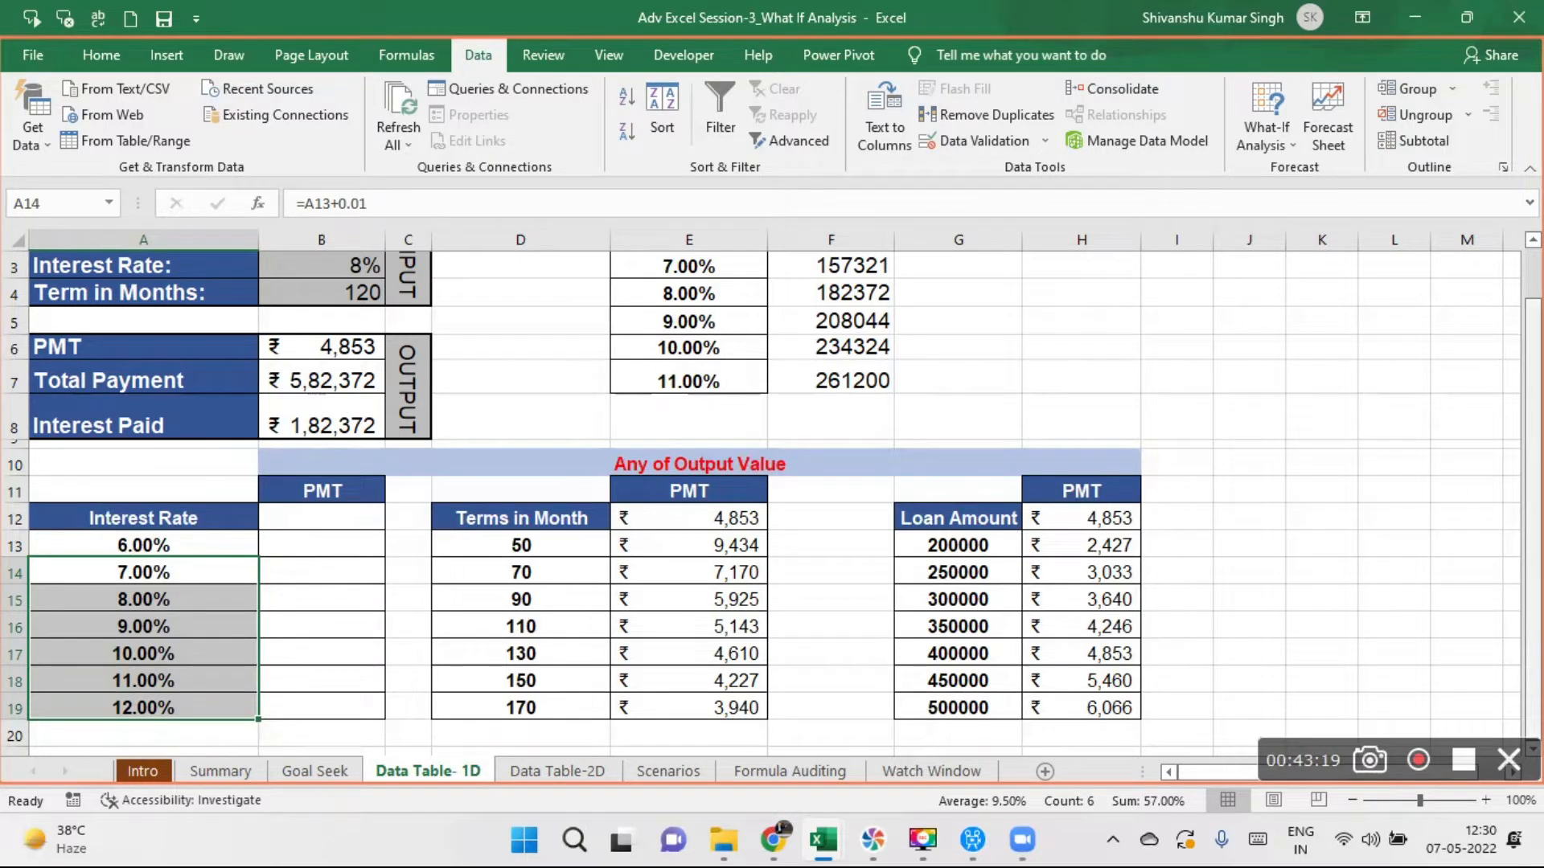
- Link B12, below the PMT heading of the Interest Rate table, to the loan's PMT output with =B6
{"action": "left_click_drag", "start_coordinate": [1533, 431], "coordinate": [1534, 376]}
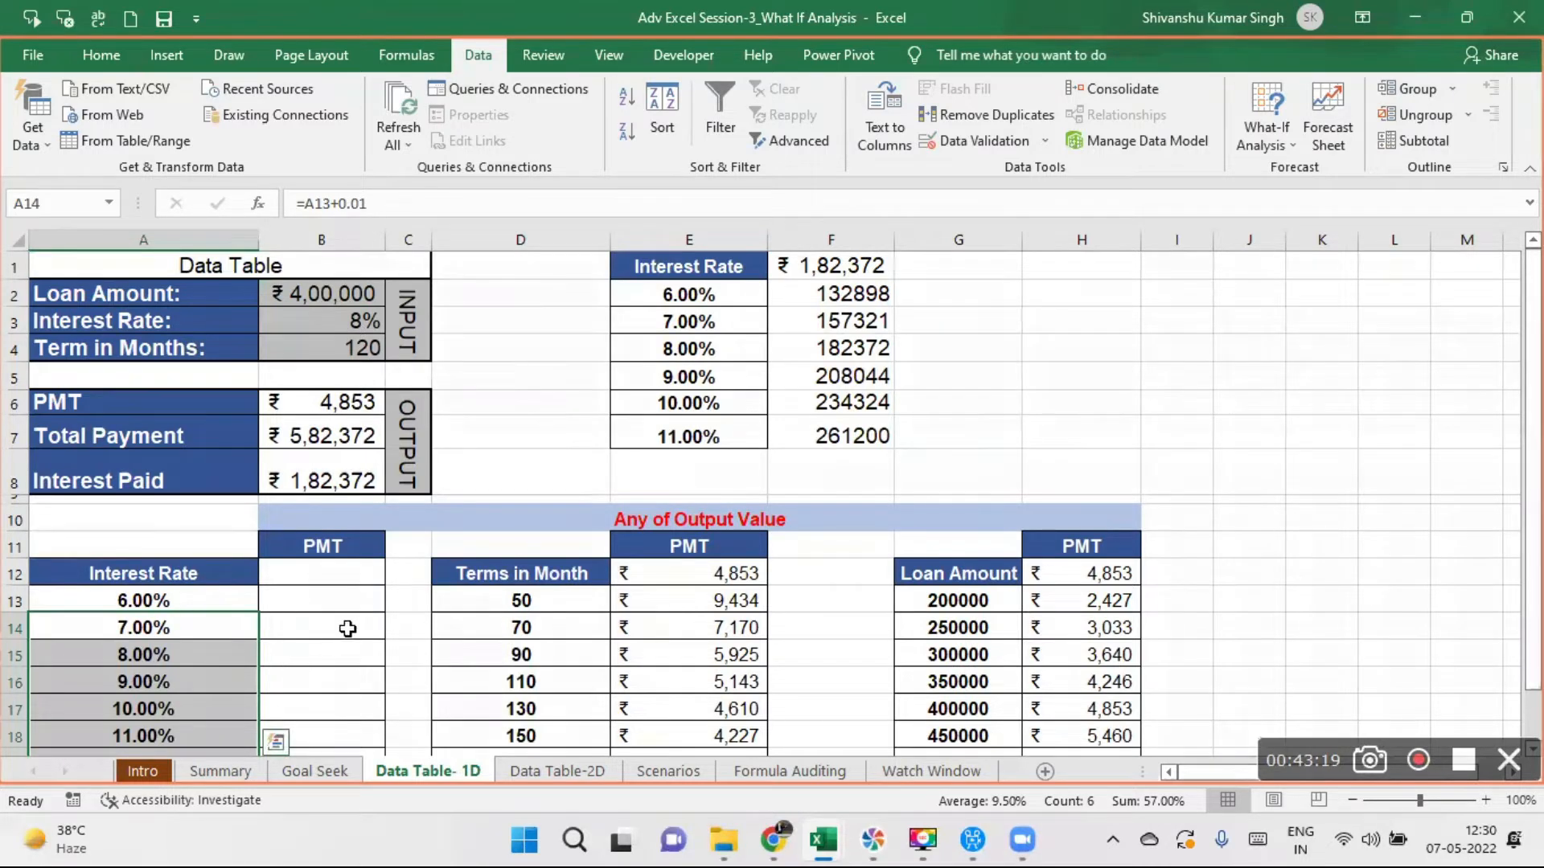
{"action": "left_click", "coordinate": [318, 577]}
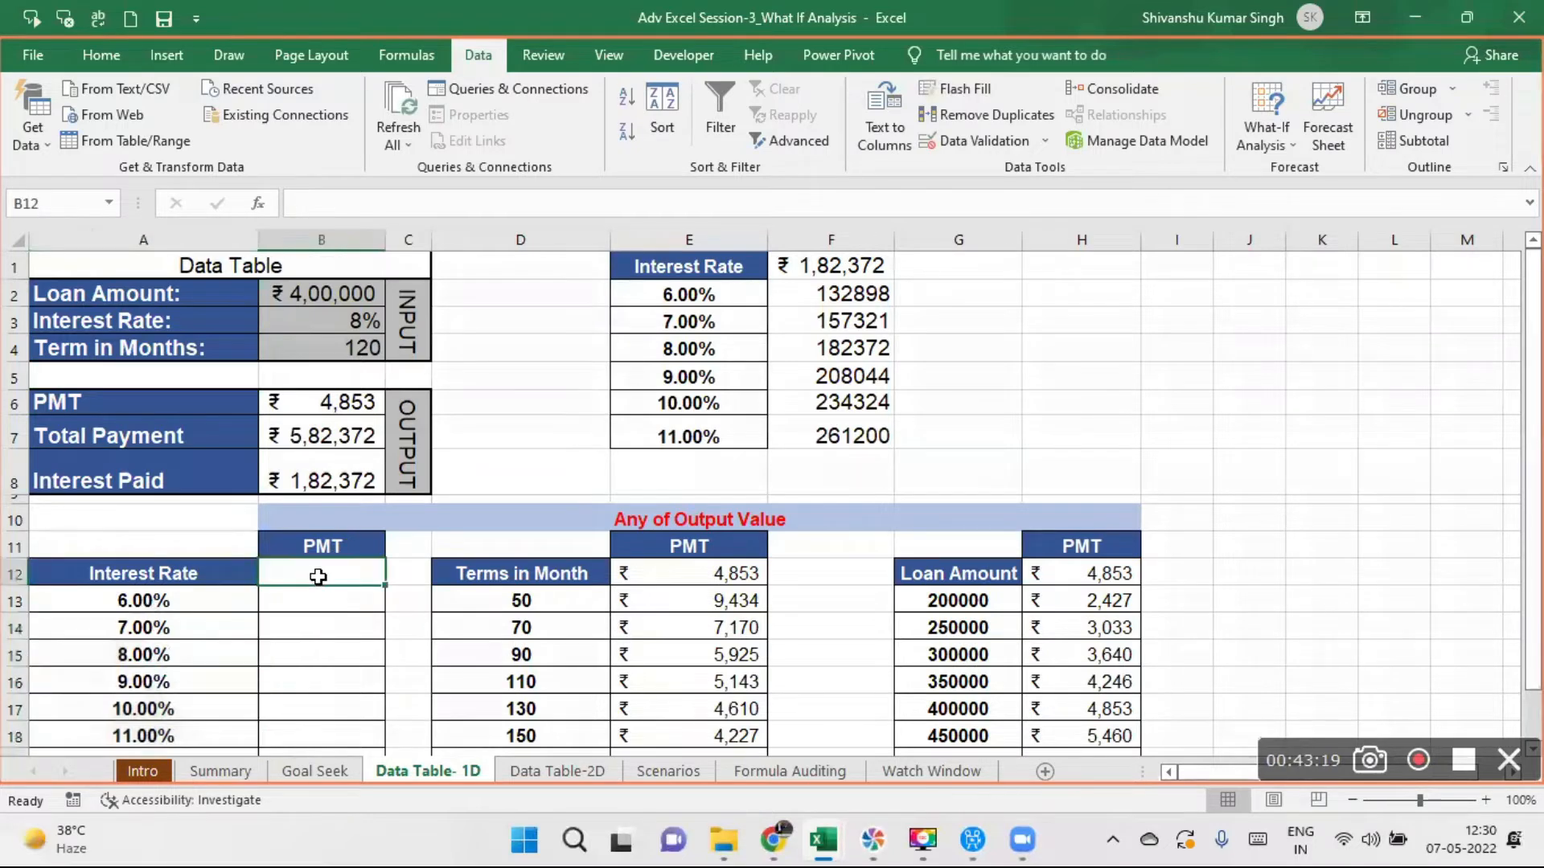
{"action": "type", "text": "="}
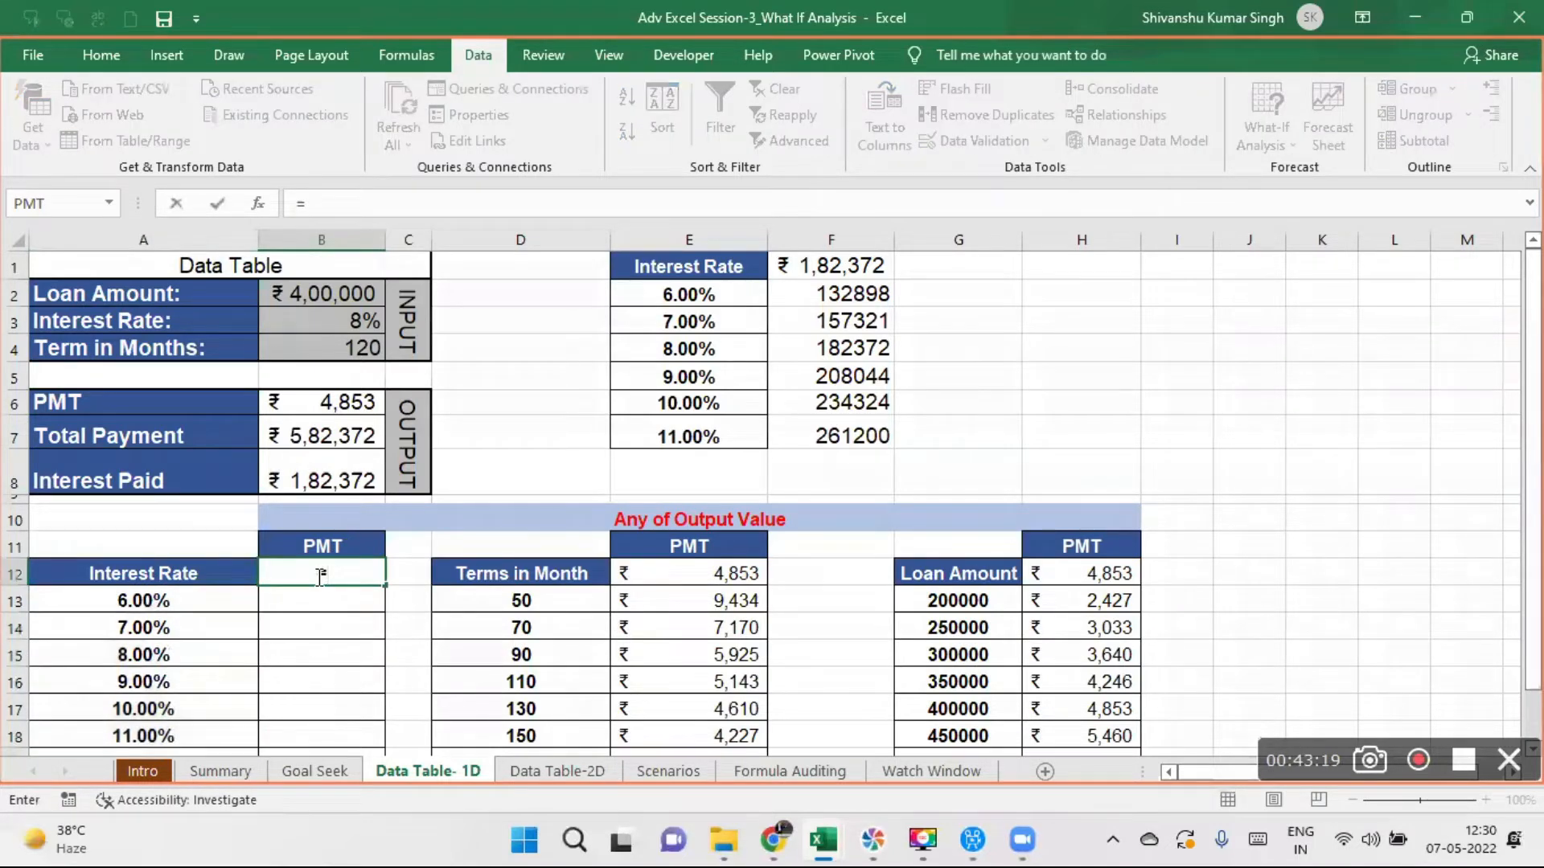
{"action": "left_click", "coordinate": [302, 403]}
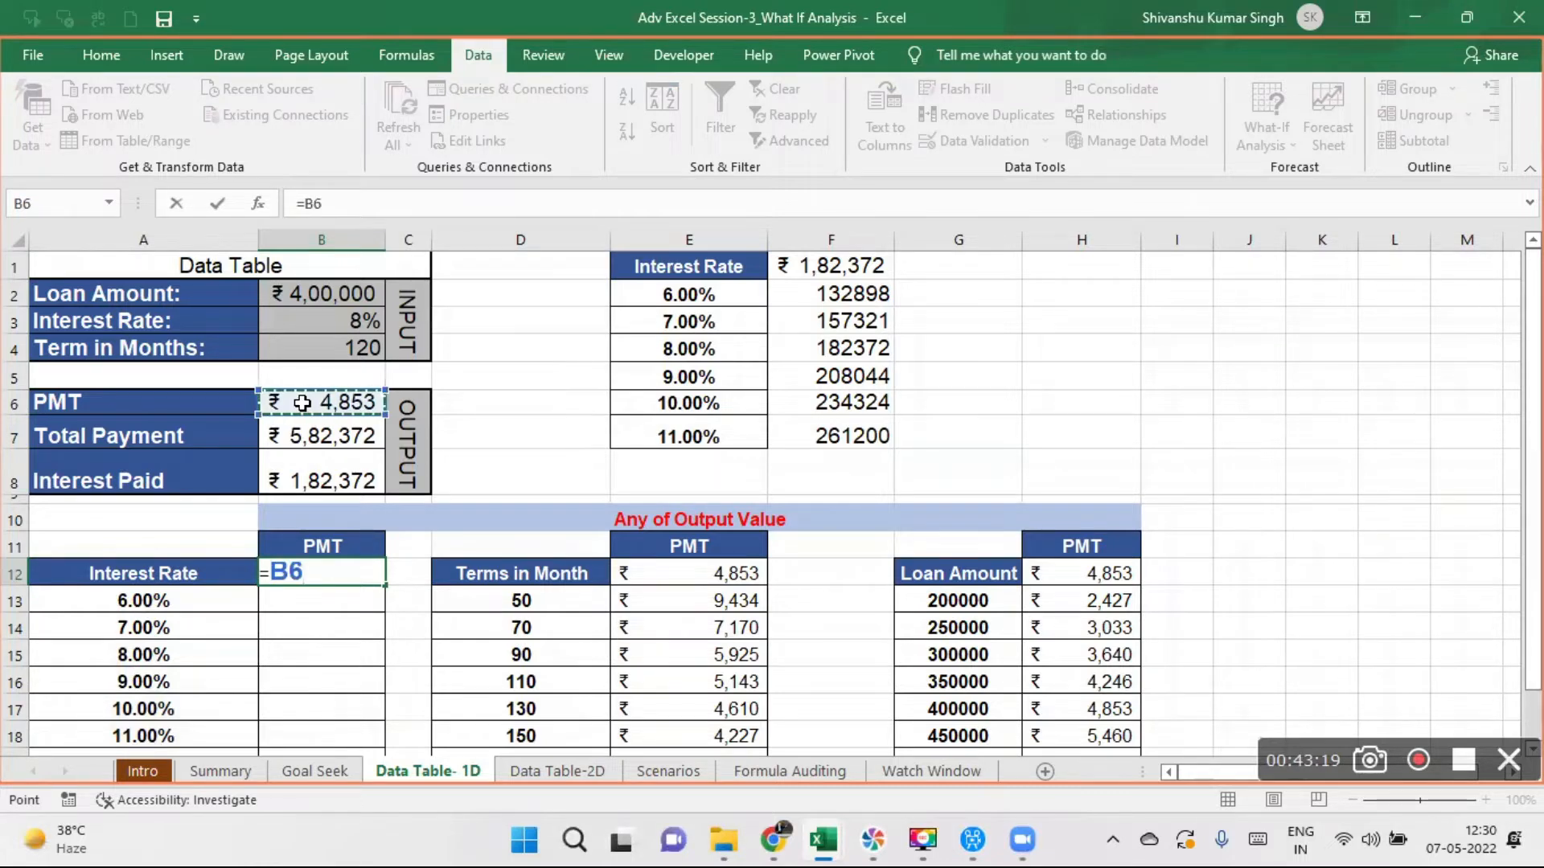
{"action": "key", "text": "Return"}
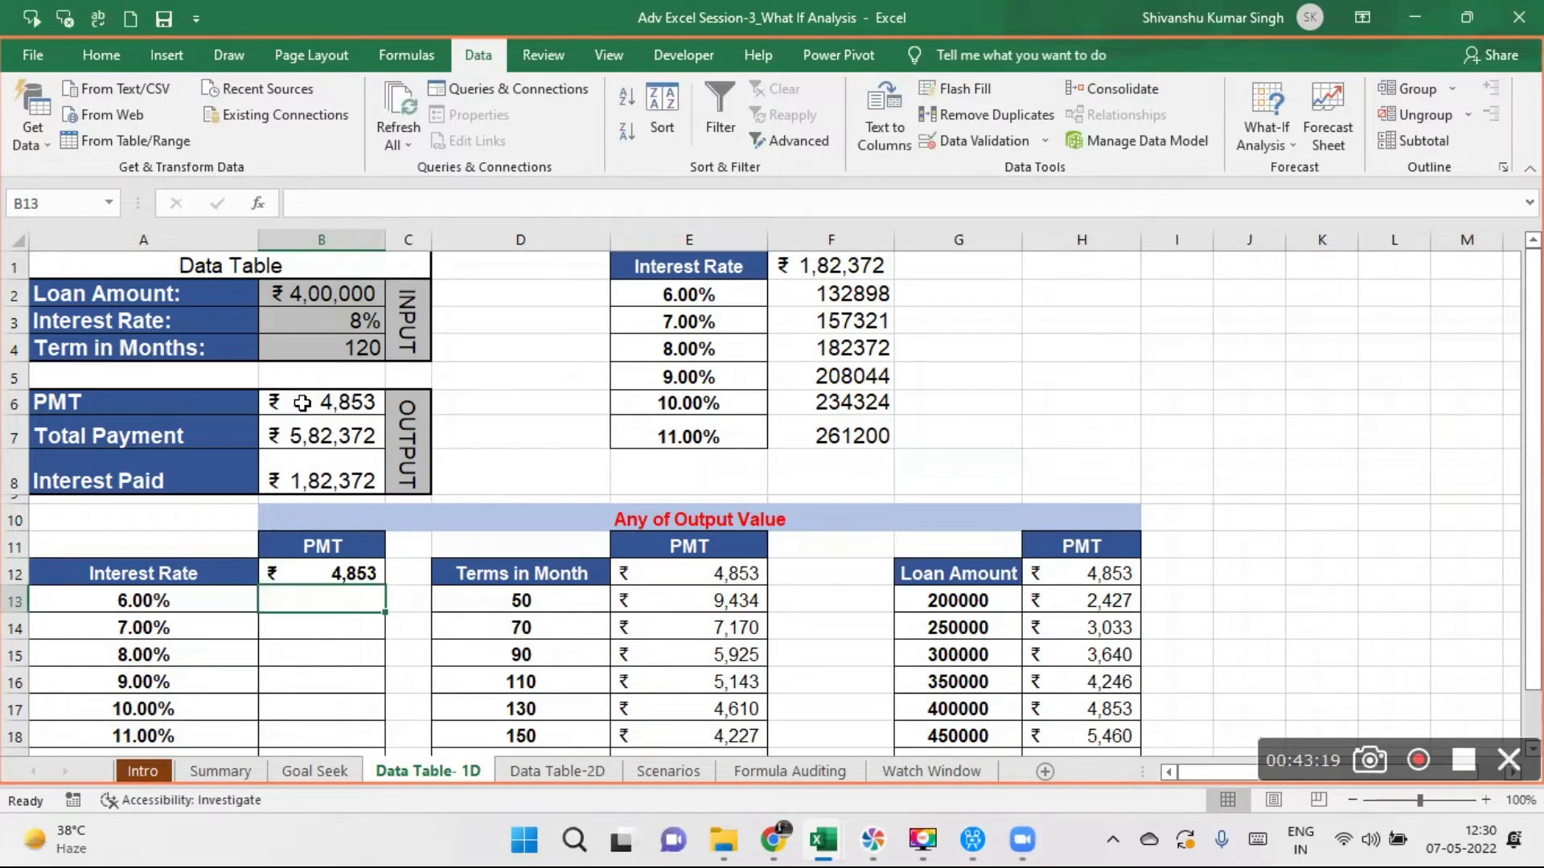
{"action": "left_click", "coordinate": [315, 574]}
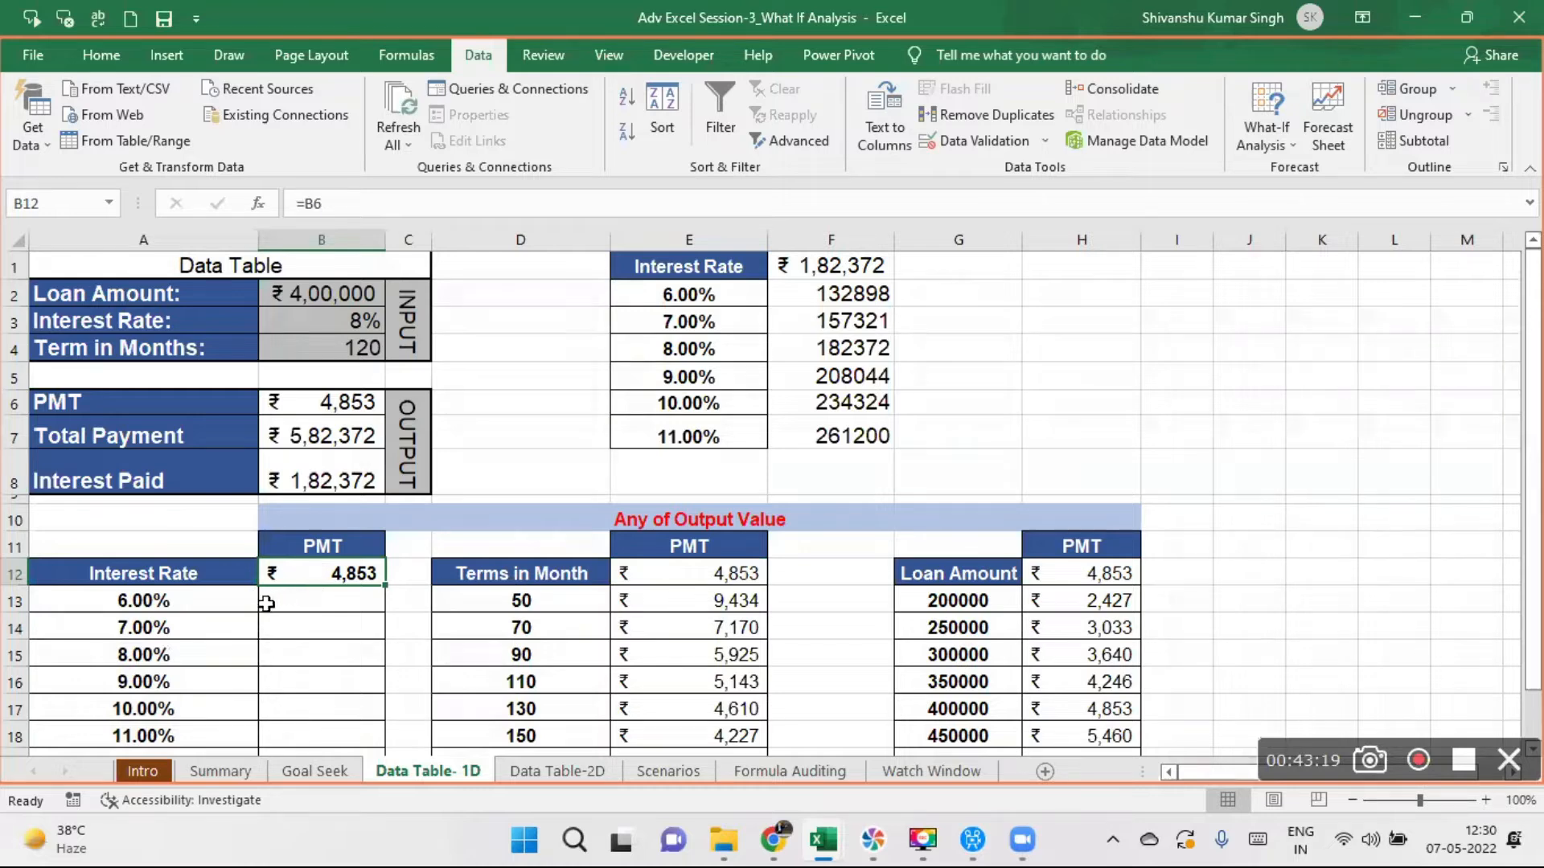
- Fill the Interest Rate table A12:B19 with PMT results using a what-if data table whose column input cell is B3
{"action": "left_click_drag", "start_coordinate": [176, 573], "coordinate": [347, 701]}
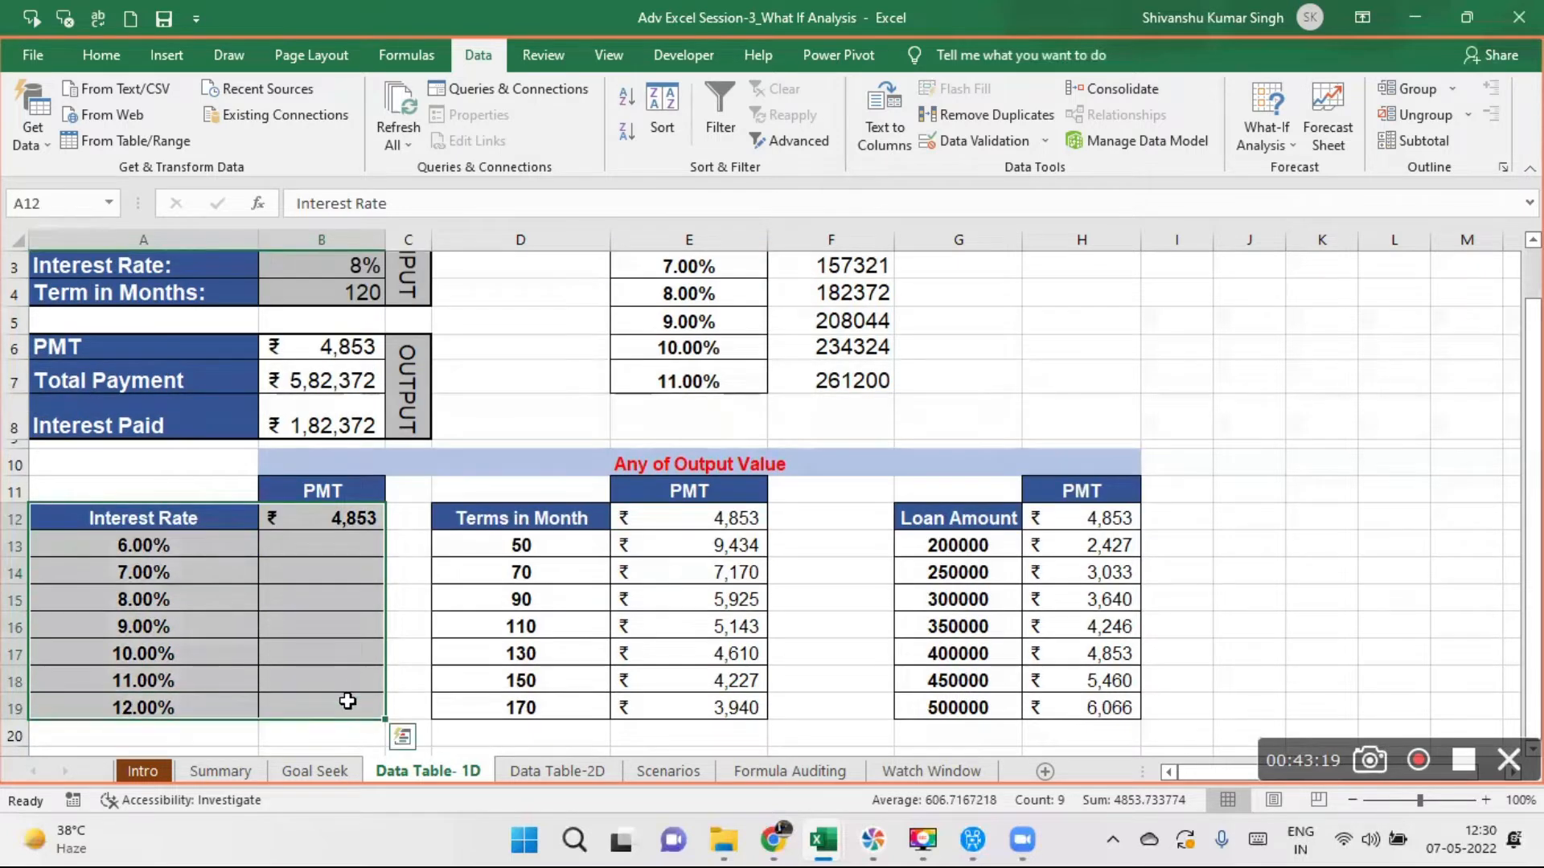
{"action": "left_click", "coordinate": [1291, 143]}
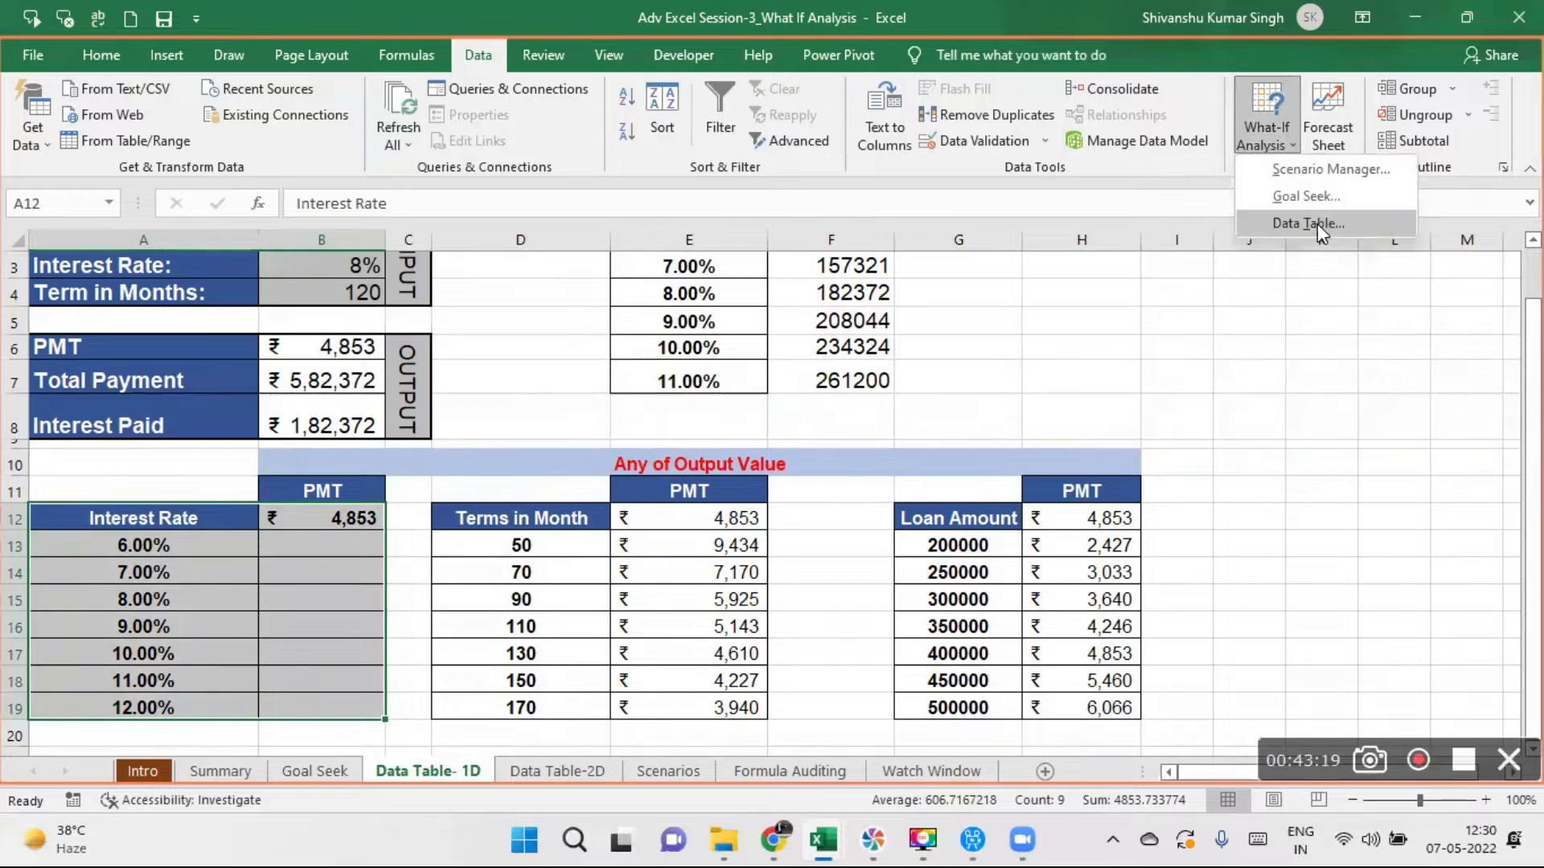
{"action": "left_click", "coordinate": [1317, 223]}
{"action": "left_click", "coordinate": [810, 368]}
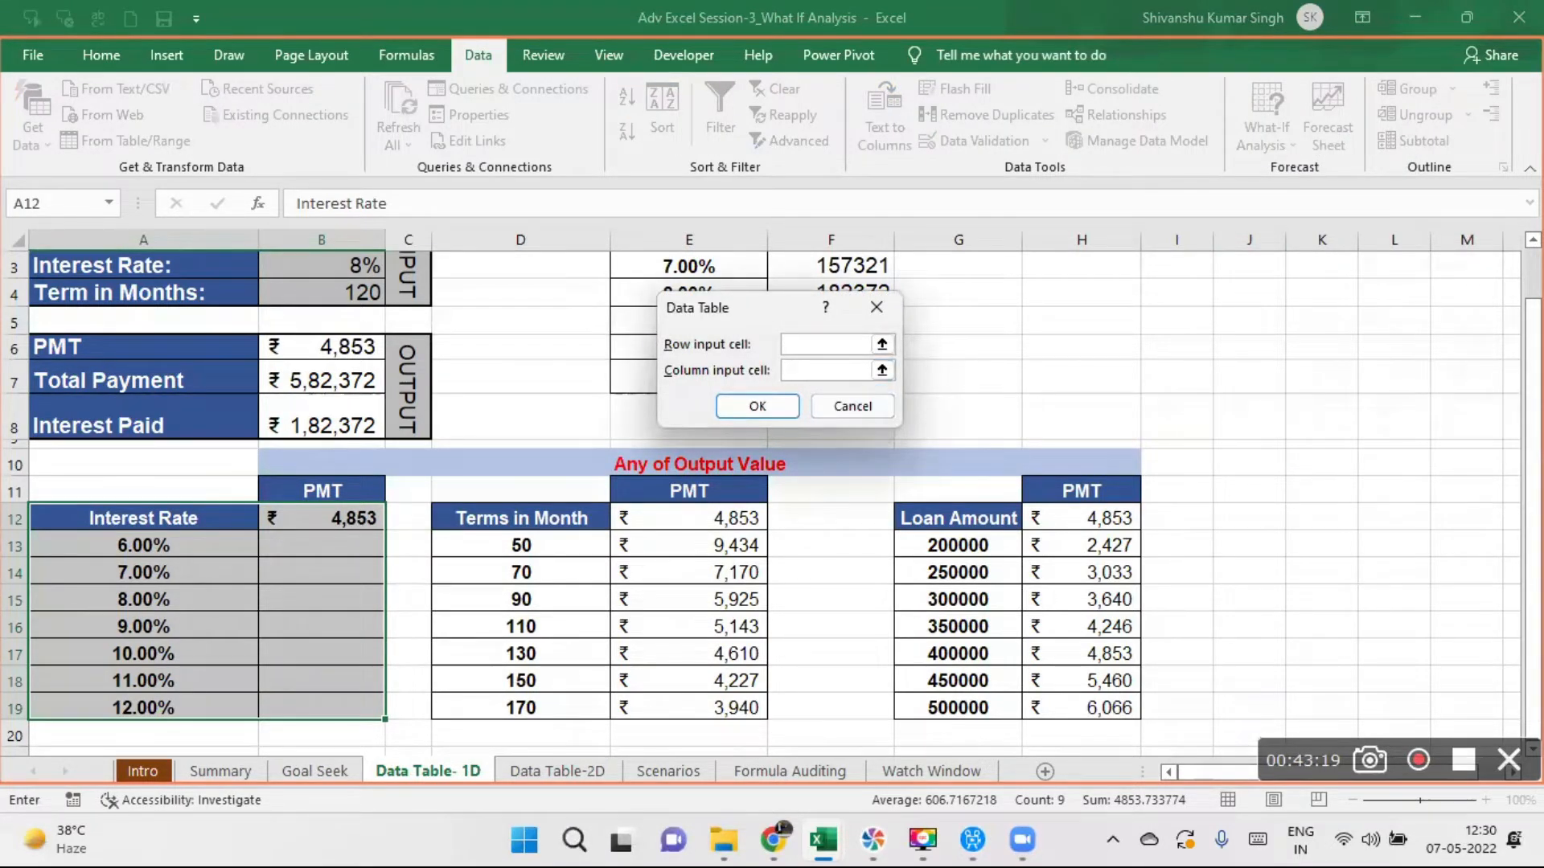
{"action": "left_click_drag", "start_coordinate": [1532, 515], "coordinate": [1532, 467]}
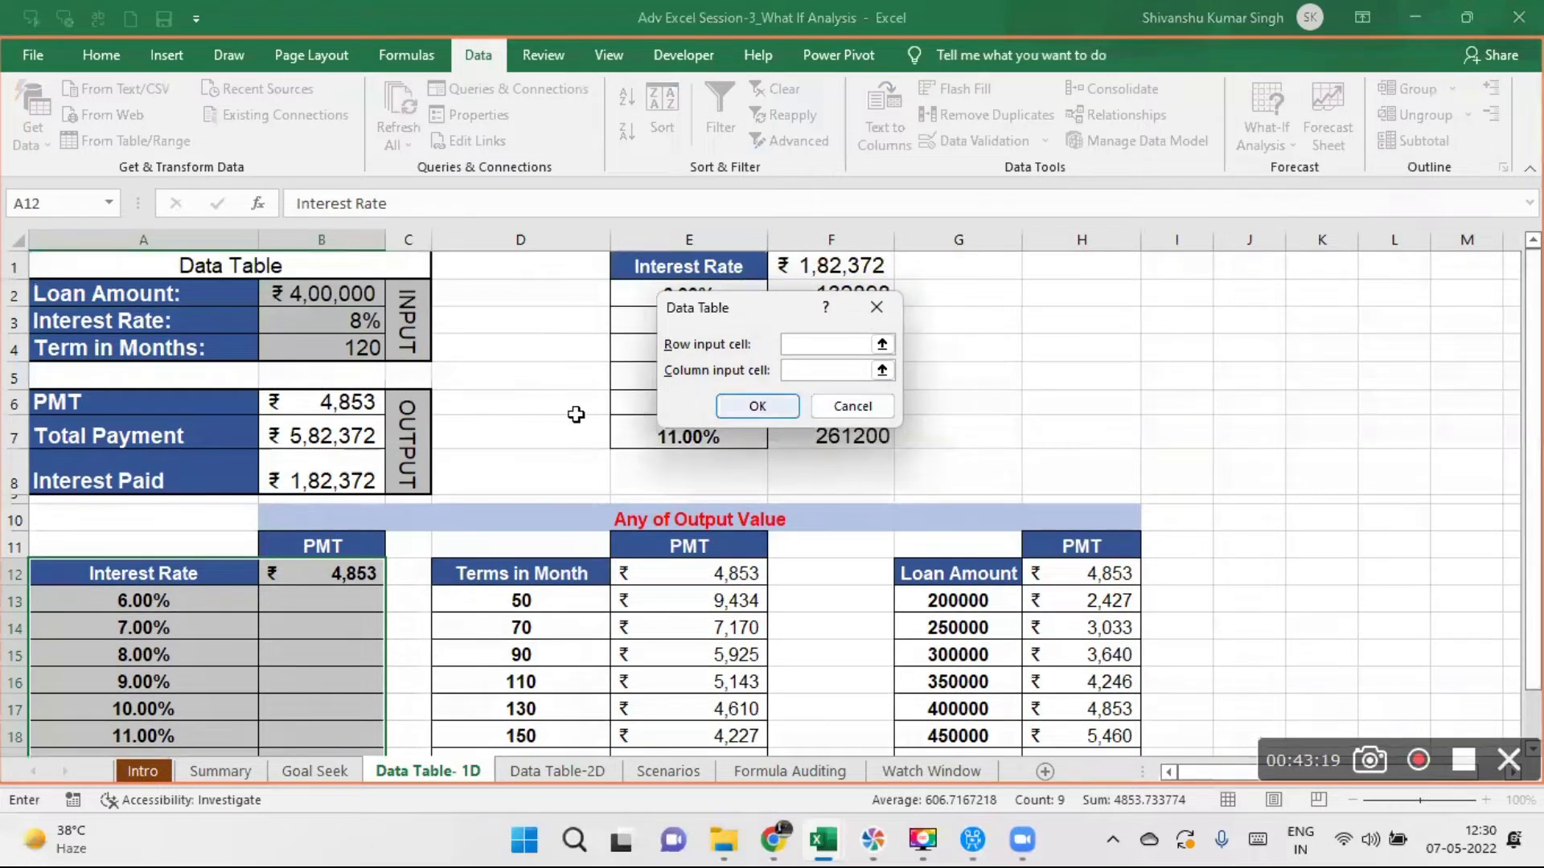
{"action": "left_click", "coordinate": [360, 334]}
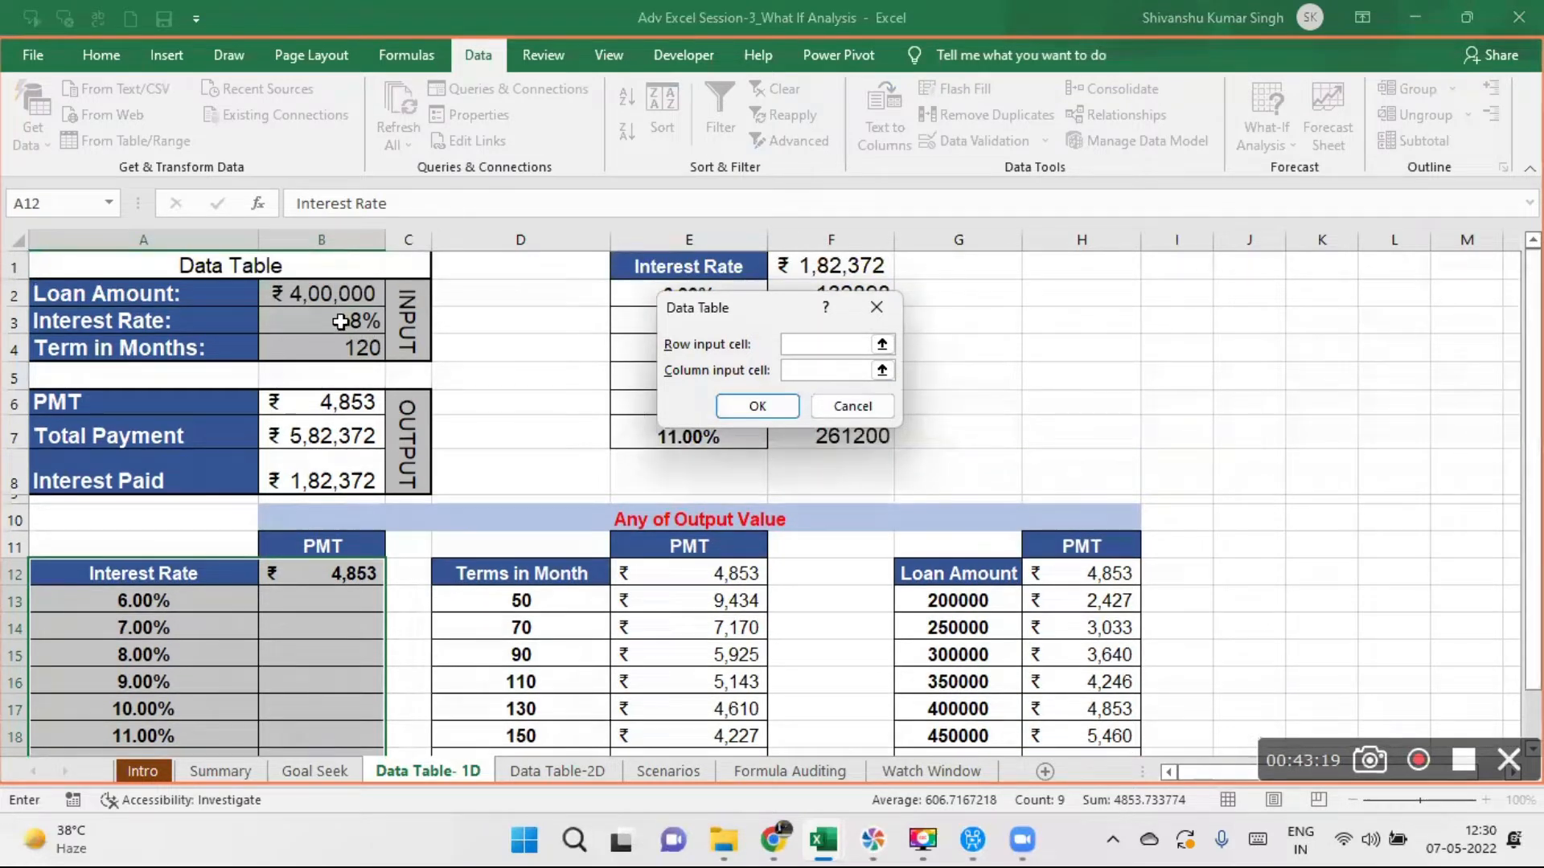
{"action": "left_click", "coordinate": [758, 408]}
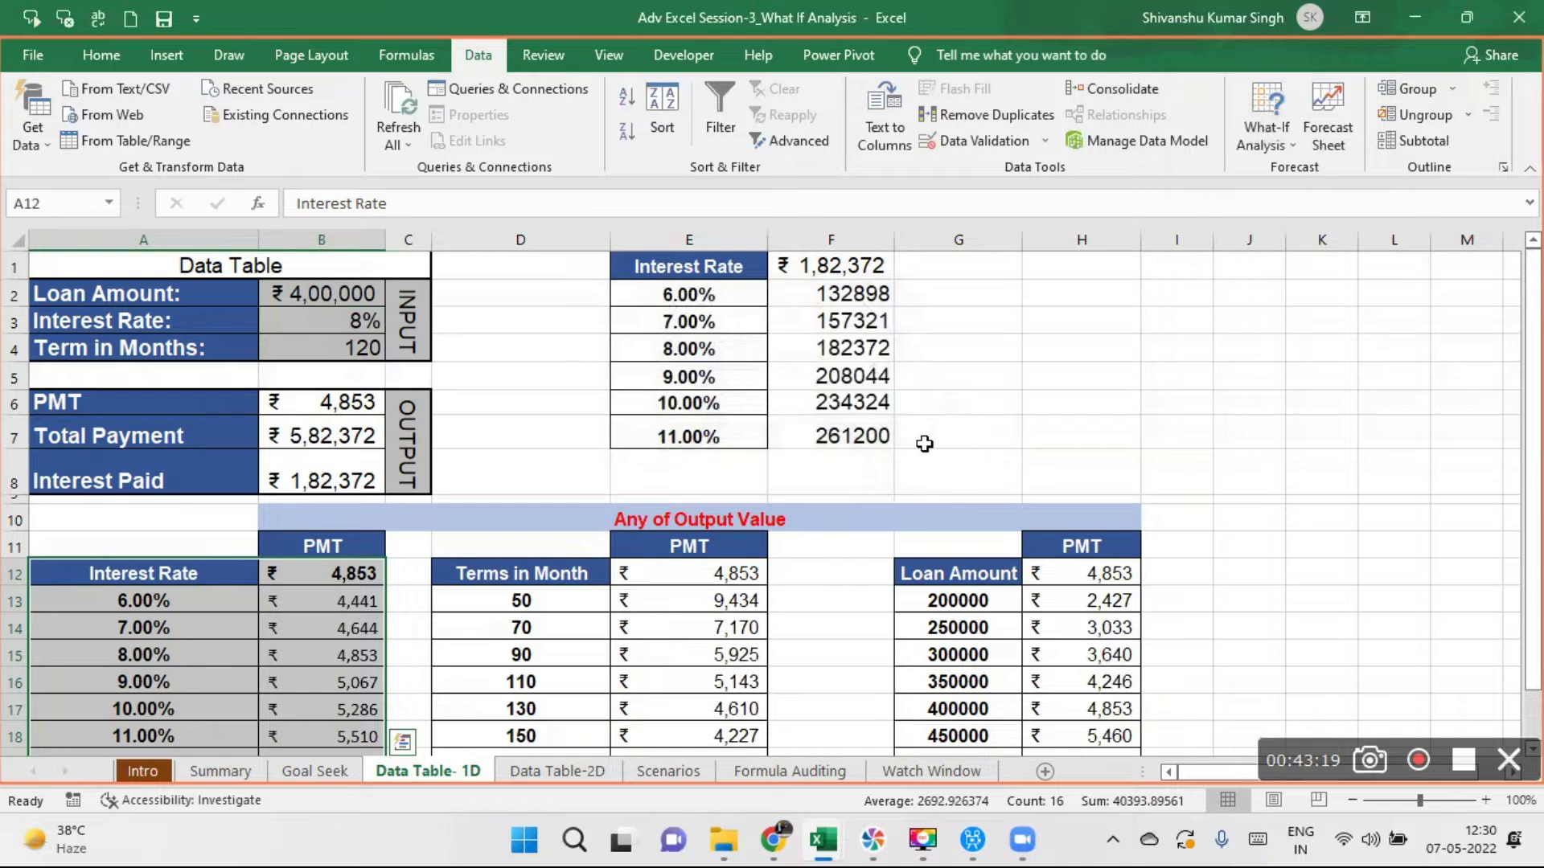
{"action": "left_click", "coordinate": [1056, 390]}
- Try to clear A13:B18, only part of the Interest Rate data table
{"action": "left_click_drag", "start_coordinate": [164, 602], "coordinate": [332, 736]}
{"action": "key", "text": "Delete"}
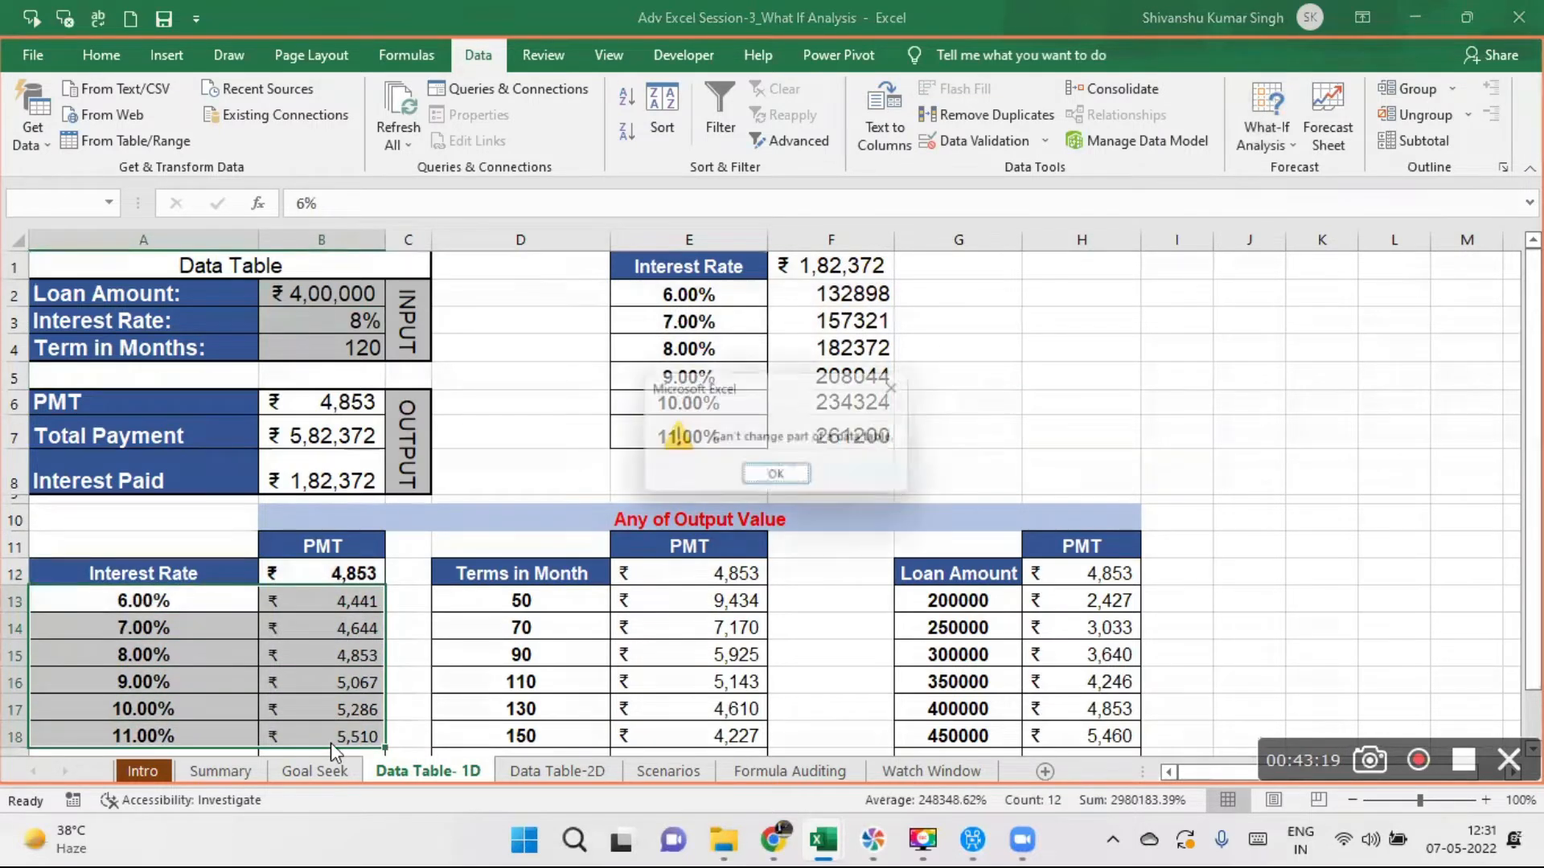
{"action": "left_click", "coordinate": [791, 479]}
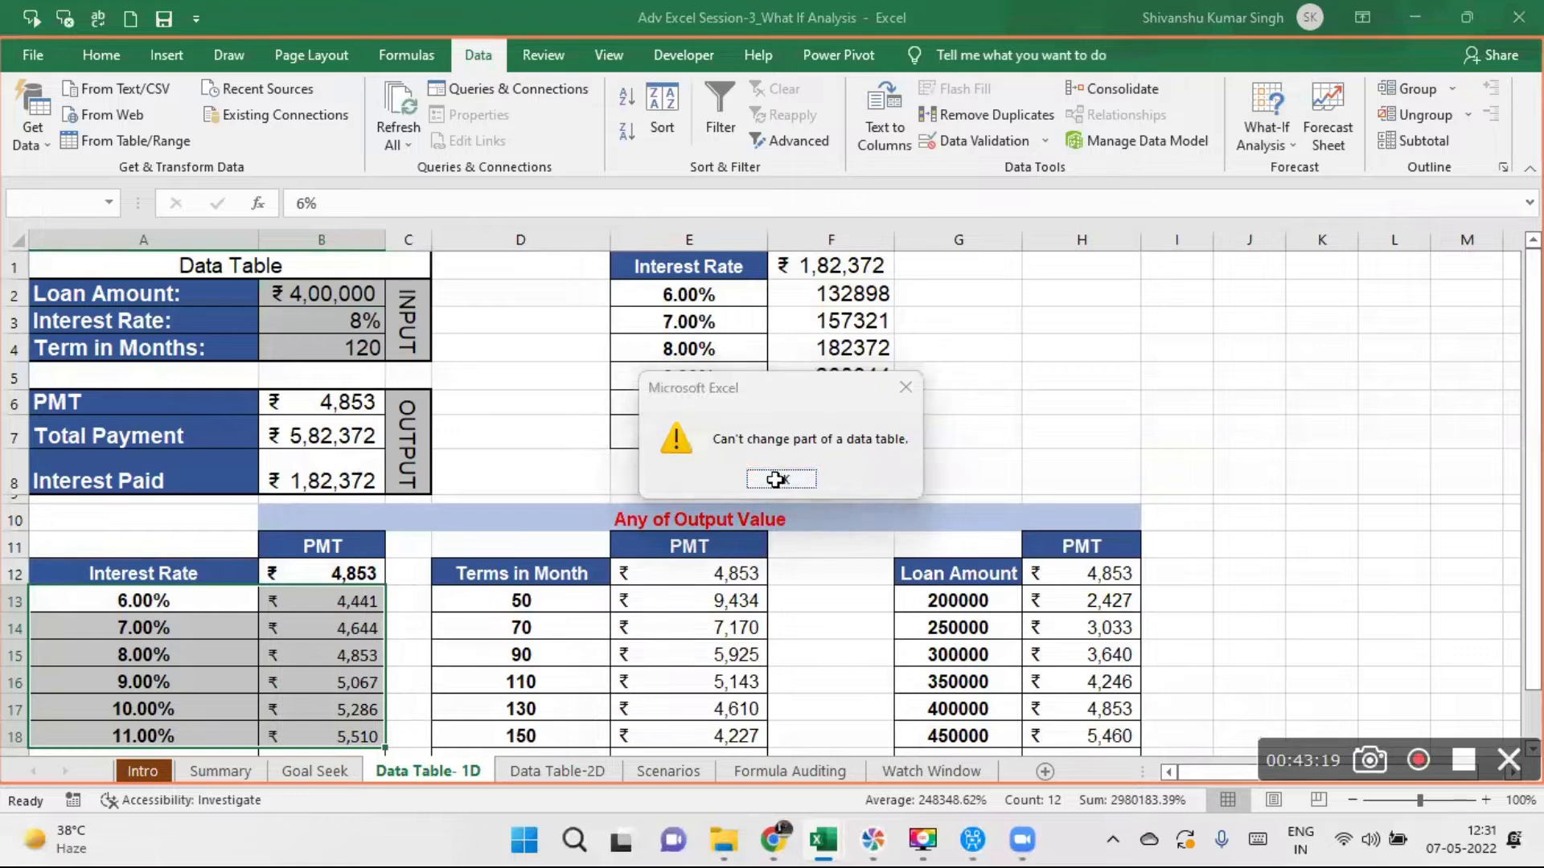
- Clear all rates and PMT results in A13:B19, along with the PMT link in B12
{"action": "left_click", "coordinate": [177, 623]}
{"action": "left_click_drag", "start_coordinate": [1533, 375], "coordinate": [1532, 426]}
{"action": "left_click_drag", "start_coordinate": [141, 545], "coordinate": [378, 711]}
{"action": "key", "text": "Delete"}
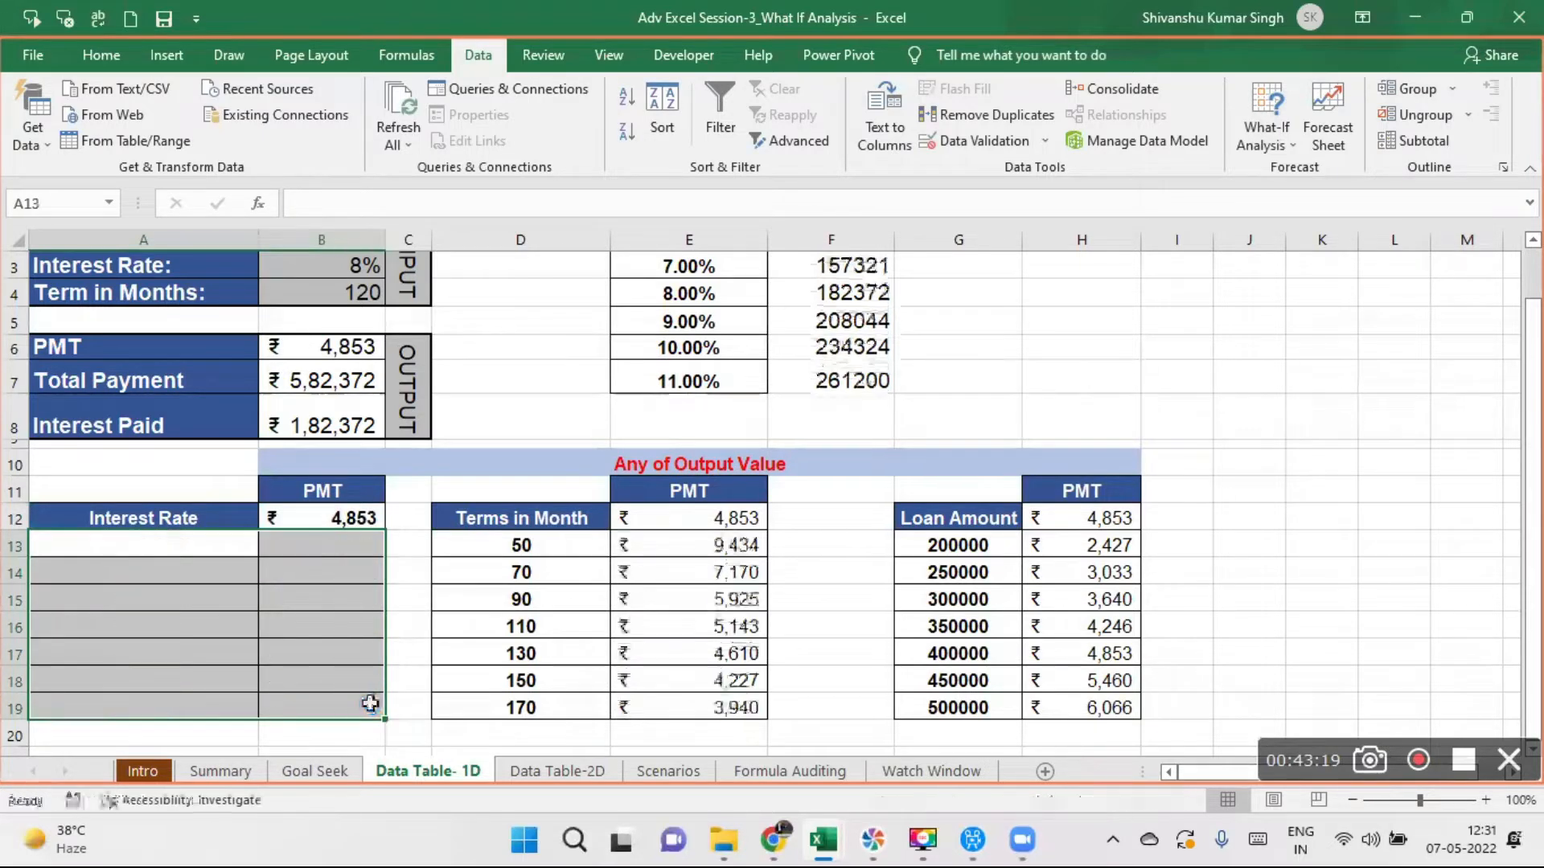
{"action": "left_click", "coordinate": [320, 523]}
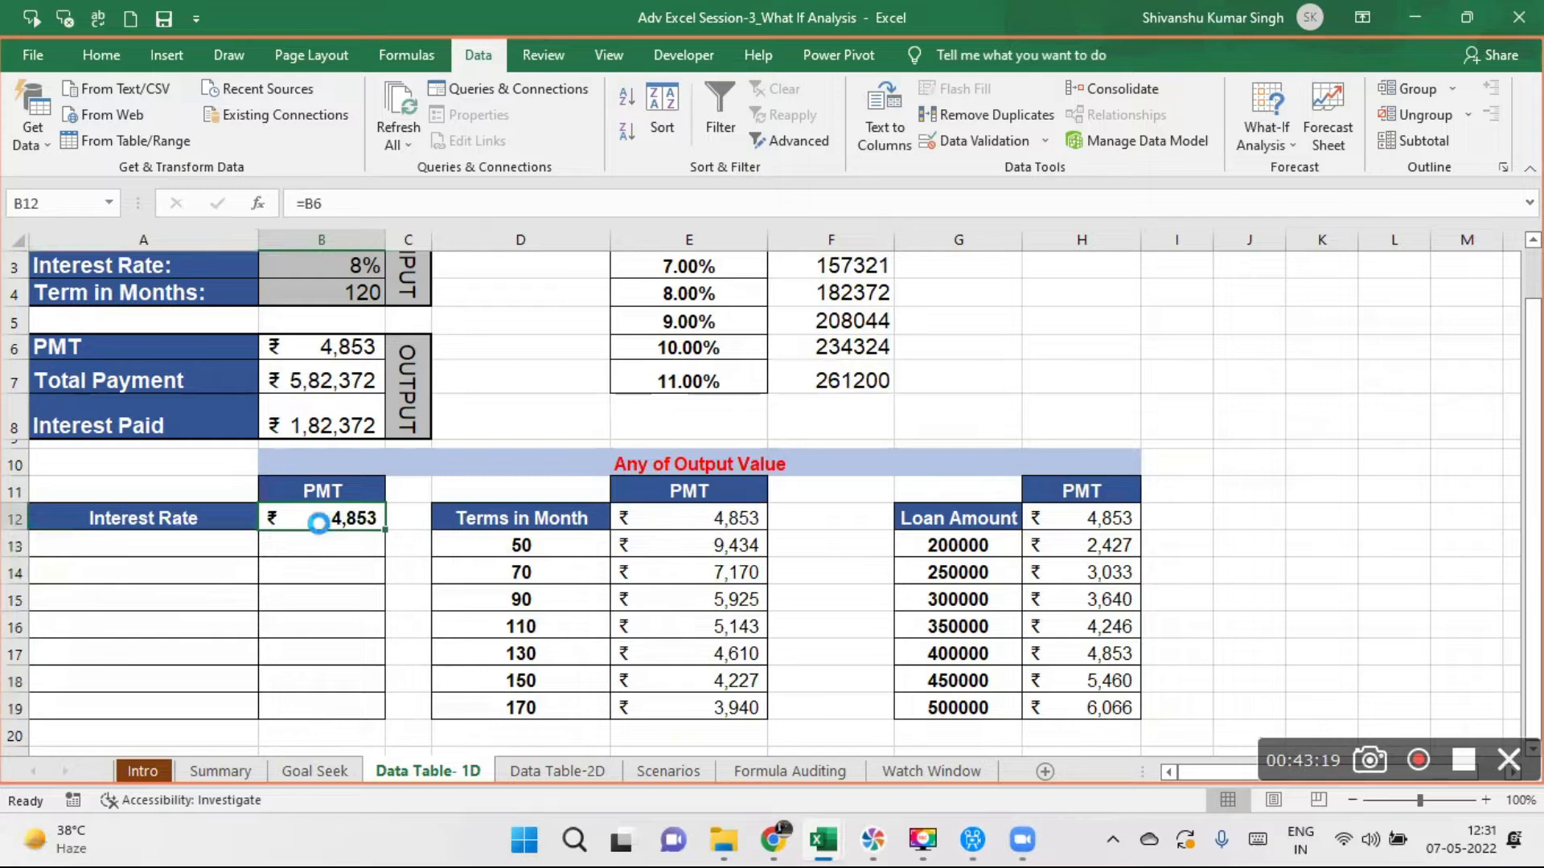
{"action": "key", "text": "Delete"}
- Enter 6% in A13 as the first rate of the emptied Interest Rate column
{"action": "left_click", "coordinate": [141, 541]}
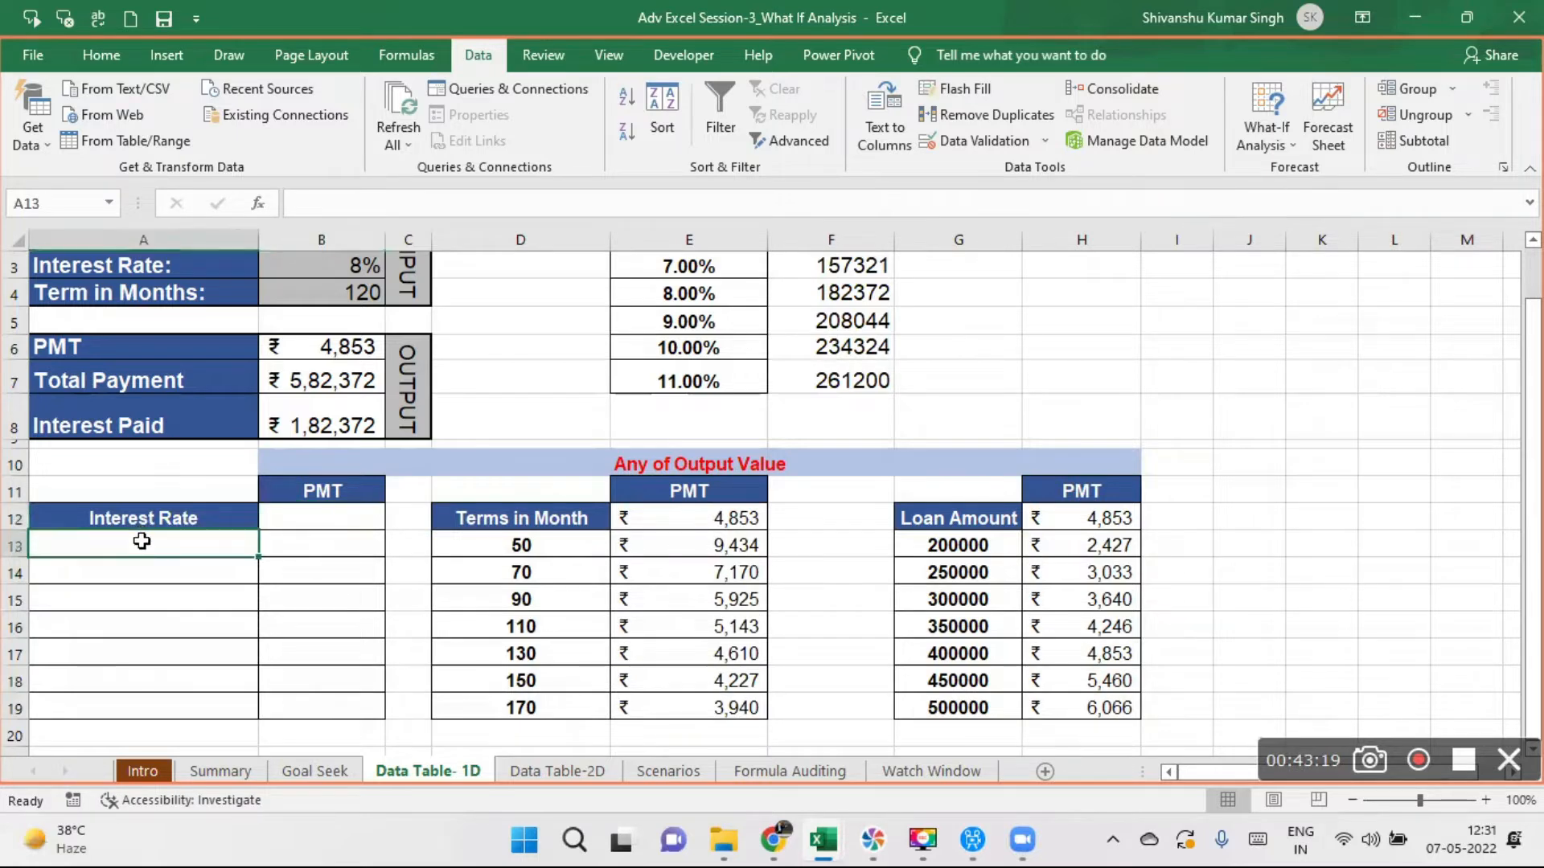
{"action": "left_click_drag", "start_coordinate": [141, 541], "coordinate": [151, 715]}
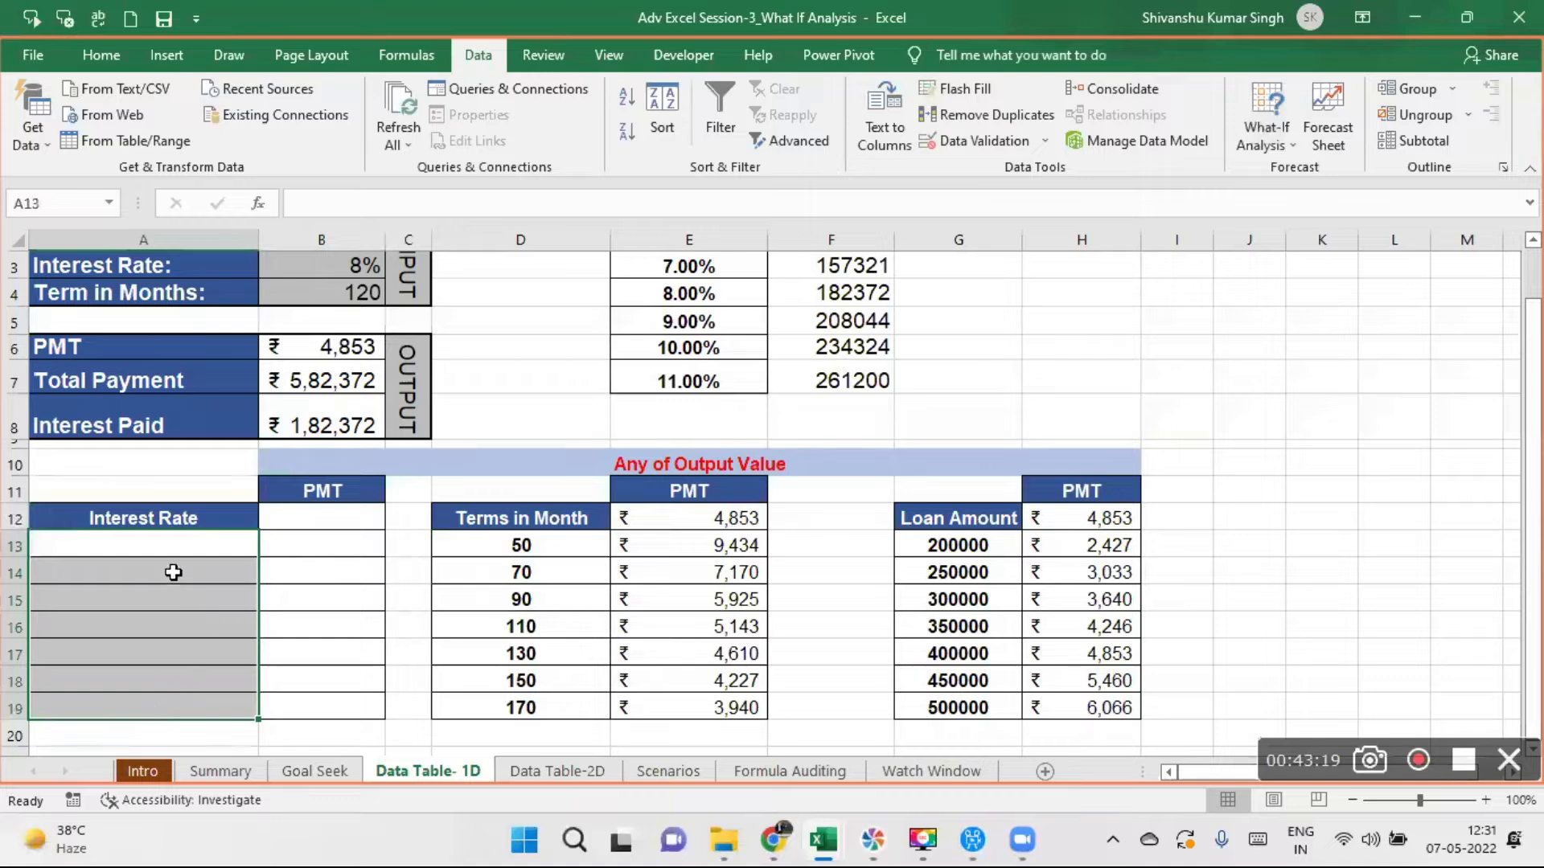
{"action": "left_click", "coordinate": [146, 536]}
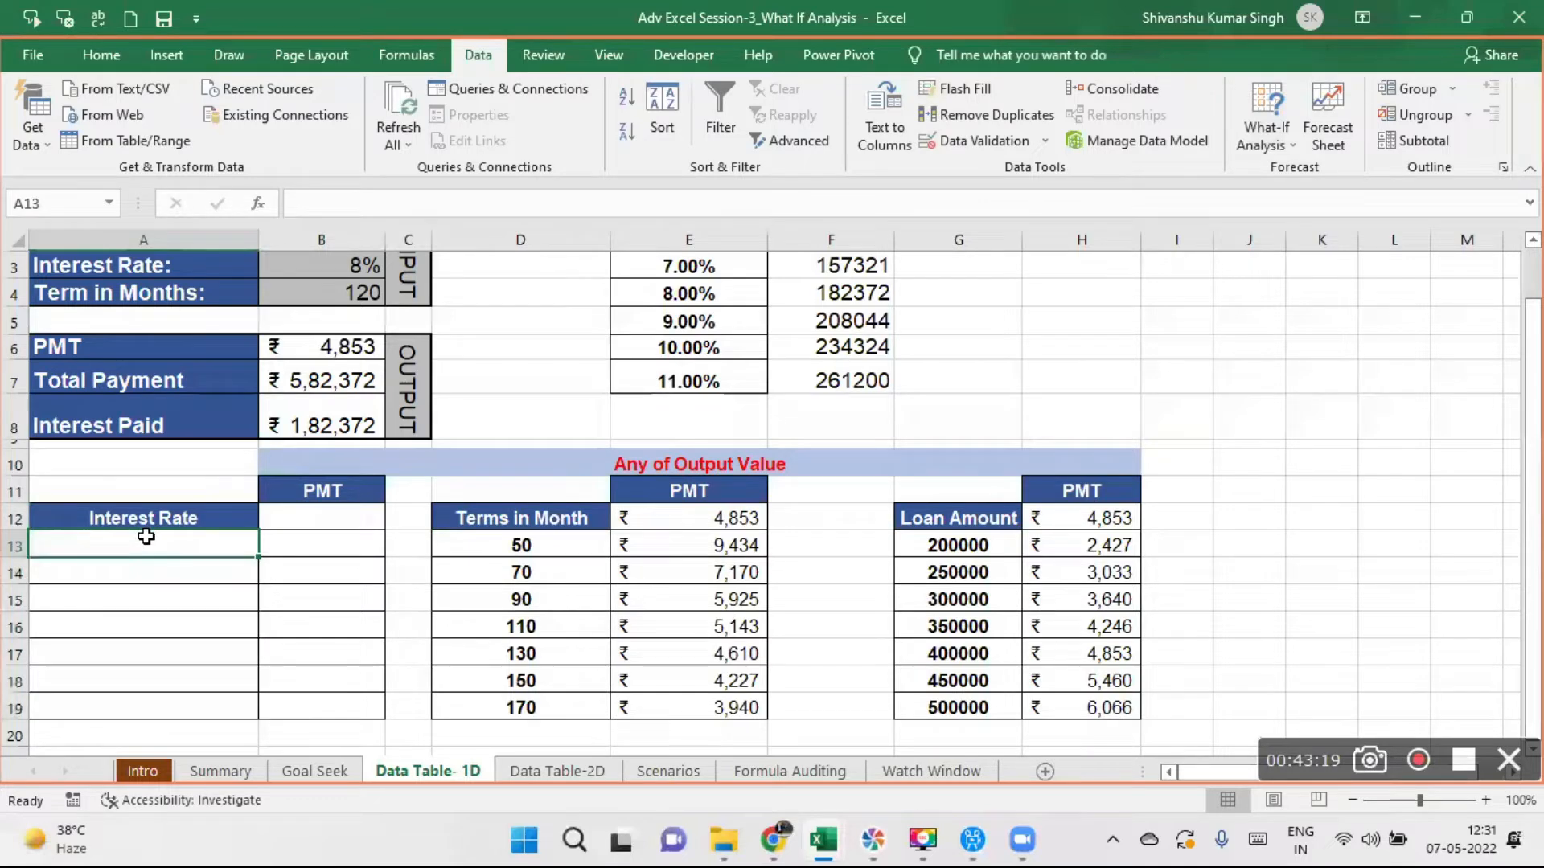
{"action": "type", "text": "6%"}
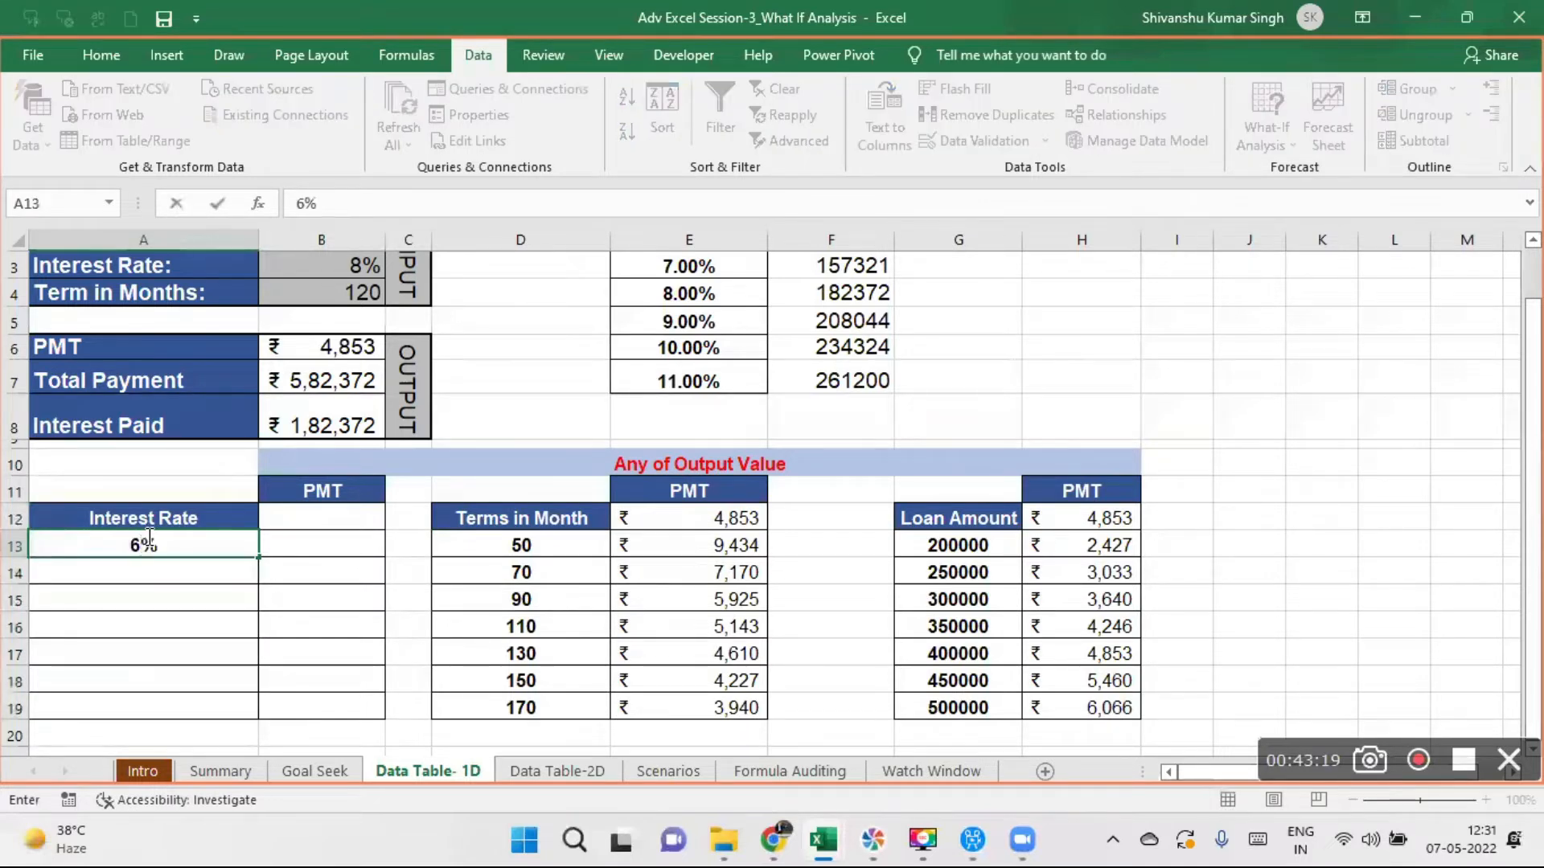
{"action": "key", "text": "Return"}
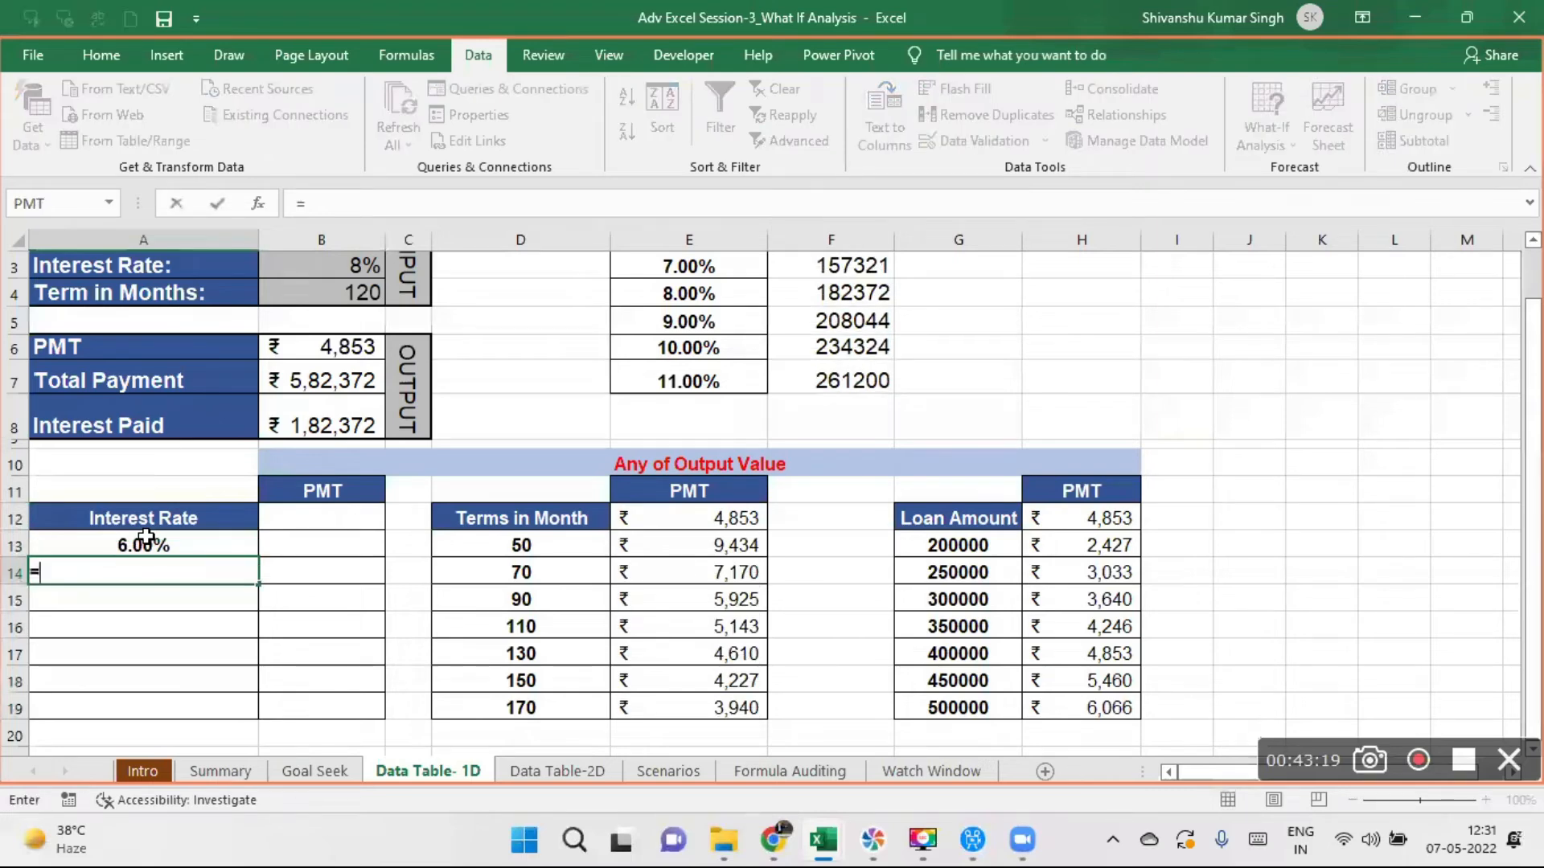
- Build 1% increments with the formula =A13+0.01 in A14 and fill it down through A19
{"action": "type", "text": "="}
{"action": "left_click", "coordinate": [160, 546]}
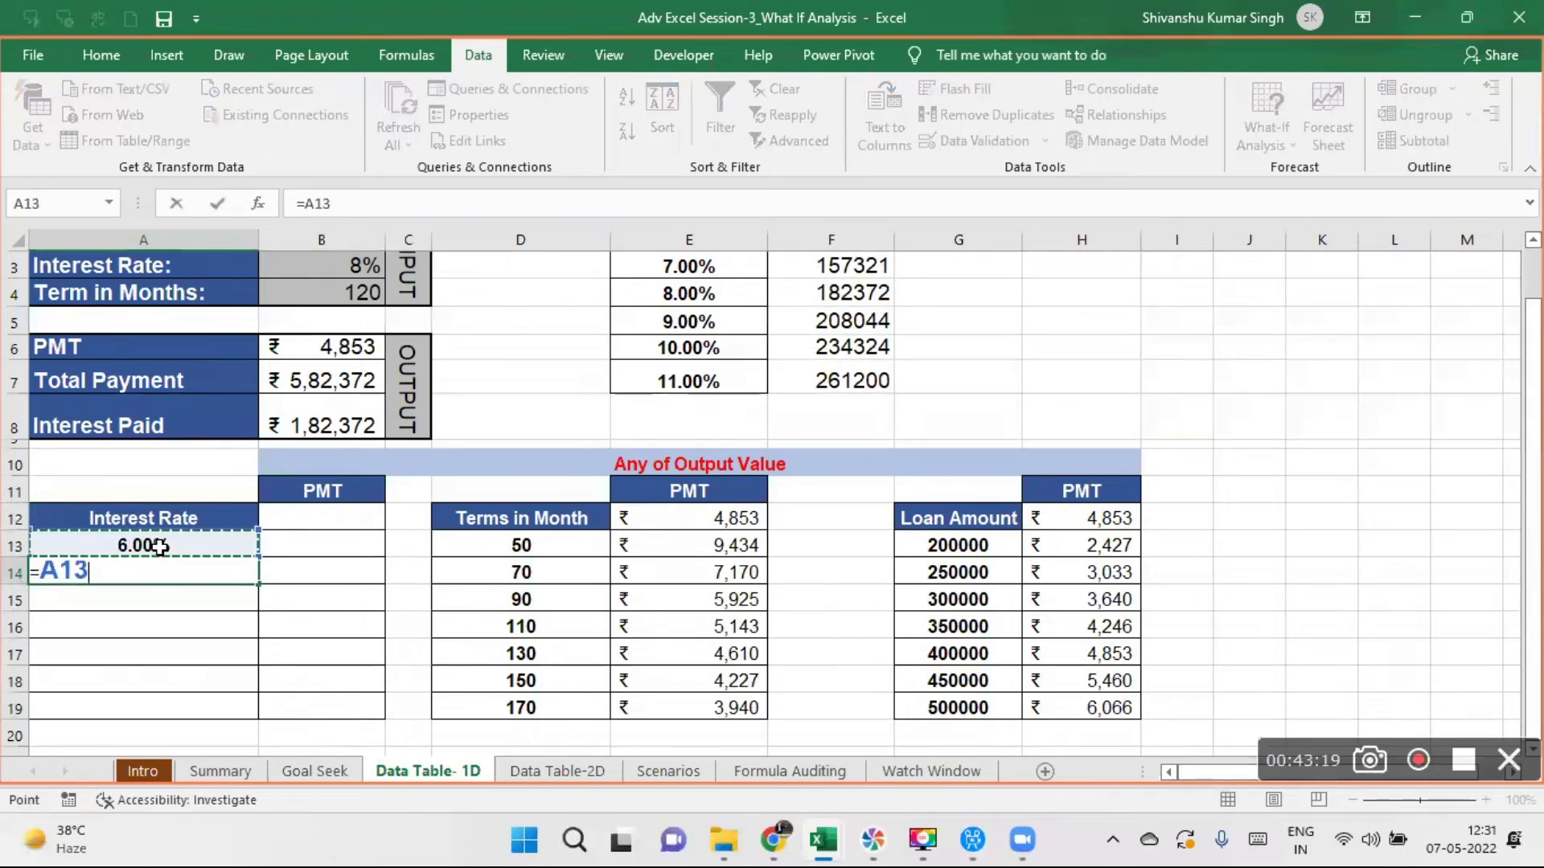
{"action": "type", "text": "+"}
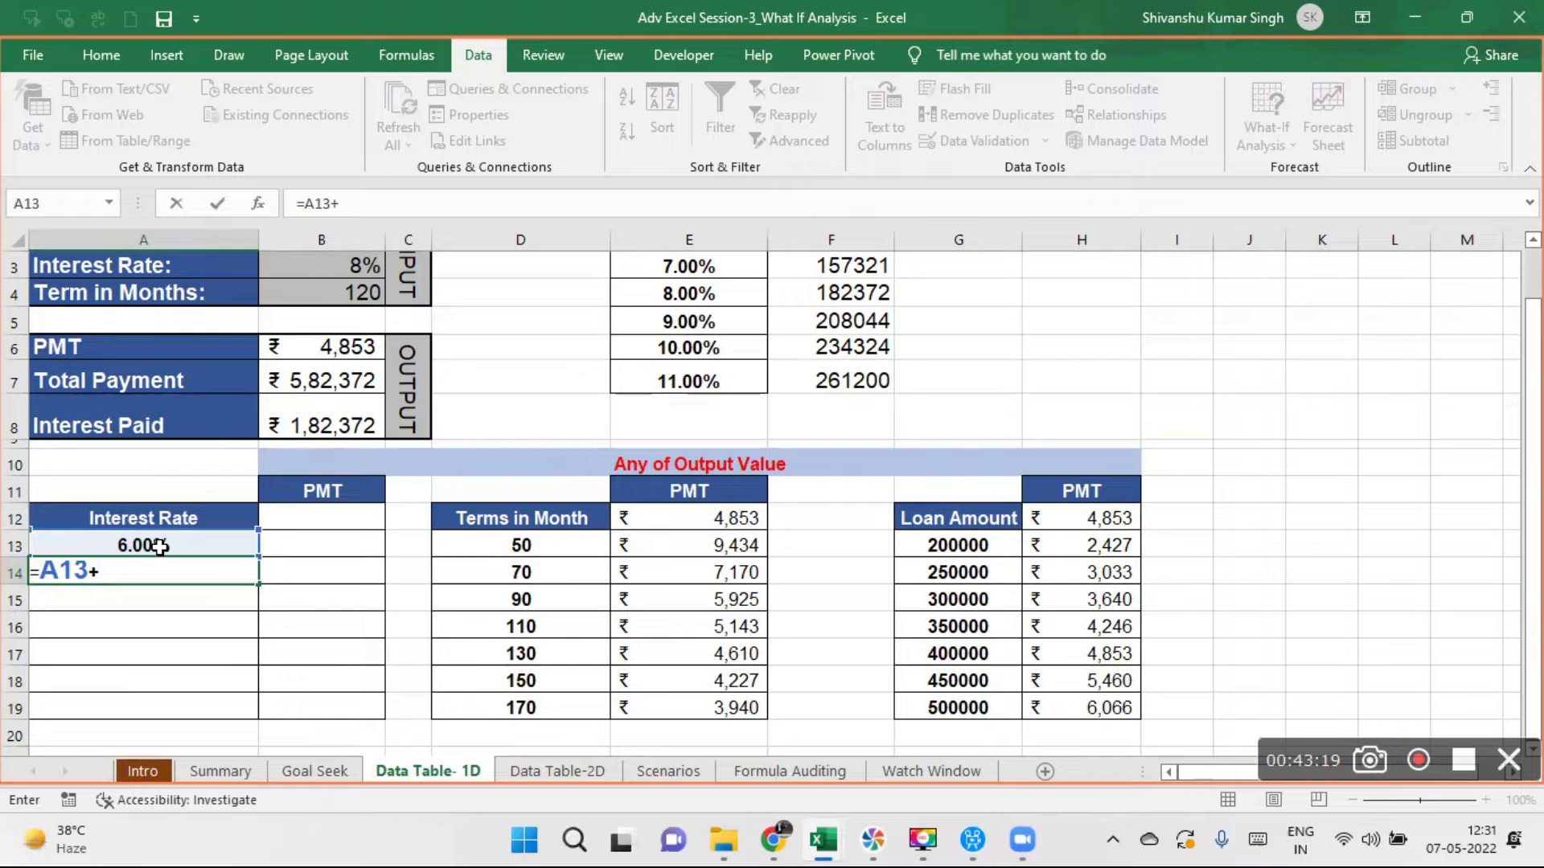
{"action": "type", "text": ".01"}
{"action": "key", "text": "Return"}
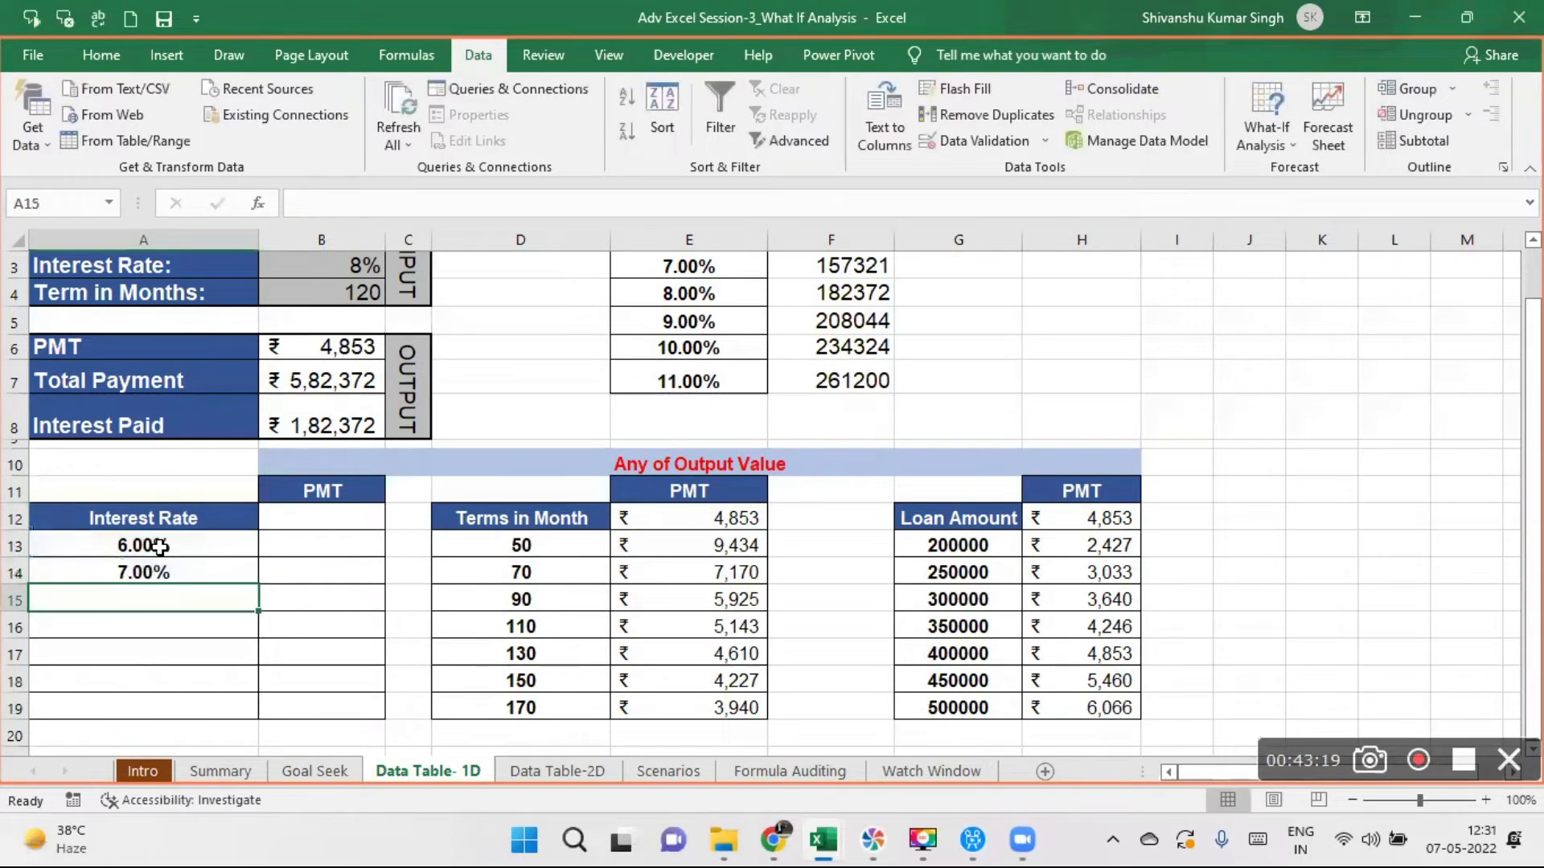
{"action": "left_click", "coordinate": [195, 571]}
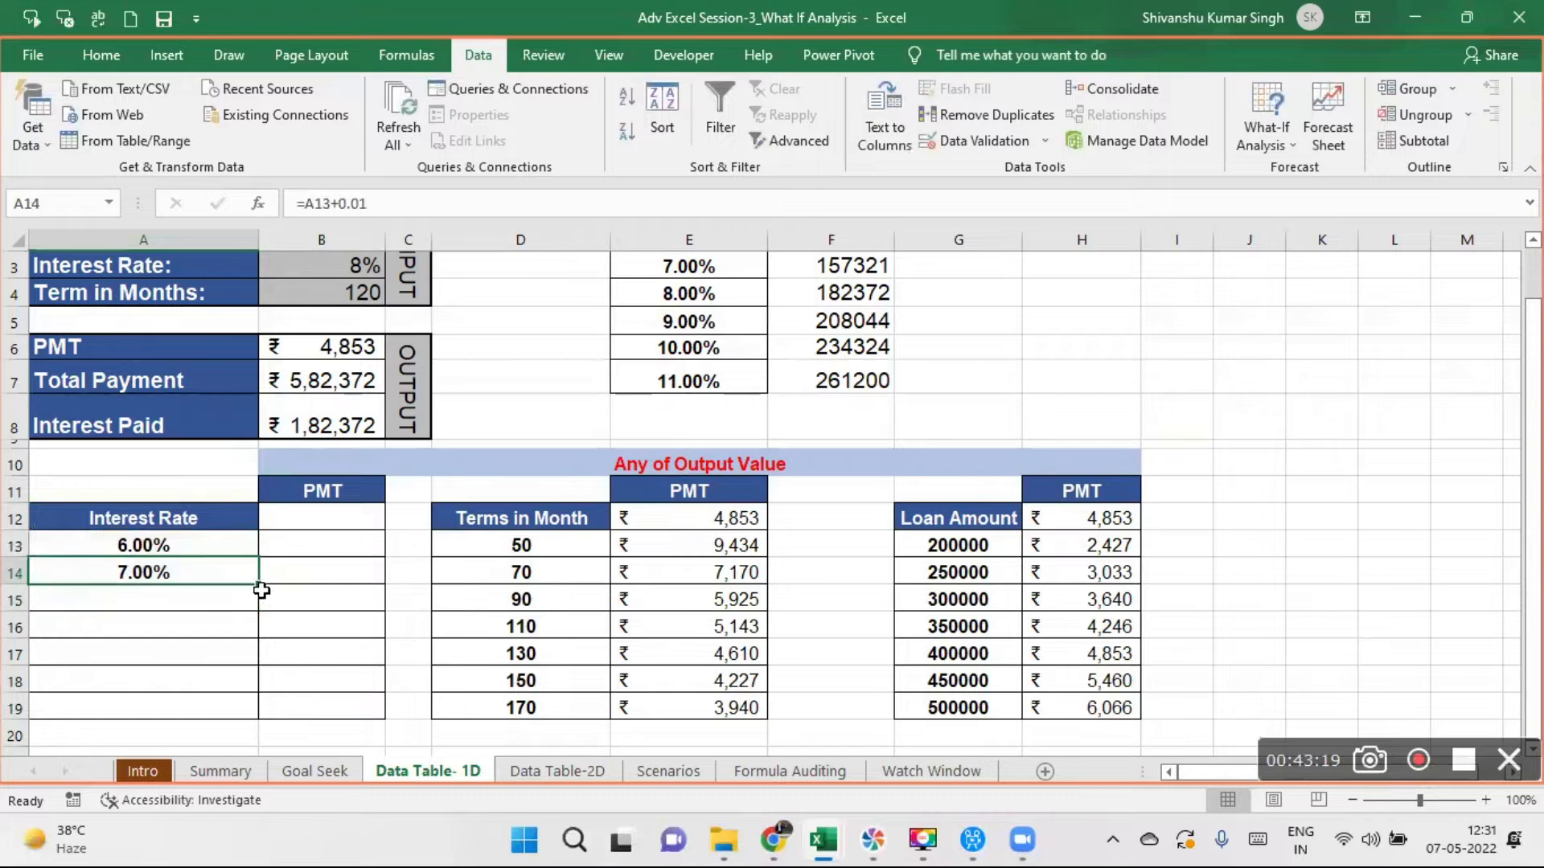
{"action": "left_click_drag", "start_coordinate": [259, 585], "coordinate": [256, 718]}
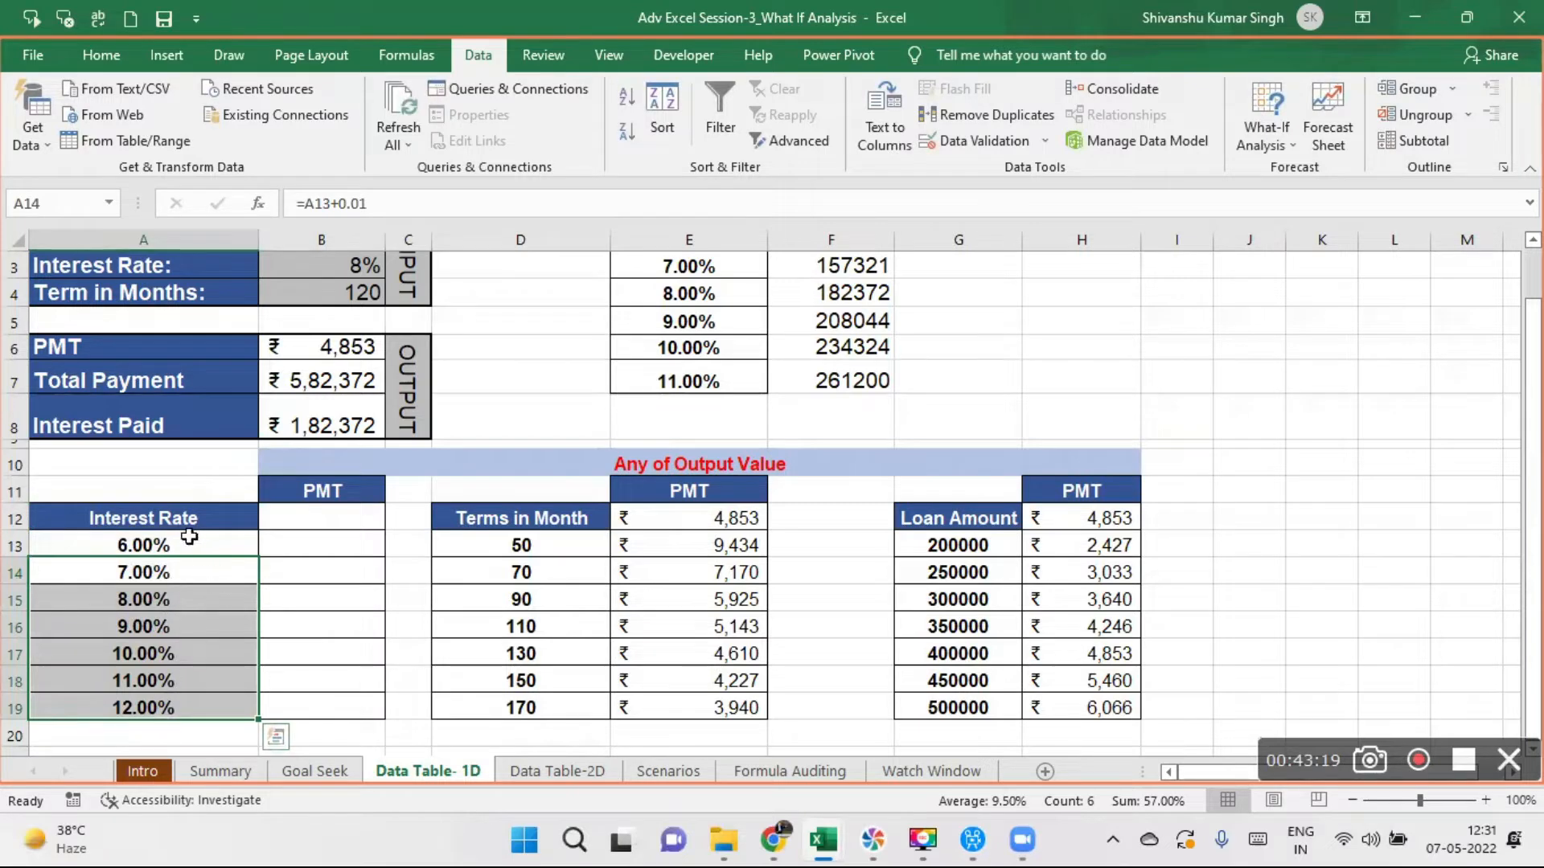
- Link B12, under the PMT heading of the Interest Rate table, to the PMT output with =B6
{"action": "left_click", "coordinate": [329, 514]}
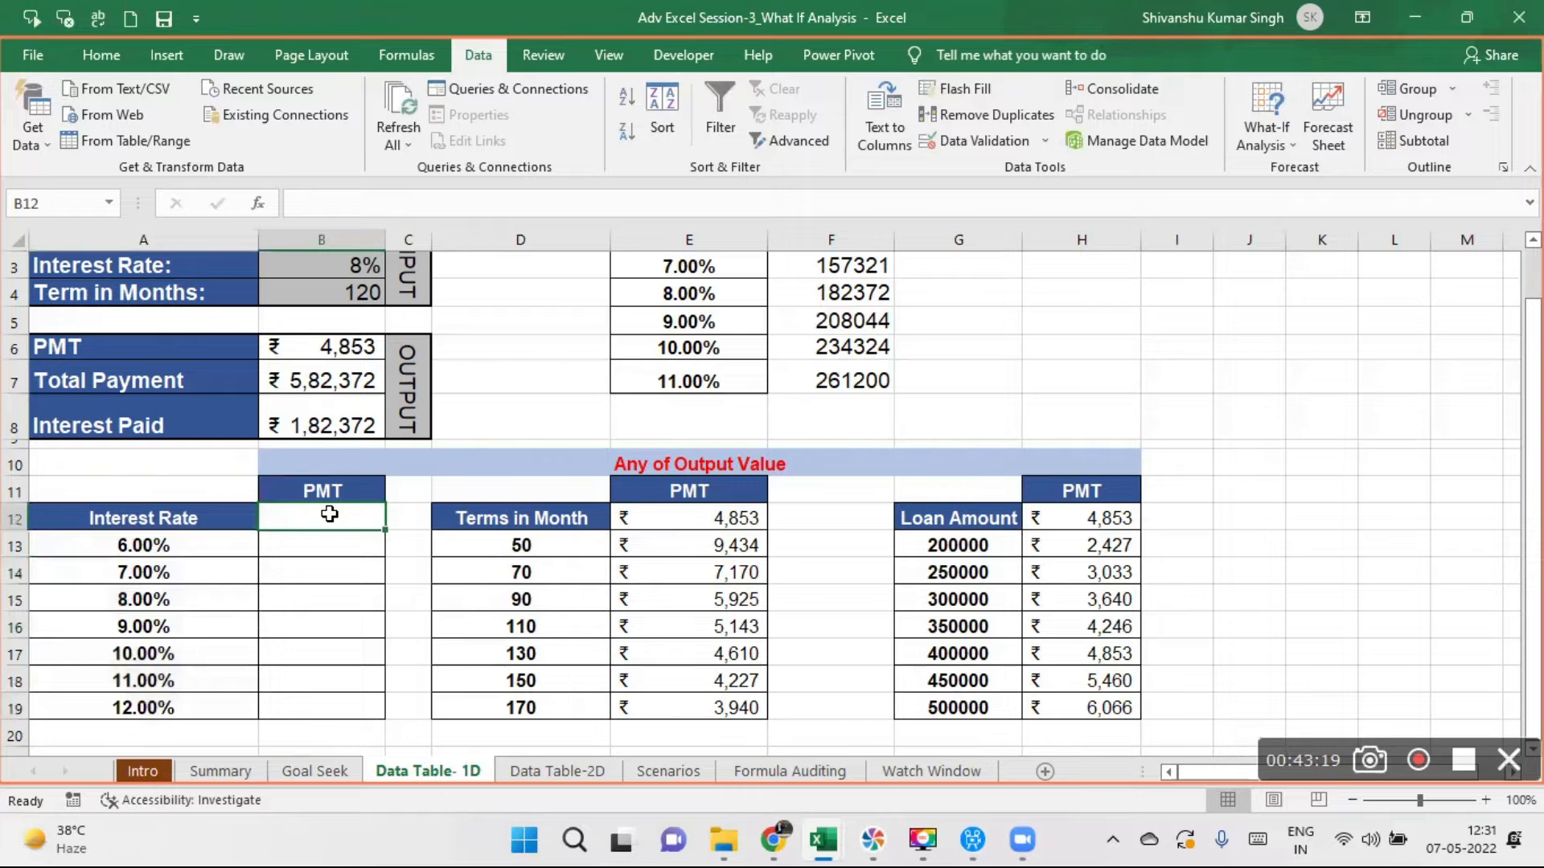
{"action": "type", "text": "="}
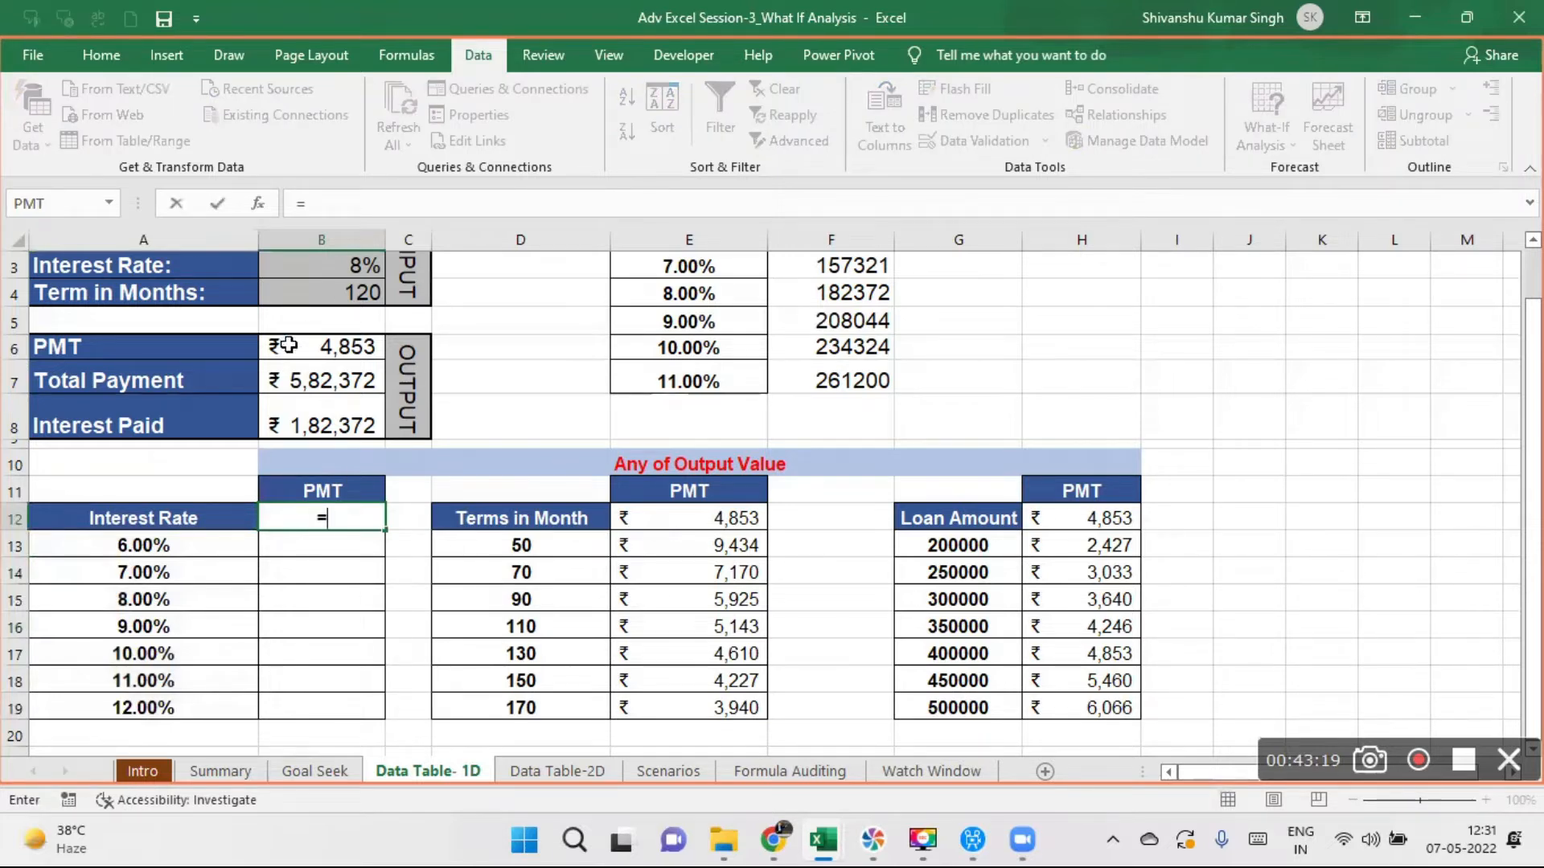
{"action": "left_click", "coordinate": [279, 346]}
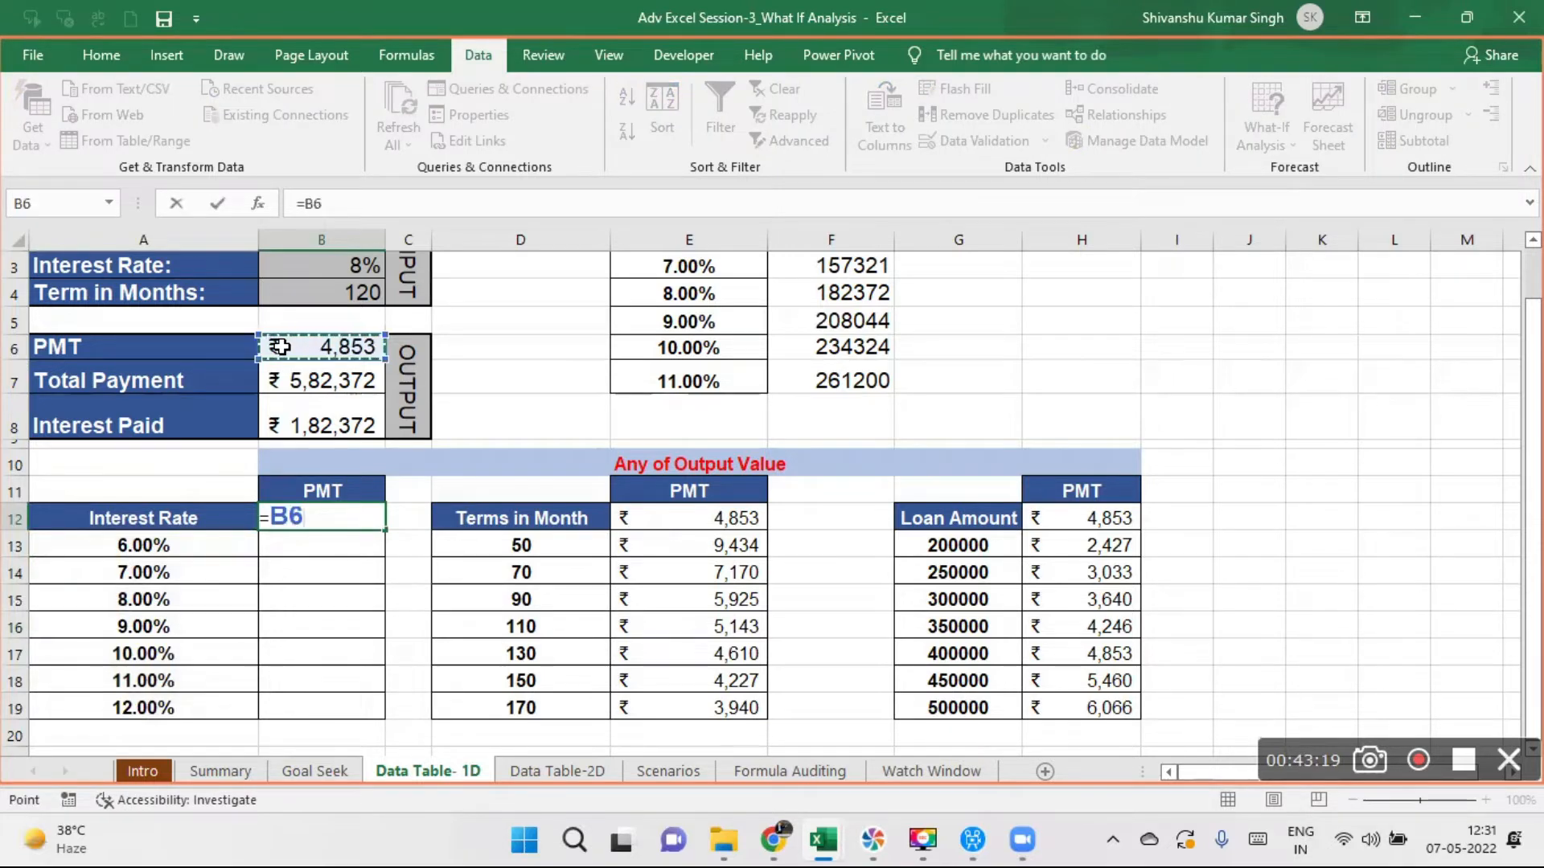
{"action": "key", "text": "Return"}
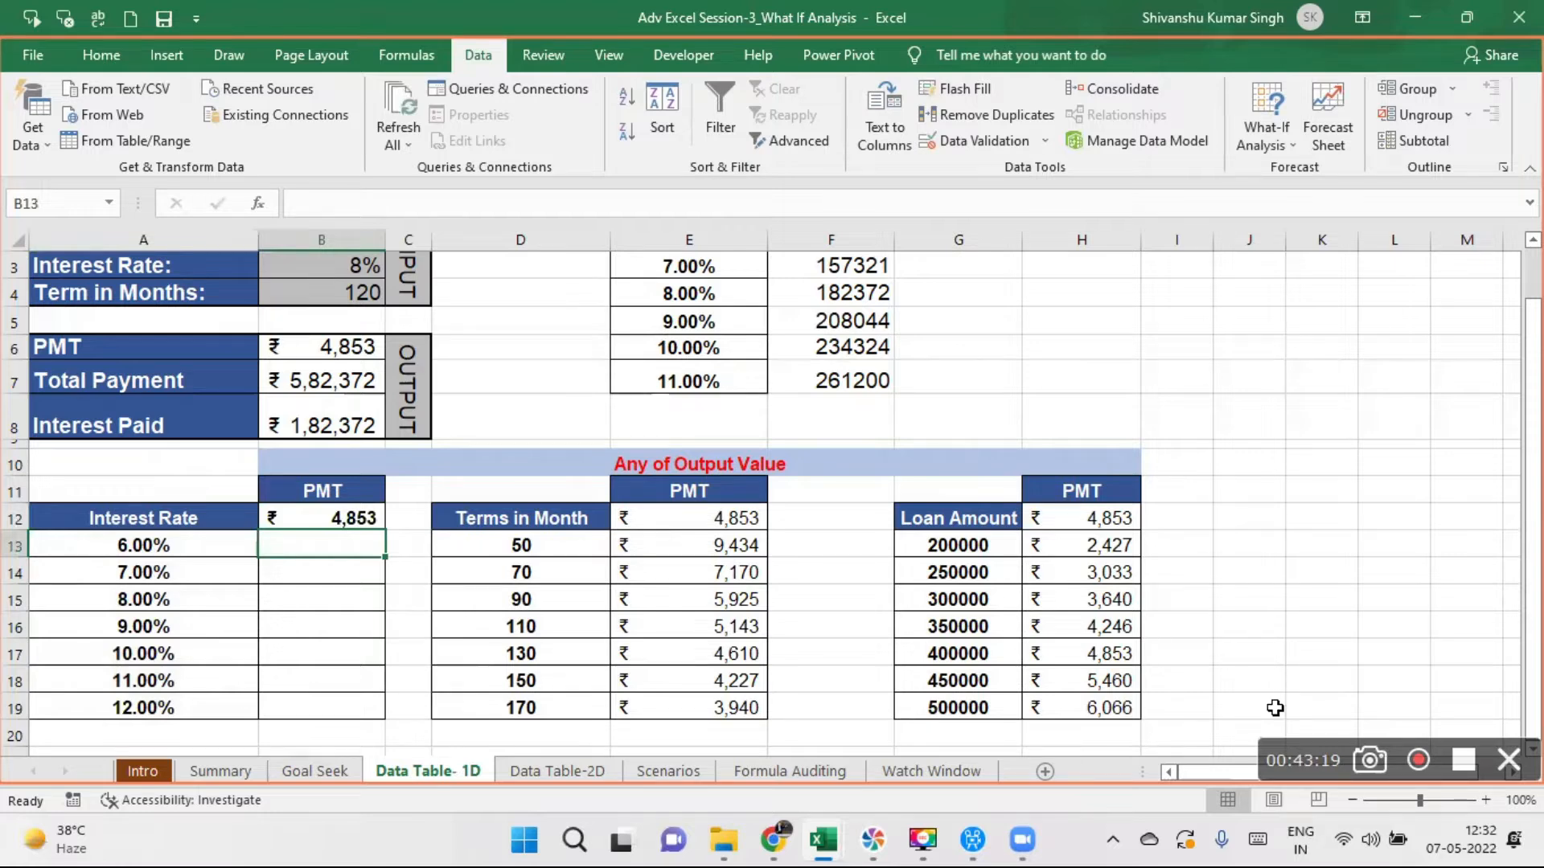
- Create a one-variable data table over A12:B19 with the loan's interest rate, B3, as the column input cell
{"action": "left_click", "coordinate": [1409, 801]}
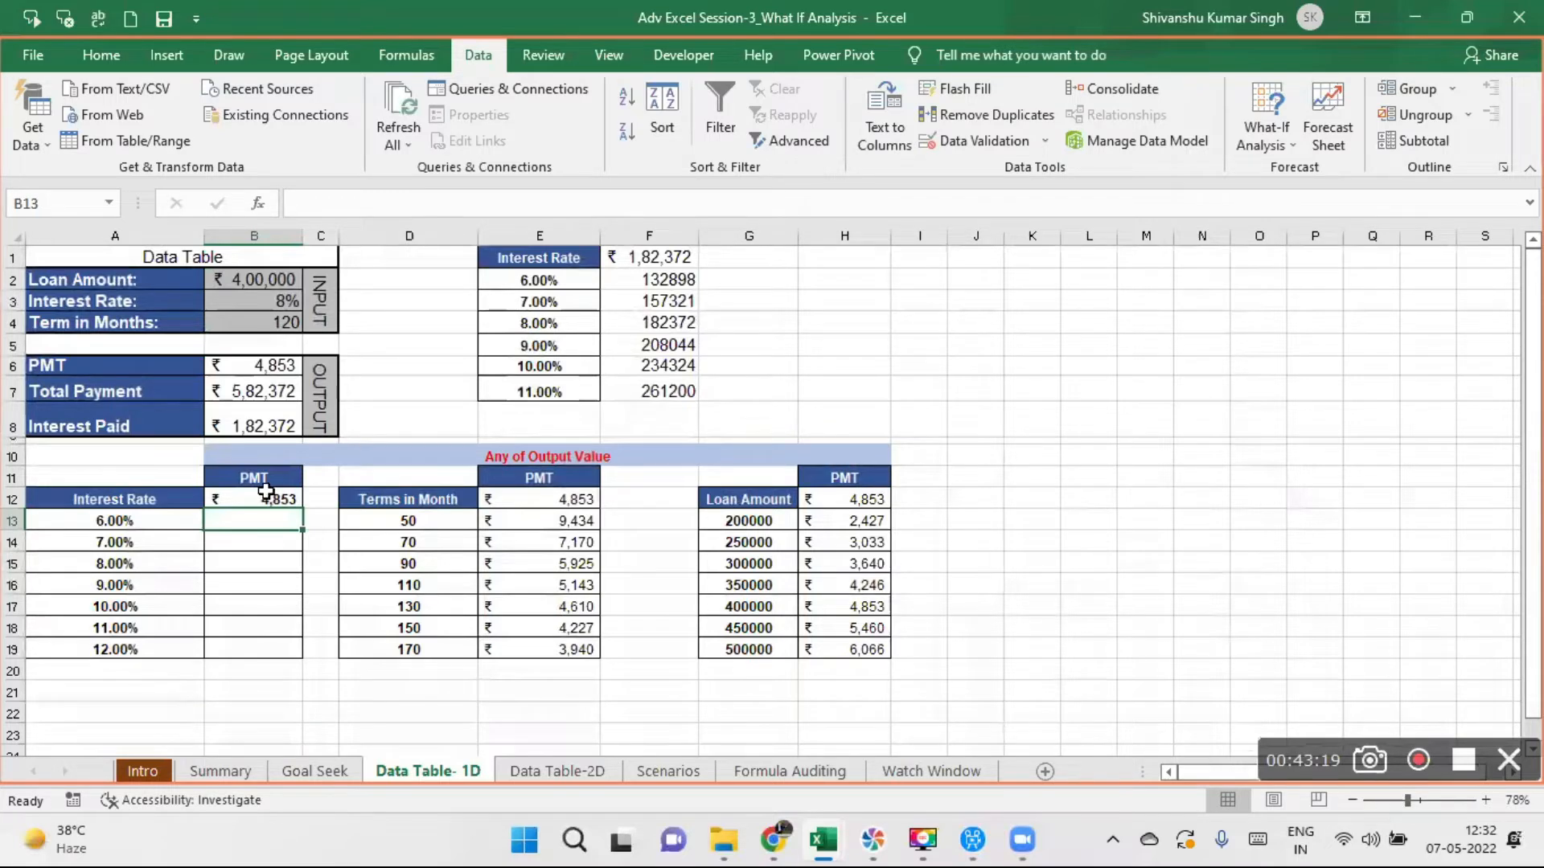
{"action": "left_click", "coordinate": [91, 502]}
{"action": "left_click_drag", "start_coordinate": [91, 502], "coordinate": [279, 651]}
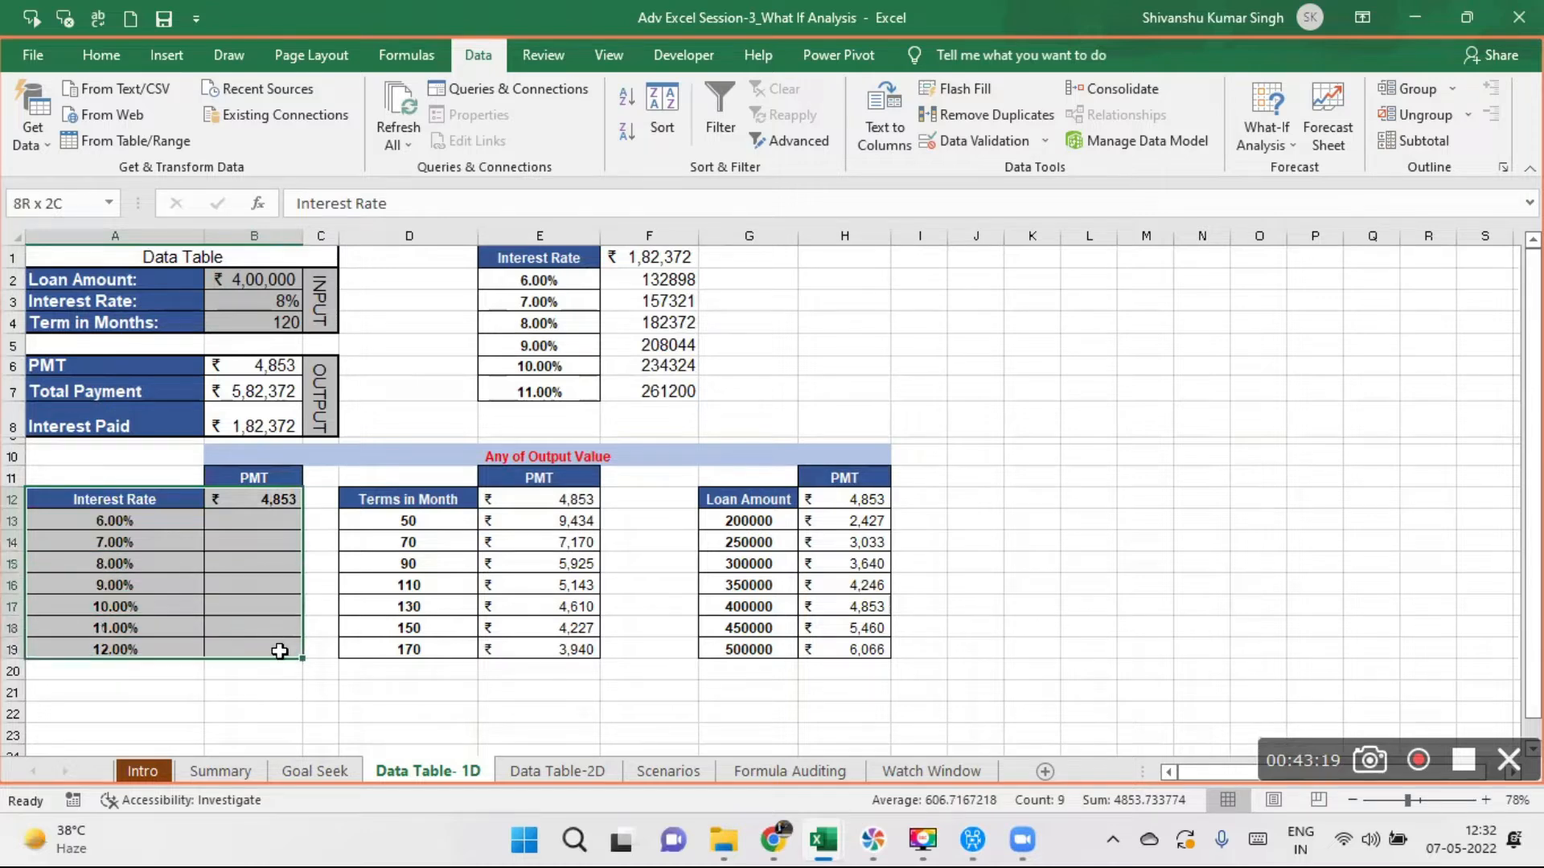
{"action": "left_click_drag", "start_coordinate": [279, 652], "coordinate": [279, 651]}
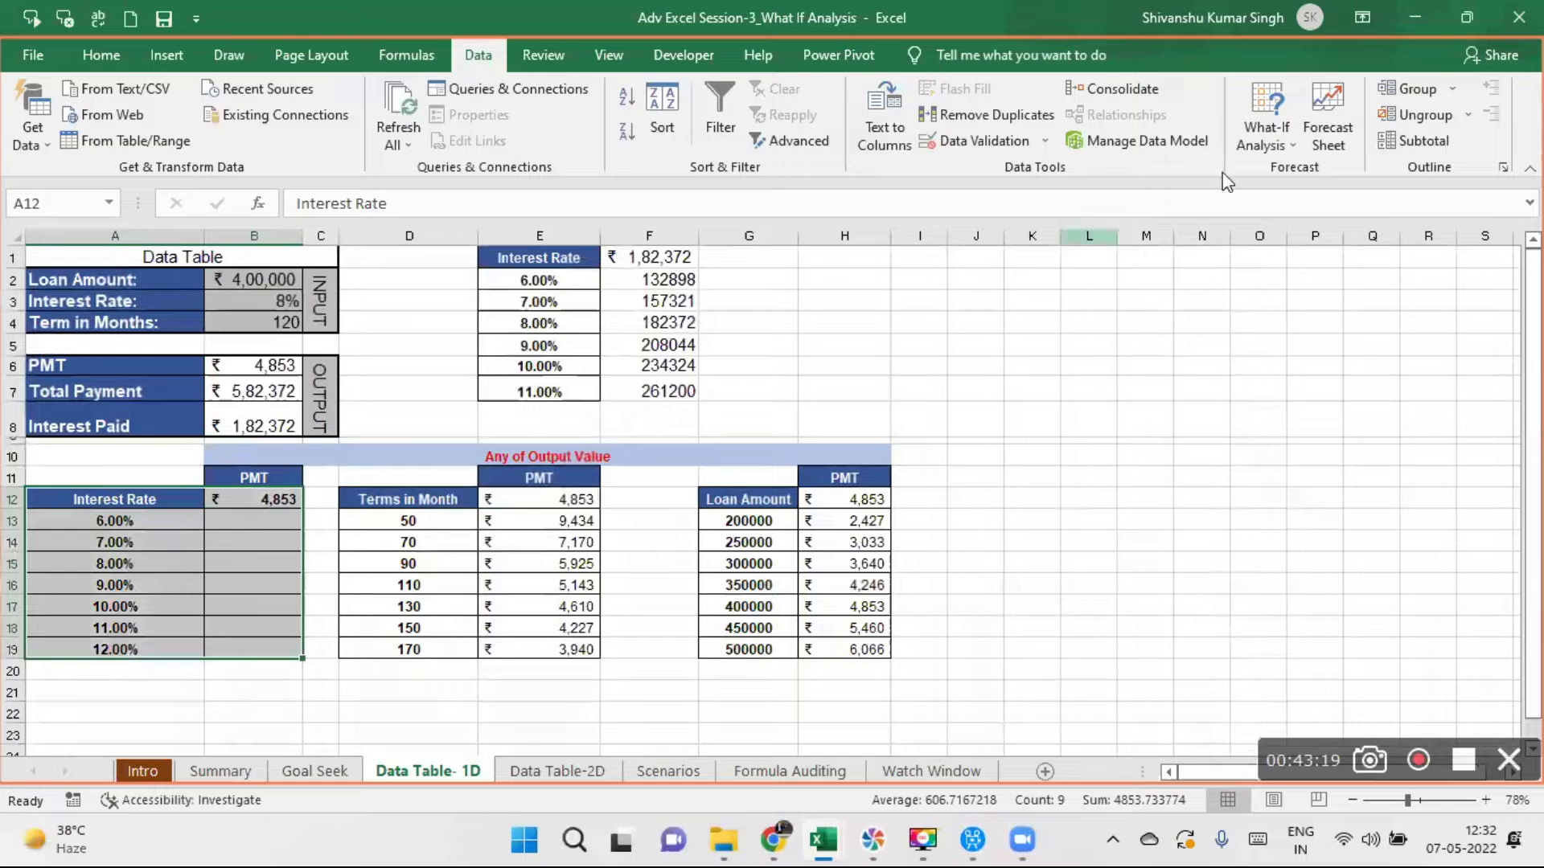
{"action": "left_click", "coordinate": [1291, 137]}
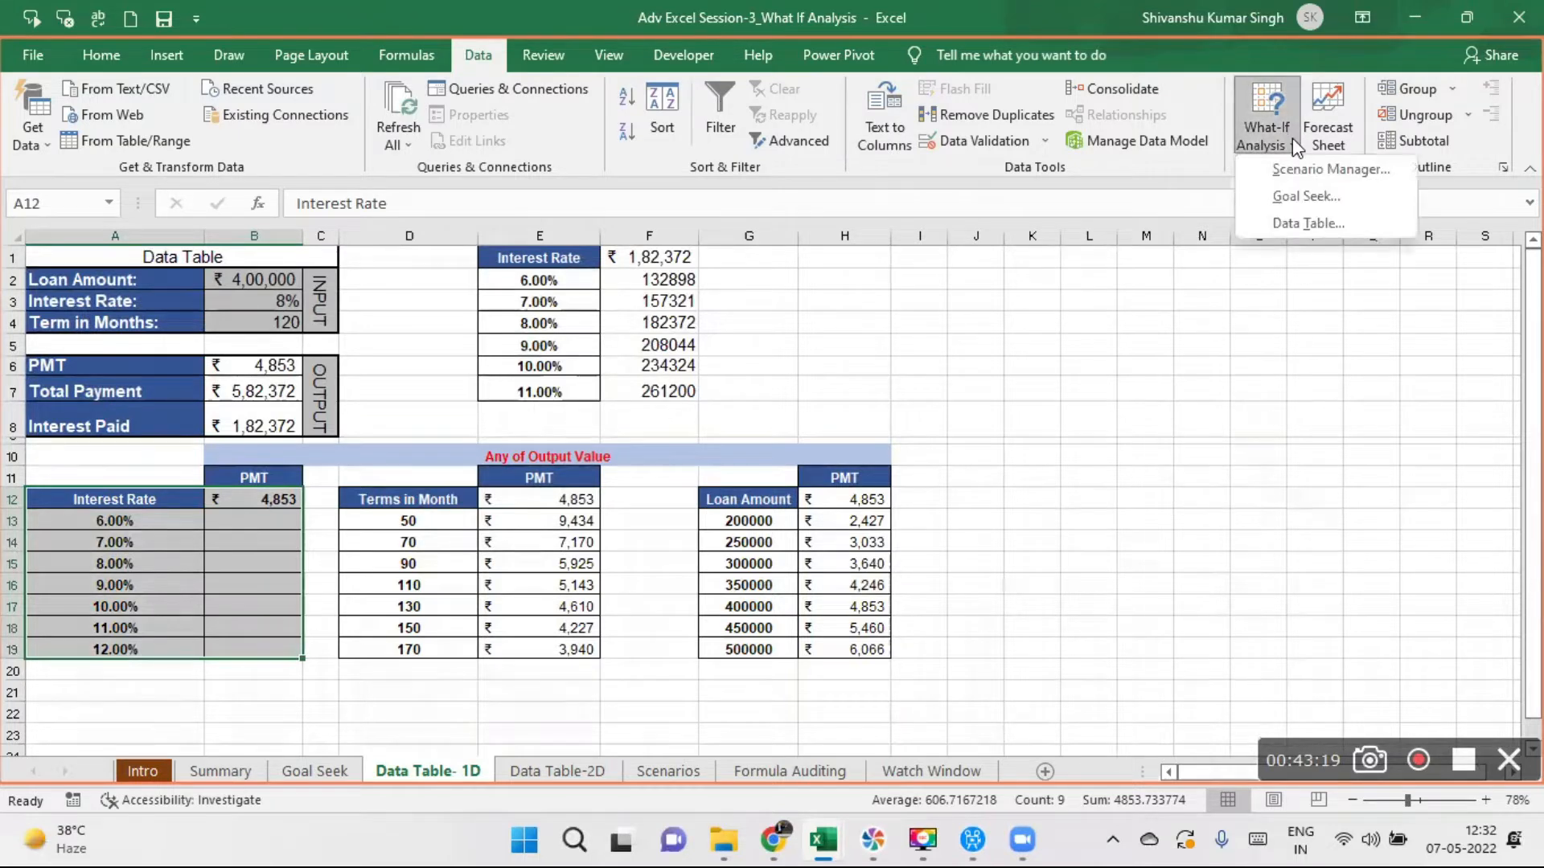
{"action": "left_click", "coordinate": [1327, 224]}
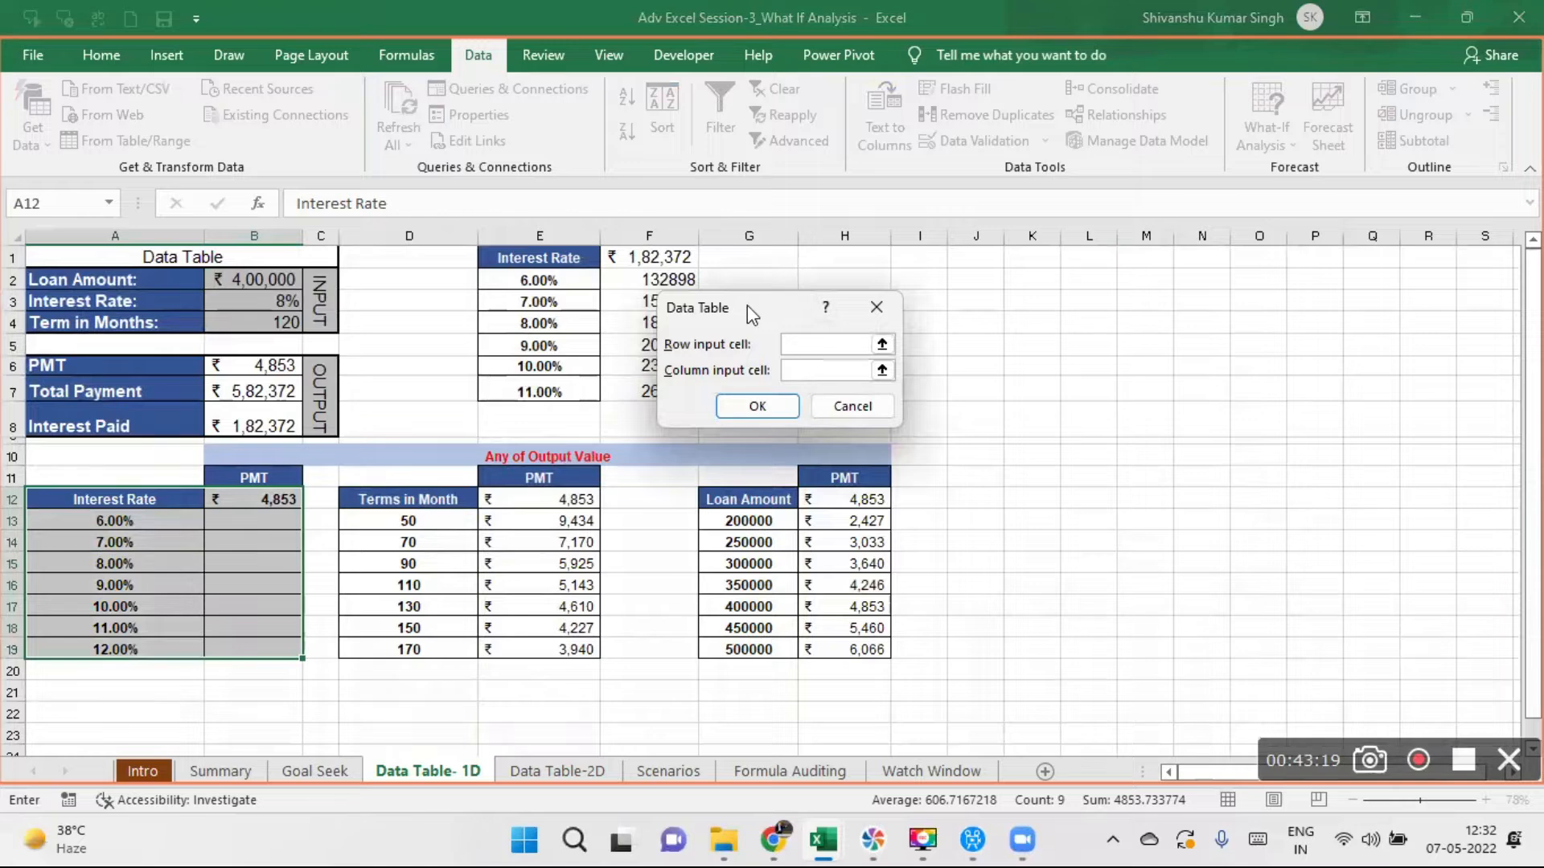
{"action": "left_click_drag", "start_coordinate": [747, 306], "coordinate": [546, 320]}
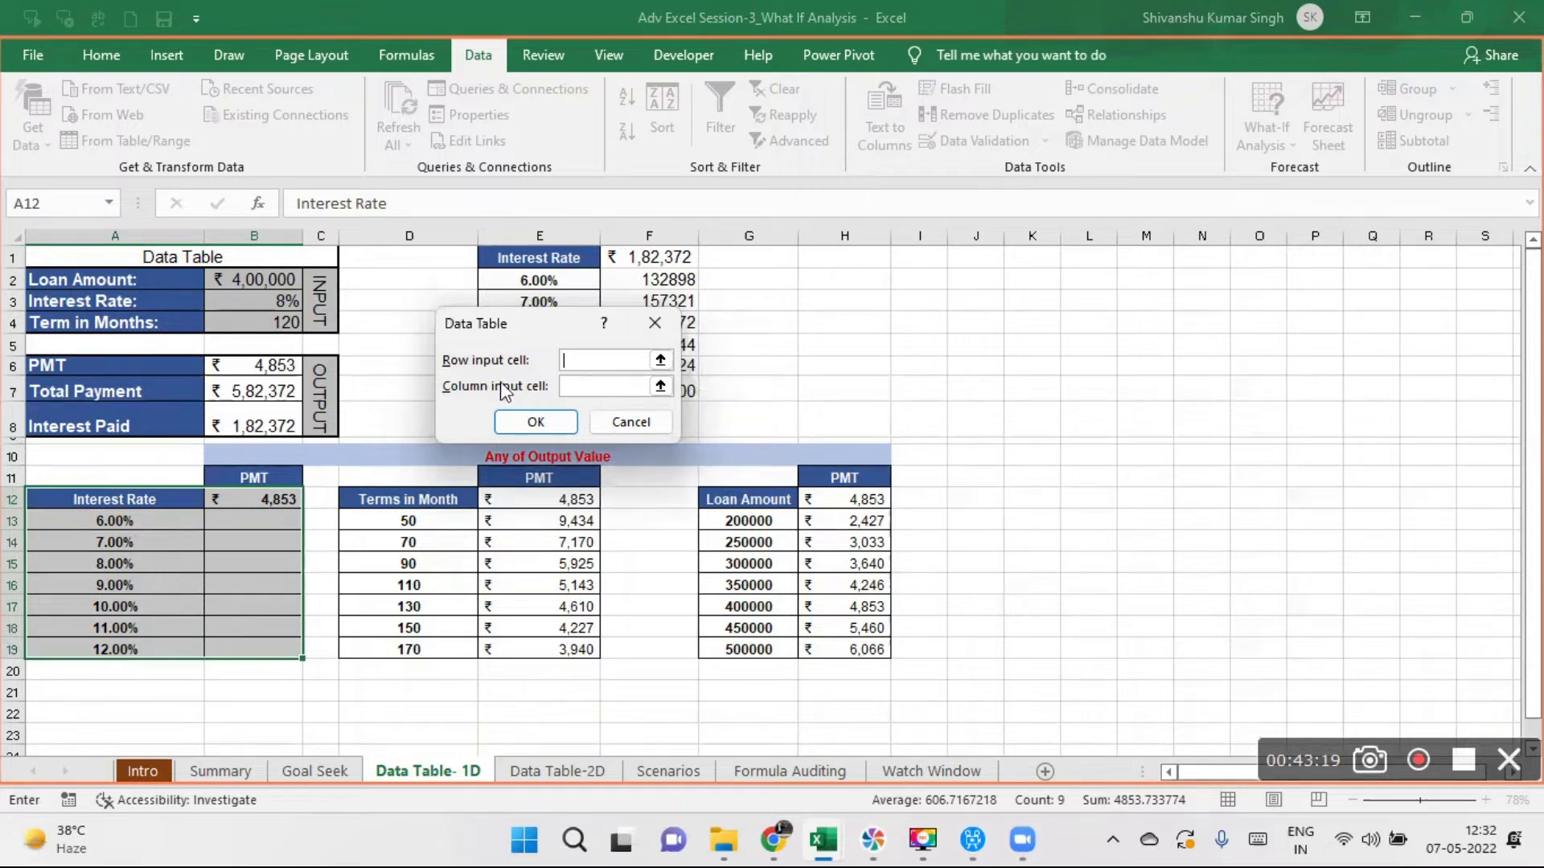
{"action": "left_click", "coordinate": [581, 388]}
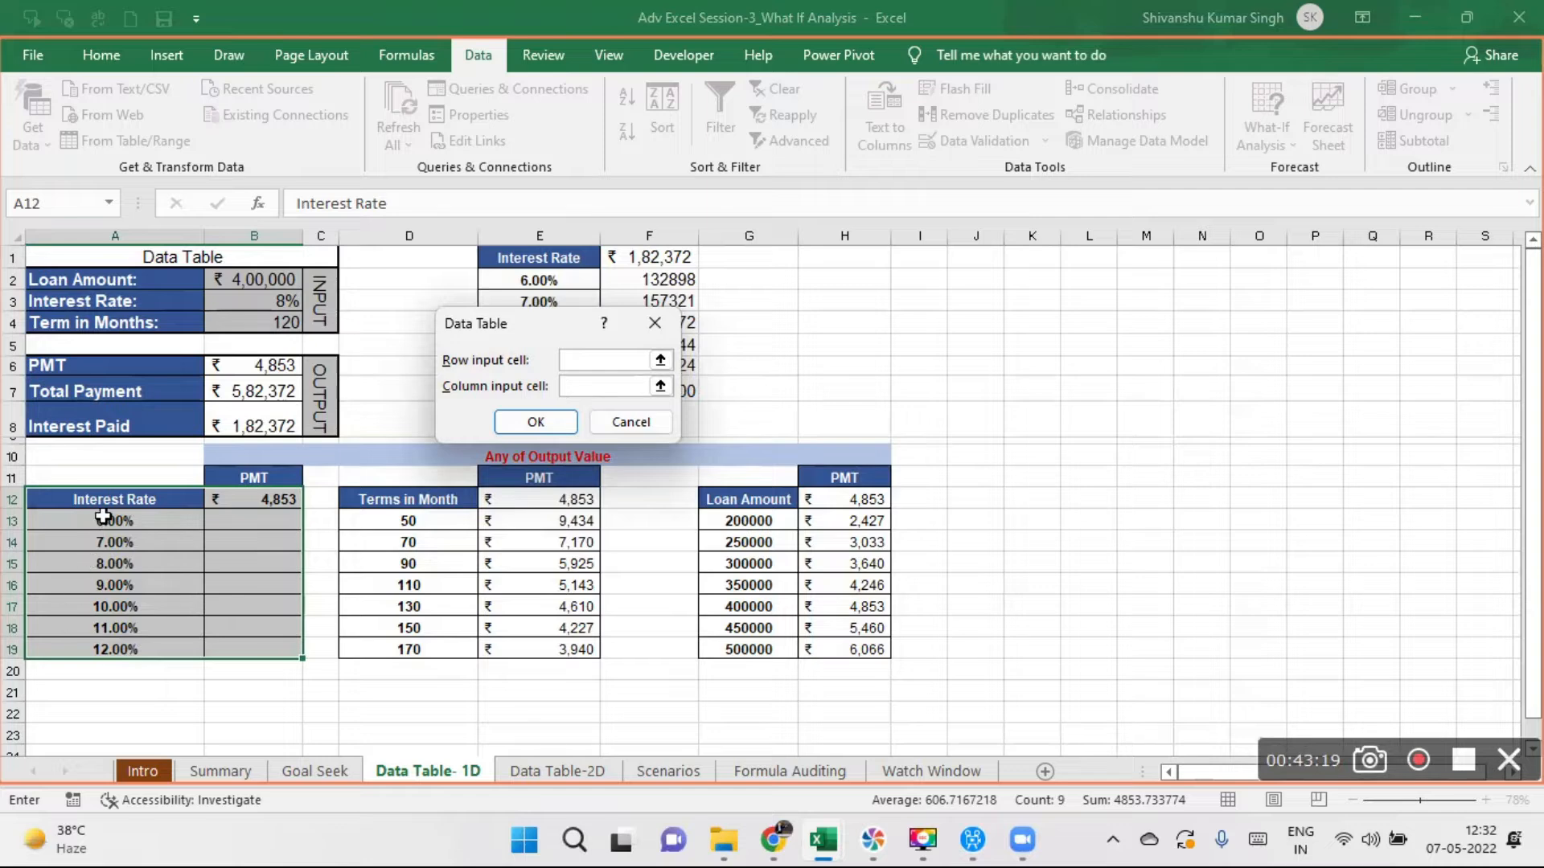
{"action": "left_click", "coordinate": [230, 303]}
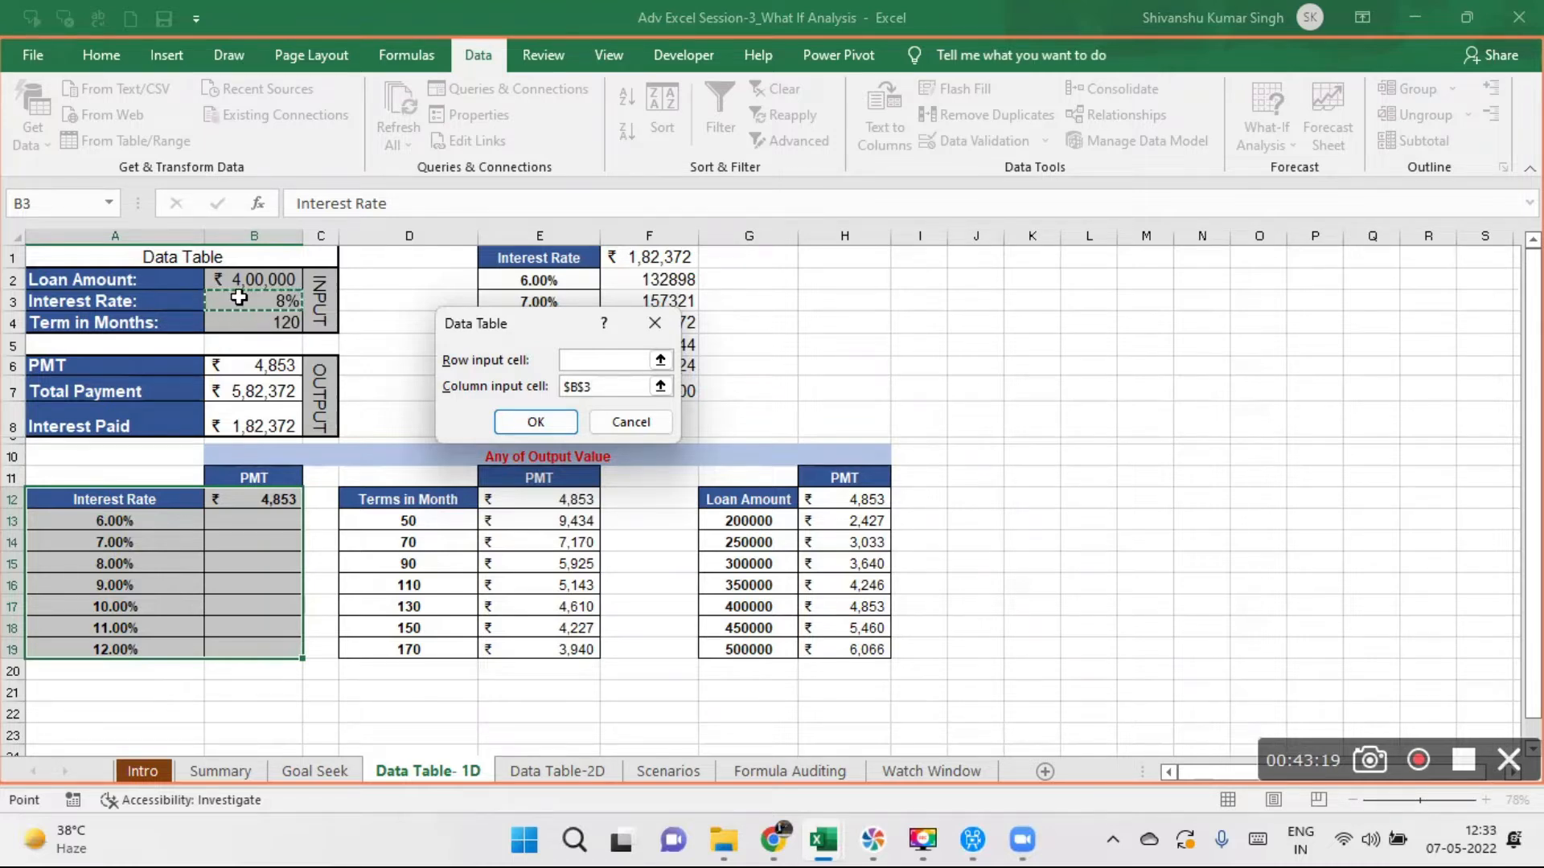
{"action": "left_click", "coordinate": [536, 424]}
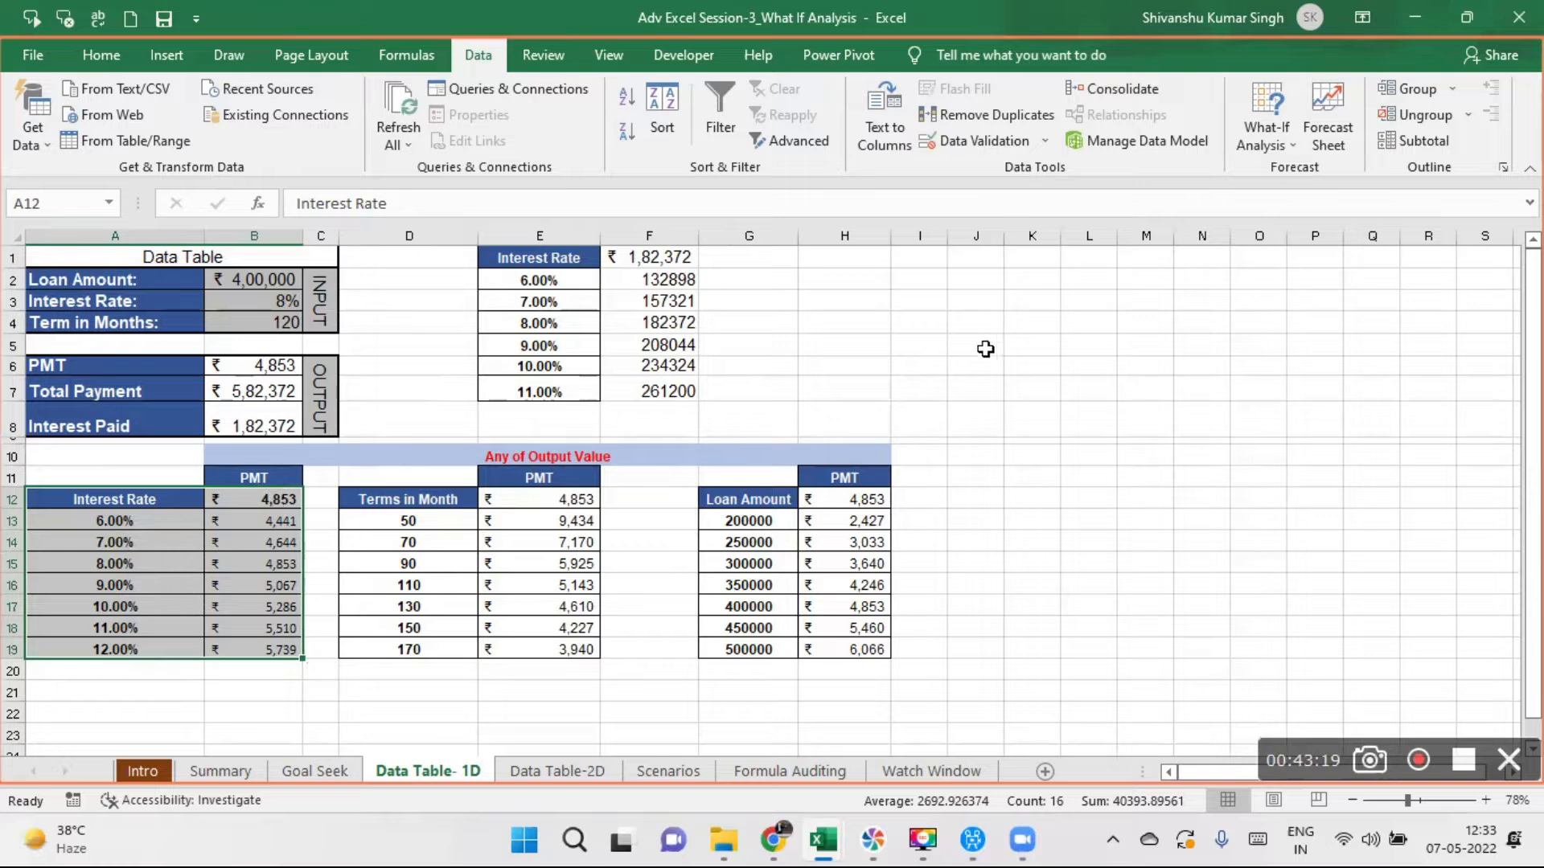
{"action": "left_click", "coordinate": [1144, 385]}
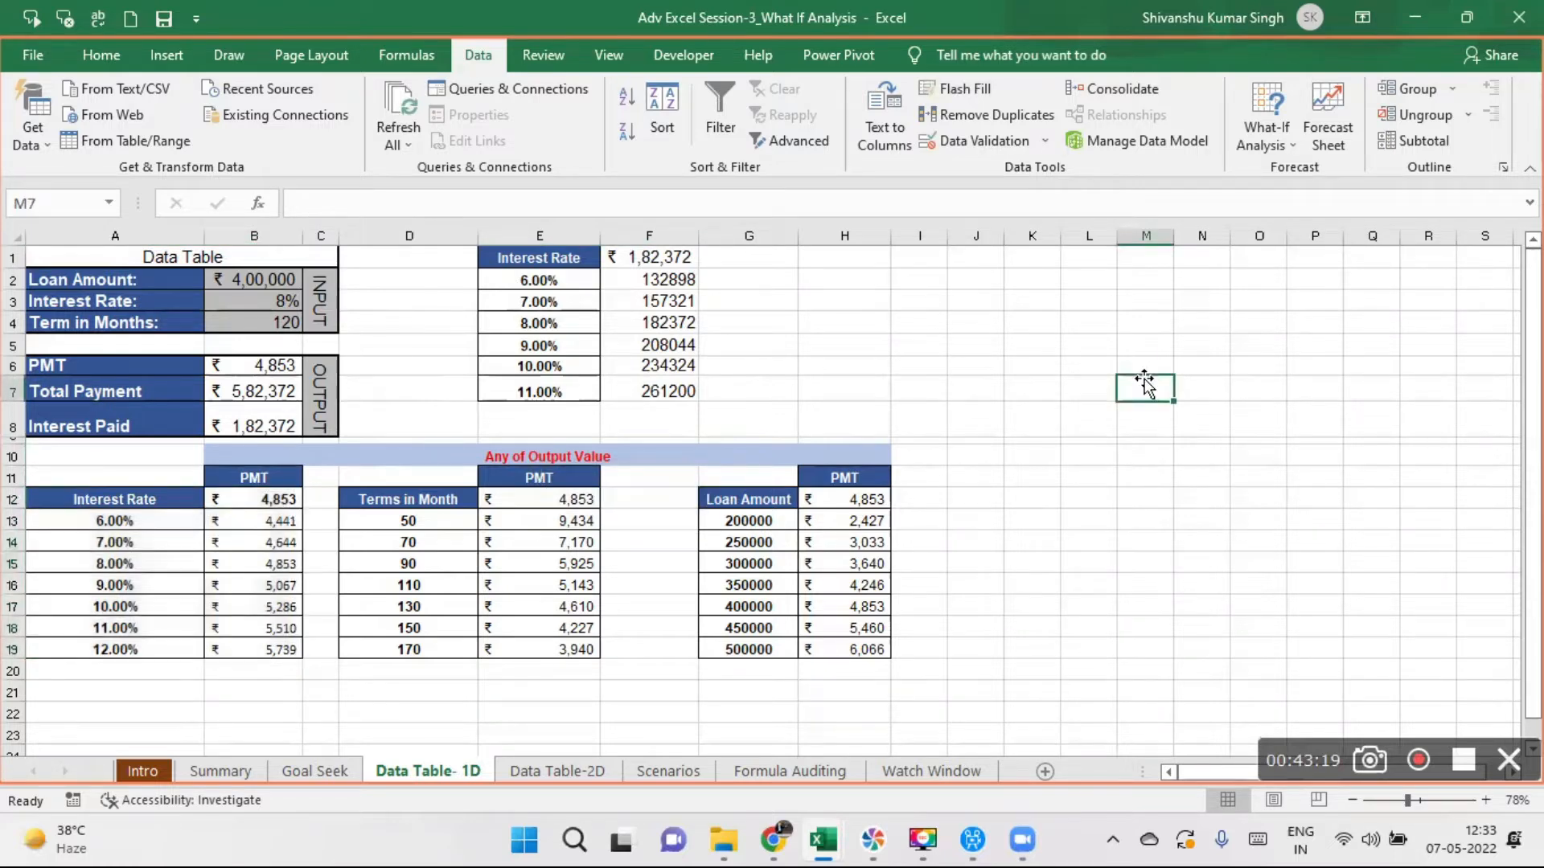
{"action": "left_click_drag", "start_coordinate": [266, 499], "coordinate": [259, 567]}
{"action": "left_click_drag", "start_coordinate": [109, 519], "coordinate": [253, 648]}
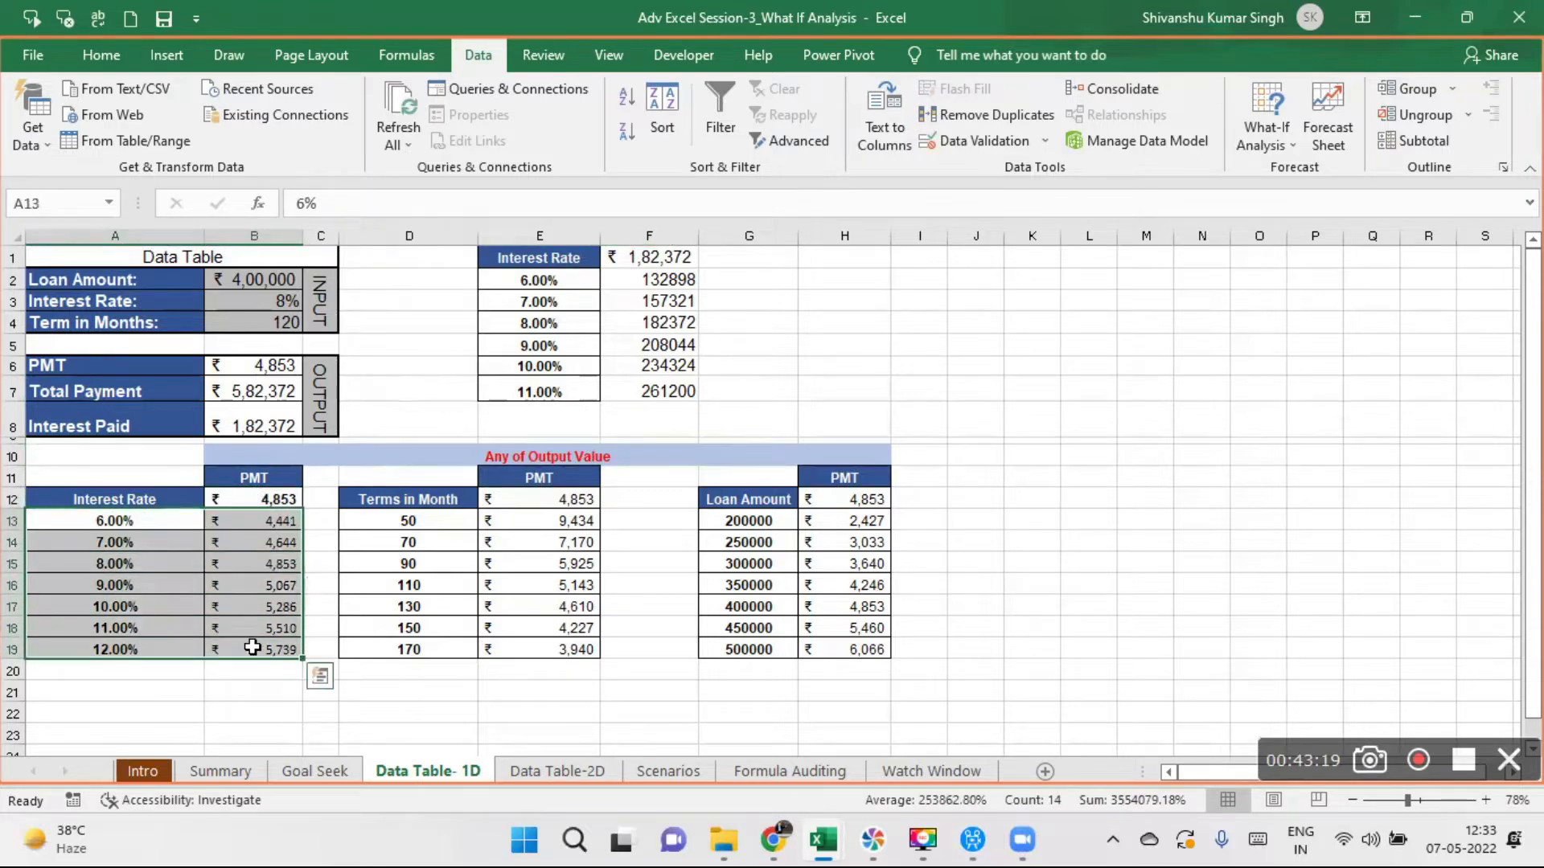
- Clear the rates and results in A13:B19 and the PMT link in B12 of the Interest Rate table
{"action": "key", "text": "Delete"}
{"action": "left_click", "coordinate": [275, 502]}
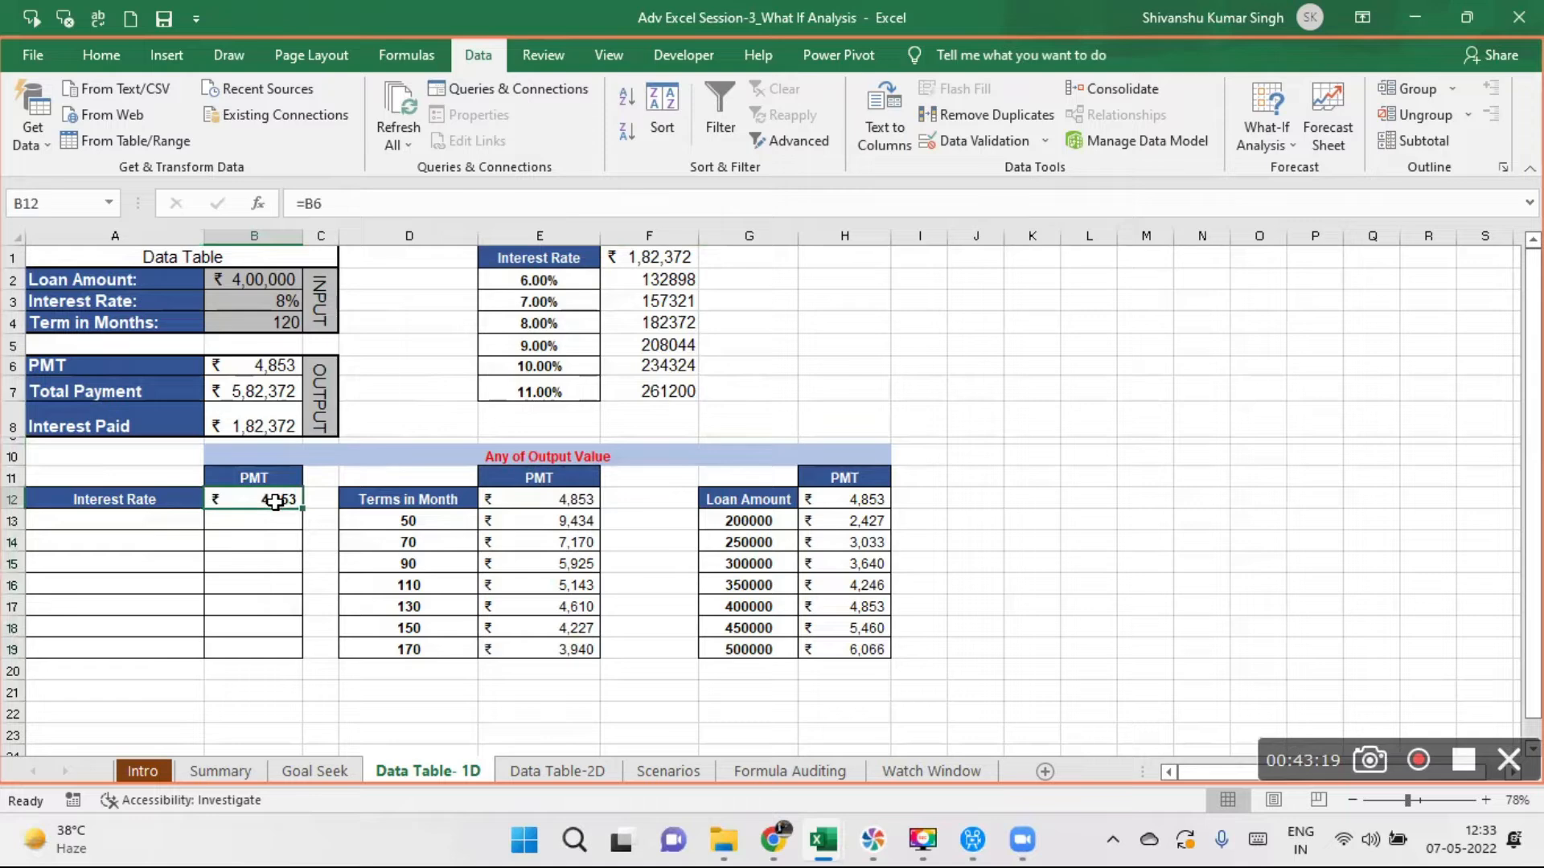
{"action": "key", "text": "Delete"}
- Enter 6% in A13 and extend the rates in 1% increments with =A13+0.01 in A14, filled down through A19
{"action": "left_click", "coordinate": [130, 519]}
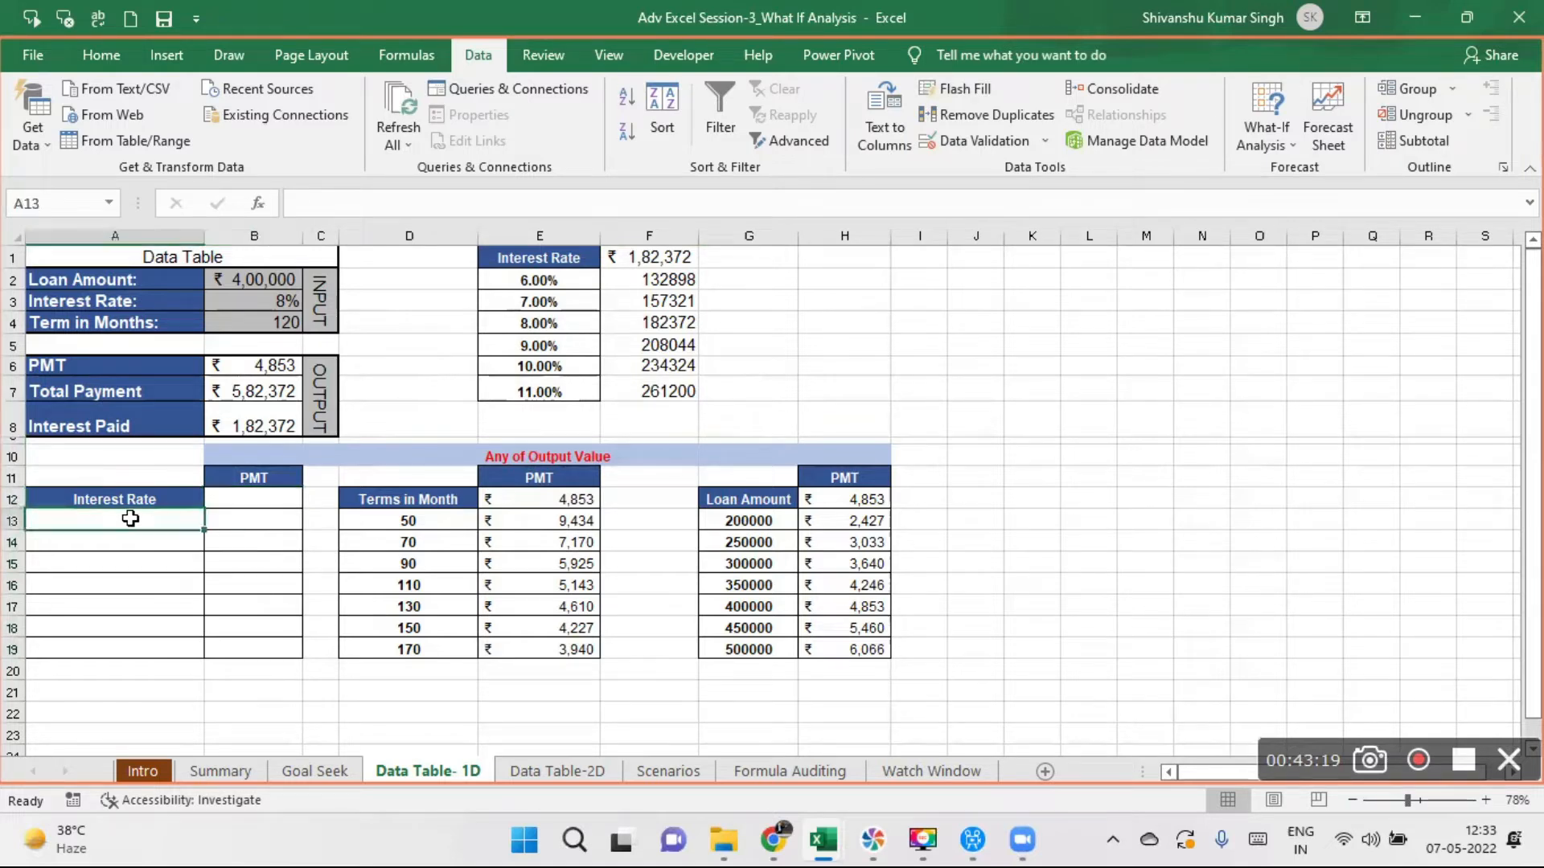
{"action": "type", "text": "6%"}
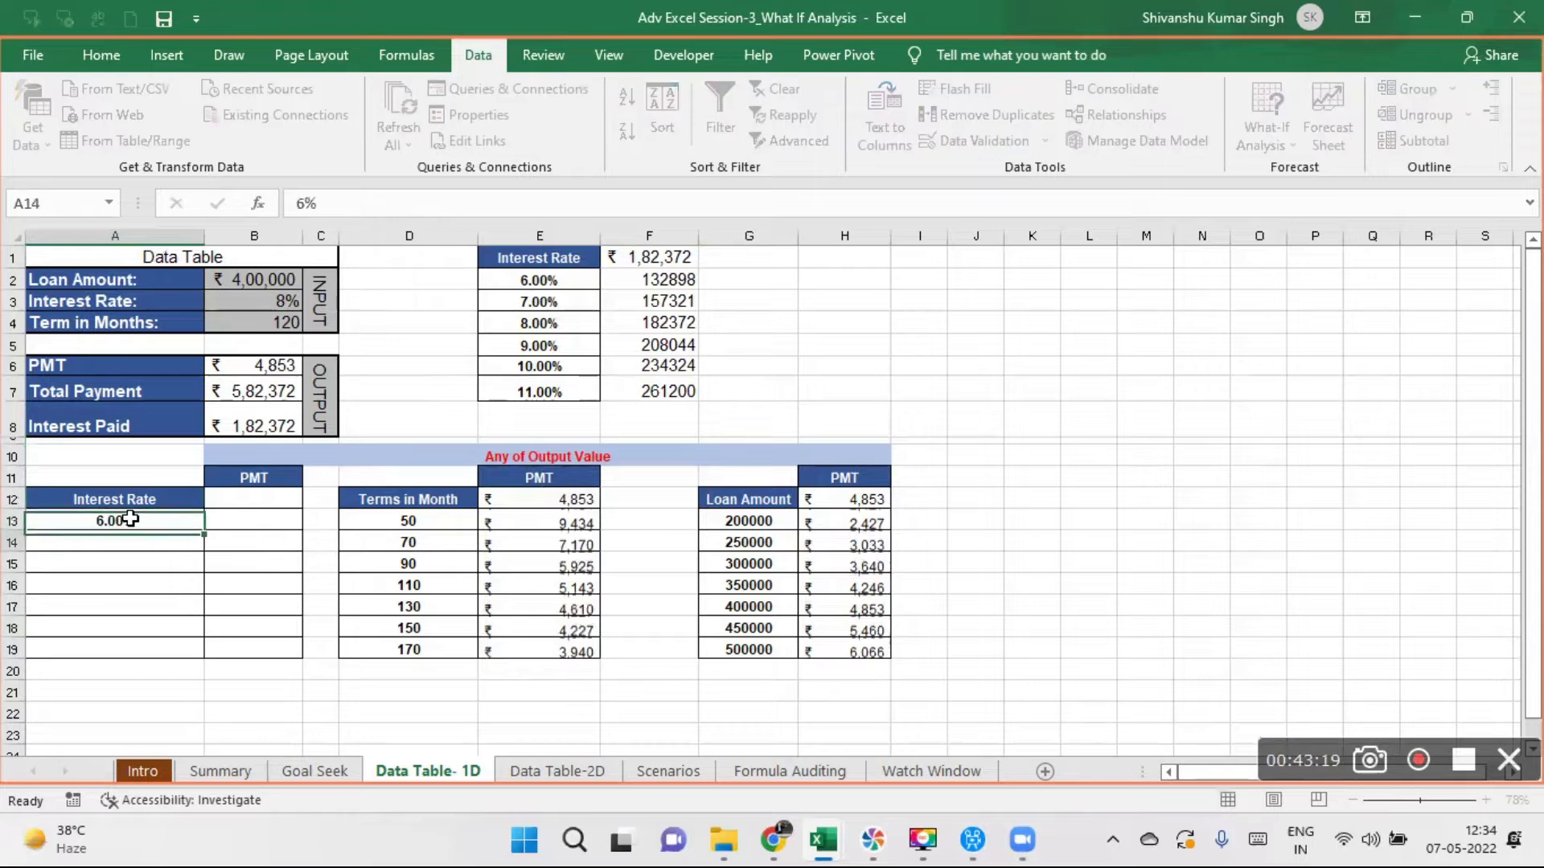
{"action": "key", "text": "Return"}
{"action": "type", "text": "="}
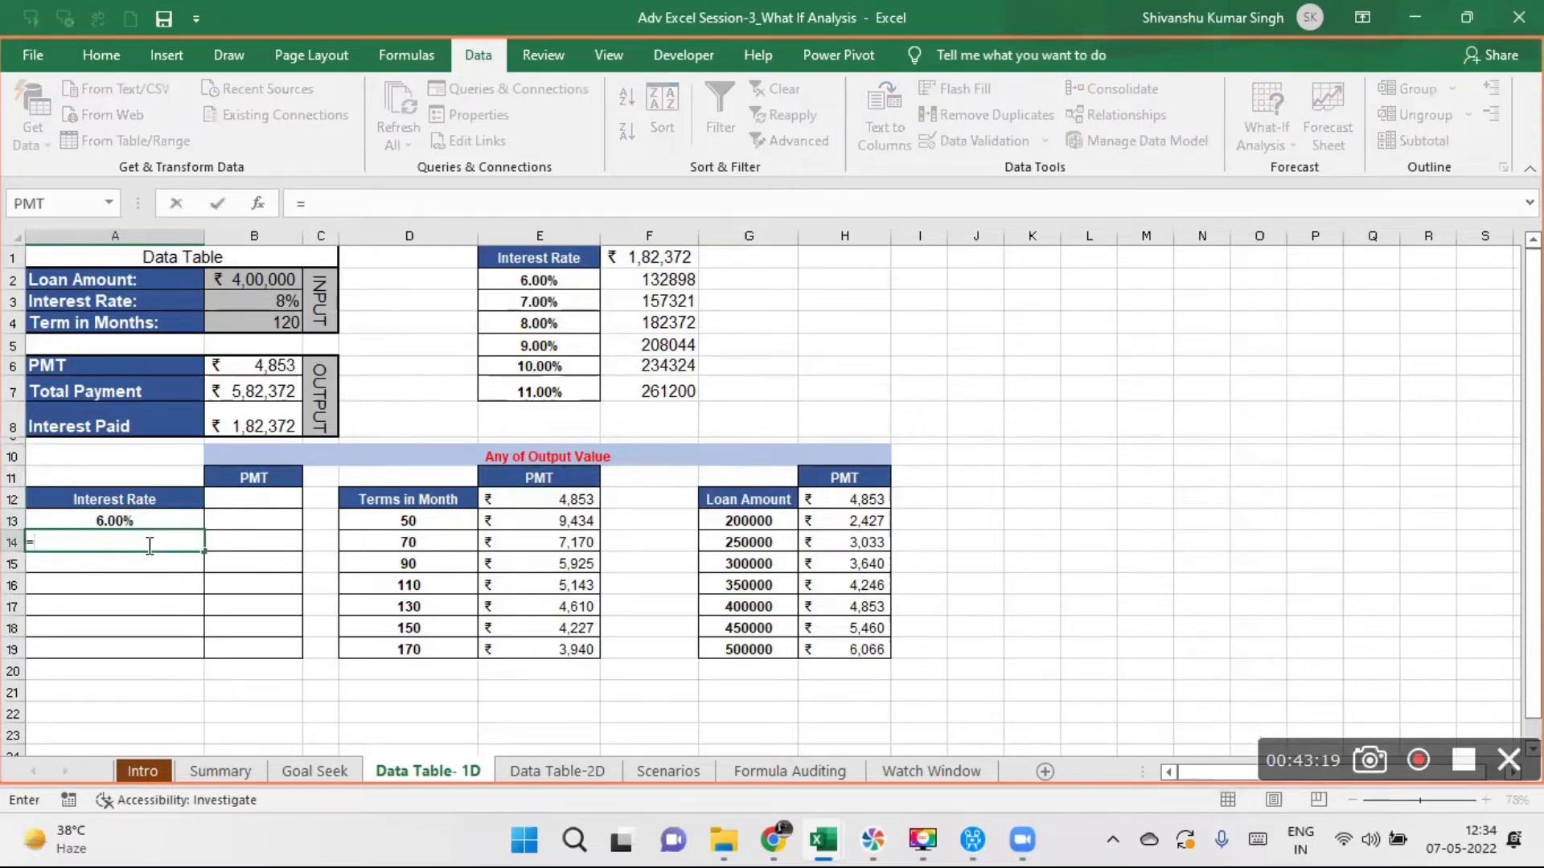
{"action": "left_click", "coordinate": [115, 521]}
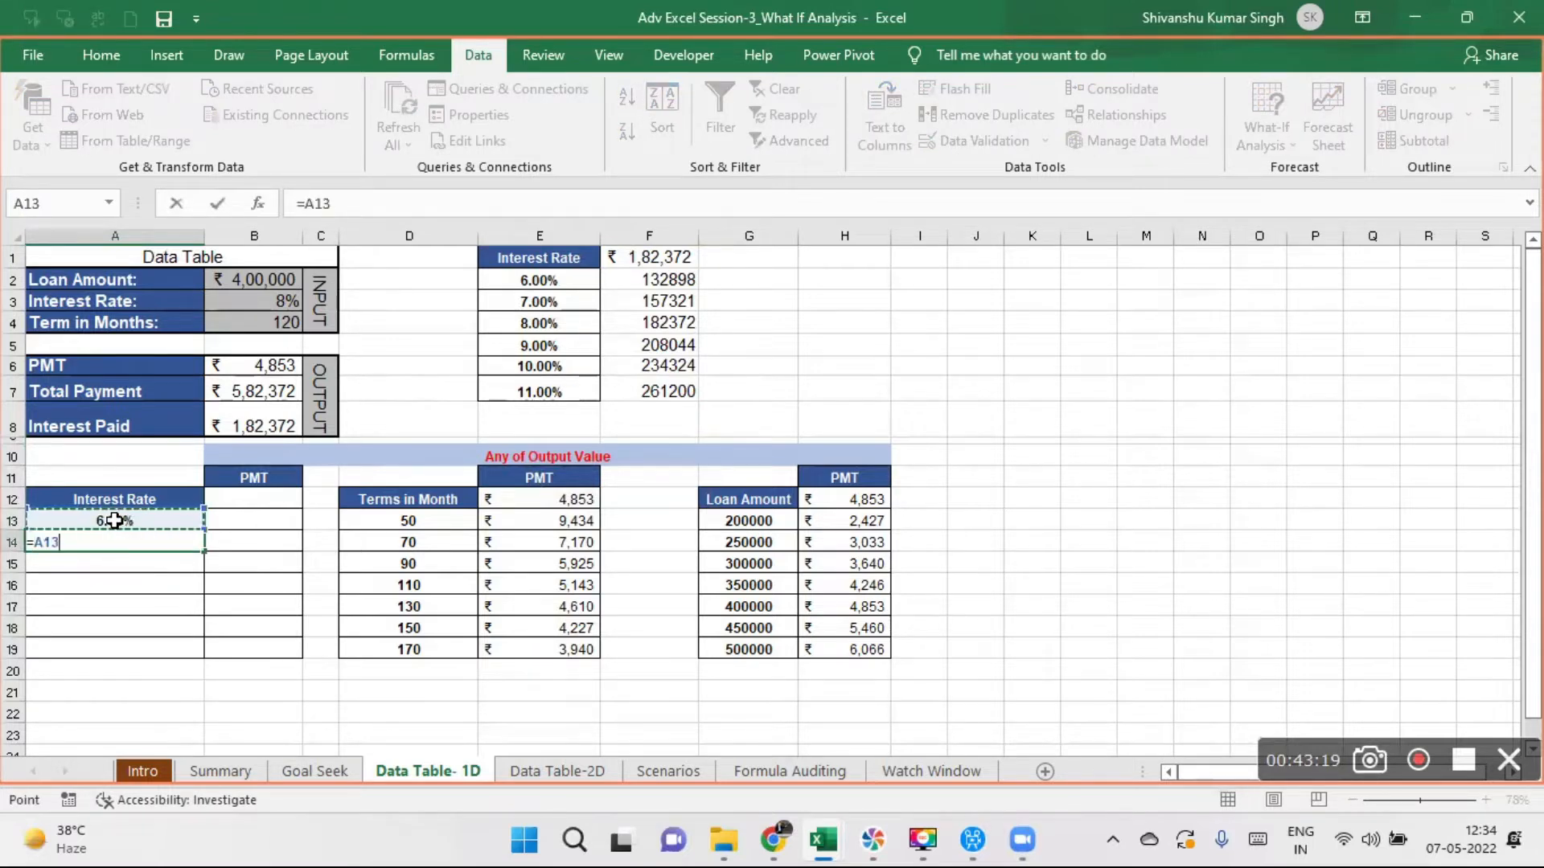
{"action": "type", "text": "+"}
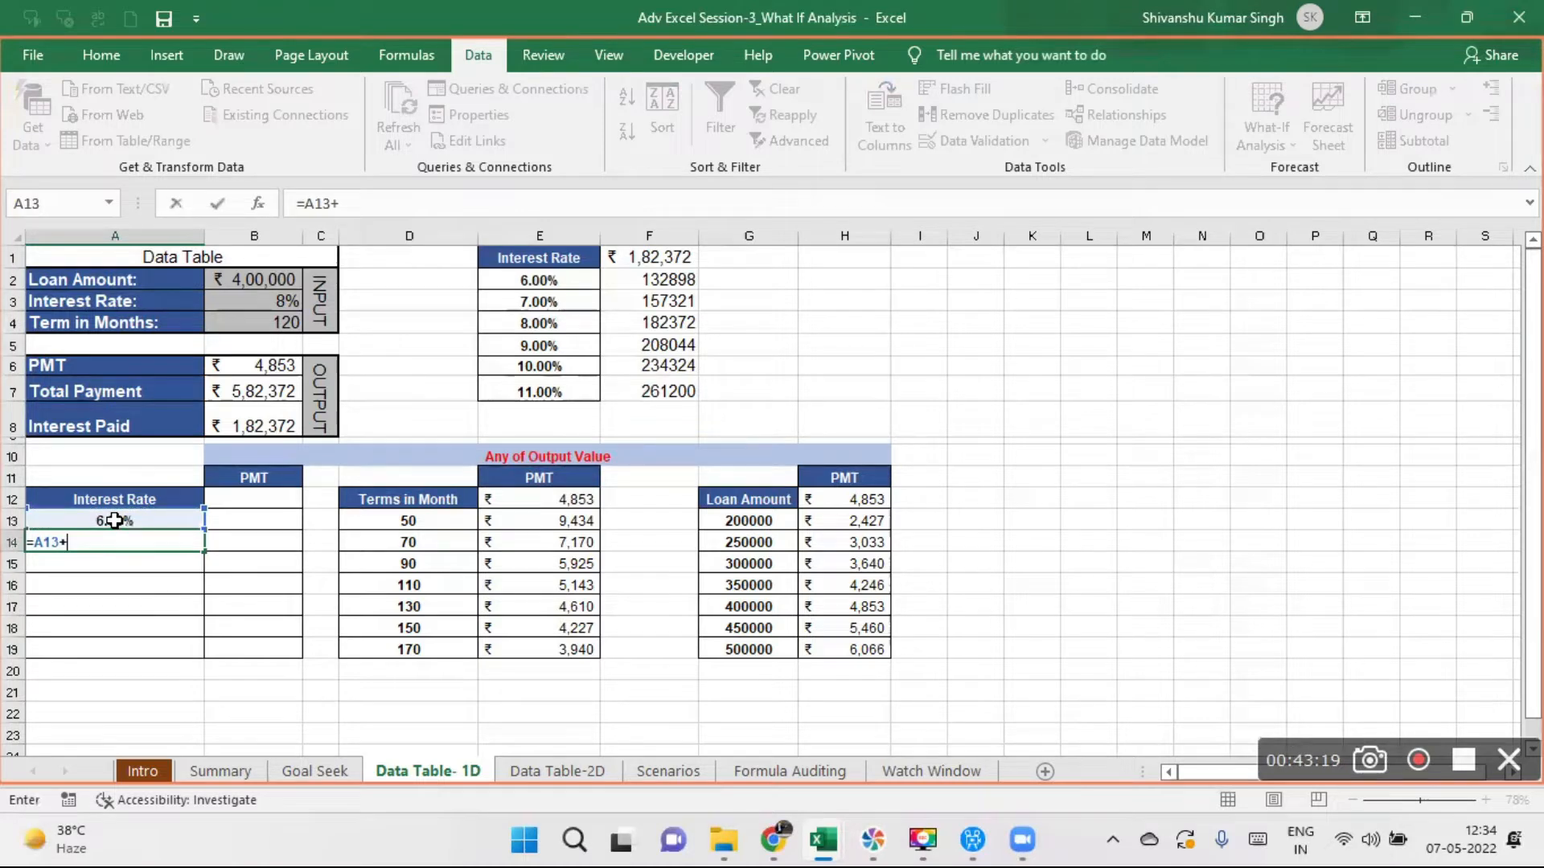
{"action": "type", "text": ".01"}
{"action": "key", "text": "Return"}
{"action": "left_click", "coordinate": [165, 543]}
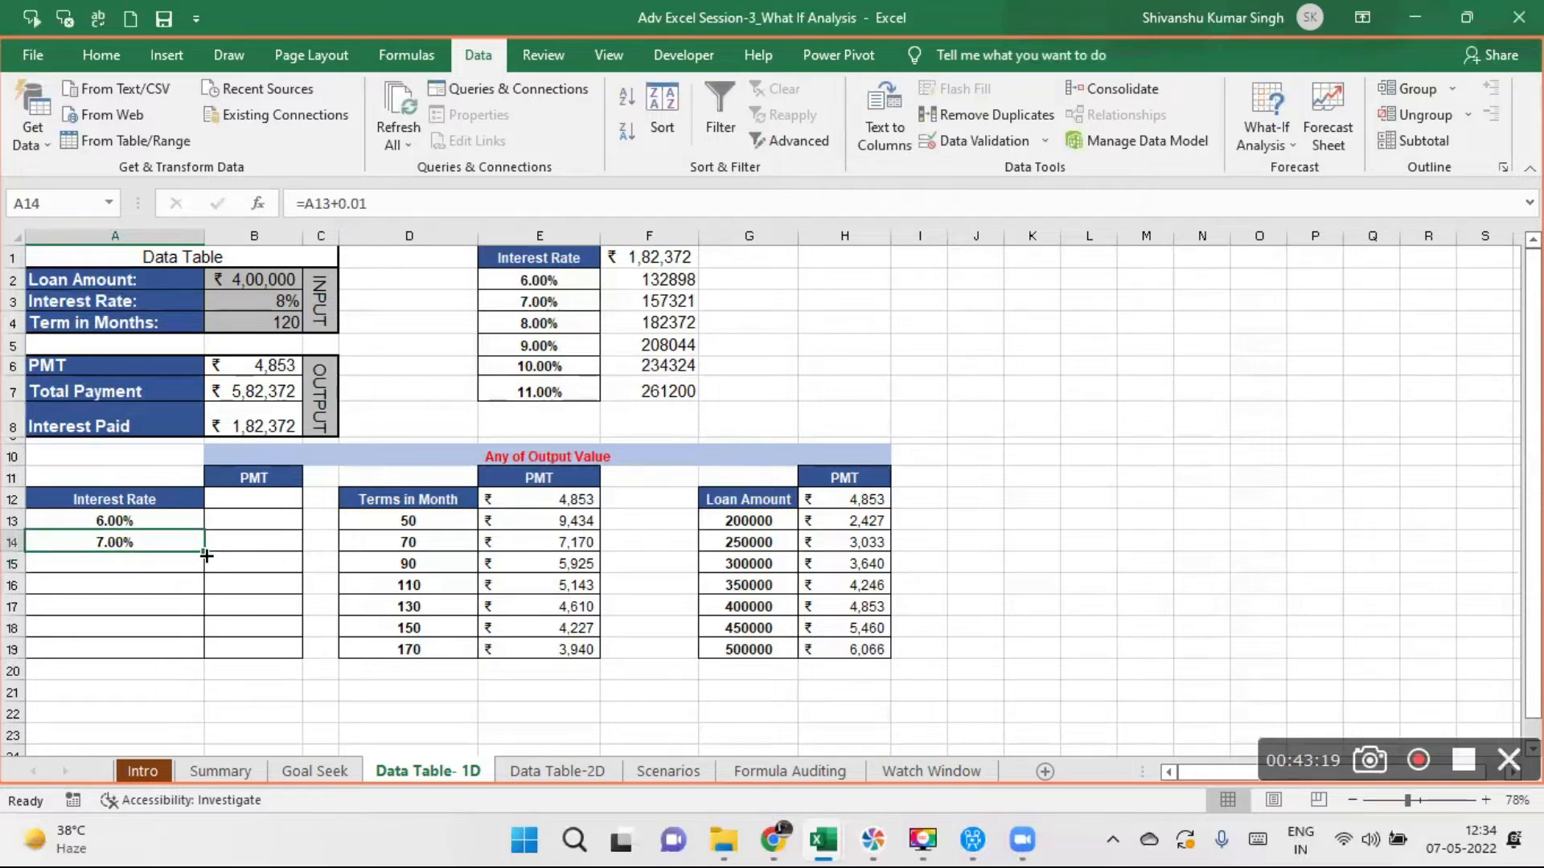
{"action": "left_click_drag", "start_coordinate": [207, 550], "coordinate": [208, 651]}
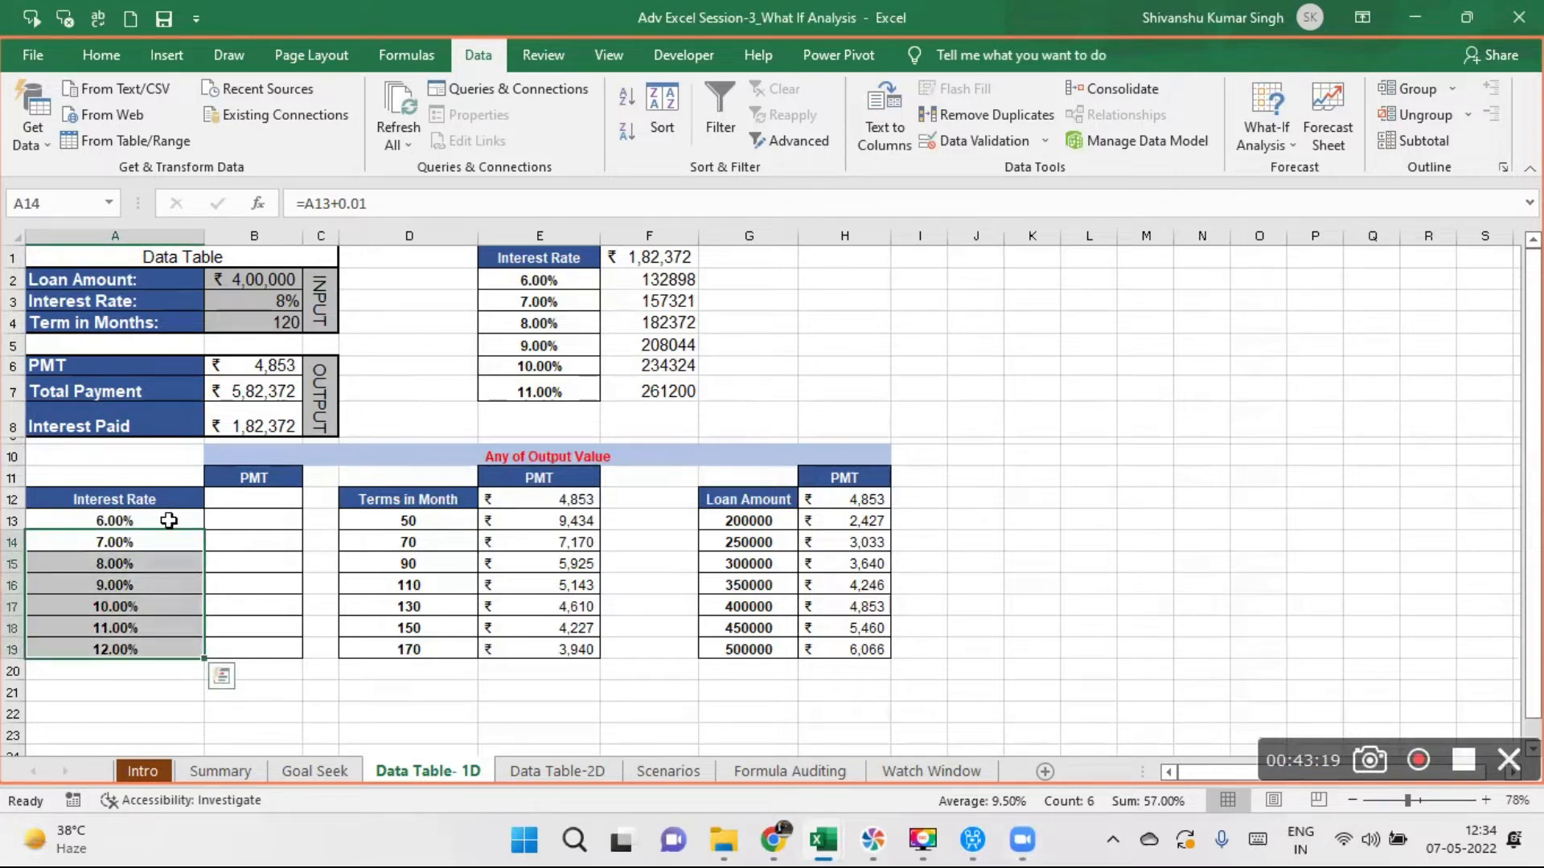
- Link B12, under the PMT heading of the Interest Rate table, to the PMT output with =B6
{"action": "left_click", "coordinate": [241, 518]}
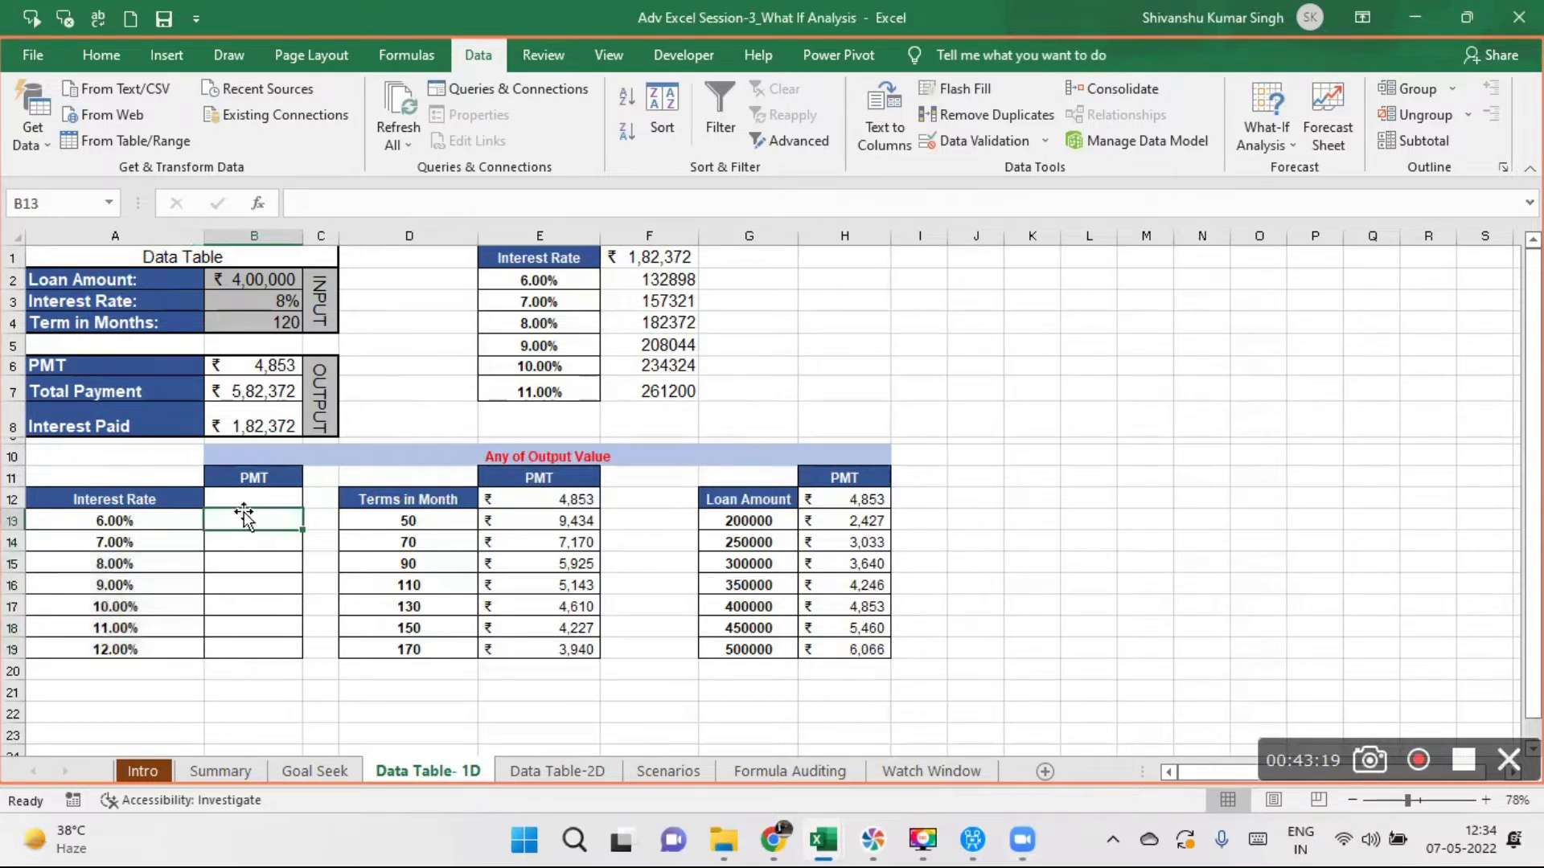
{"action": "left_click", "coordinate": [243, 493]}
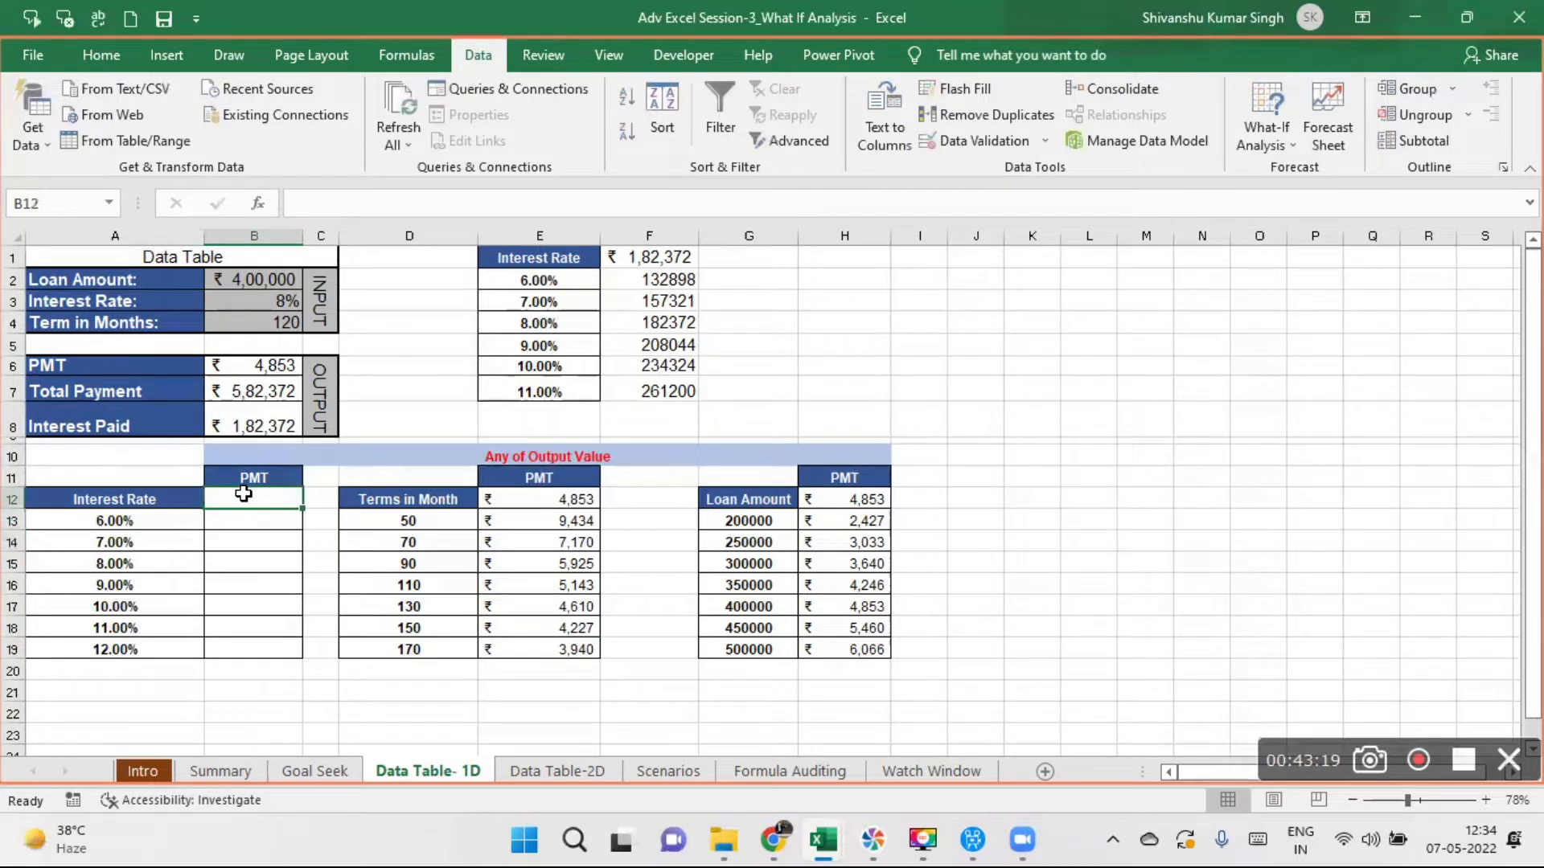
{"action": "type", "text": "="}
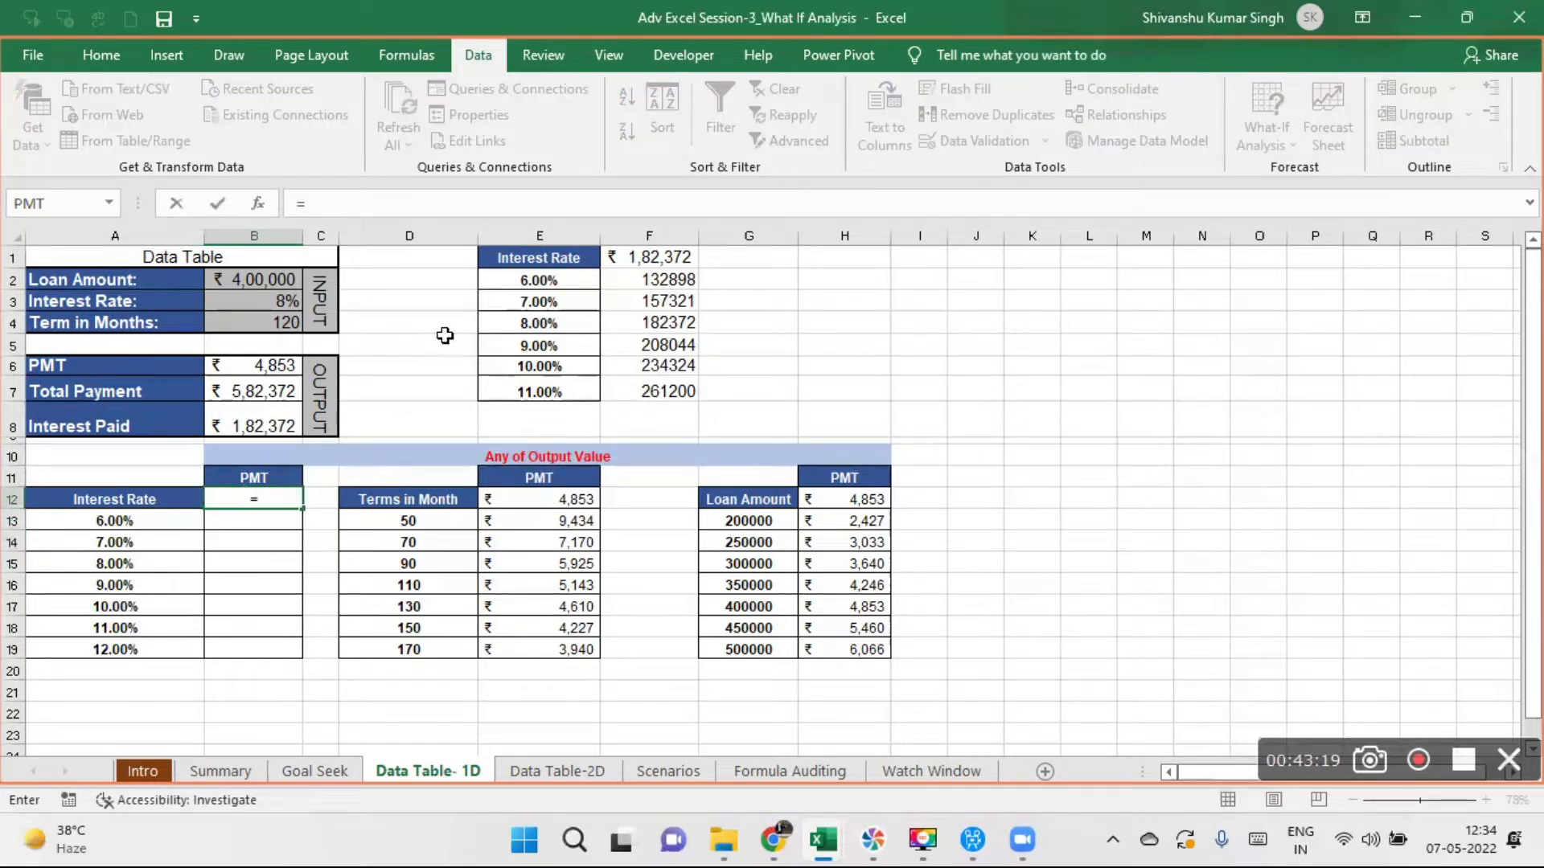
{"action": "left_click", "coordinate": [245, 365]}
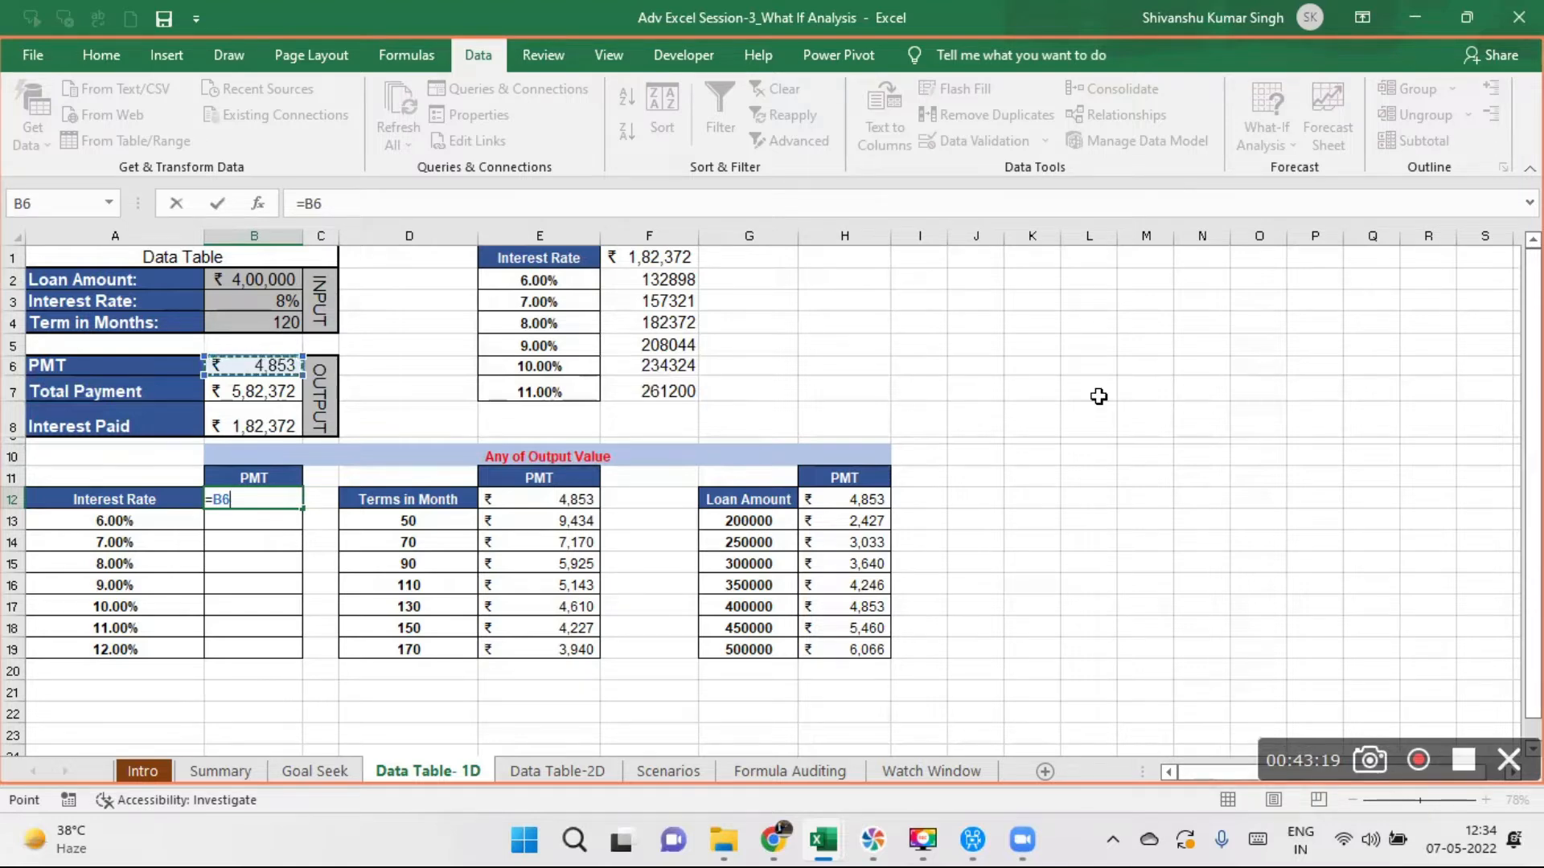
{"action": "key", "text": "Return"}
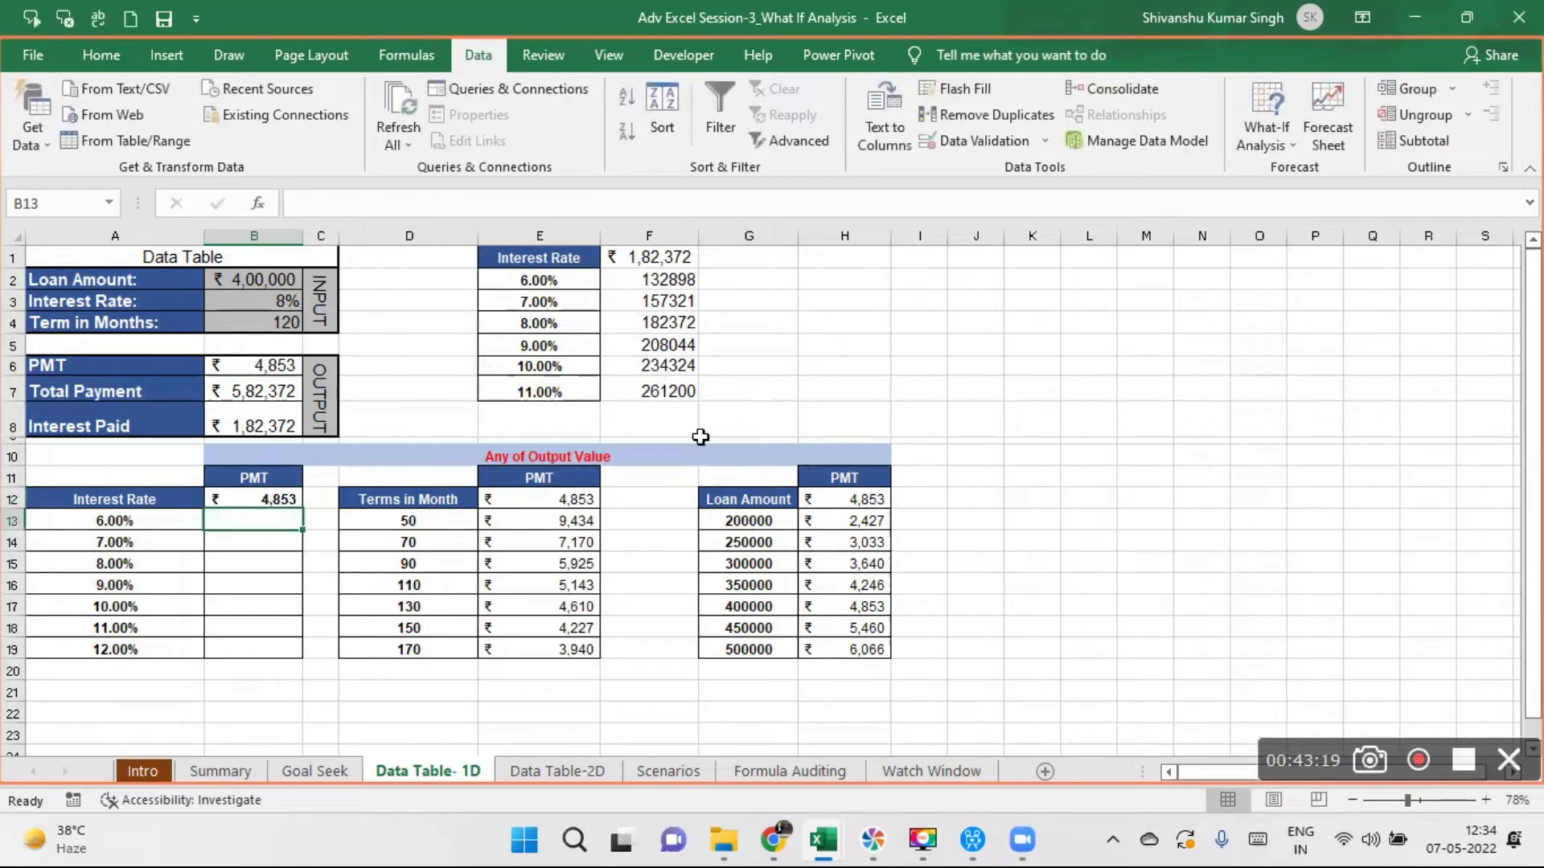
- Create a one-variable data table over A12:B19 with the loan's interest rate, B3, as the column input cell
{"action": "left_click", "coordinate": [103, 496]}
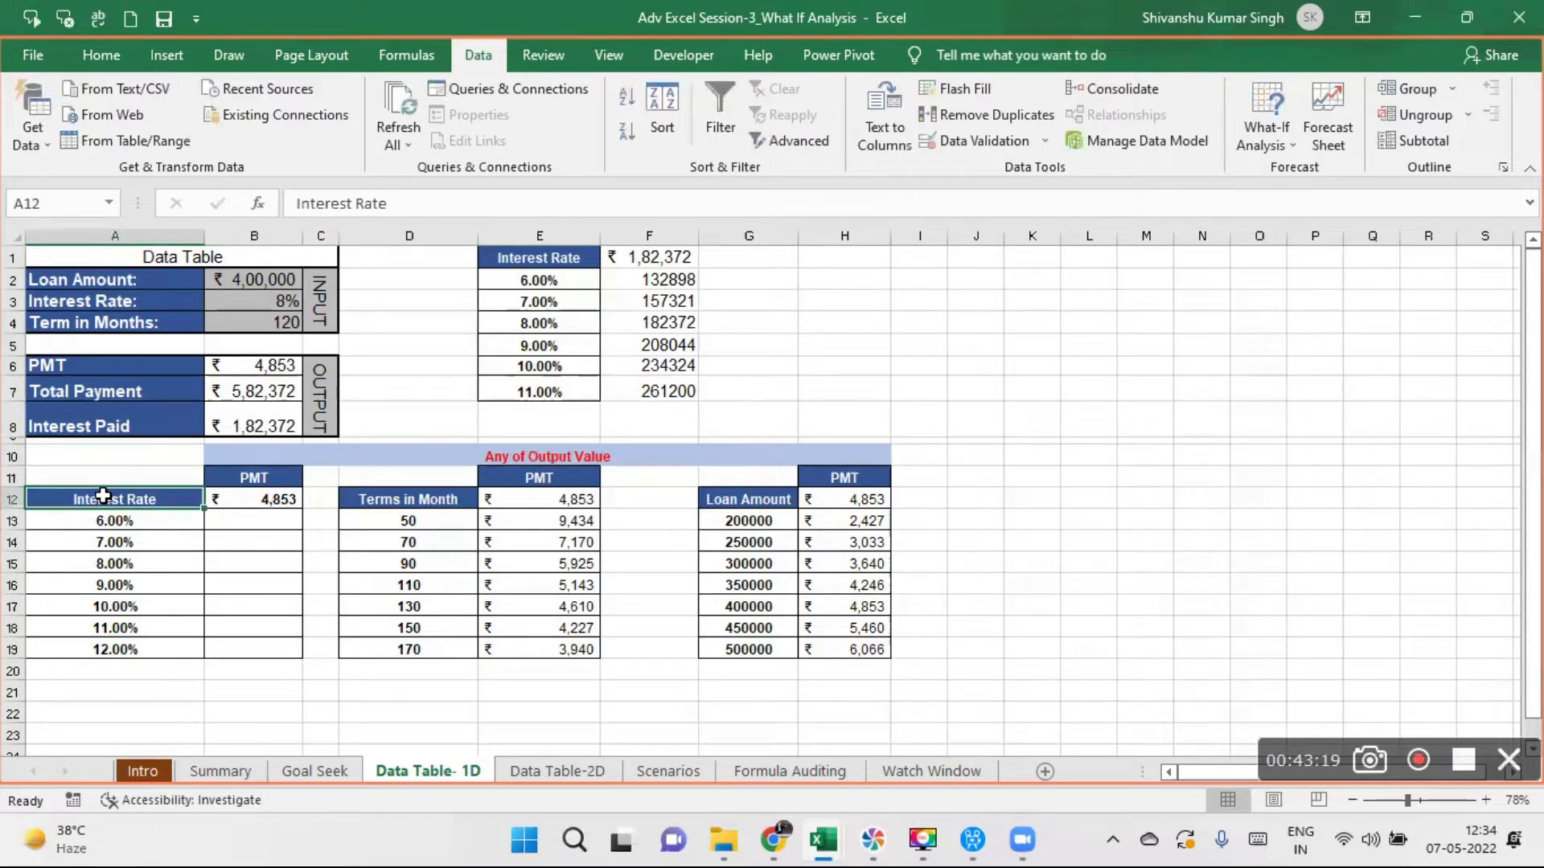
{"action": "left_click_drag", "start_coordinate": [103, 496], "coordinate": [284, 649]}
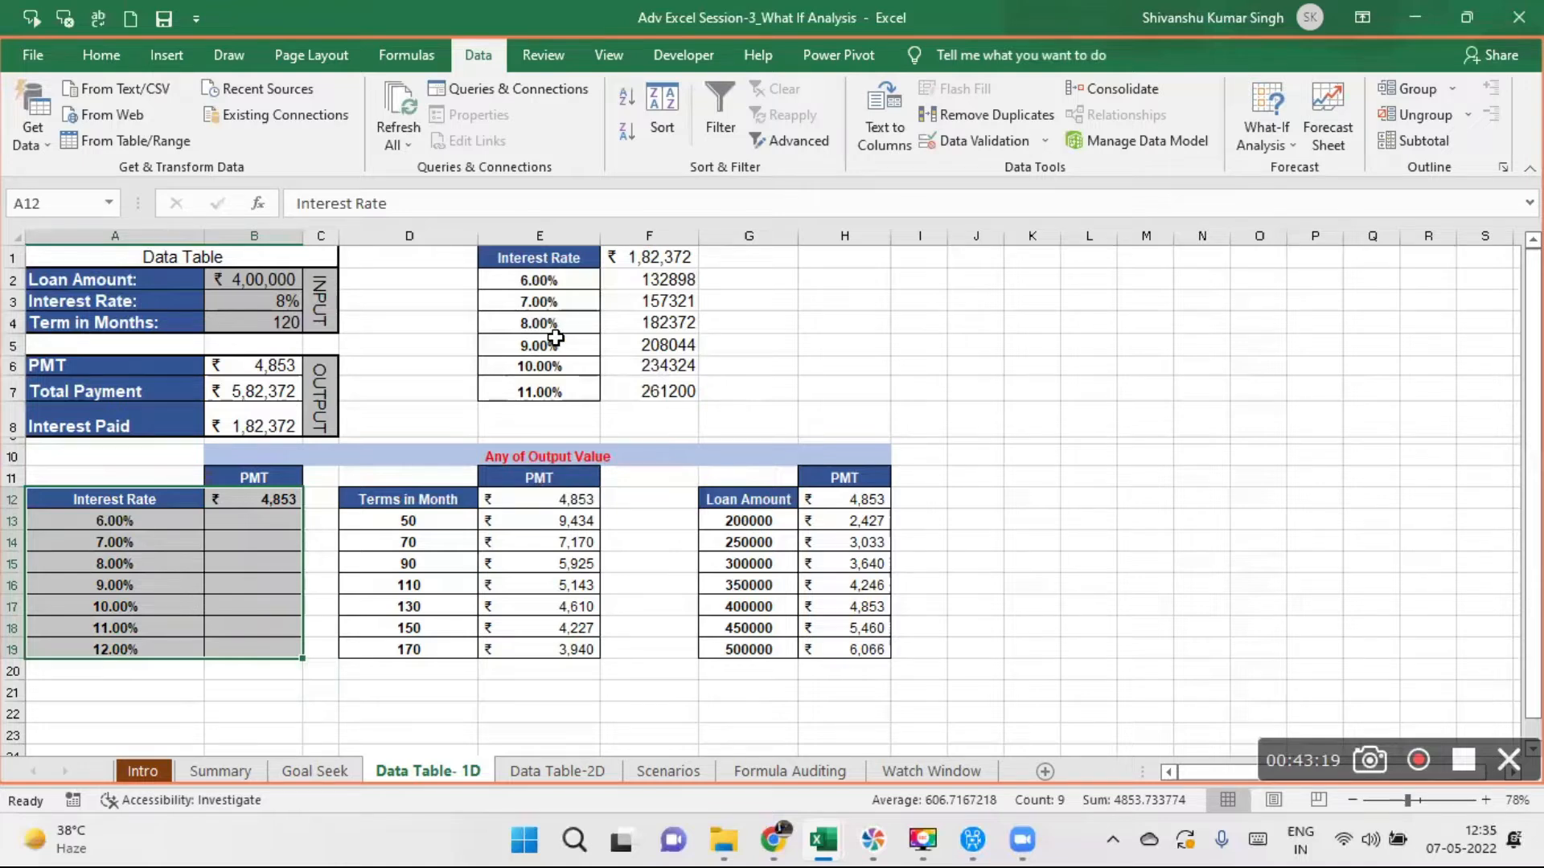
{"action": "left_click", "coordinate": [1266, 127]}
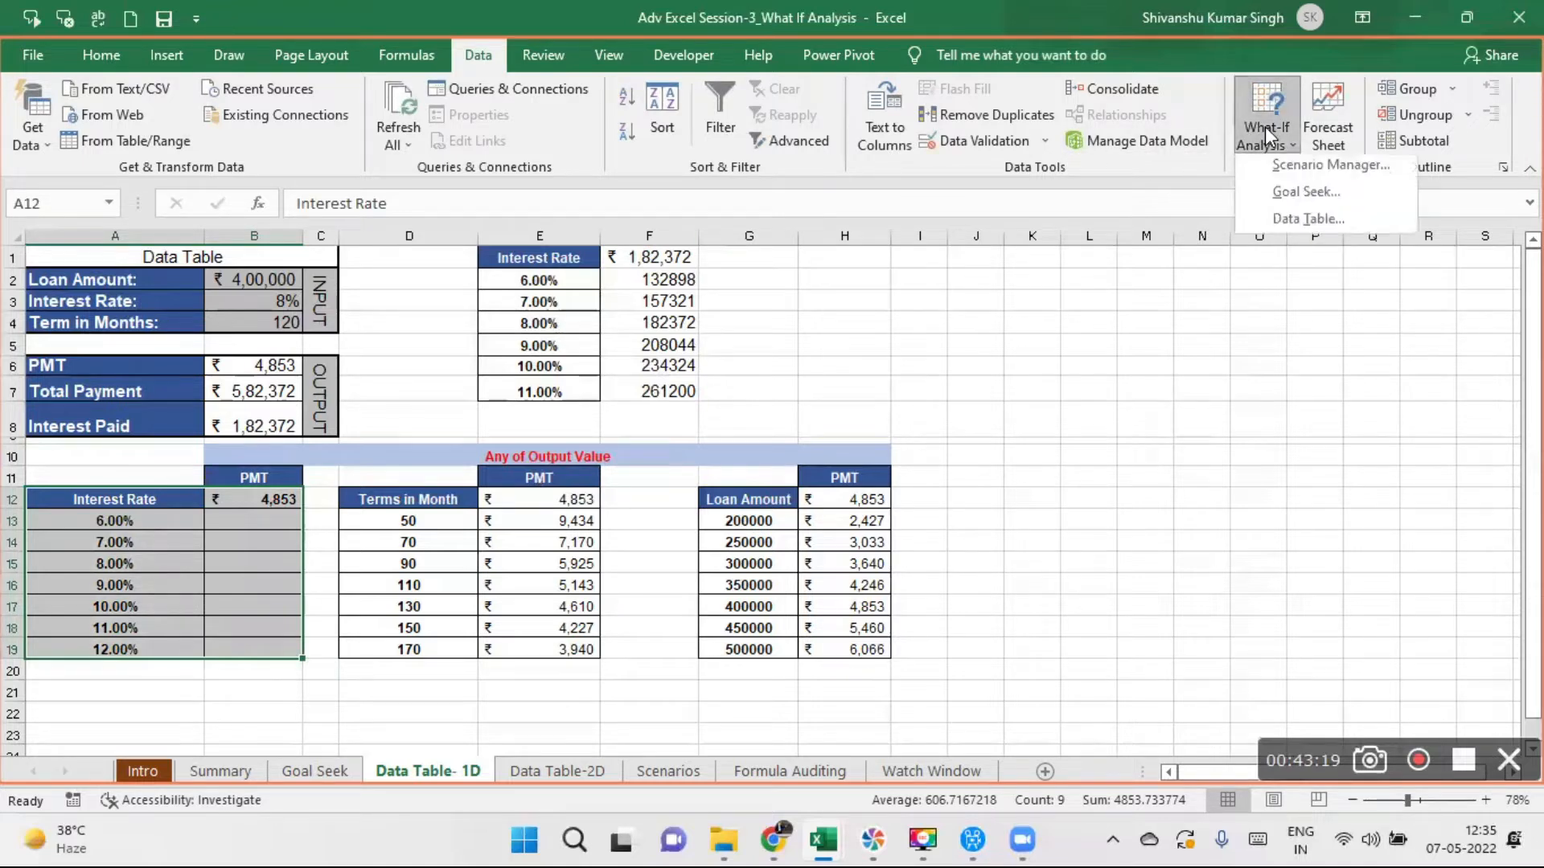
{"action": "left_click", "coordinate": [1304, 225]}
{"action": "left_click_drag", "start_coordinate": [552, 320], "coordinate": [492, 317]}
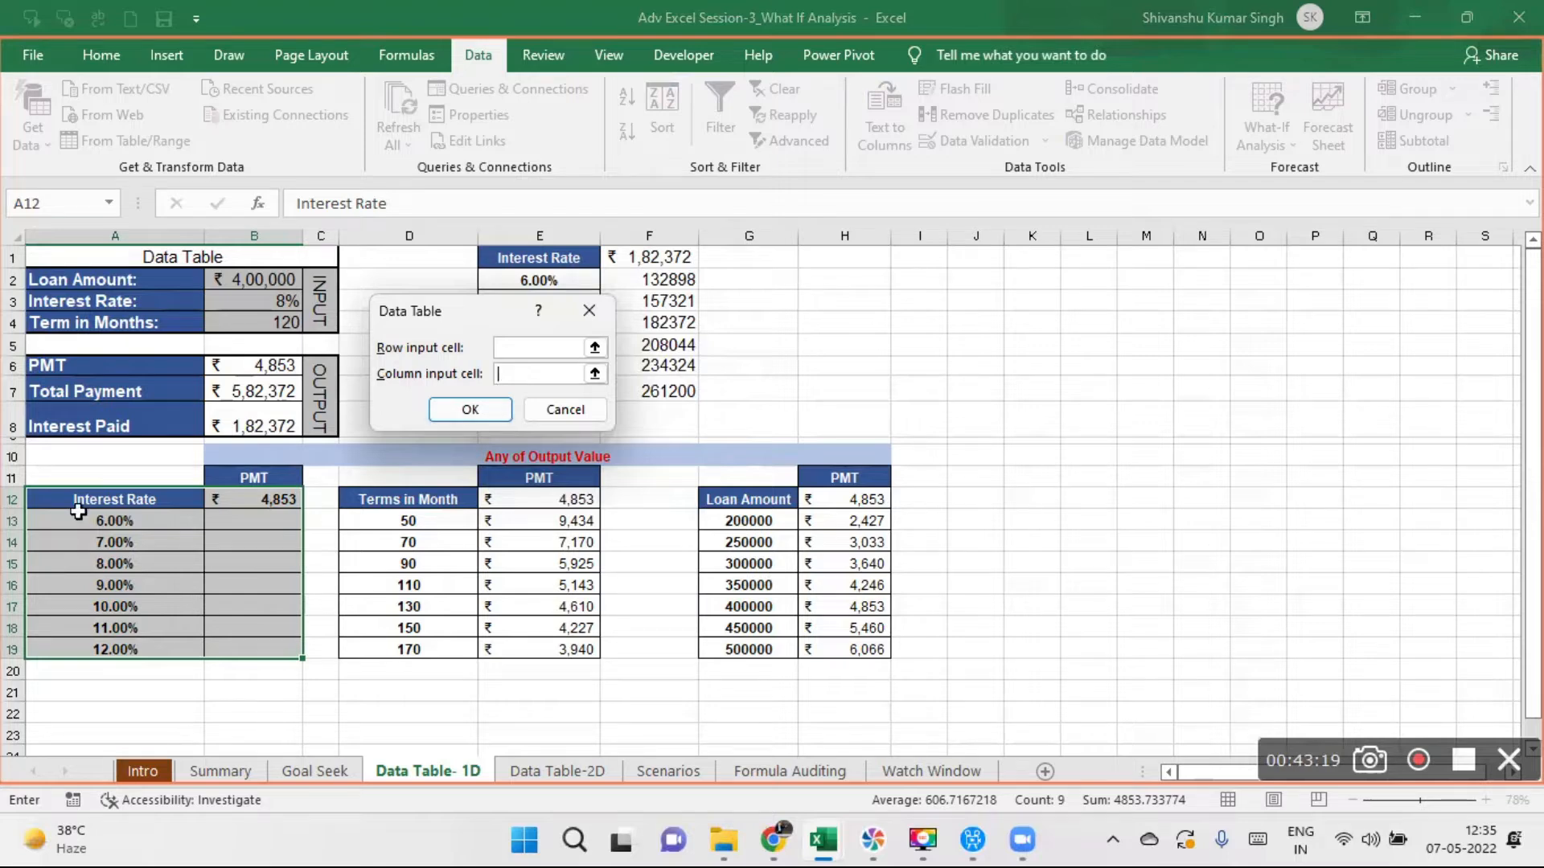
{"action": "left_click", "coordinate": [259, 297]}
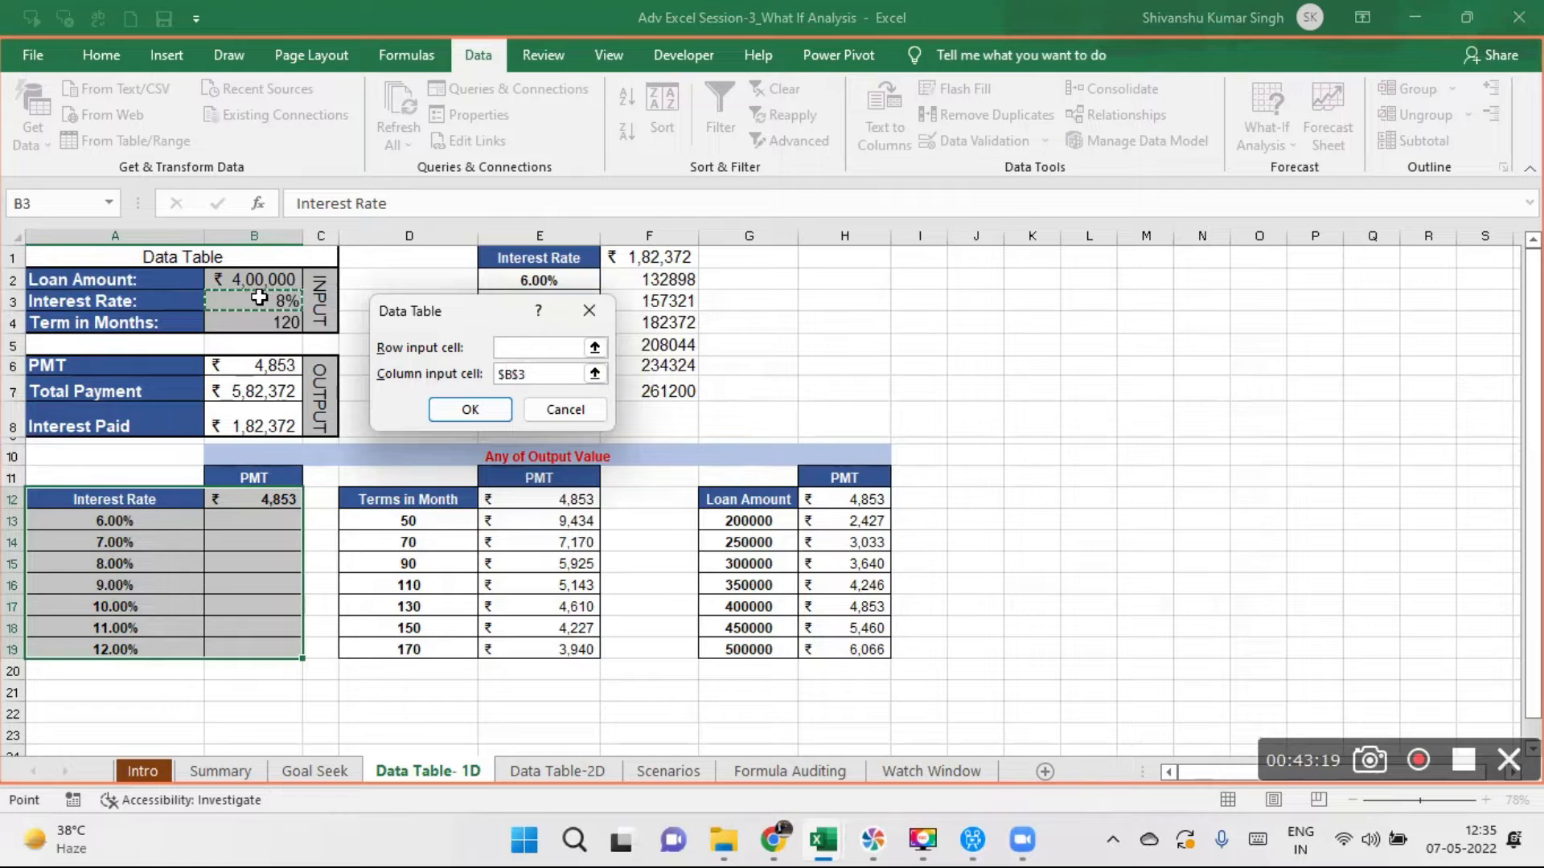
{"action": "left_click", "coordinate": [468, 411]}
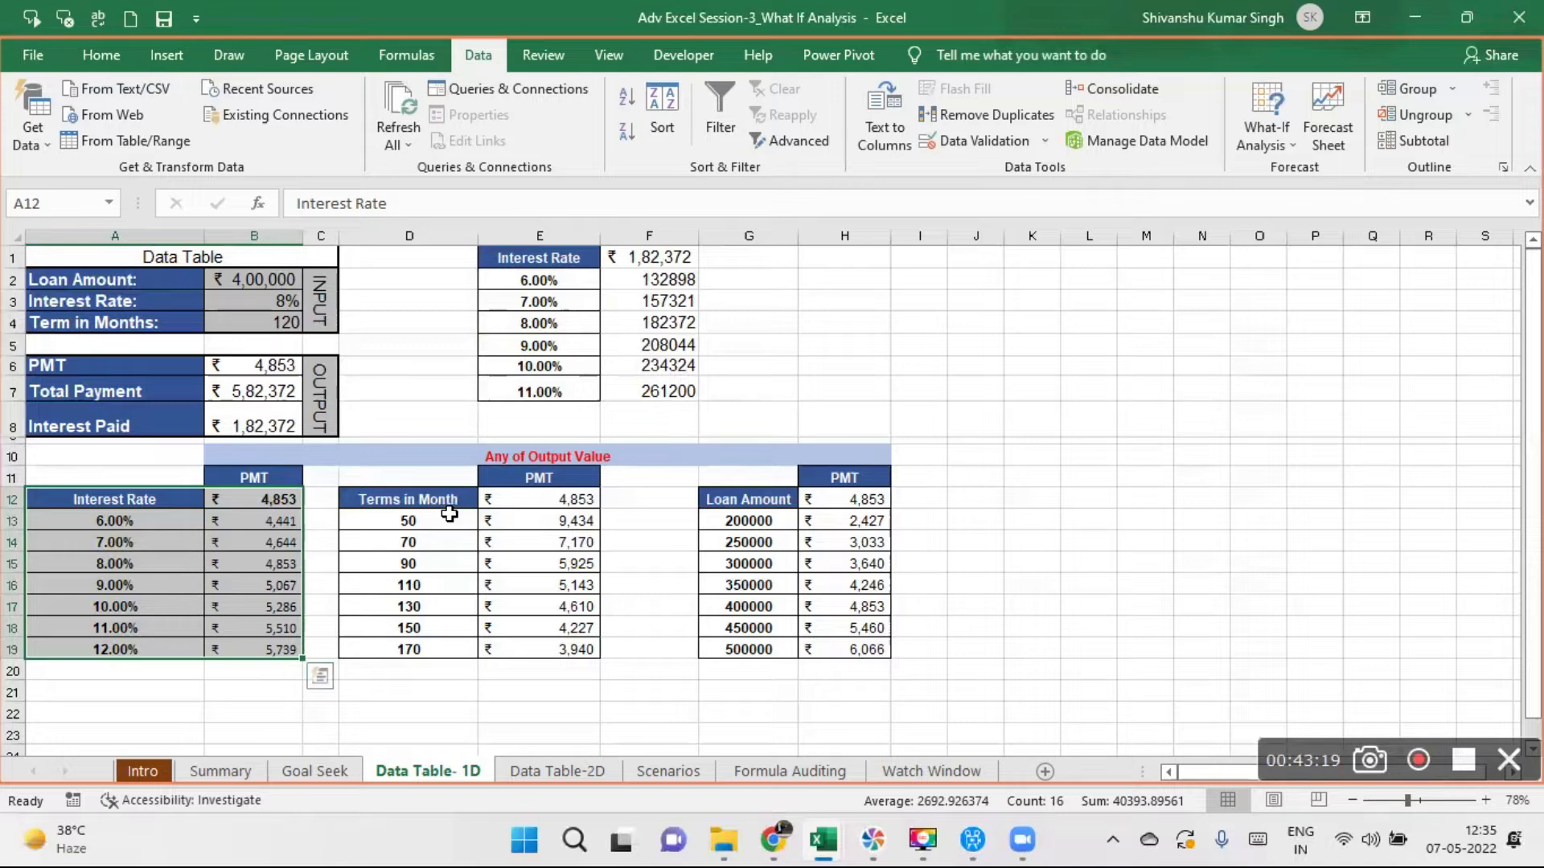
- Clear the terms and results in D13:E19 and the PMT link in E12 of the Terms in Month table
{"action": "left_click_drag", "start_coordinate": [407, 521], "coordinate": [559, 648]}
{"action": "key", "text": "Delete"}
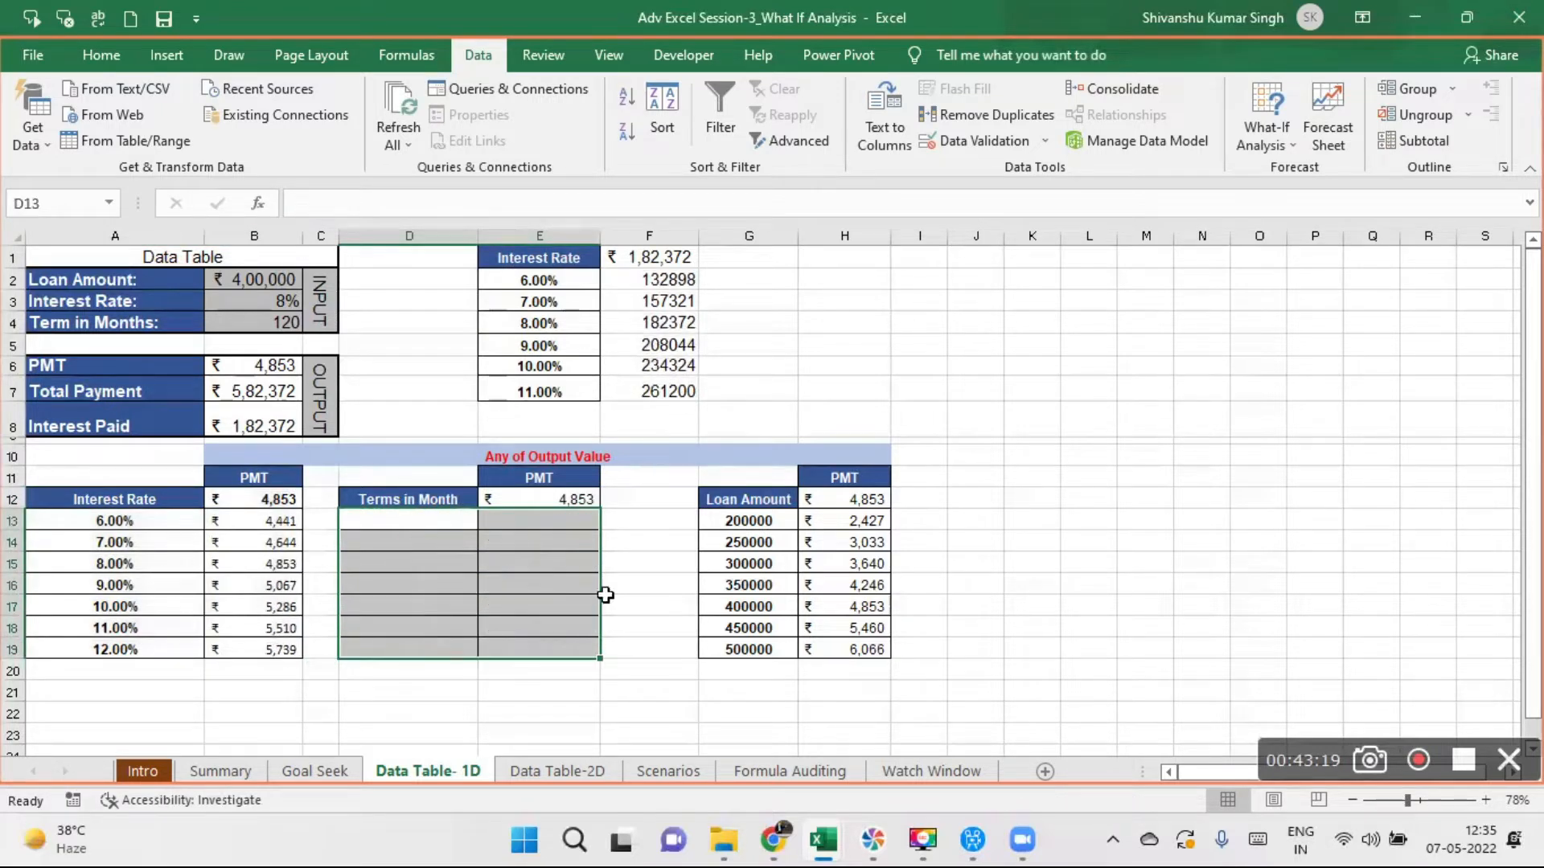
{"action": "left_click", "coordinate": [579, 499]}
{"action": "key", "text": "Delete"}
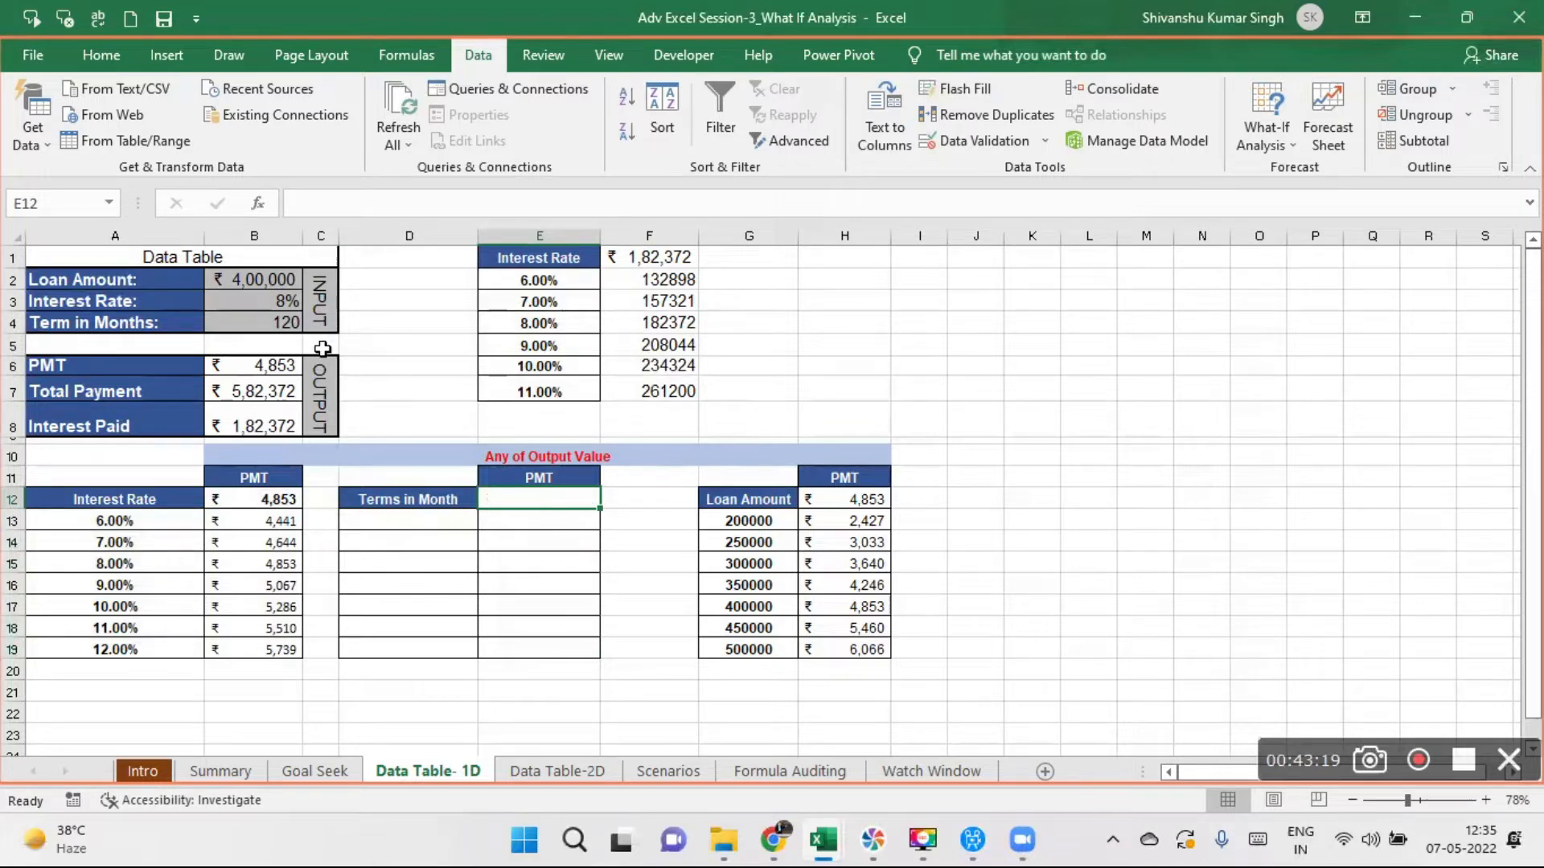
{"action": "left_click", "coordinate": [258, 322]}
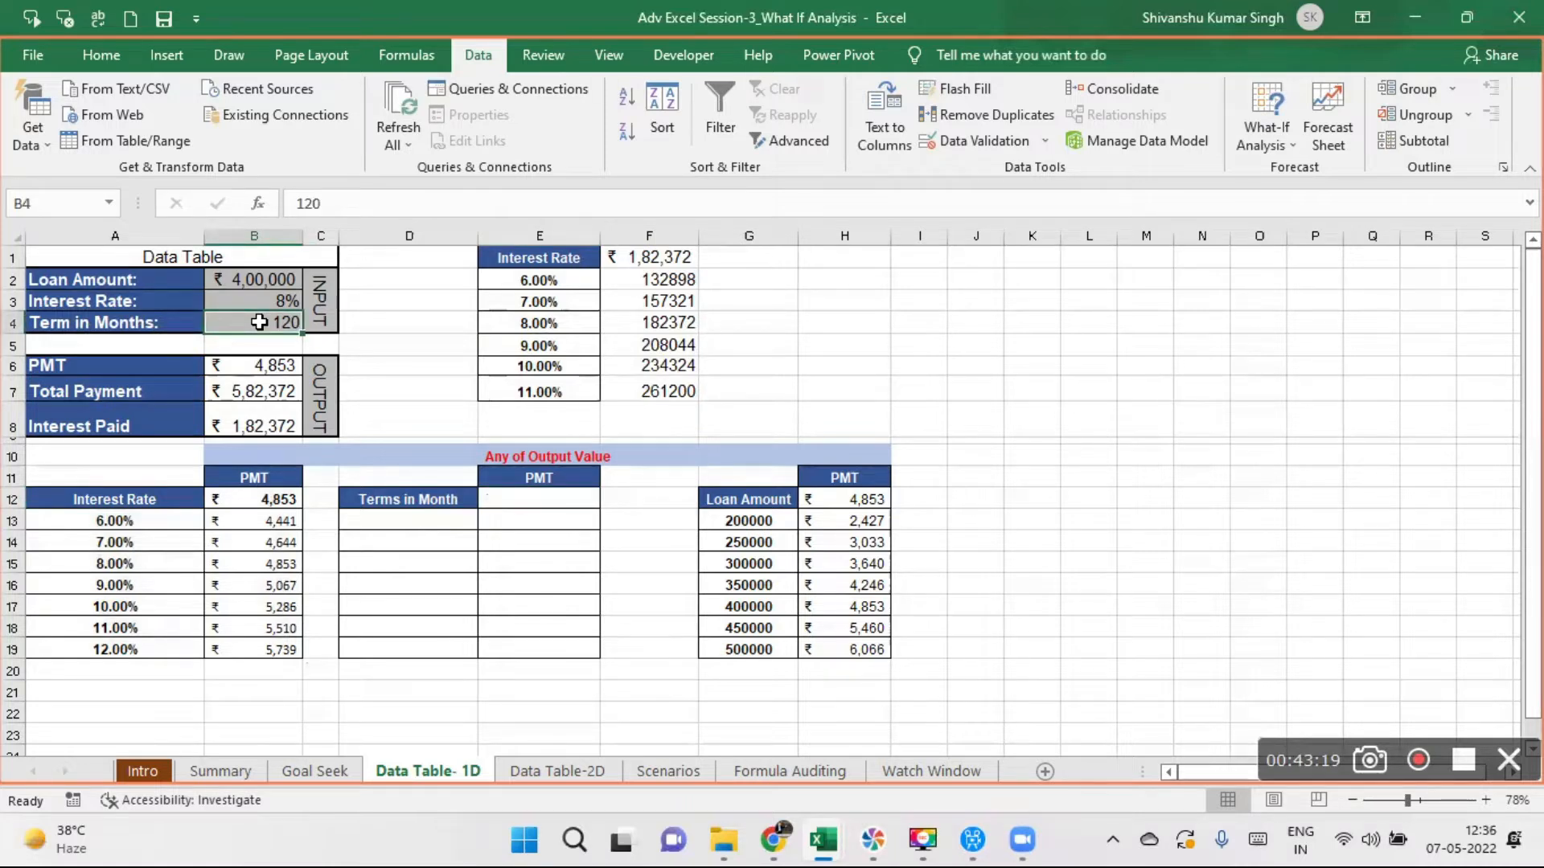
{"action": "left_click_drag", "start_coordinate": [559, 497], "coordinate": [559, 639]}
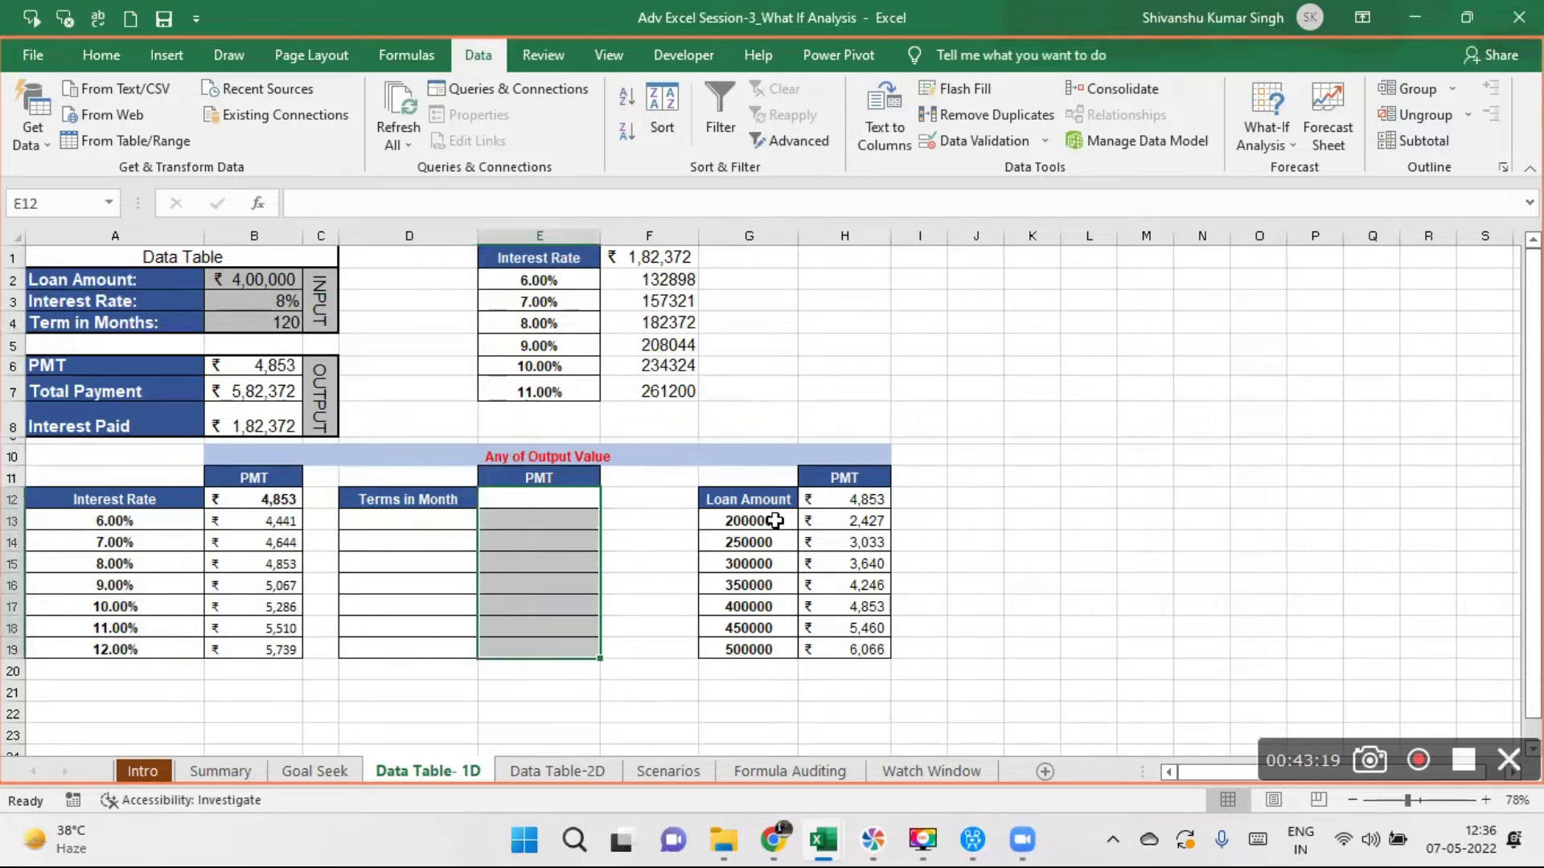
- Clear the amounts and results in G13:H19 and the PMT link in H12 of the Loan Amount table
{"action": "left_click", "coordinate": [774, 519]}
{"action": "left_click_drag", "start_coordinate": [775, 518], "coordinate": [852, 655]}
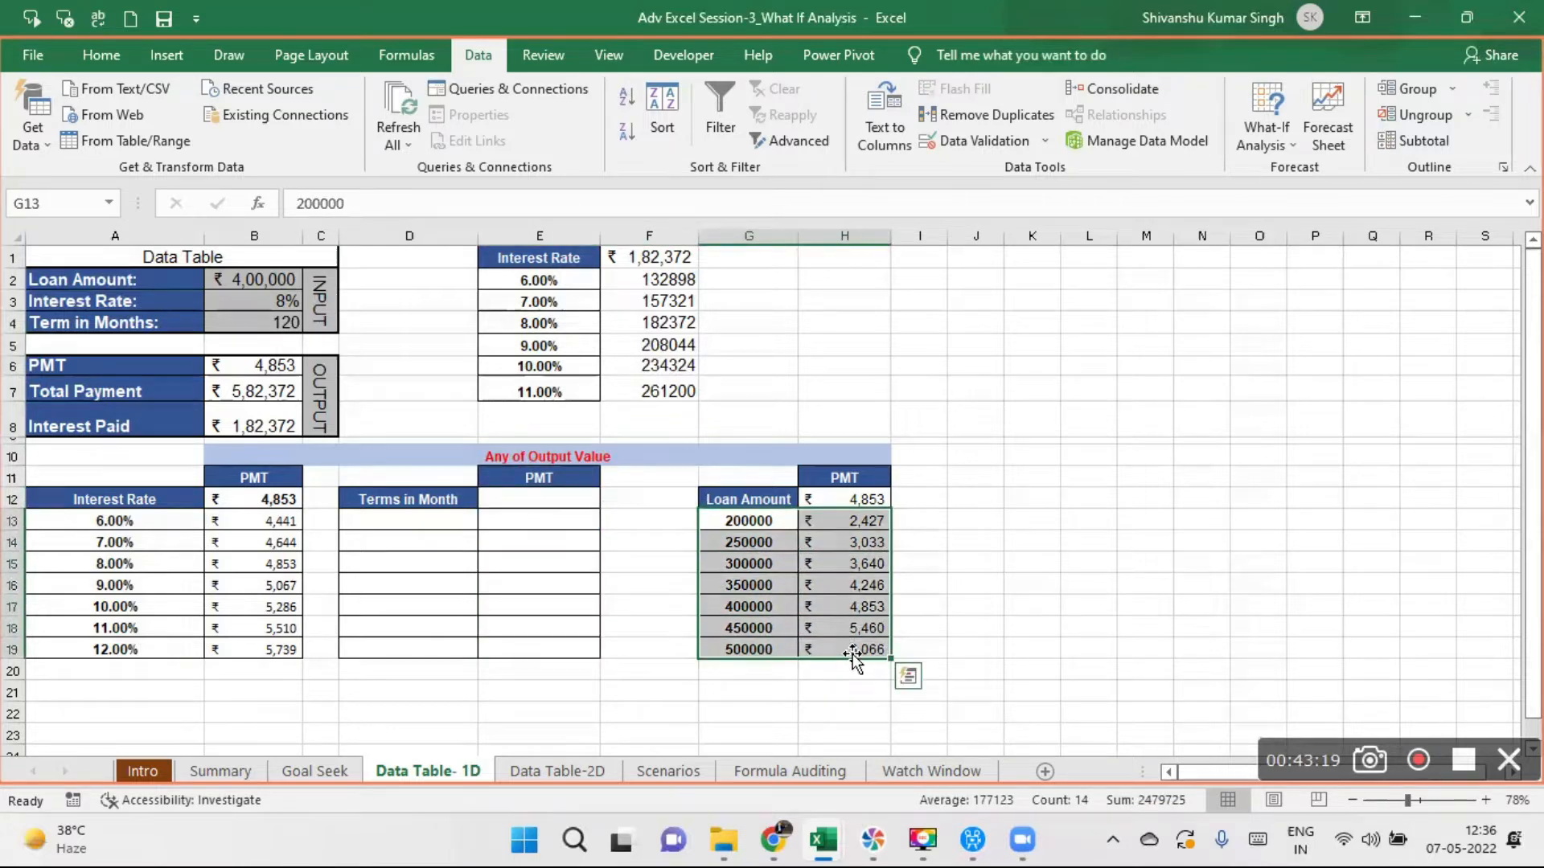
{"action": "left_click", "coordinate": [877, 496]}
{"action": "key", "text": "Delete"}
{"action": "left_click", "coordinate": [1088, 524]}
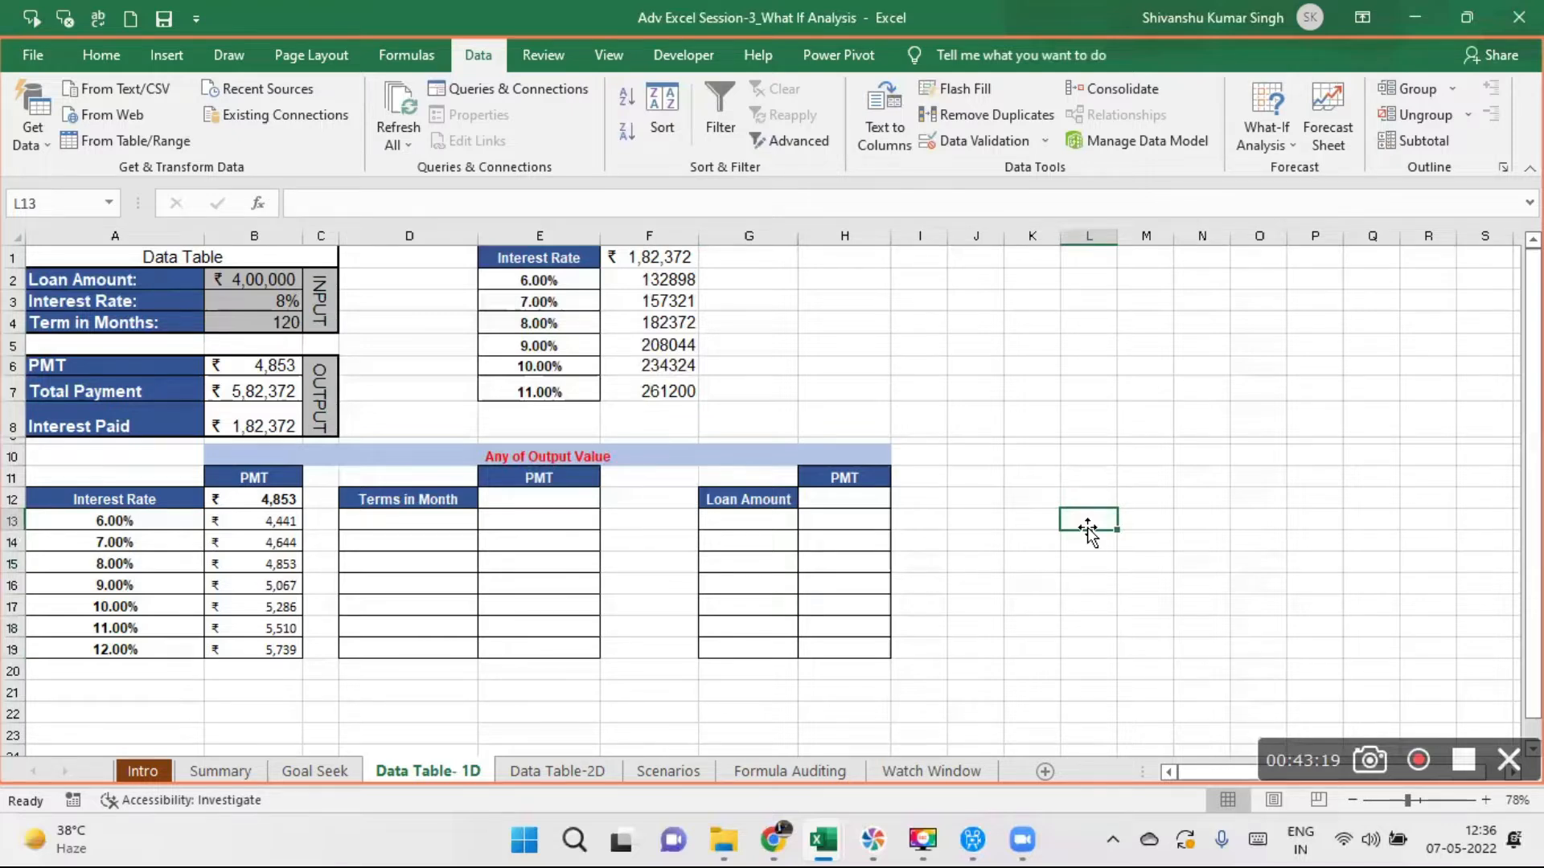
- Compare the layout of the Data Table-2D sheet with the column-oriented PMT results in B12:B19 of the Data Table- 1D sheet
{"action": "left_click", "coordinate": [581, 770]}
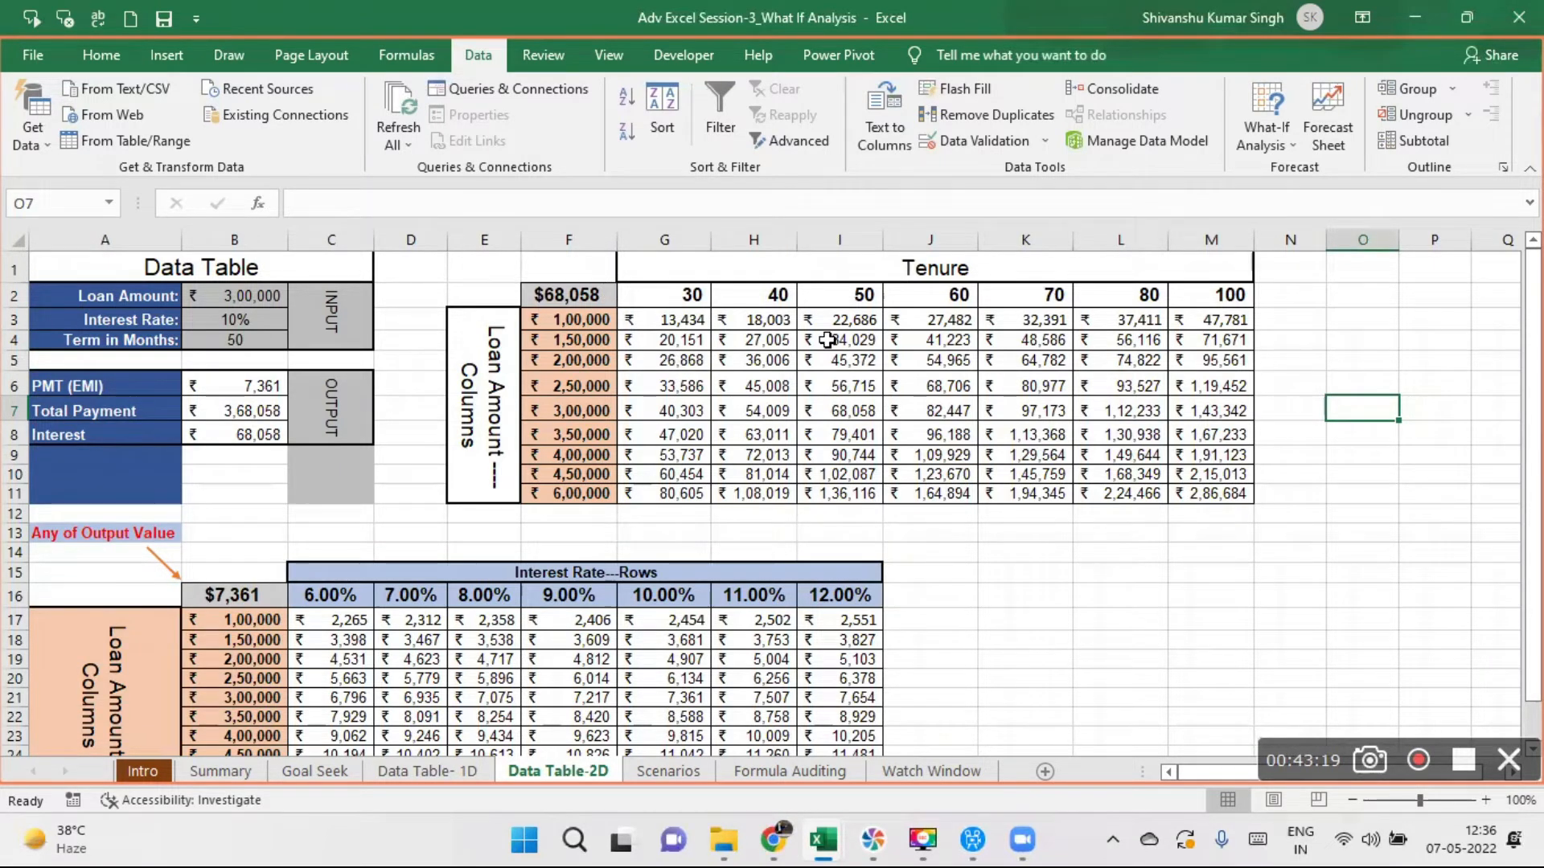
{"action": "left_click", "coordinate": [421, 774]}
{"action": "left_click", "coordinate": [277, 500]}
{"action": "left_click_drag", "start_coordinate": [278, 500], "coordinate": [273, 631]}
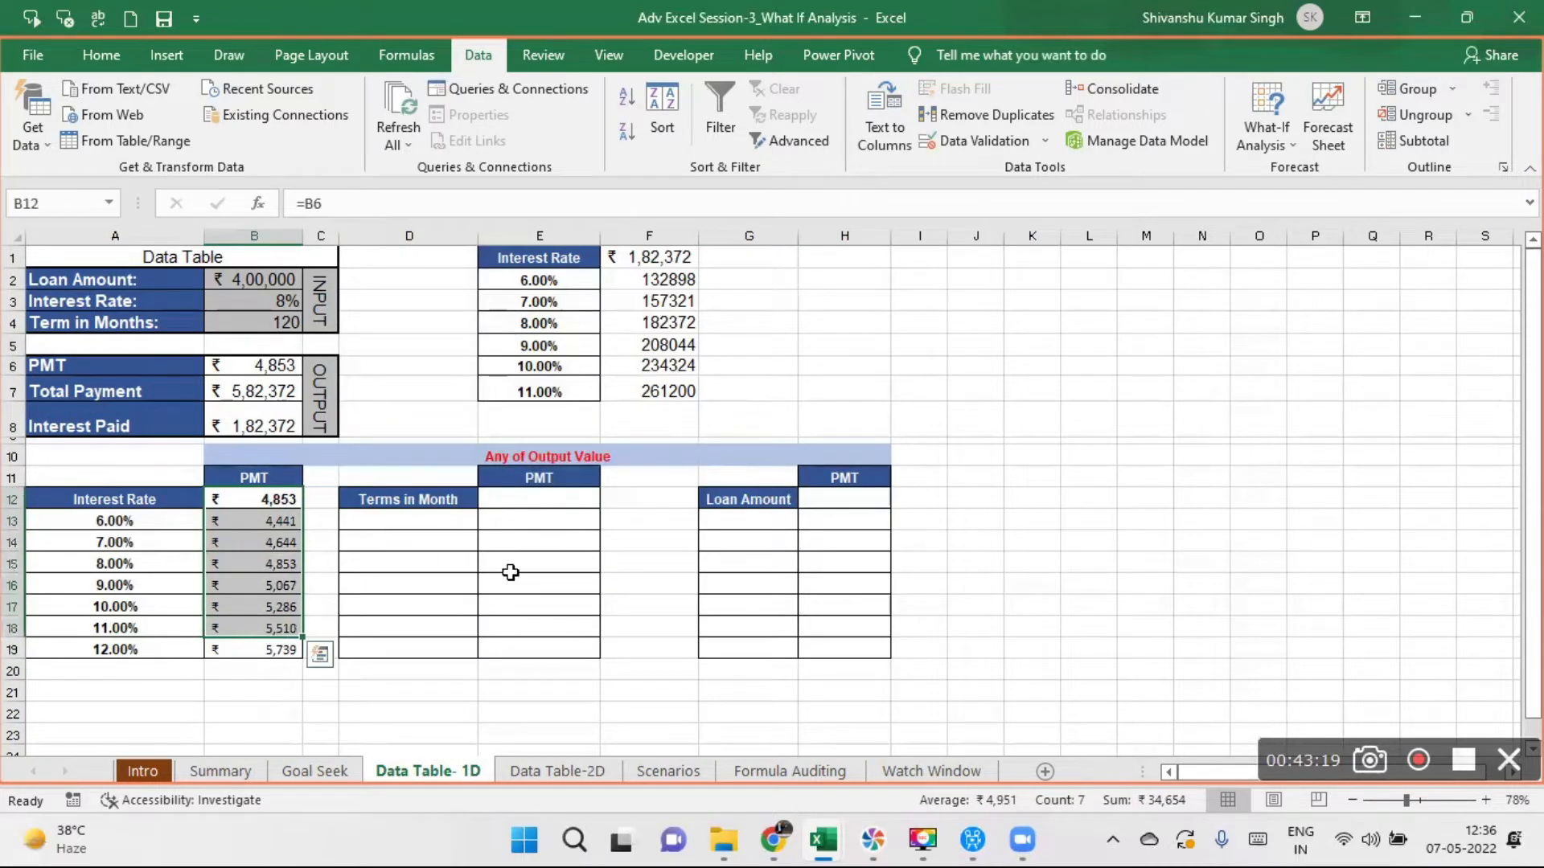
{"action": "left_click_drag", "start_coordinate": [827, 321], "coordinate": [1439, 322]}
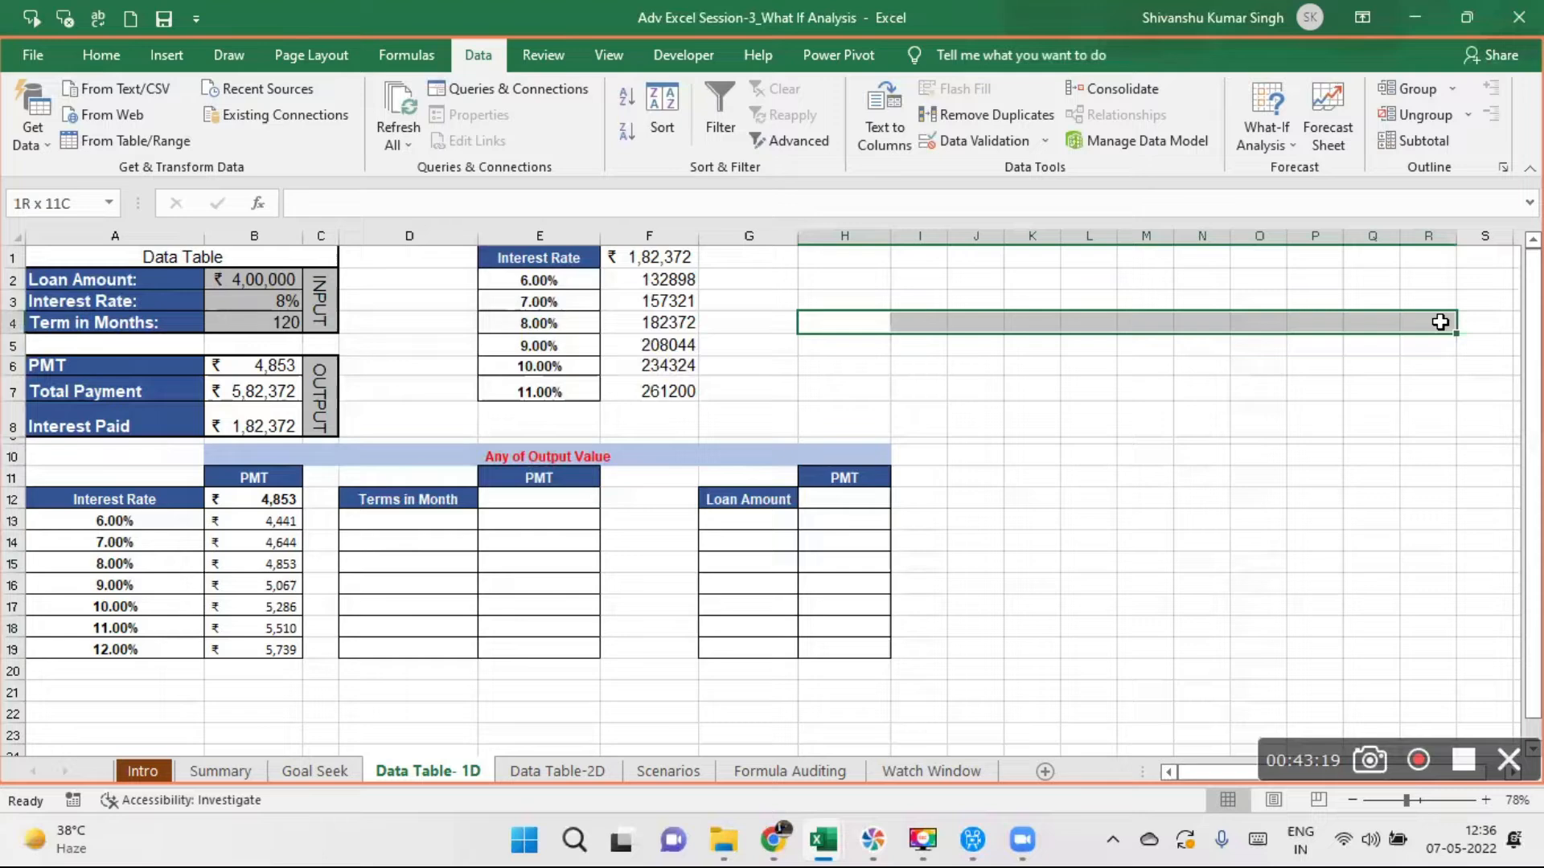
{"action": "left_click_drag", "start_coordinate": [1439, 321], "coordinate": [1439, 322]}
{"action": "left_click", "coordinate": [274, 498]}
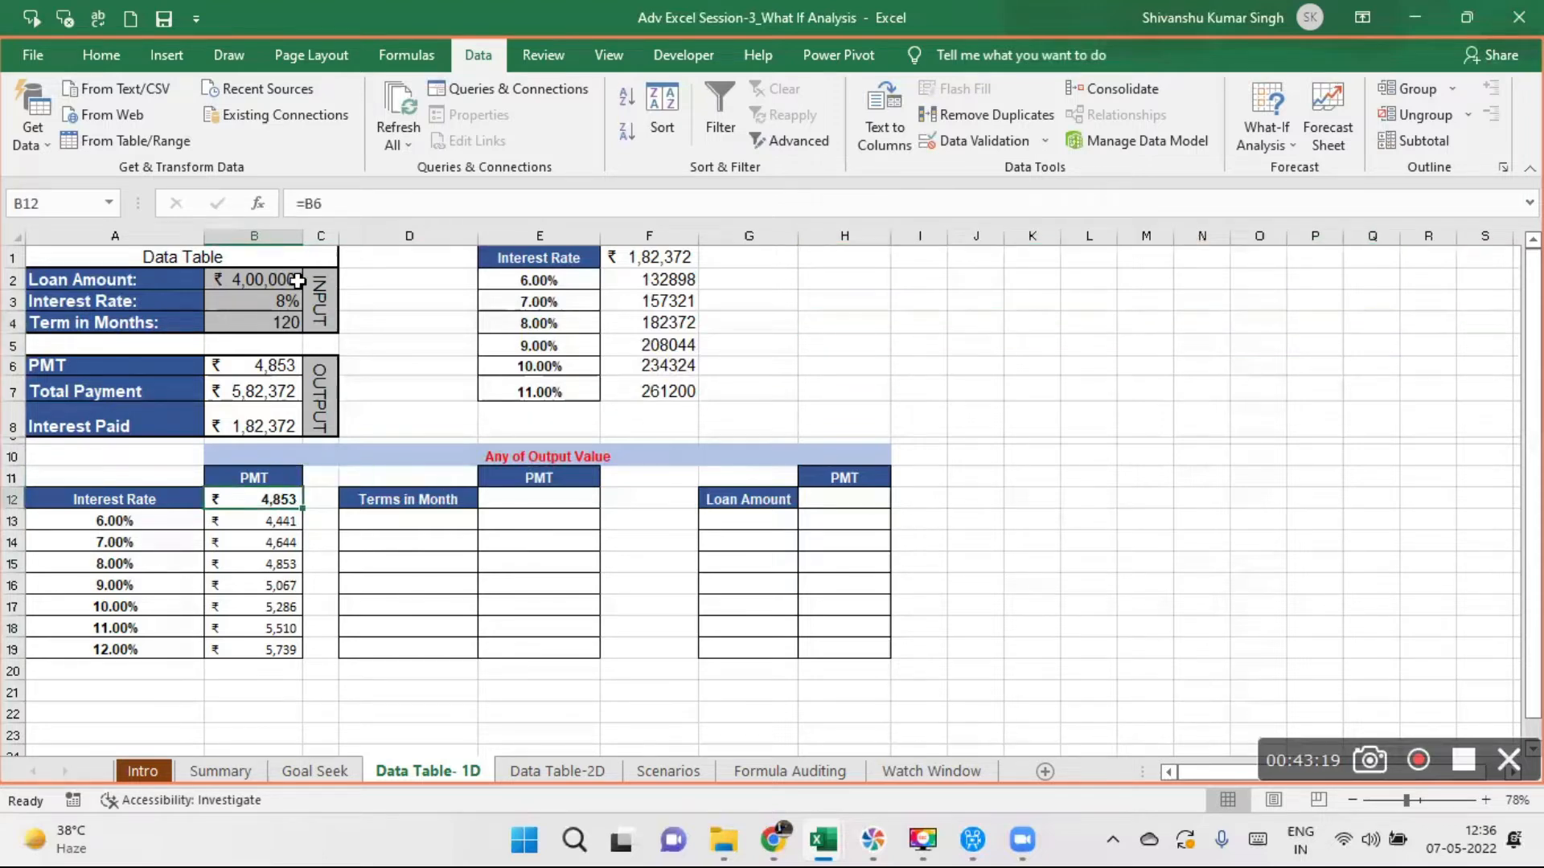
{"action": "left_click", "coordinate": [260, 233]}
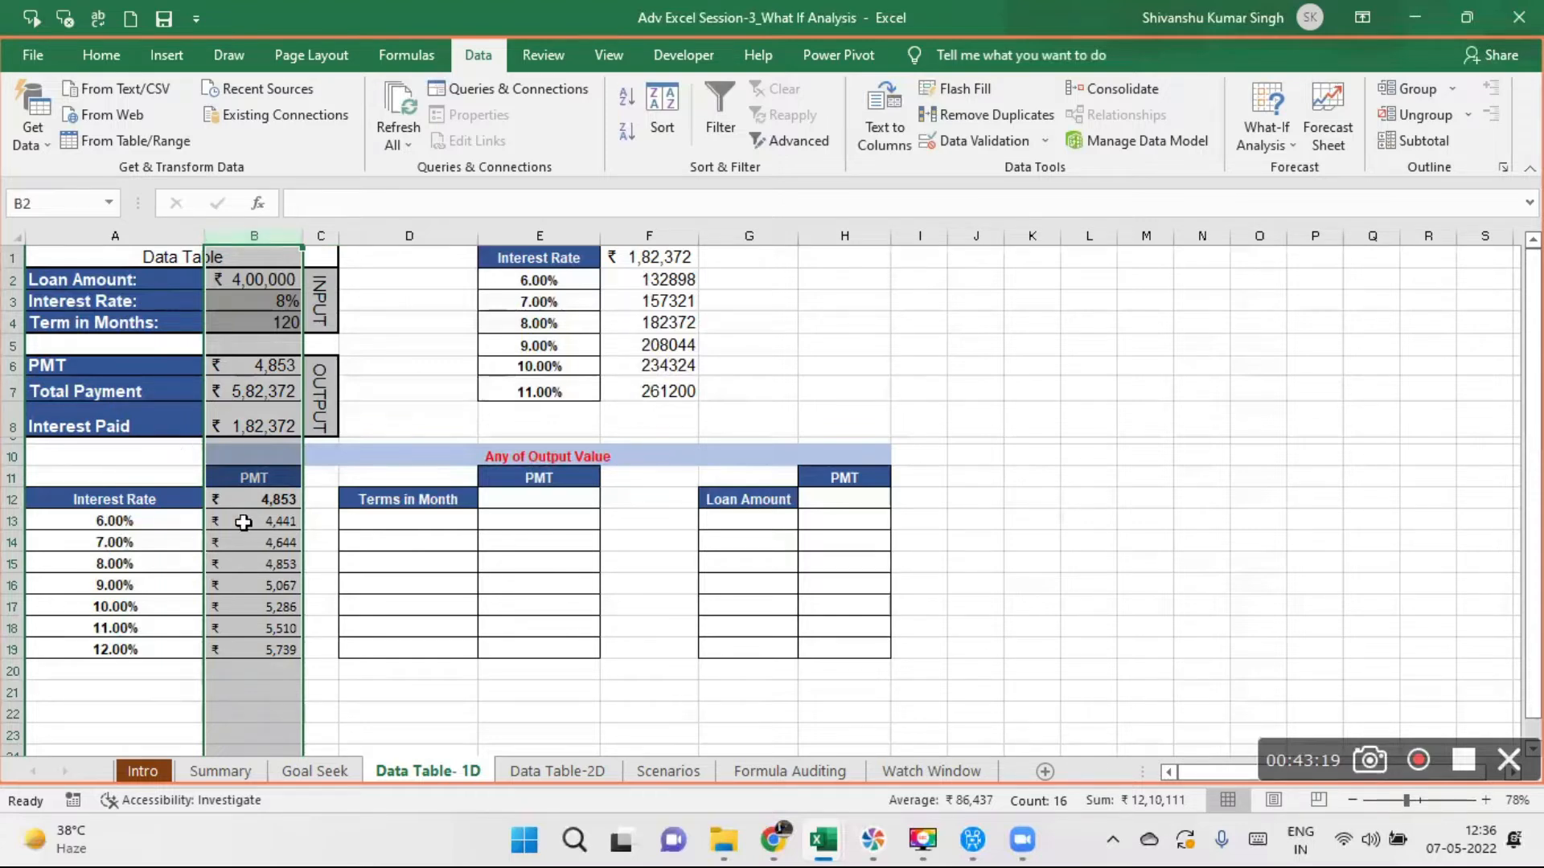
{"action": "left_click", "coordinate": [259, 501]}
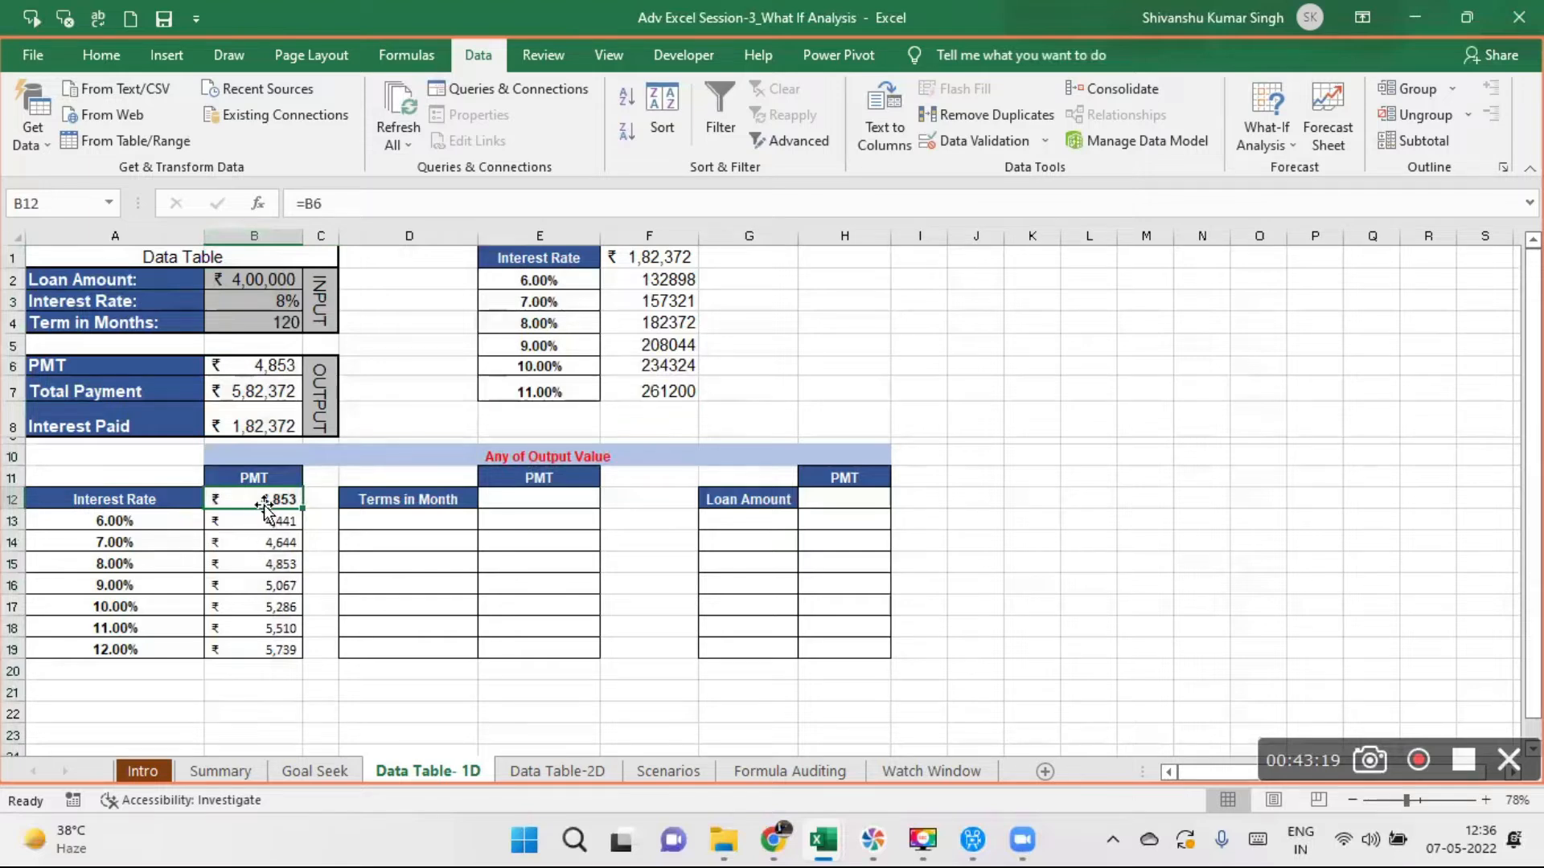
{"action": "left_click_drag", "start_coordinate": [259, 504], "coordinate": [262, 647]}
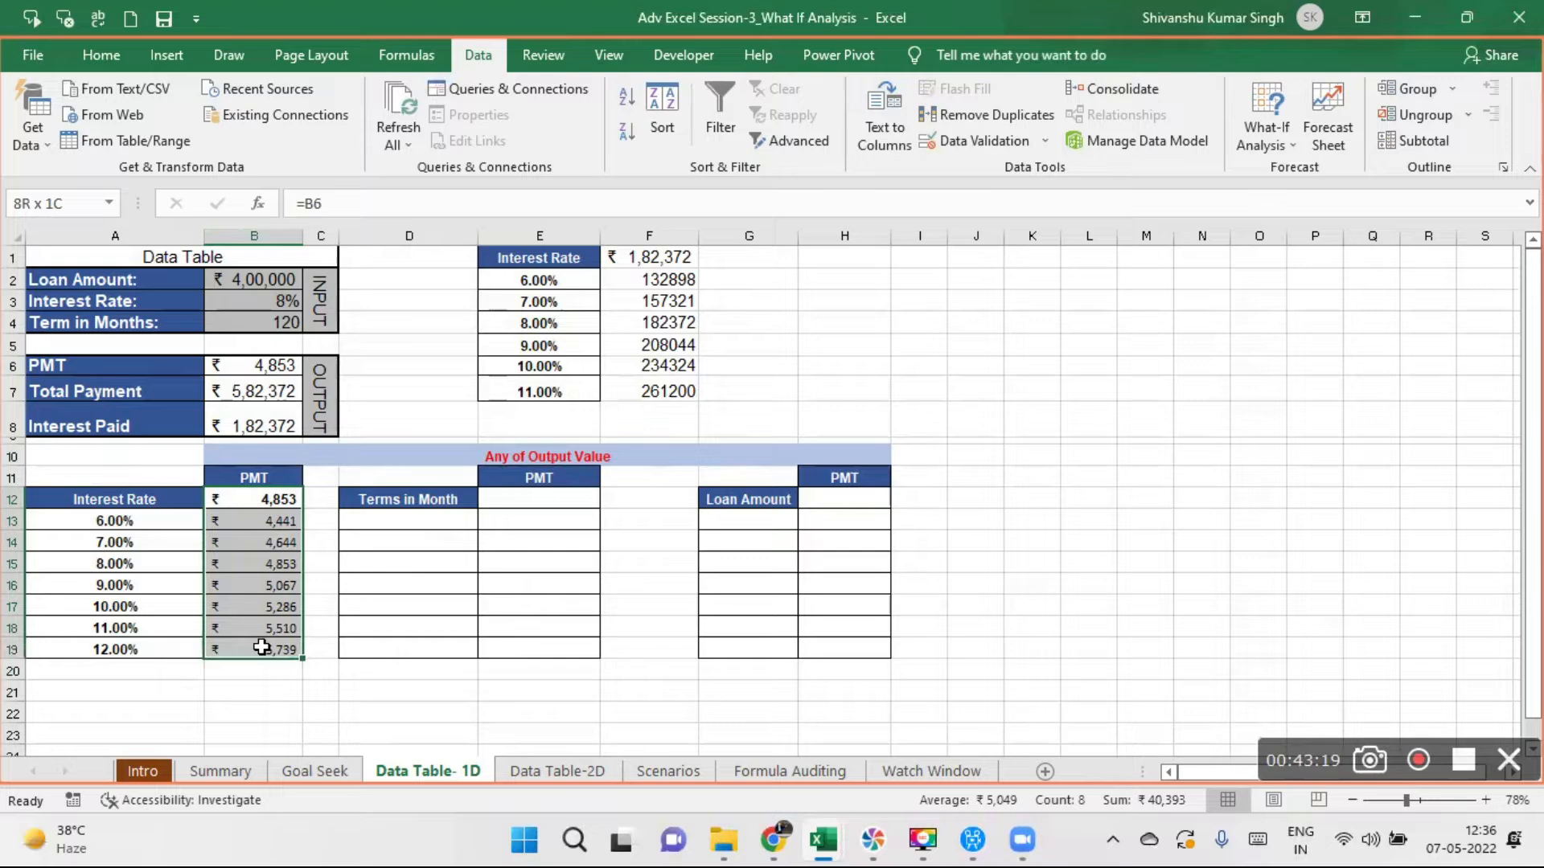
{"action": "left_click_drag", "start_coordinate": [261, 647], "coordinate": [262, 647]}
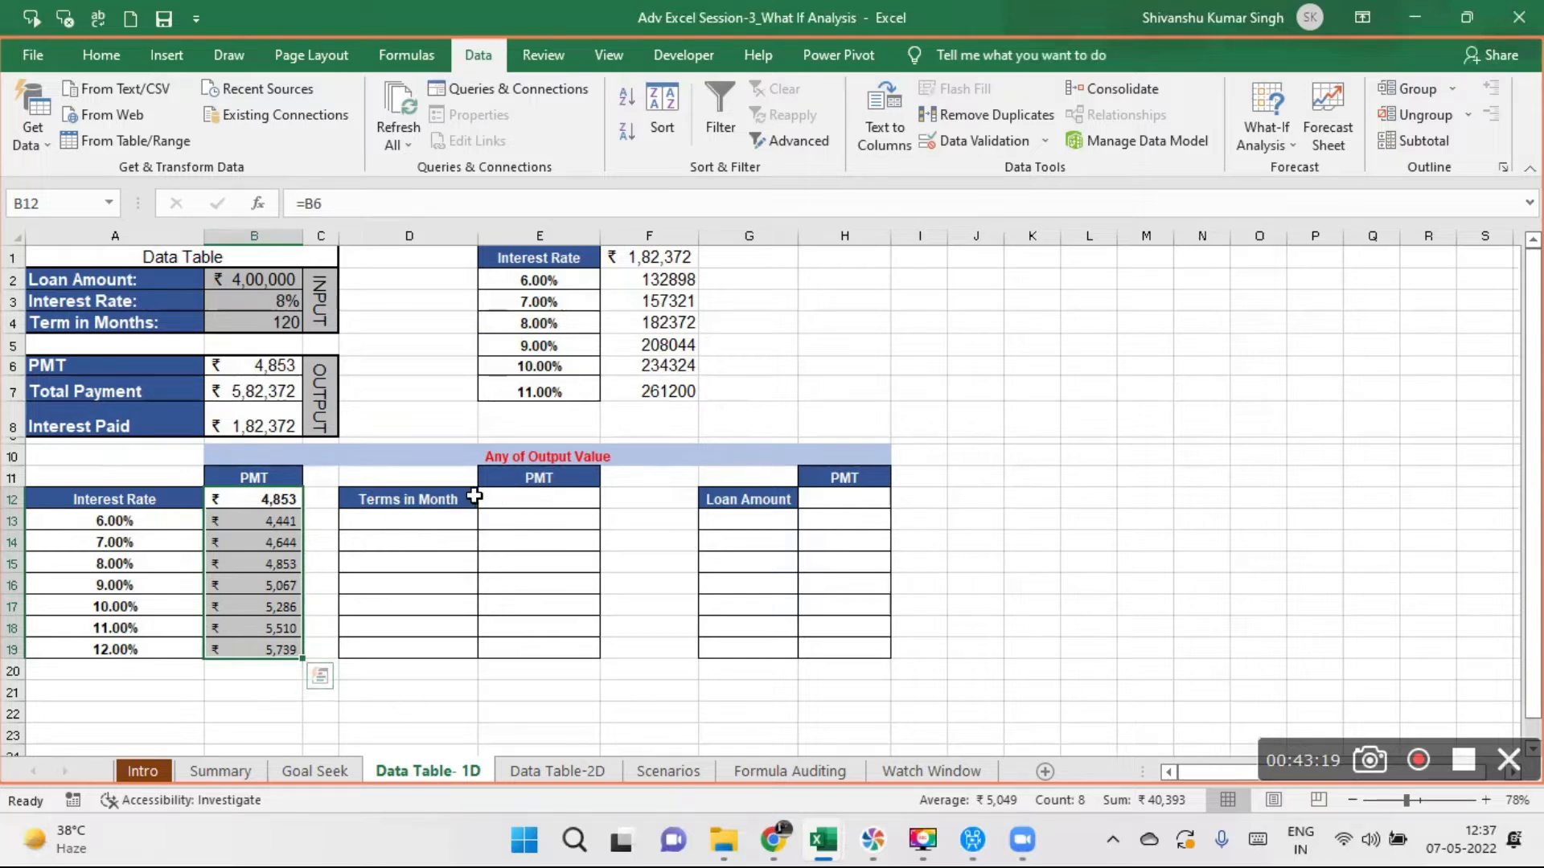
- Fill the Terms in Month column with 60 in D13 and the formula =D13+12 from D14 down to D19
{"action": "left_click", "coordinate": [446, 499]}
{"action": "left_click_drag", "start_coordinate": [549, 509], "coordinate": [572, 641]}
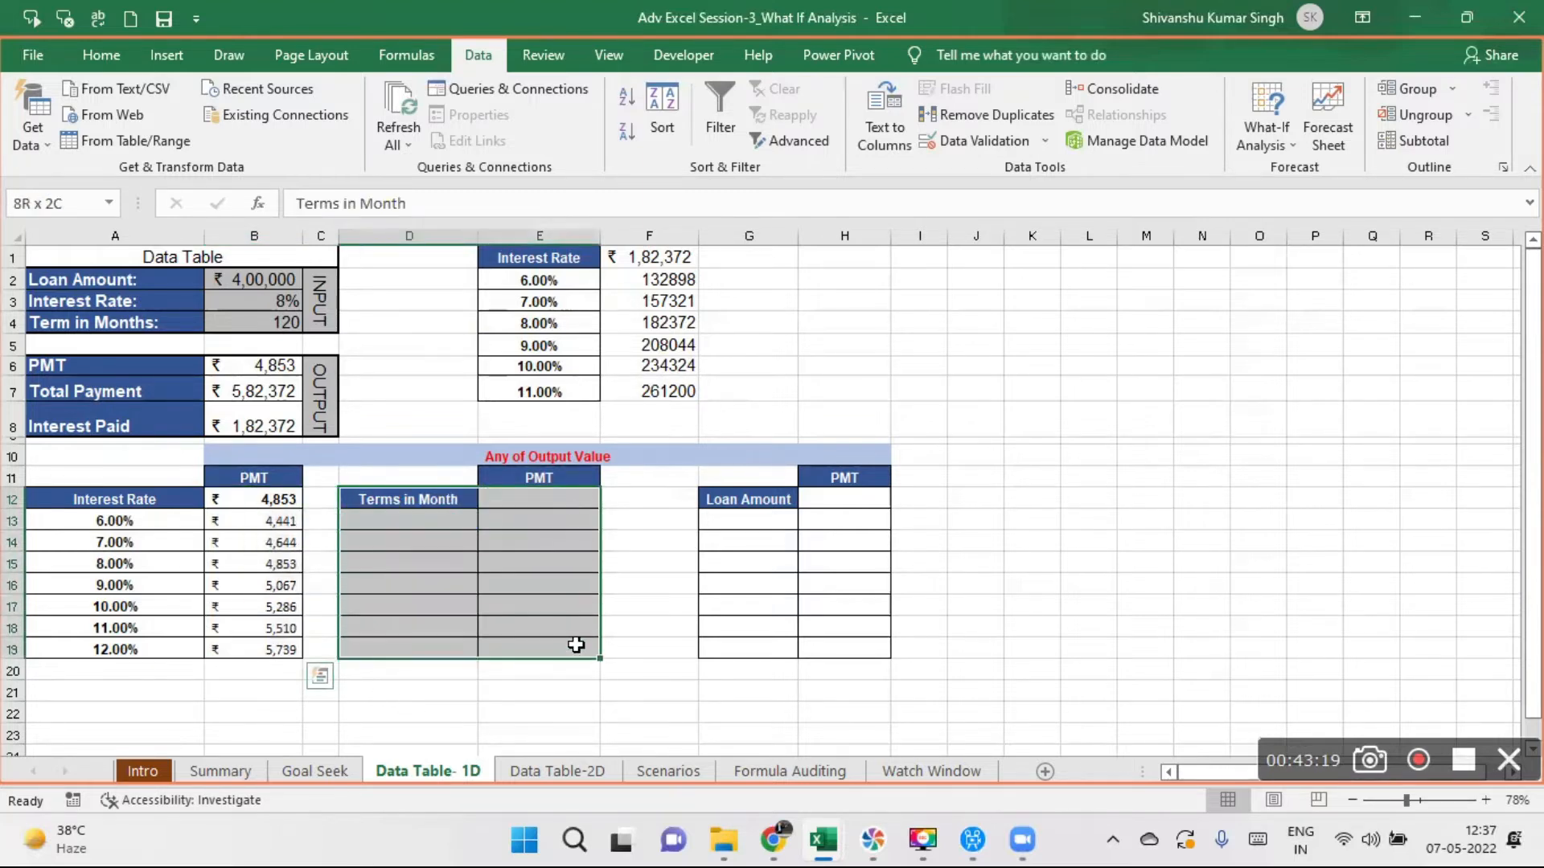
{"action": "left_click", "coordinate": [394, 519]}
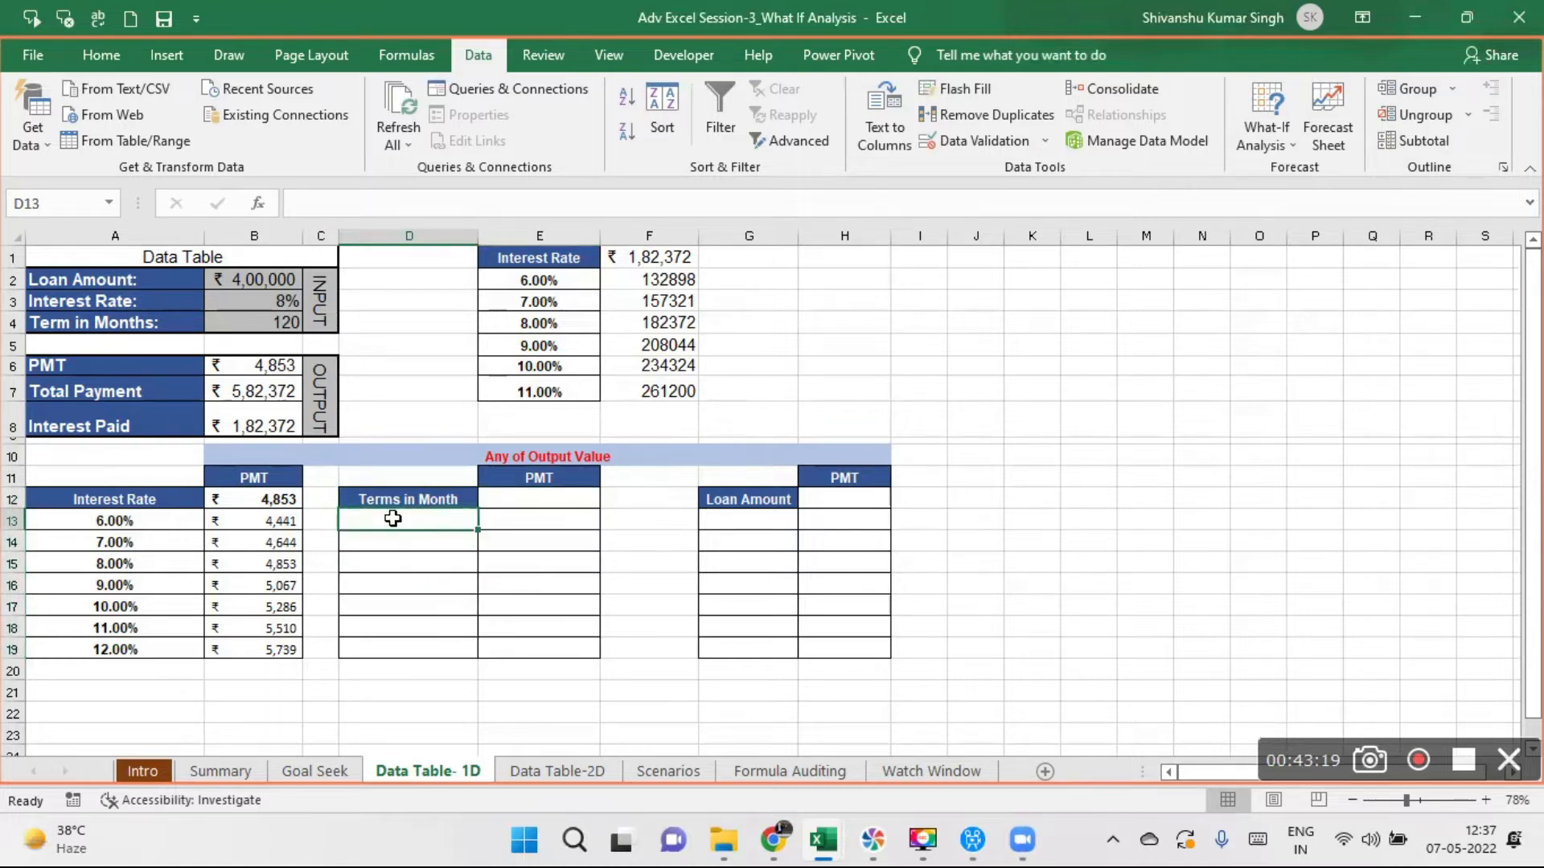
{"action": "type", "text": "60"}
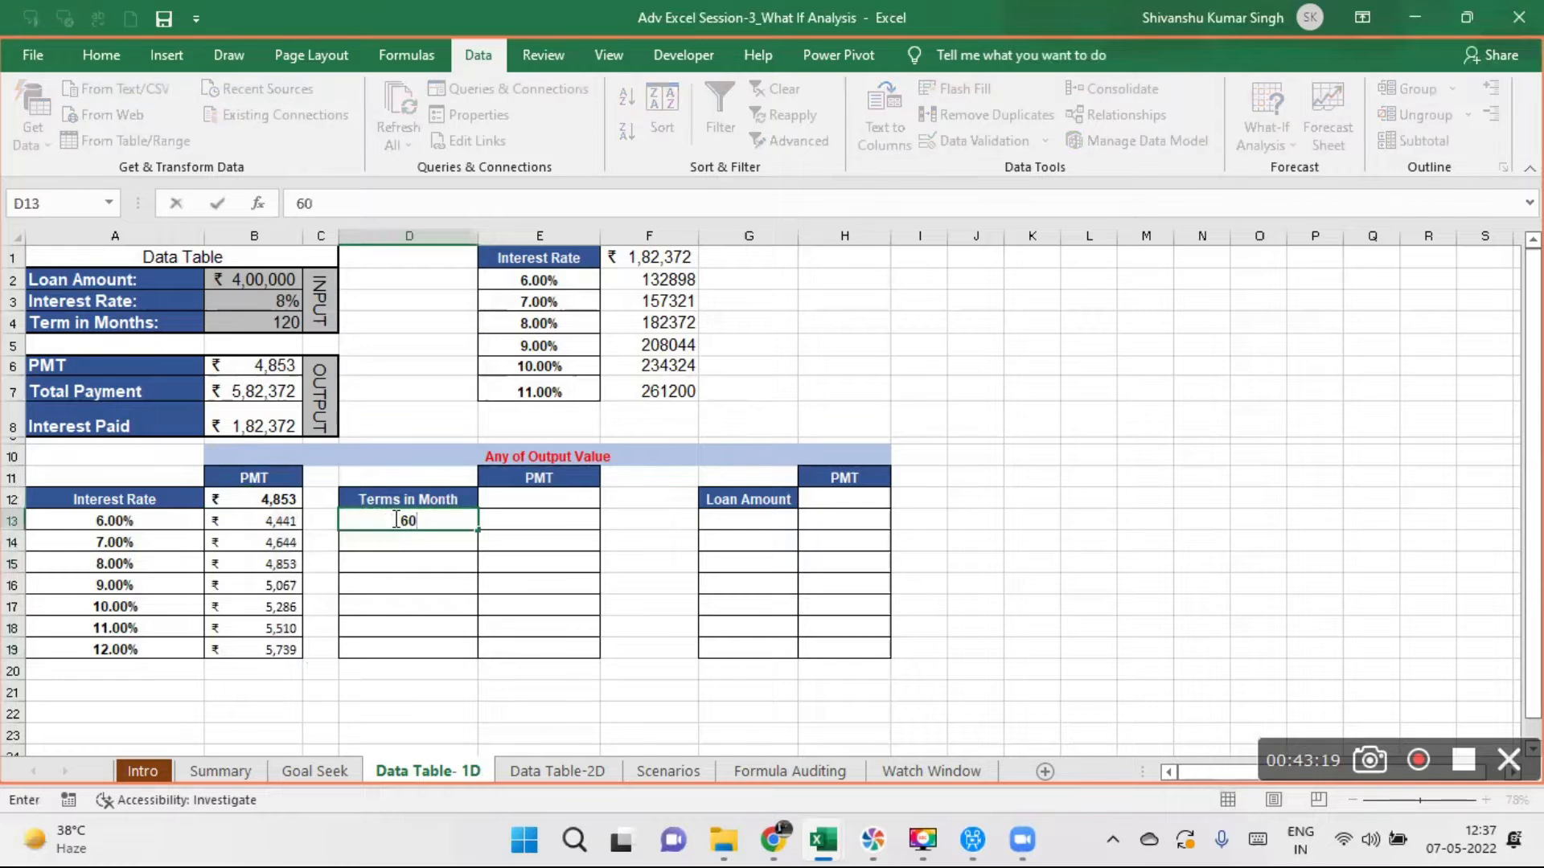
{"action": "key", "text": "Return"}
{"action": "type", "text": "="}
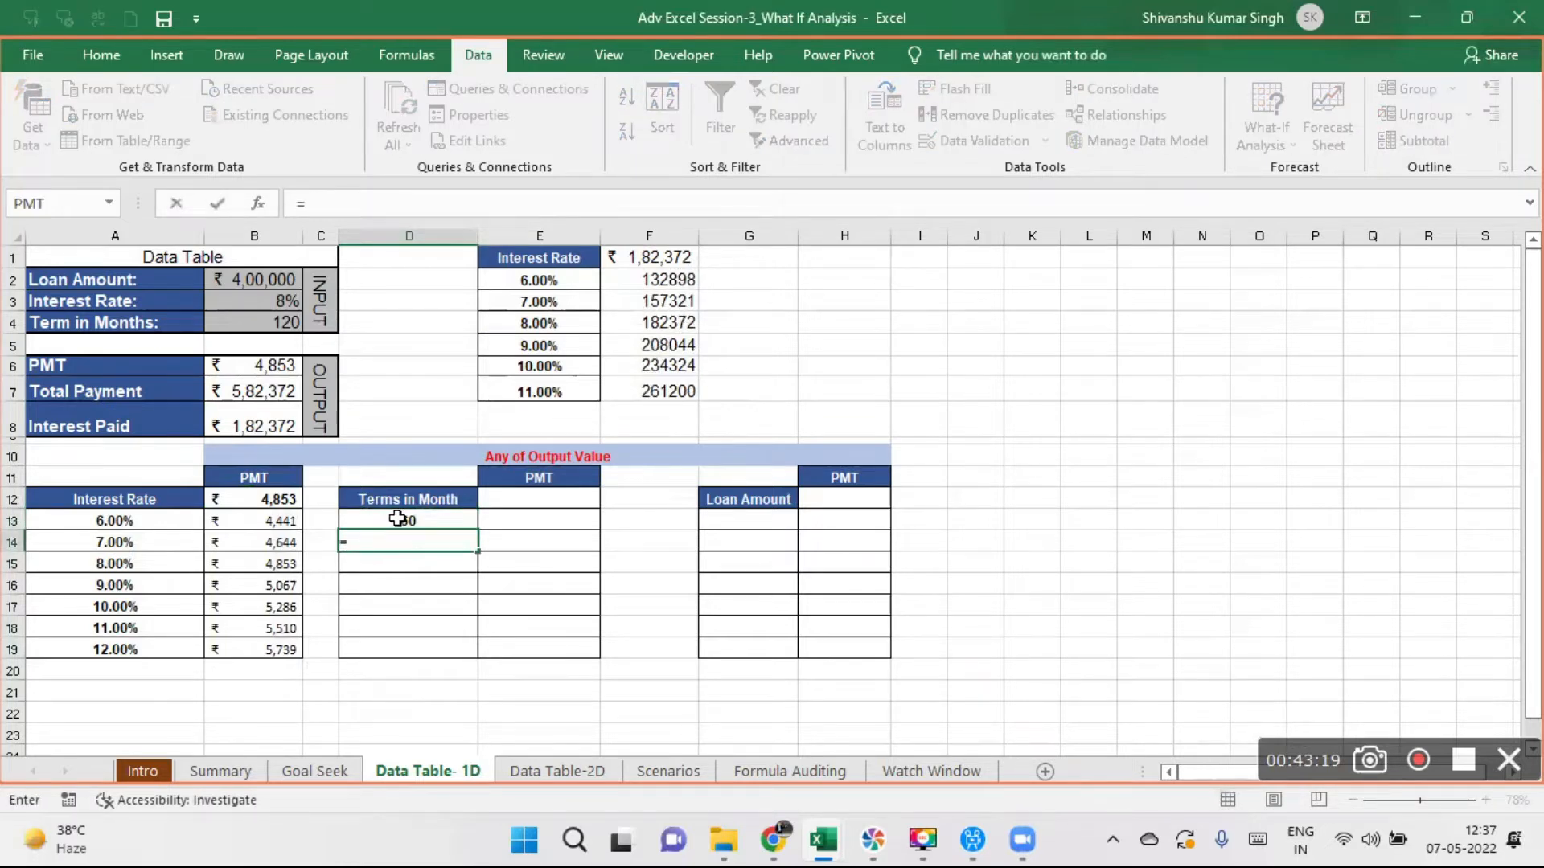
{"action": "left_click", "coordinate": [394, 519]}
{"action": "type", "text": "+"}
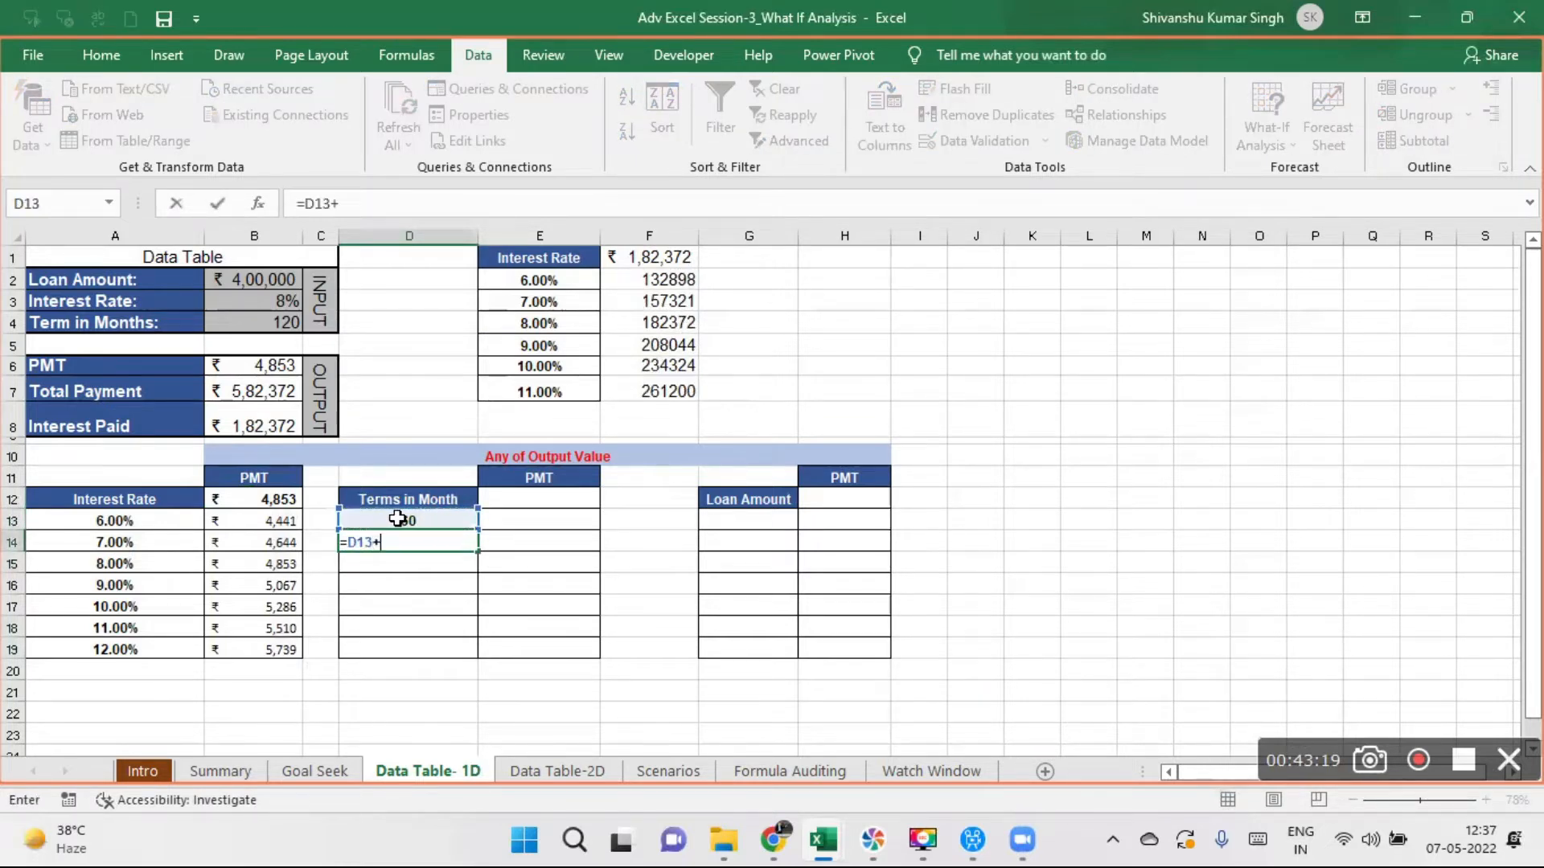
{"action": "type", "text": "12"}
{"action": "key", "text": "Return"}
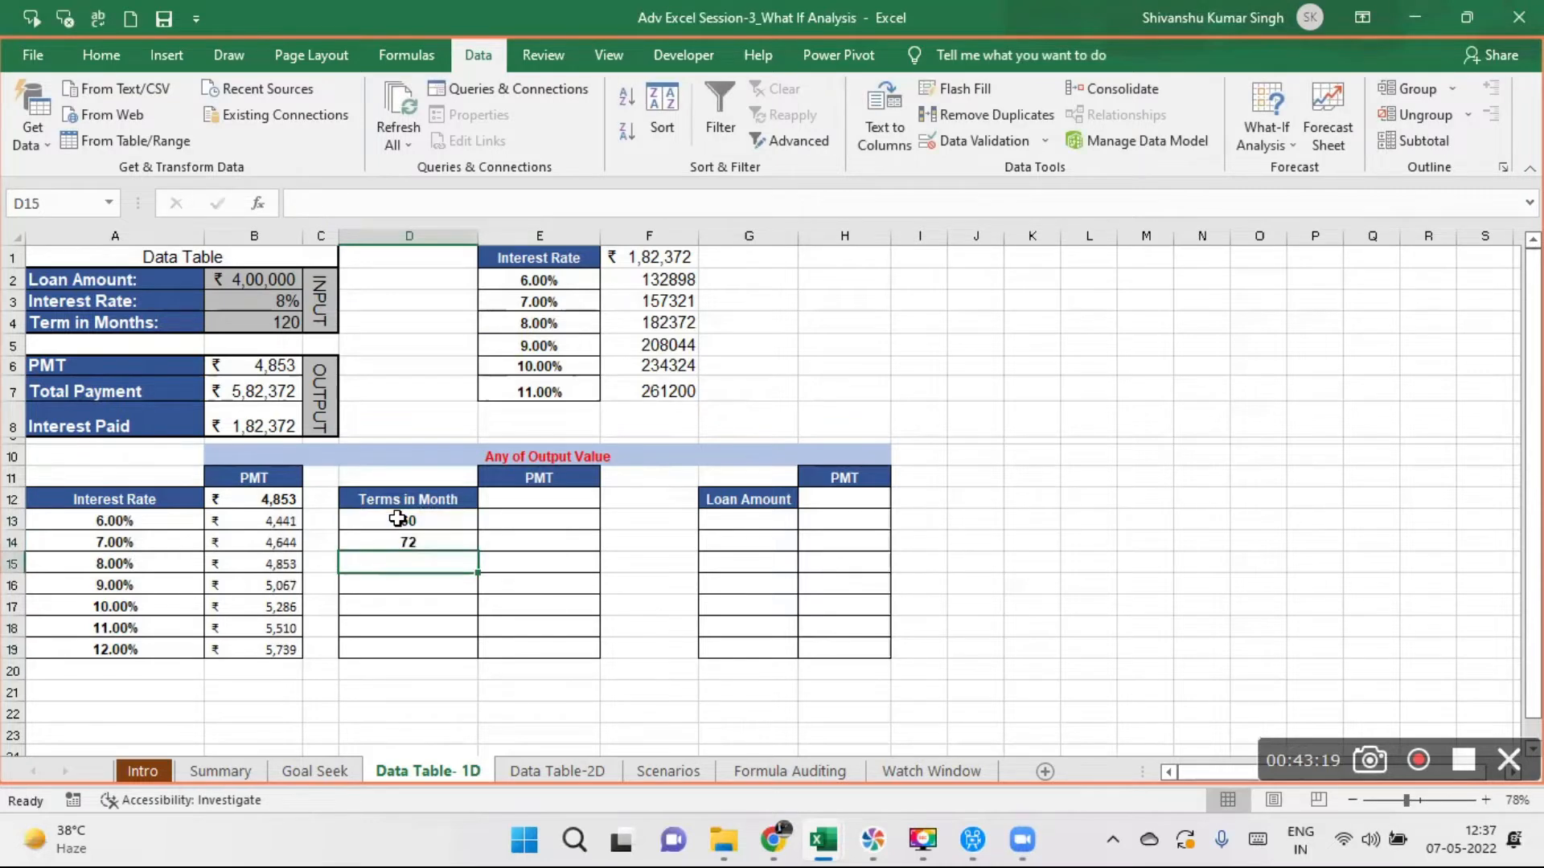
{"action": "left_click", "coordinate": [454, 539]}
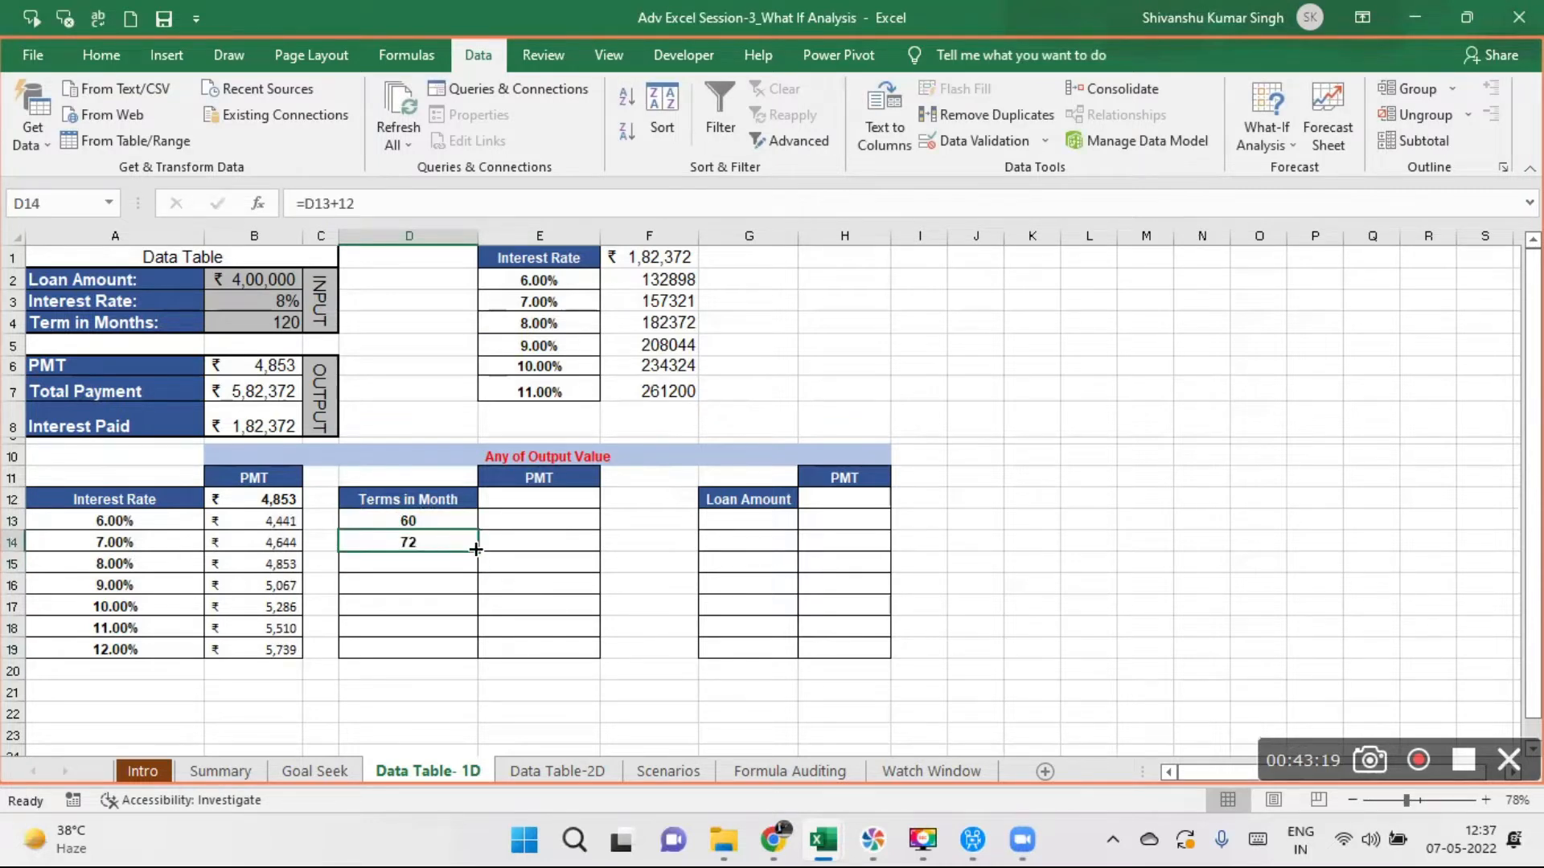
{"action": "left_click_drag", "start_coordinate": [480, 553], "coordinate": [480, 668]}
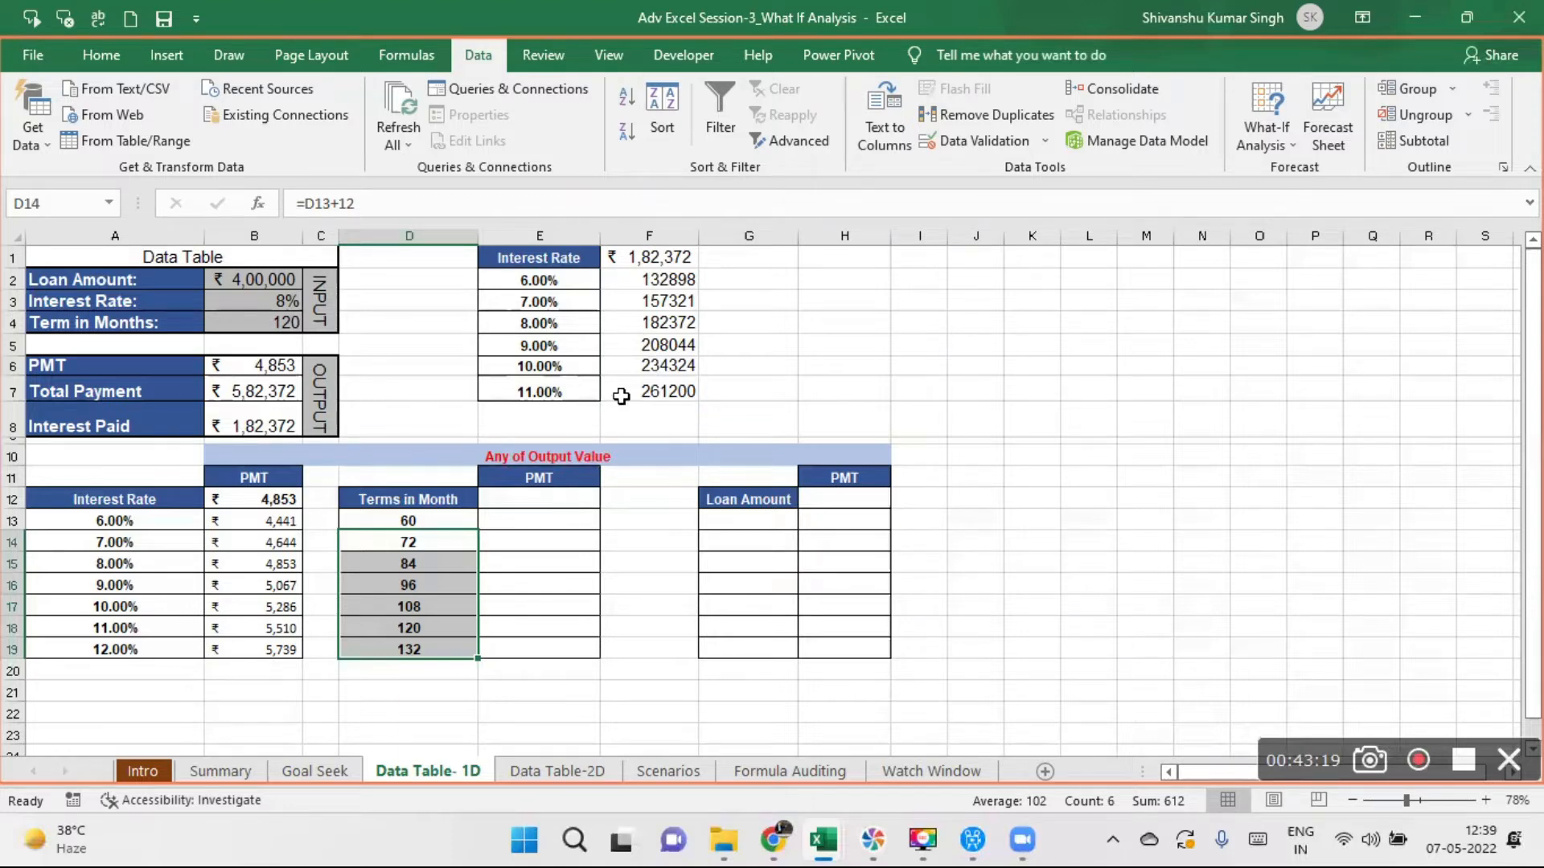
- Examine the month terms in D13:D19 in relation to the empty PMT cell E12
{"action": "left_click", "coordinate": [443, 524]}
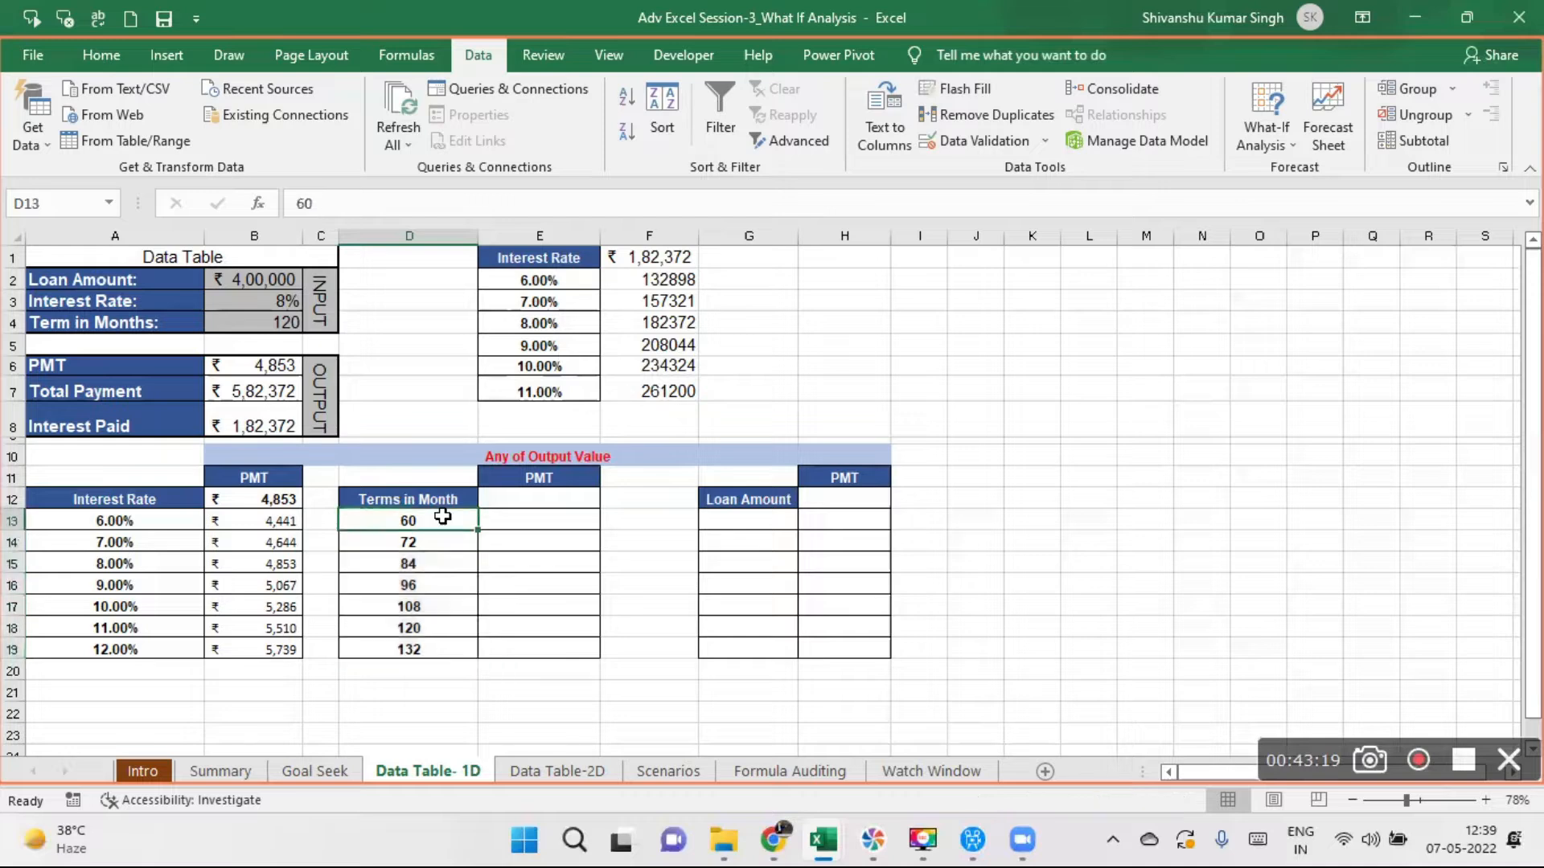
{"action": "left_click_drag", "start_coordinate": [442, 525], "coordinate": [443, 646]}
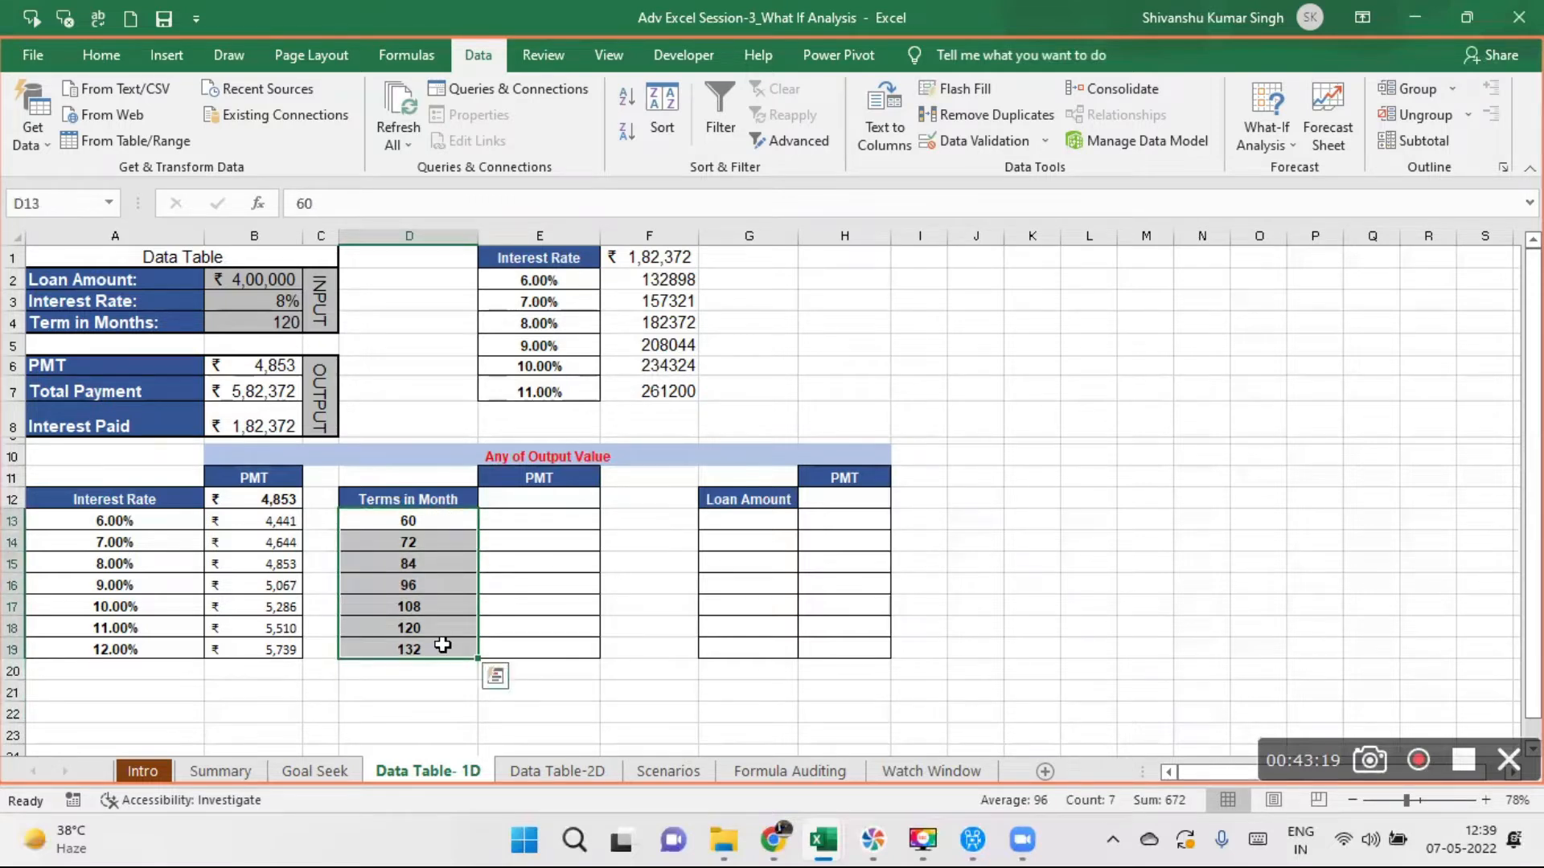
{"action": "left_click", "coordinate": [531, 496]}
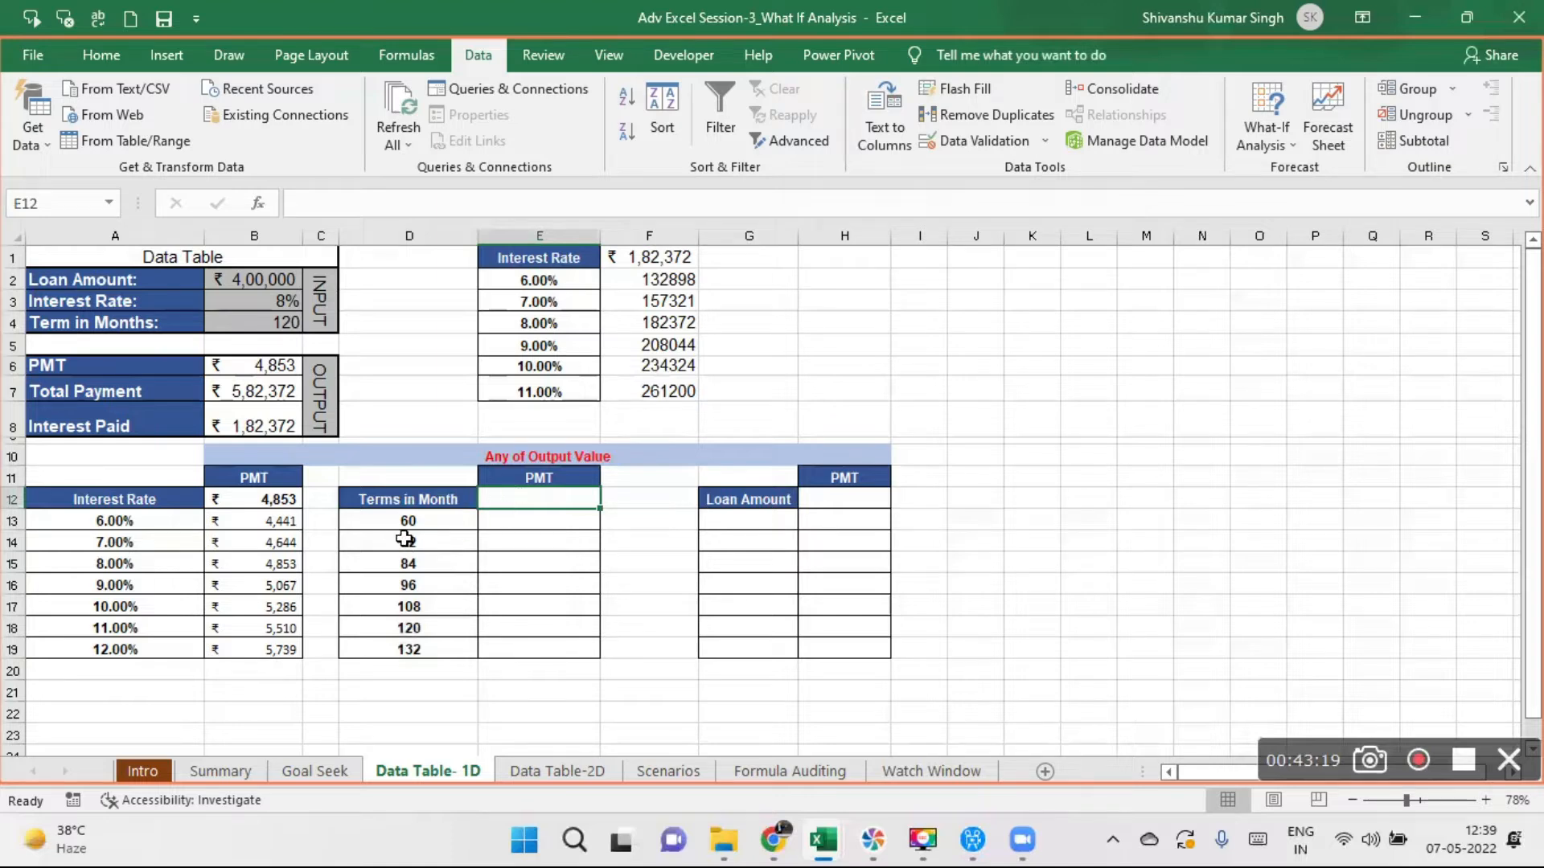
{"action": "left_click_drag", "start_coordinate": [426, 525], "coordinate": [427, 648]}
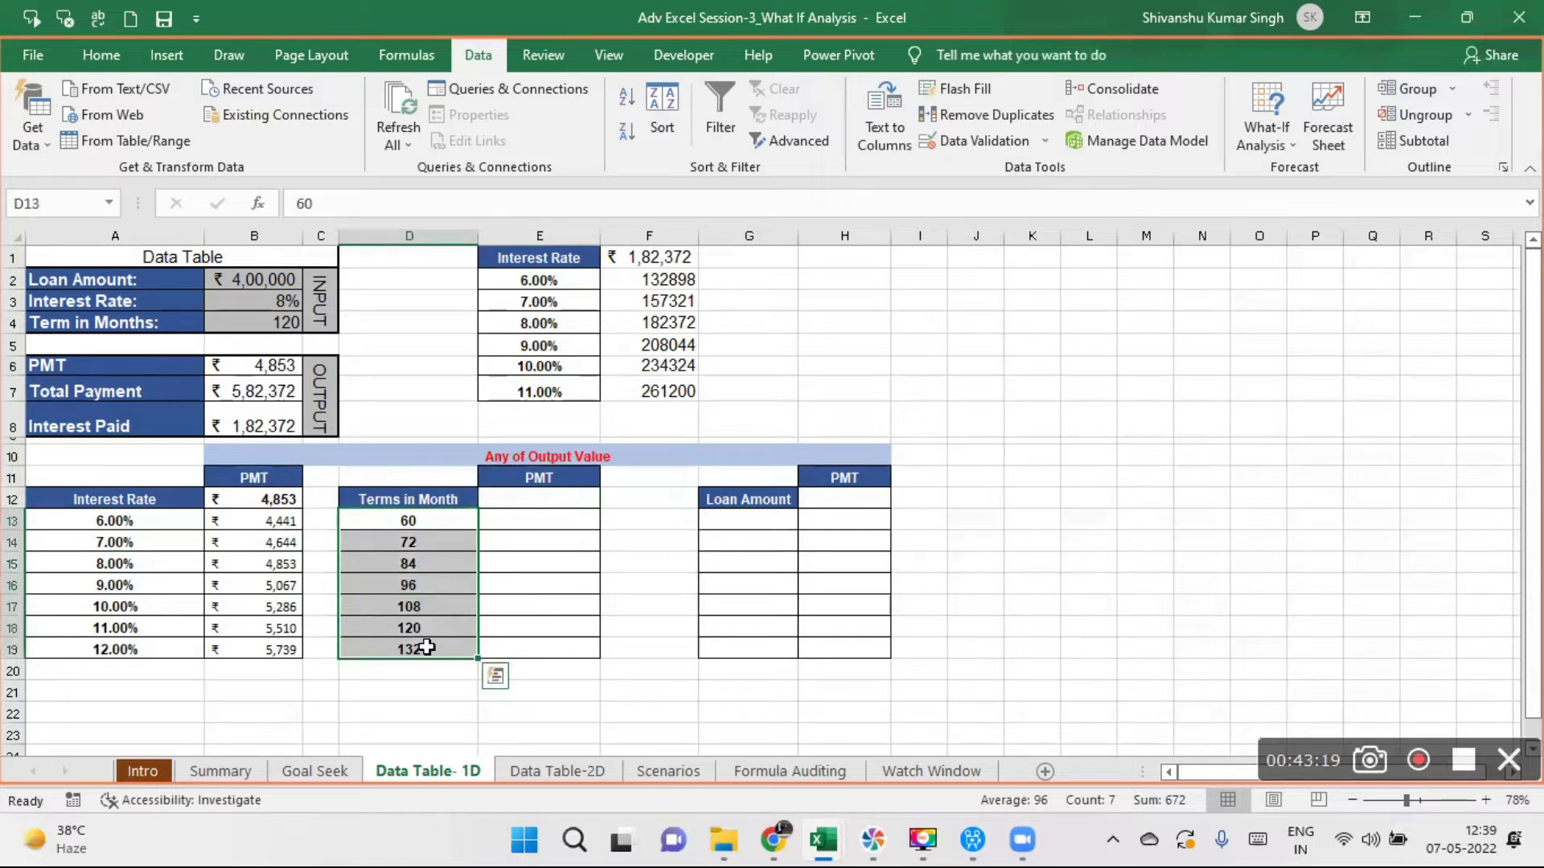
{"action": "left_click", "coordinate": [432, 521]}
{"action": "left_click_drag", "start_coordinate": [432, 521], "coordinate": [443, 648]}
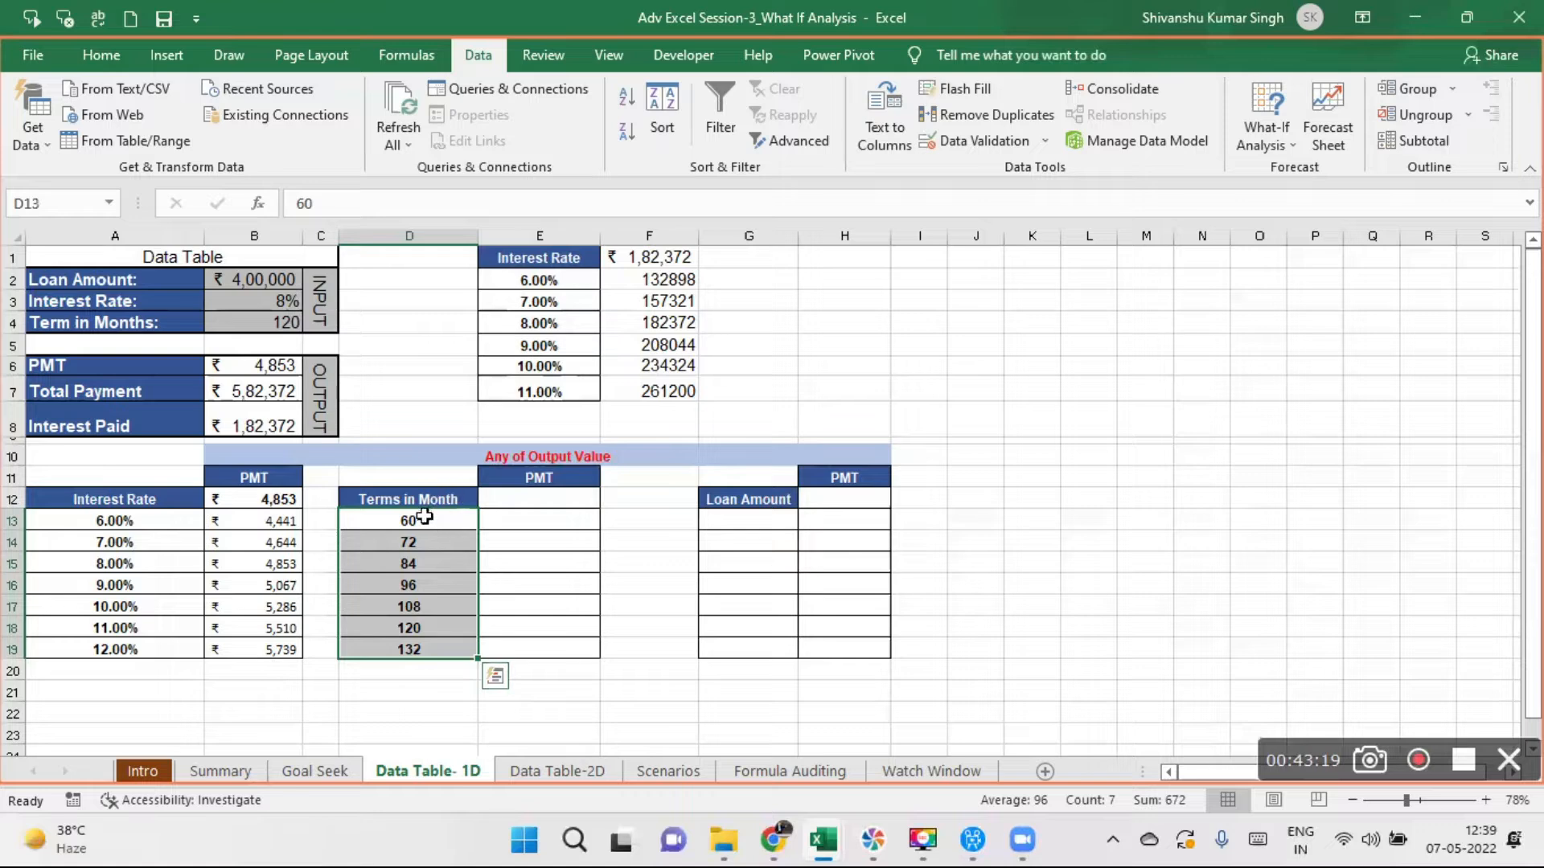
{"action": "left_click_drag", "start_coordinate": [424, 517], "coordinate": [422, 649]}
- Link E12 of the Terms in Month table to the loan's PMT output with the formula =B6
{"action": "left_click", "coordinate": [528, 502]}
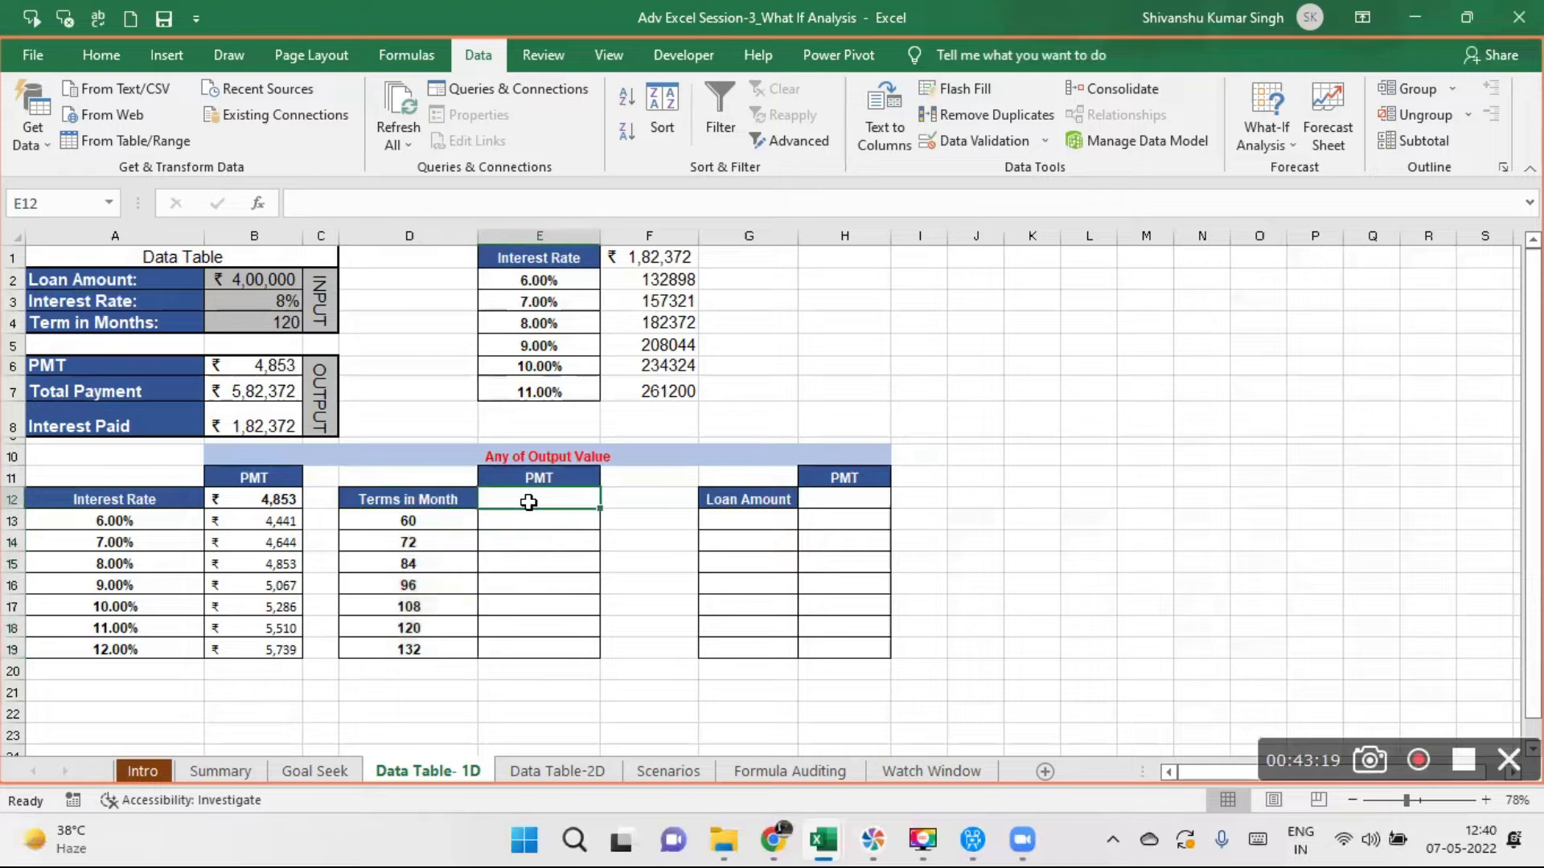
{"action": "type", "text": "="}
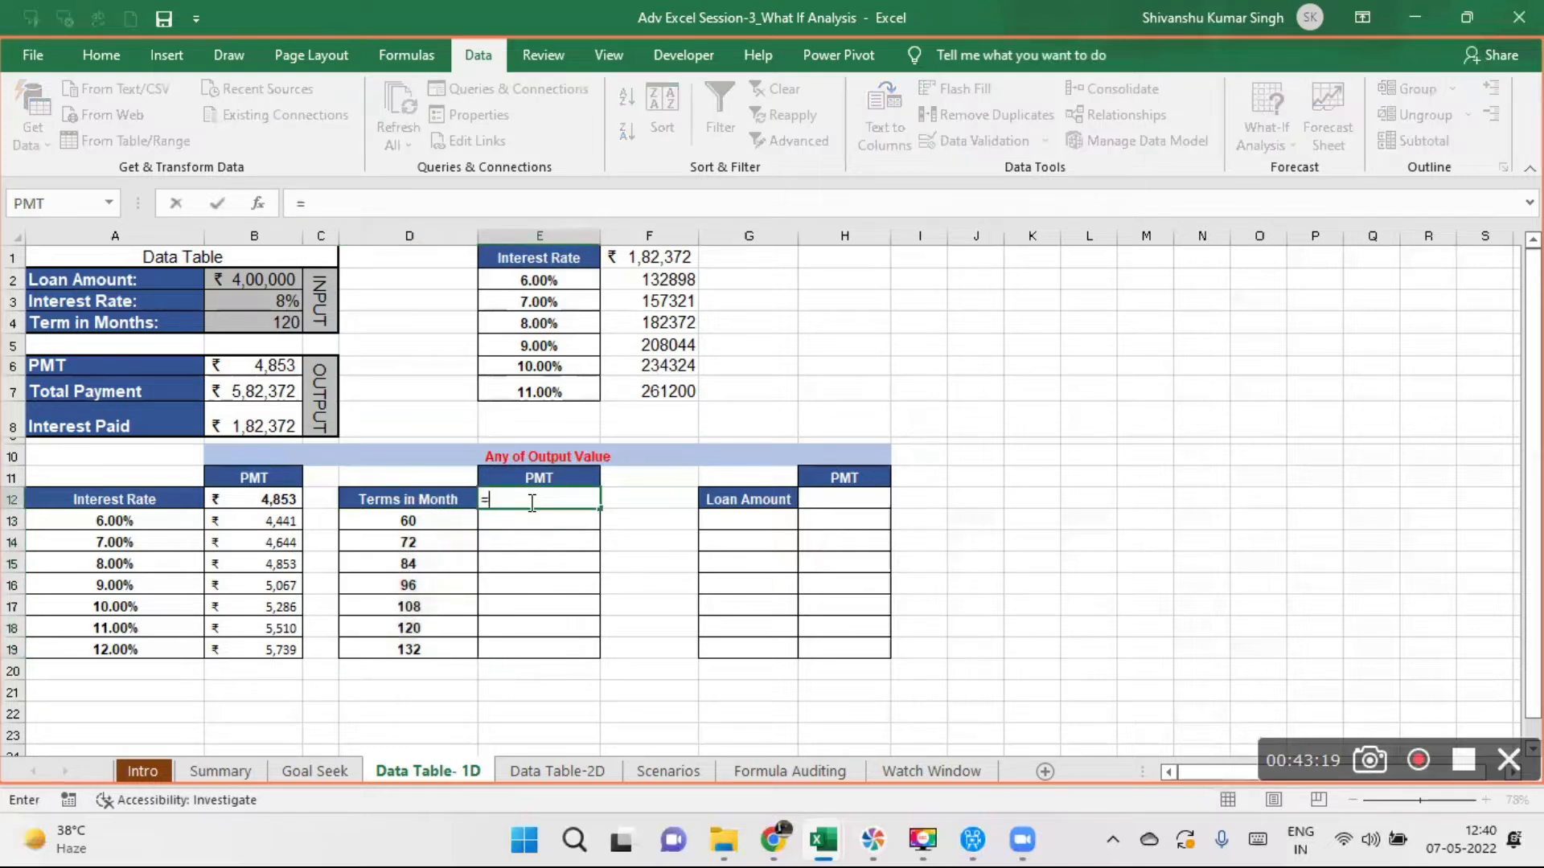
{"action": "left_click", "coordinate": [246, 365]}
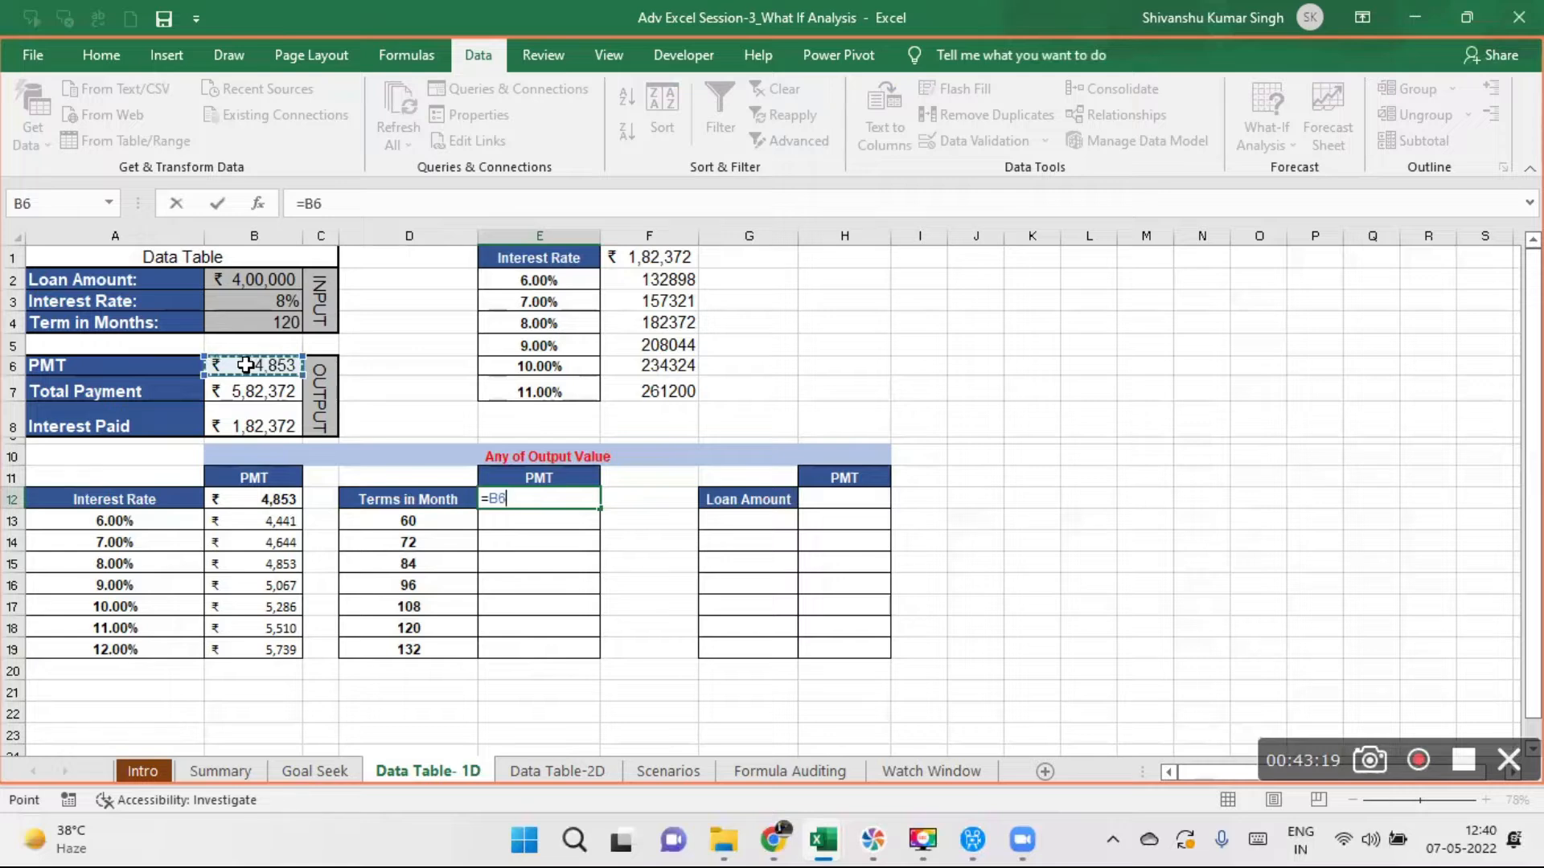
{"action": "key", "text": "Return"}
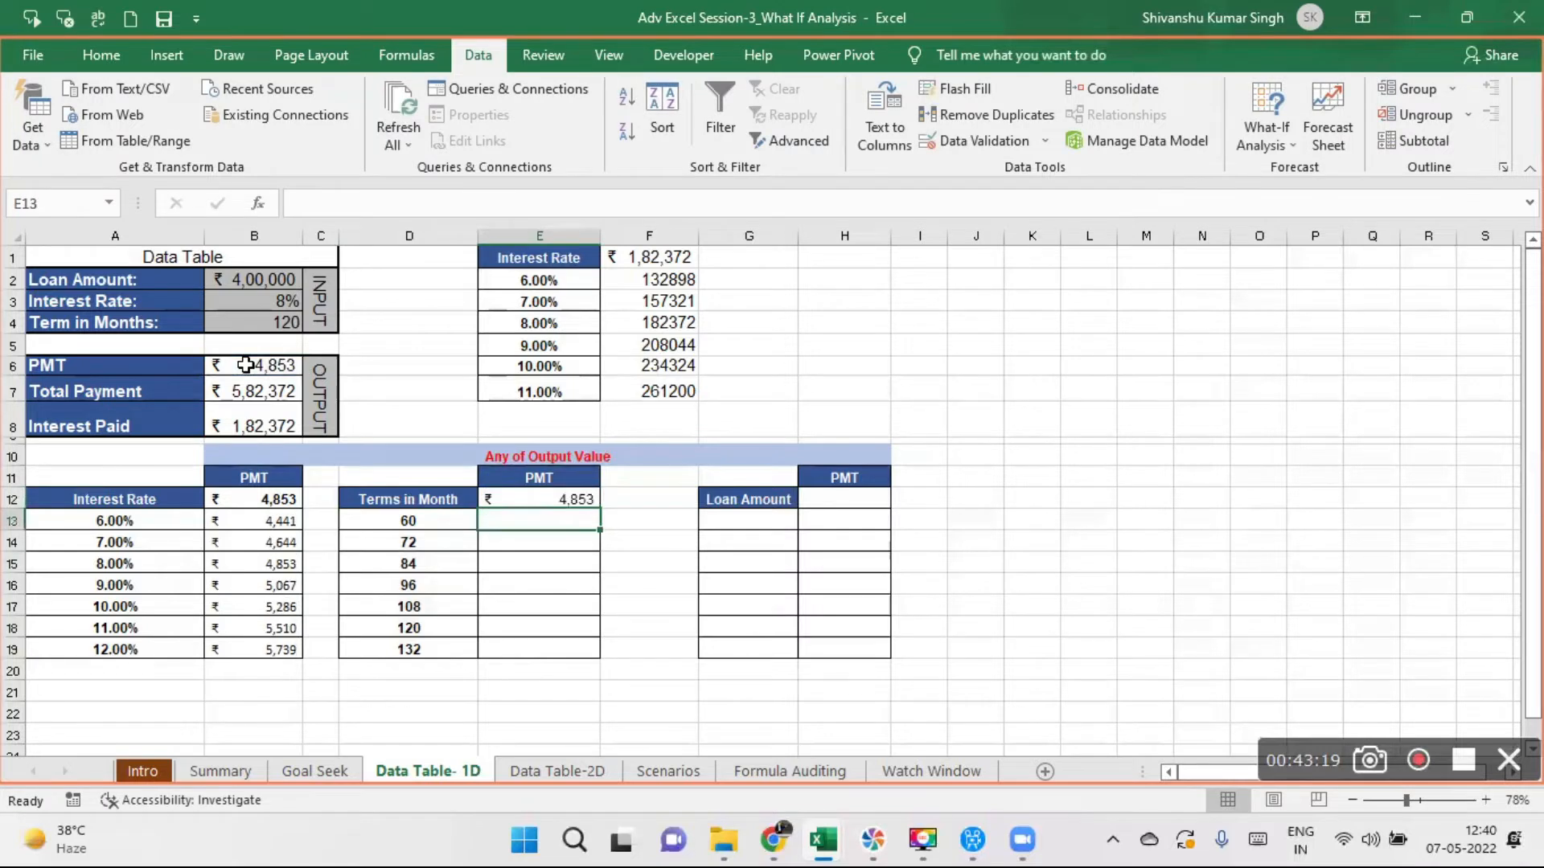
{"action": "left_click", "coordinate": [562, 496]}
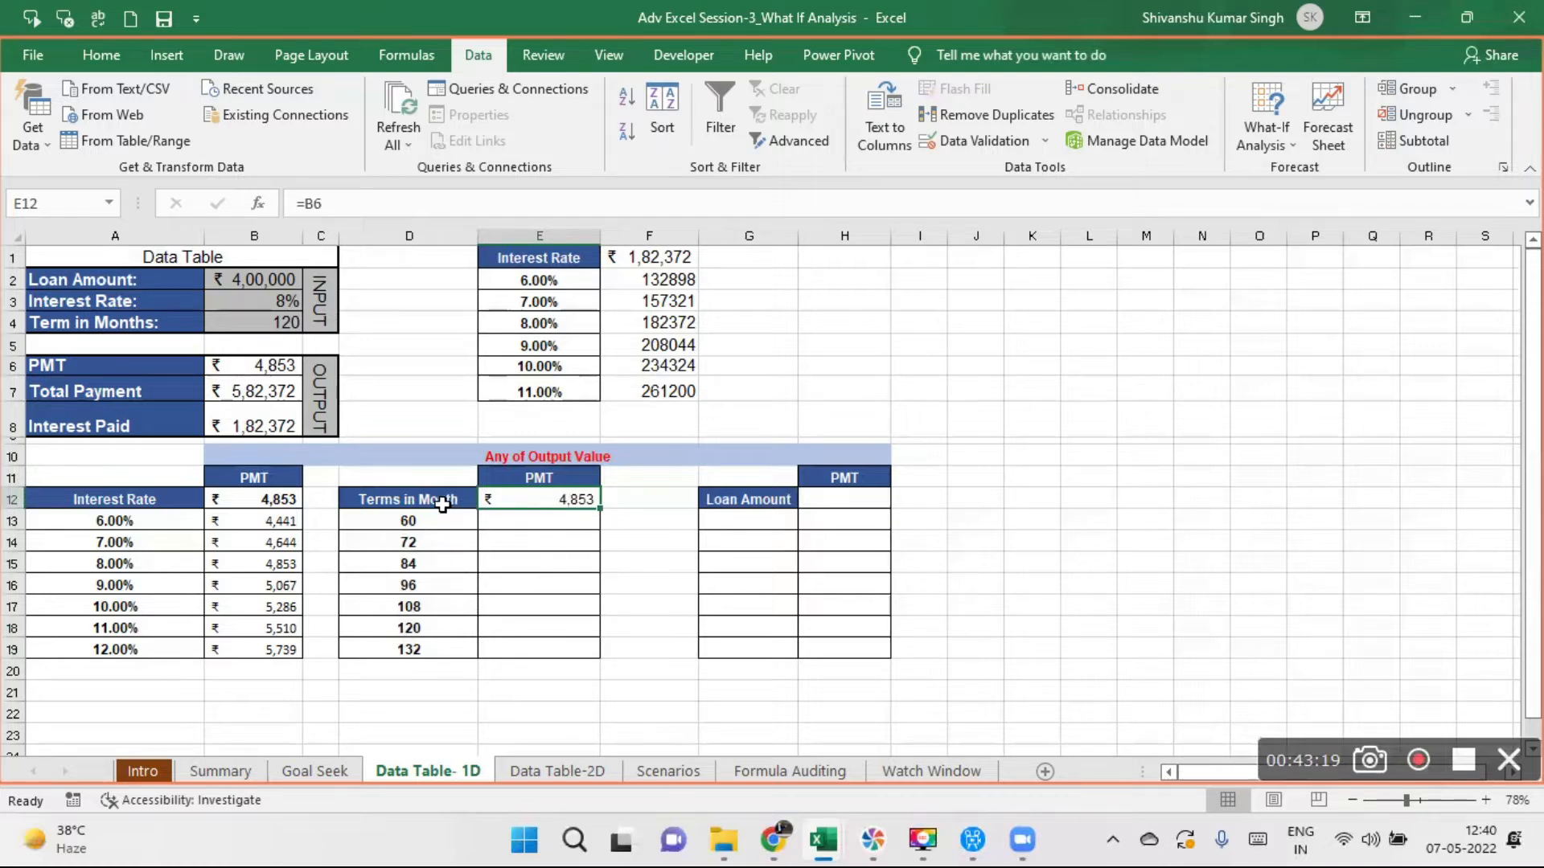
- Create a one-variable data table over D12:E19 with the loan's term in months, B4, as the column input cell
{"action": "left_click", "coordinate": [413, 496]}
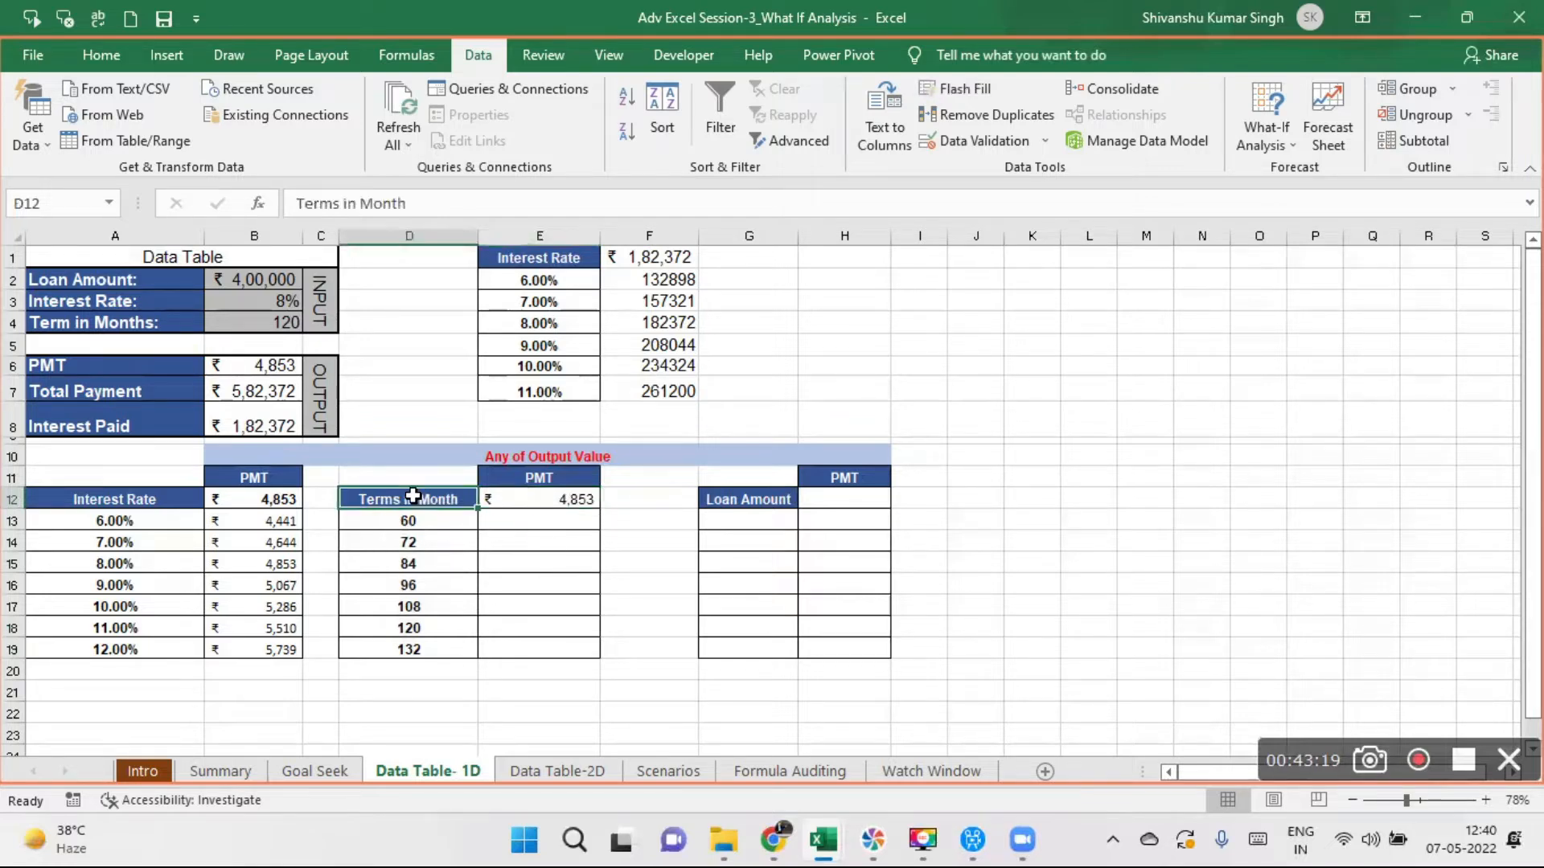
{"action": "left_click_drag", "start_coordinate": [413, 496], "coordinate": [585, 649]}
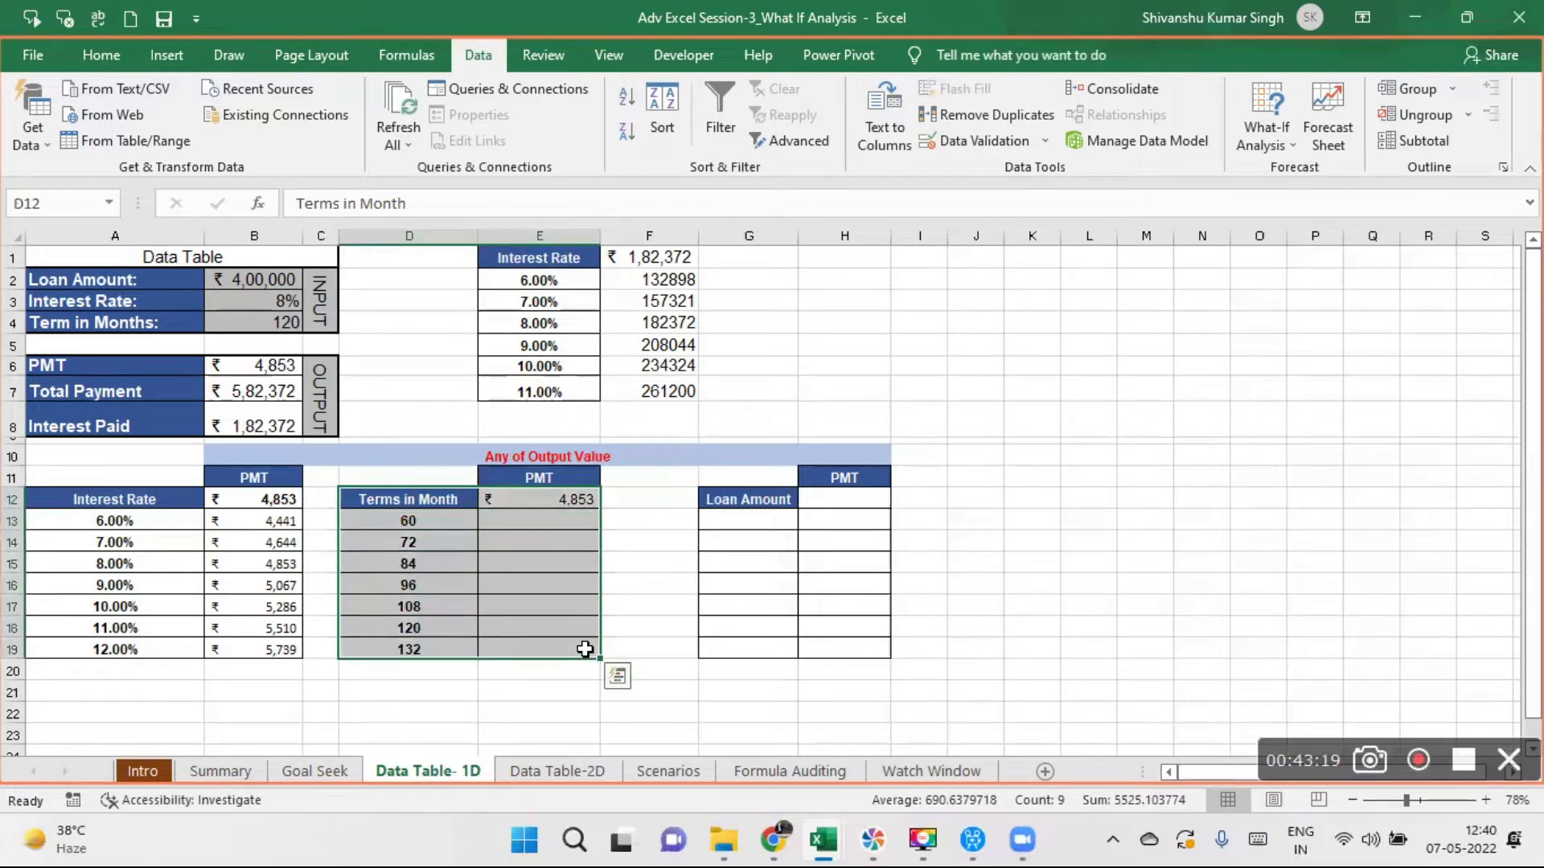
{"action": "left_click", "coordinate": [1278, 140]}
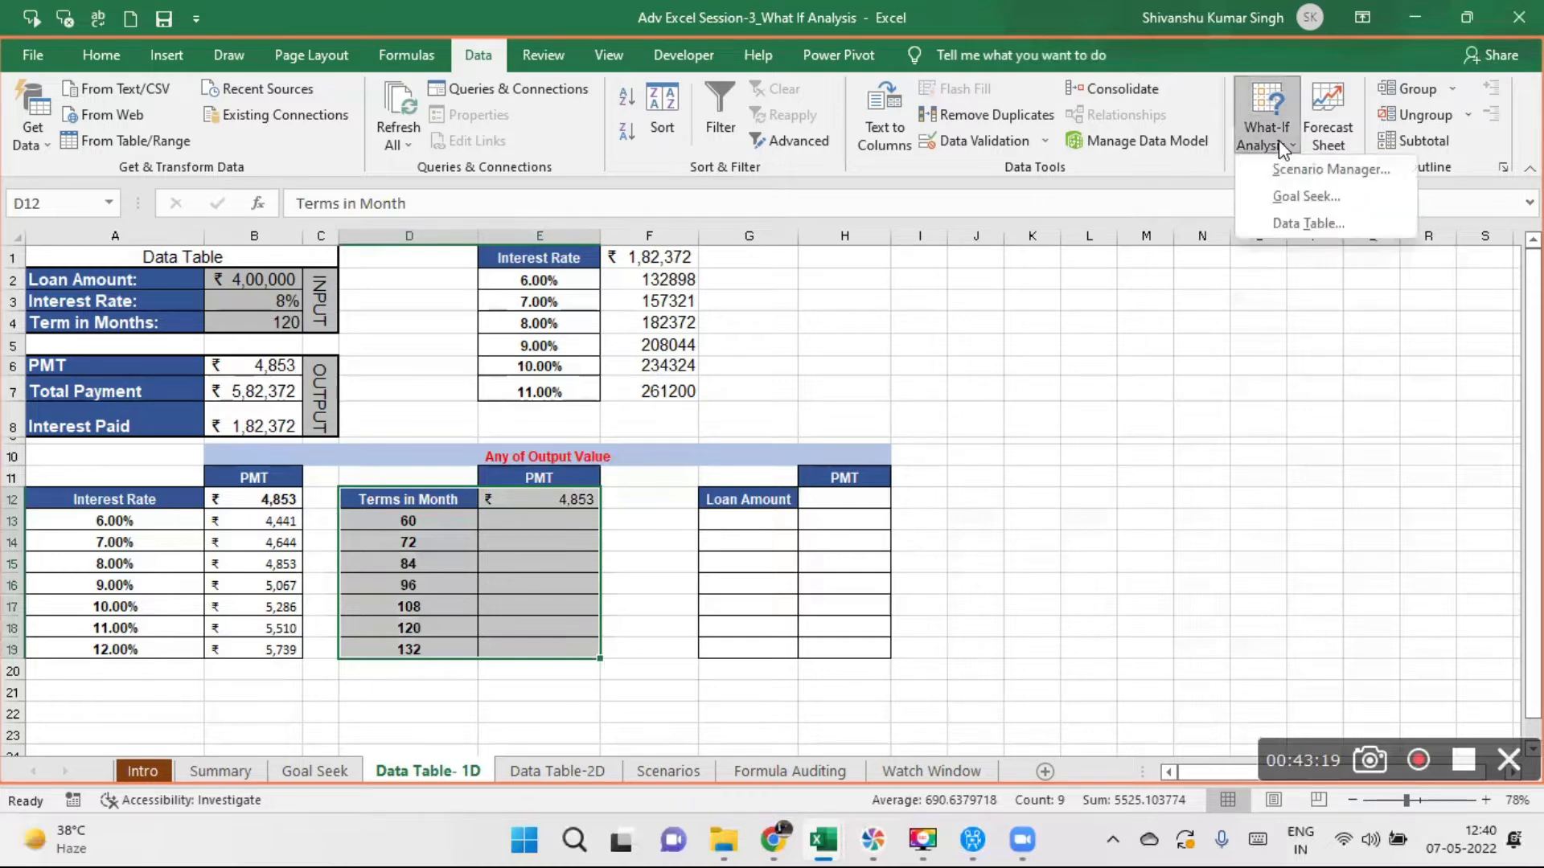
{"action": "left_click", "coordinate": [1310, 223]}
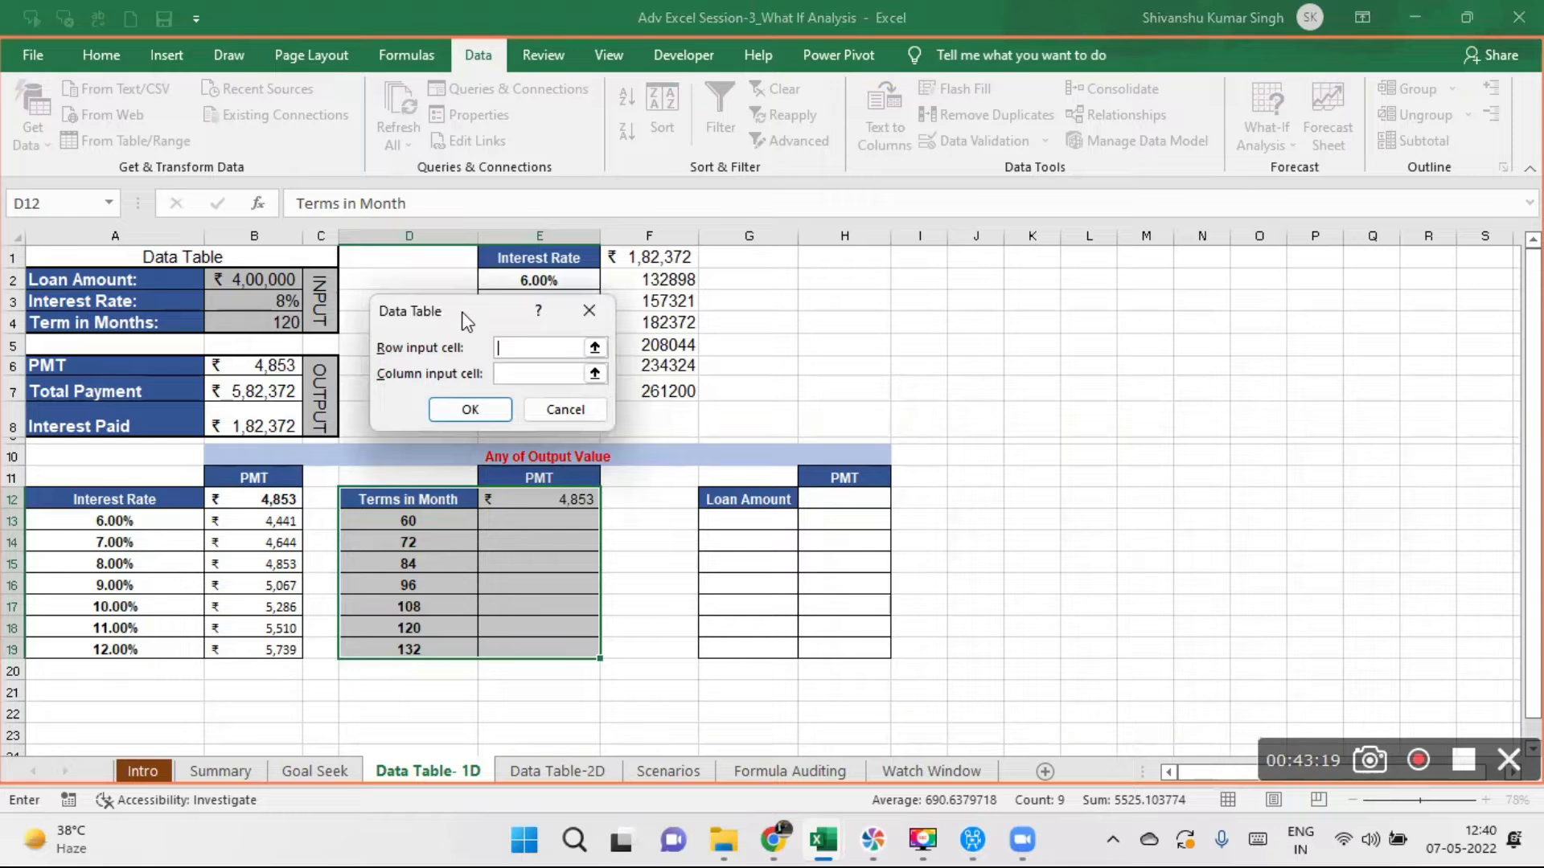
{"action": "left_click_drag", "start_coordinate": [464, 320], "coordinate": [826, 275]}
{"action": "left_click", "coordinate": [894, 328]}
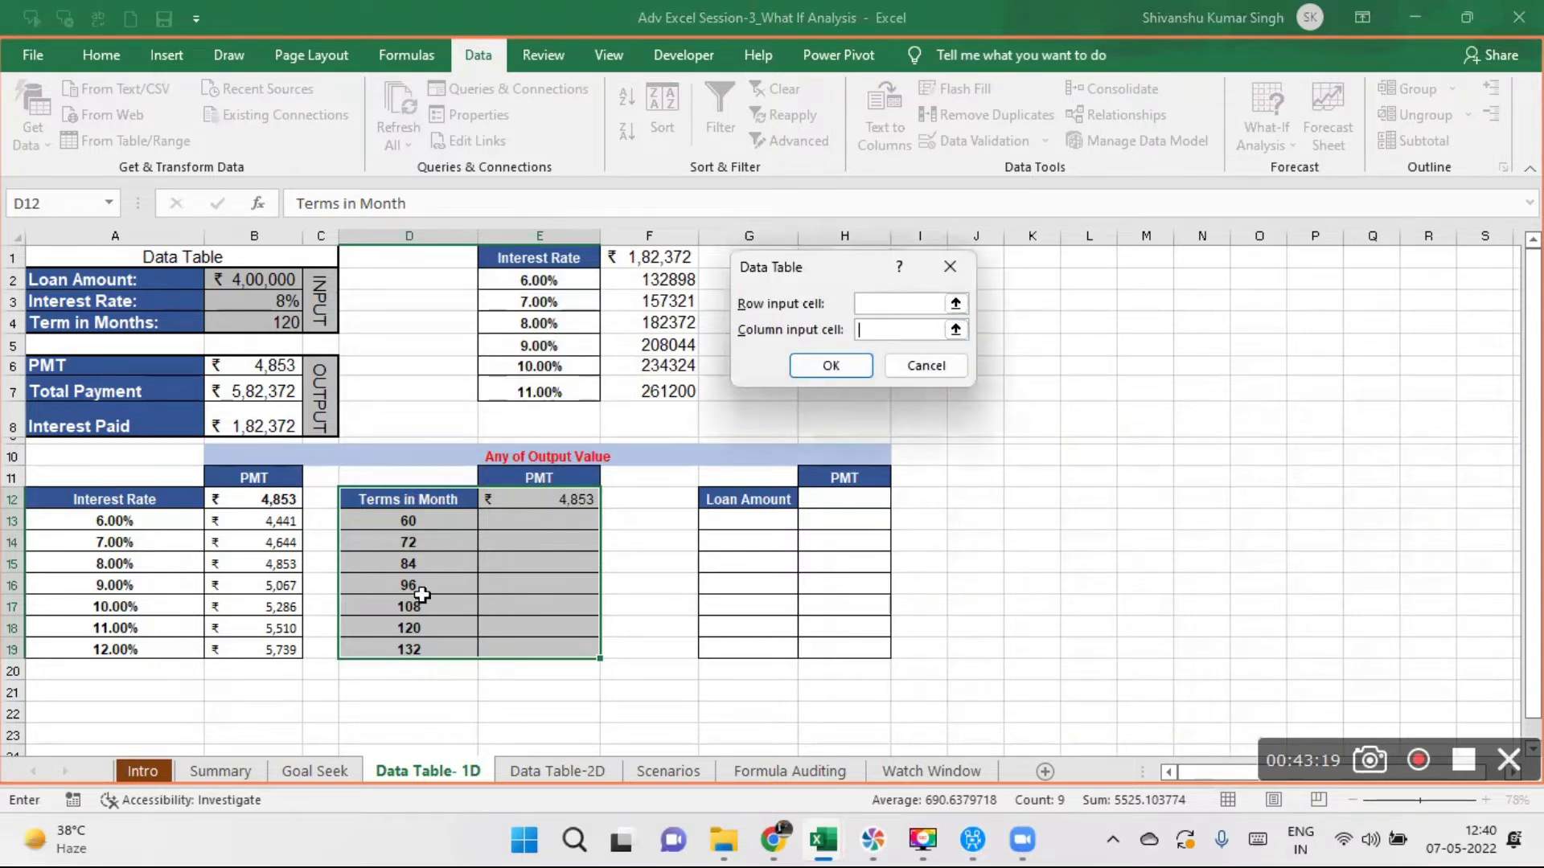
{"action": "left_click", "coordinate": [238, 318]}
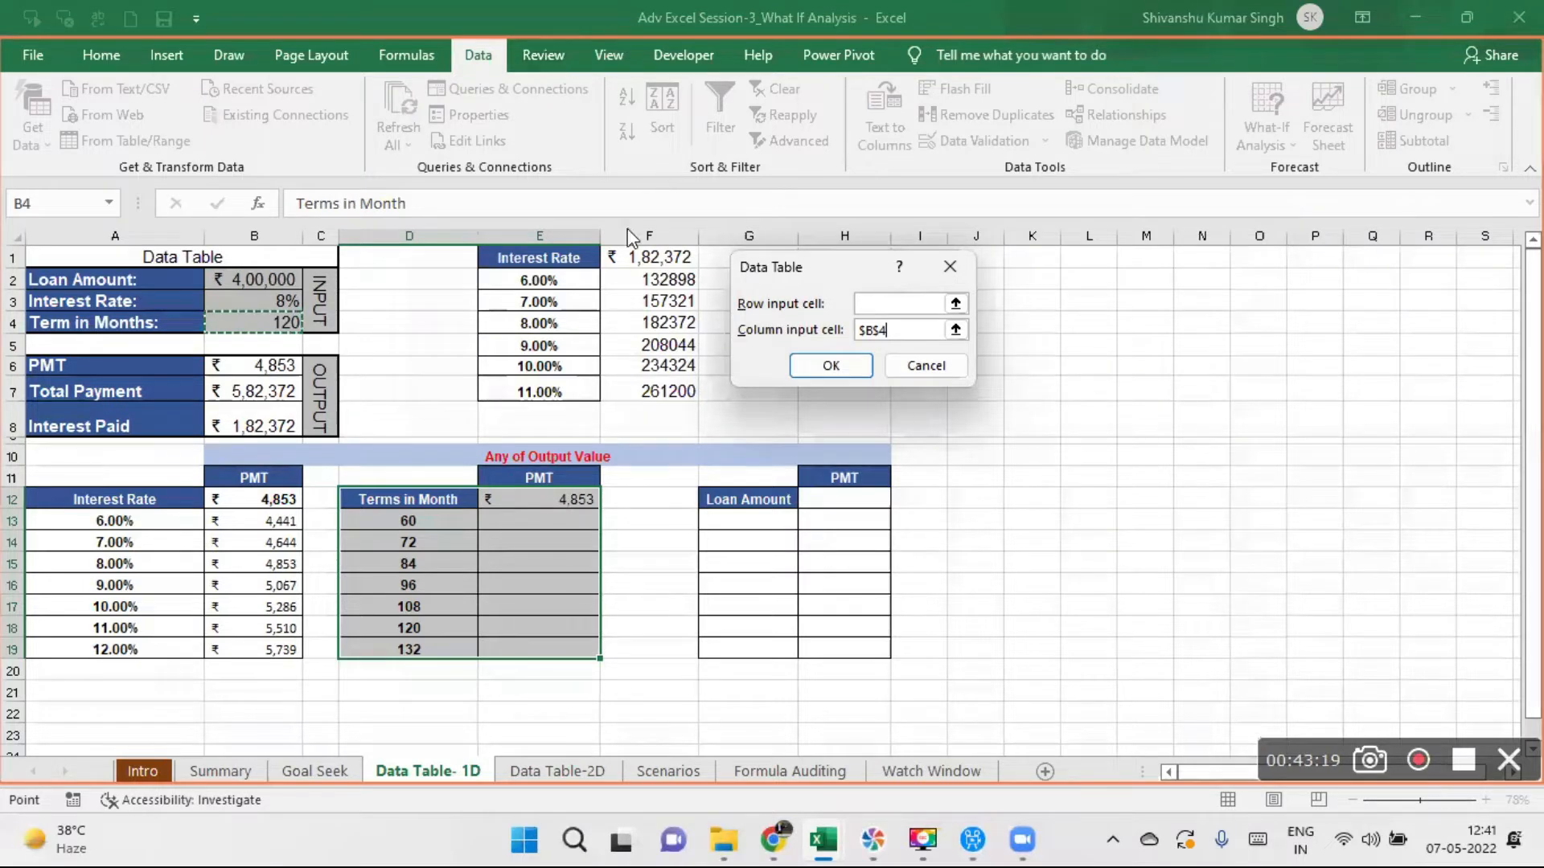
{"action": "left_click", "coordinate": [839, 364]}
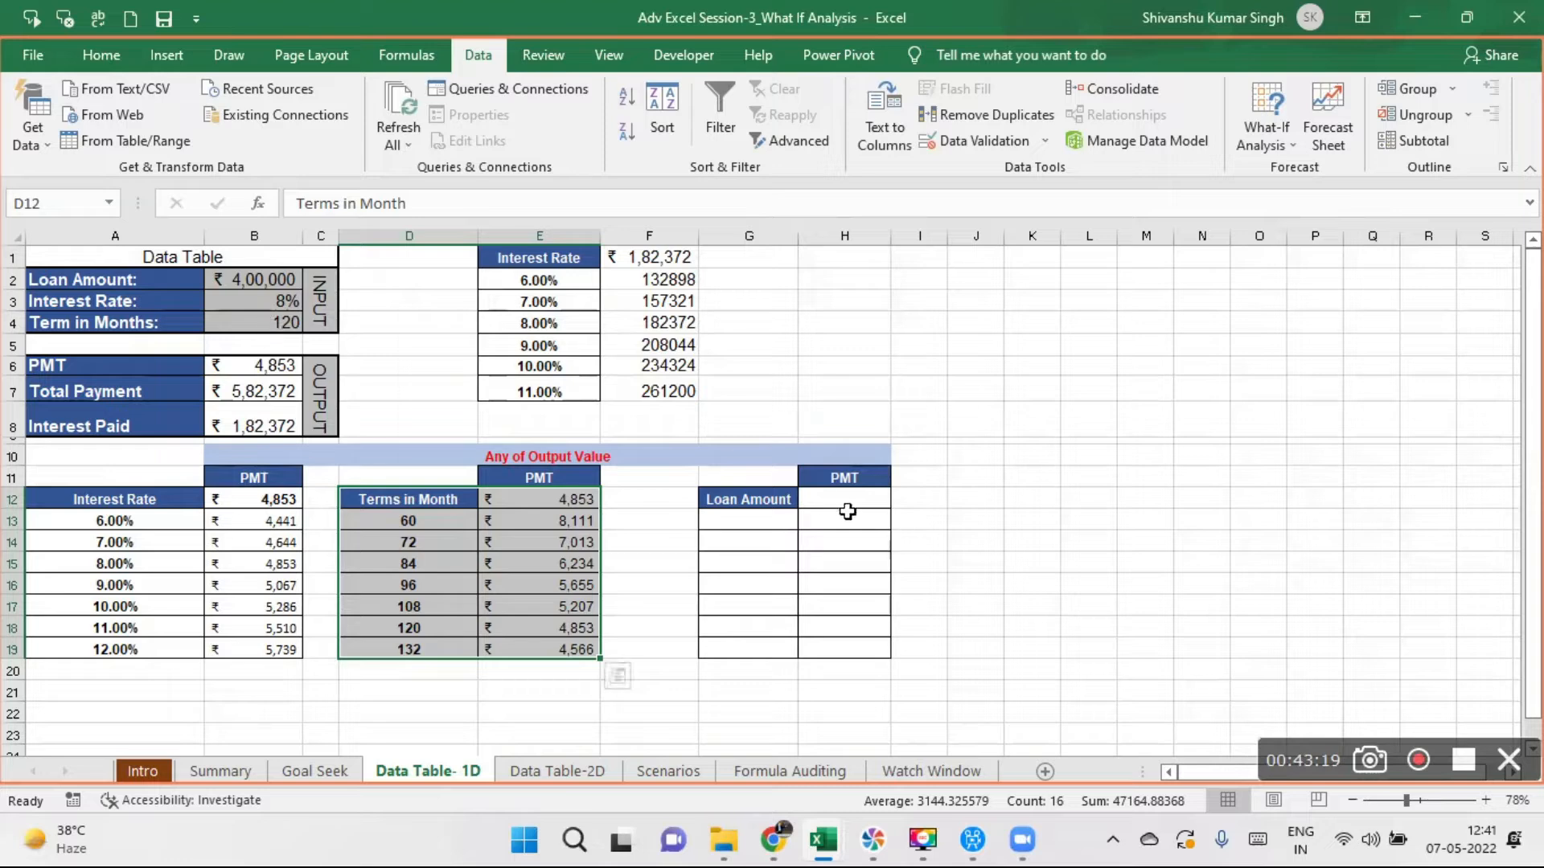
- Fill the Loan Amount column with 400000 in G13 and the formula =G13+100000 from G14 down to G19
{"action": "left_click", "coordinate": [741, 521]}
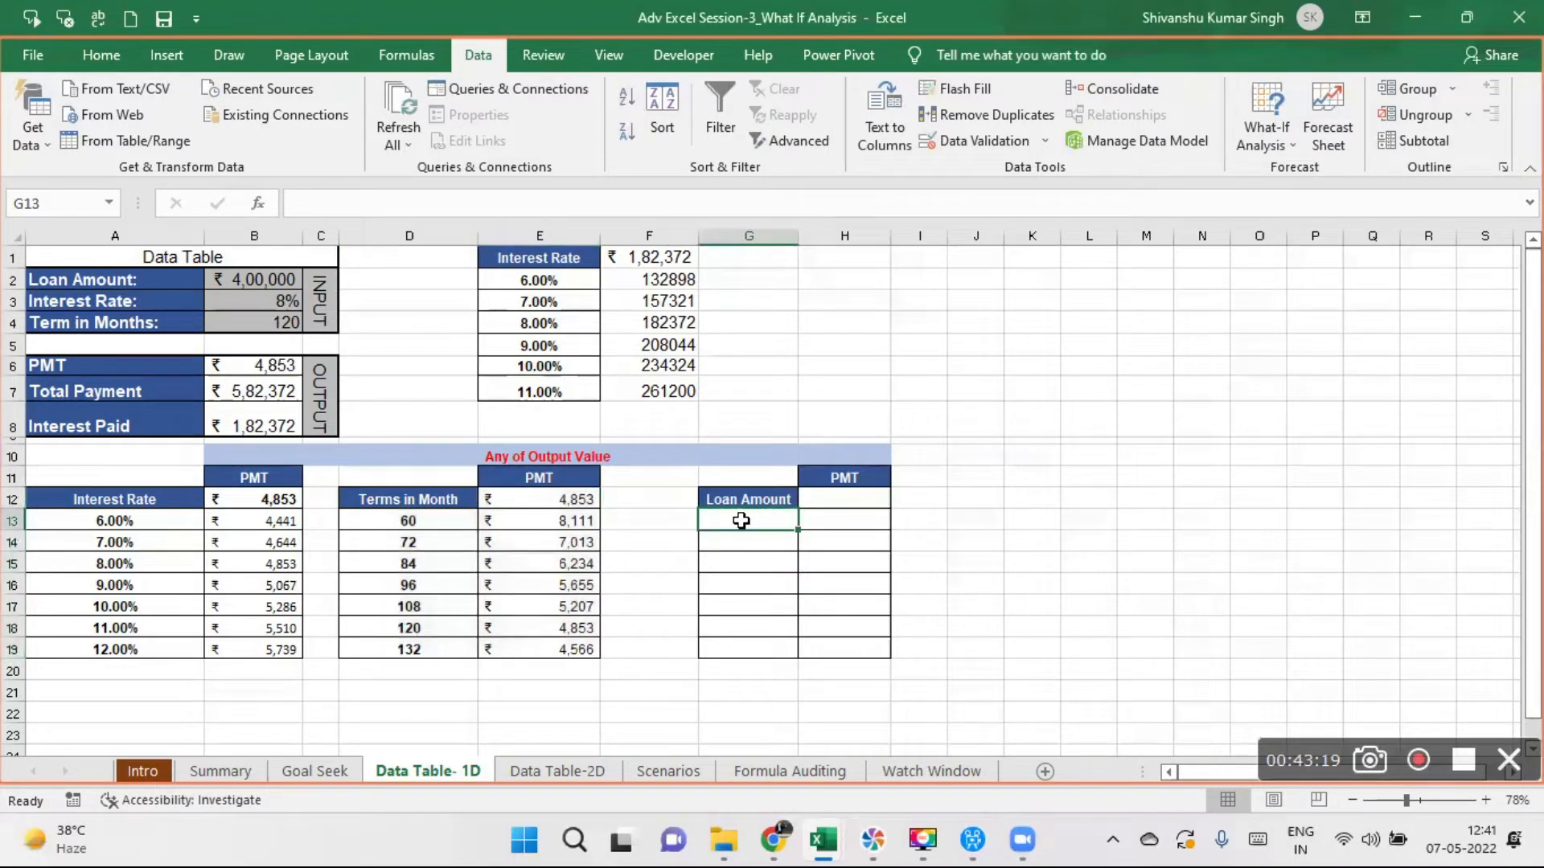
{"action": "type", "text": "400000"}
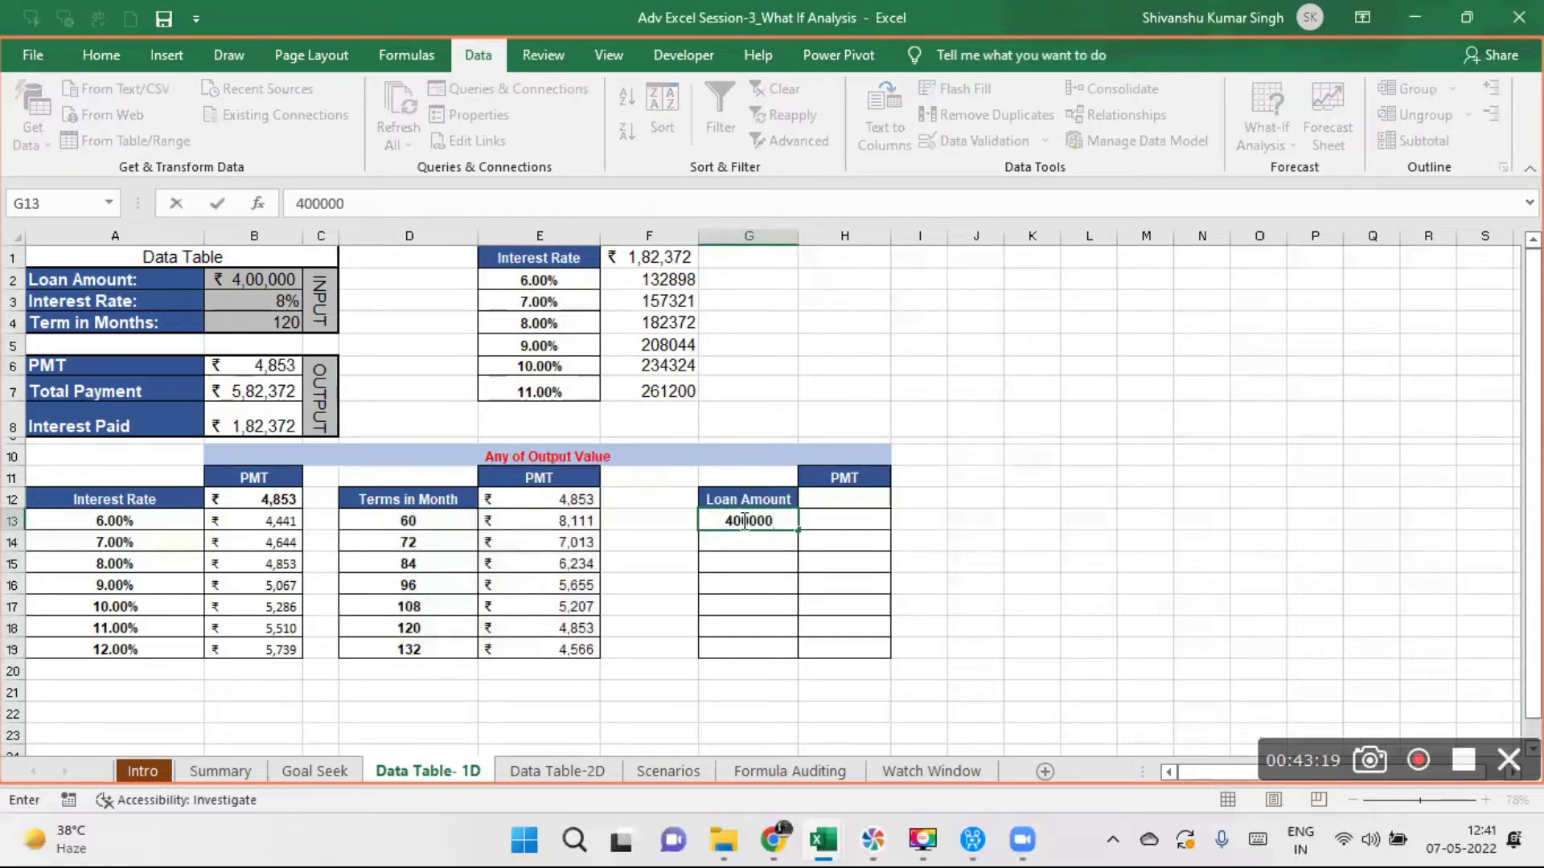
{"action": "key", "text": "Return"}
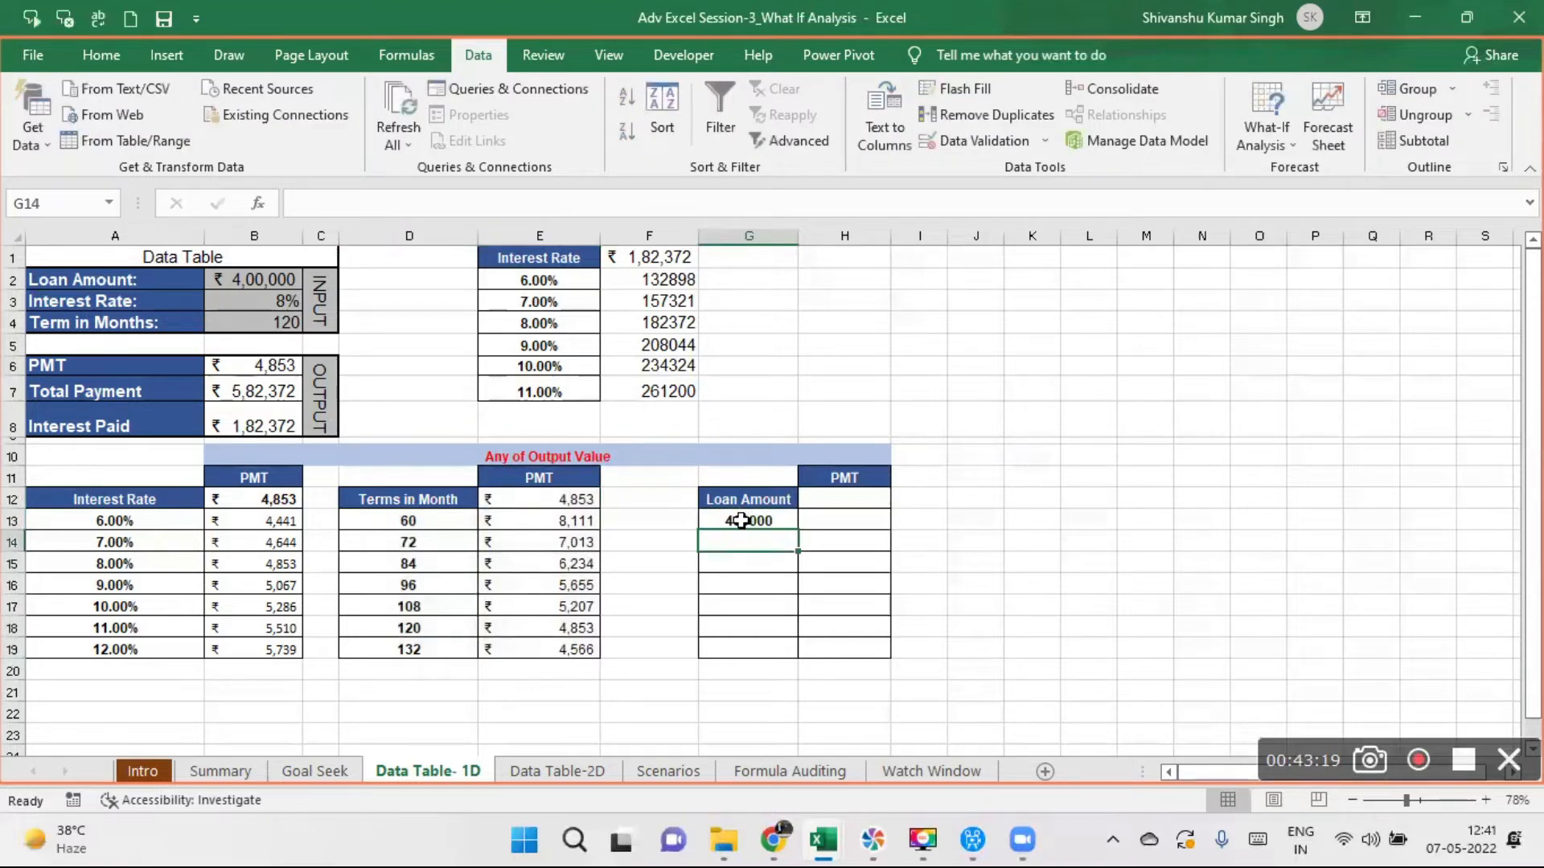
{"action": "type", "text": "="}
{"action": "left_click", "coordinate": [740, 521]}
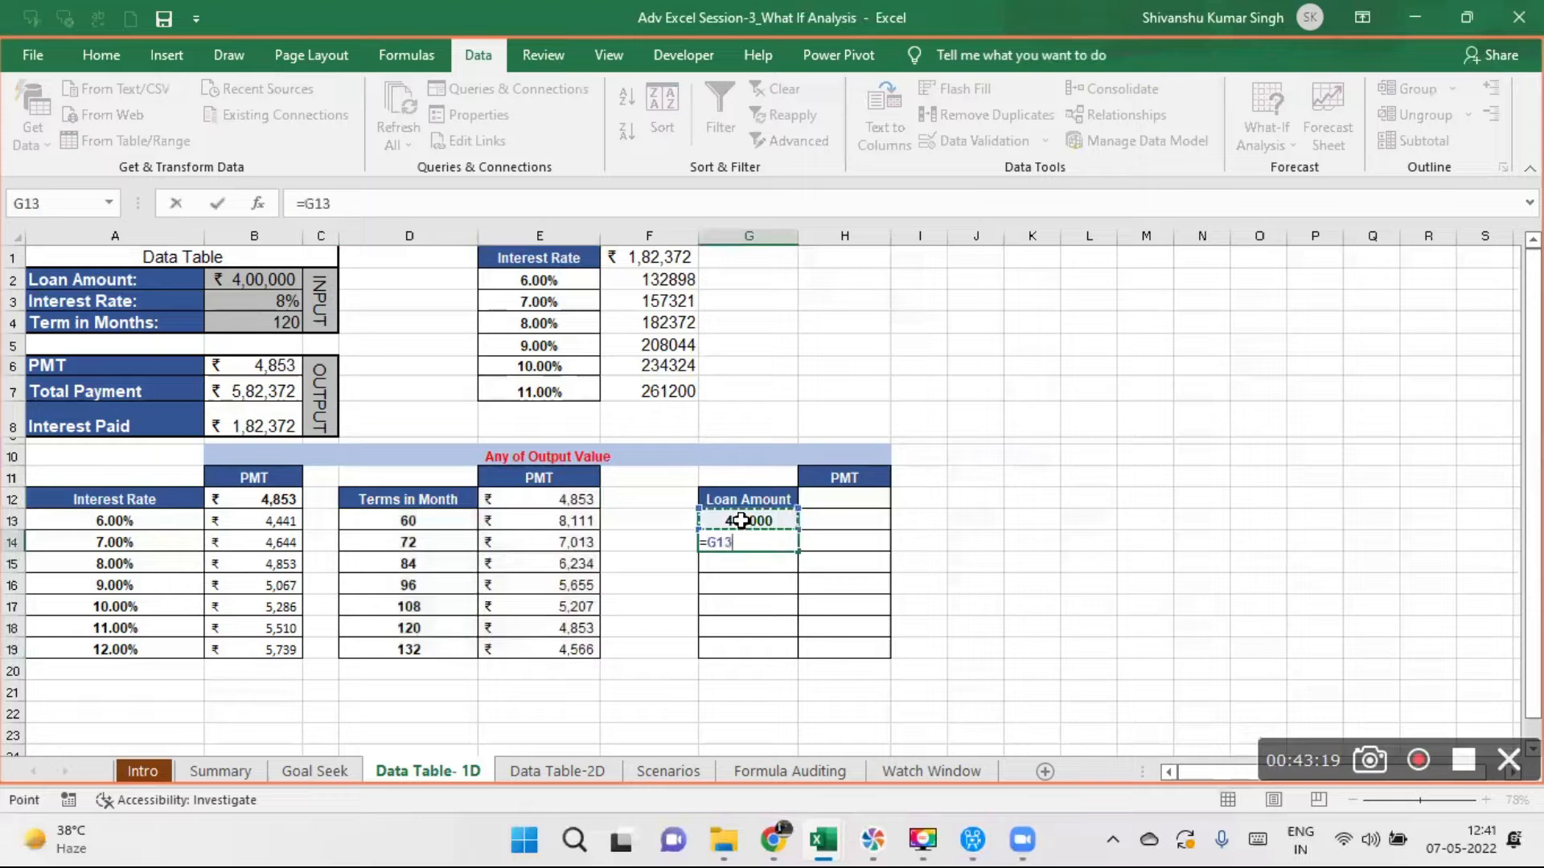
{"action": "type", "text": "+"}
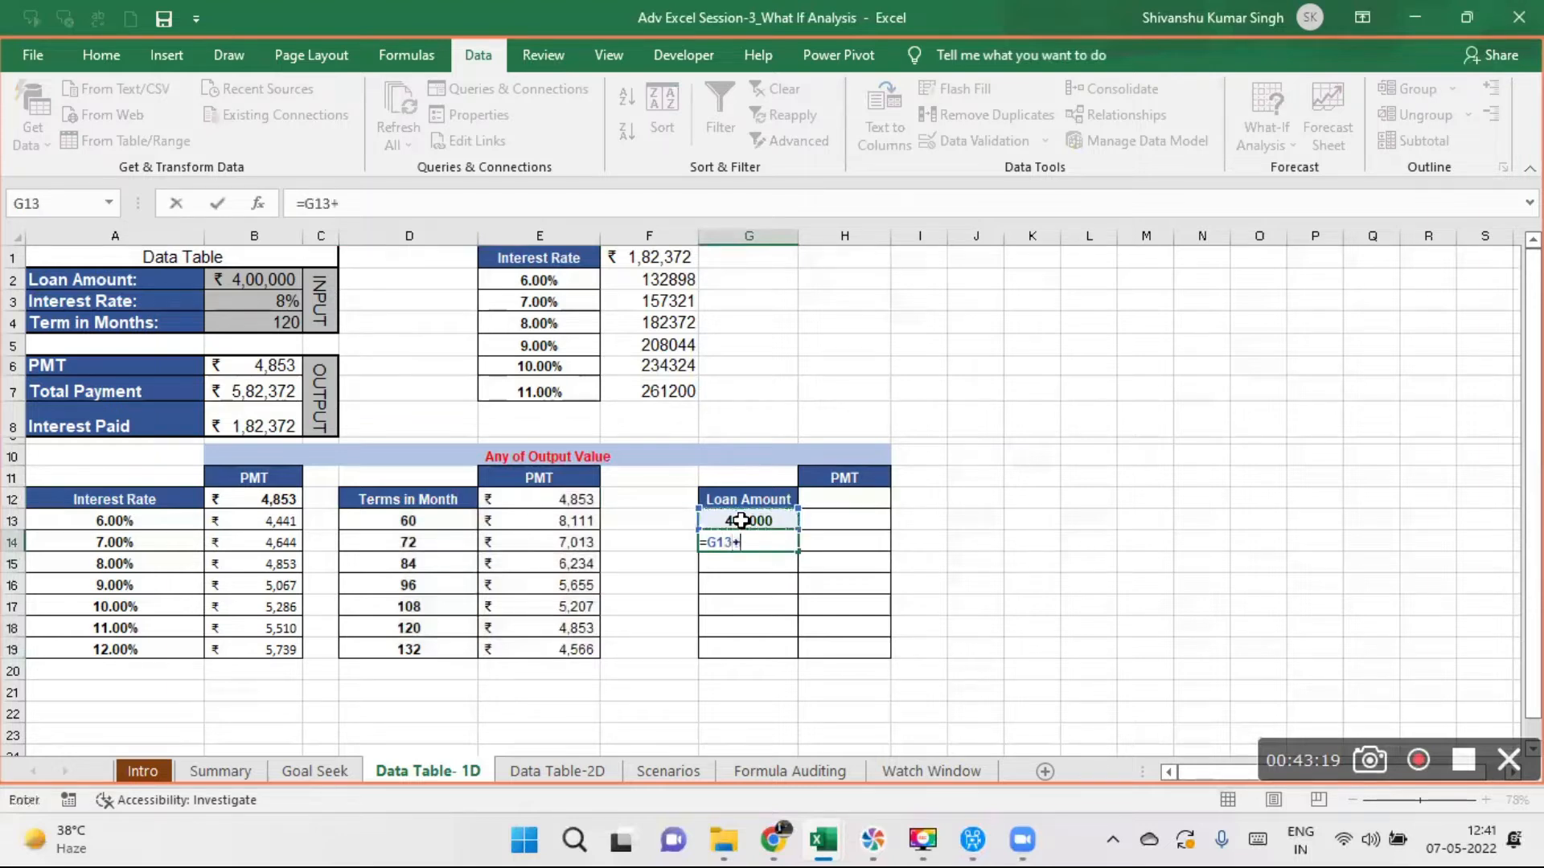
{"action": "type", "text": "100000"}
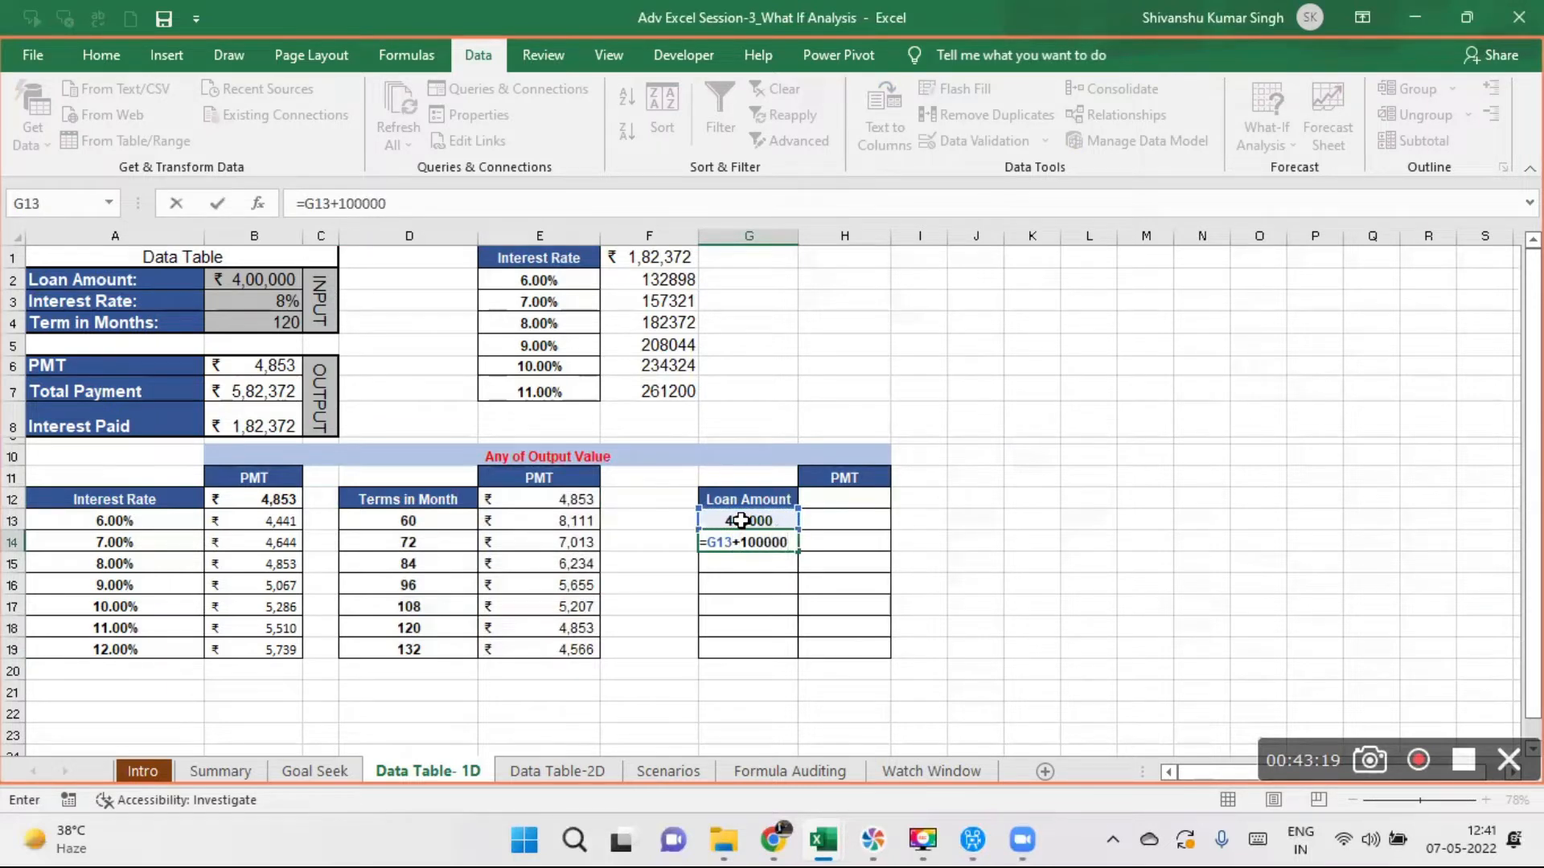
{"action": "key", "text": "Return"}
{"action": "left_click", "coordinate": [764, 542]}
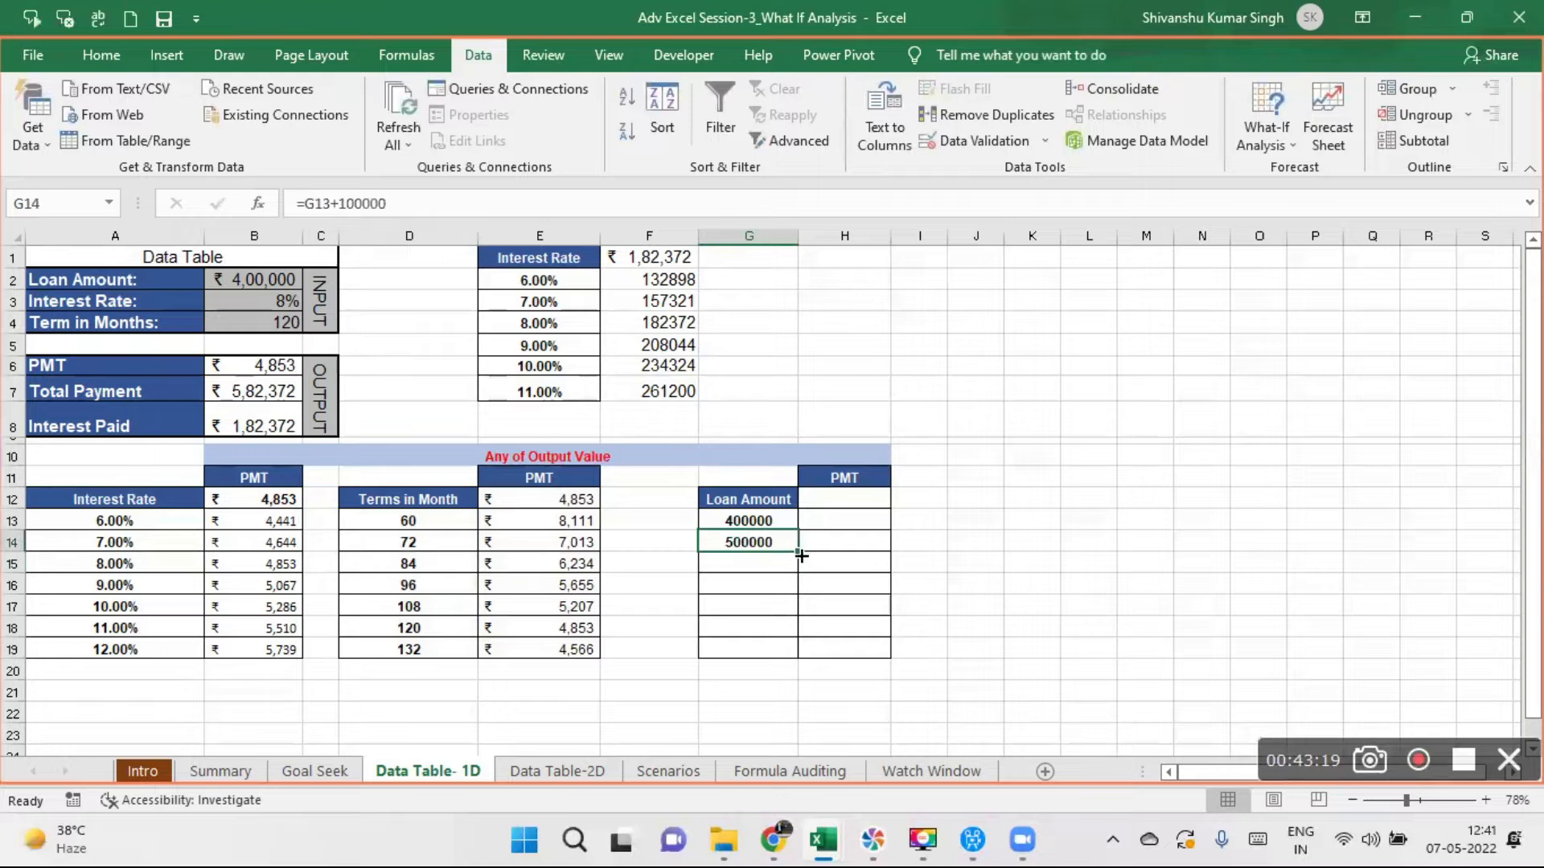
{"action": "left_click_drag", "start_coordinate": [800, 555], "coordinate": [794, 656]}
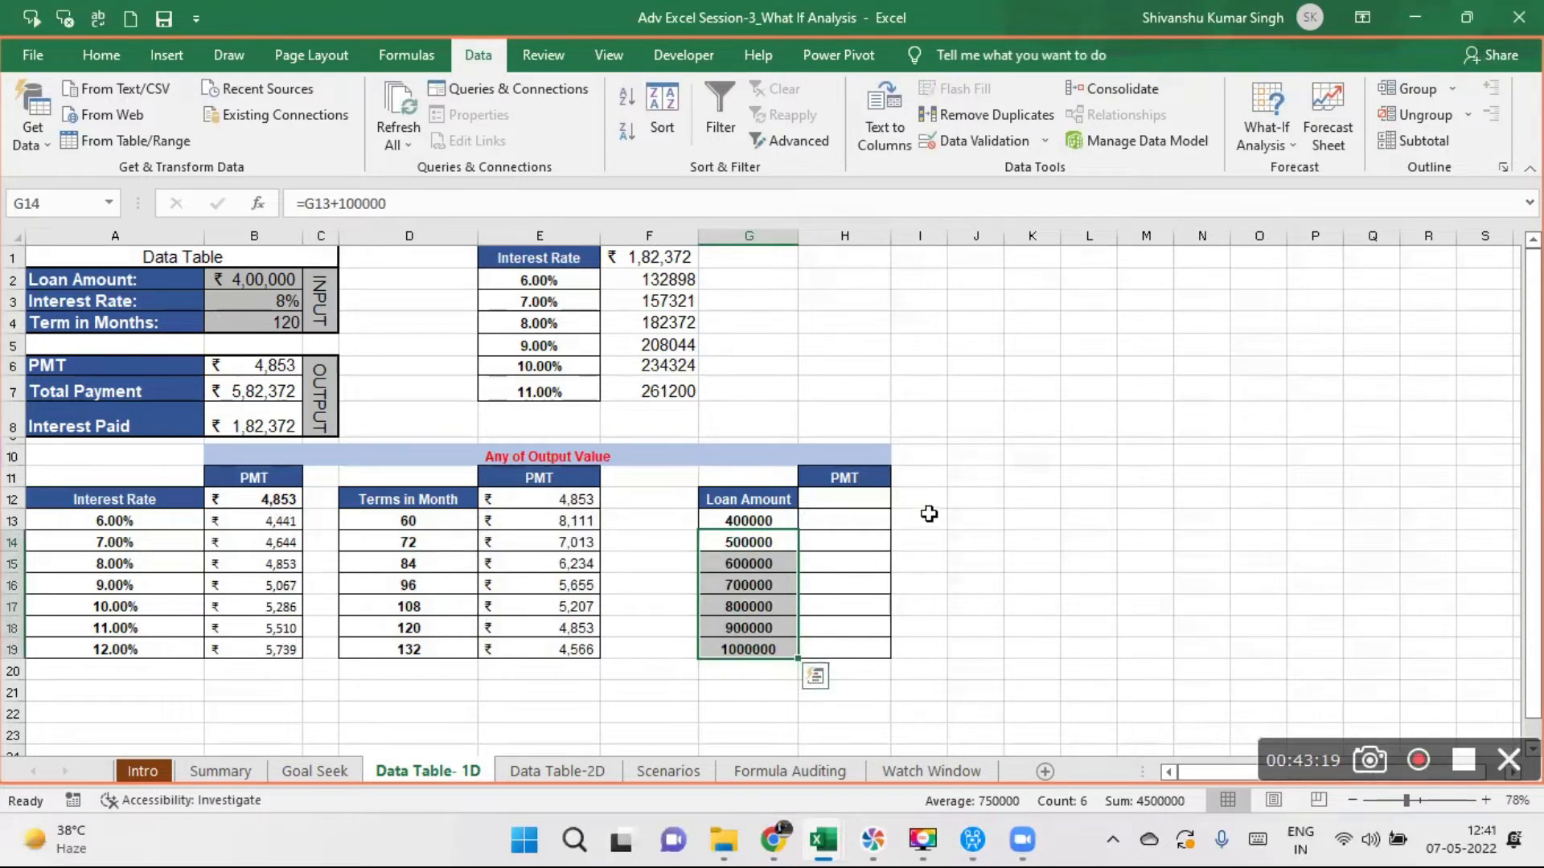
{"action": "left_click_drag", "start_coordinate": [836, 517], "coordinate": [857, 650]}
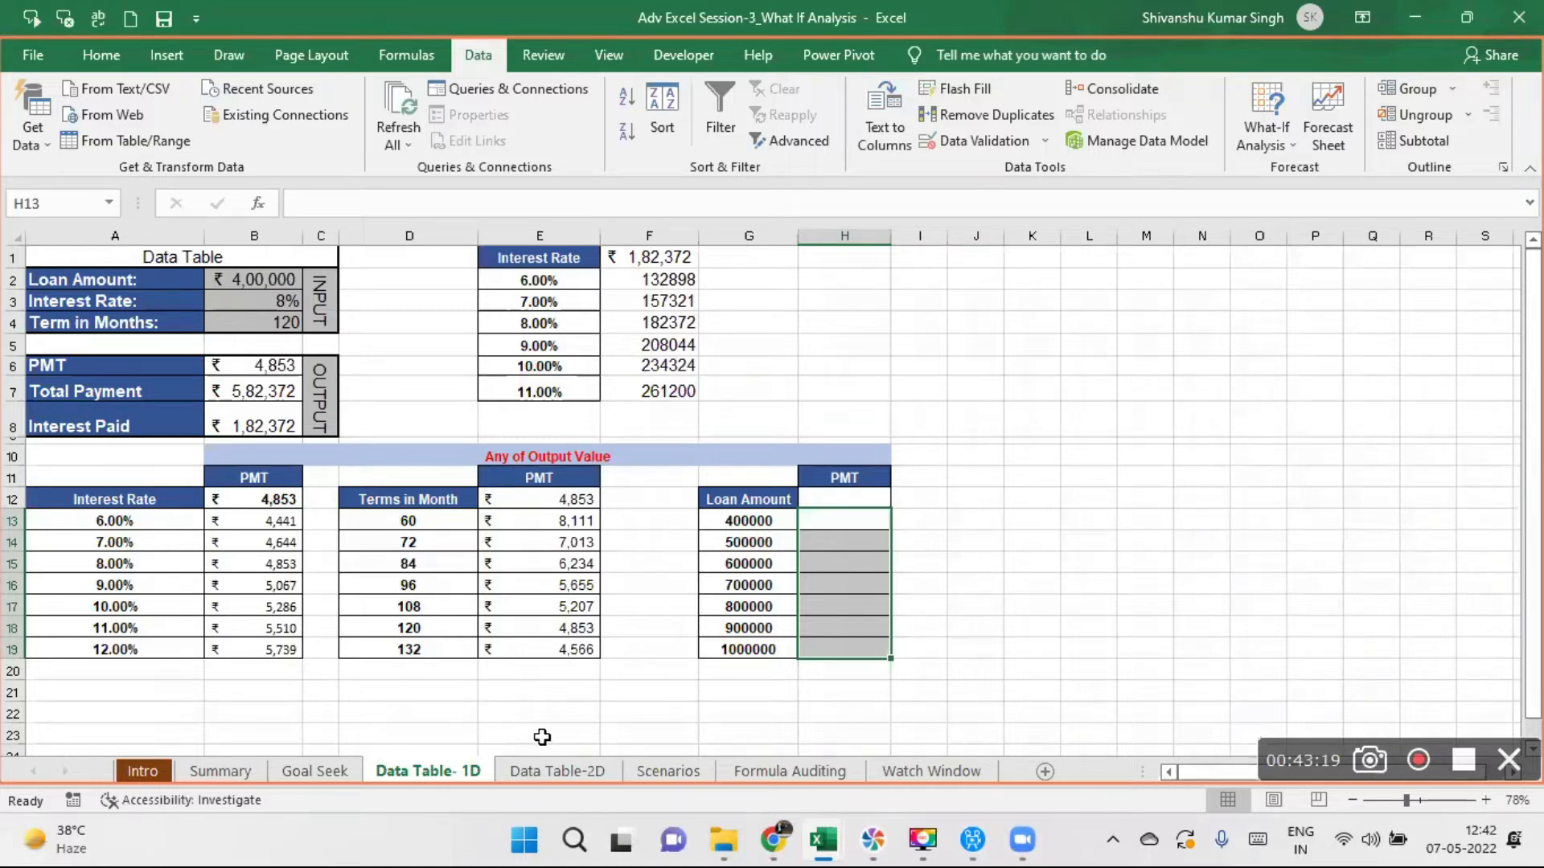
- Open the Data Table-2D sheet and examine the loan amounts, tenures, results in G3:M11 and the formula in corner cell F2
{"action": "left_click", "coordinate": [566, 772]}
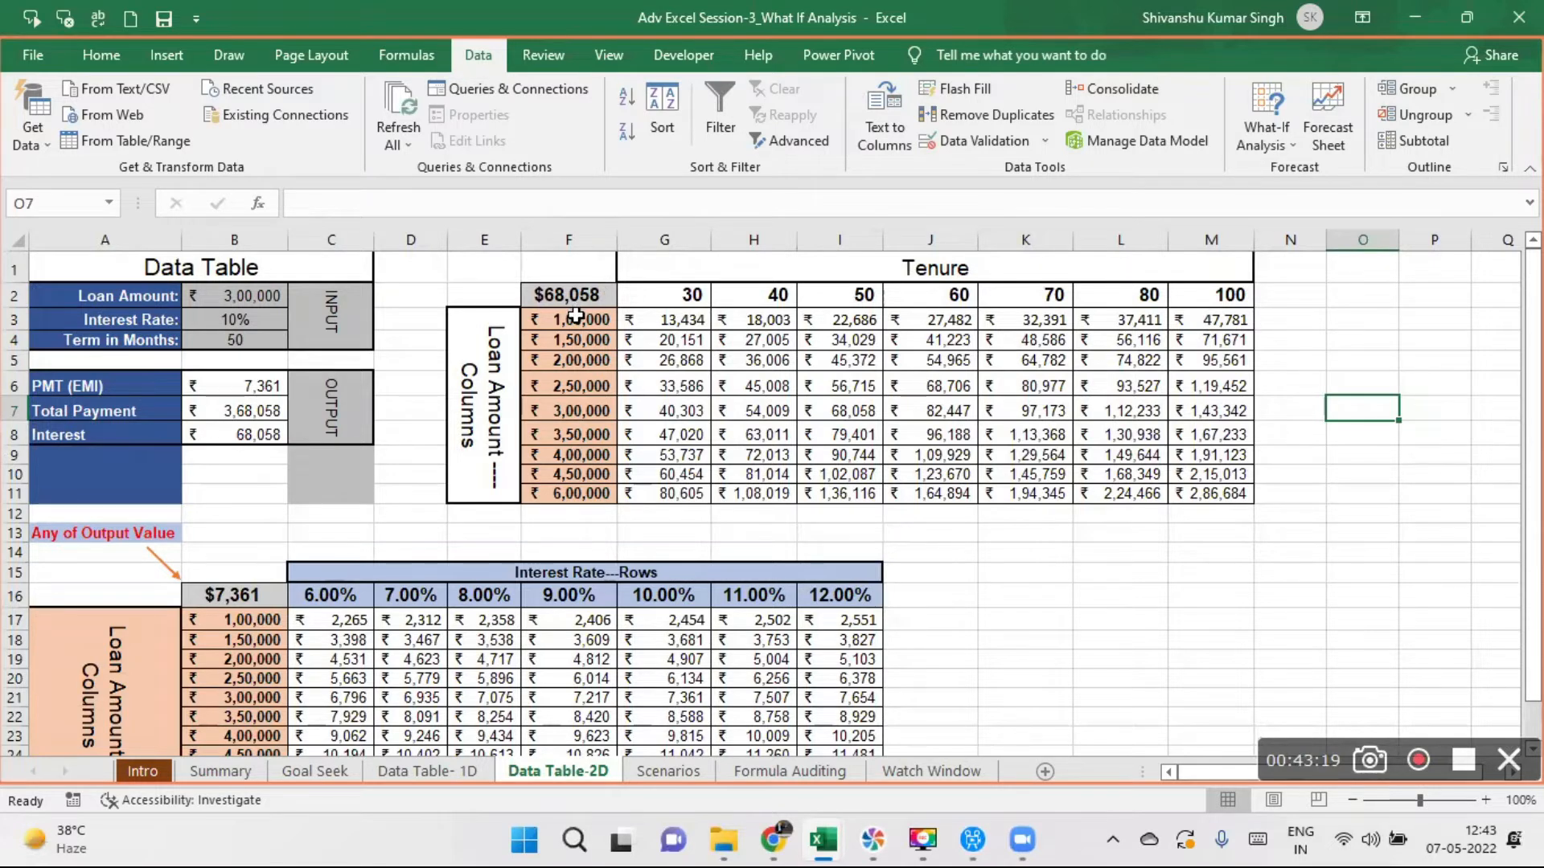
{"action": "left_click_drag", "start_coordinate": [573, 318], "coordinate": [582, 480]}
{"action": "left_click", "coordinate": [685, 296]}
{"action": "left_click_drag", "start_coordinate": [684, 295], "coordinate": [1227, 295]}
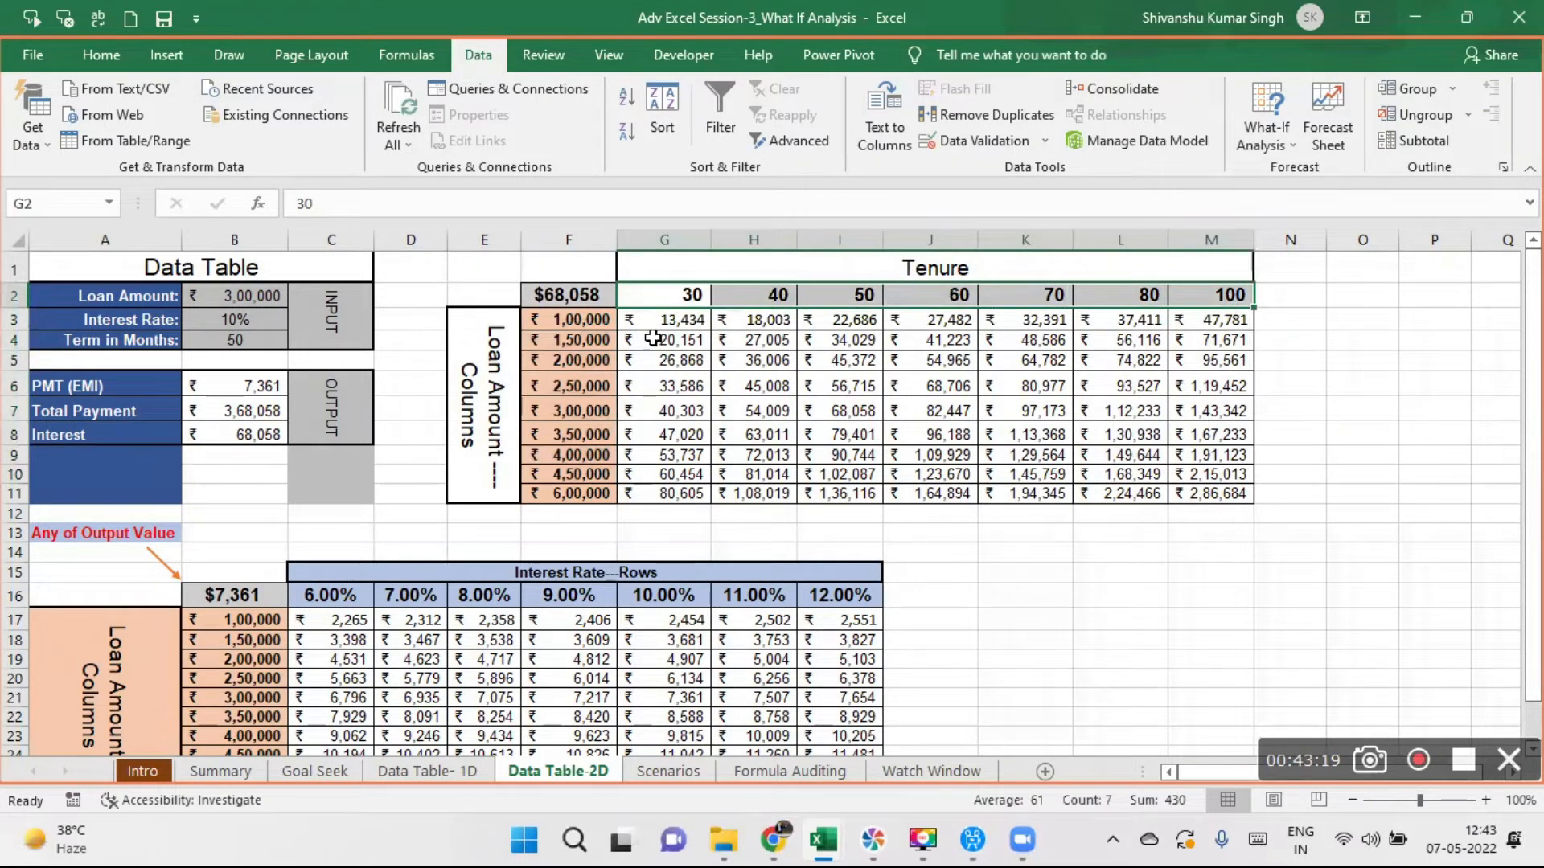
{"action": "left_click_drag", "start_coordinate": [663, 318], "coordinate": [1168, 502]}
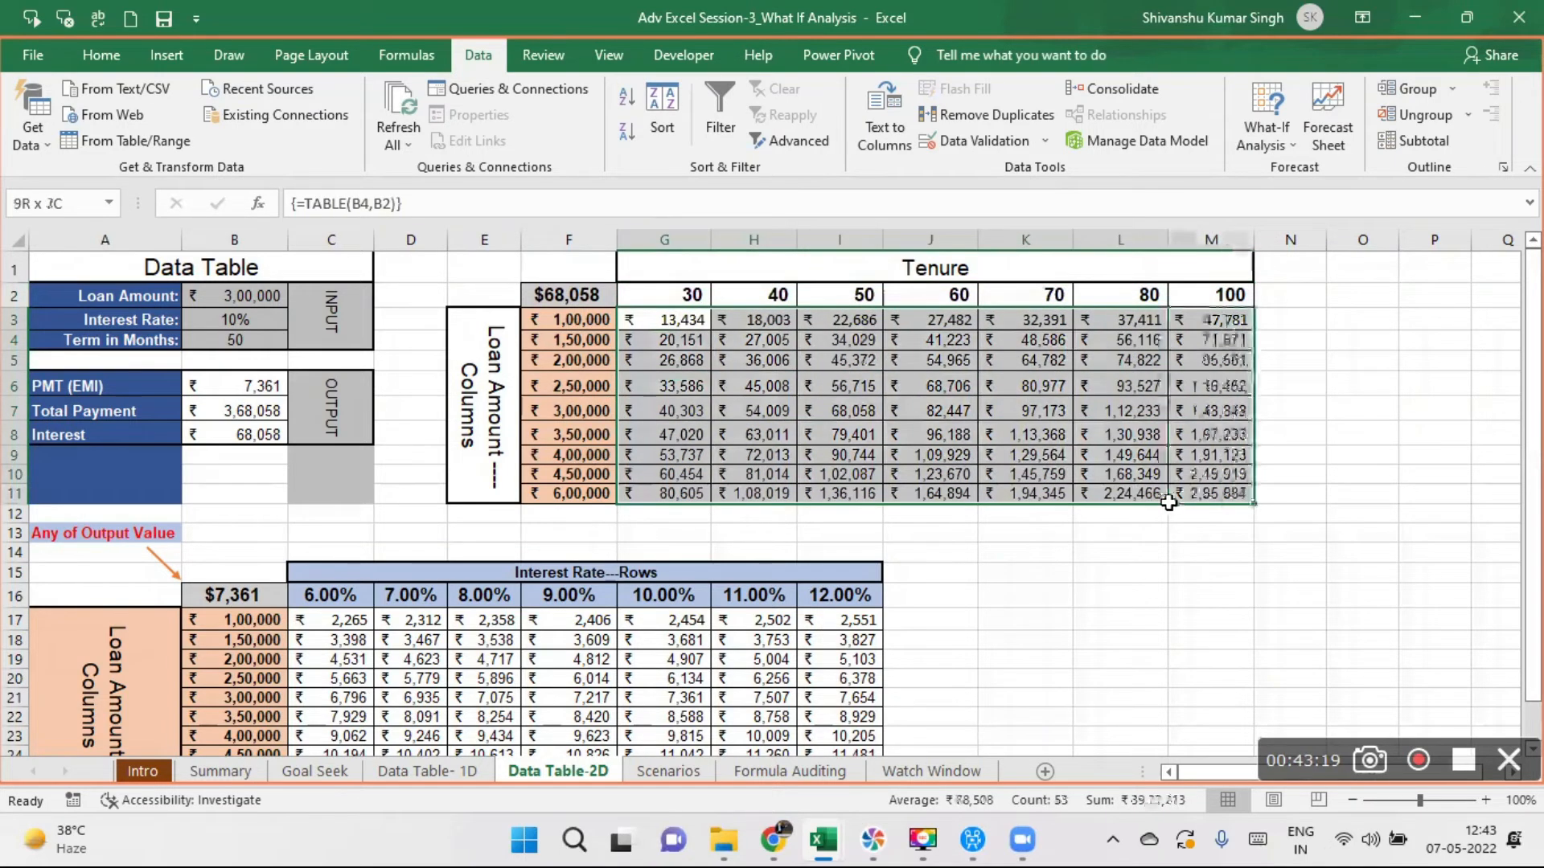
{"action": "left_click_drag", "start_coordinate": [1170, 502], "coordinate": [1171, 502]}
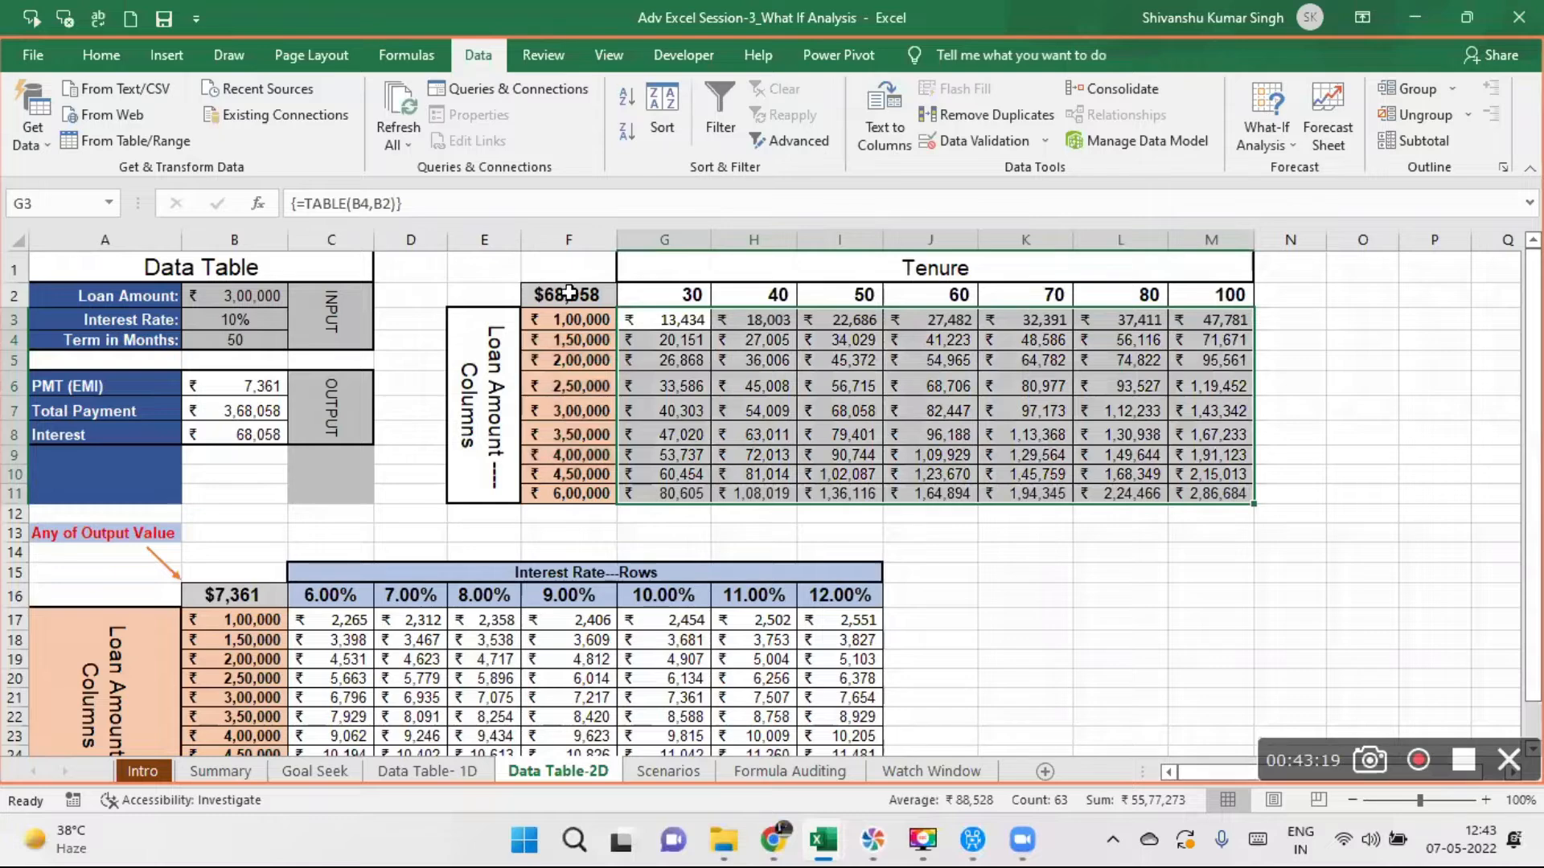
{"action": "left_click", "coordinate": [568, 291]}
{"action": "double_click", "coordinate": [570, 293]}
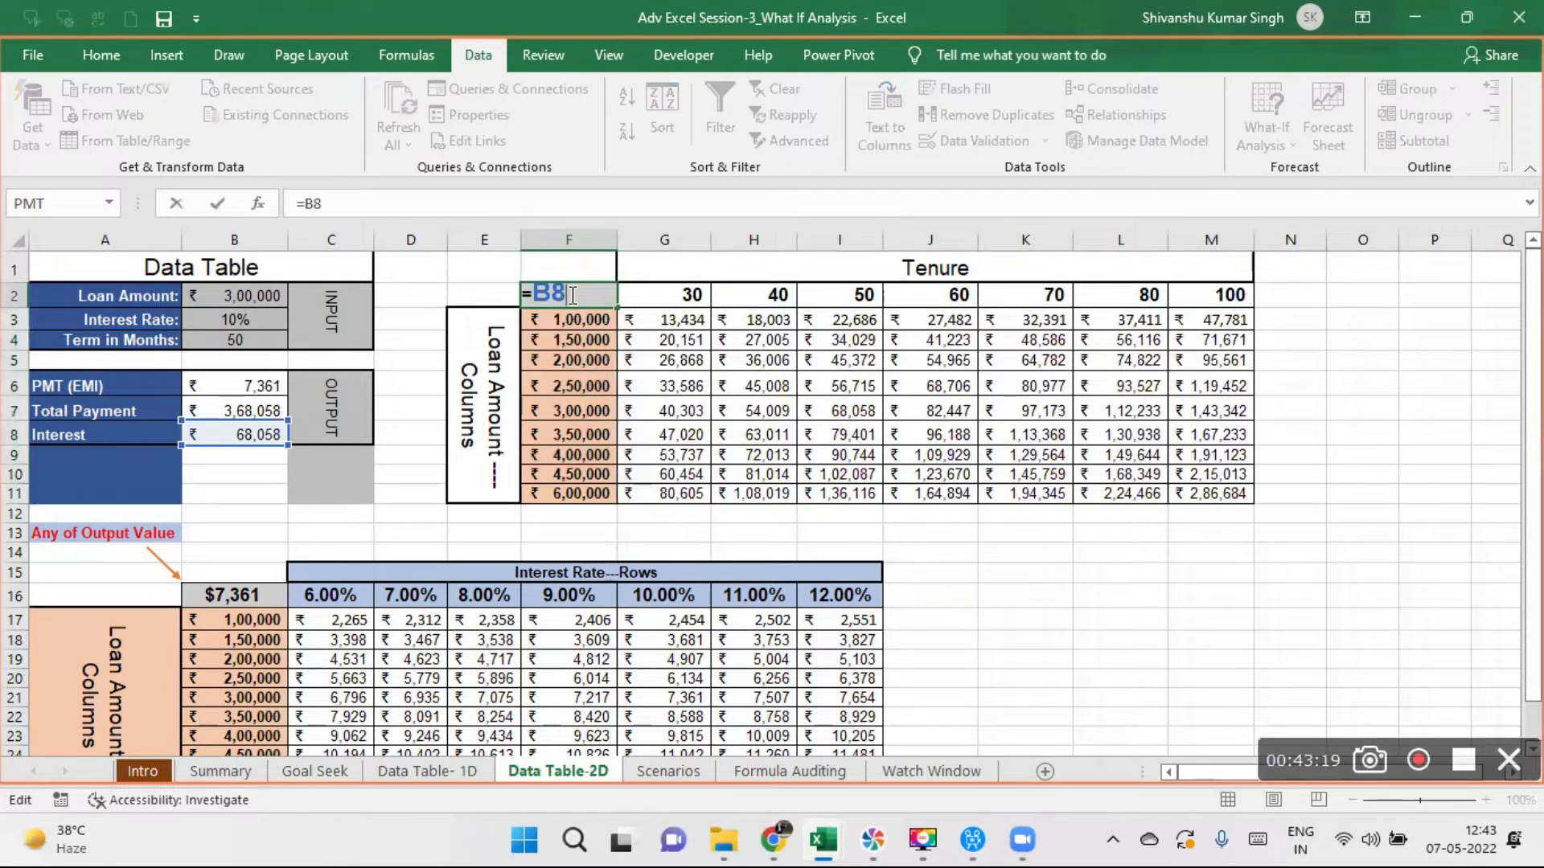
{"action": "key", "text": "Return"}
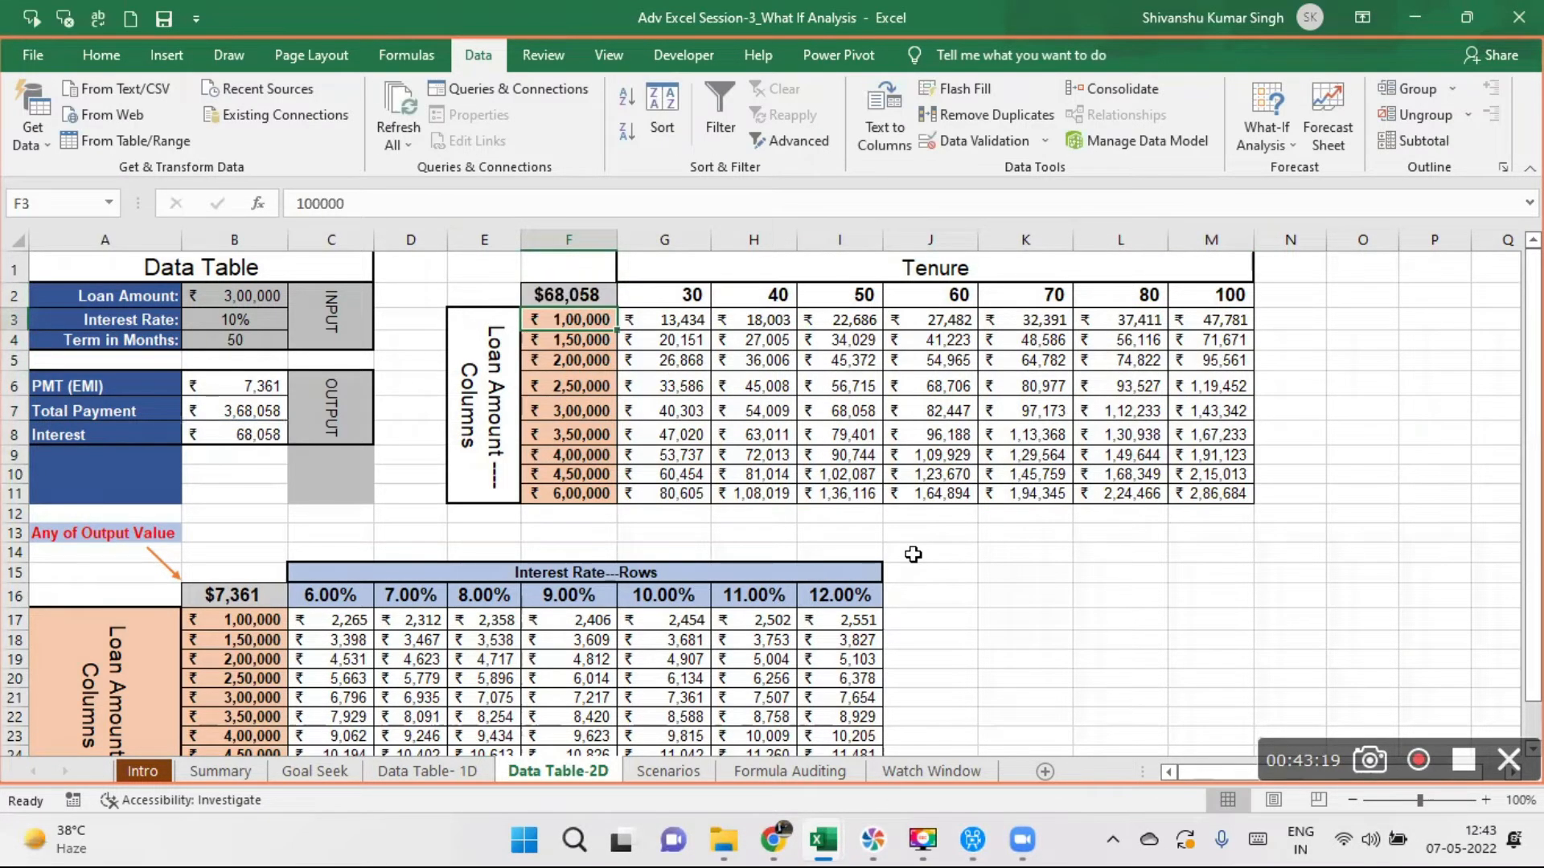
- Link corner cell F2 of the loan amount and tenure table to the PMT (EMI) output with the formula =B6
{"action": "left_click", "coordinate": [576, 288]}
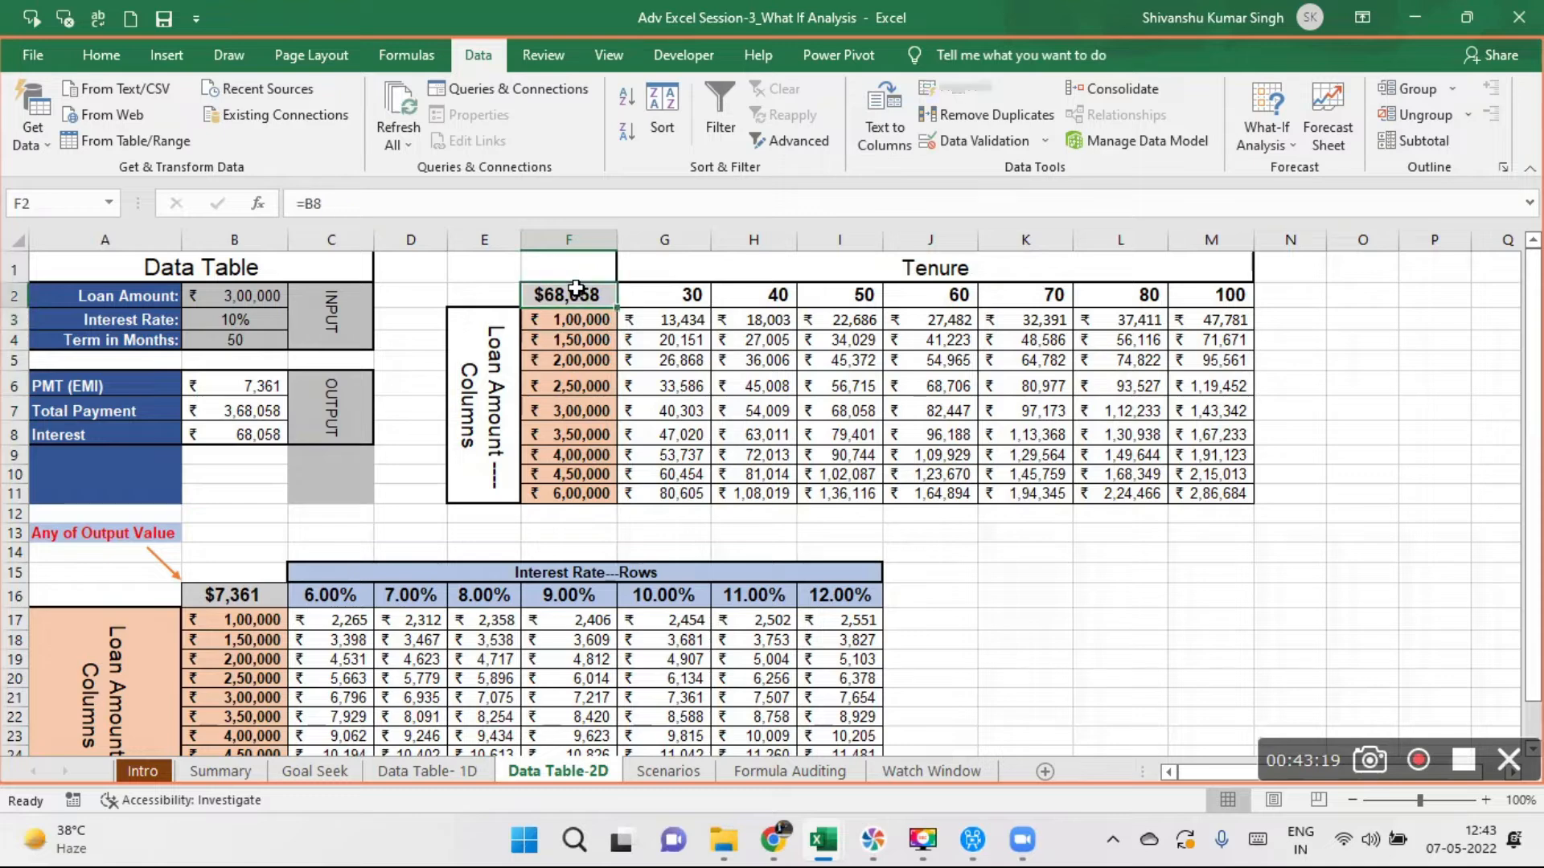
{"action": "type", "text": "="}
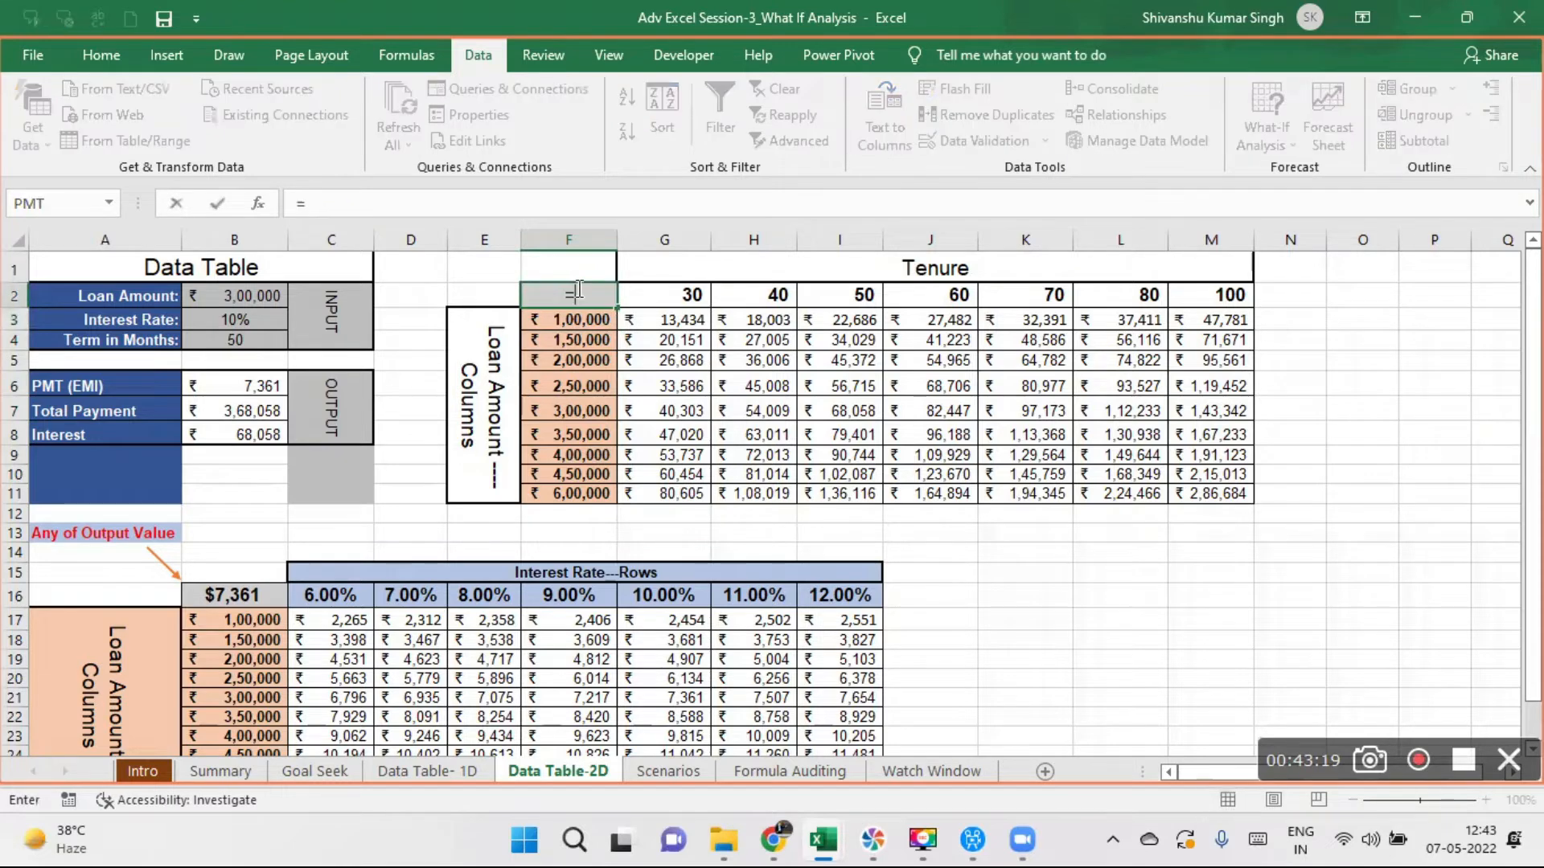
{"action": "left_click", "coordinate": [259, 389]}
{"action": "key", "text": "Return"}
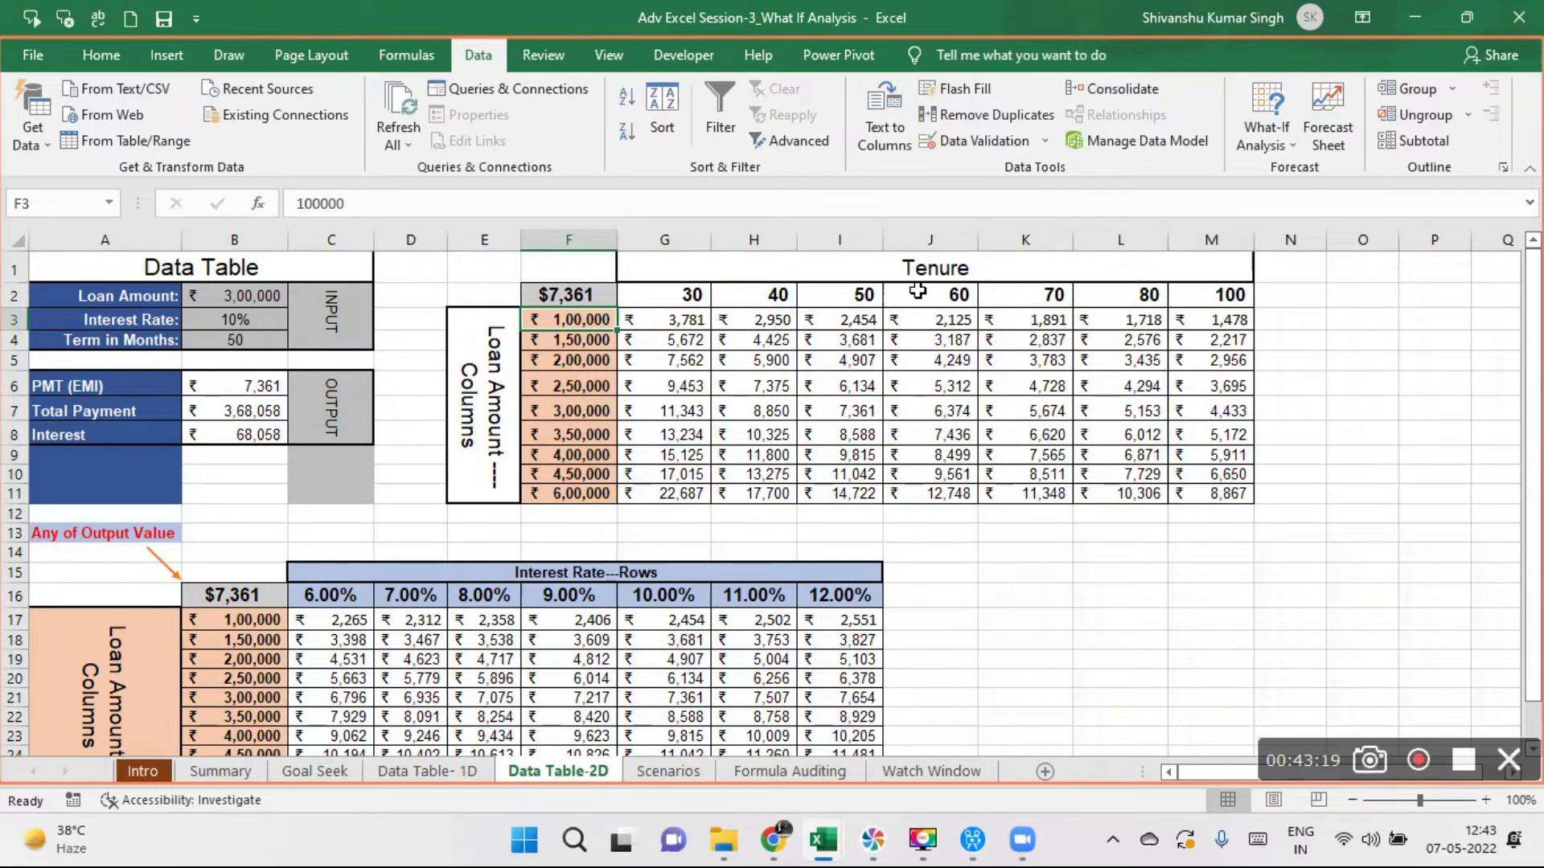
- Examine the PMT results for tenure 60 with loan amount 2,50,000 and for tenure 80 with loan amount 2,00,000
{"action": "left_click", "coordinate": [959, 295]}
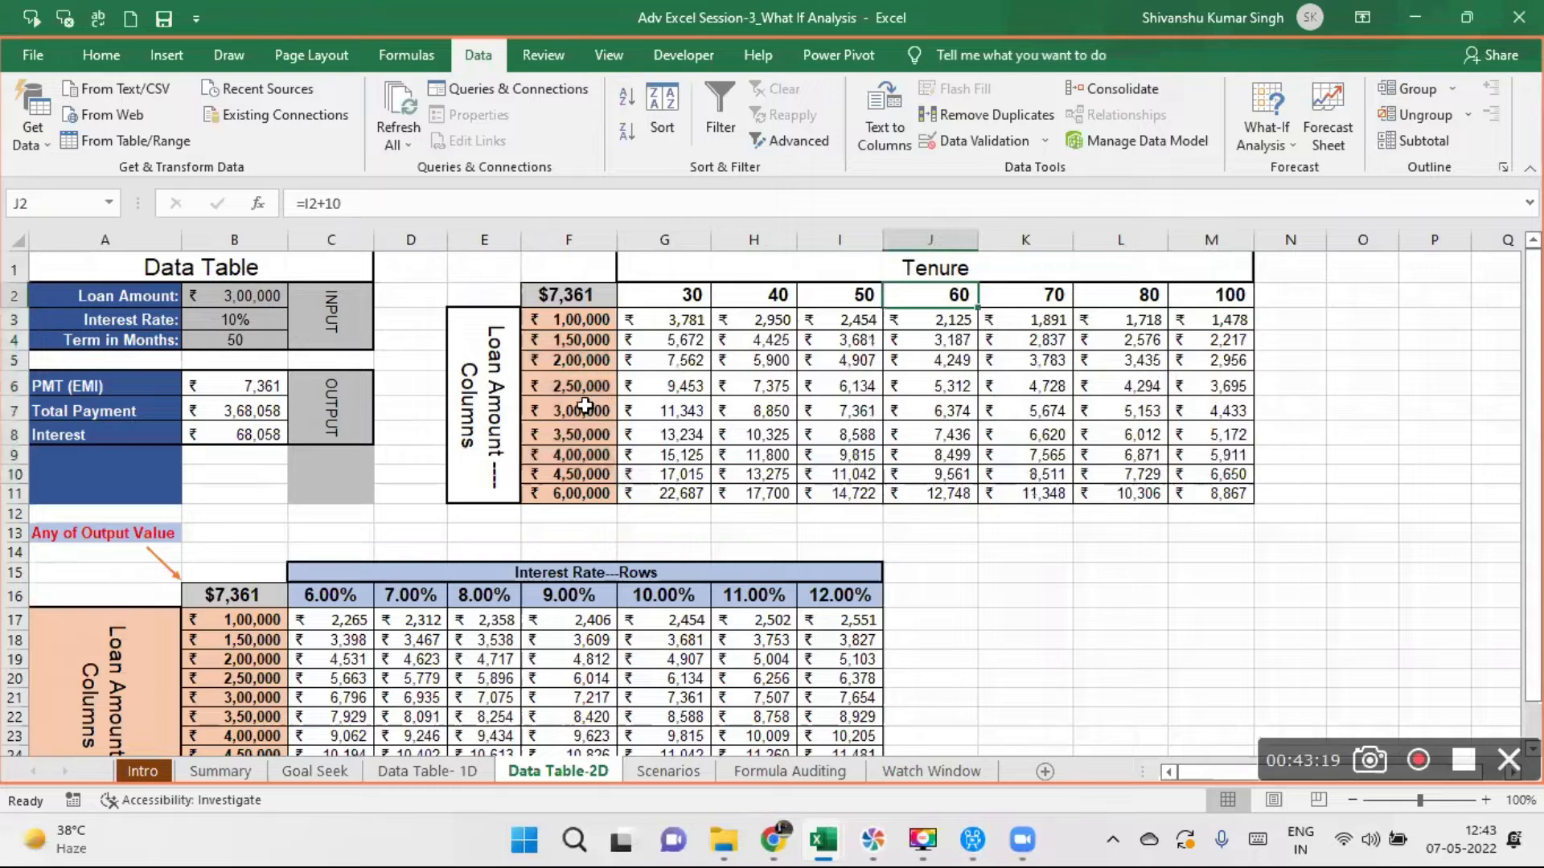
{"action": "left_click", "coordinate": [955, 390]}
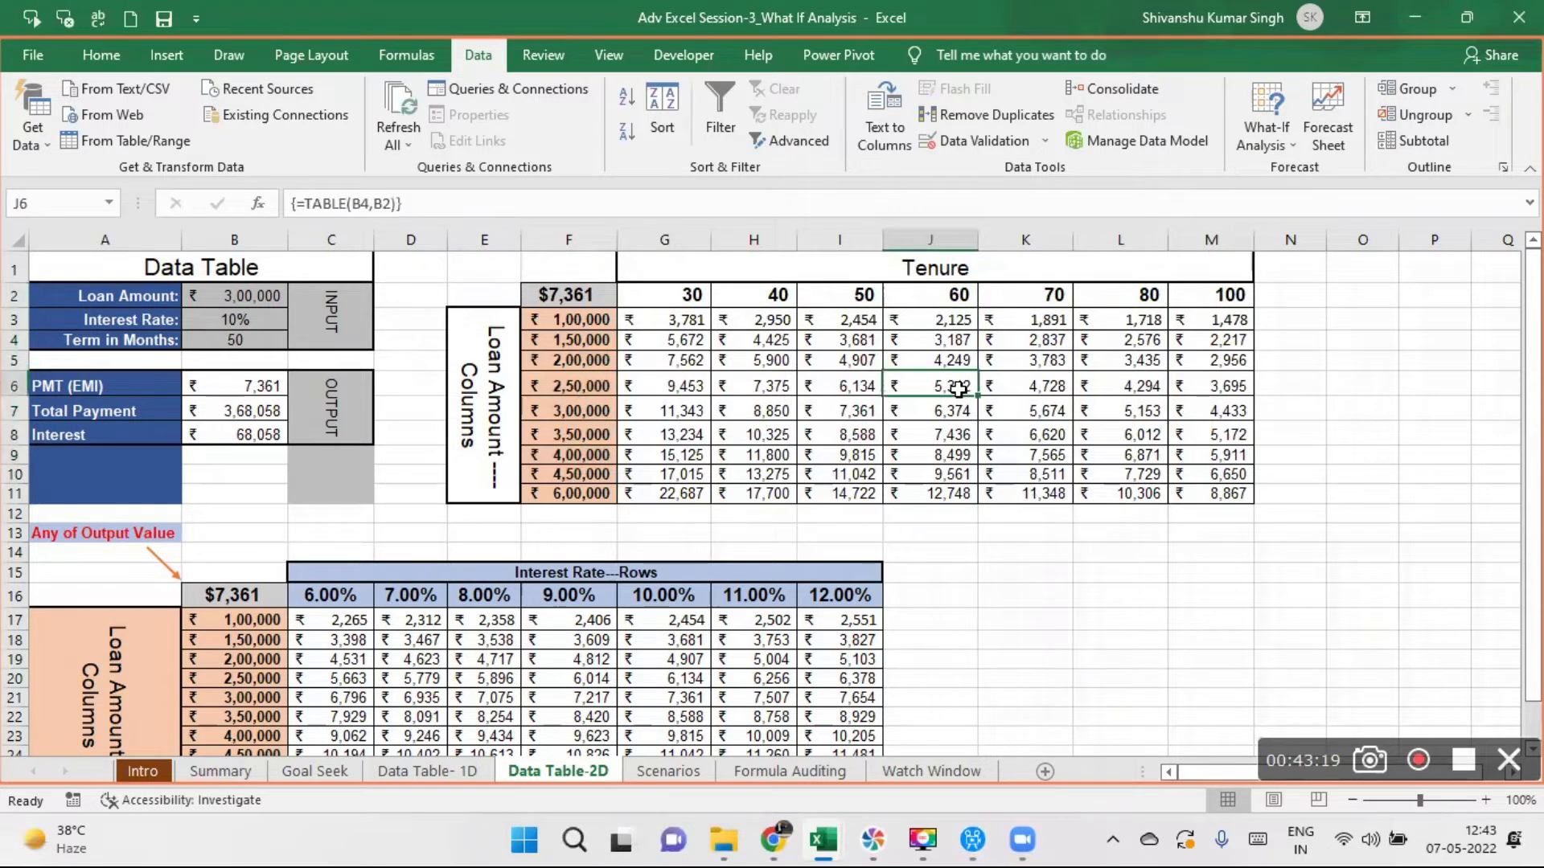
{"action": "left_click", "coordinate": [1139, 299]}
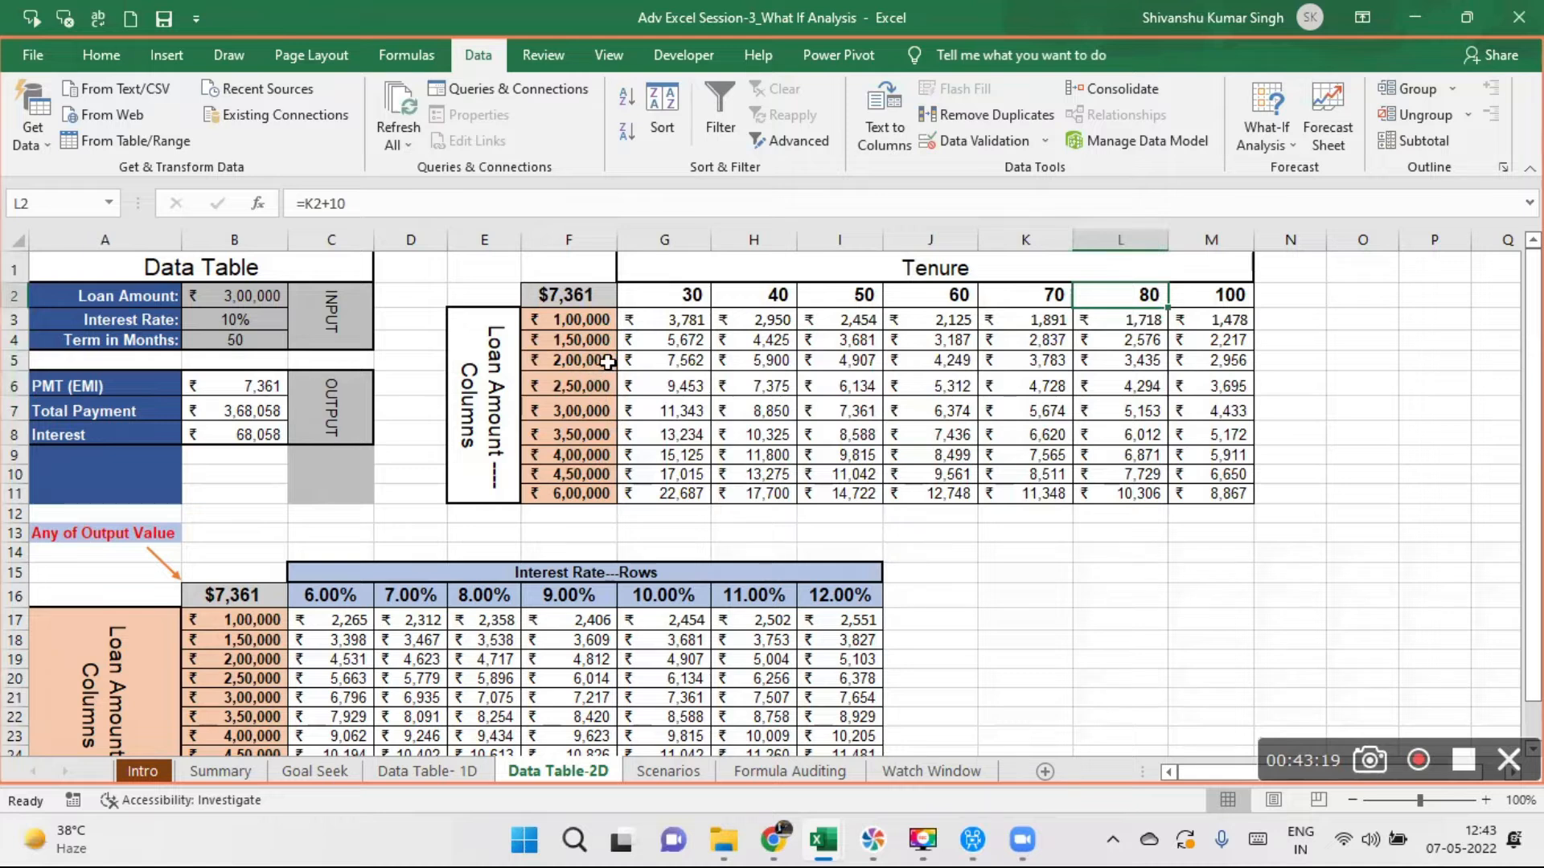
{"action": "left_click", "coordinate": [1120, 364]}
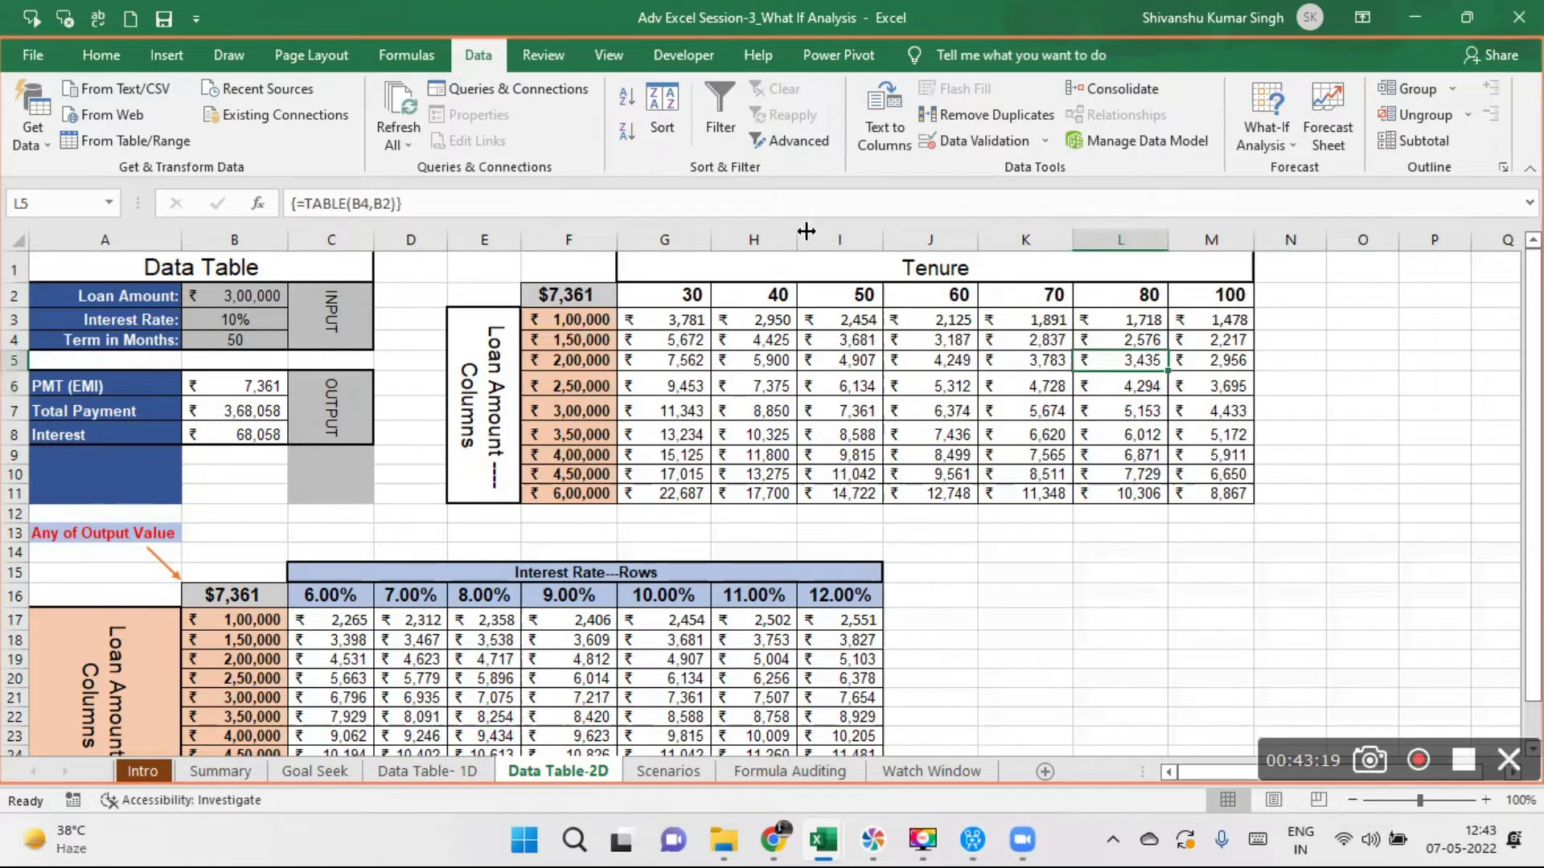
- Clear the data table results in G3:M11 and the formula in corner cell F2
{"action": "left_click_drag", "start_coordinate": [664, 324], "coordinate": [1230, 492]}
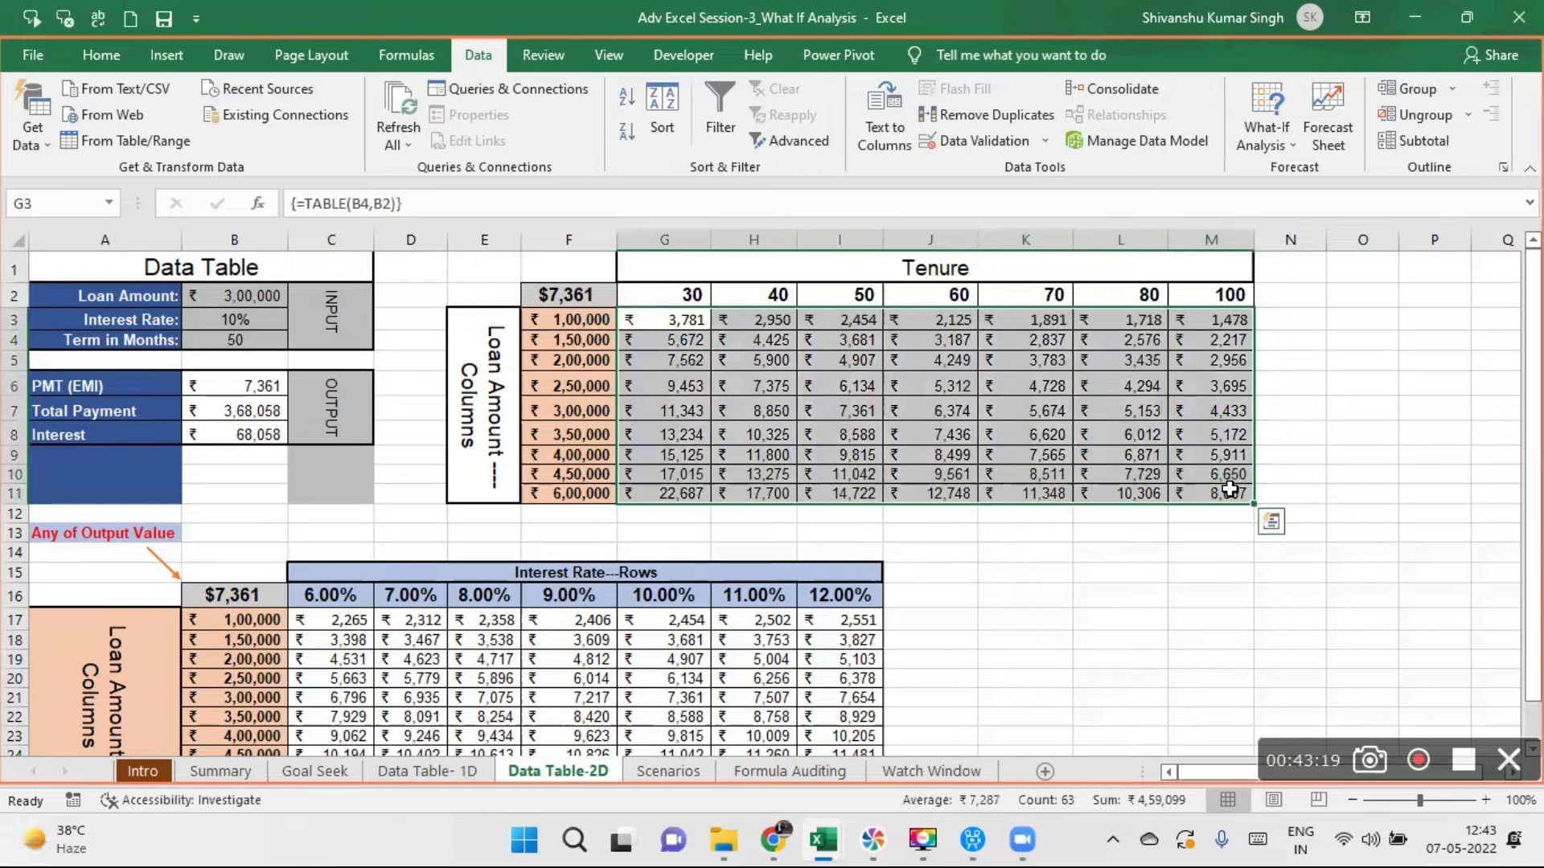
{"action": "key", "text": "Delete"}
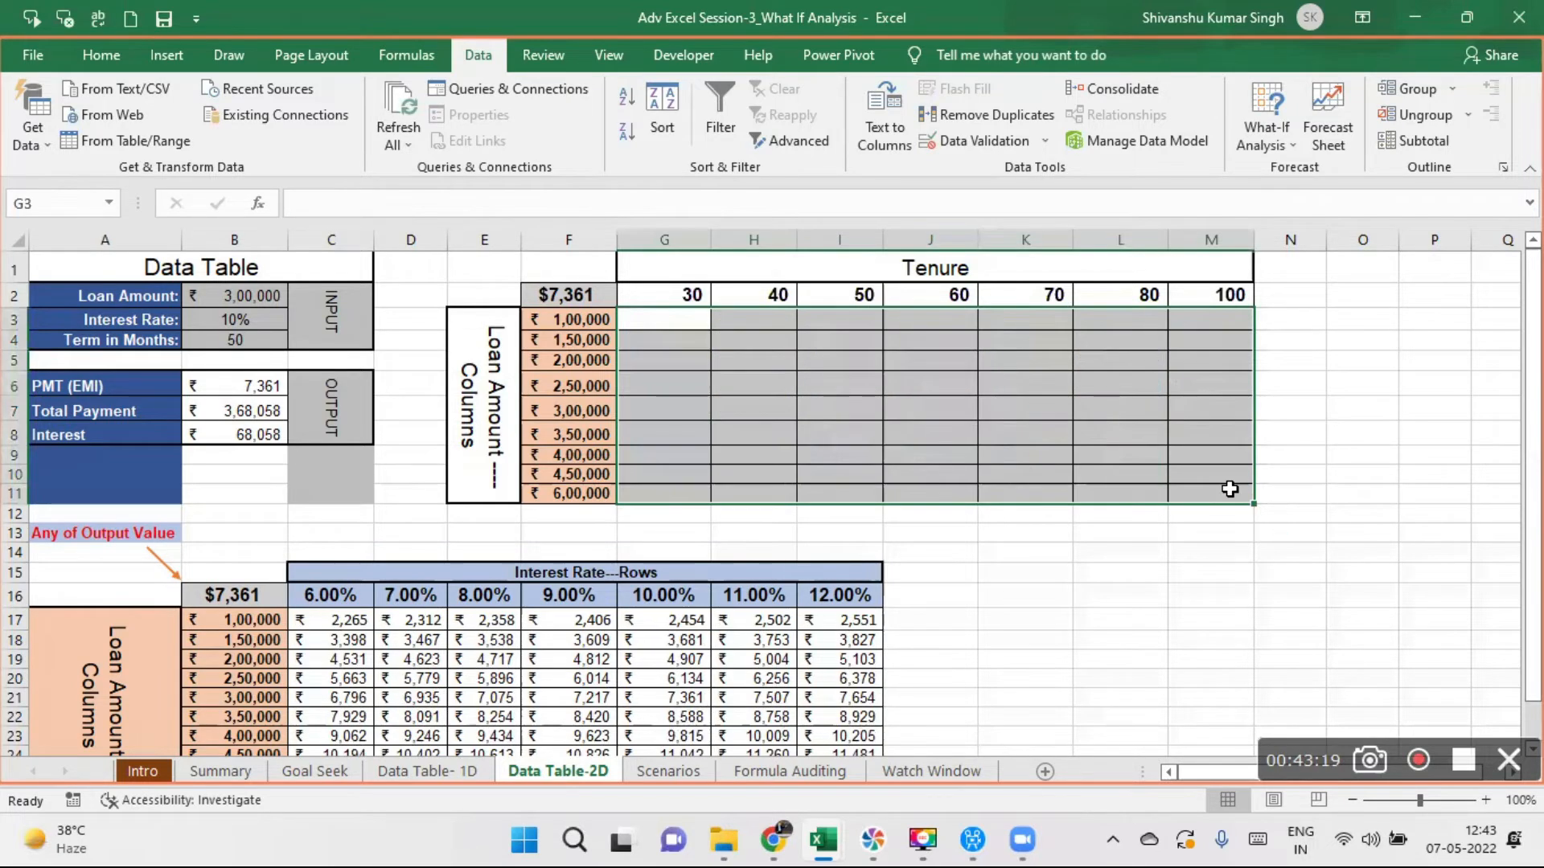
{"action": "left_click", "coordinate": [1338, 480]}
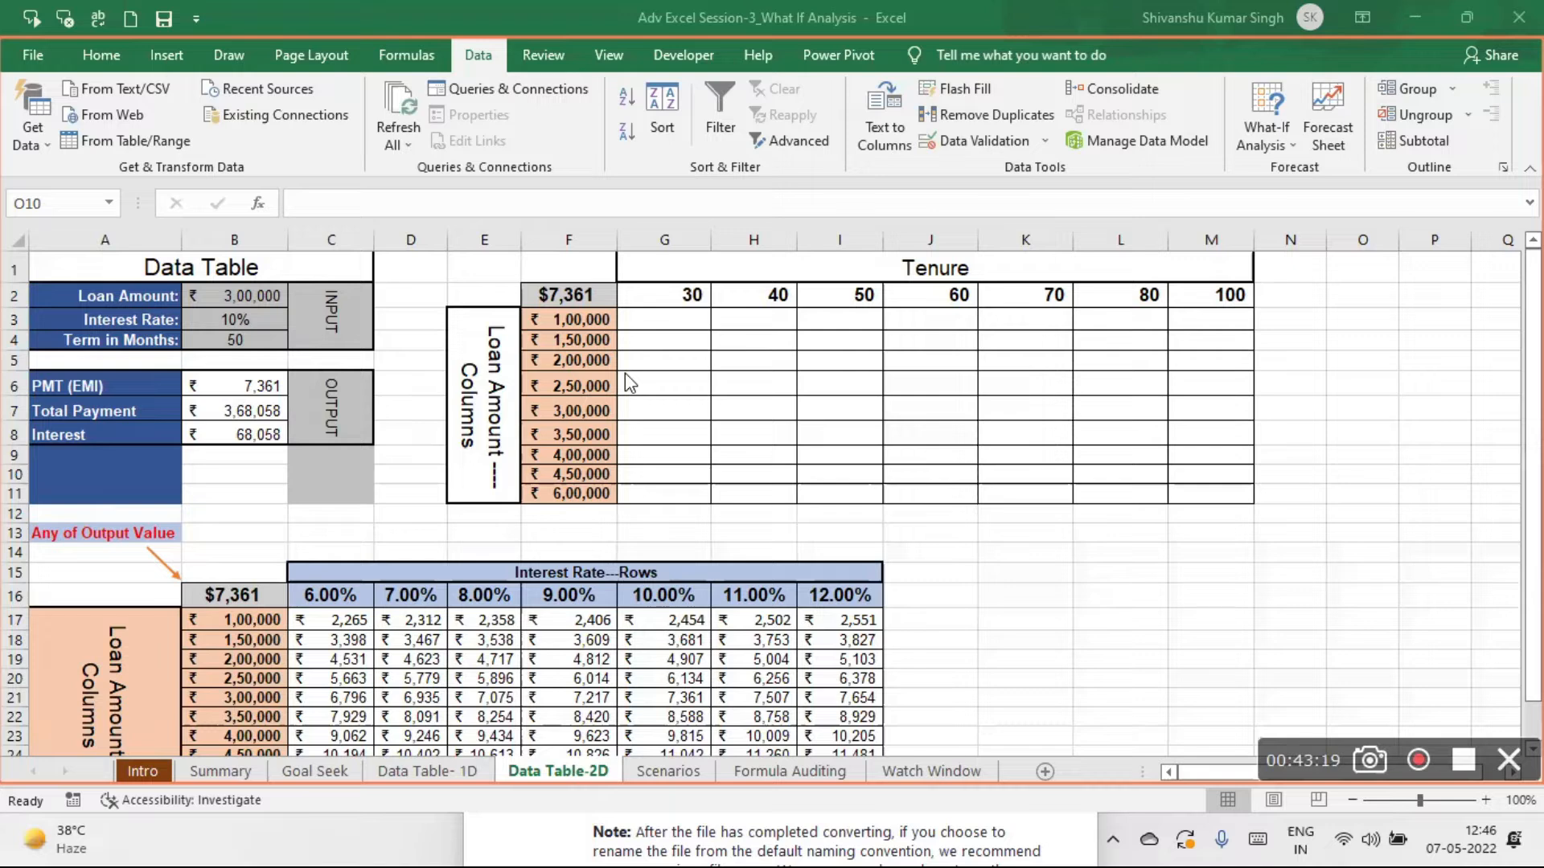
{"action": "left_click", "coordinate": [586, 291]}
{"action": "key", "text": "Delete"}
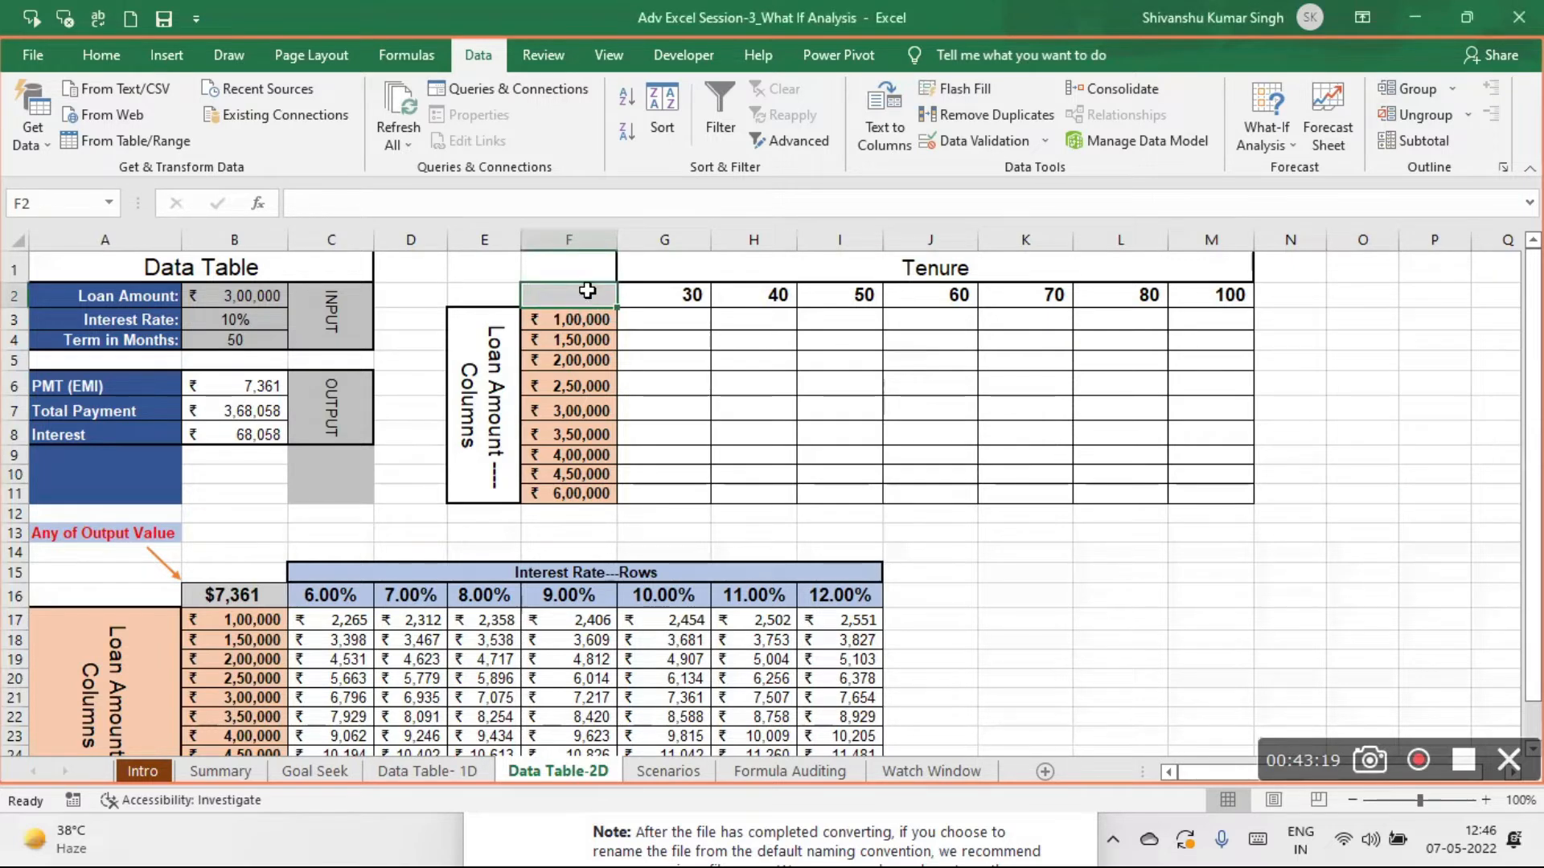
- Clear the Tenure header values in G2:M2
{"action": "left_click", "coordinate": [865, 358]}
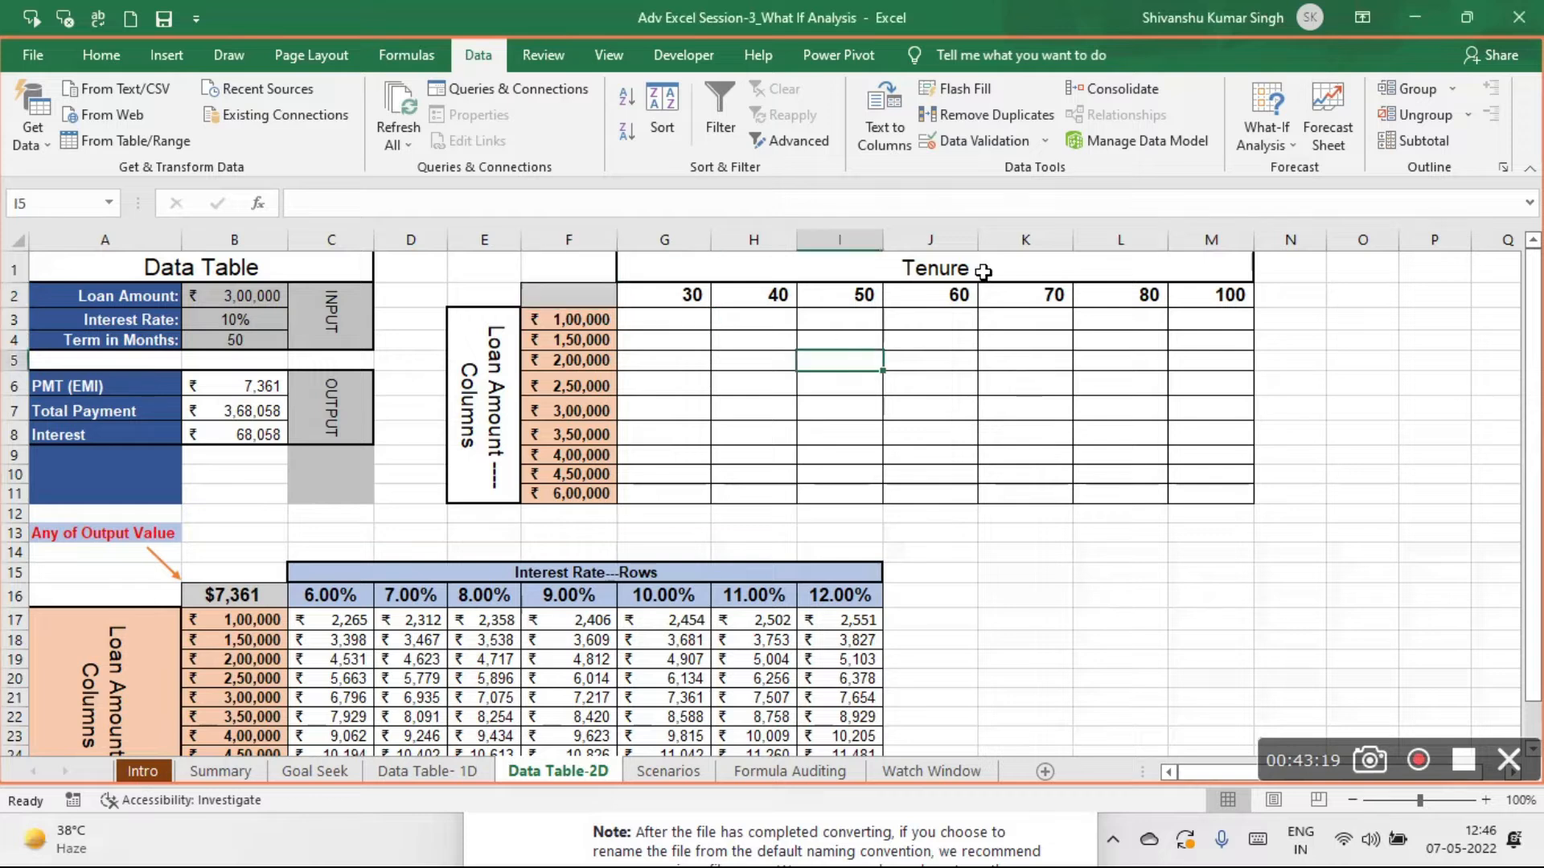
{"action": "left_click", "coordinate": [807, 268]}
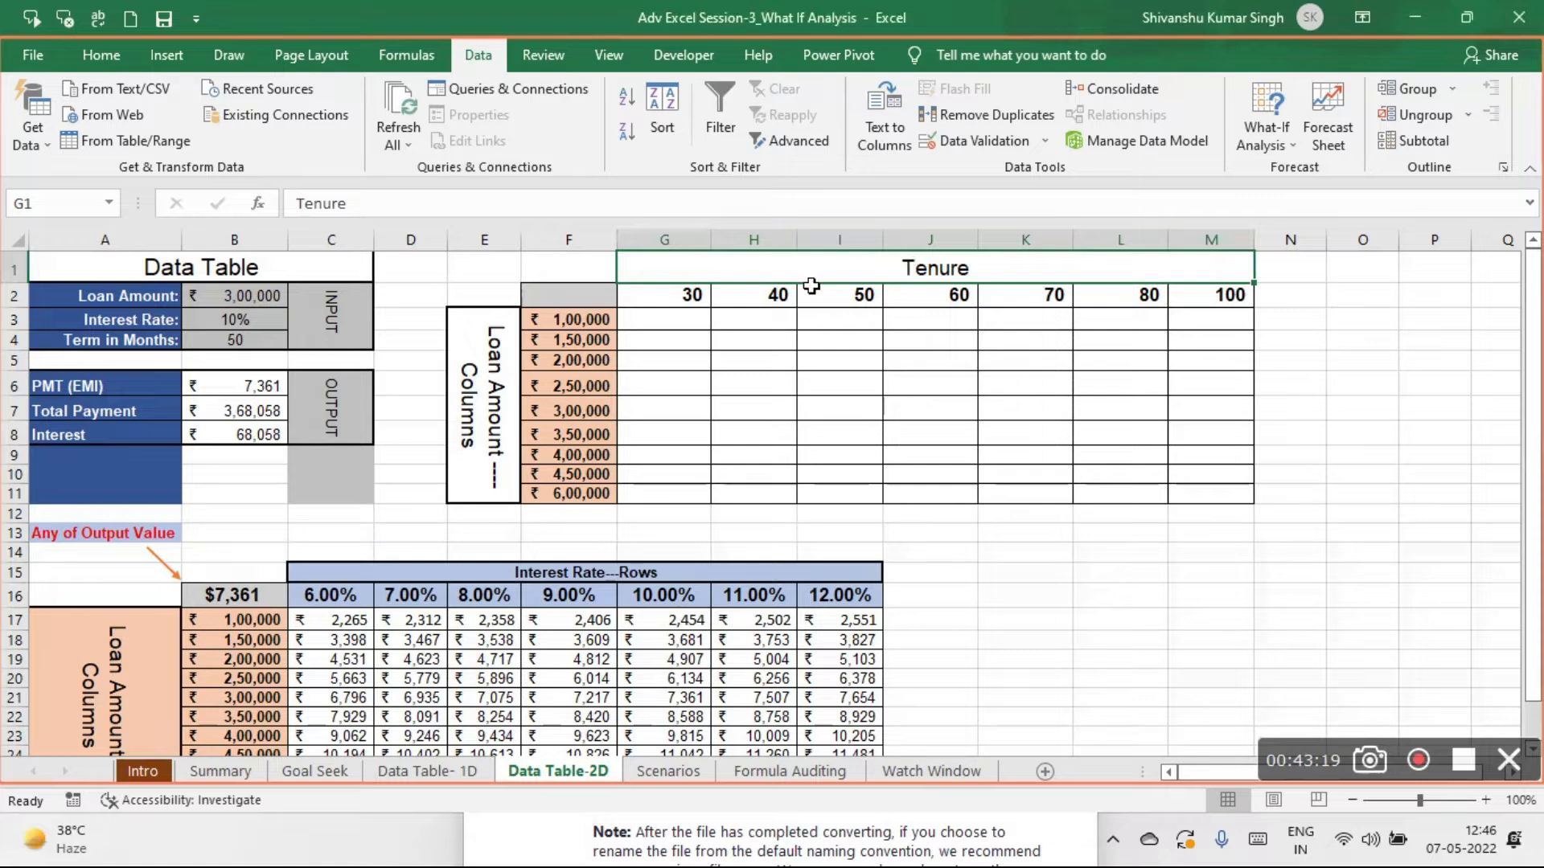
{"action": "left_click", "coordinate": [676, 295]}
{"action": "left_click", "coordinate": [753, 289]}
{"action": "left_click", "coordinate": [842, 292]}
{"action": "left_click", "coordinate": [954, 294]}
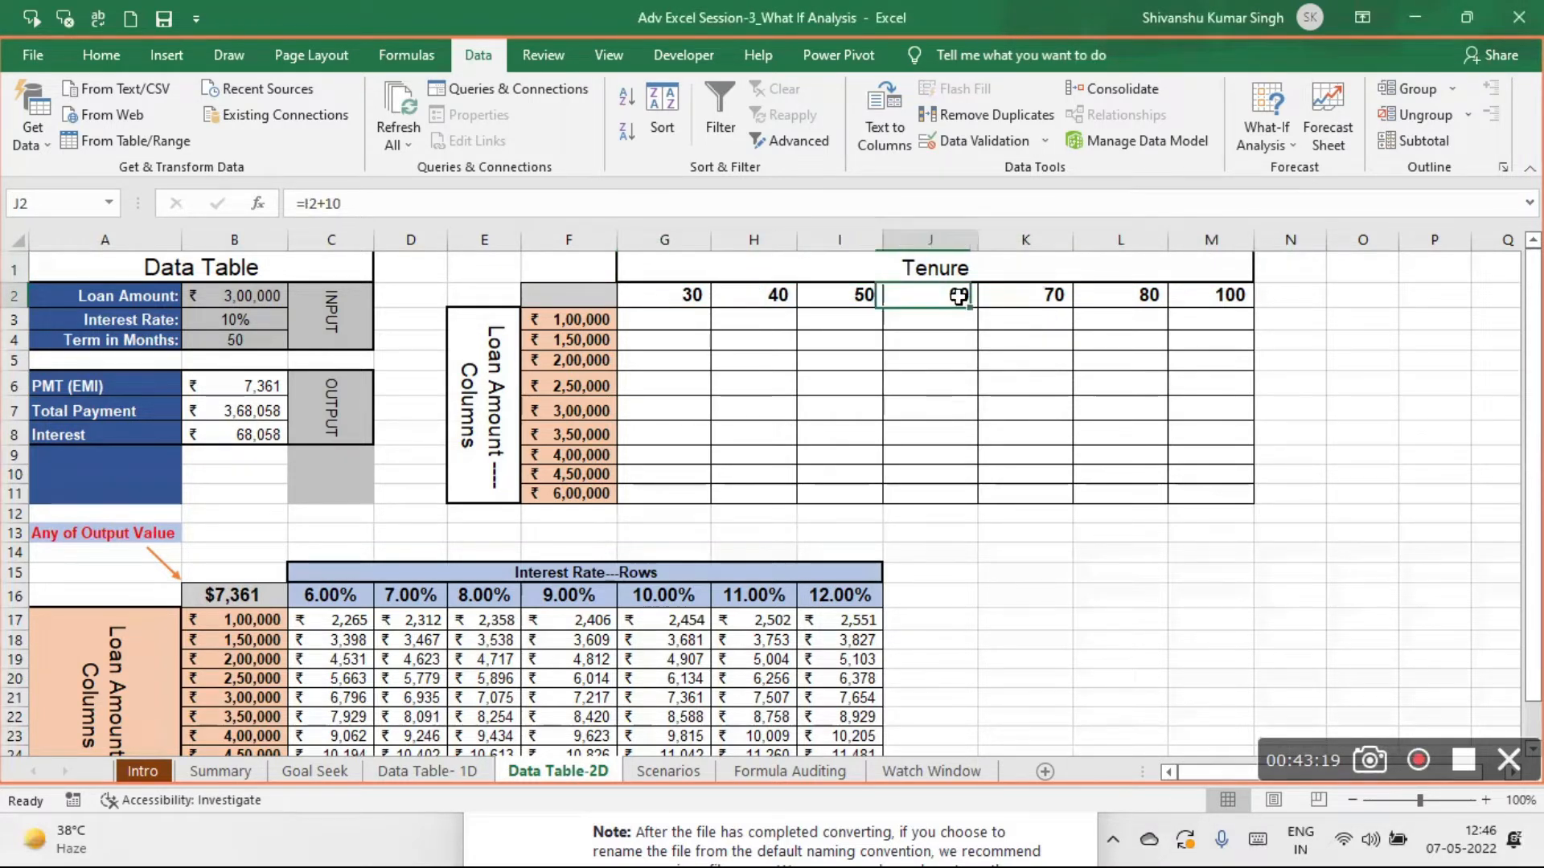
{"action": "left_click", "coordinate": [1056, 294]}
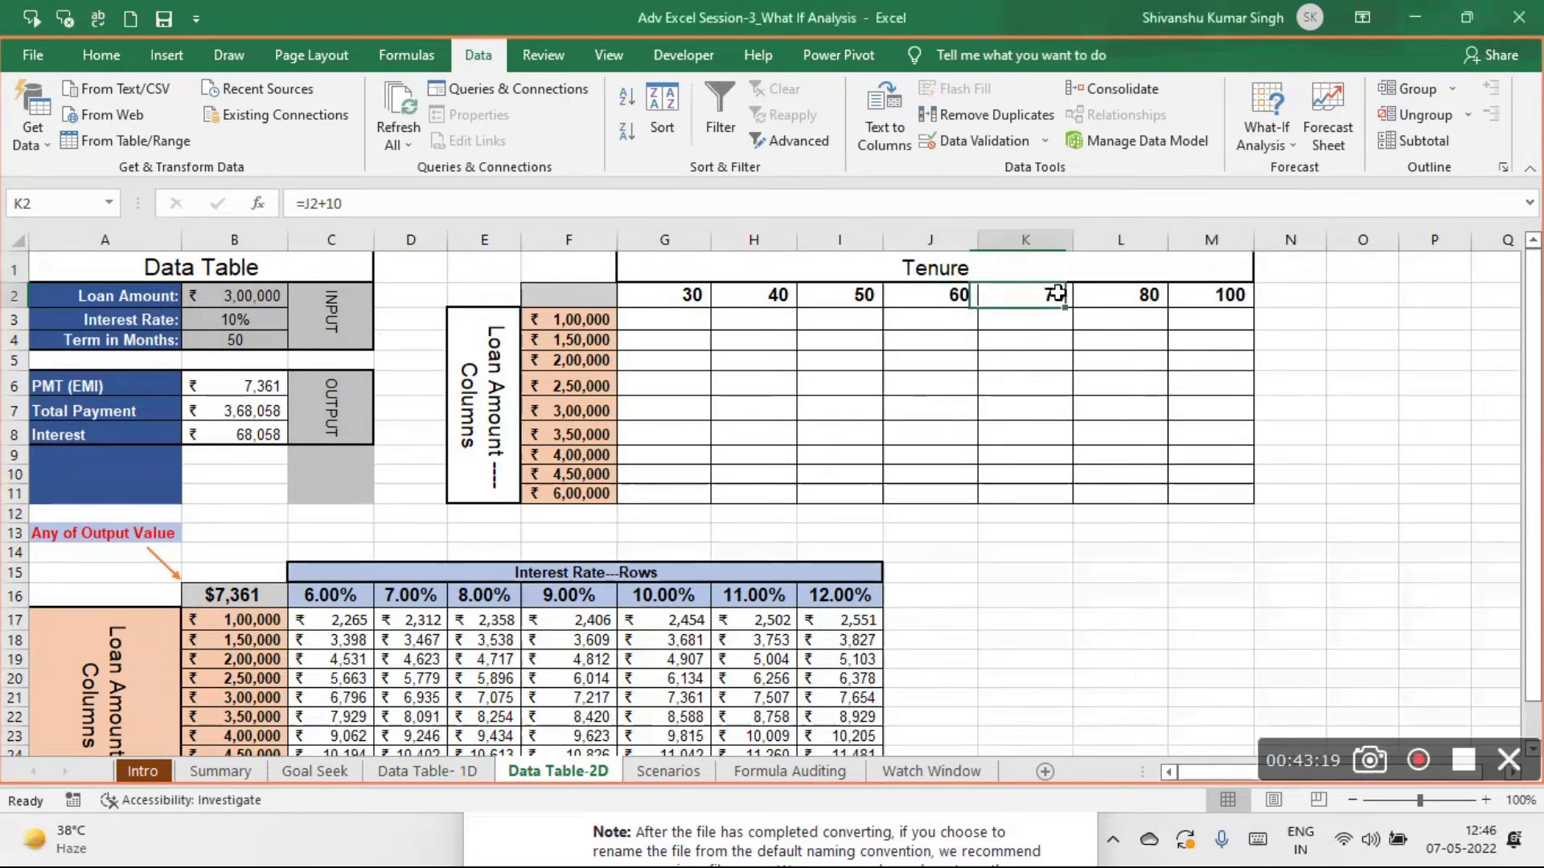
{"action": "left_click", "coordinate": [700, 293]}
{"action": "left_click_drag", "start_coordinate": [700, 293], "coordinate": [1230, 295]}
{"action": "key", "text": "Delete"}
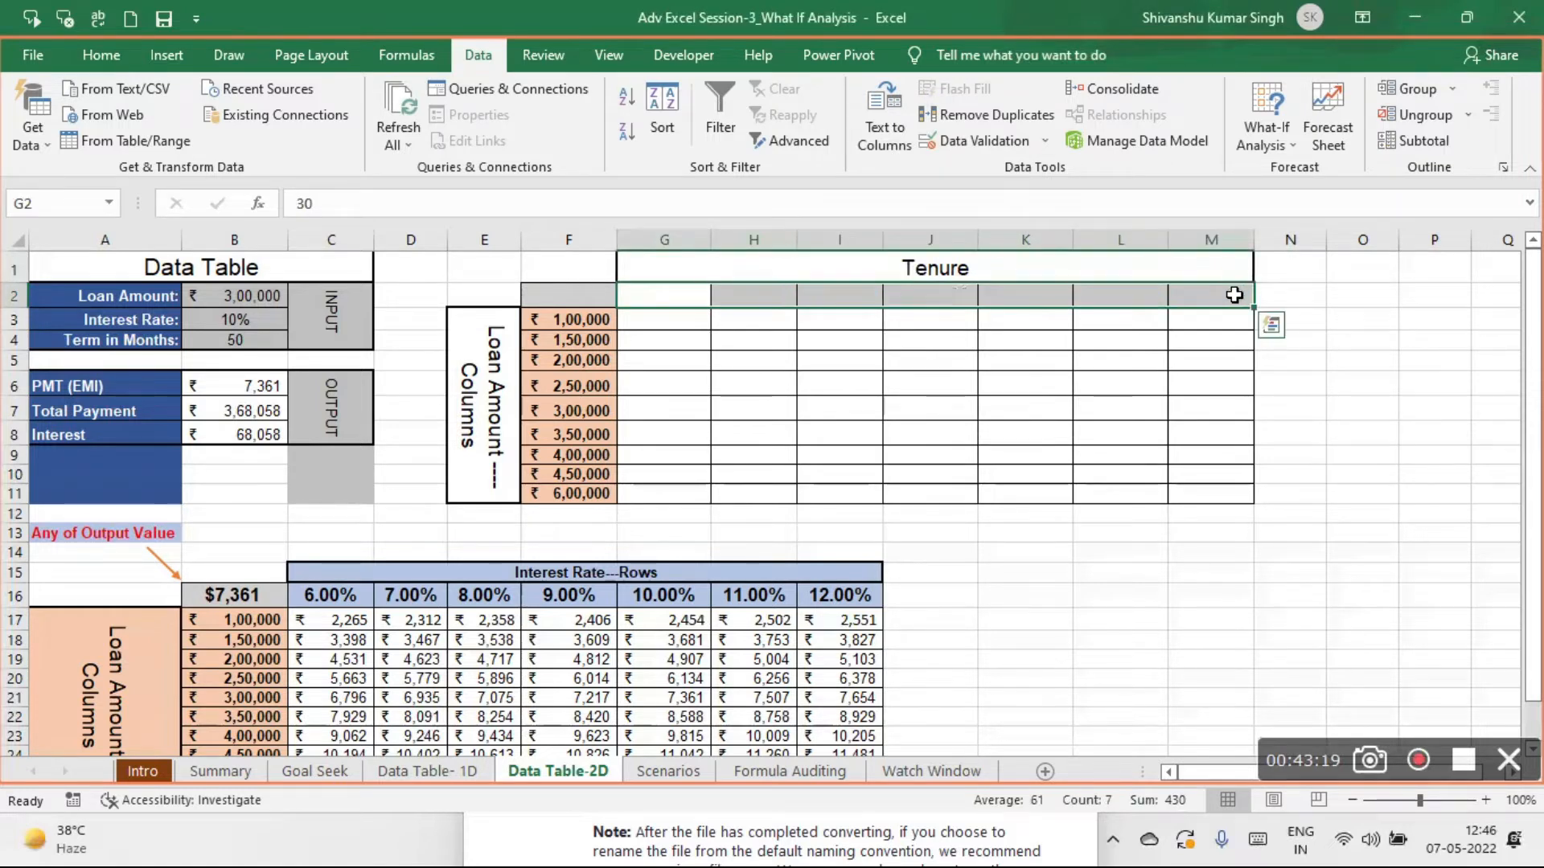
- Fill the Tenure row with 60 in G2 and the formula =G2+12 from H2 across to M2
{"action": "left_click", "coordinate": [641, 296]}
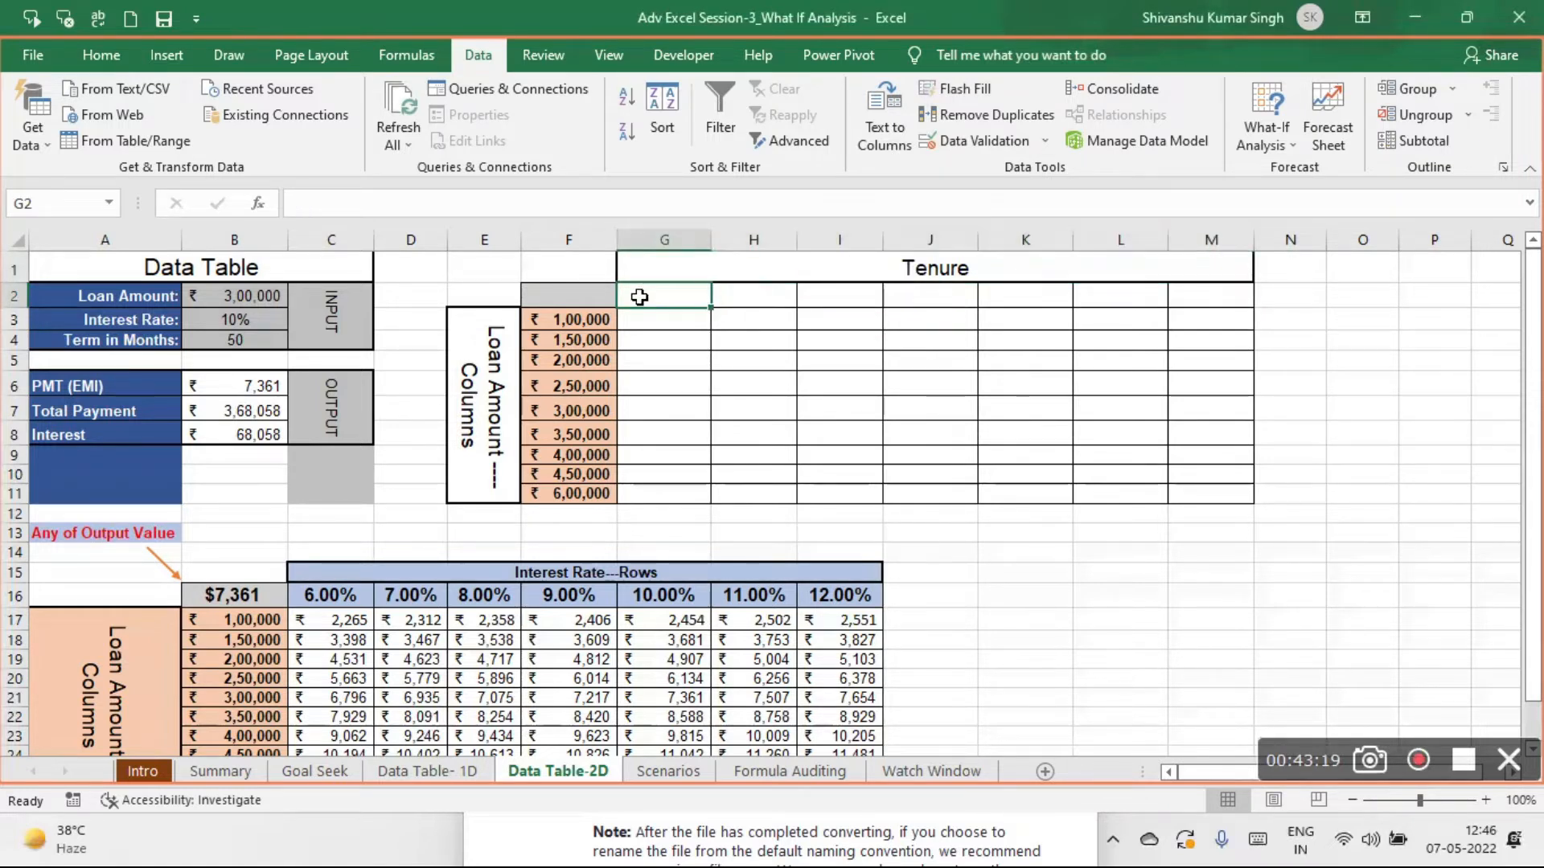
{"action": "type", "text": "60"}
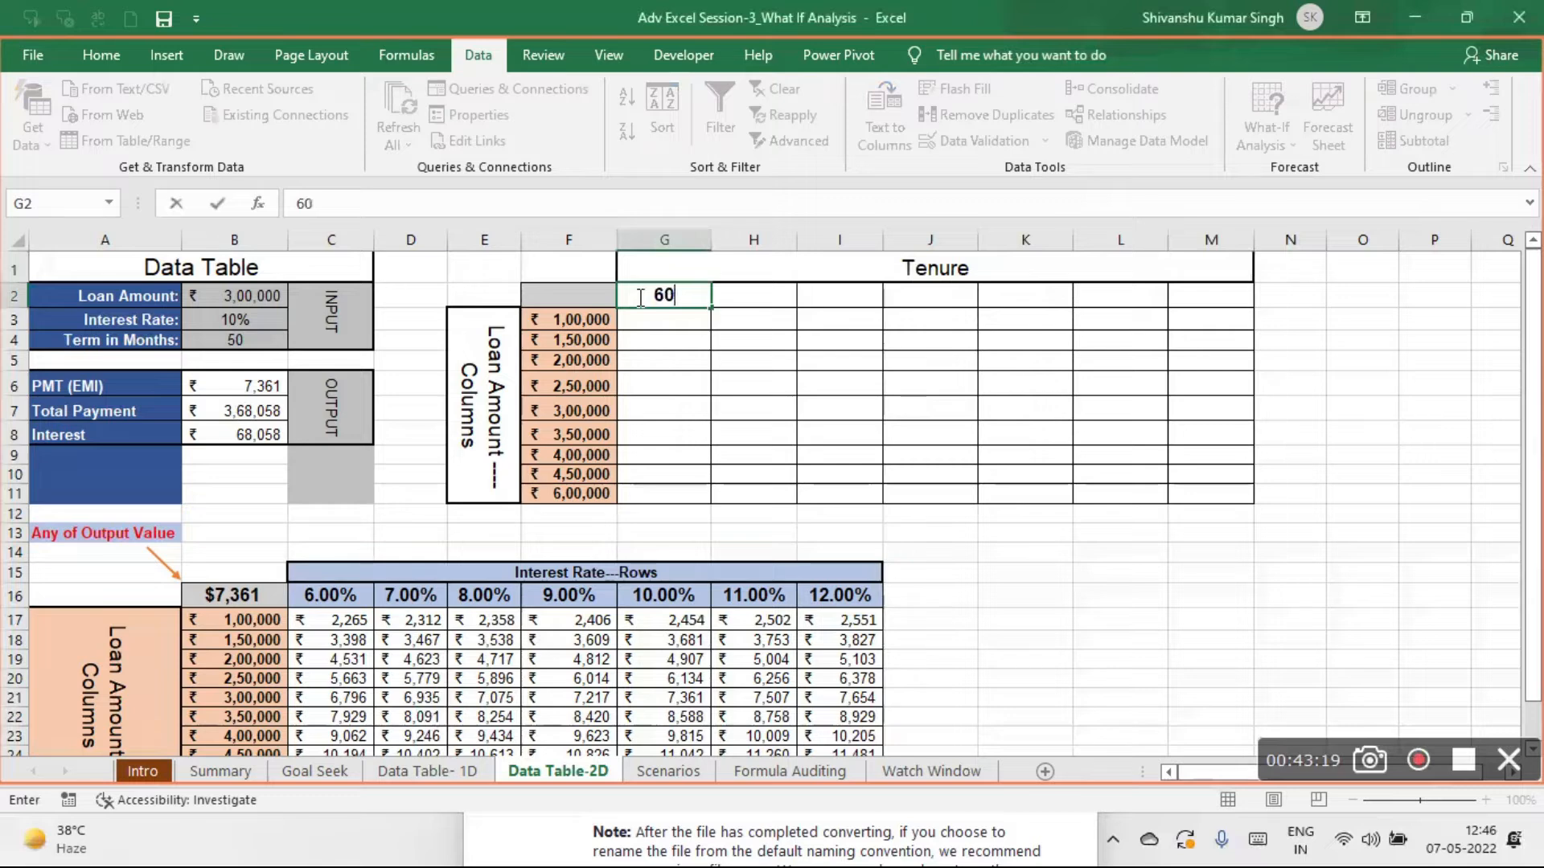
{"action": "left_click", "coordinate": [756, 296]}
{"action": "type", "text": "="}
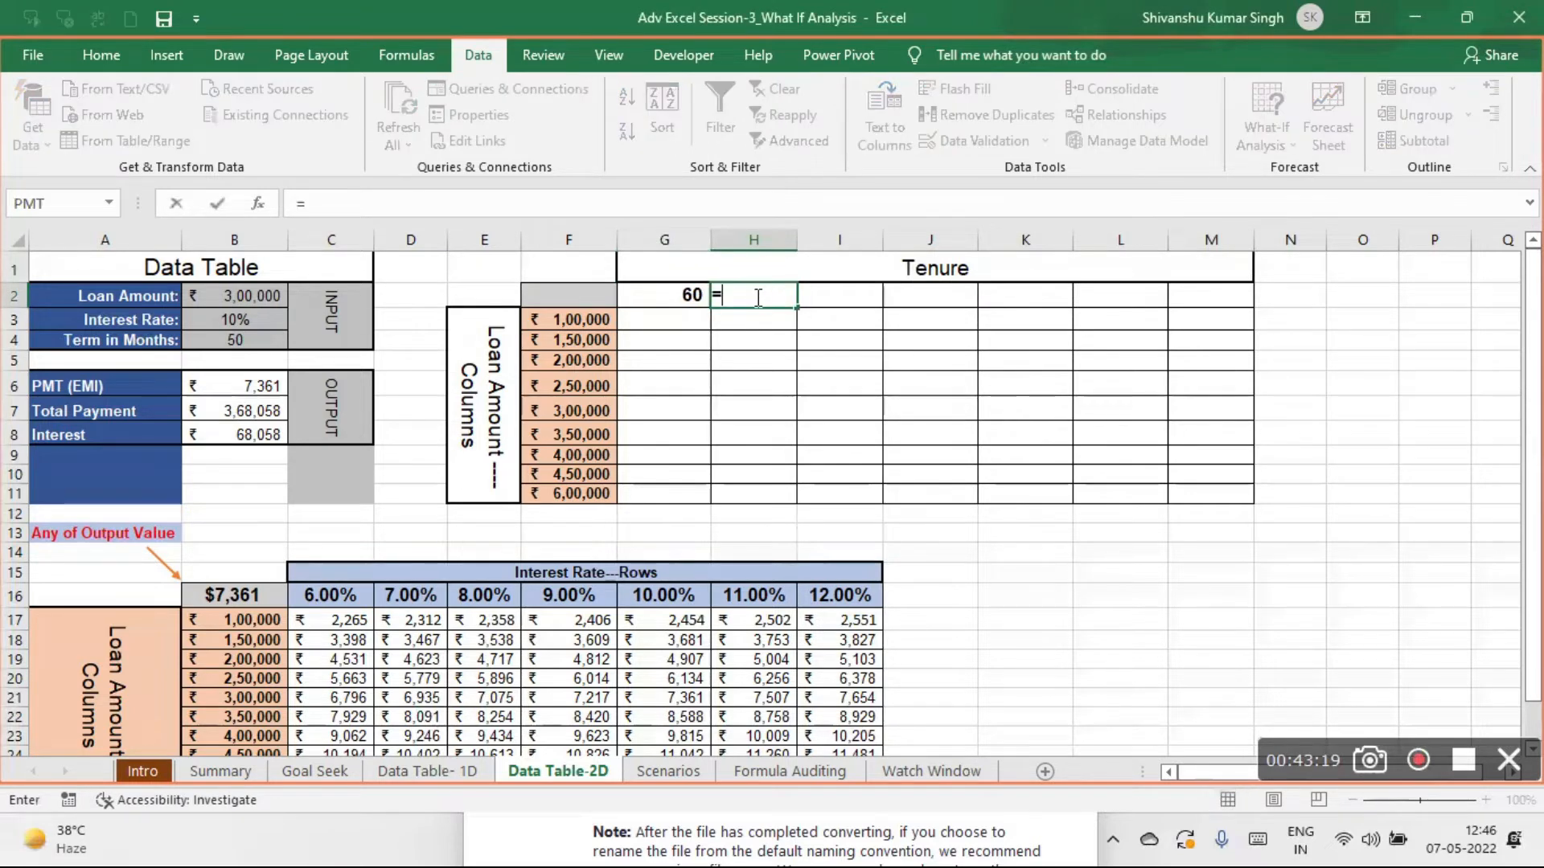
{"action": "left_click", "coordinate": [671, 295]}
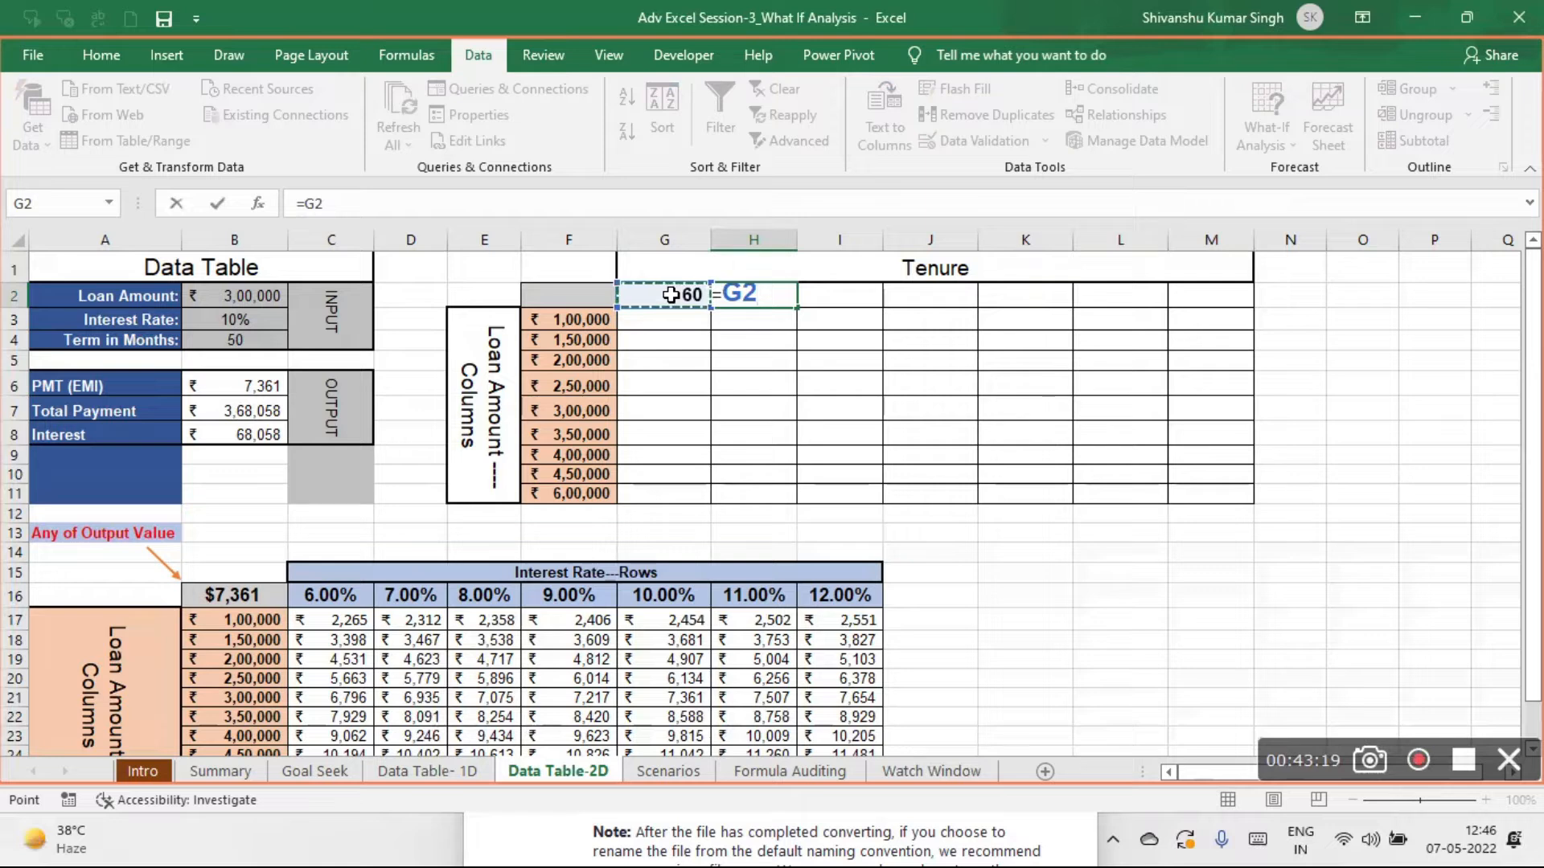
{"action": "type", "text": "+12"}
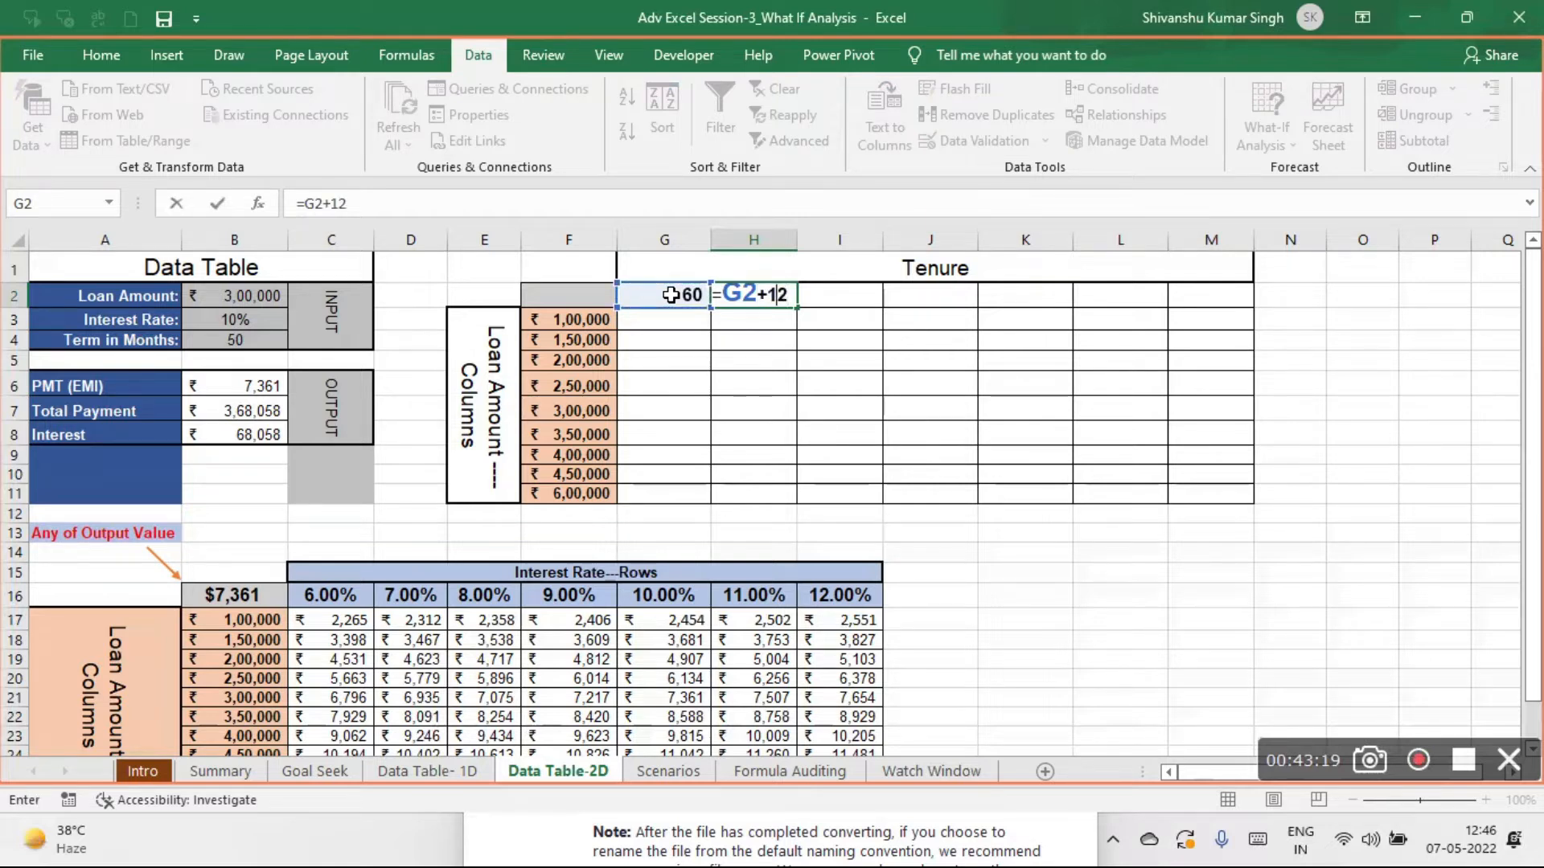
{"action": "key", "text": "Return"}
{"action": "left_click", "coordinate": [781, 295]}
{"action": "left_click_drag", "start_coordinate": [796, 308], "coordinate": [1269, 334]}
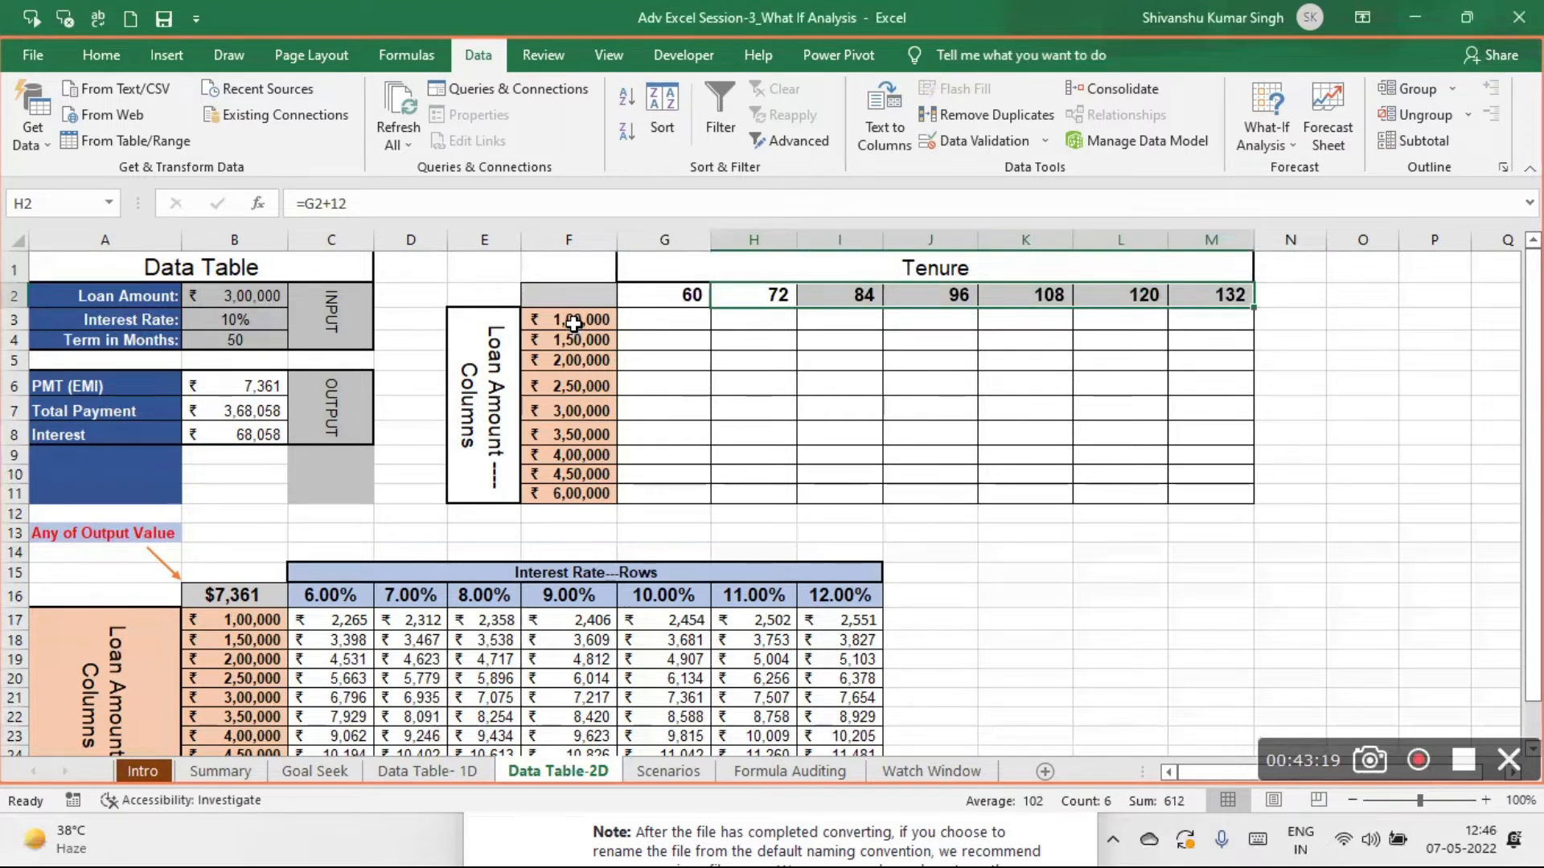
- Clear the loan amounts in F3:F11 and enter 100000 in F3 as the starting loan amount
{"action": "left_click_drag", "start_coordinate": [574, 323], "coordinate": [578, 495]}
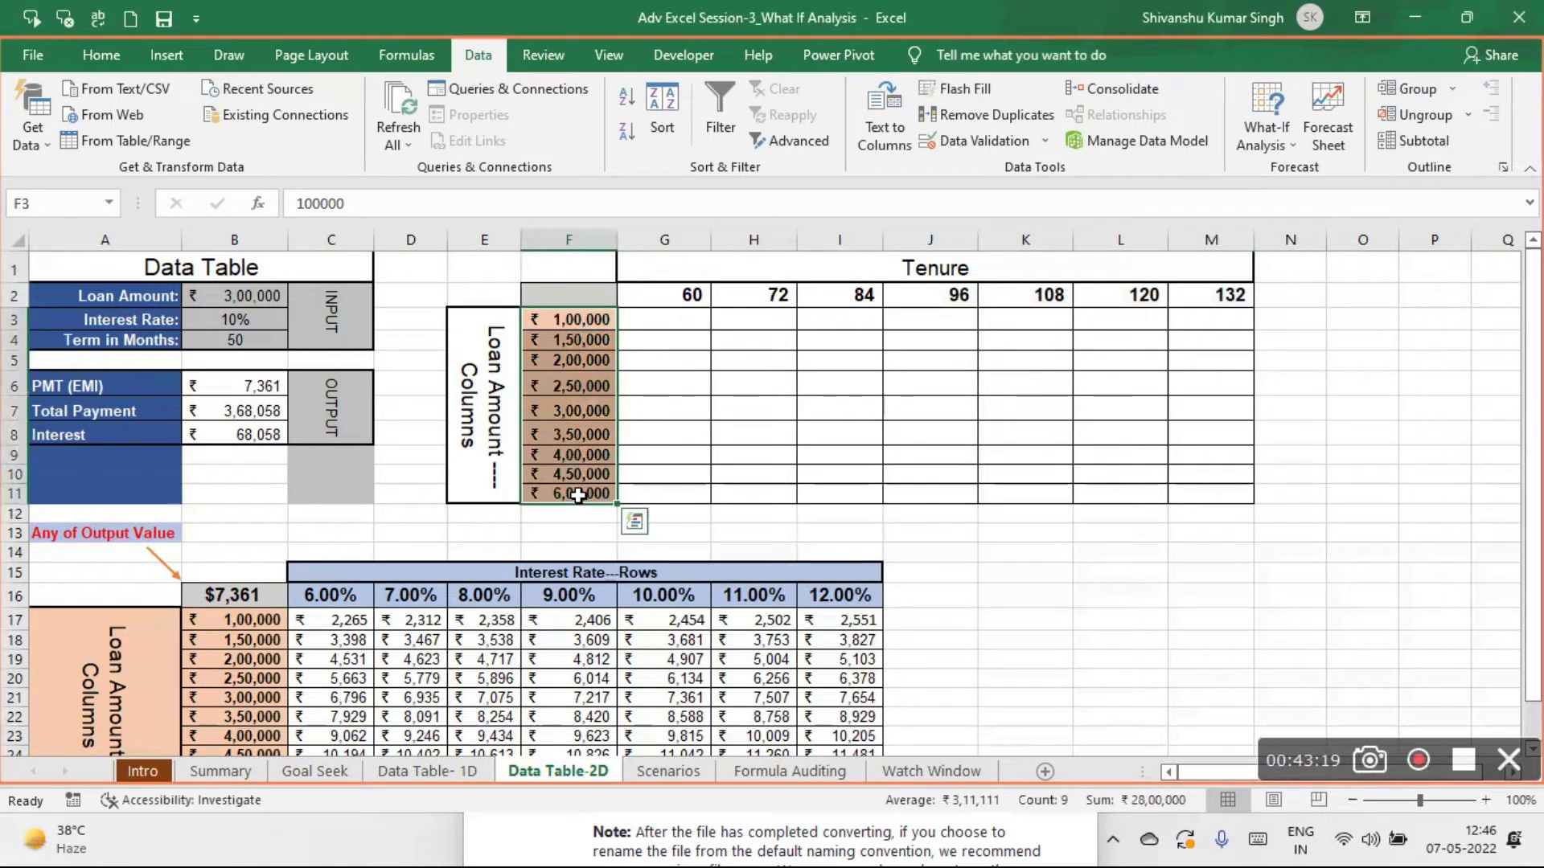
{"action": "key", "text": "Delete"}
{"action": "left_click", "coordinate": [578, 318]}
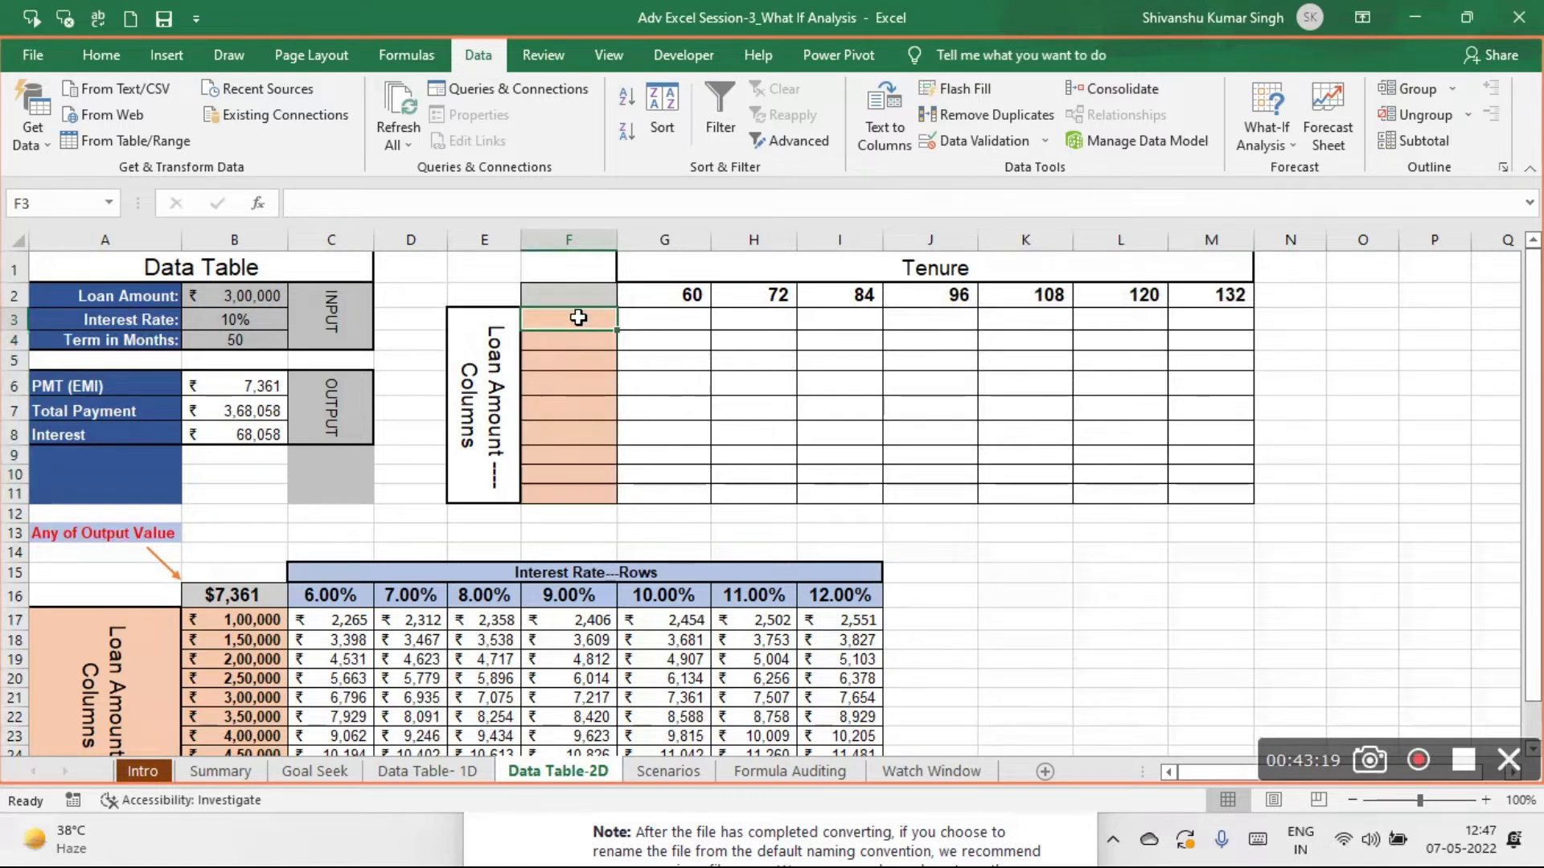
{"action": "type", "text": "10000"}
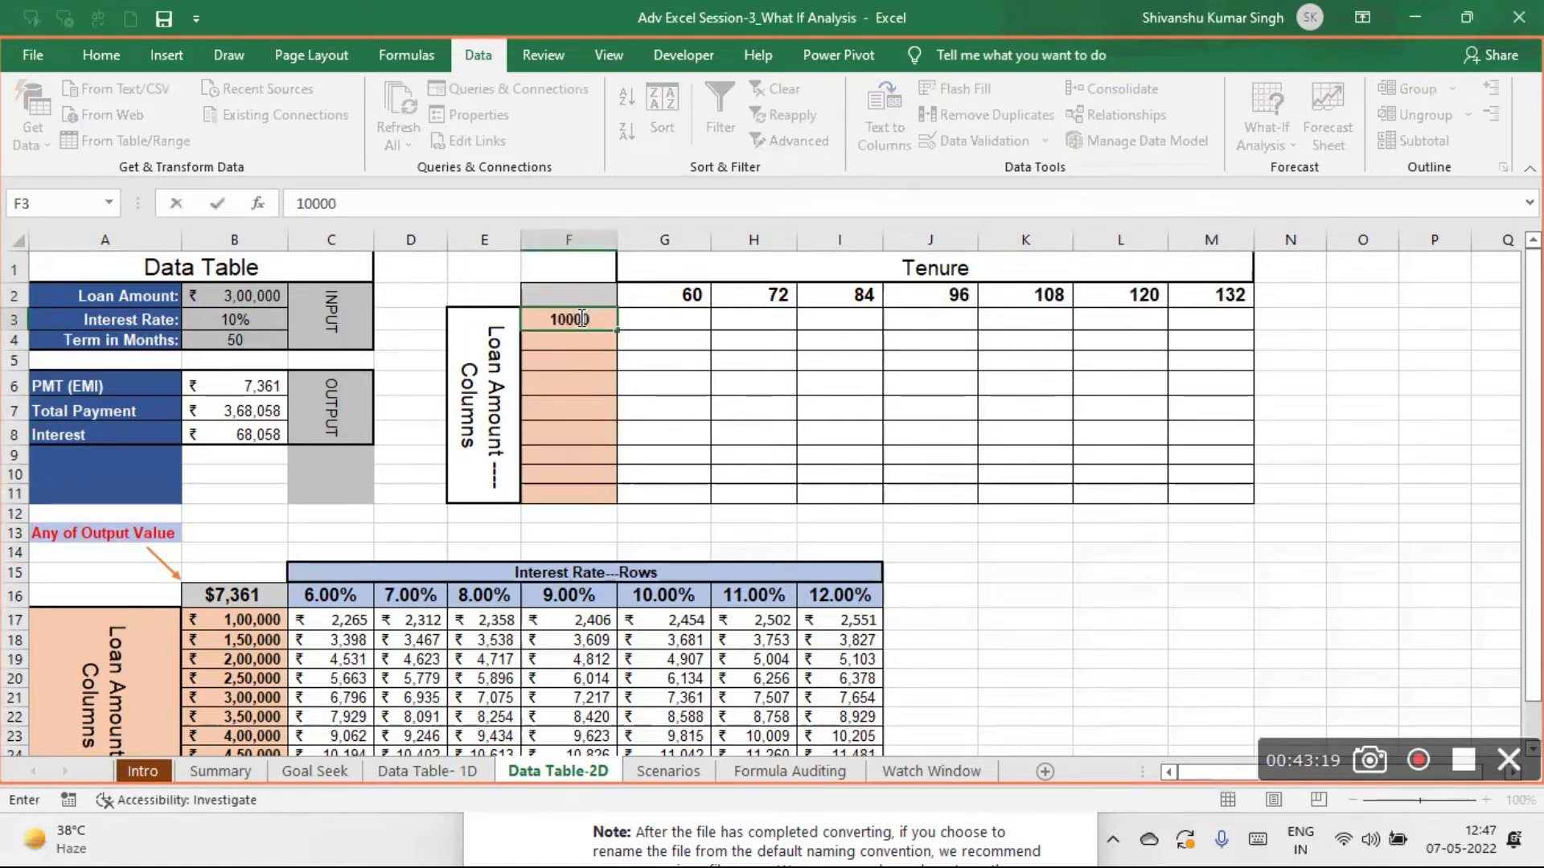
{"action": "type", "text": "0"}
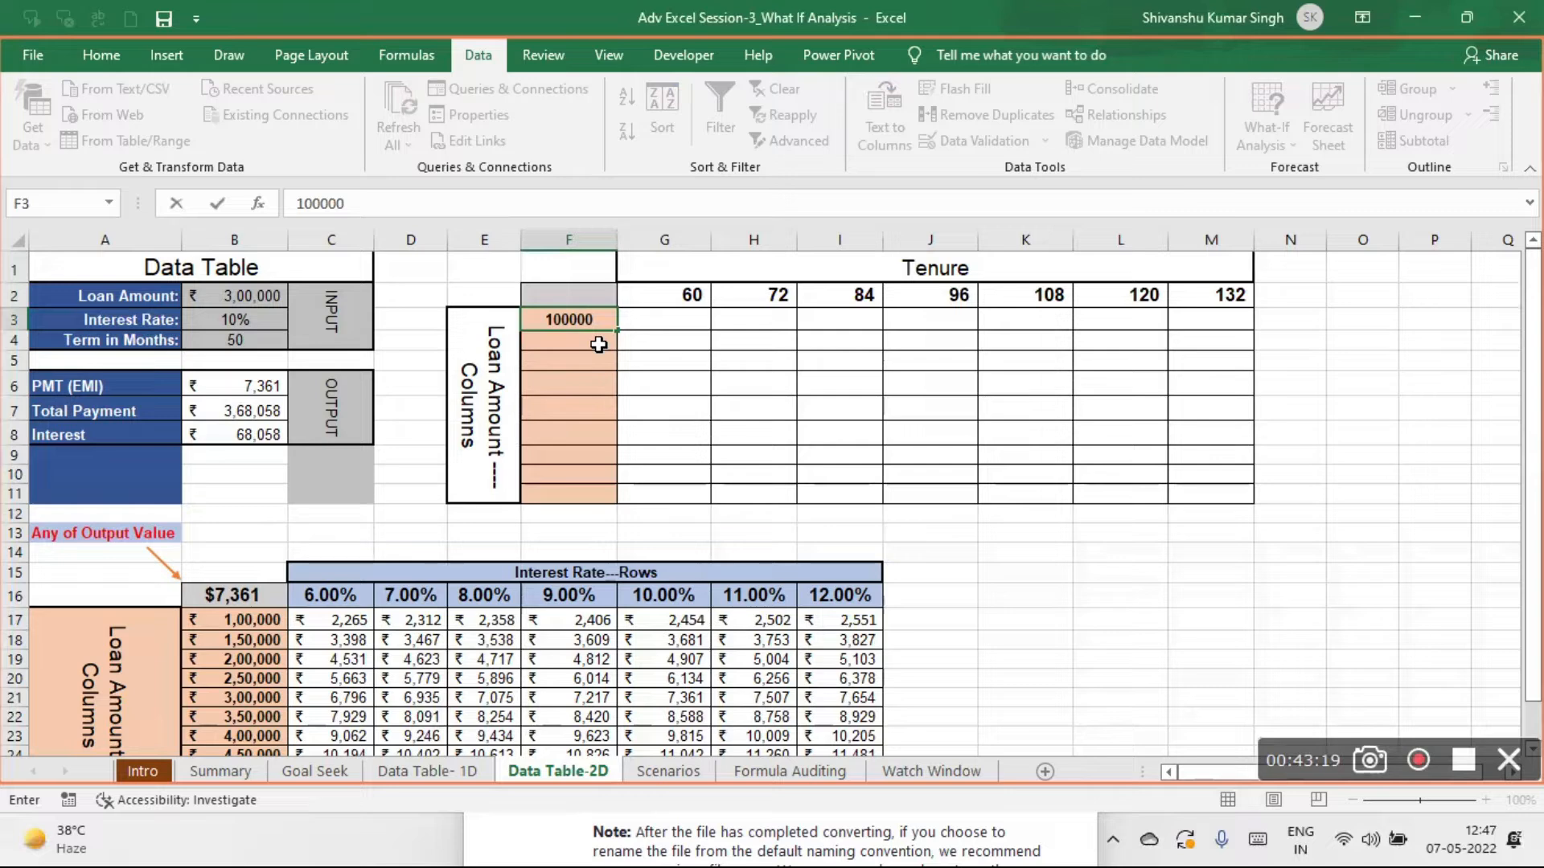
{"action": "key", "text": "Return"}
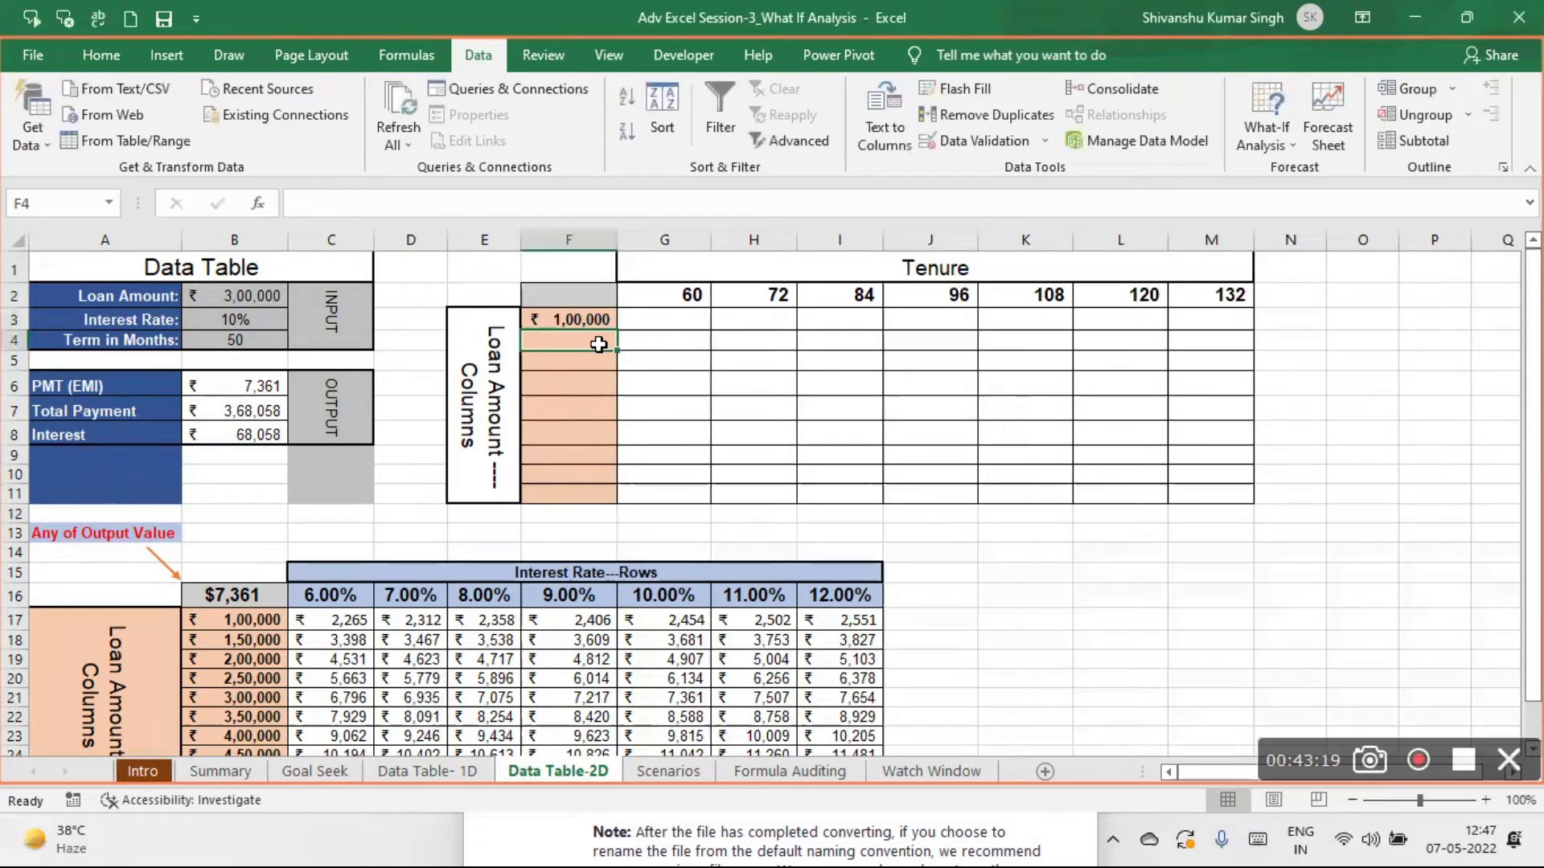
- Enter =F3+100000 in F4 and fill the formula down to F11 to complete the loan amount column
{"action": "type", "text": "="}
{"action": "left_click", "coordinate": [557, 320]}
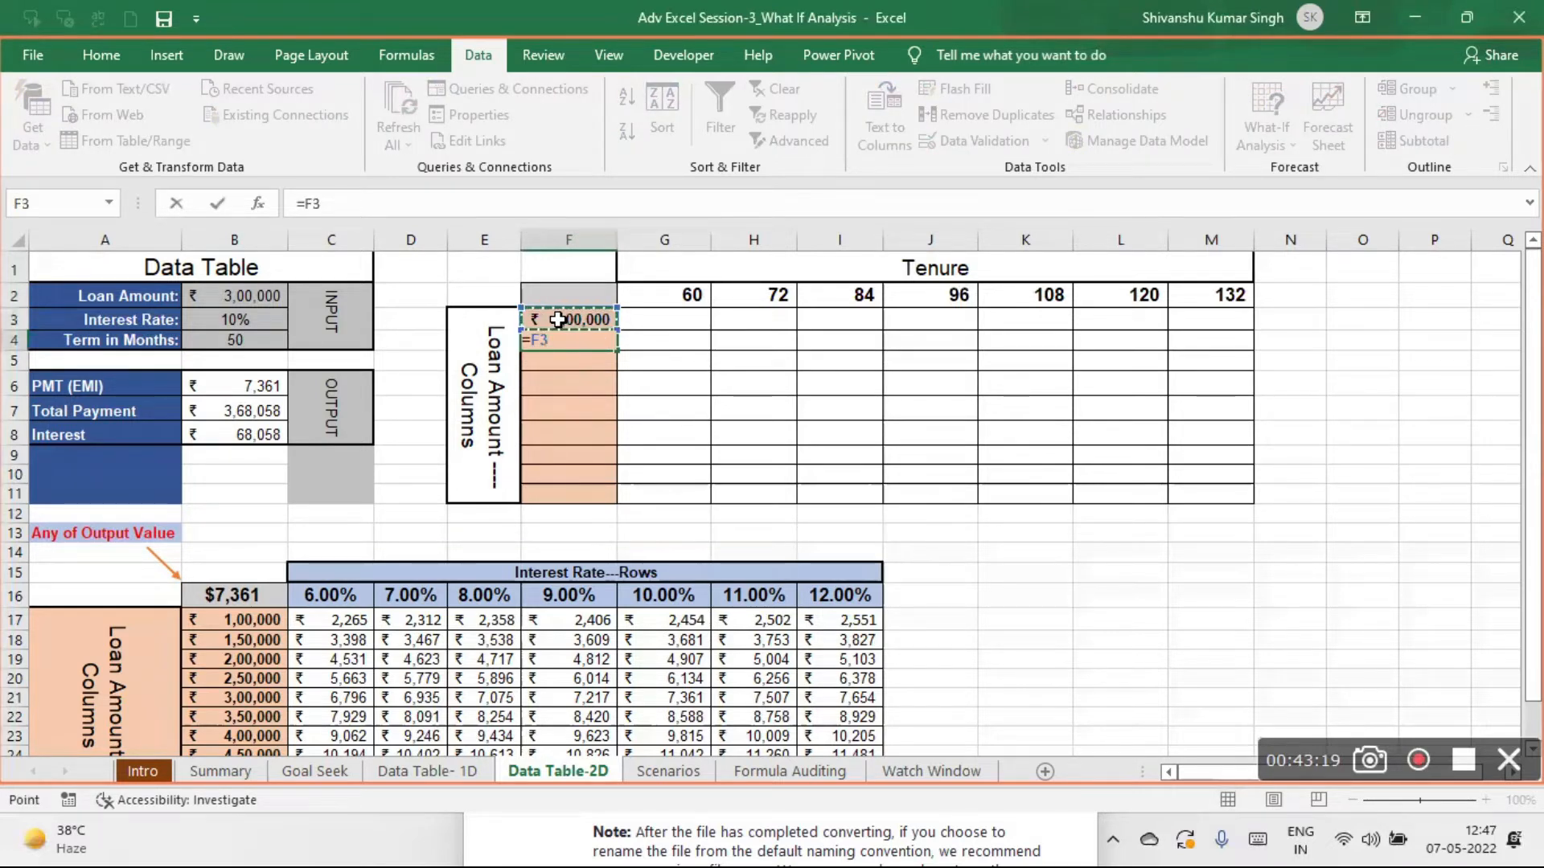
{"action": "type", "text": "+100000"}
{"action": "key", "text": "Return"}
{"action": "left_click", "coordinate": [578, 337]}
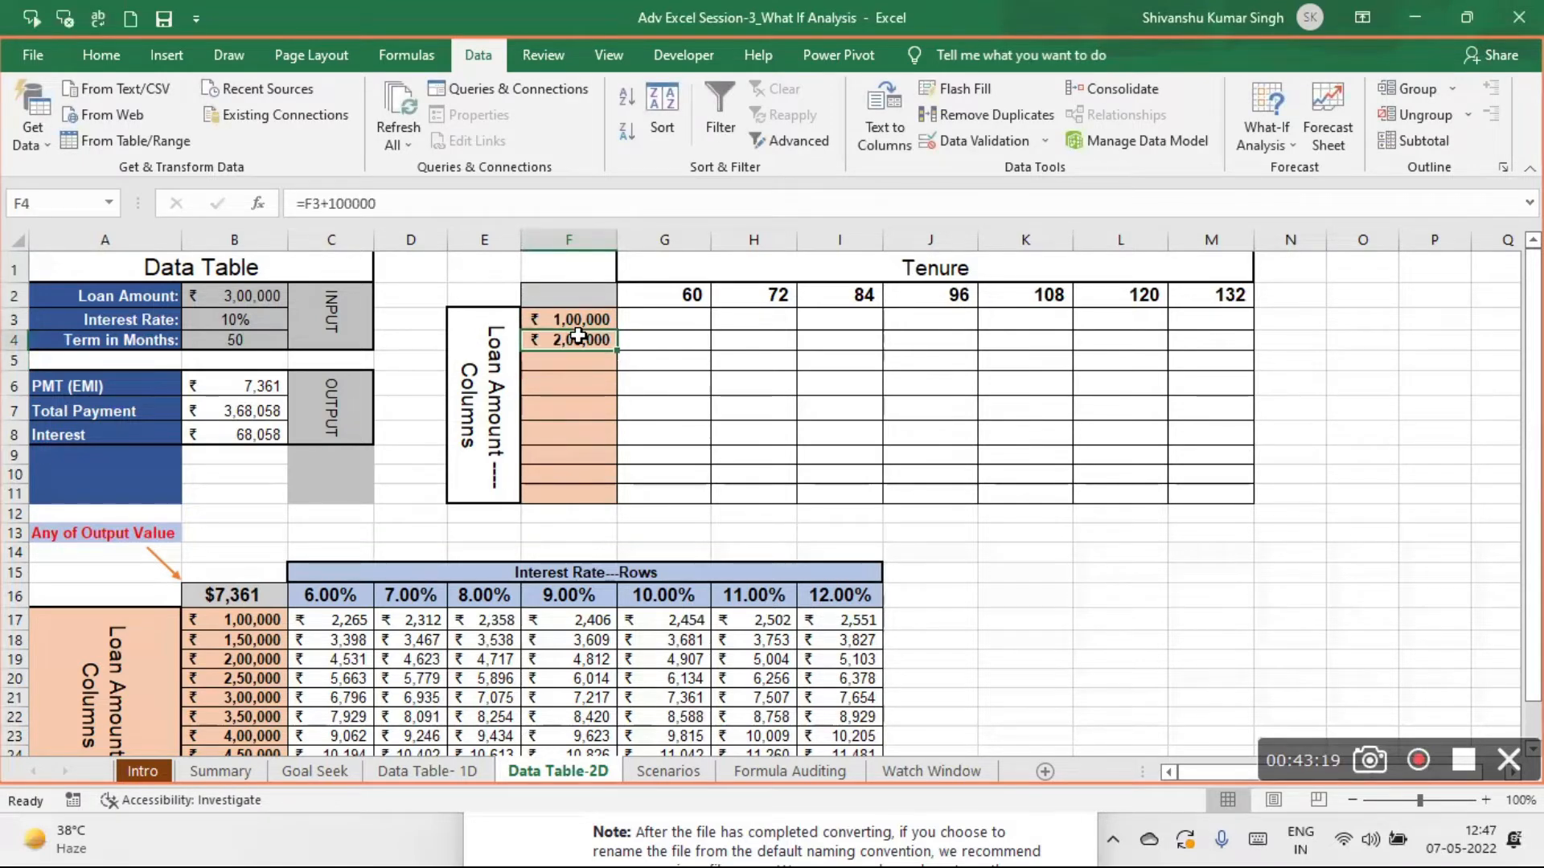
{"action": "left_click_drag", "start_coordinate": [620, 352], "coordinate": [623, 504]}
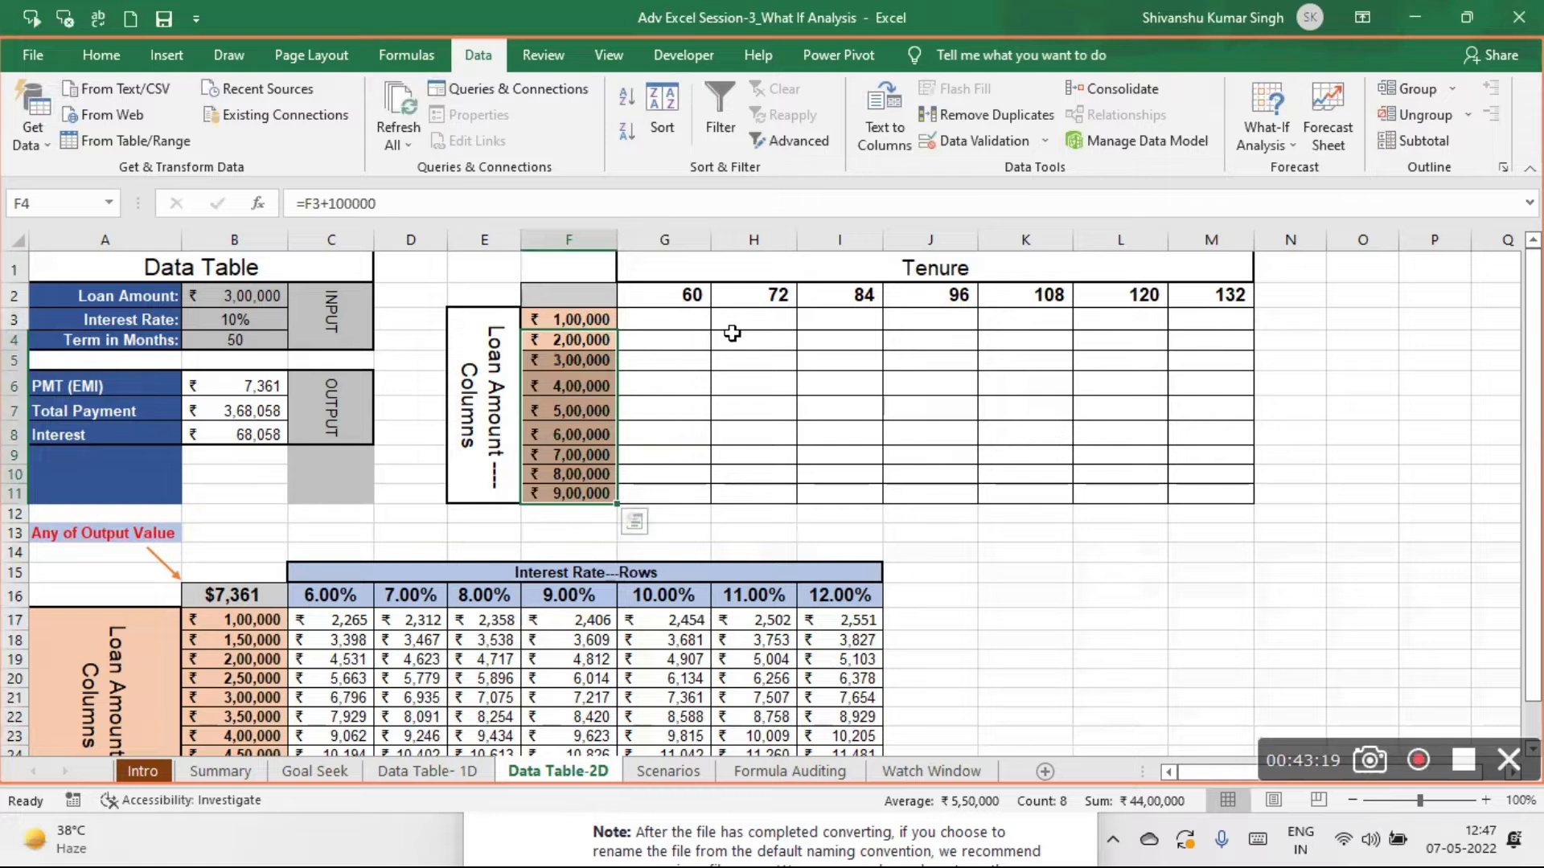
- Link corner cell F2 of the Tenure table to the PMT (EMI) output with =B6
{"action": "left_click", "coordinate": [705, 324]}
{"action": "mouse_move", "coordinate": [704, 324]}
{"action": "left_mouse_down"}
{"action": "mouse_move", "coordinate": [1144, 427]}
{"action": "mouse_move", "coordinate": [1141, 471]}
{"action": "mouse_move", "coordinate": [1106, 482]}
{"action": "mouse_move", "coordinate": [1205, 484]}
{"action": "left_mouse_up"}
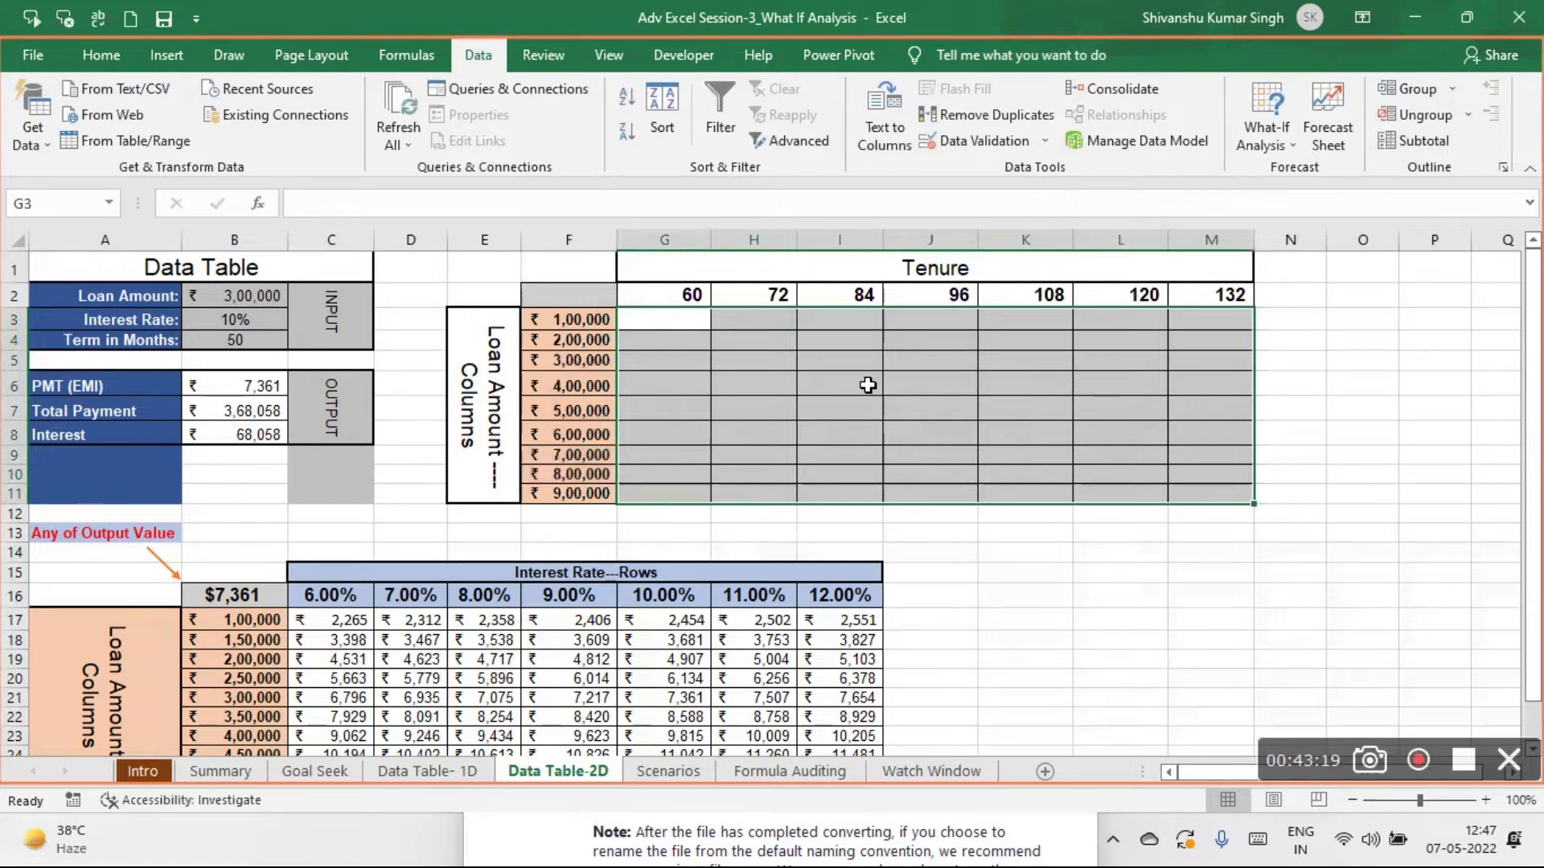
{"action": "left_click", "coordinate": [582, 300]}
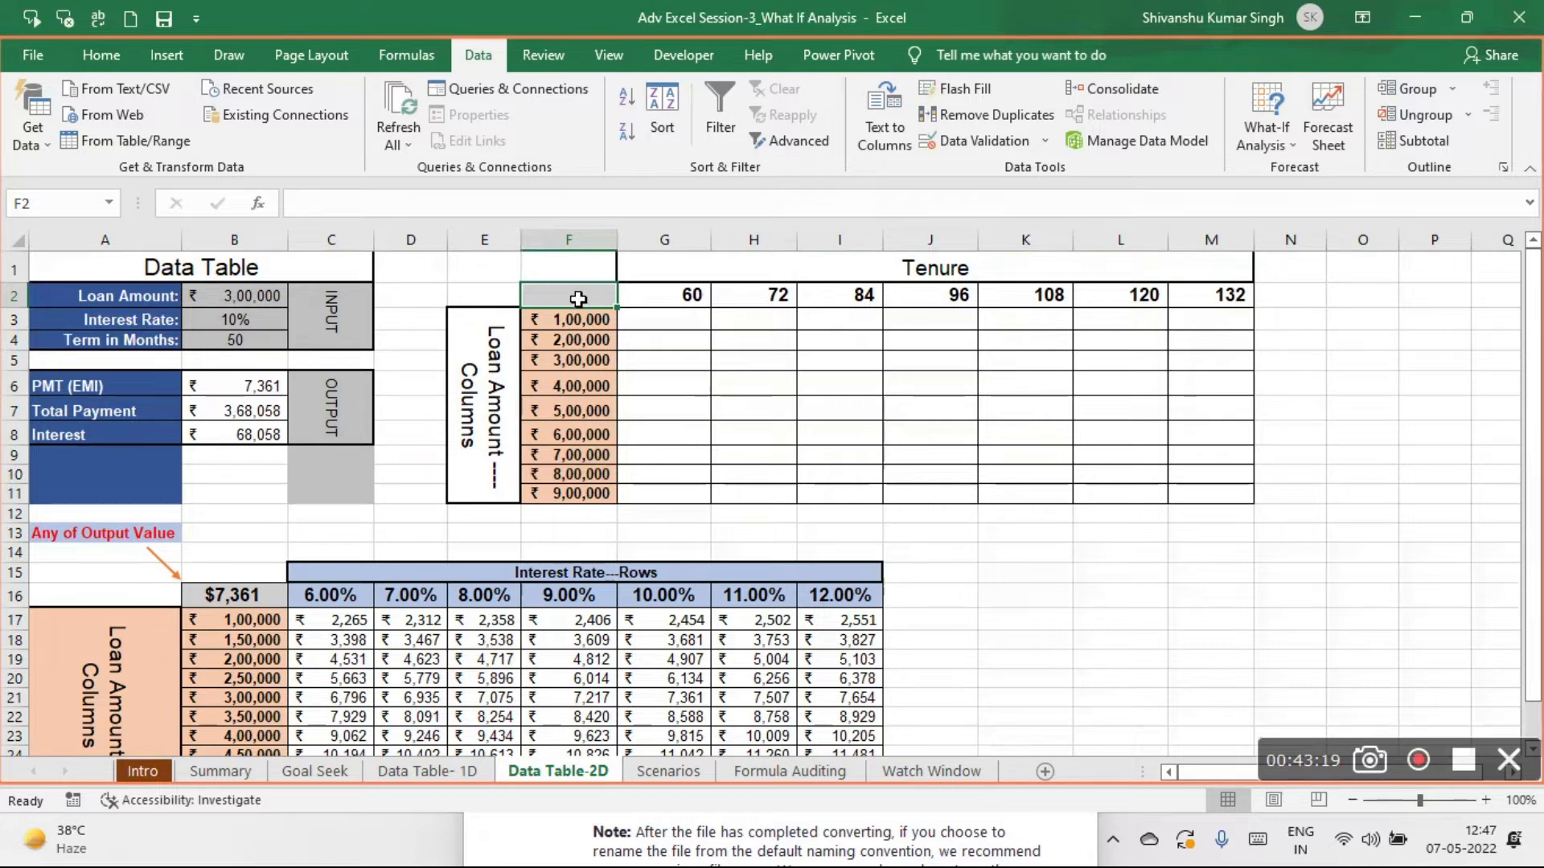
{"action": "type", "text": "="}
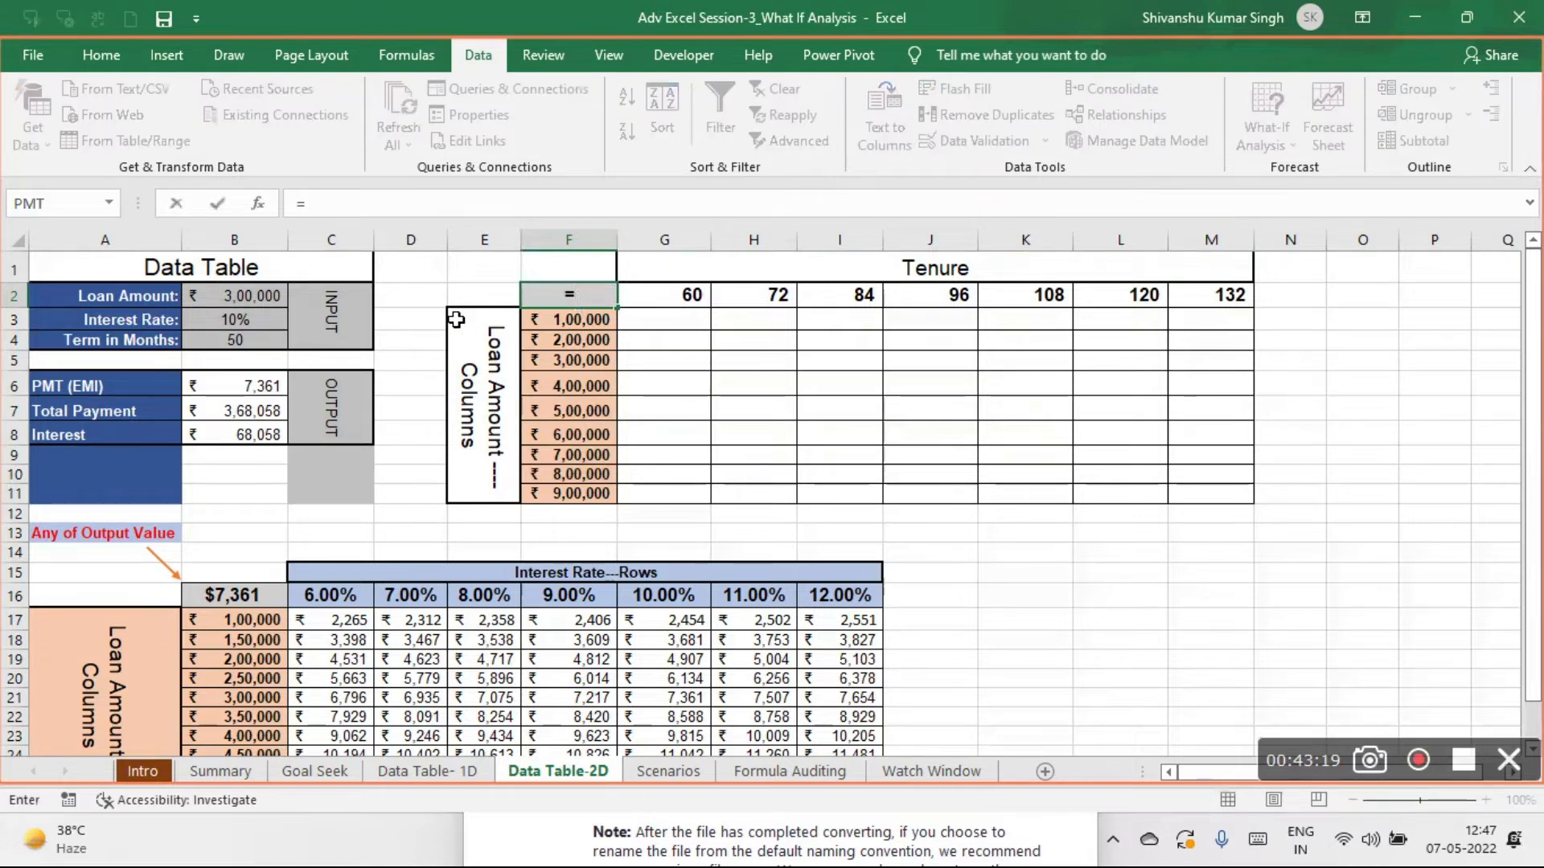
{"action": "left_click", "coordinate": [230, 386]}
{"action": "key", "text": "Return"}
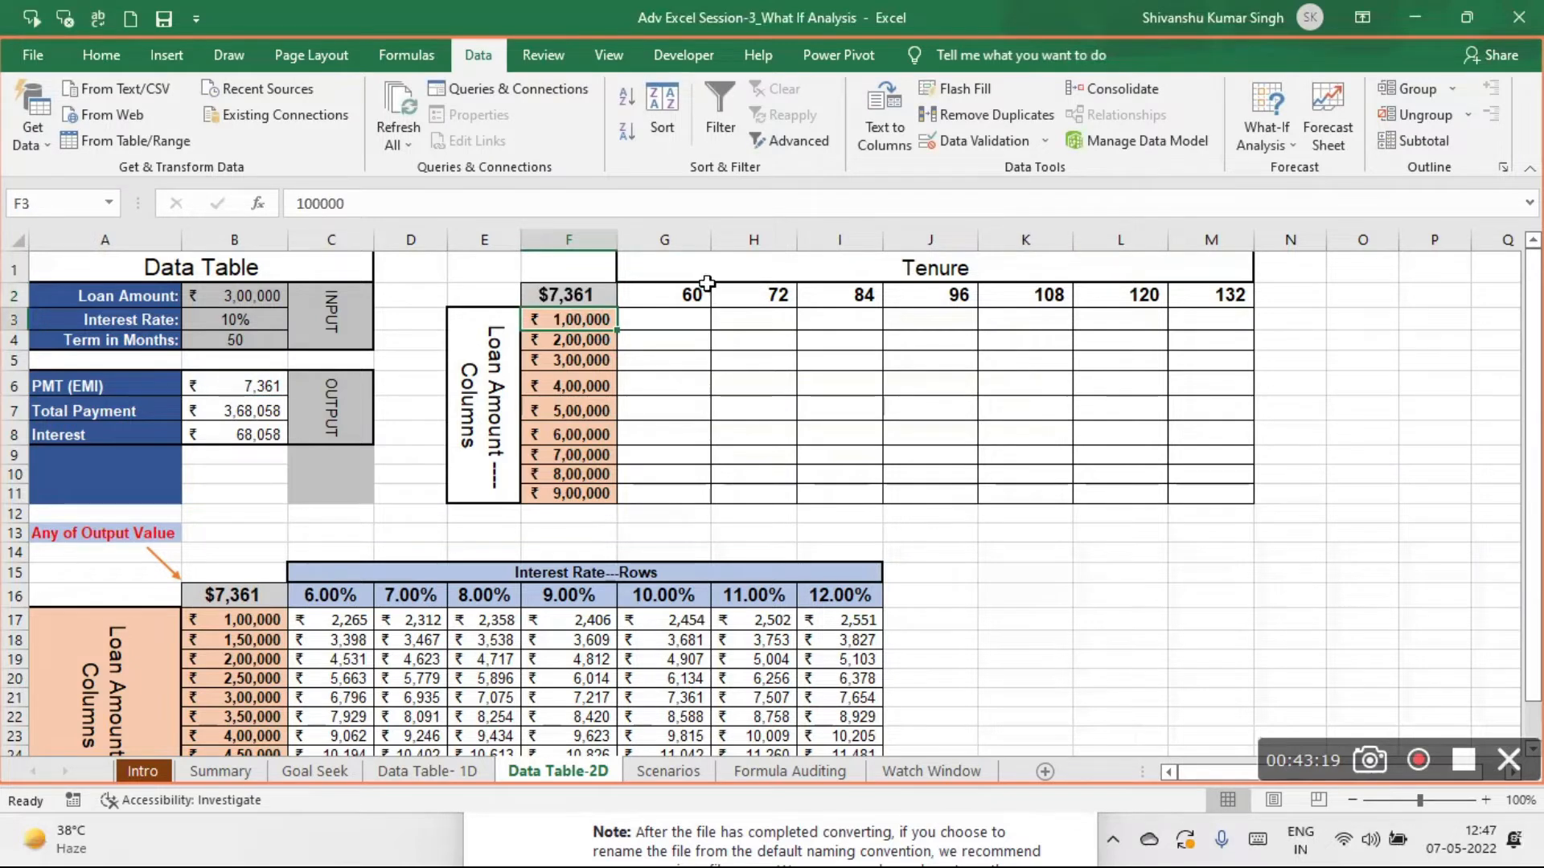
- Create a two-variable data table over F2:M11 with row input cell $B$4 and column input cell $B$2
{"action": "left_click", "coordinate": [588, 295]}
{"action": "left_click_drag", "start_coordinate": [588, 294], "coordinate": [1224, 493]}
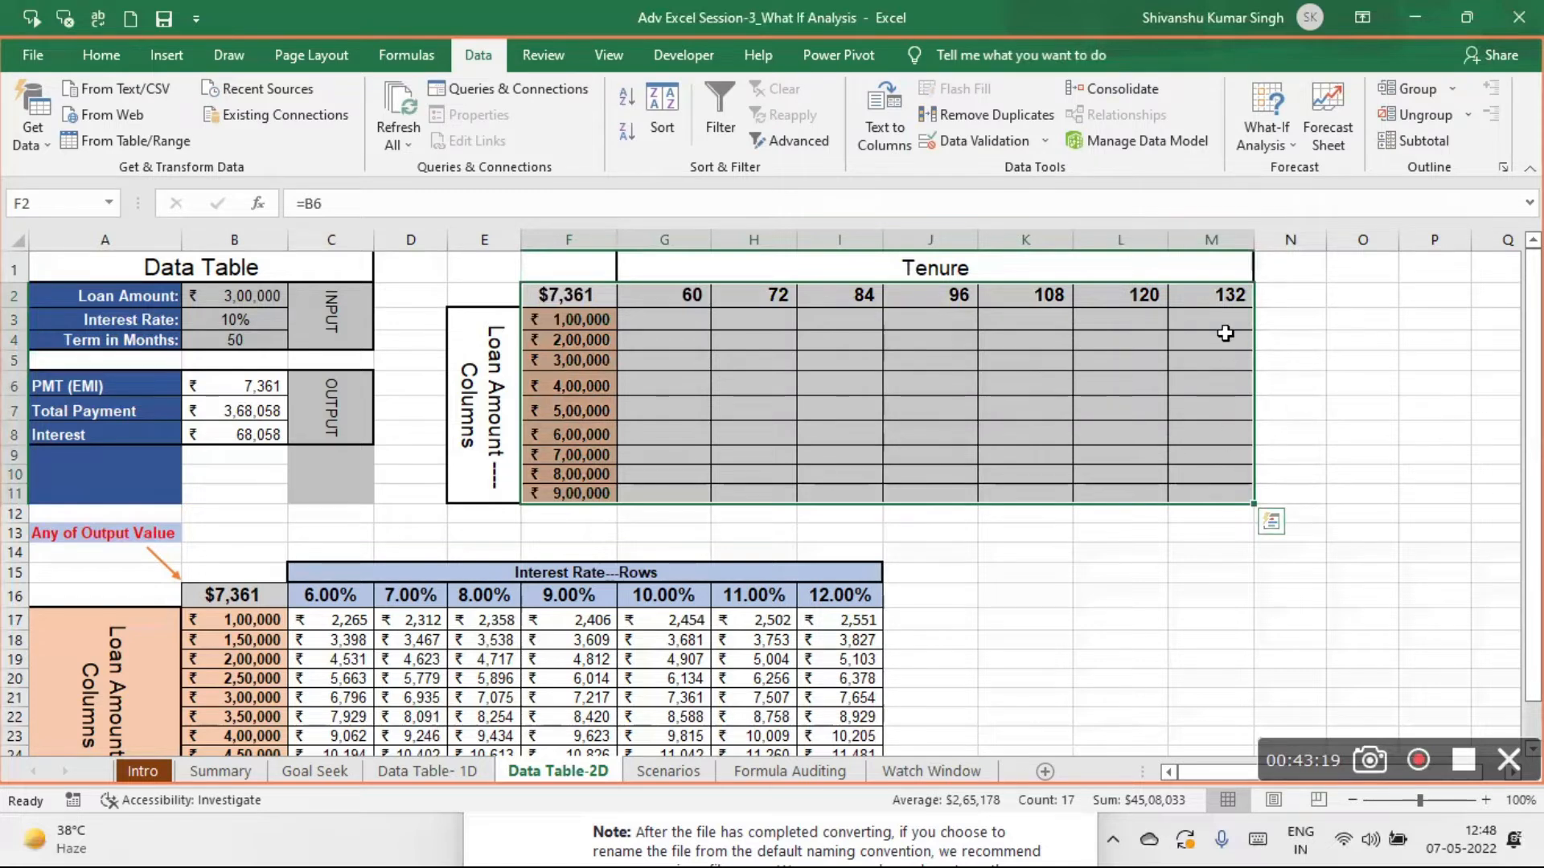
{"action": "left_click", "coordinate": [1281, 140]}
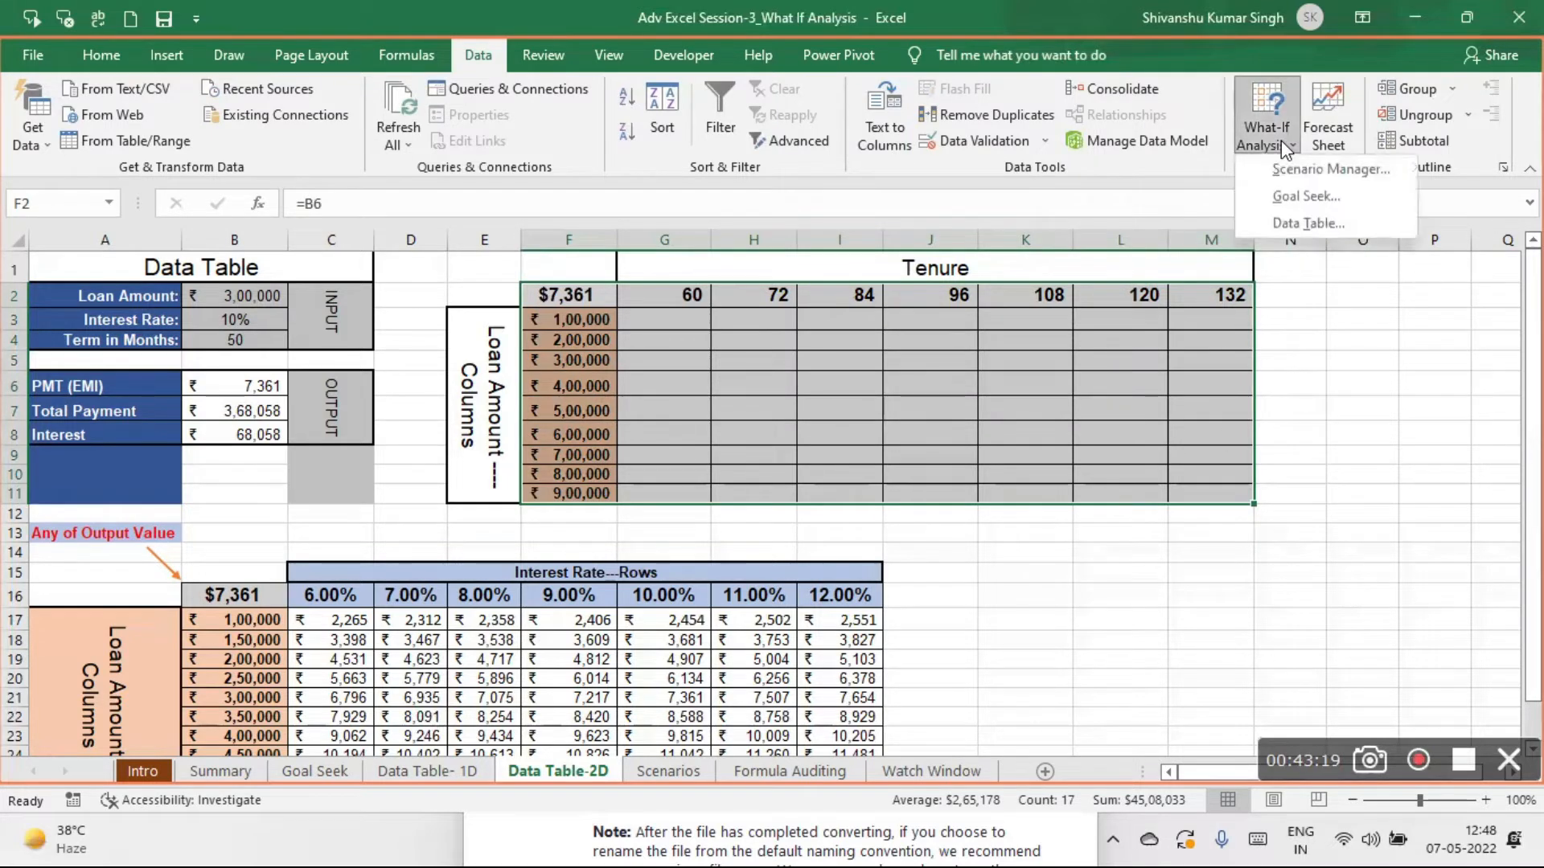
{"action": "left_click", "coordinate": [1307, 222]}
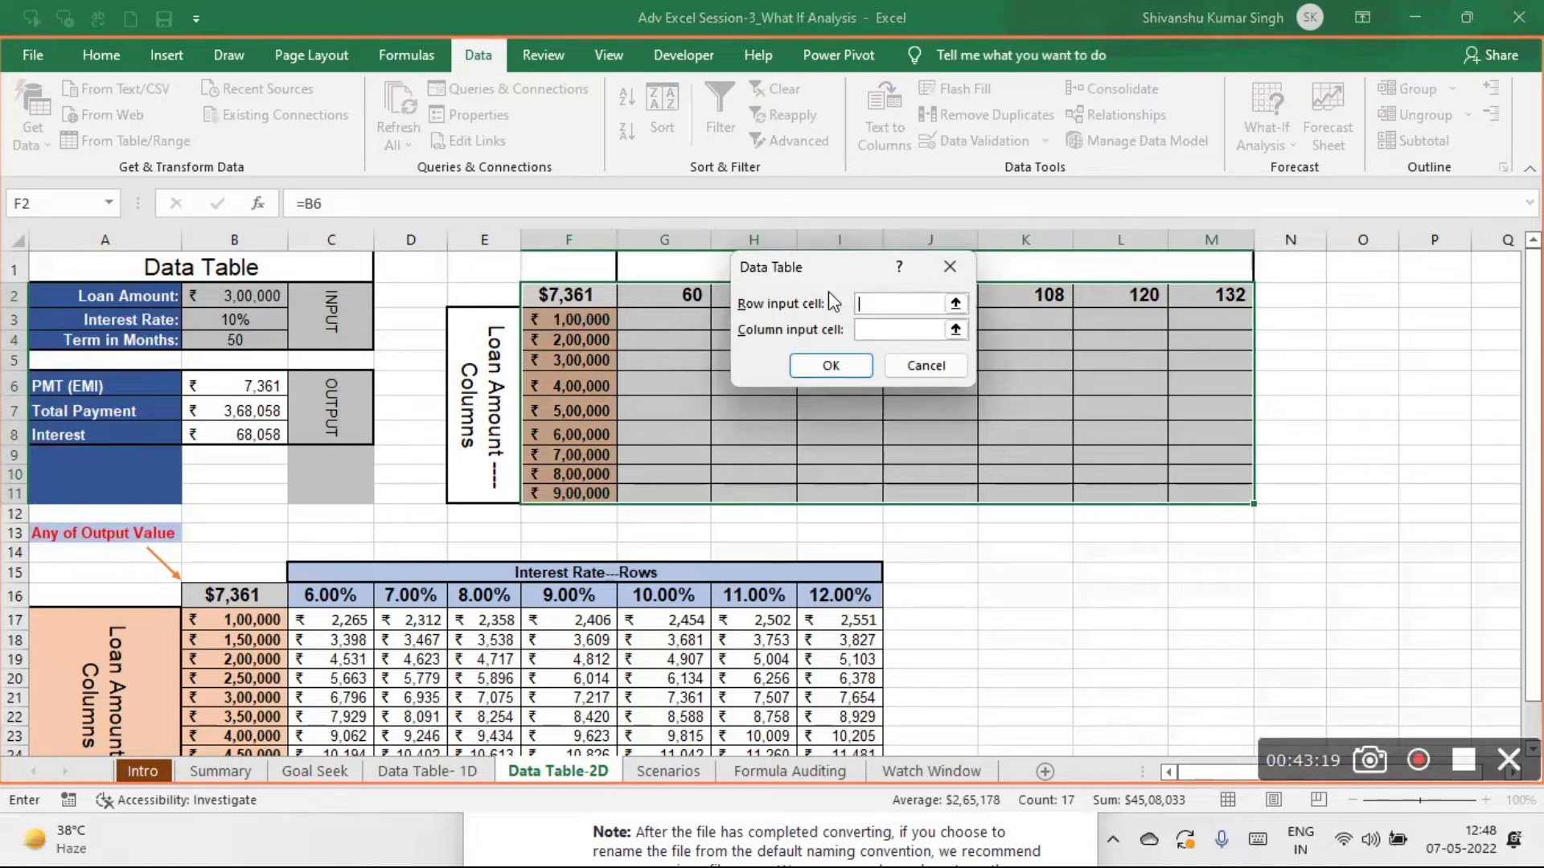
{"action": "left_click_drag", "start_coordinate": [855, 282], "coordinate": [251, 519]}
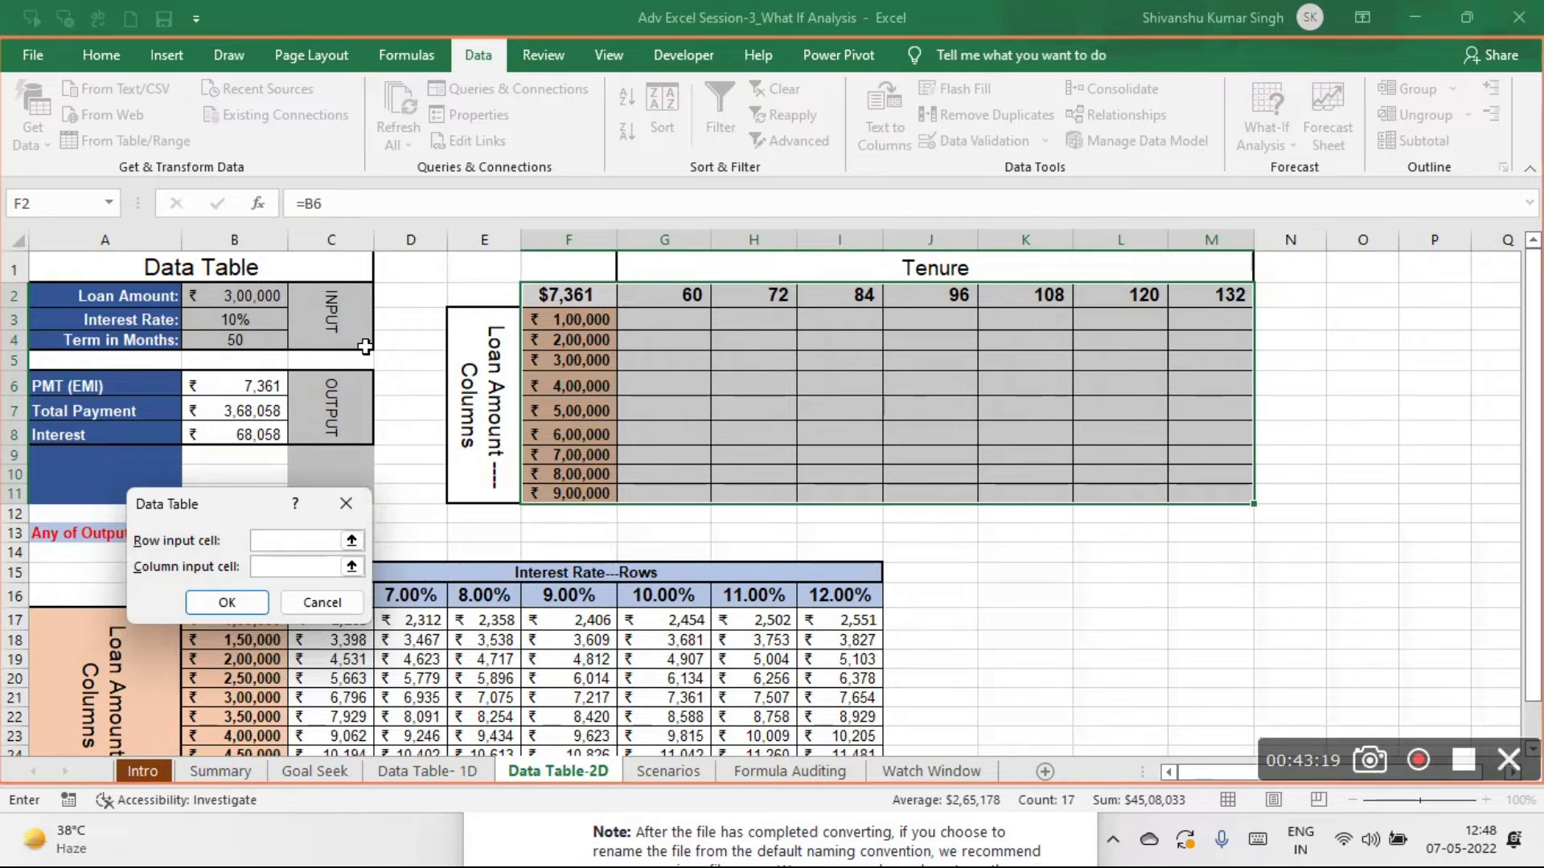
{"action": "left_click", "coordinate": [235, 341]}
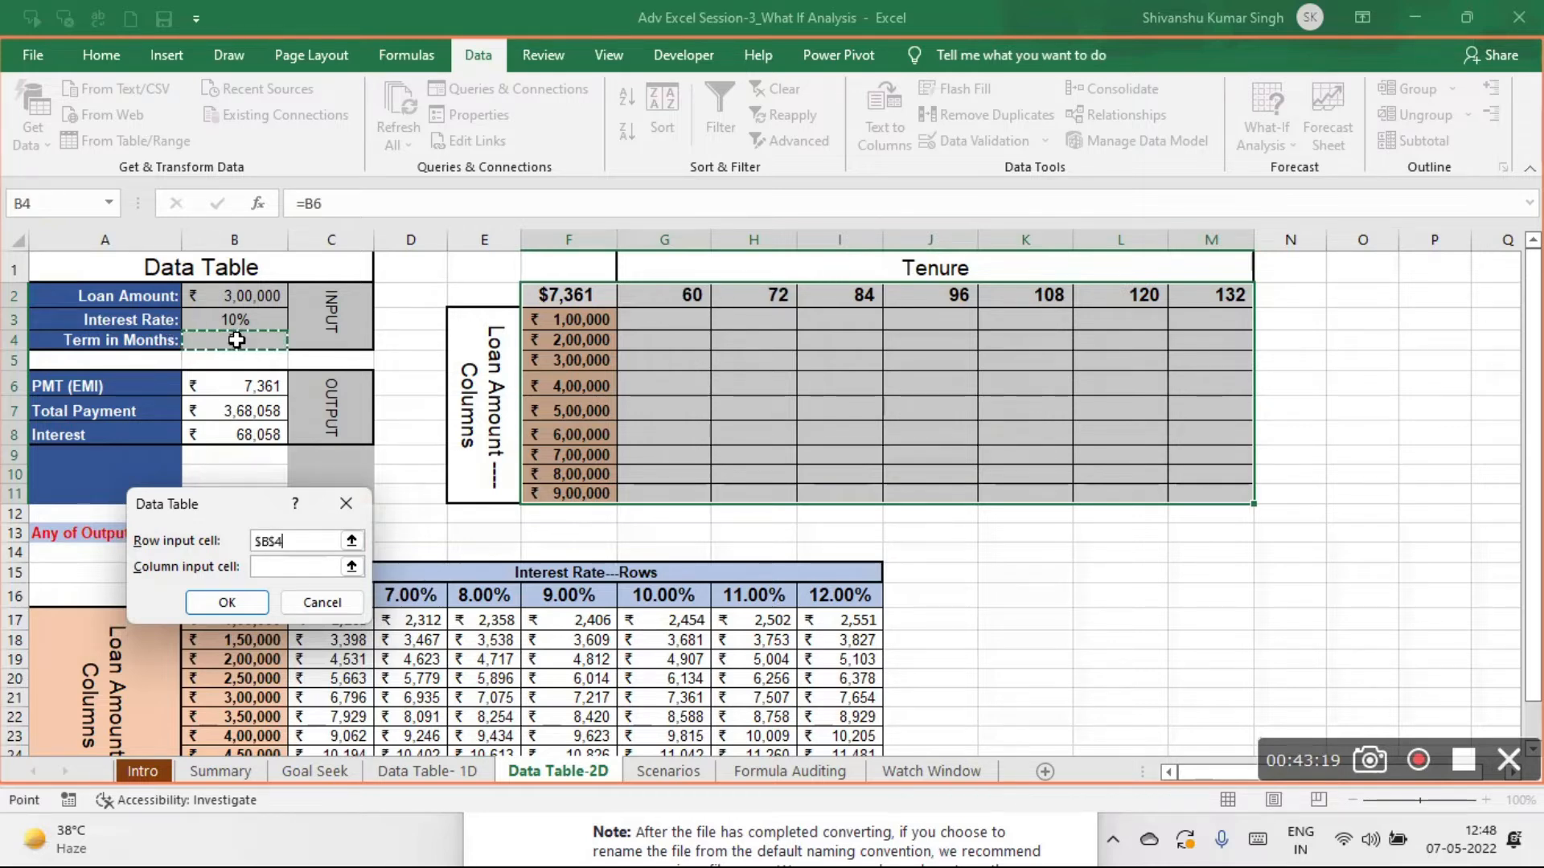
{"action": "left_click", "coordinate": [282, 568]}
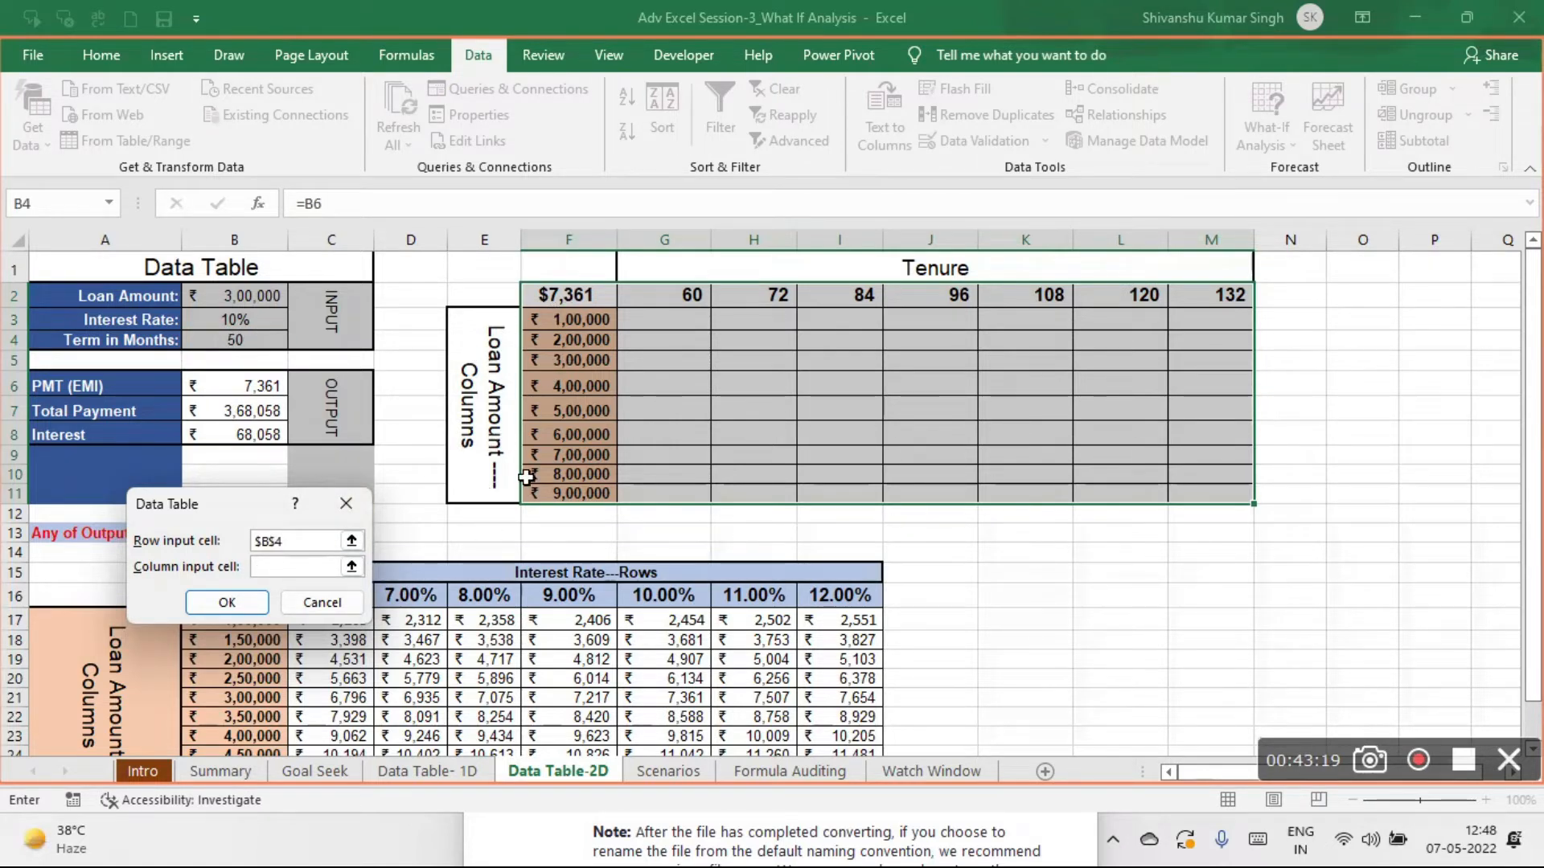
{"action": "left_click", "coordinate": [220, 293]}
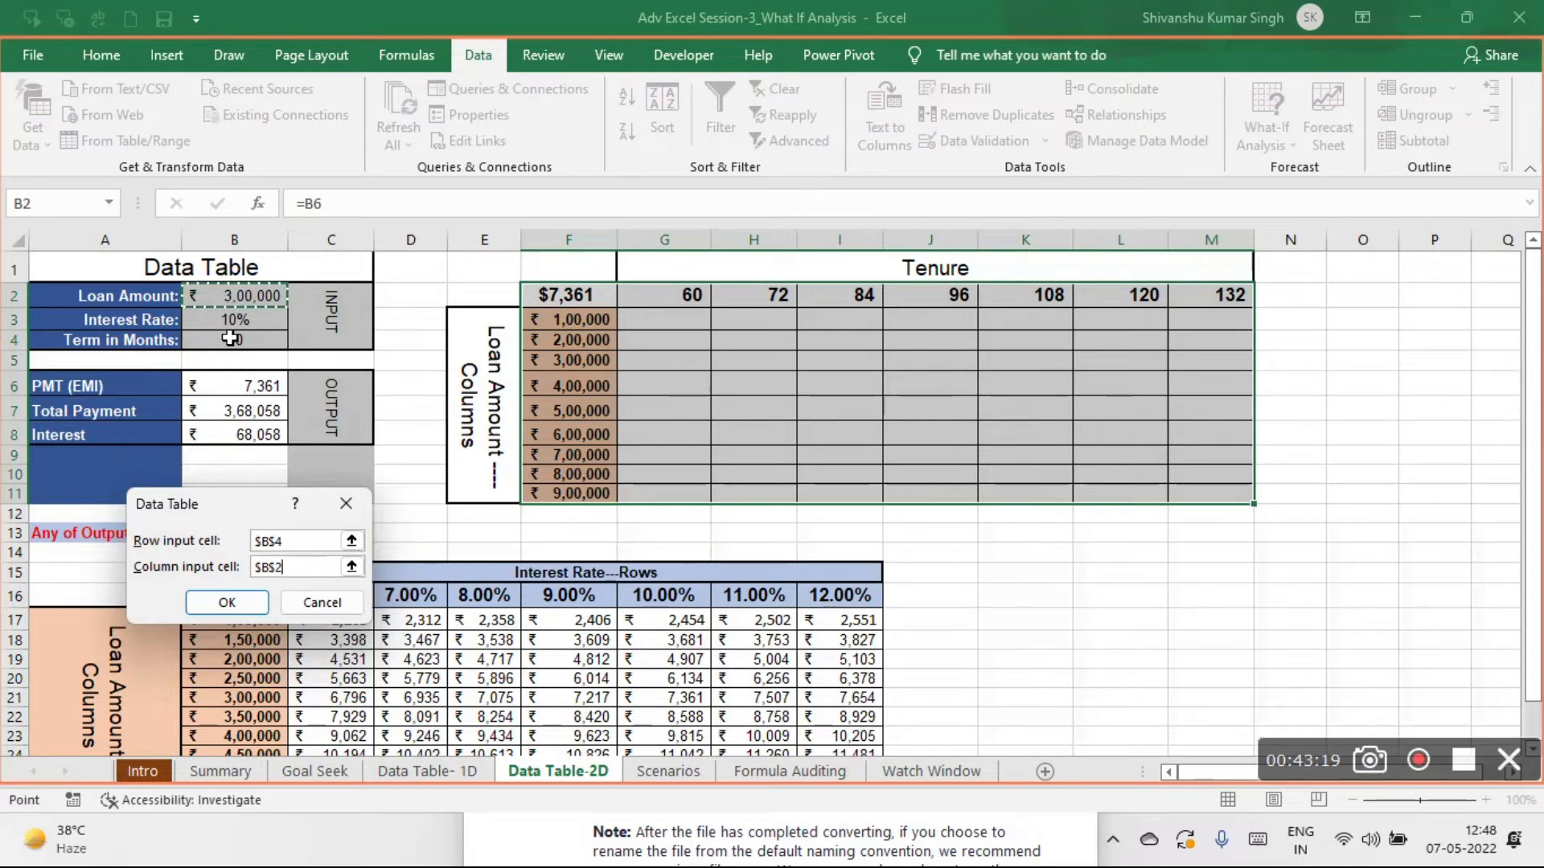
{"action": "left_click", "coordinate": [227, 605]}
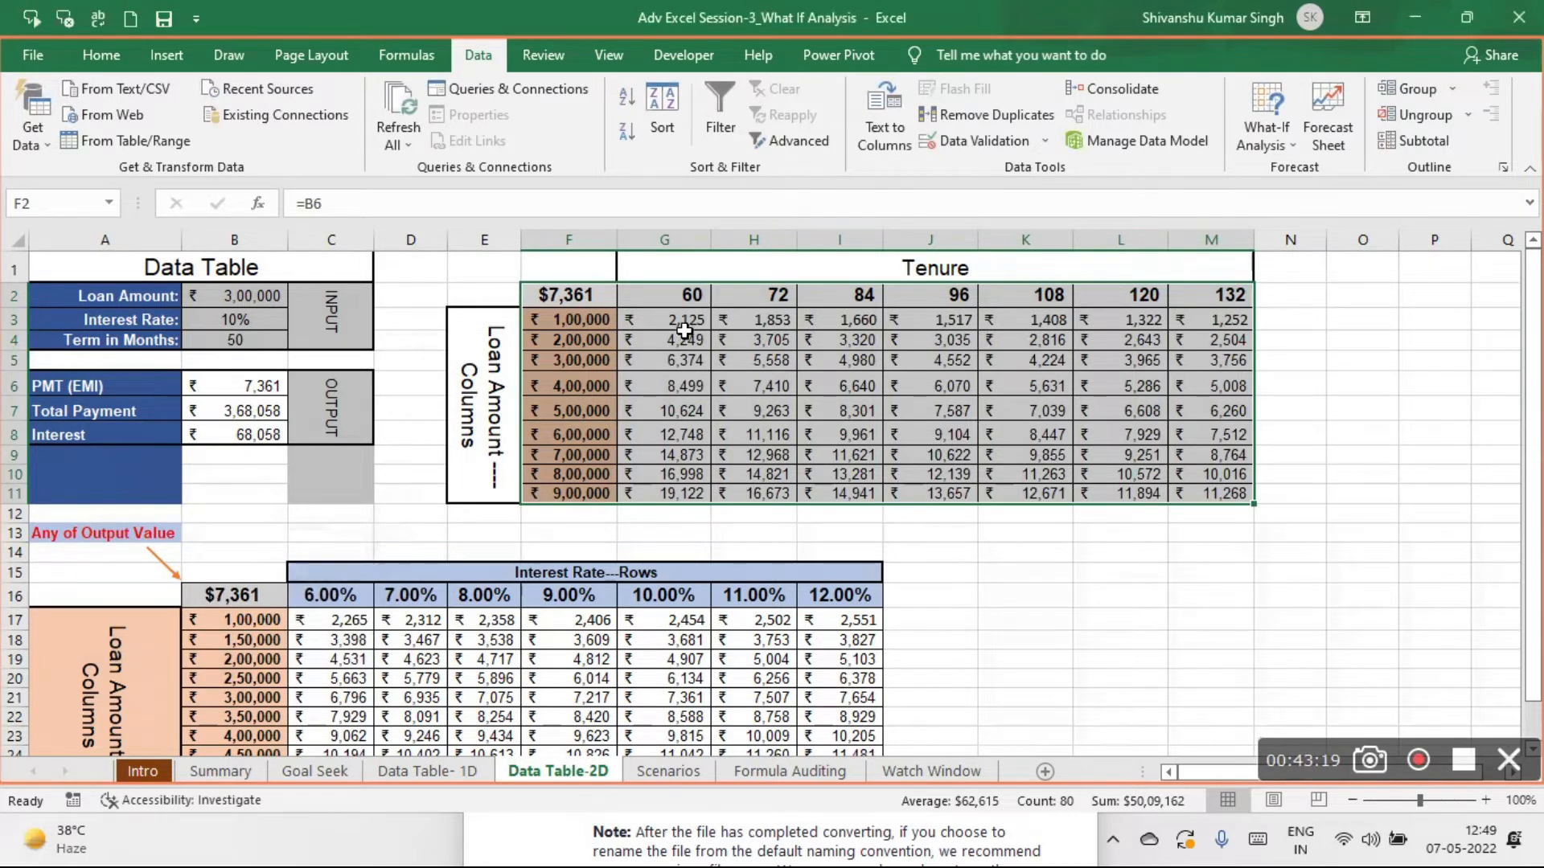
- Clear the calculated data table results in G3:M11, keeping the headers and the corner formula
{"action": "left_click_drag", "start_coordinate": [669, 321], "coordinate": [1191, 484]}
{"action": "key", "text": "Delete"}
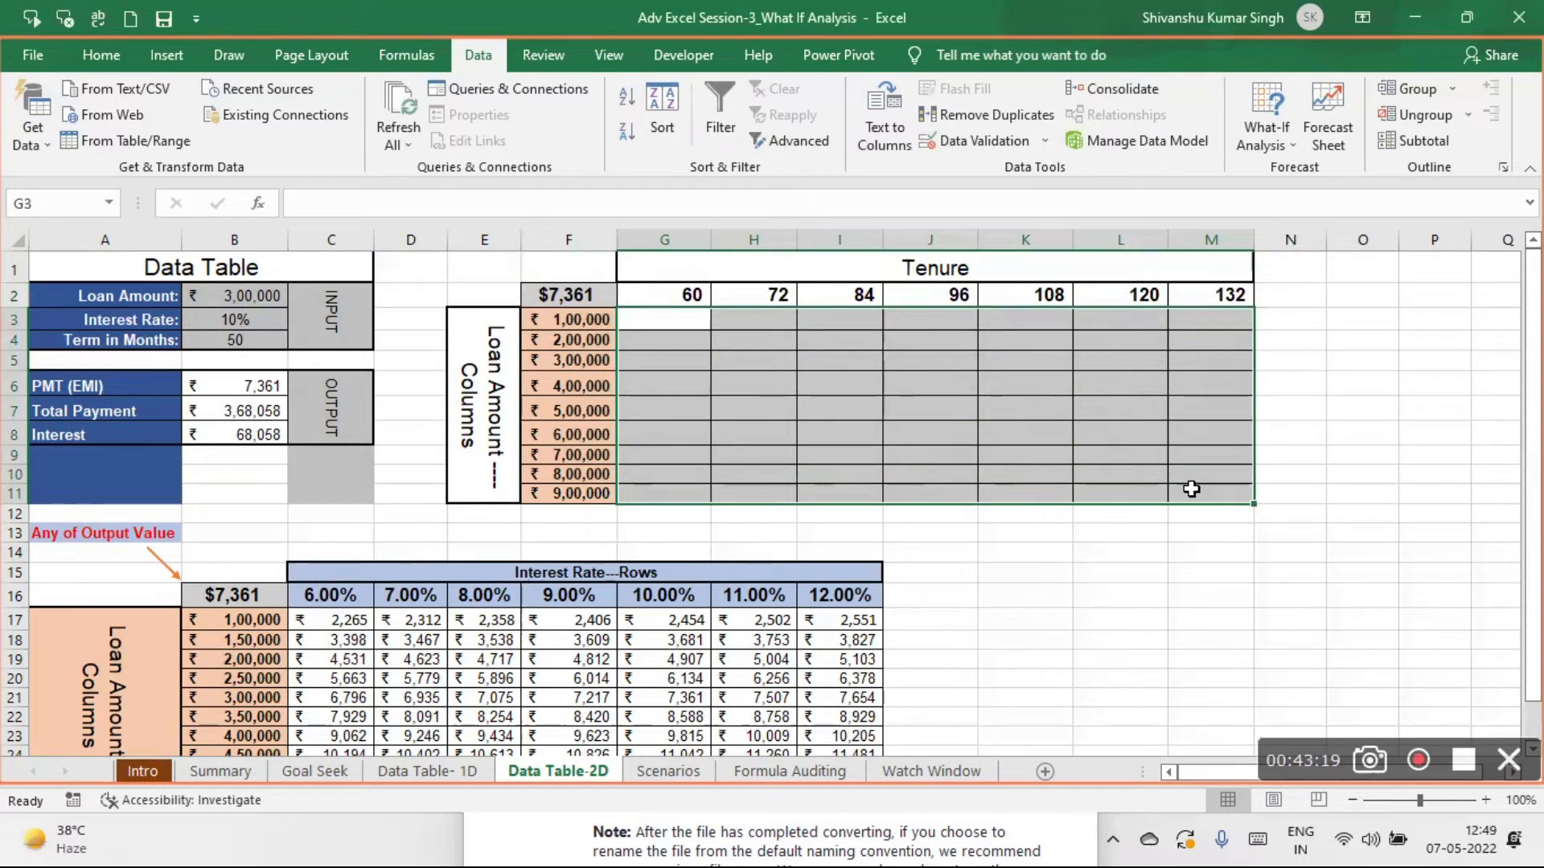
{"action": "left_click", "coordinate": [1382, 379]}
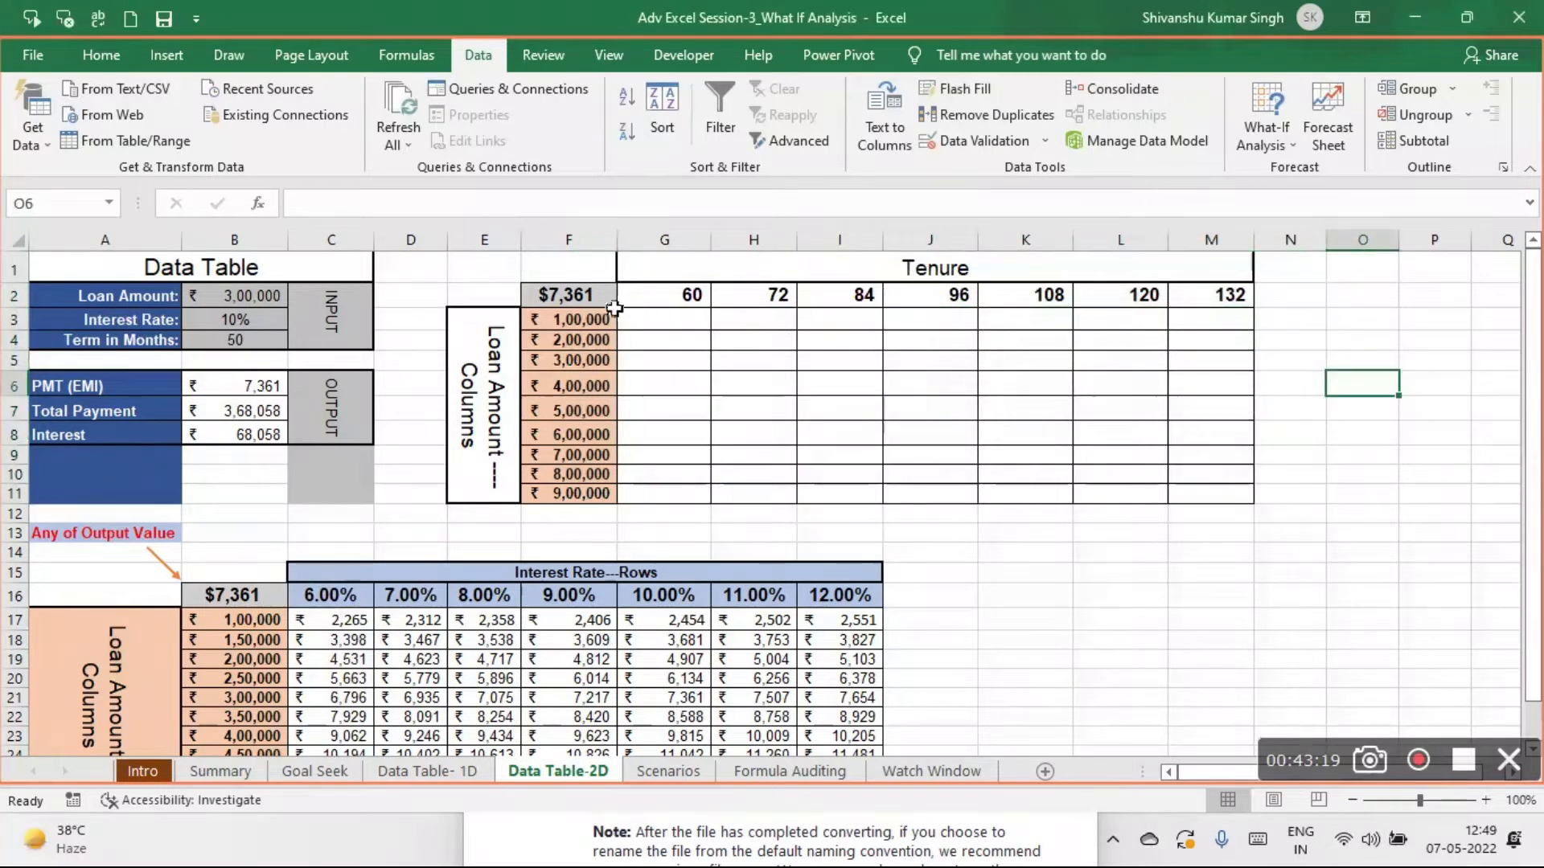
- Build the What-If data table for F2:M11 again, using Term in Months $B$4 as row input and Loan Amount $B$2 as column input
{"action": "left_click", "coordinate": [569, 295]}
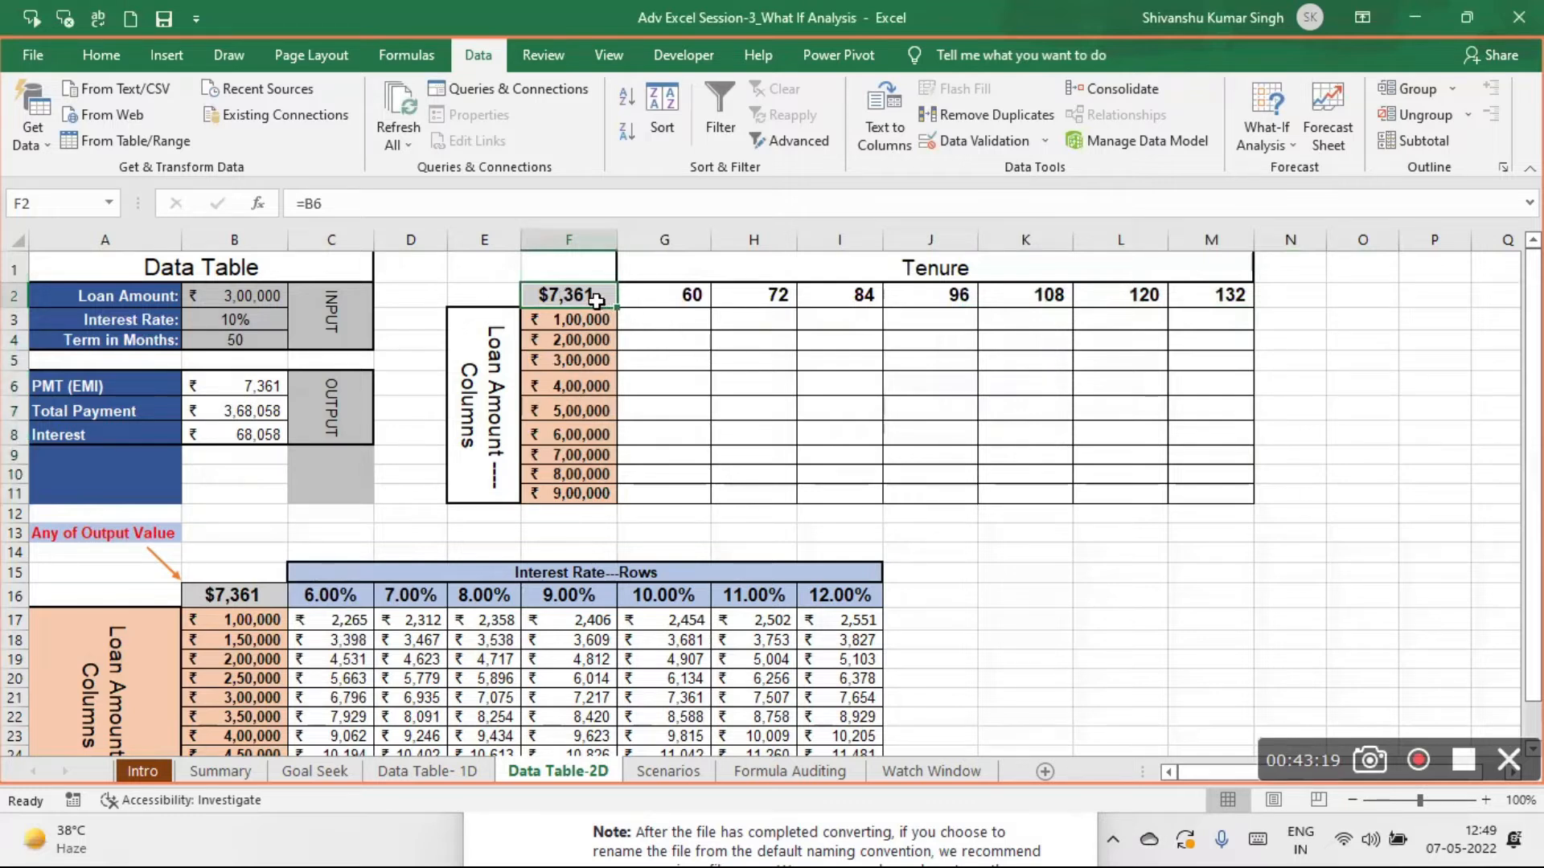
{"action": "key", "text": "ctrl+shift+Right"}
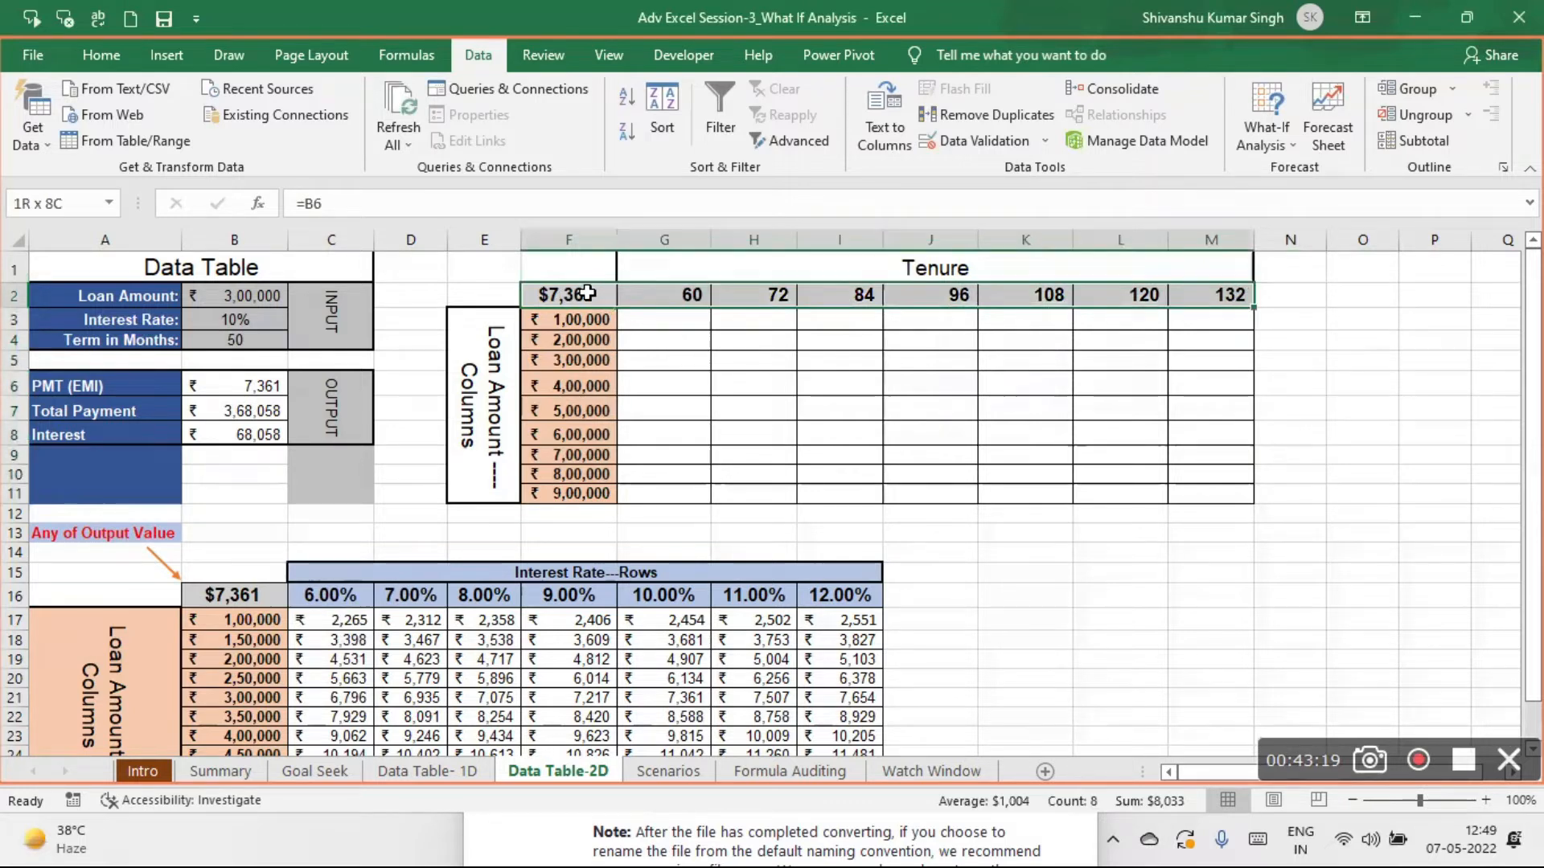
{"action": "key", "text": "ctrl+shift+Down"}
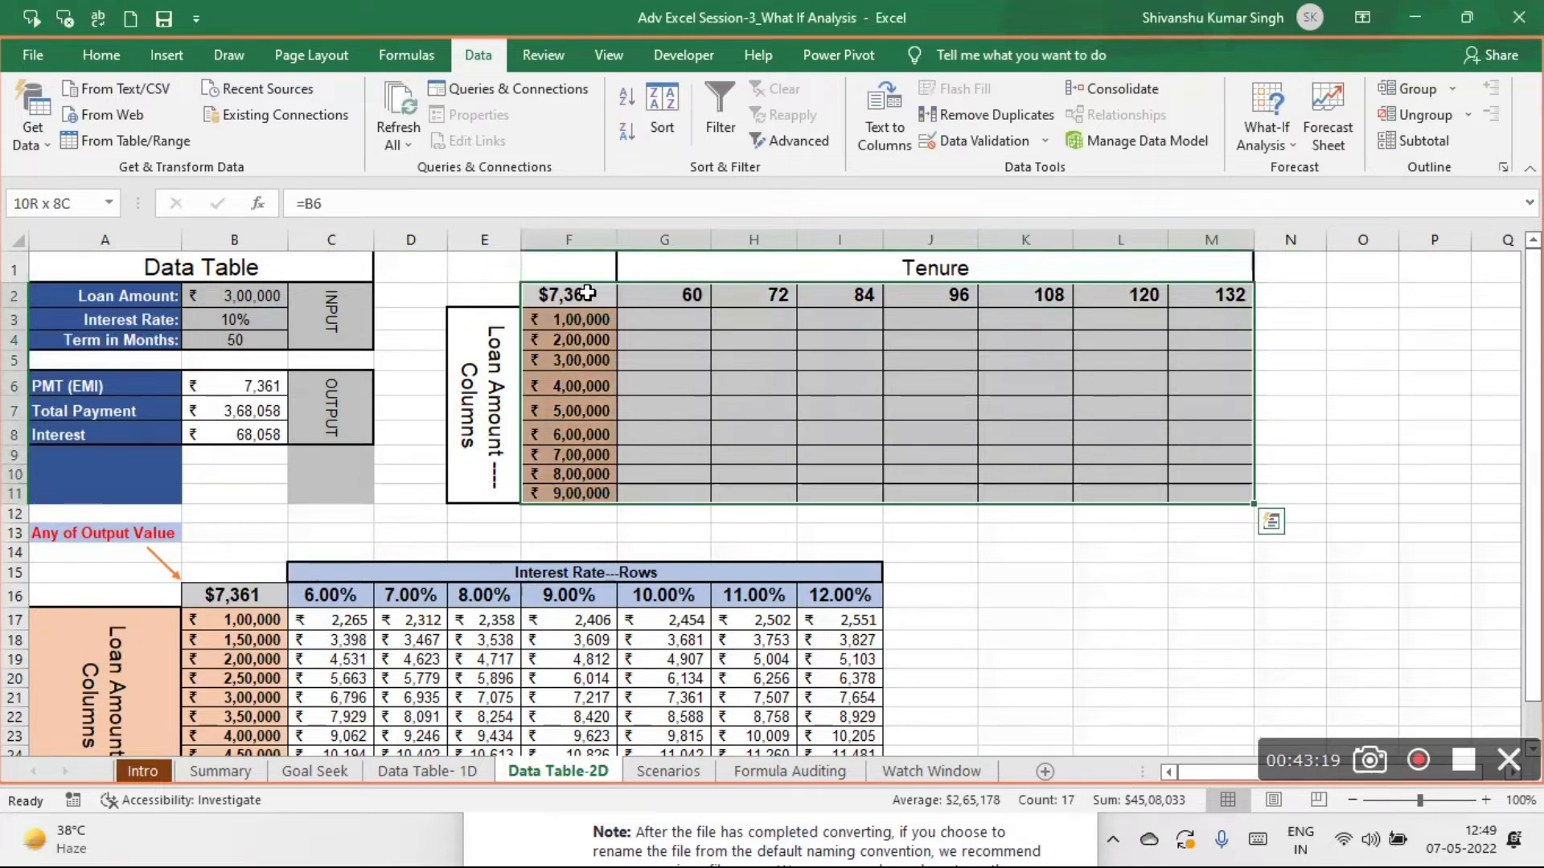
{"action": "left_click", "coordinate": [1284, 138]}
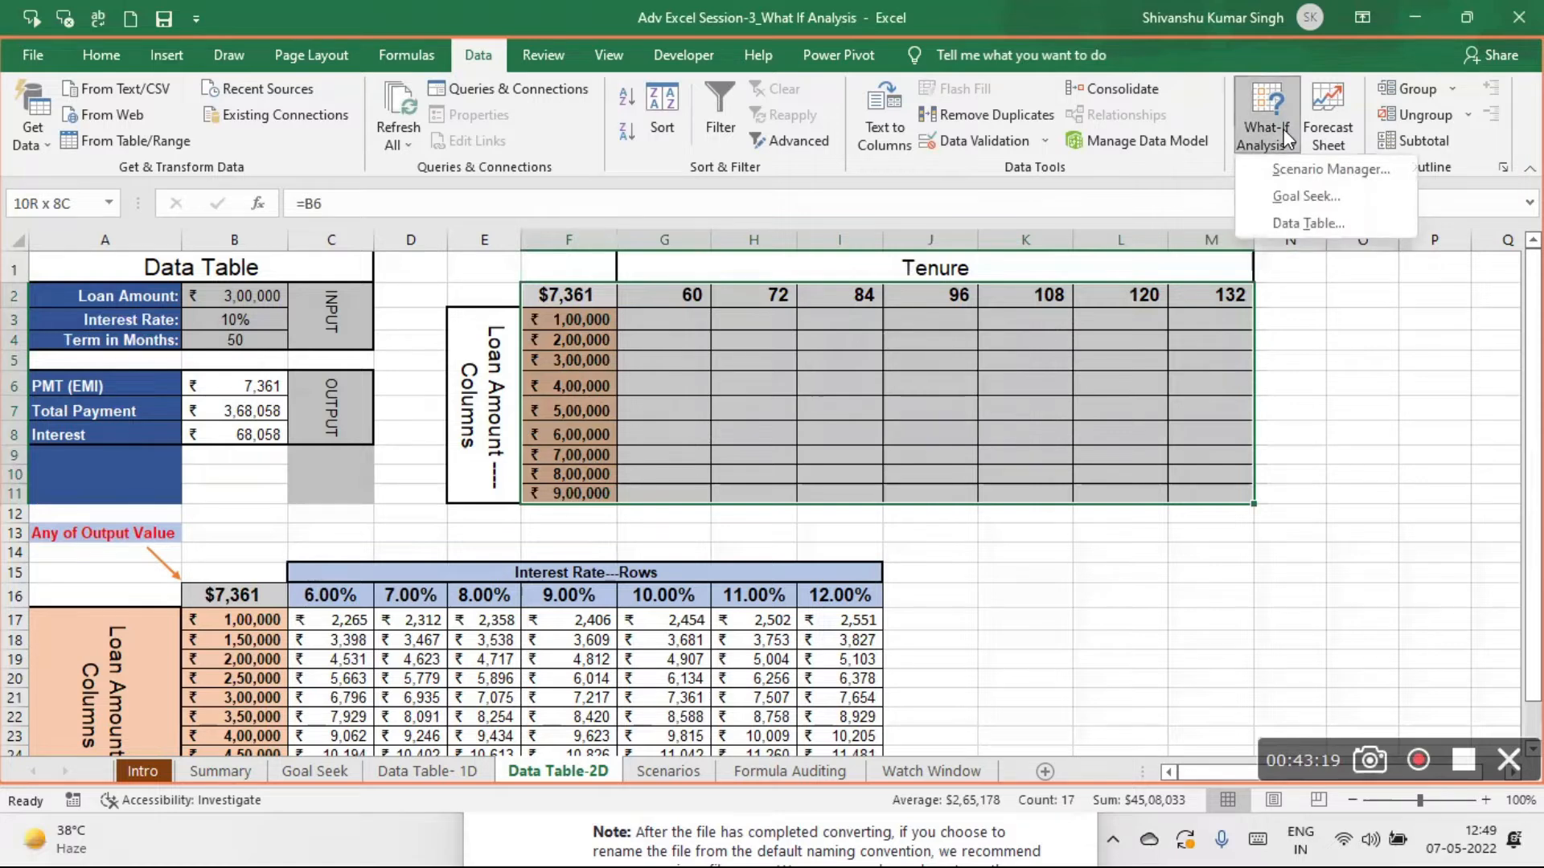
{"action": "left_click", "coordinate": [1310, 221]}
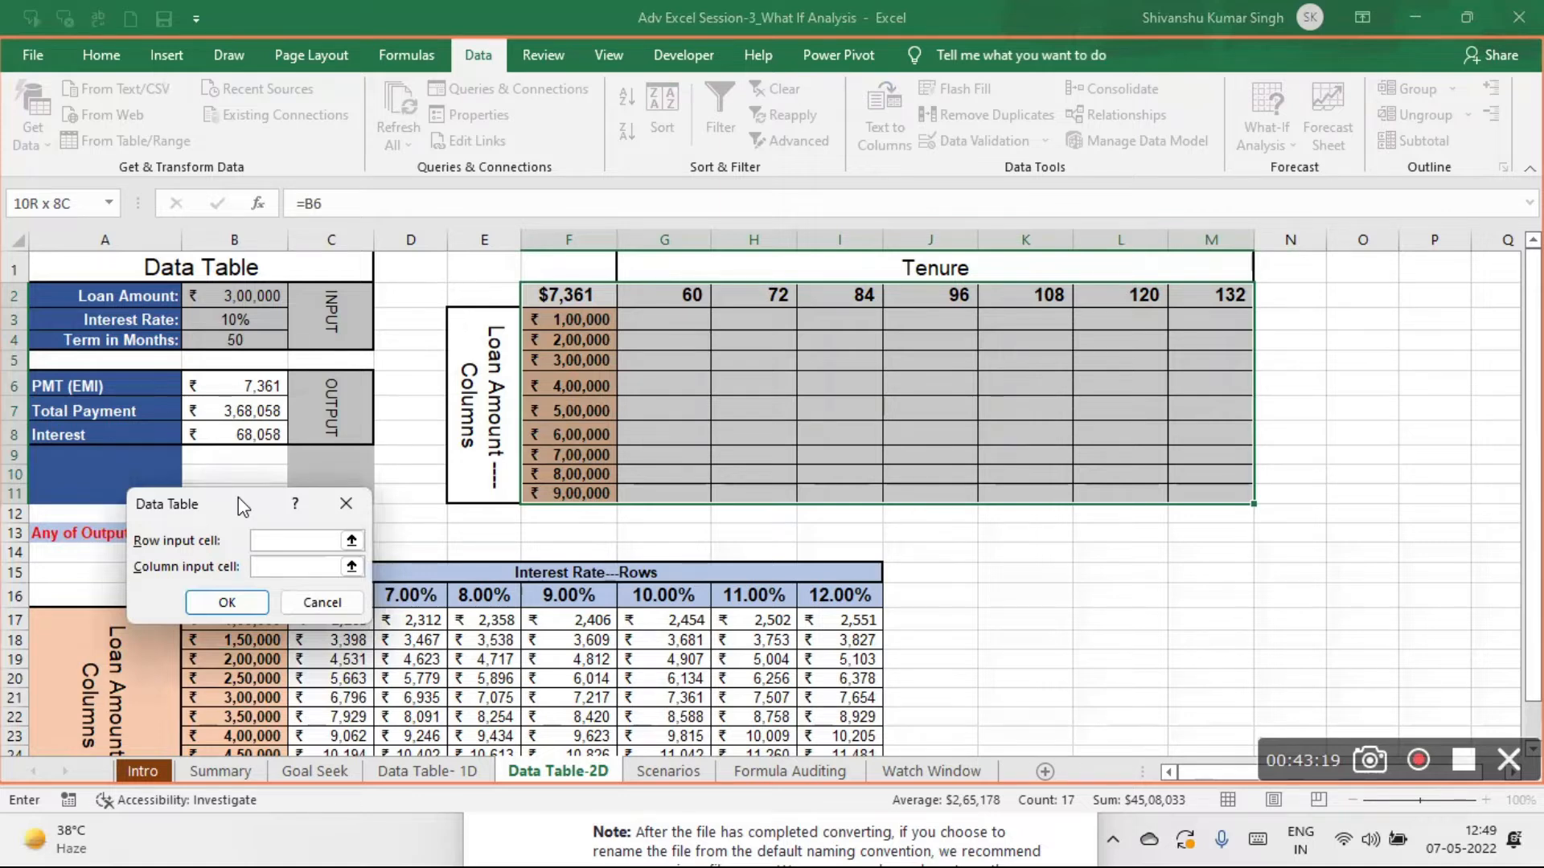
{"action": "left_click_drag", "start_coordinate": [238, 497], "coordinate": [403, 101]}
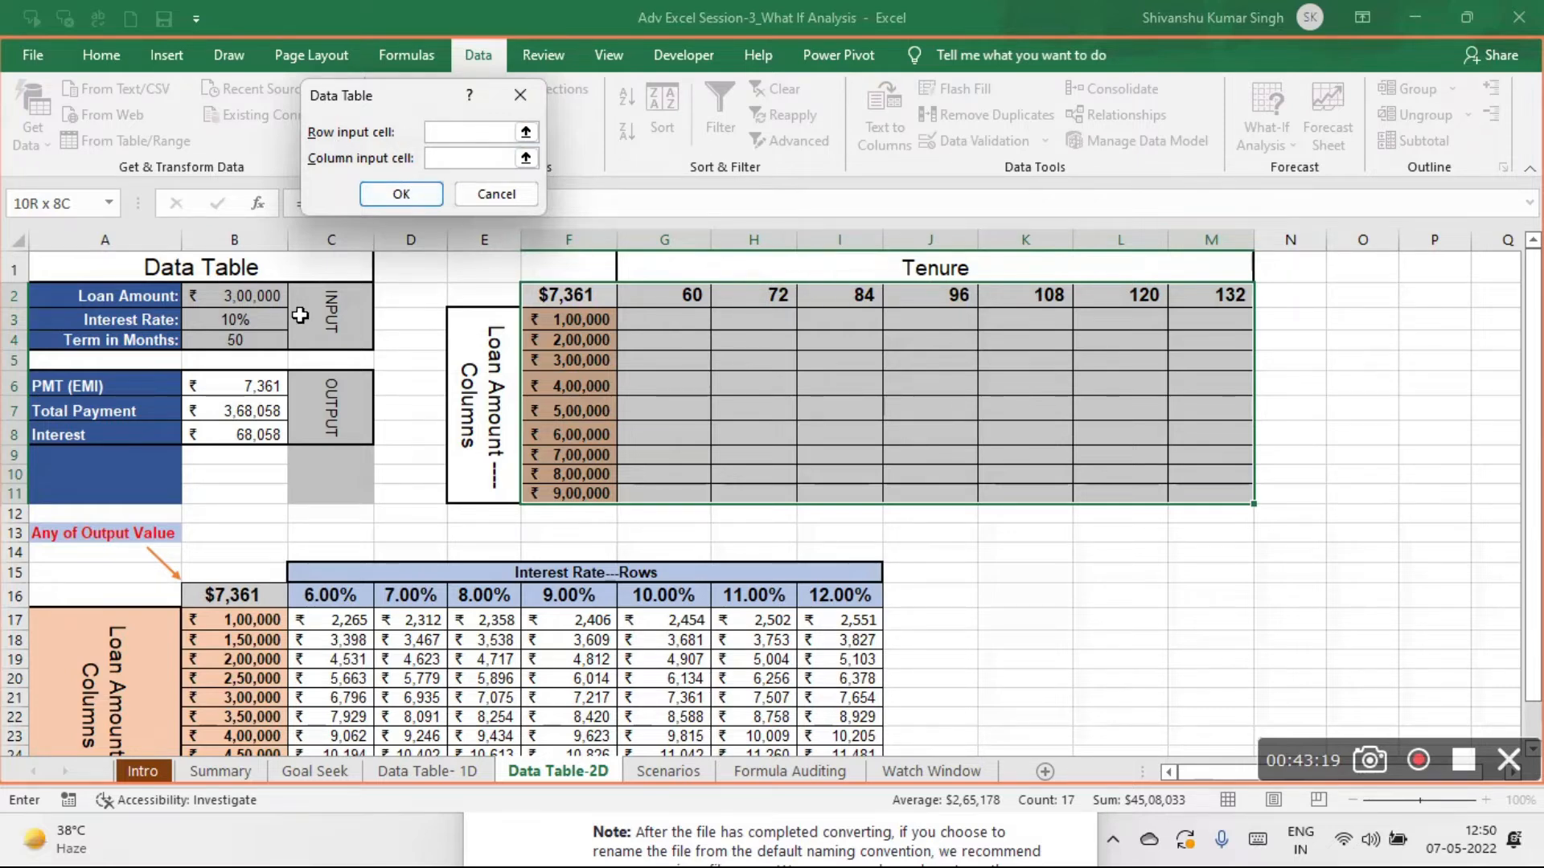
{"action": "left_click", "coordinate": [235, 340]}
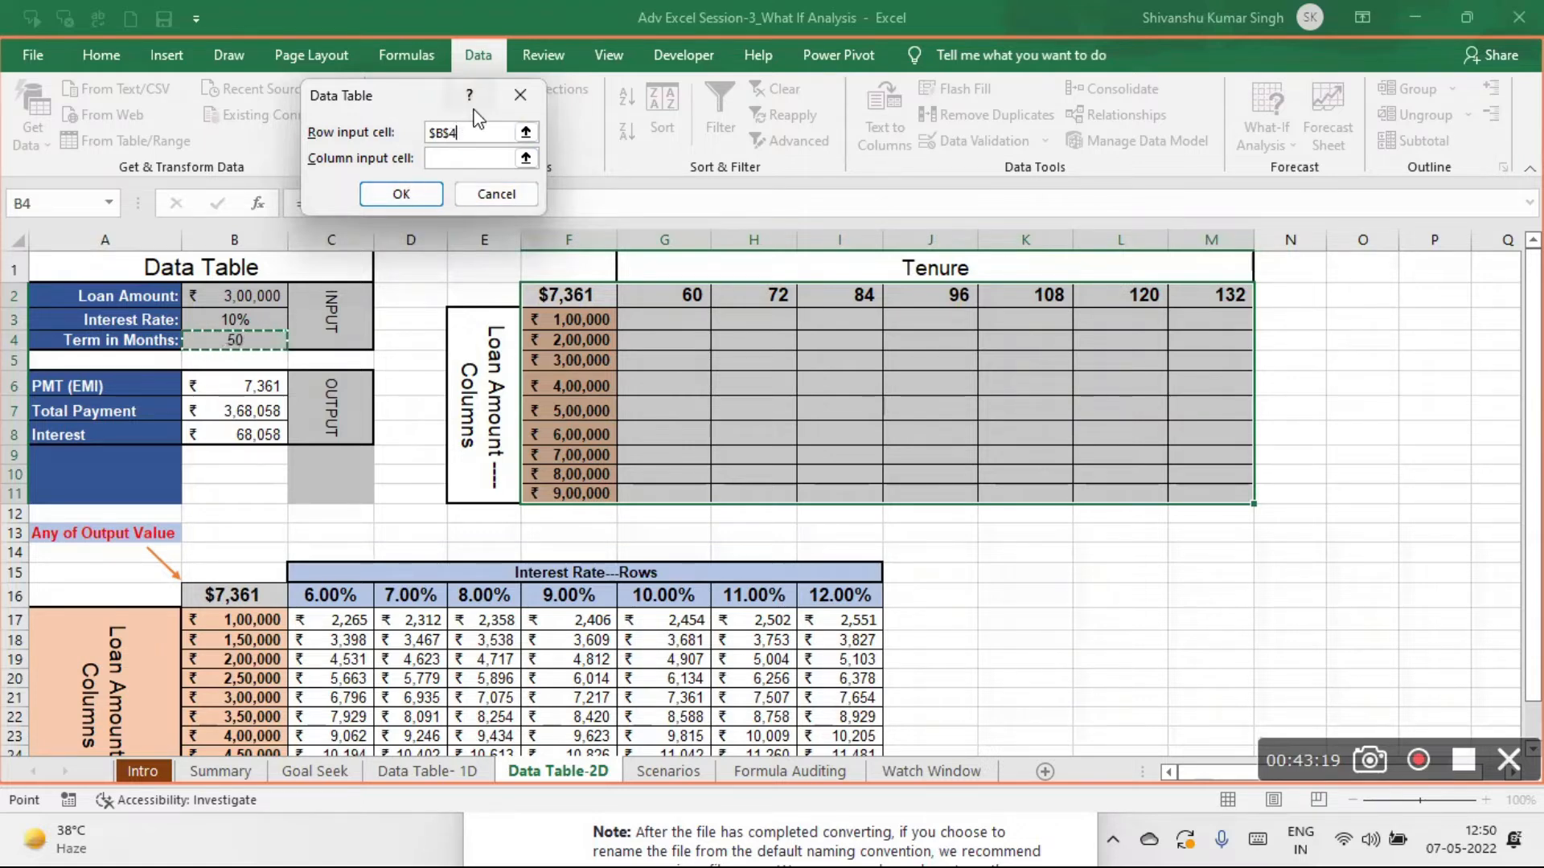
{"action": "left_click", "coordinate": [432, 157]}
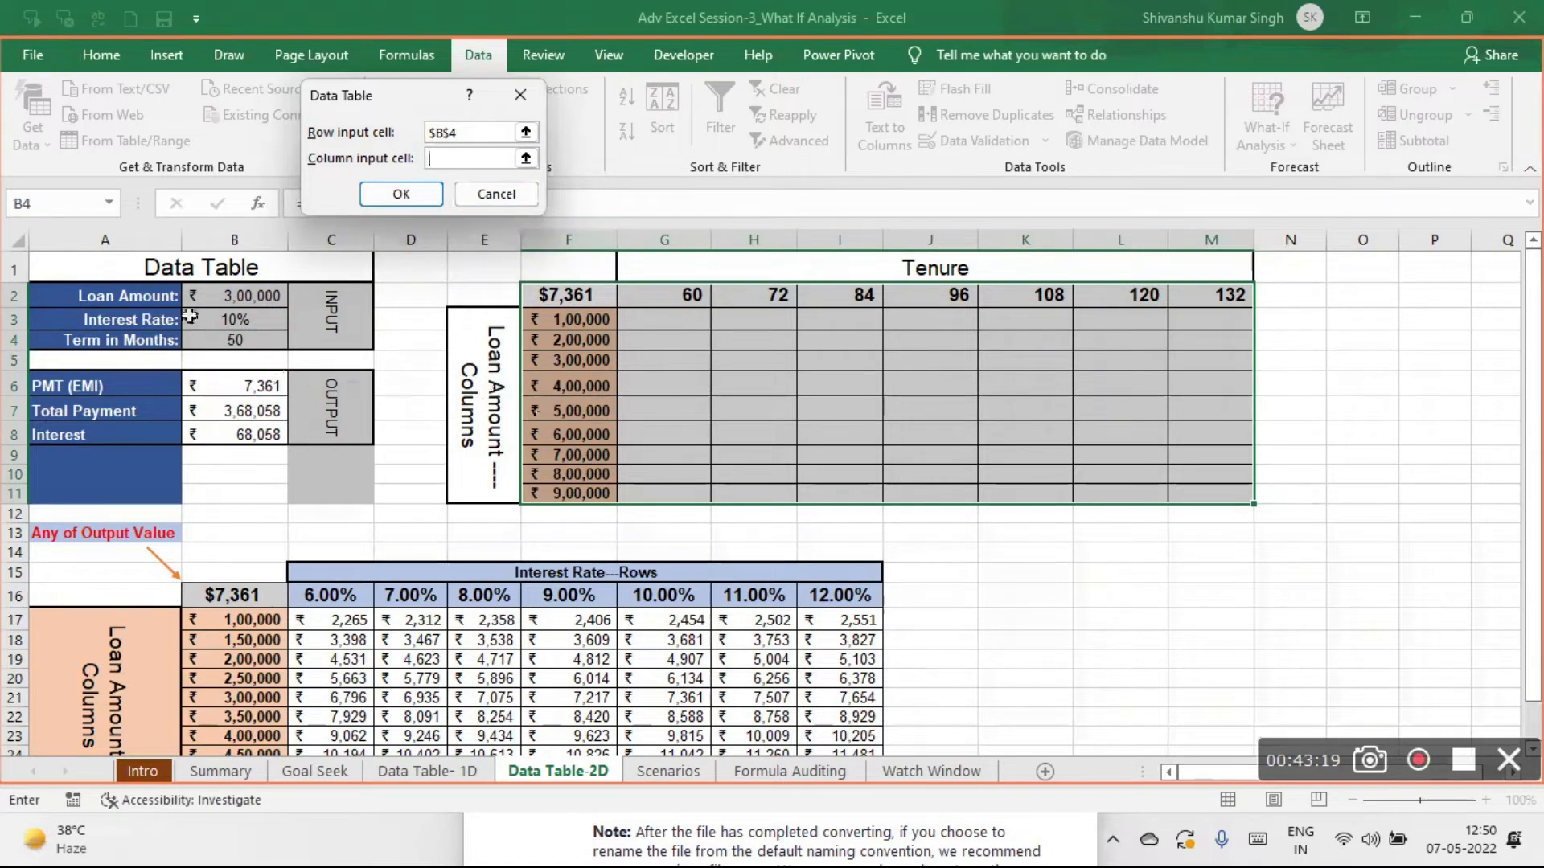
{"action": "left_click", "coordinate": [255, 301]}
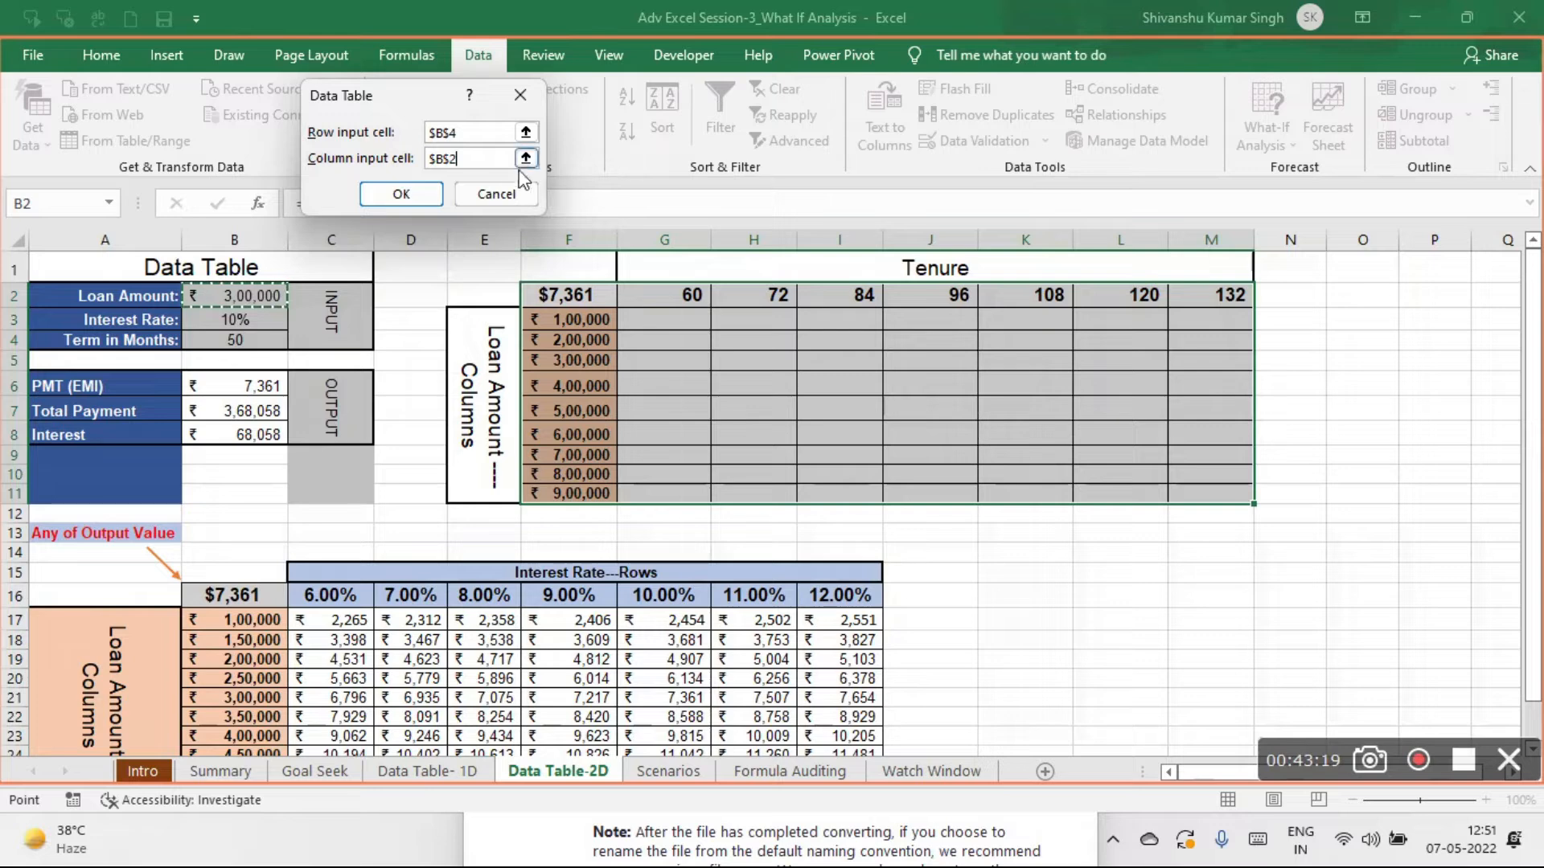
{"action": "left_click", "coordinate": [427, 196]}
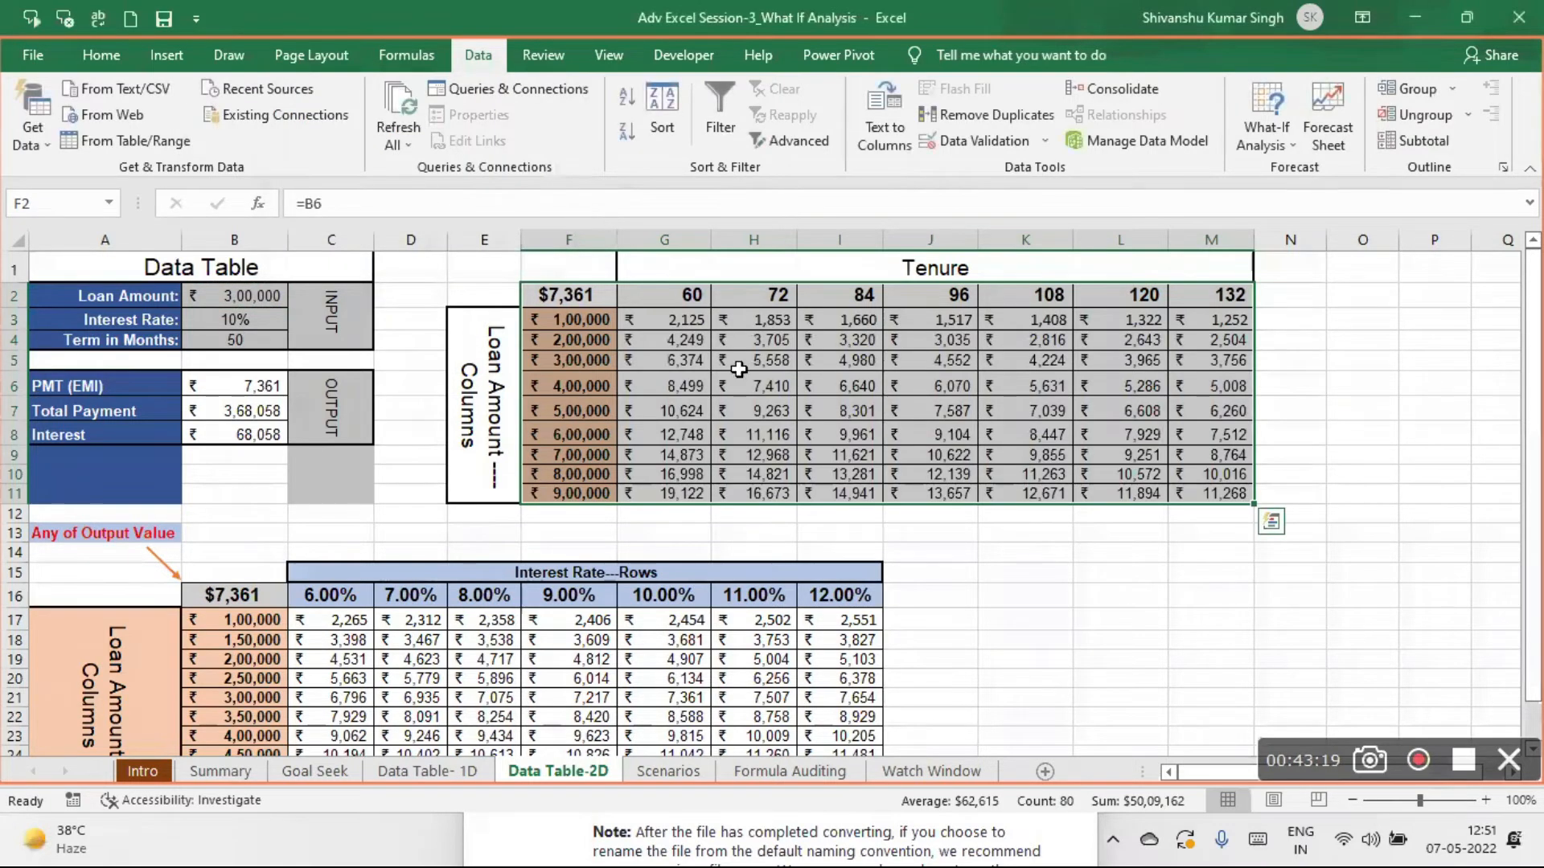
- Replace the formula in corner cell F2 with =B7 so the table calculates Total Payment
{"action": "left_click", "coordinate": [585, 291]}
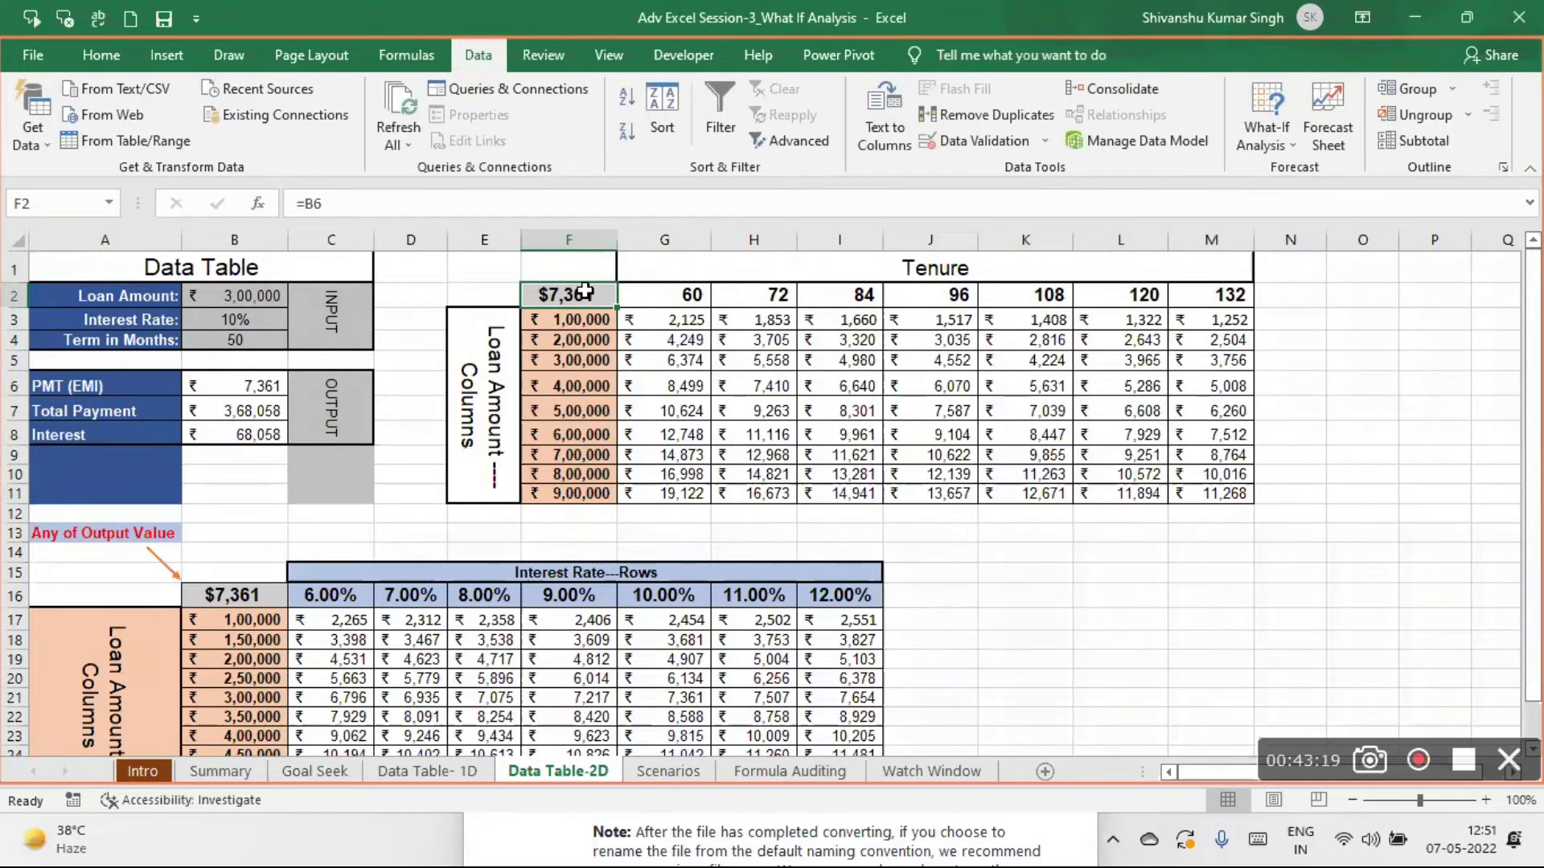
{"action": "key", "text": "Delete"}
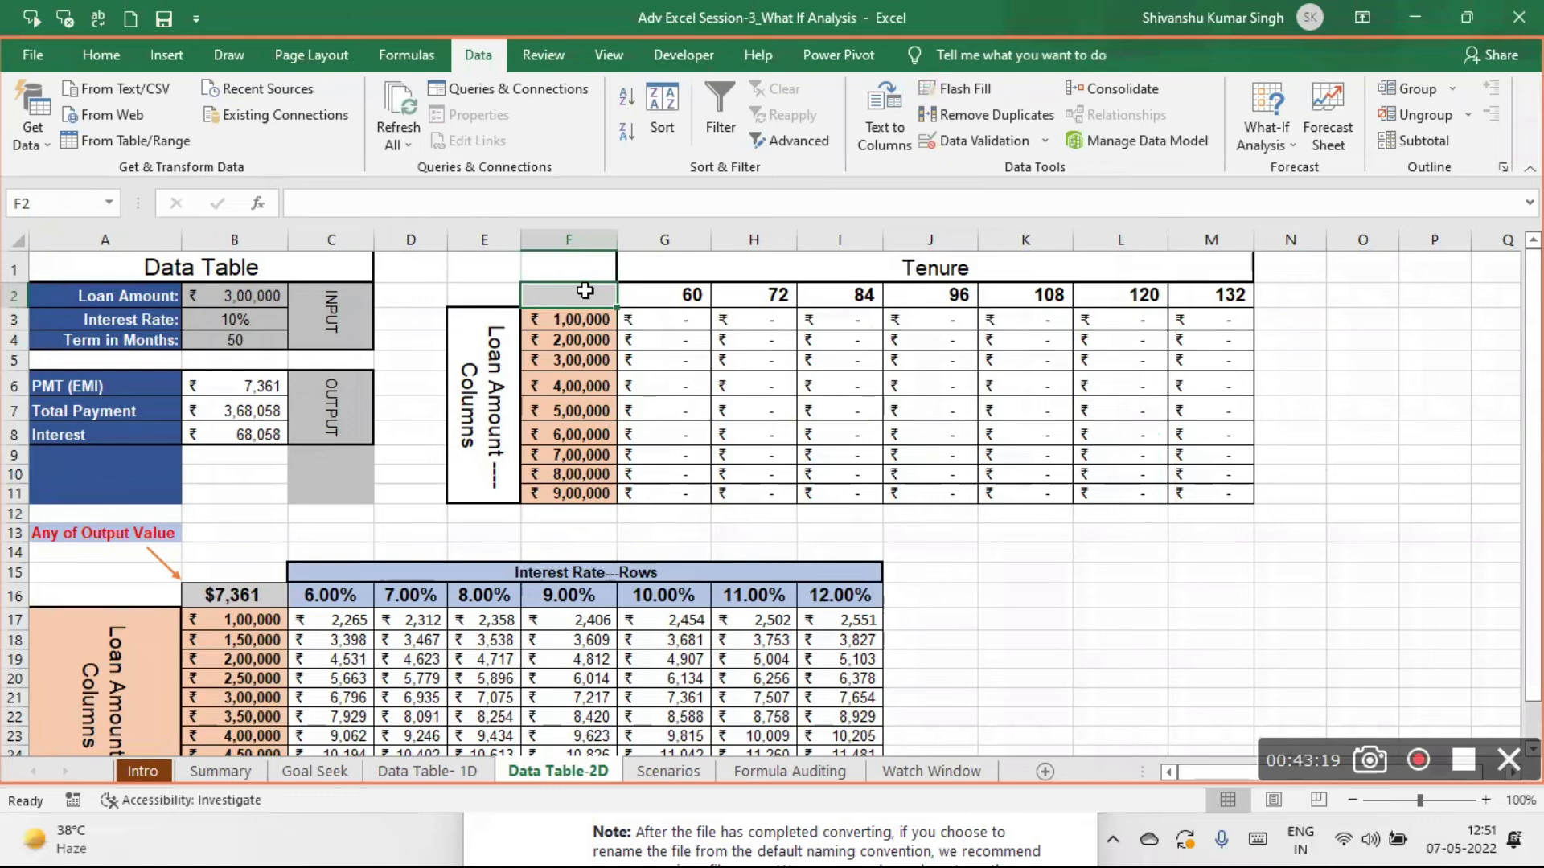
{"action": "type", "text": "="}
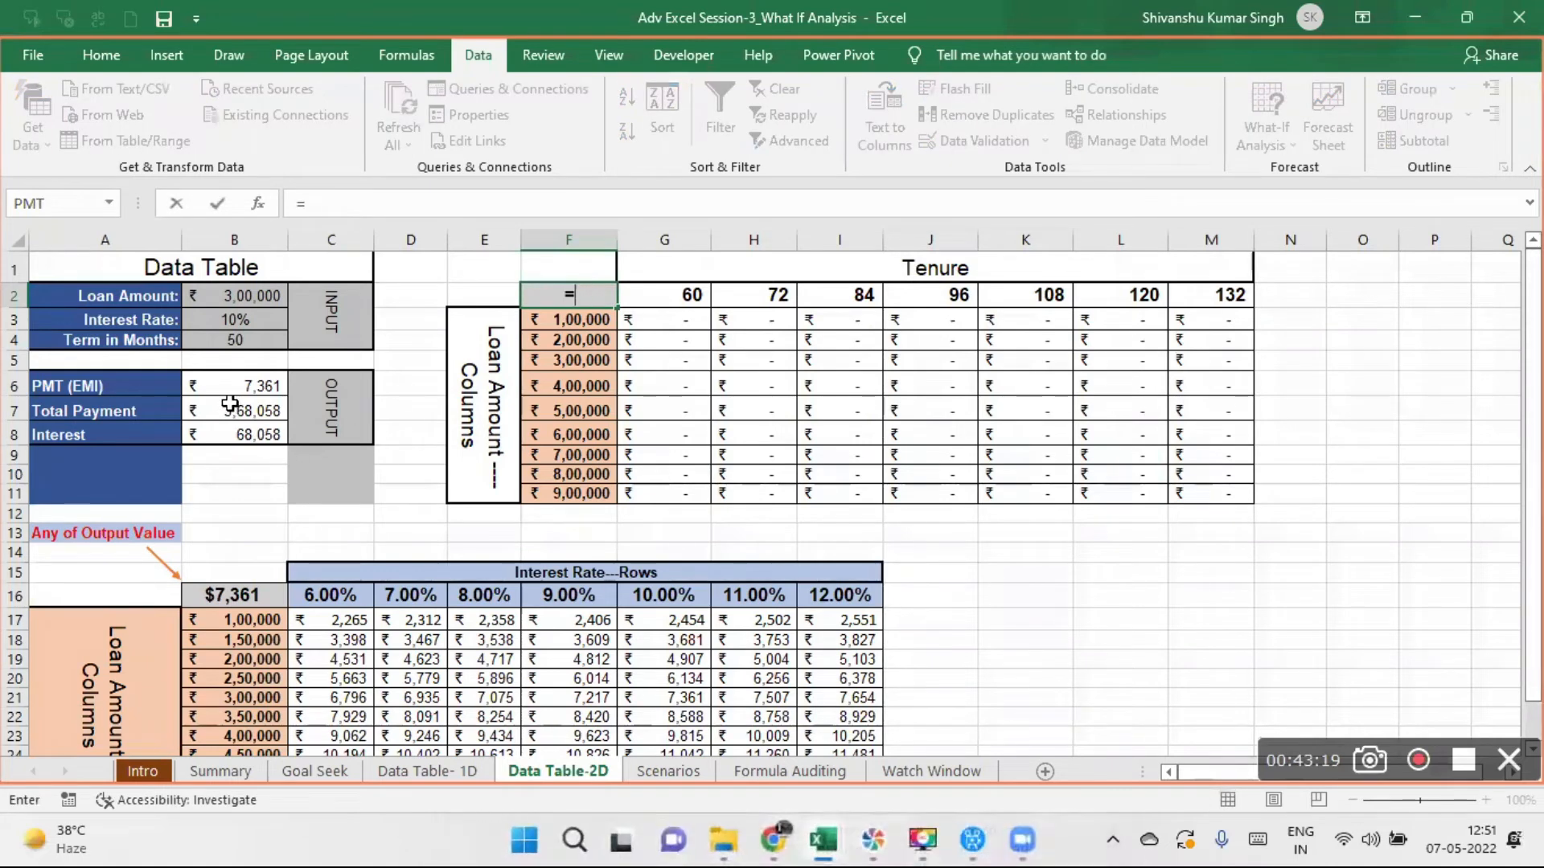
{"action": "left_click", "coordinate": [219, 408]}
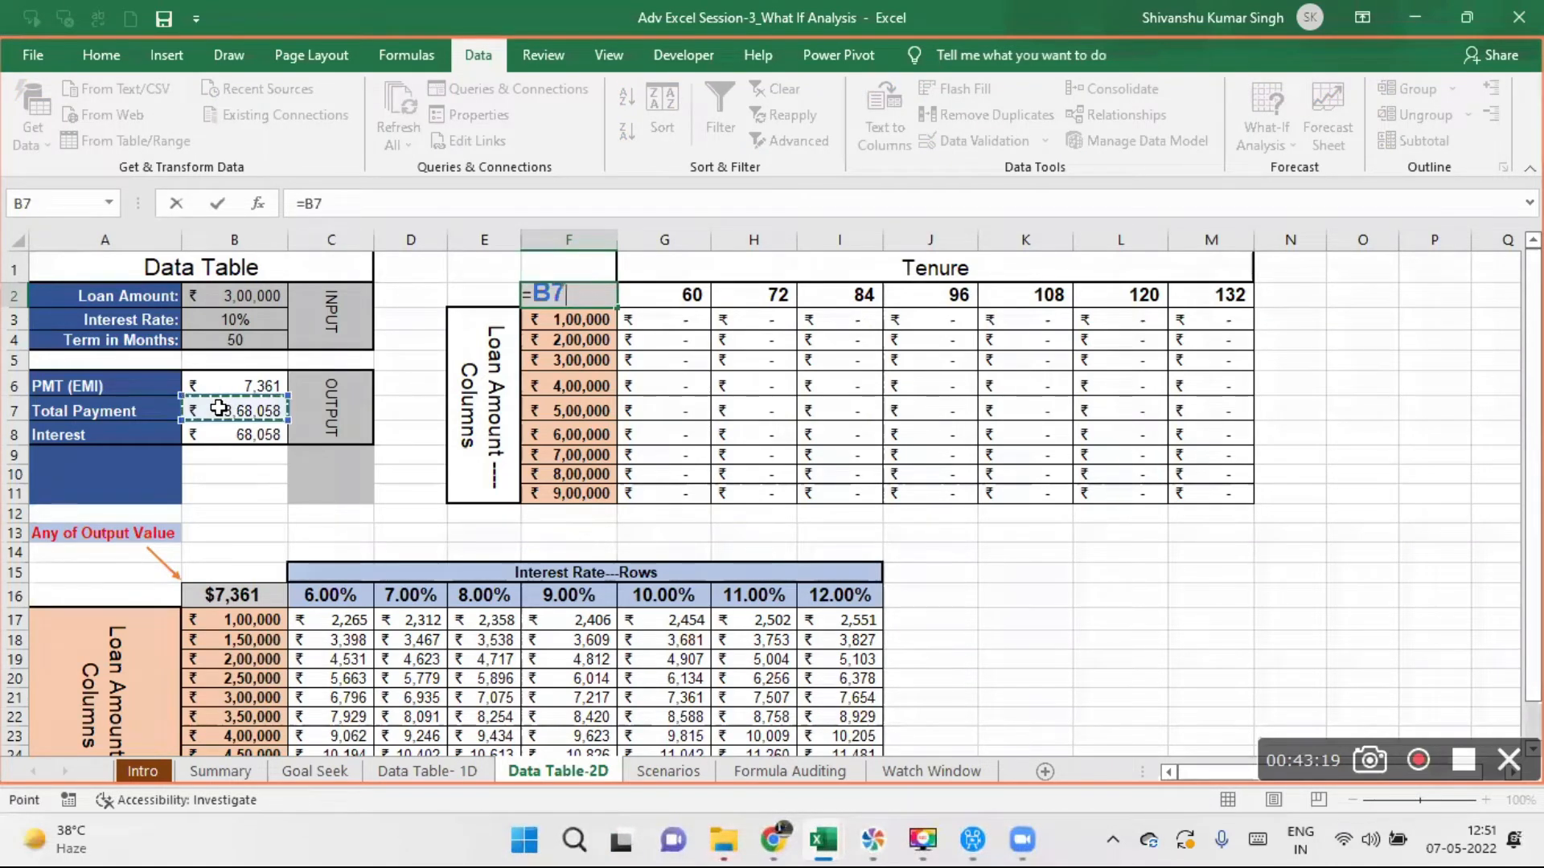
{"action": "key", "text": "Return"}
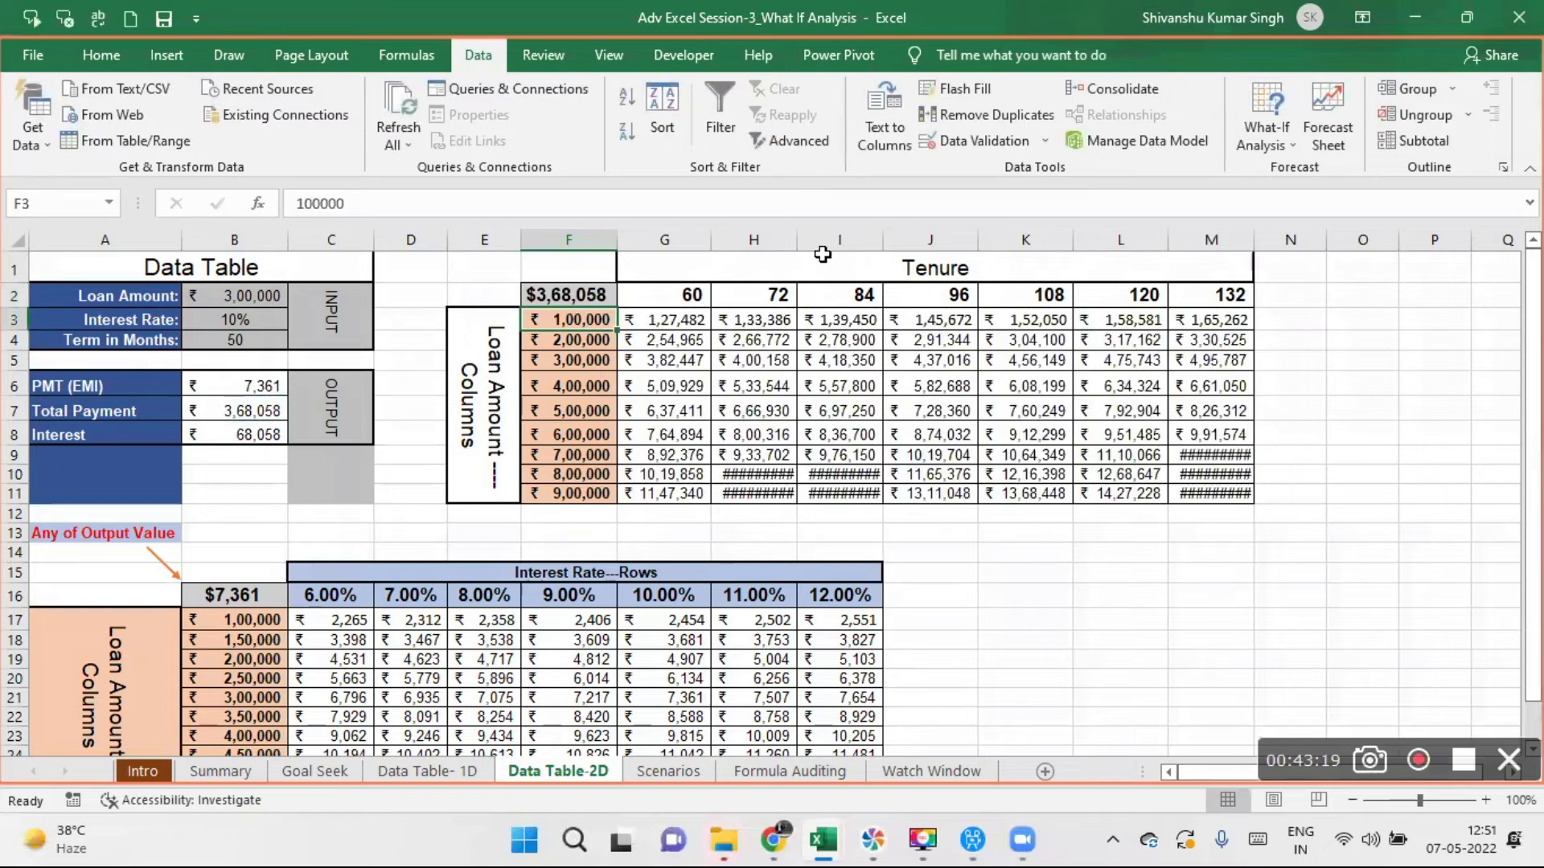
- AutoFit the widths of columns H, I and M to their contents
{"action": "double_click", "coordinate": [796, 239]}
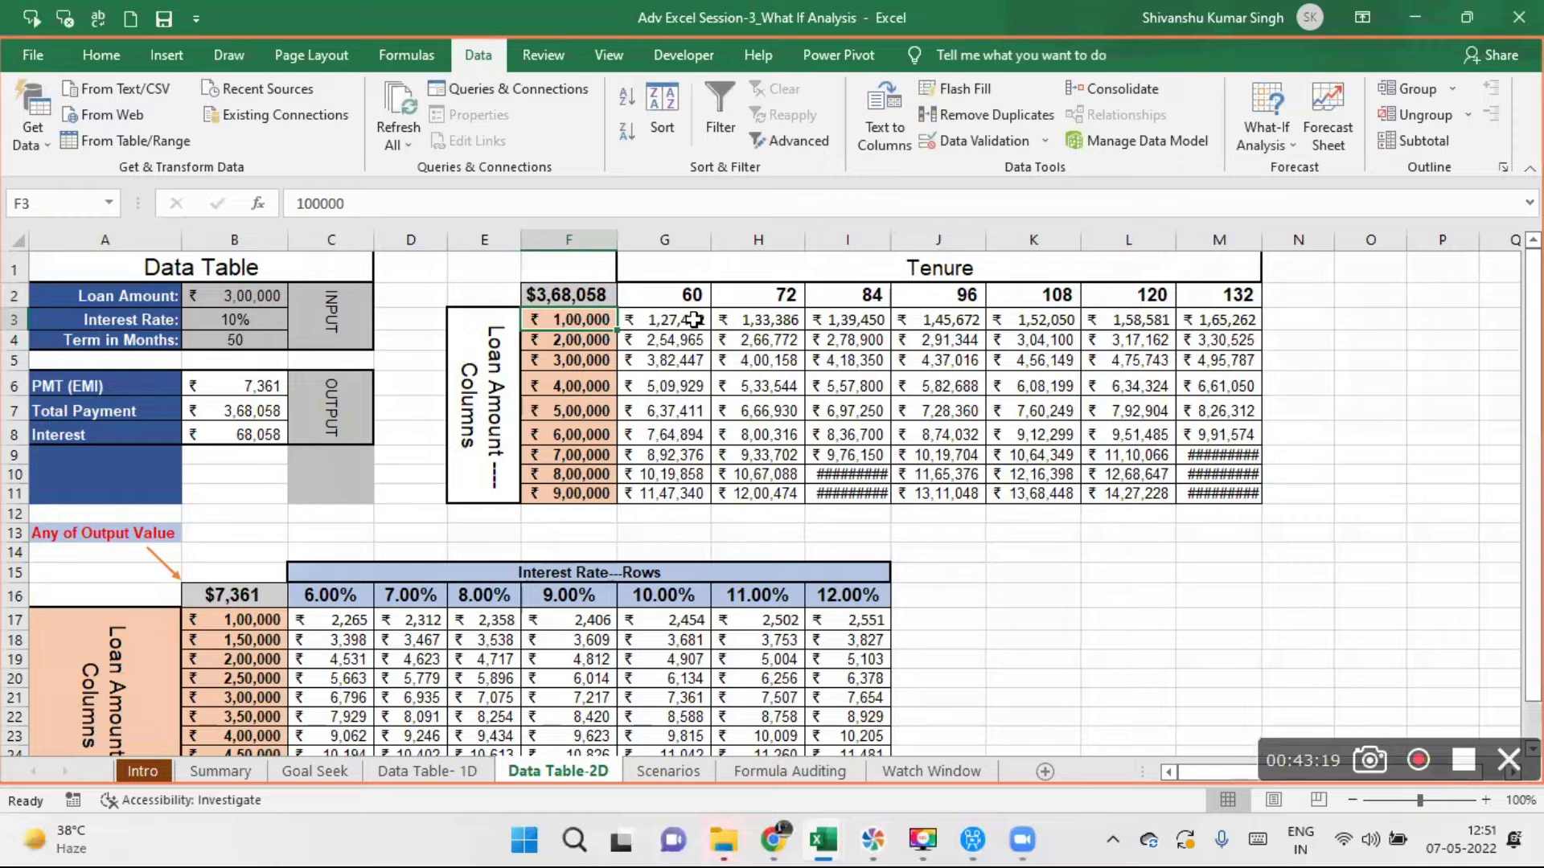
{"action": "double_click", "coordinate": [890, 240]}
{"action": "double_click", "coordinate": [1268, 239]}
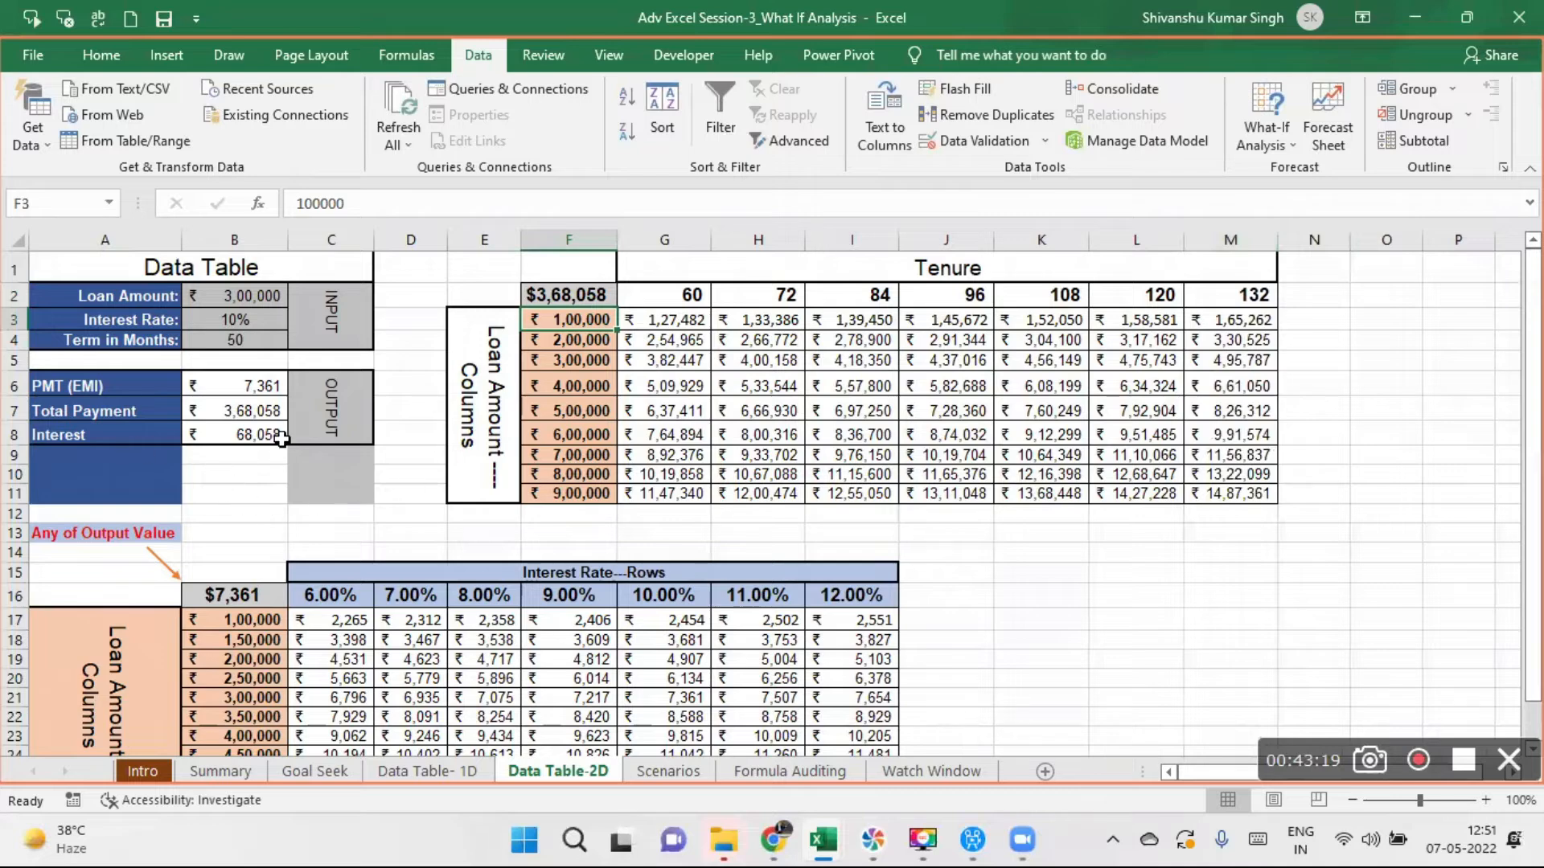
- Replace the formula in corner cell F2 with =B8 so the tenure data table calculates Interest
{"action": "left_click", "coordinate": [578, 298]}
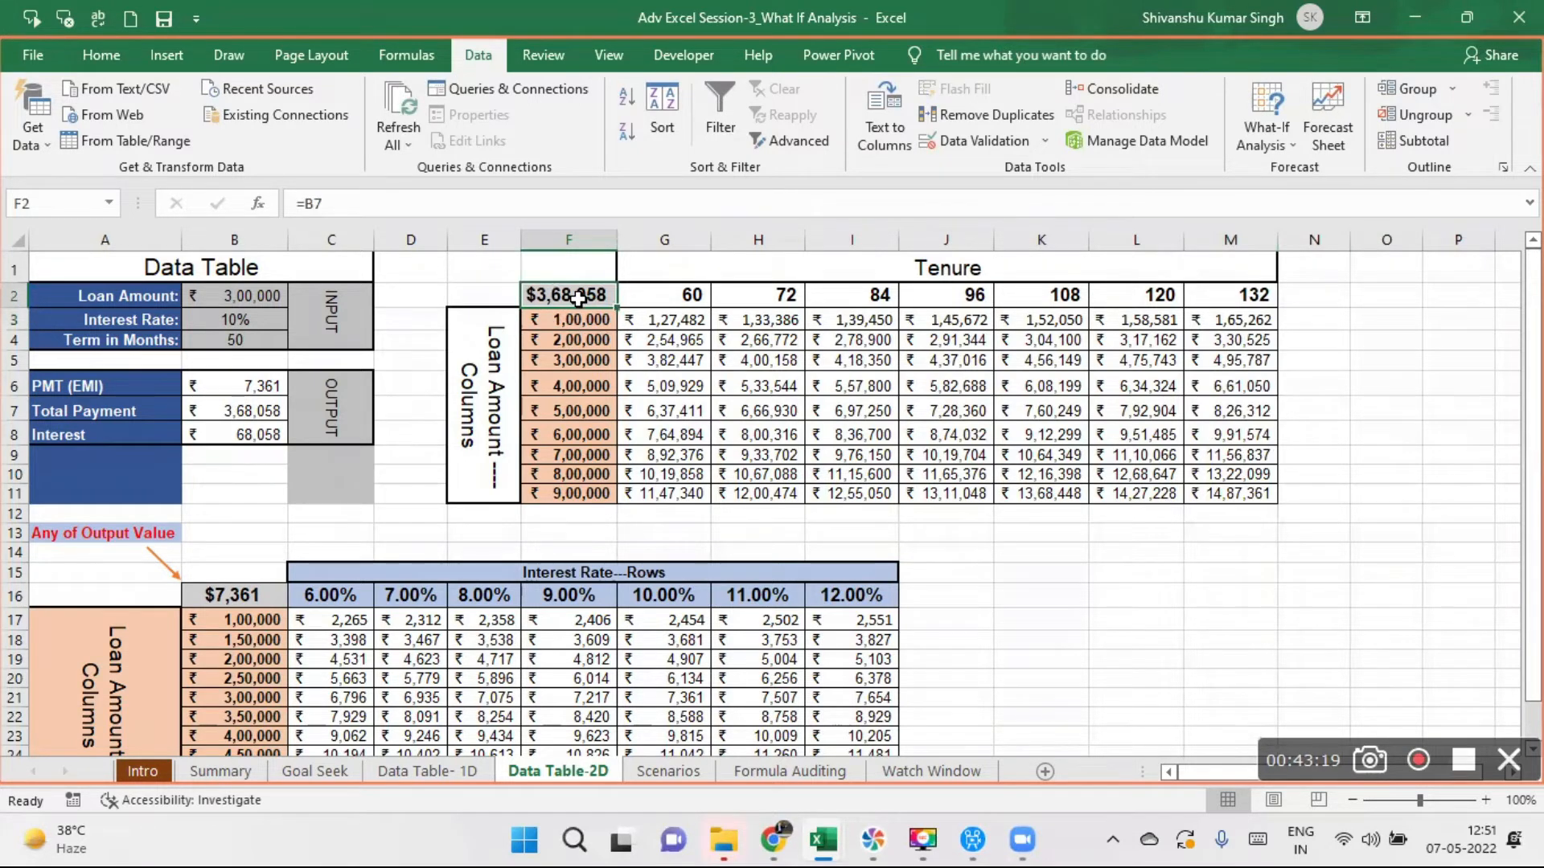
{"action": "type", "text": "="}
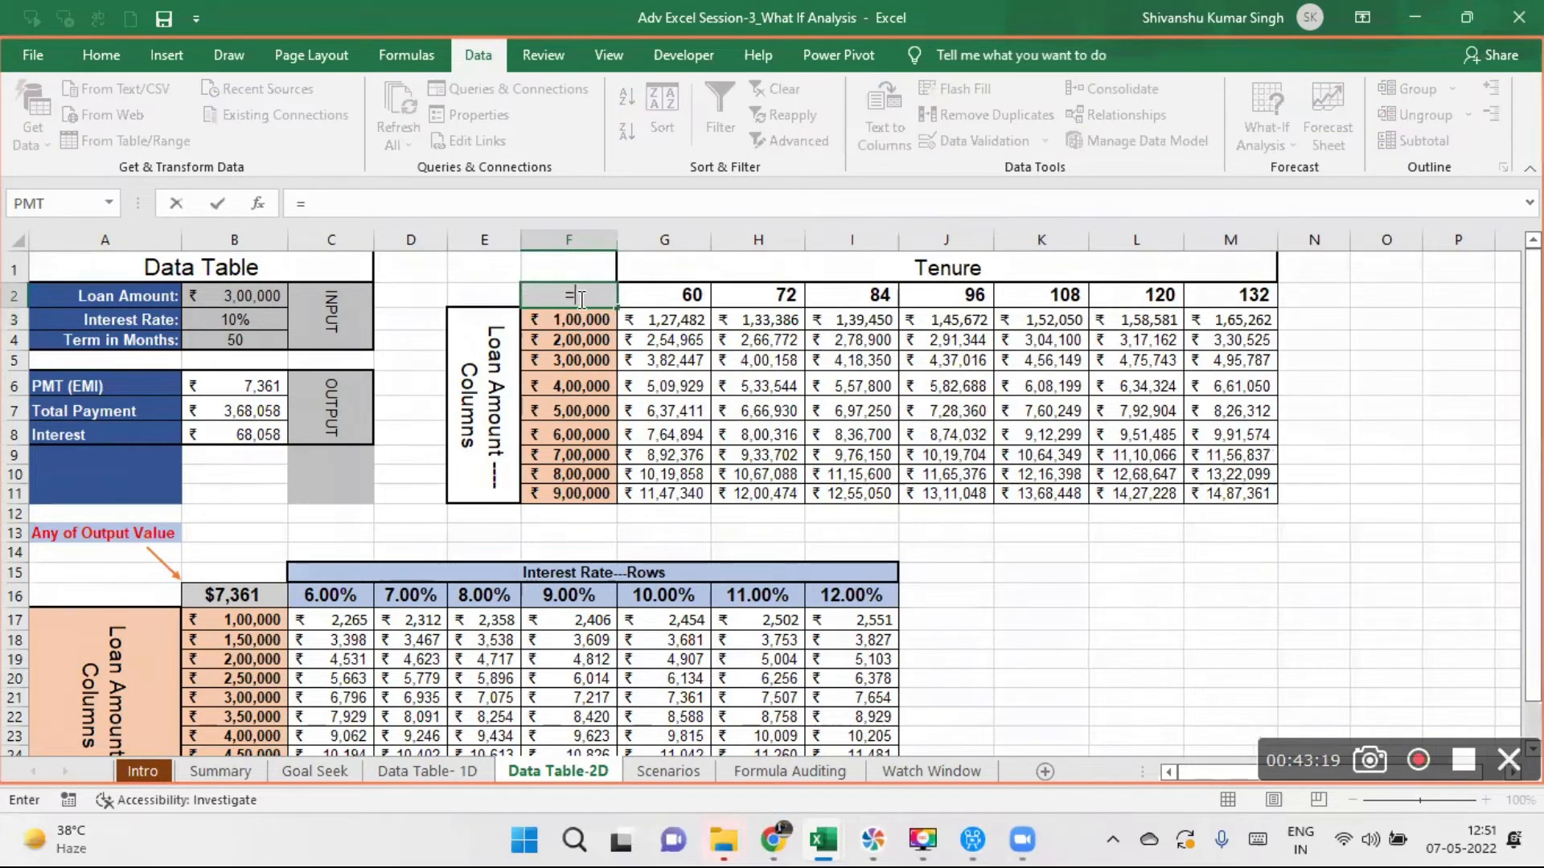
{"action": "left_click", "coordinate": [197, 436]}
{"action": "key", "text": "Return"}
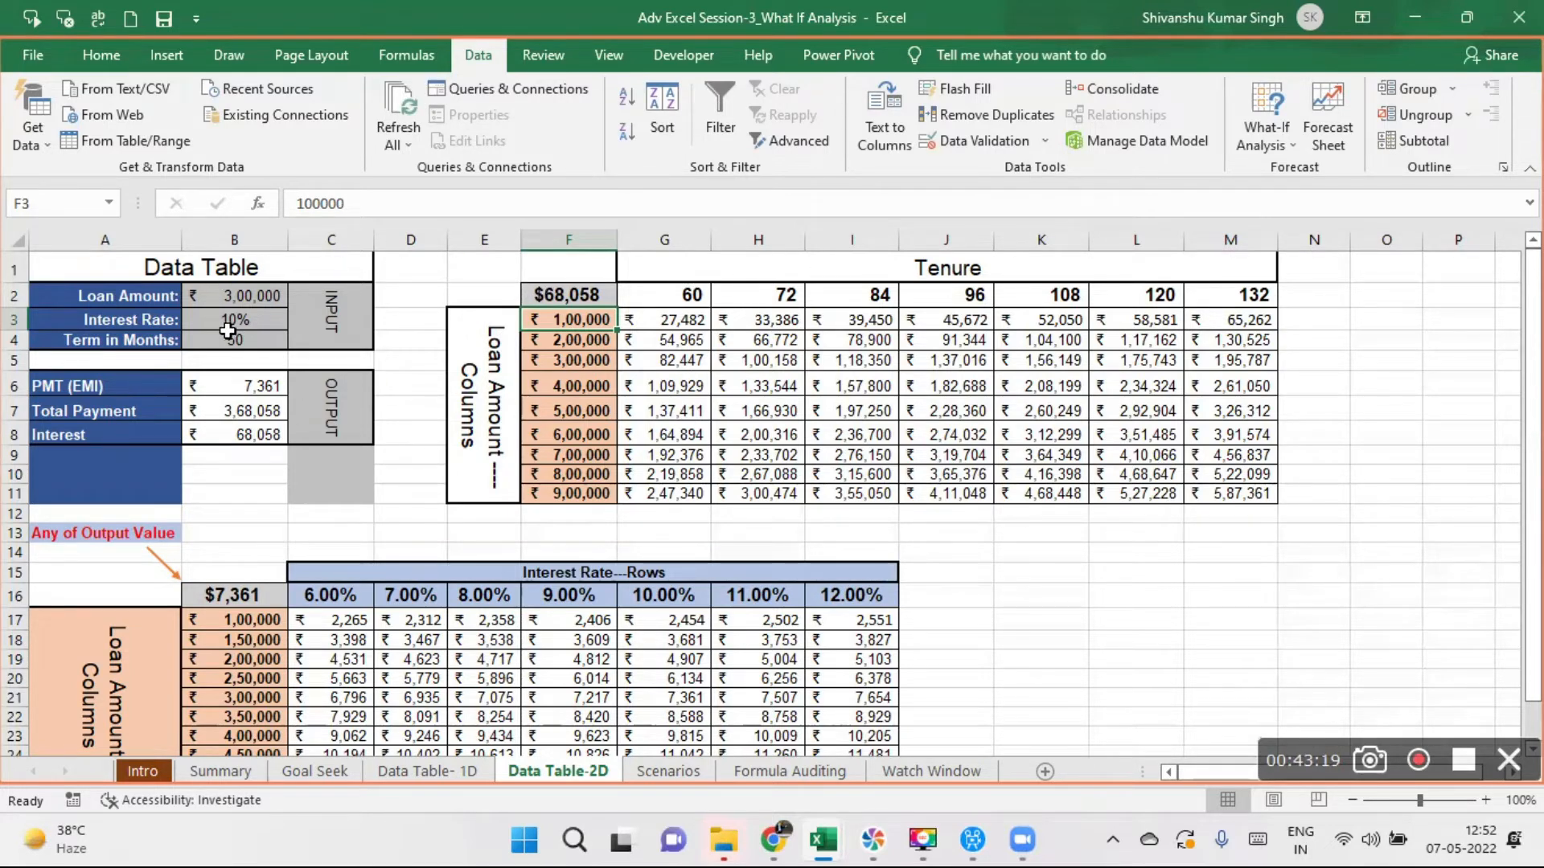
{"action": "left_click", "coordinate": [701, 322]}
{"action": "left_click_drag", "start_coordinate": [701, 322], "coordinate": [1221, 490]}
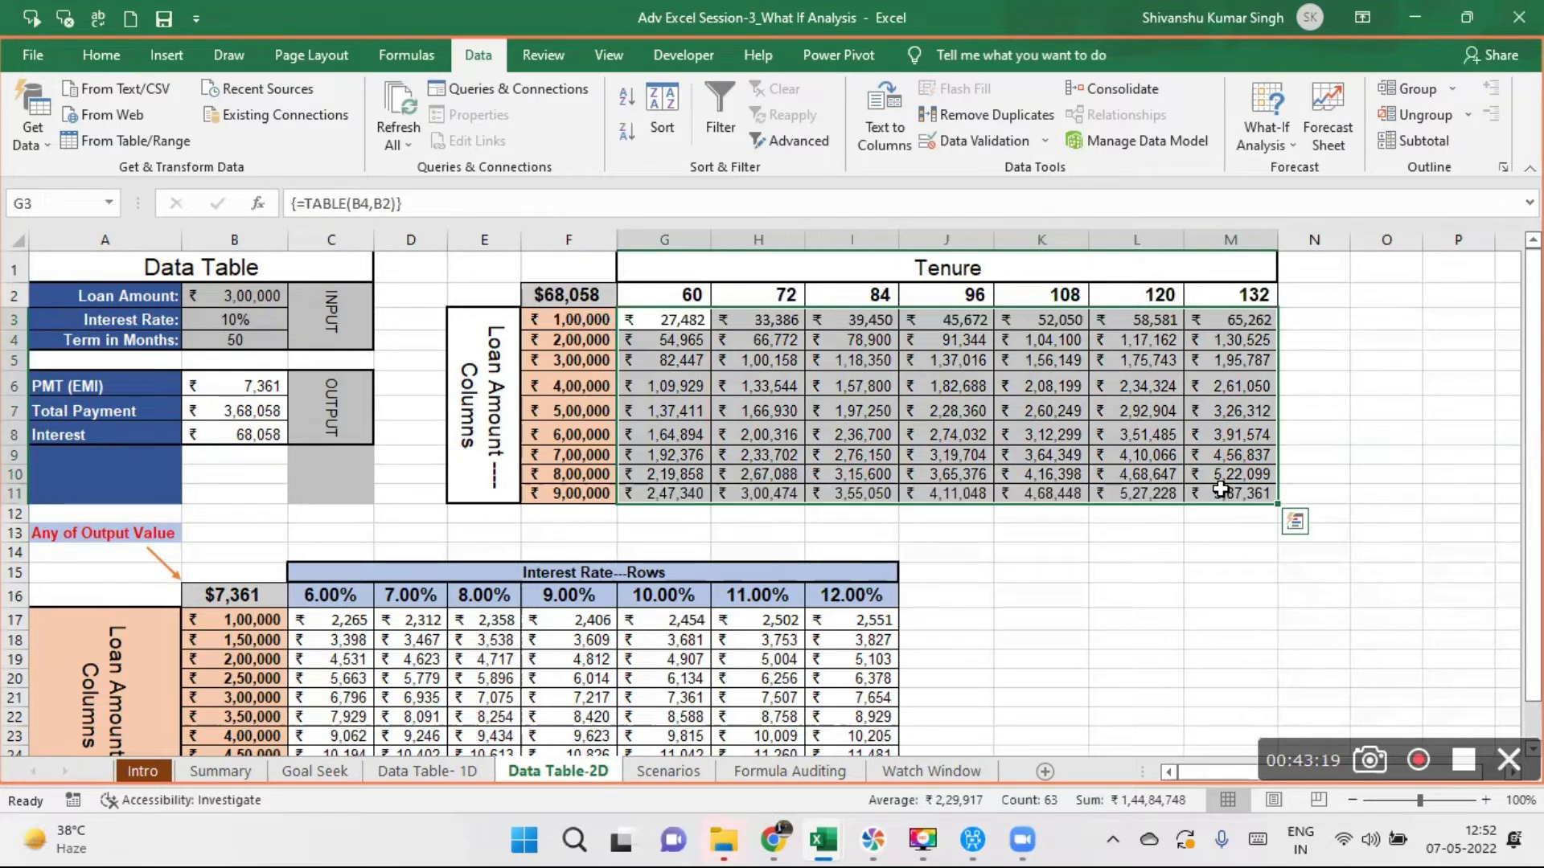
- Clear the calculated results in C17:I26 of the interest rate data table, keeping its headers and corner formula
{"action": "left_click_drag", "start_coordinate": [1531, 346], "coordinate": [1532, 354]}
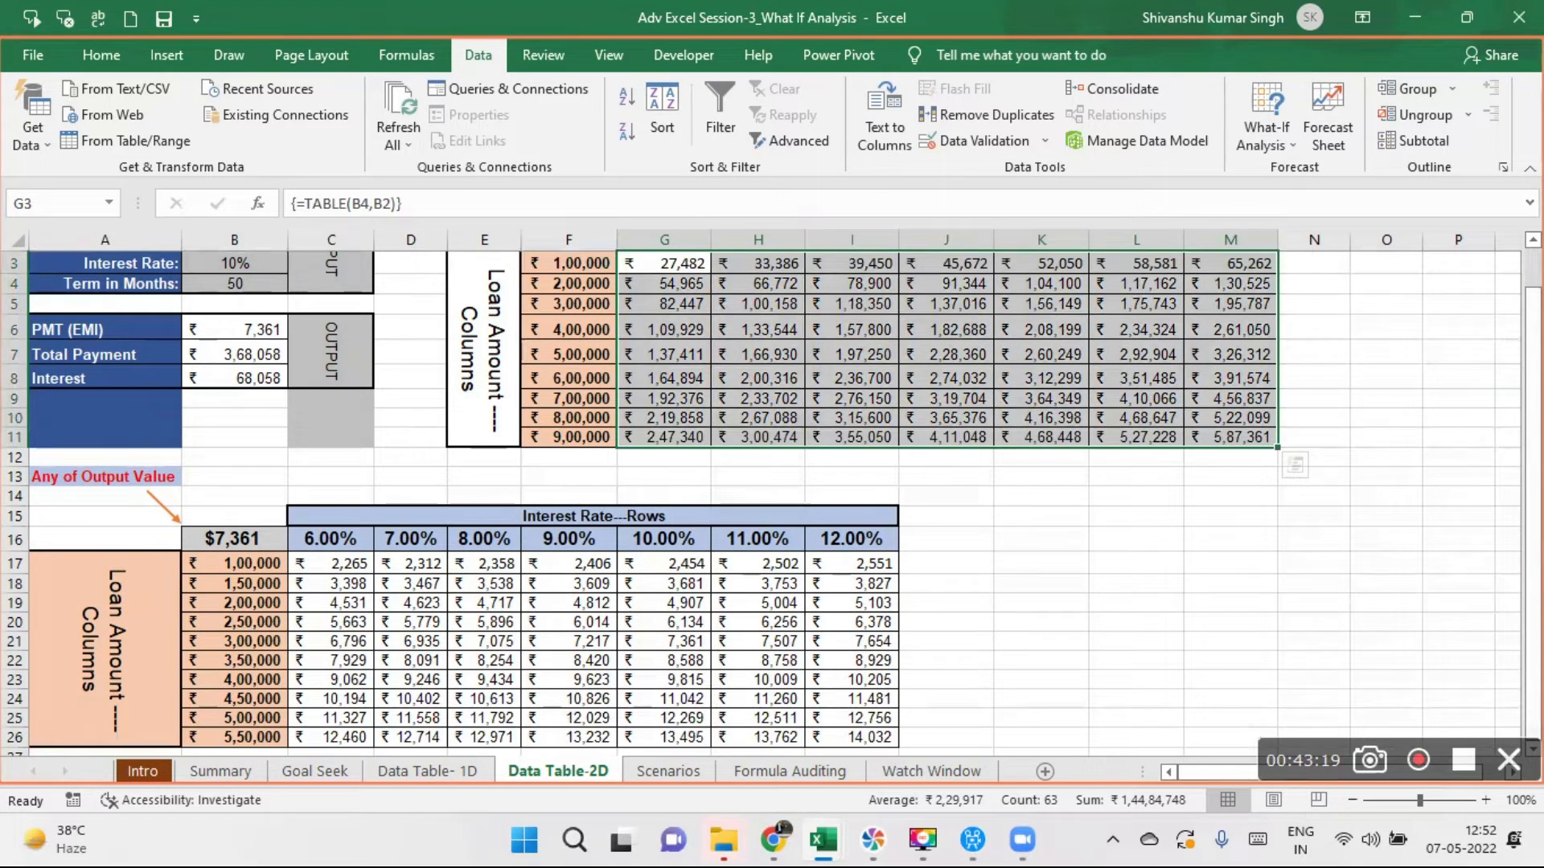
{"action": "left_click", "coordinate": [1039, 641]}
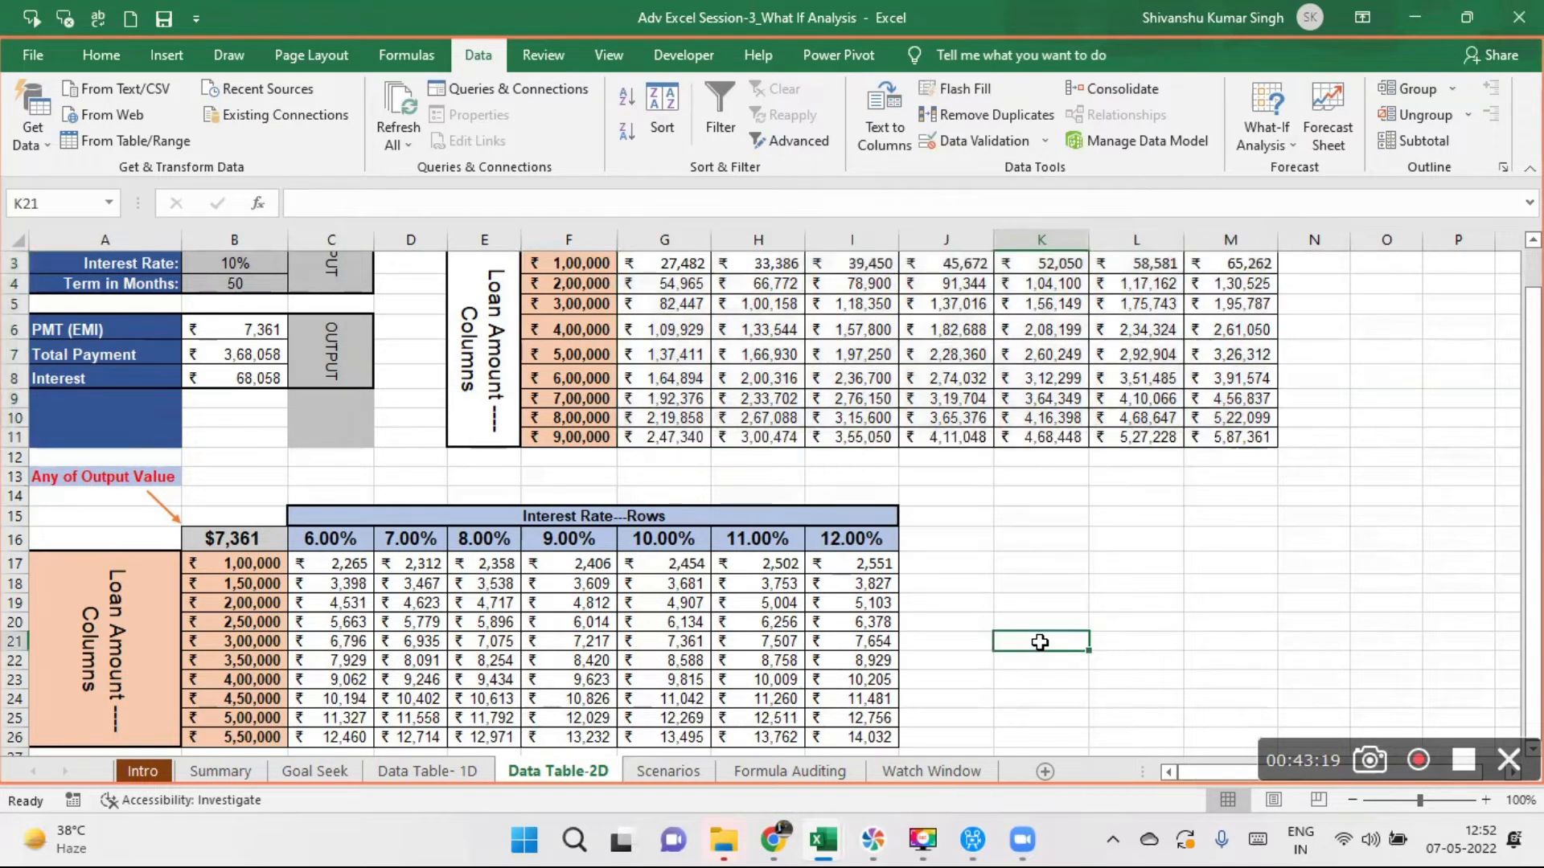
{"action": "key", "text": "Down"}
{"action": "key", "text": "Down"}
{"action": "key", "text": "Down"}
{"action": "key", "text": "Down"}
{"action": "key", "text": "Down"}
{"action": "key", "text": "Down"}
{"action": "key", "text": "Down"}
{"action": "key", "text": "Down"}
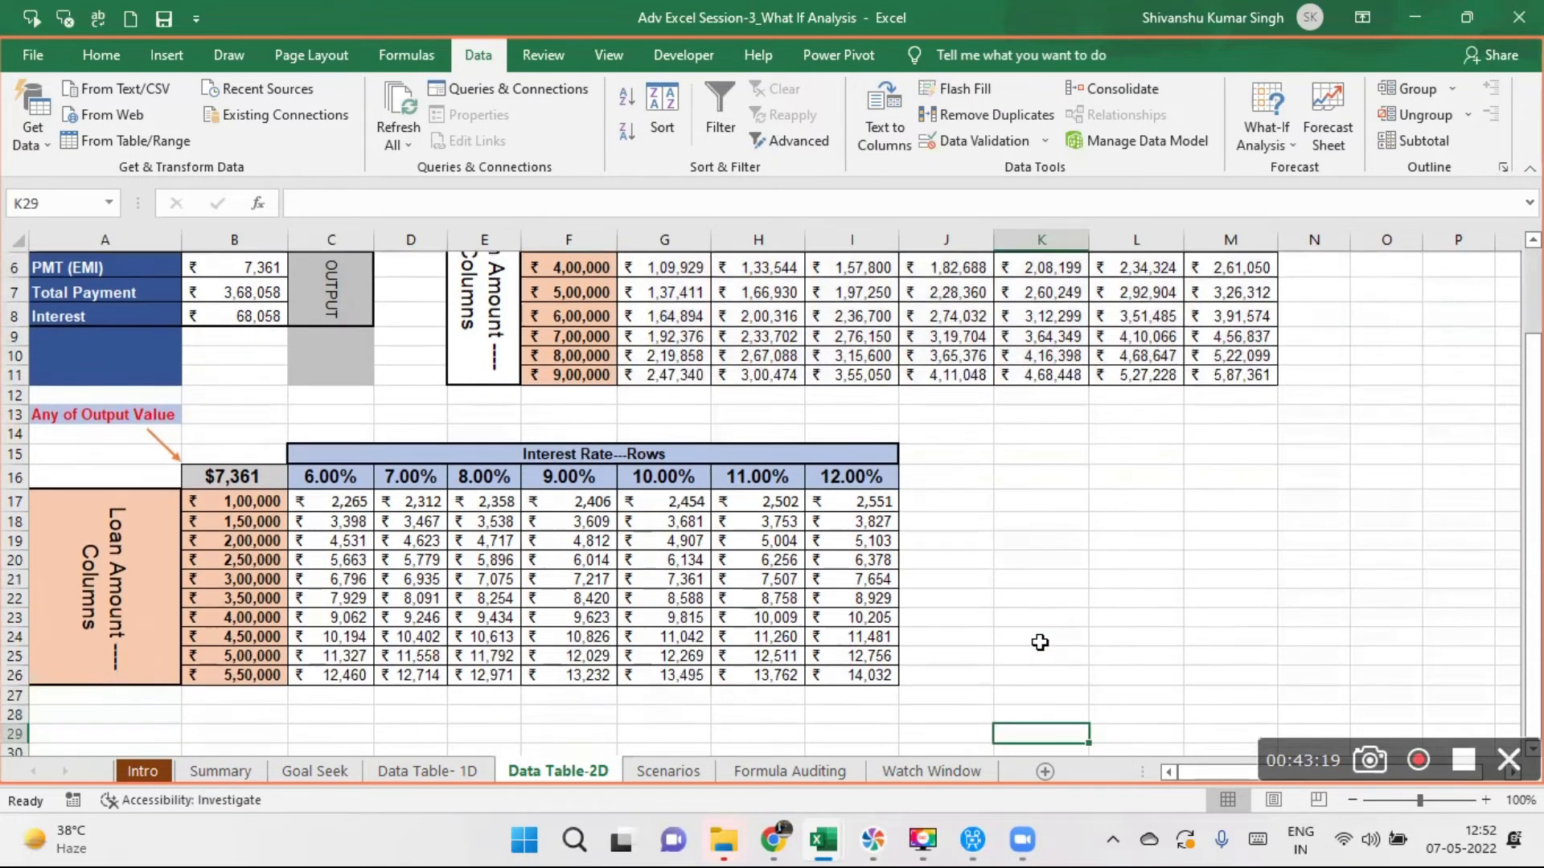
{"action": "left_click_drag", "start_coordinate": [347, 478], "coordinate": [867, 653]}
{"action": "key", "text": "Delete"}
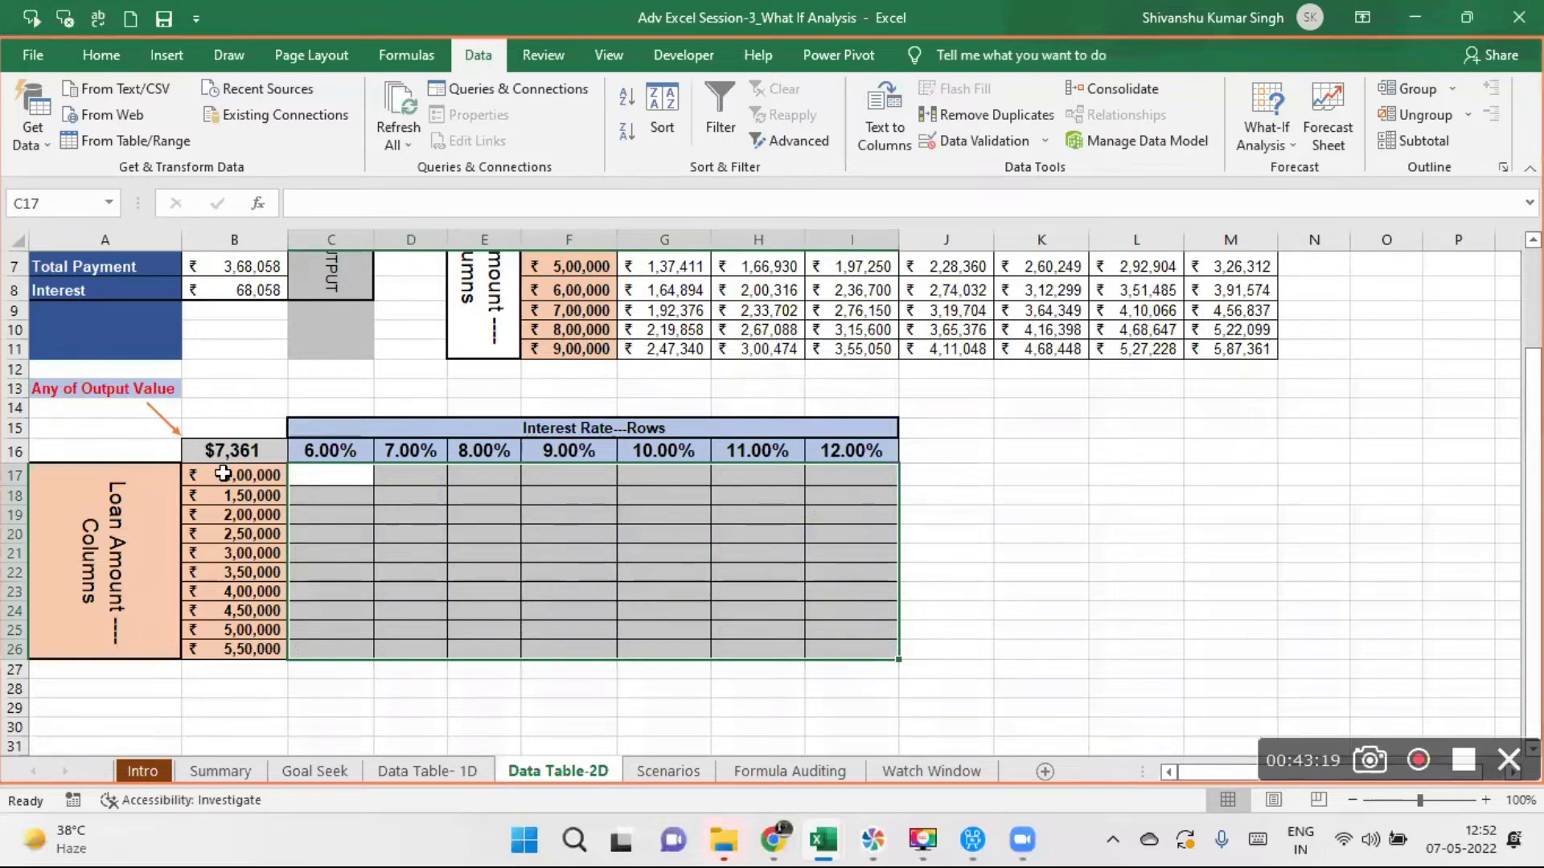
{"action": "left_click_drag", "start_coordinate": [1533, 478], "coordinate": [1532, 468]}
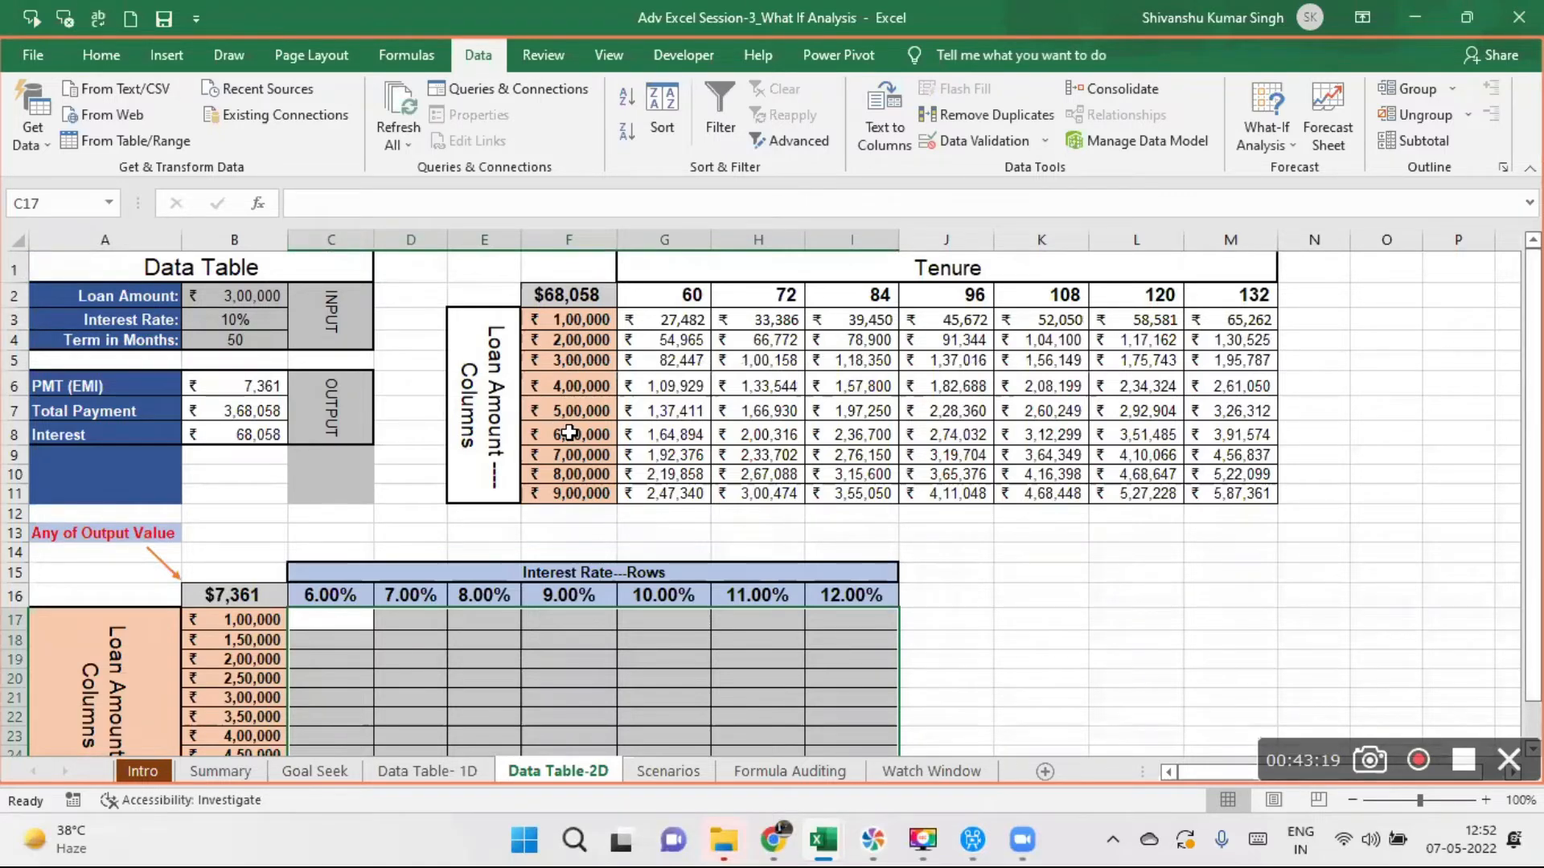
{"action": "left_click", "coordinate": [1071, 550]}
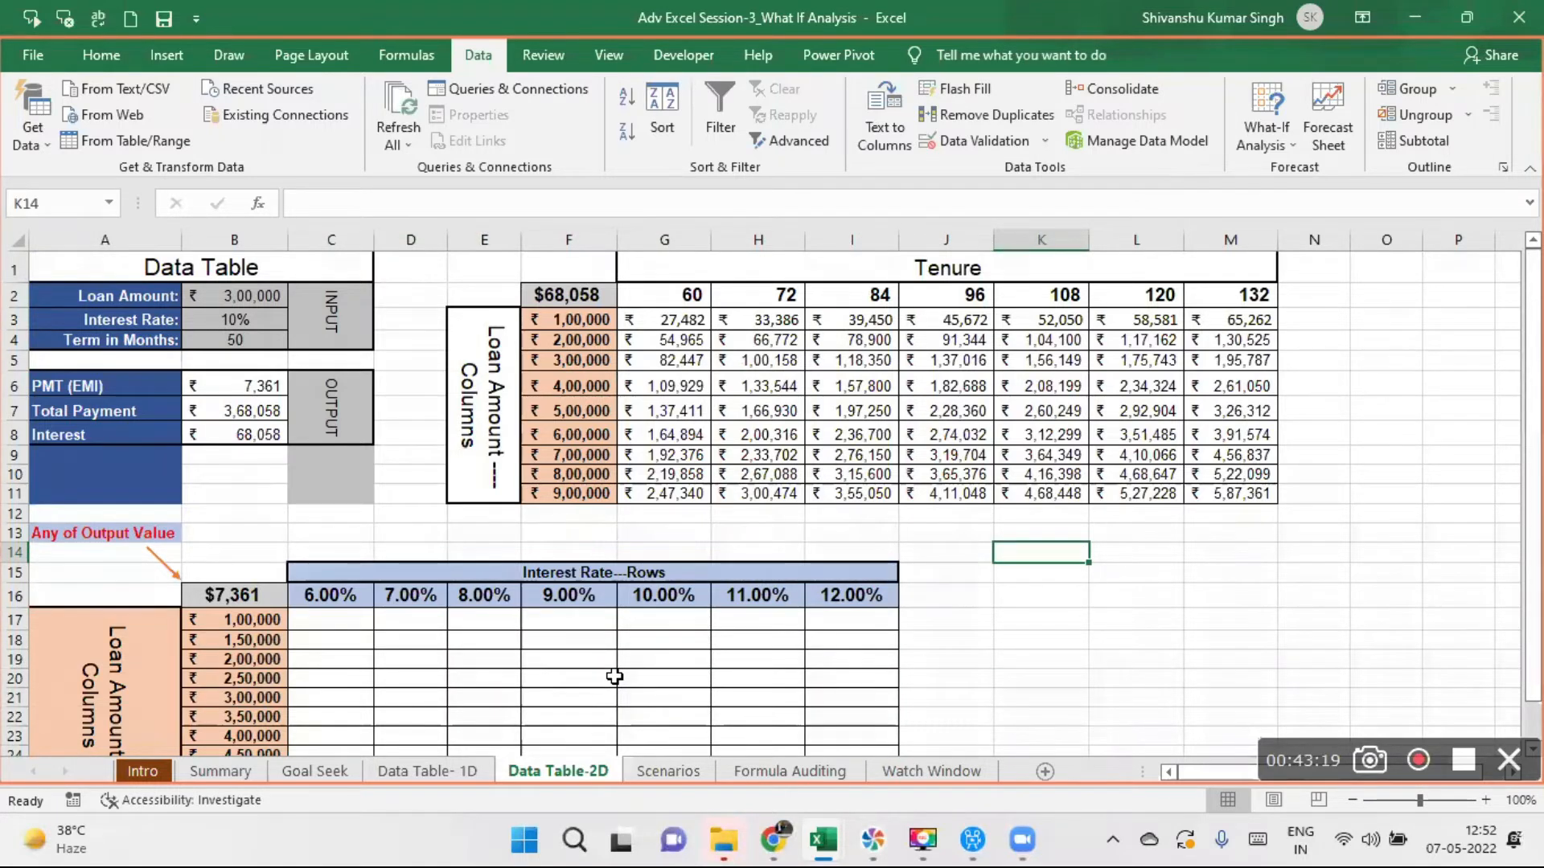
- Switch to the Scenarios sheet and examine the growth formulas behind the North region's Q2 and Q3 sales
{"action": "left_click", "coordinate": [682, 771]}
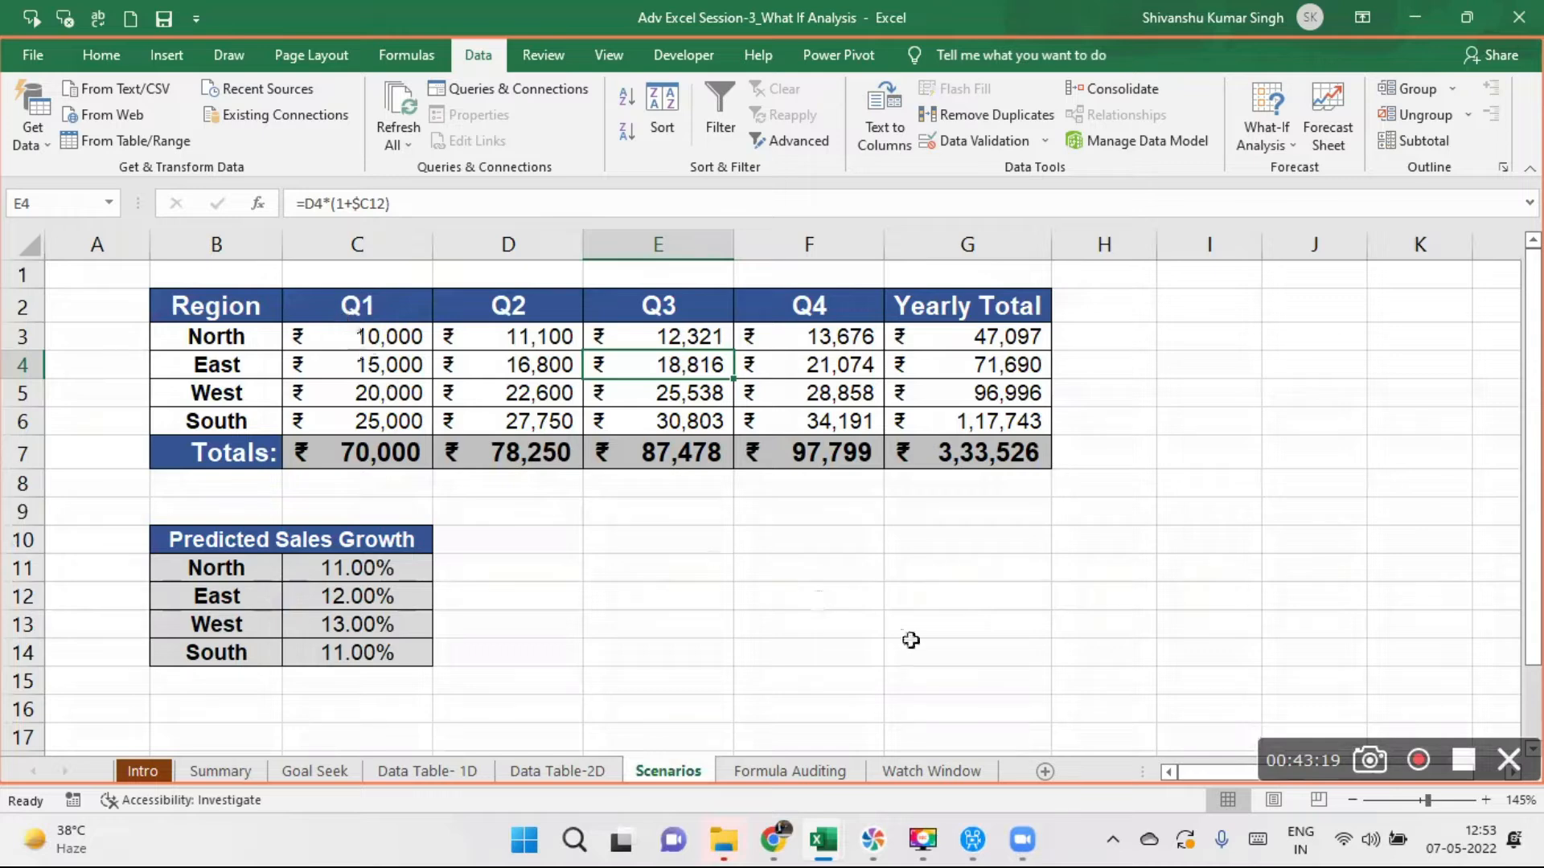
{"action": "left_click", "coordinate": [398, 341]}
{"action": "left_click", "coordinate": [472, 331]}
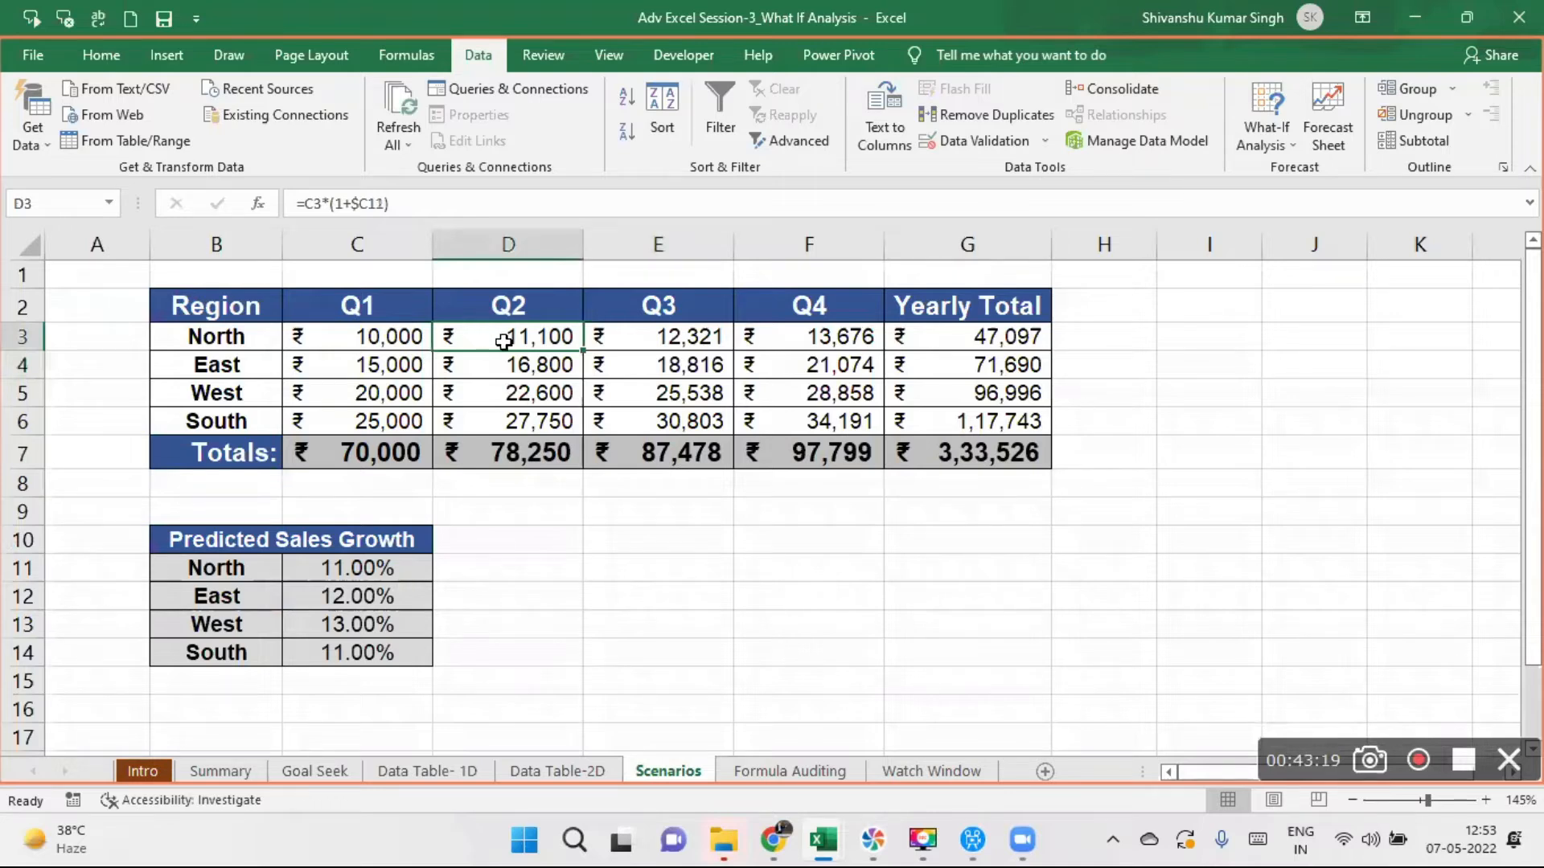
{"action": "double_click", "coordinate": [503, 341]}
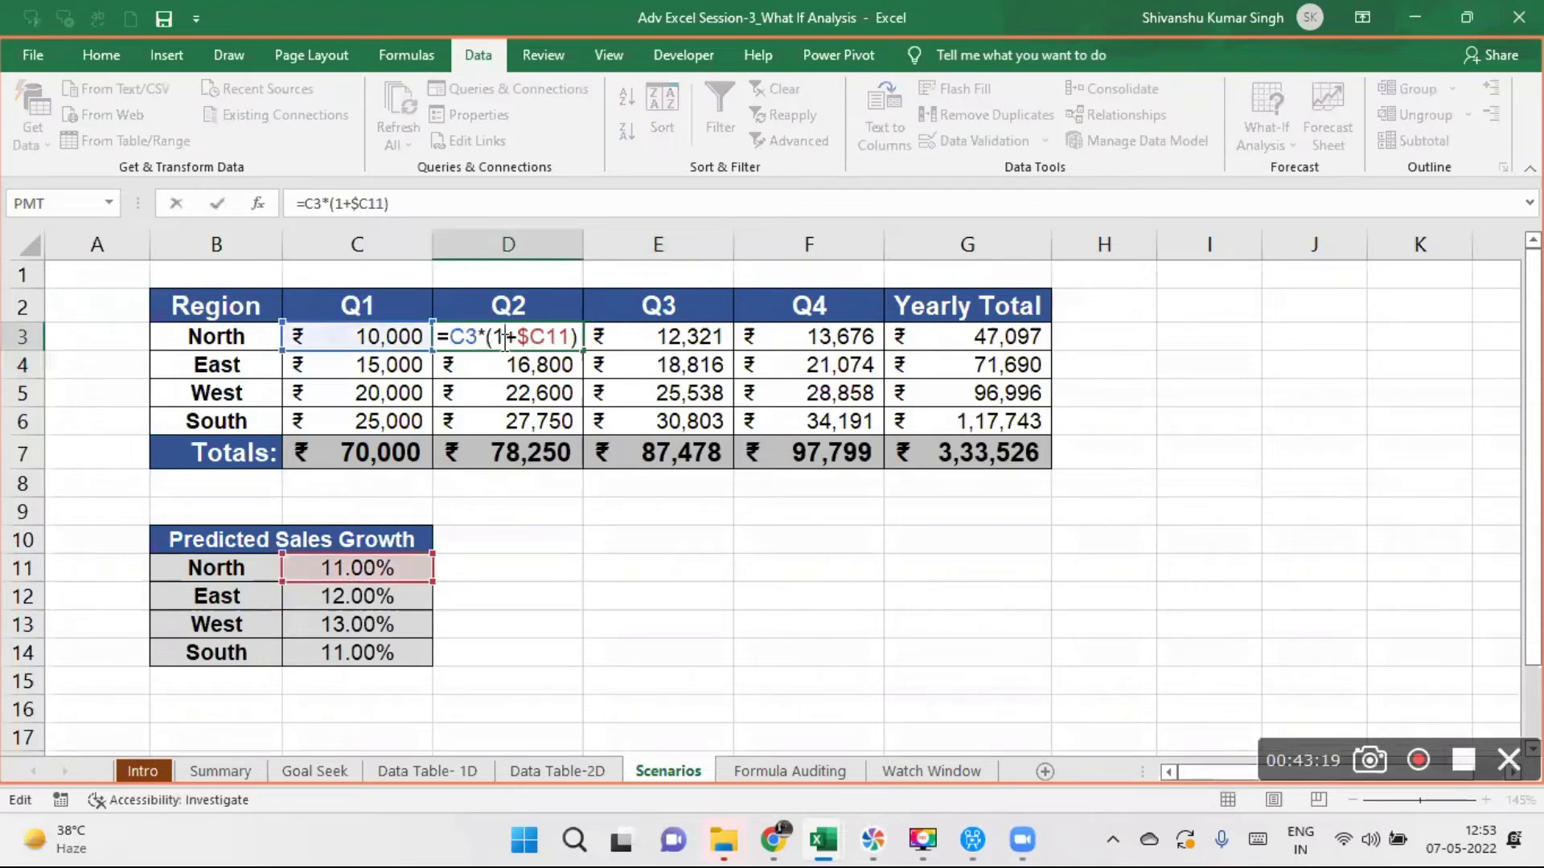
{"action": "key", "text": "Return"}
{"action": "left_click", "coordinate": [635, 344]}
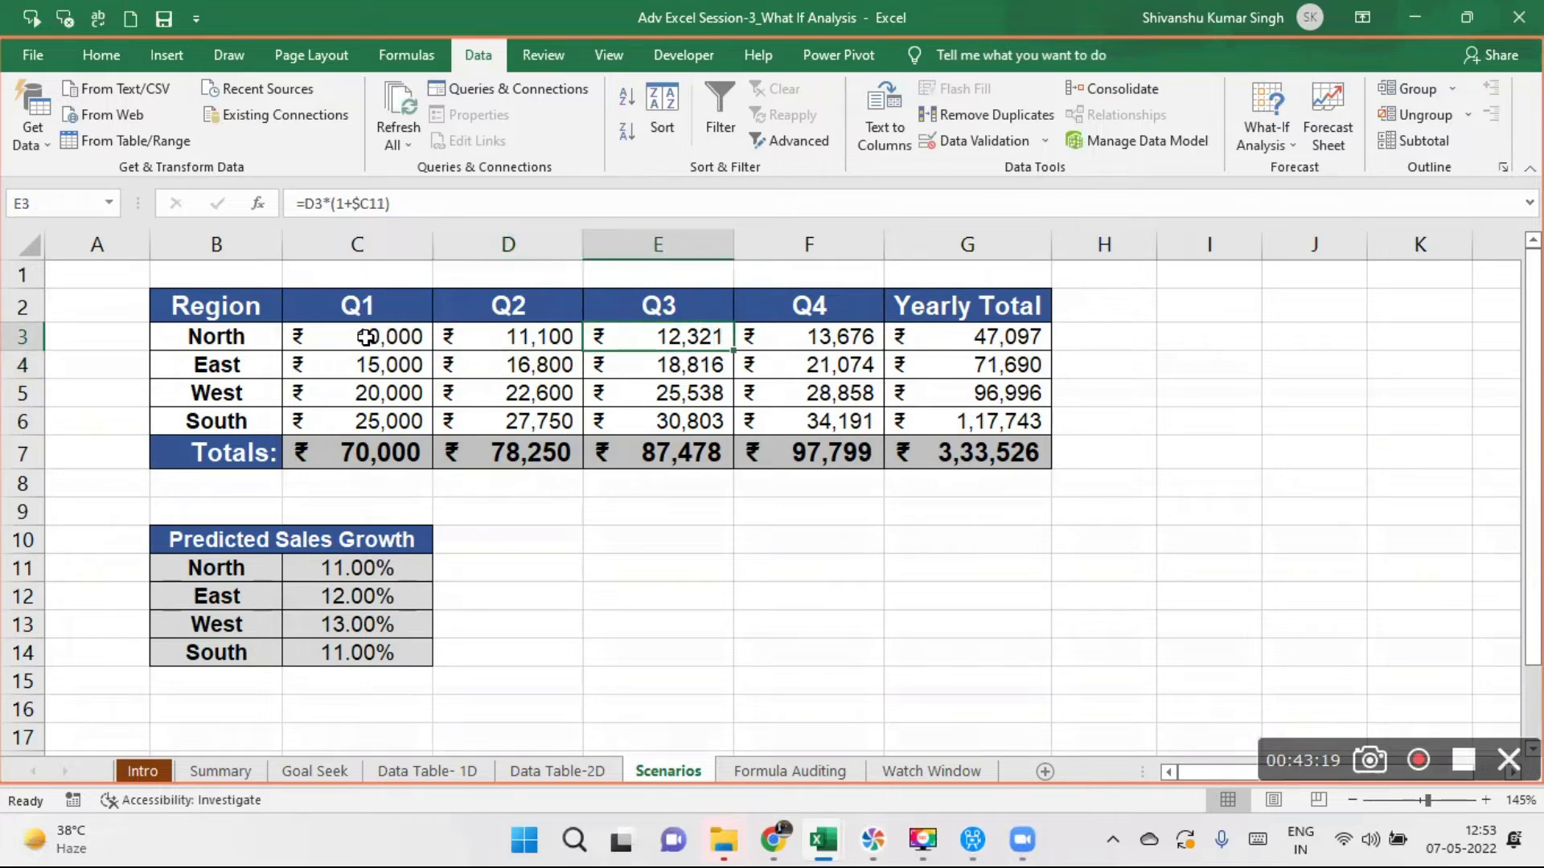
- Clear the quarterly sales in C3:F6 and enter 15000 as the Q1 sales for all four regions
{"action": "left_click_drag", "start_coordinate": [365, 338], "coordinate": [845, 415]}
{"action": "key", "text": "Delete"}
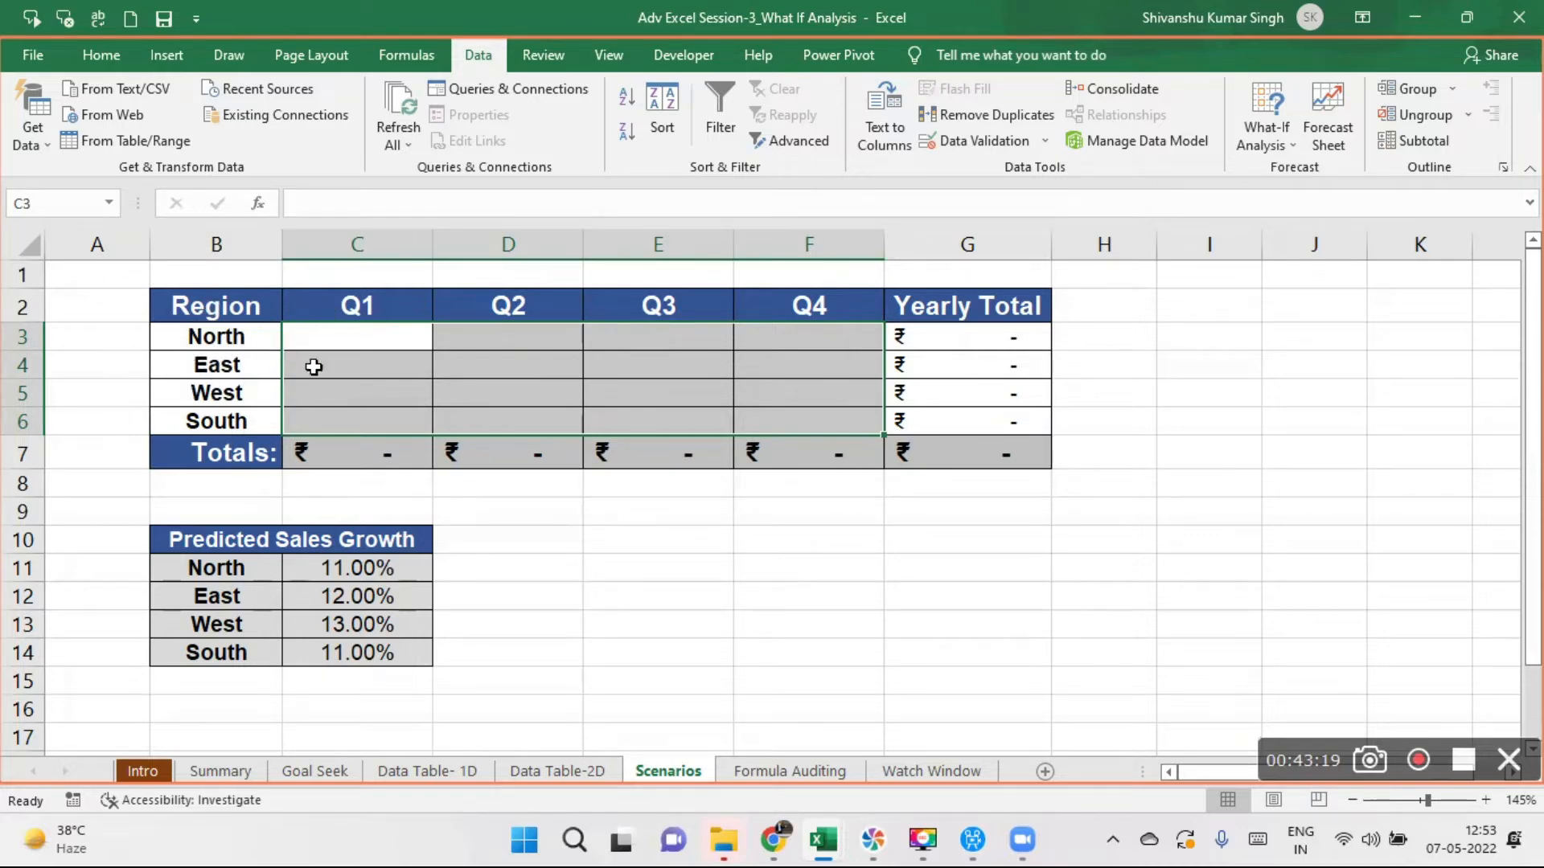
{"action": "left_click", "coordinate": [370, 333]}
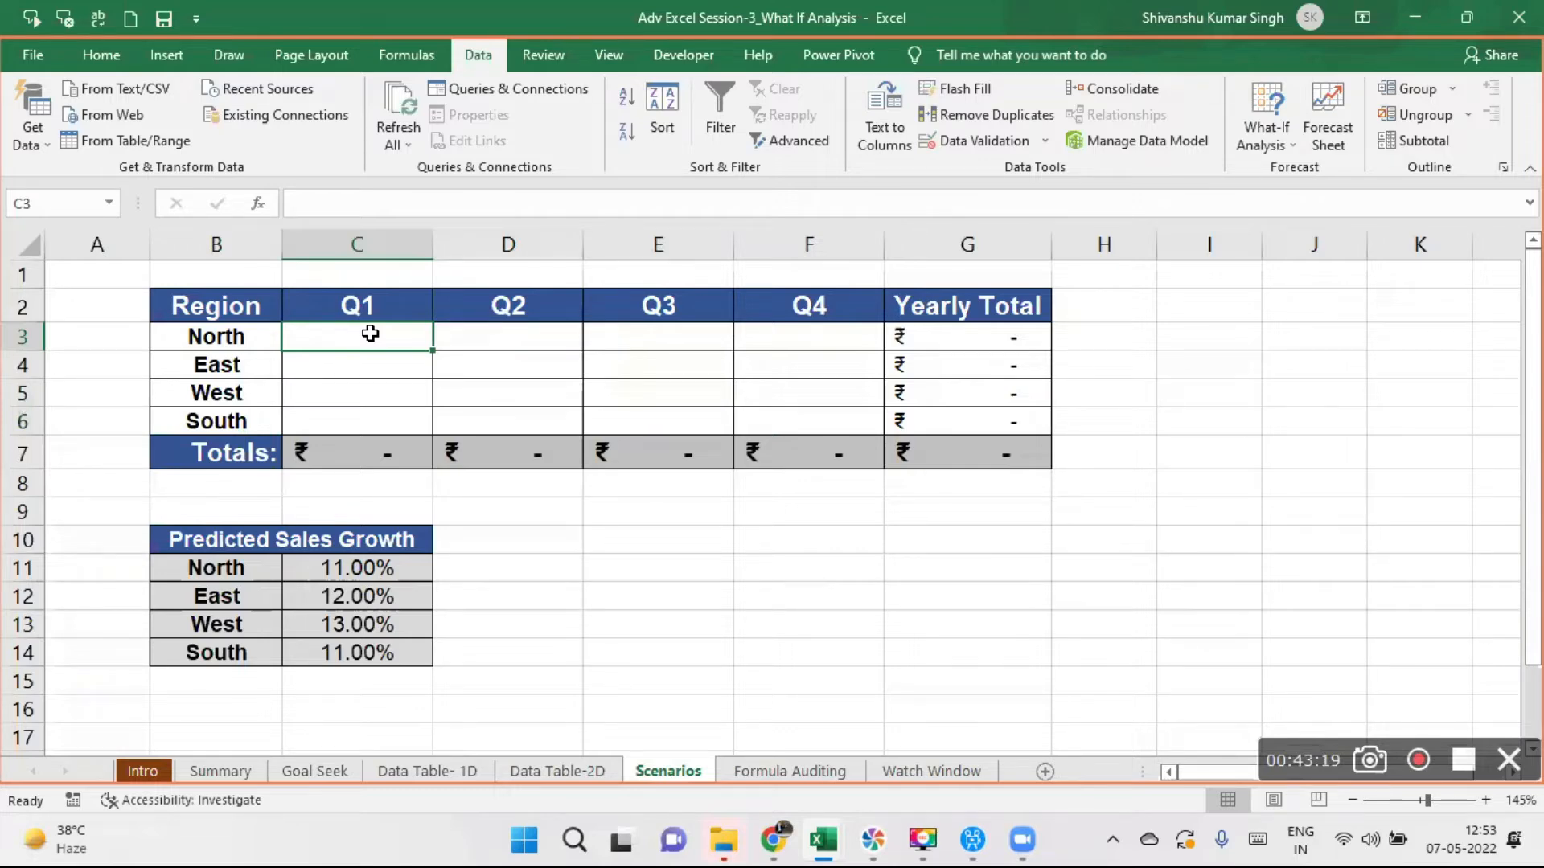
{"action": "type", "text": "15000"}
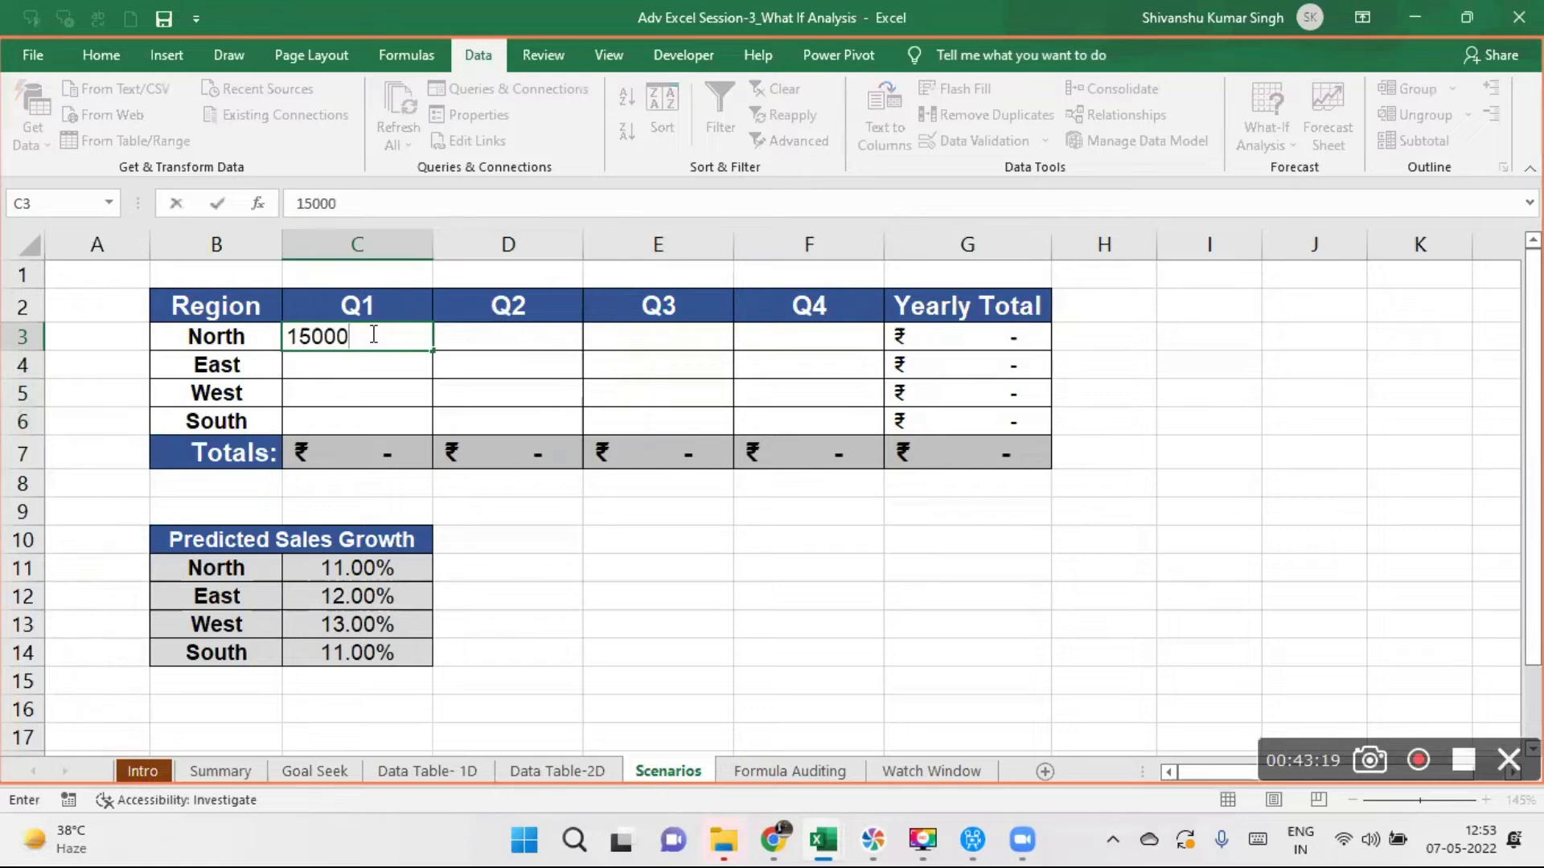
{"action": "key", "text": "Return"}
{"action": "key", "text": "Up"}
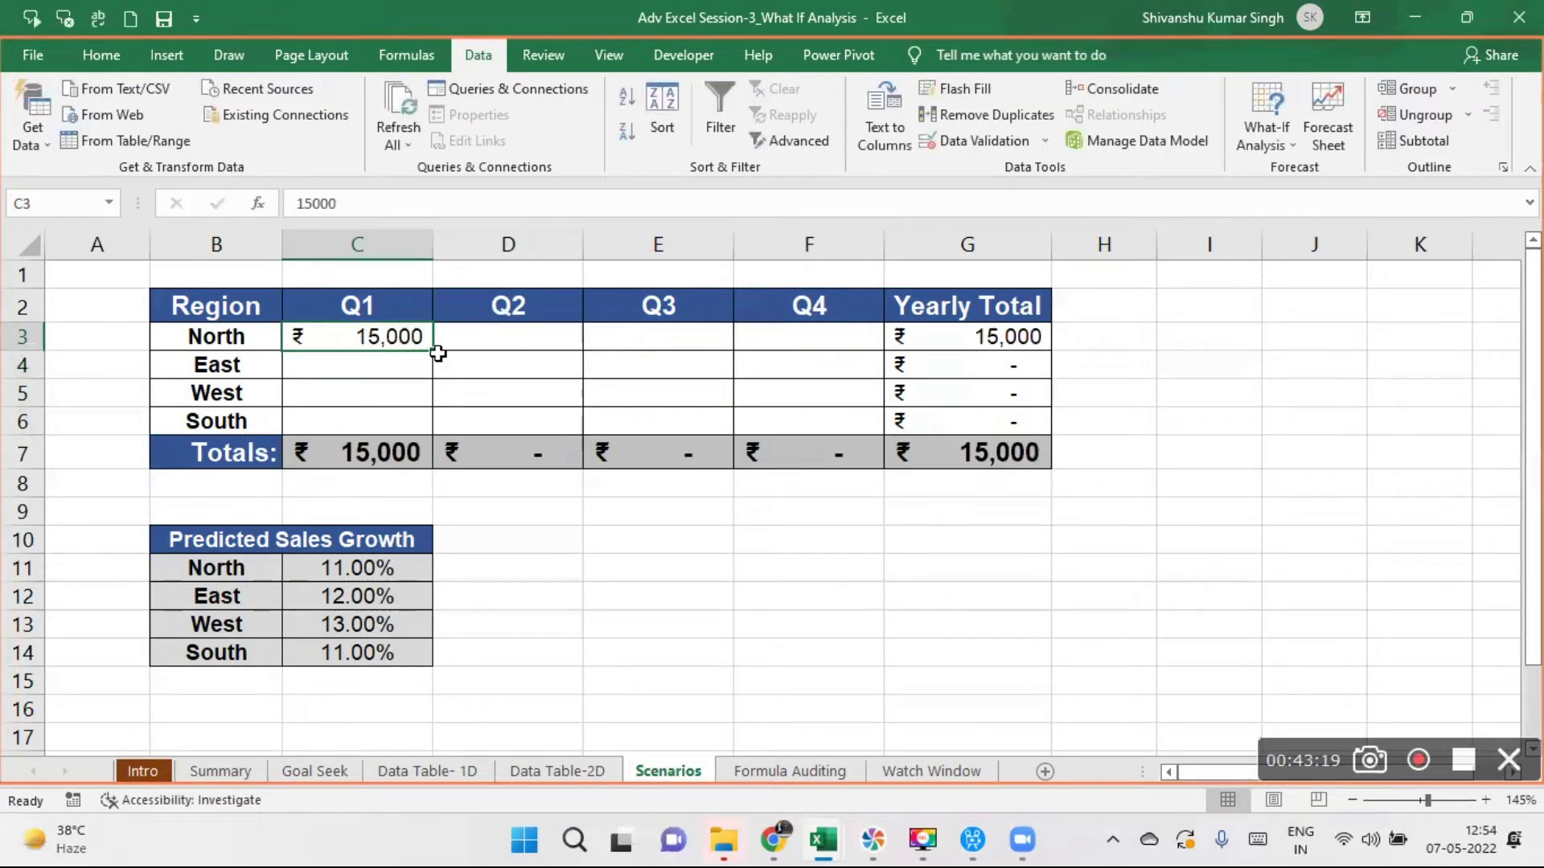
{"action": "left_click_drag", "start_coordinate": [435, 348], "coordinate": [435, 435]}
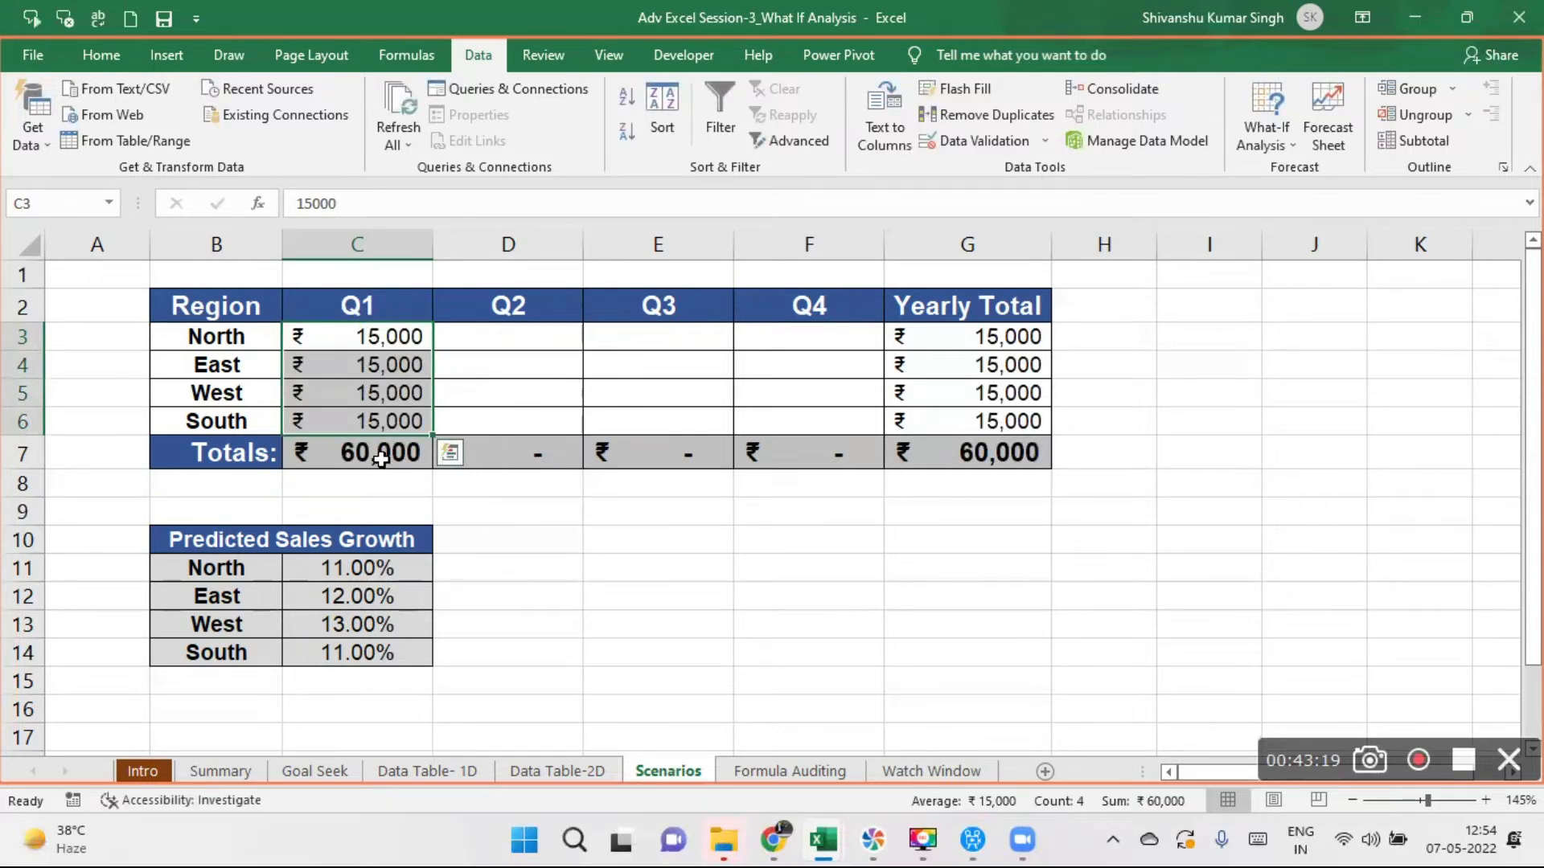
- Replace the predicted sales growth rates with 8% for North, 9% for East, 11% for West and 10% for South
{"action": "left_click", "coordinate": [369, 572]}
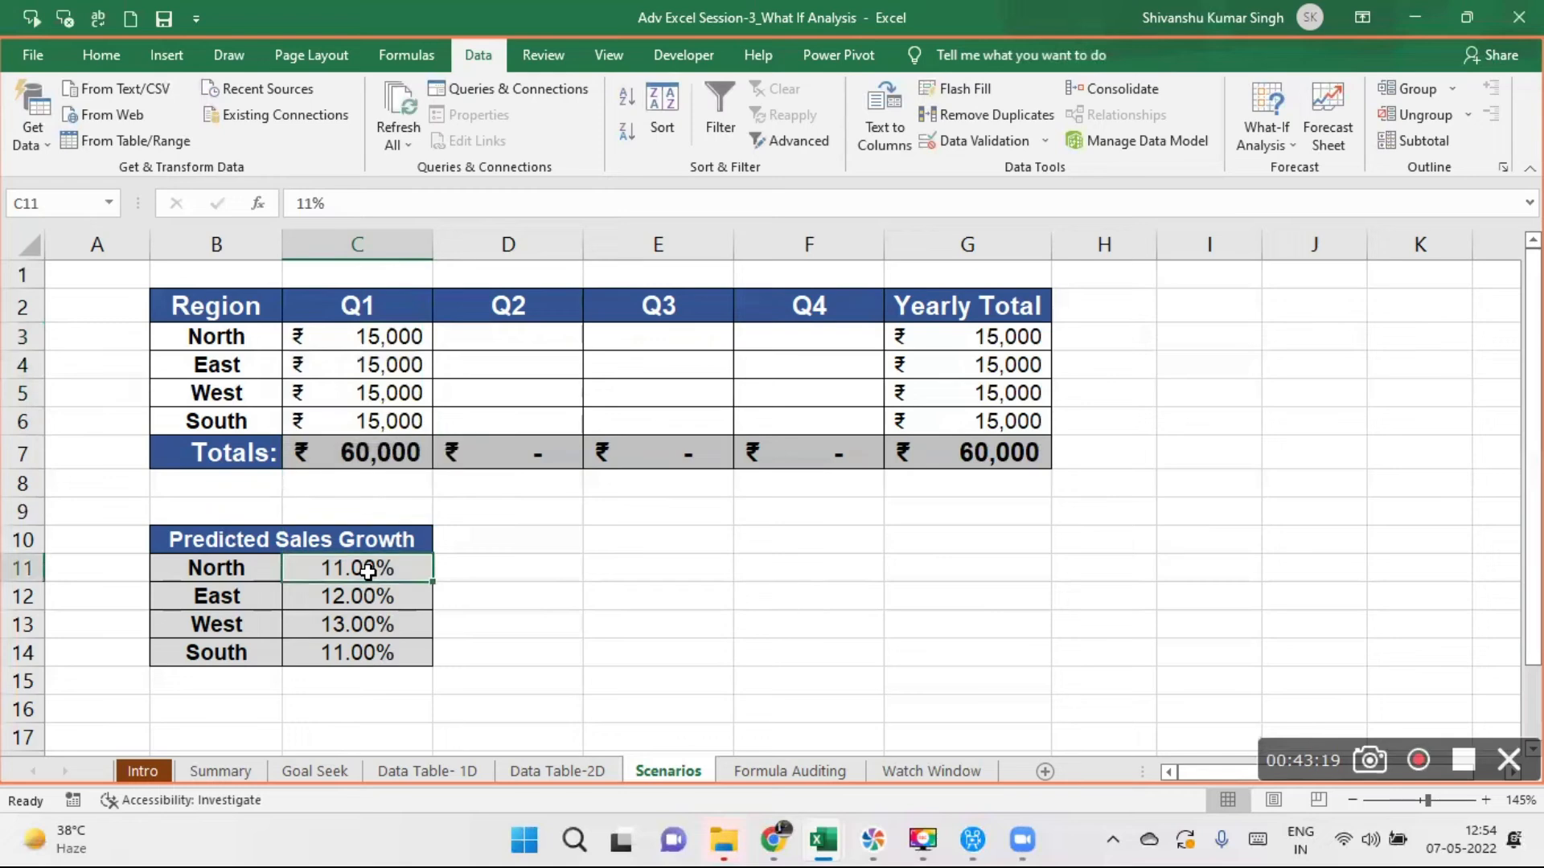
{"action": "left_click_drag", "start_coordinate": [368, 571], "coordinate": [364, 667]}
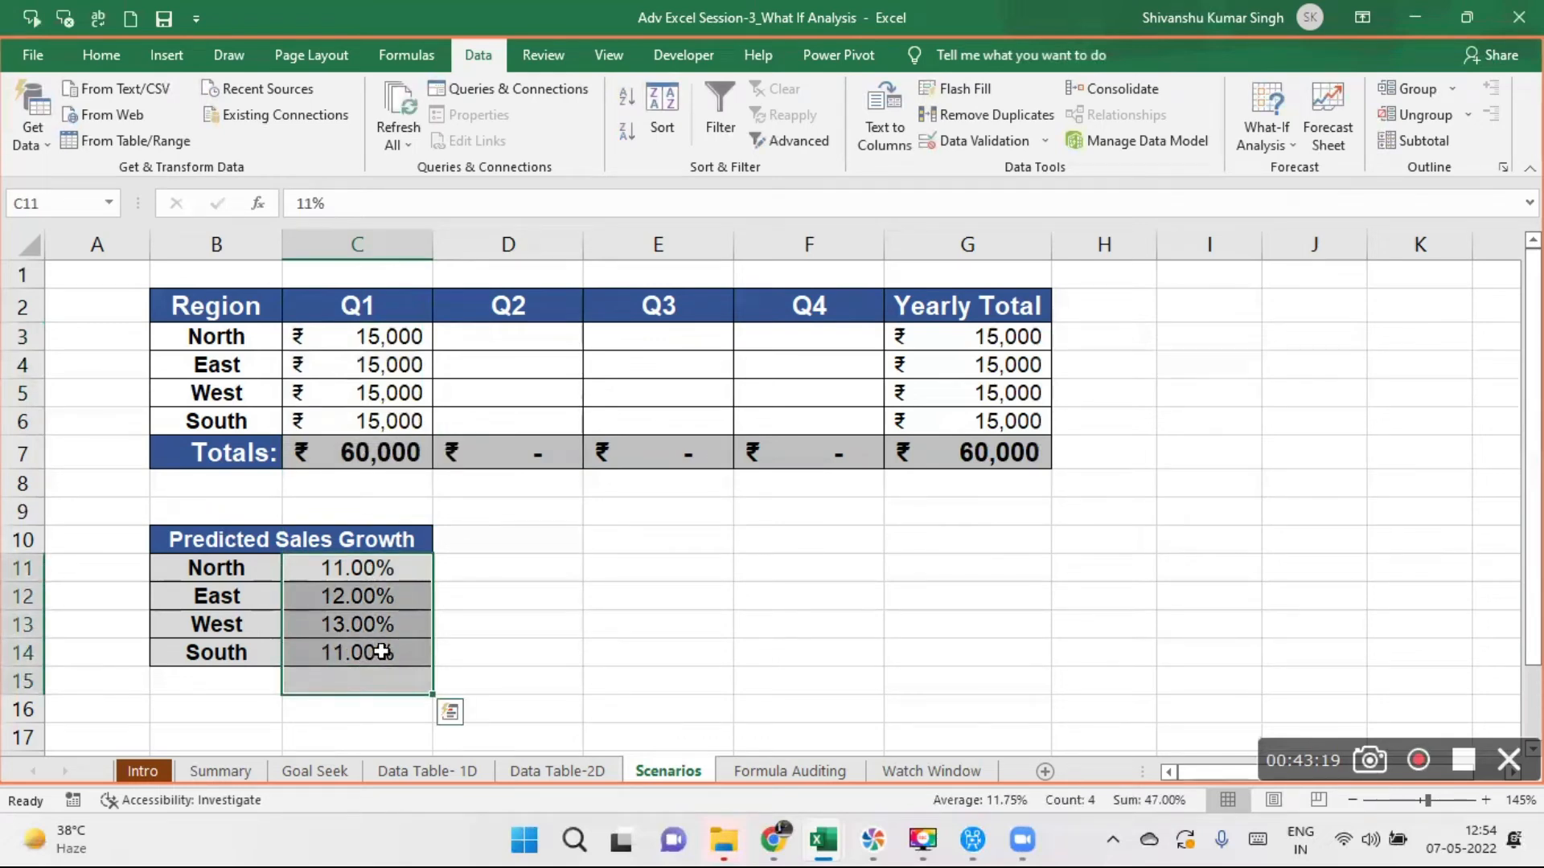
{"action": "key", "text": "Delete"}
{"action": "left_click", "coordinate": [352, 569]}
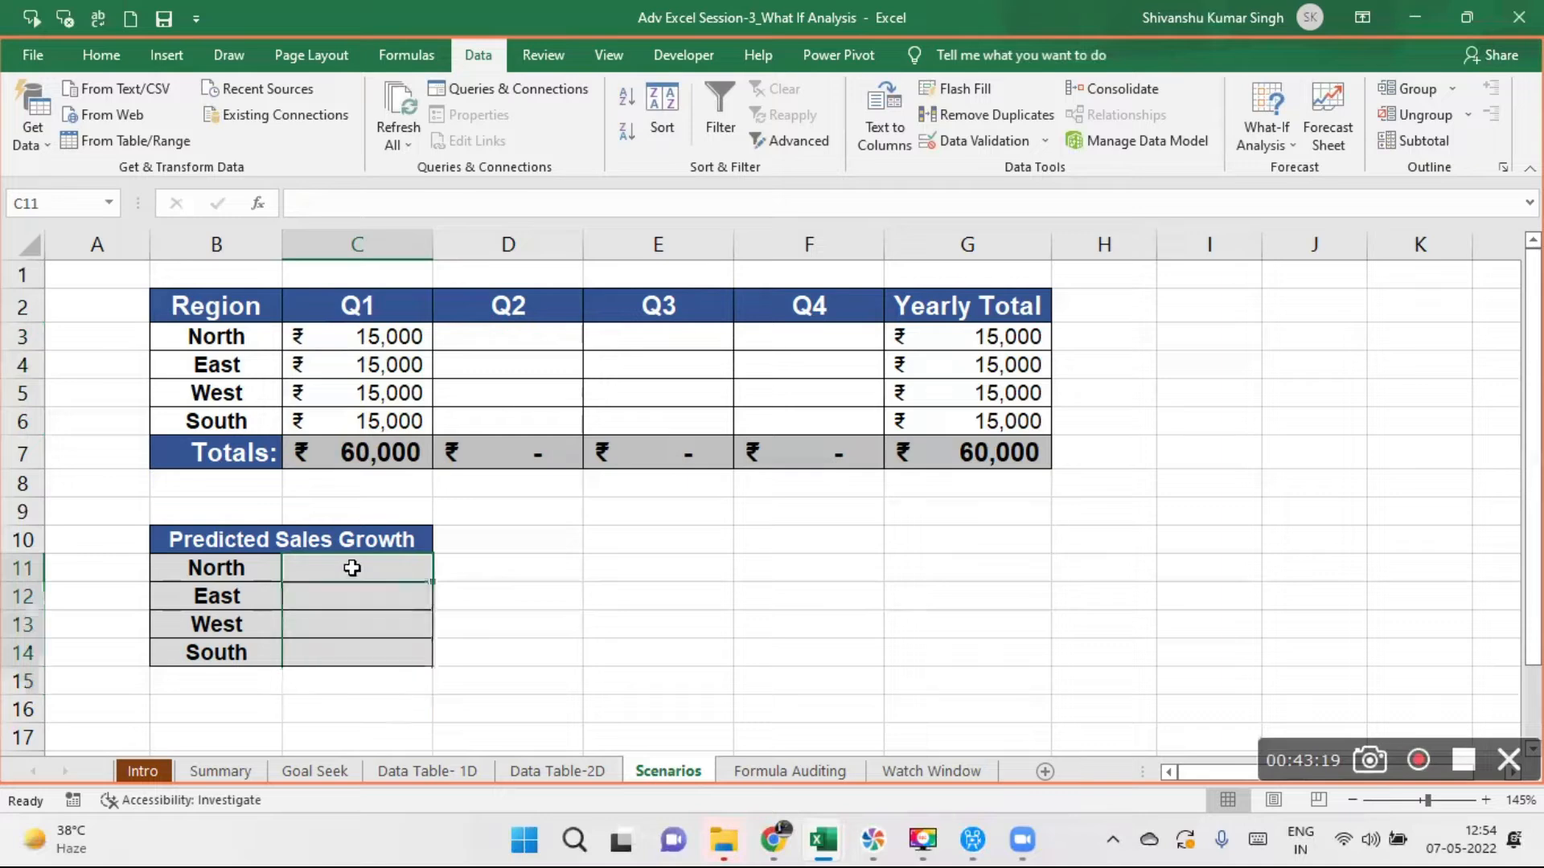
{"action": "type", "text": "8%"}
{"action": "key", "text": "Return"}
{"action": "type", "text": "9%"}
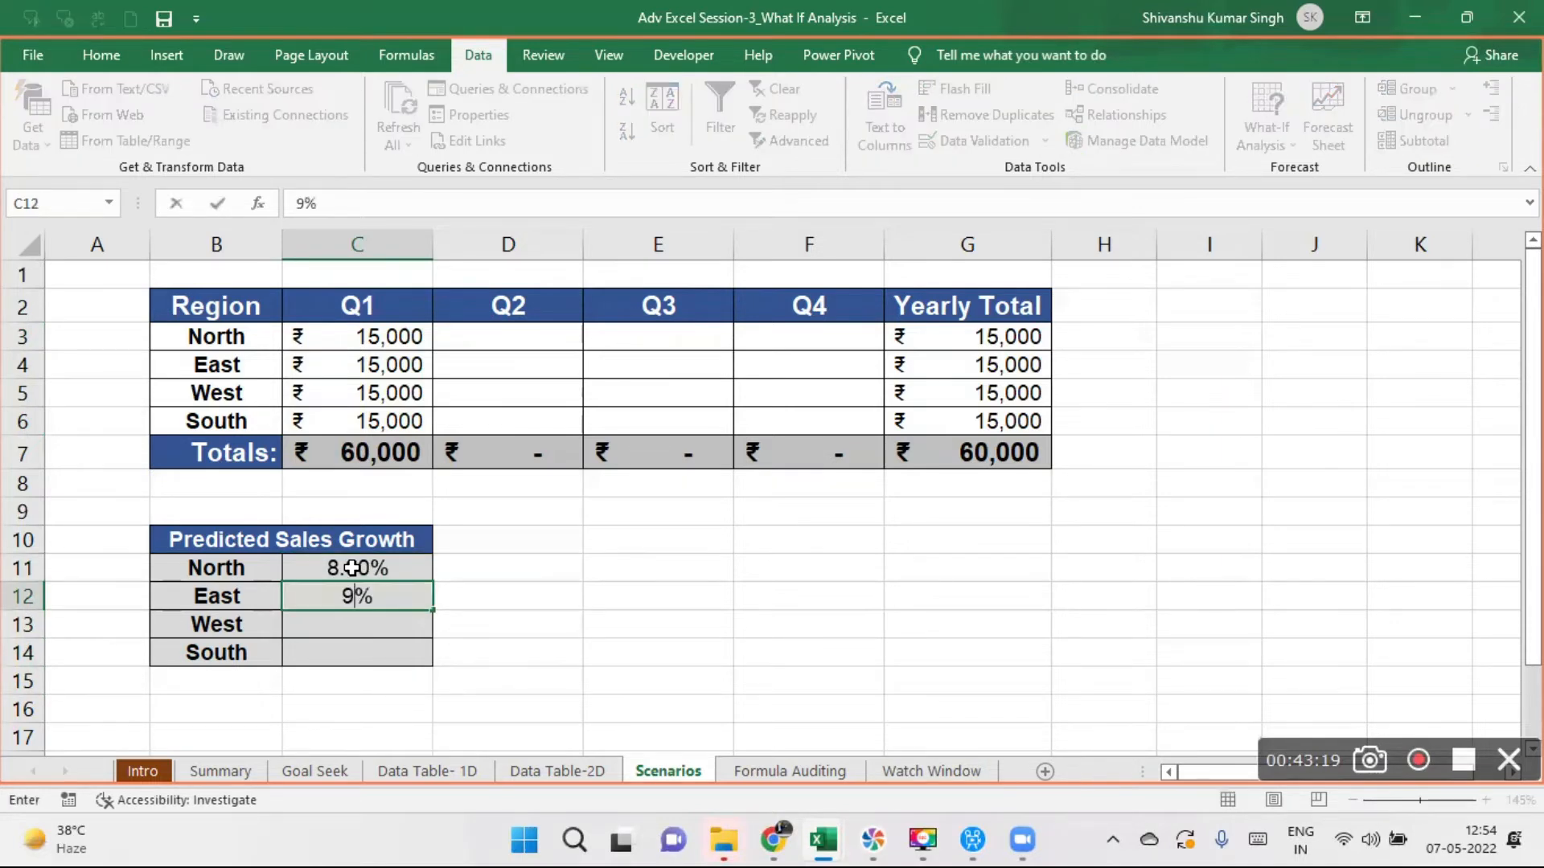
{"action": "key", "text": "Return"}
{"action": "type", "text": "11%"}
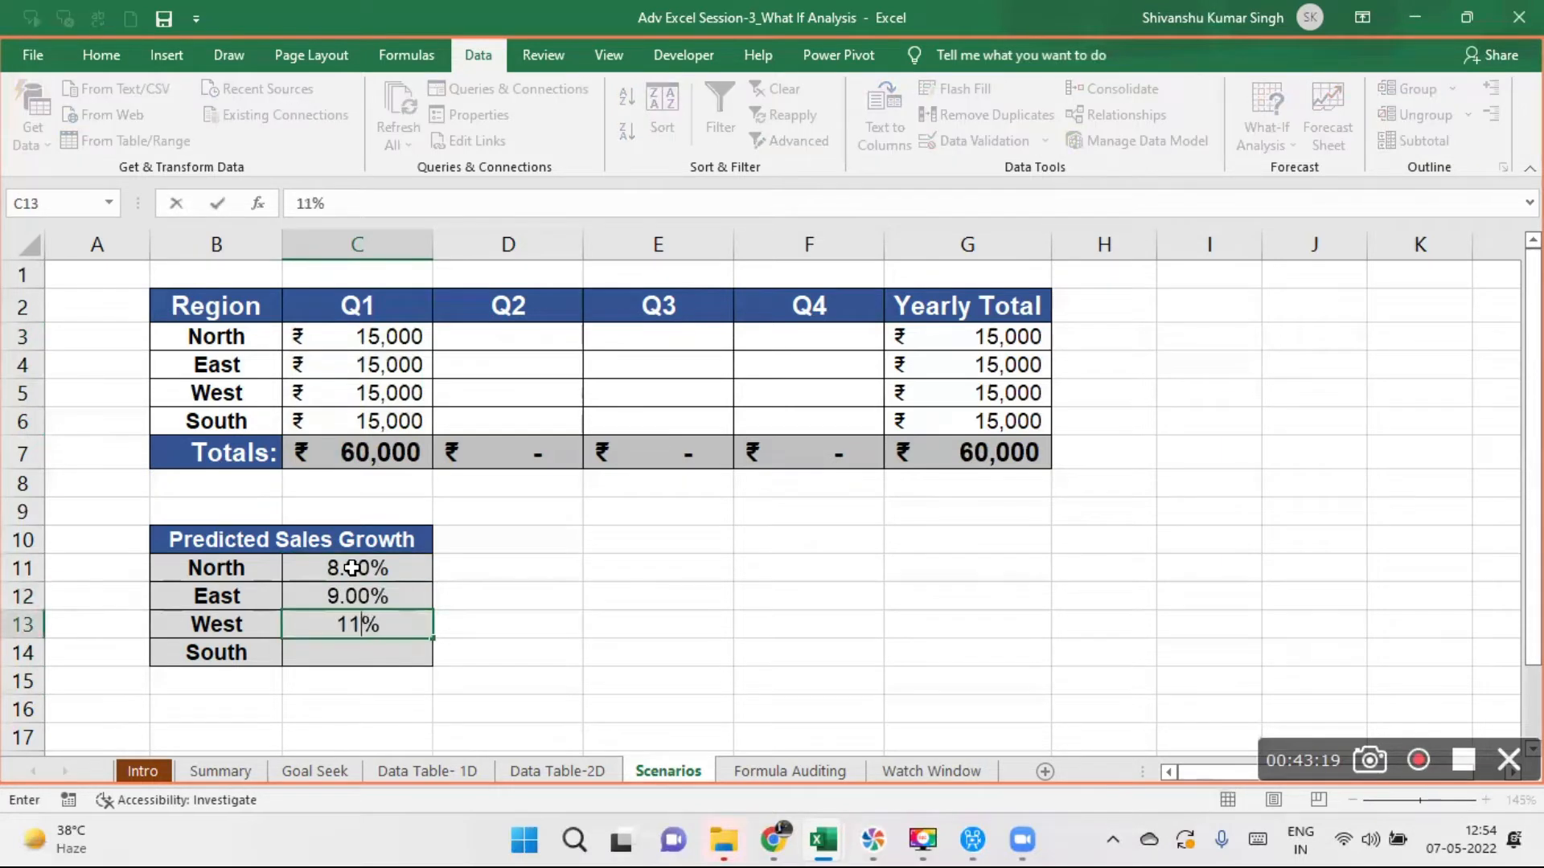
{"action": "key", "text": "Return"}
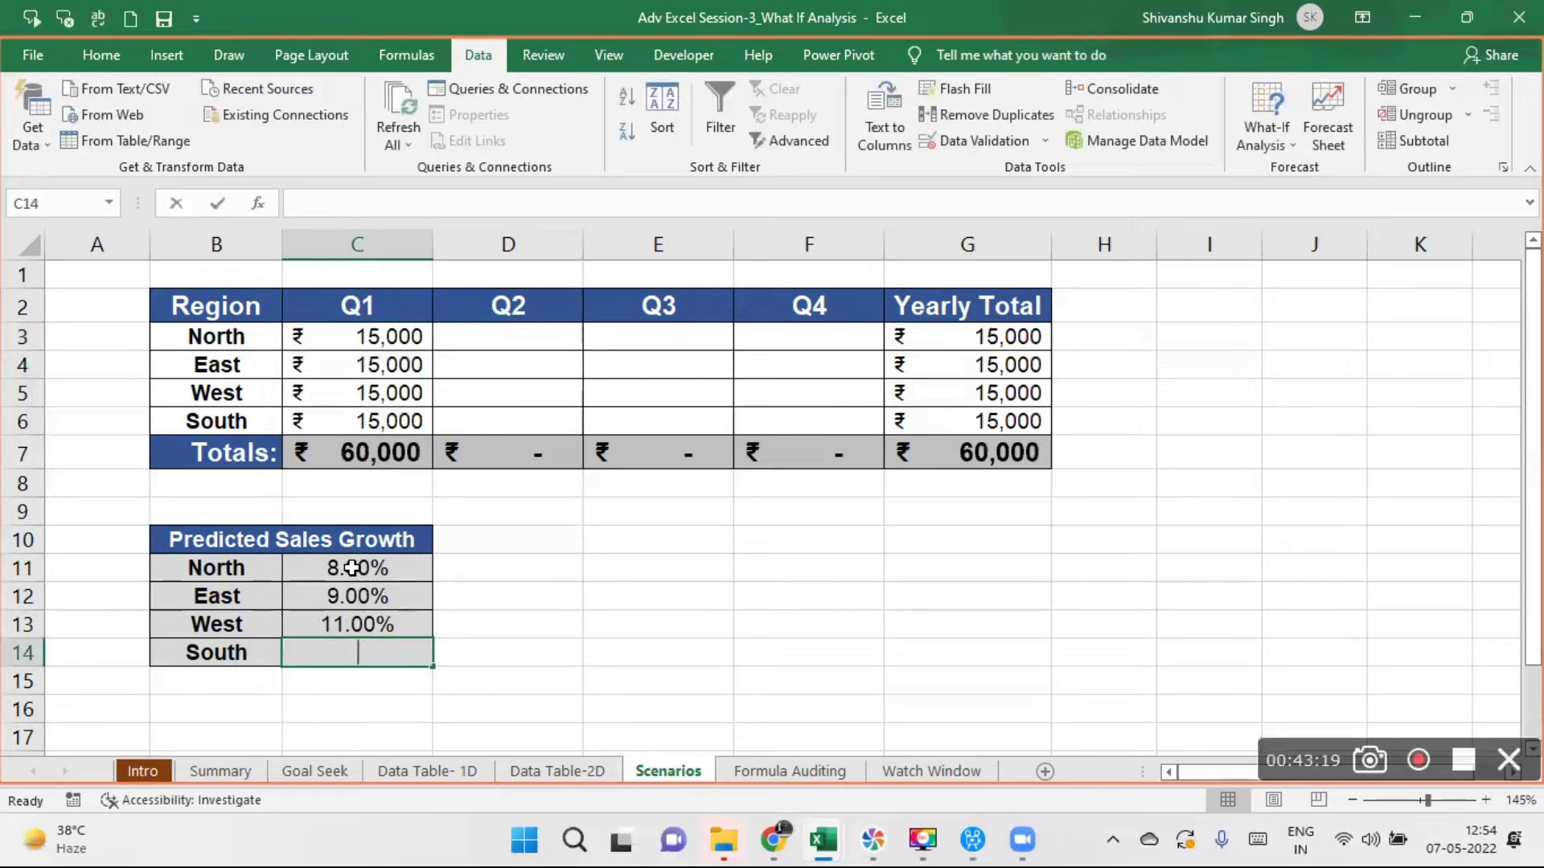
{"action": "type", "text": "10%"}
{"action": "key", "text": "Return"}
{"action": "left_click_drag", "start_coordinate": [352, 573], "coordinate": [359, 647]}
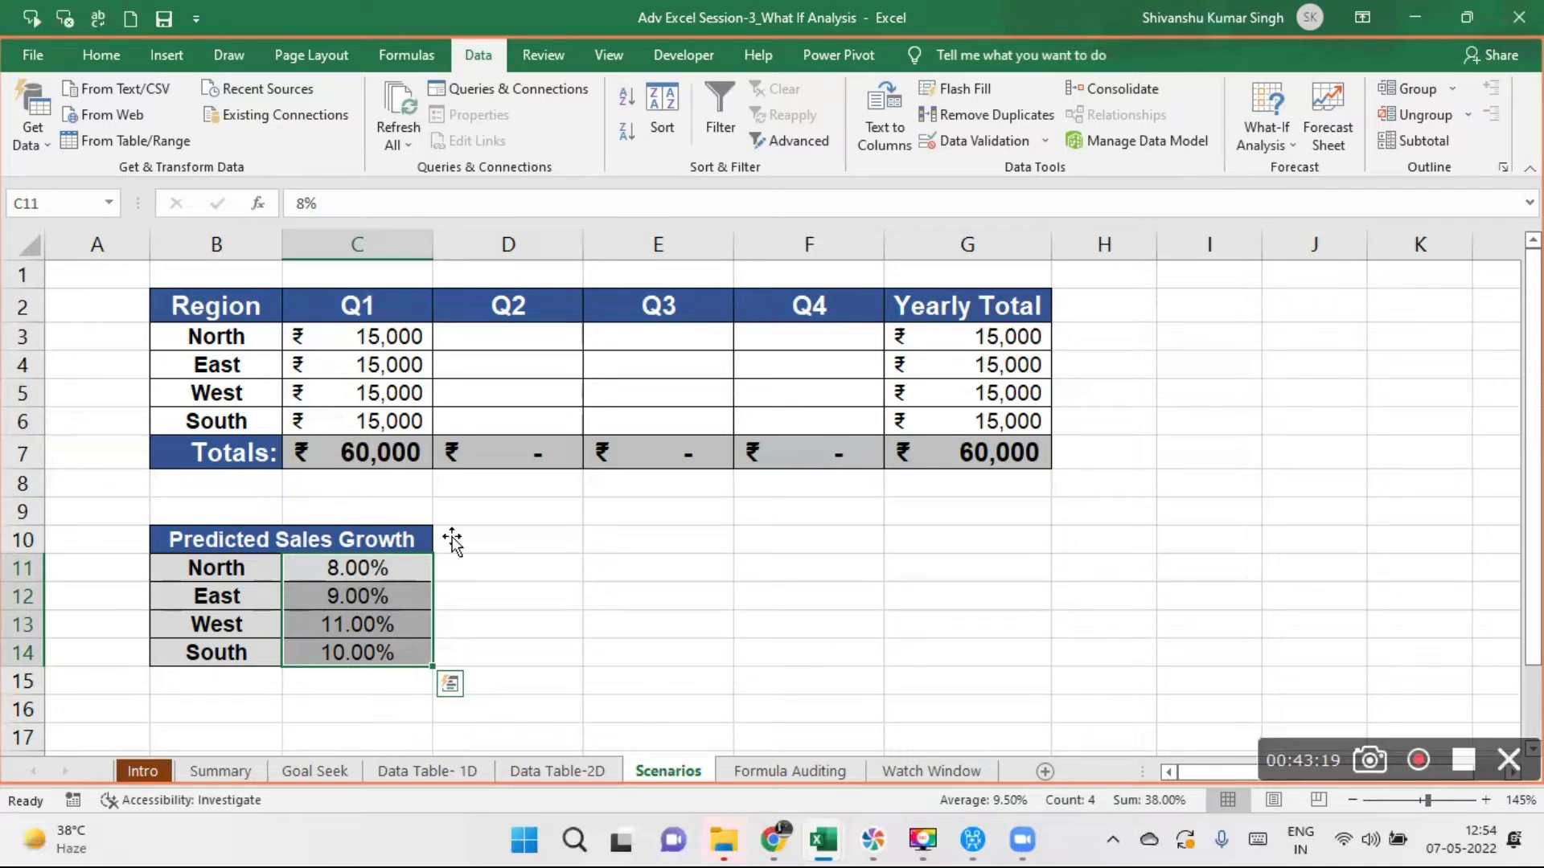
- Calculate Q2 sales with the formula =C3*(1+C11) in D3 and fill it down to D6 for all regions
{"action": "left_click", "coordinate": [506, 343]}
{"action": "type", "text": "="}
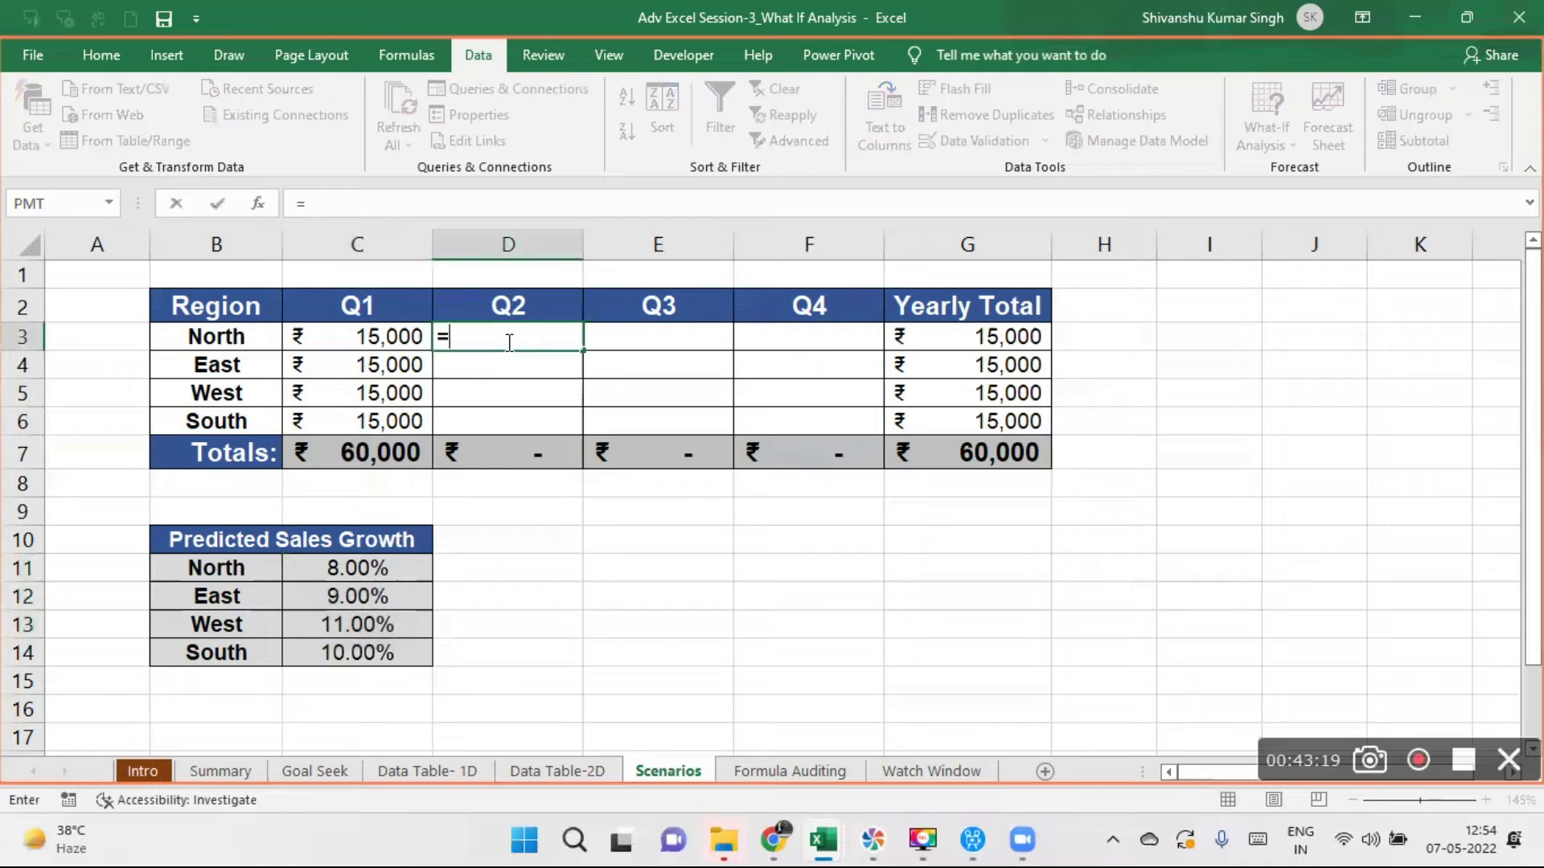
{"action": "left_click", "coordinate": [359, 337]}
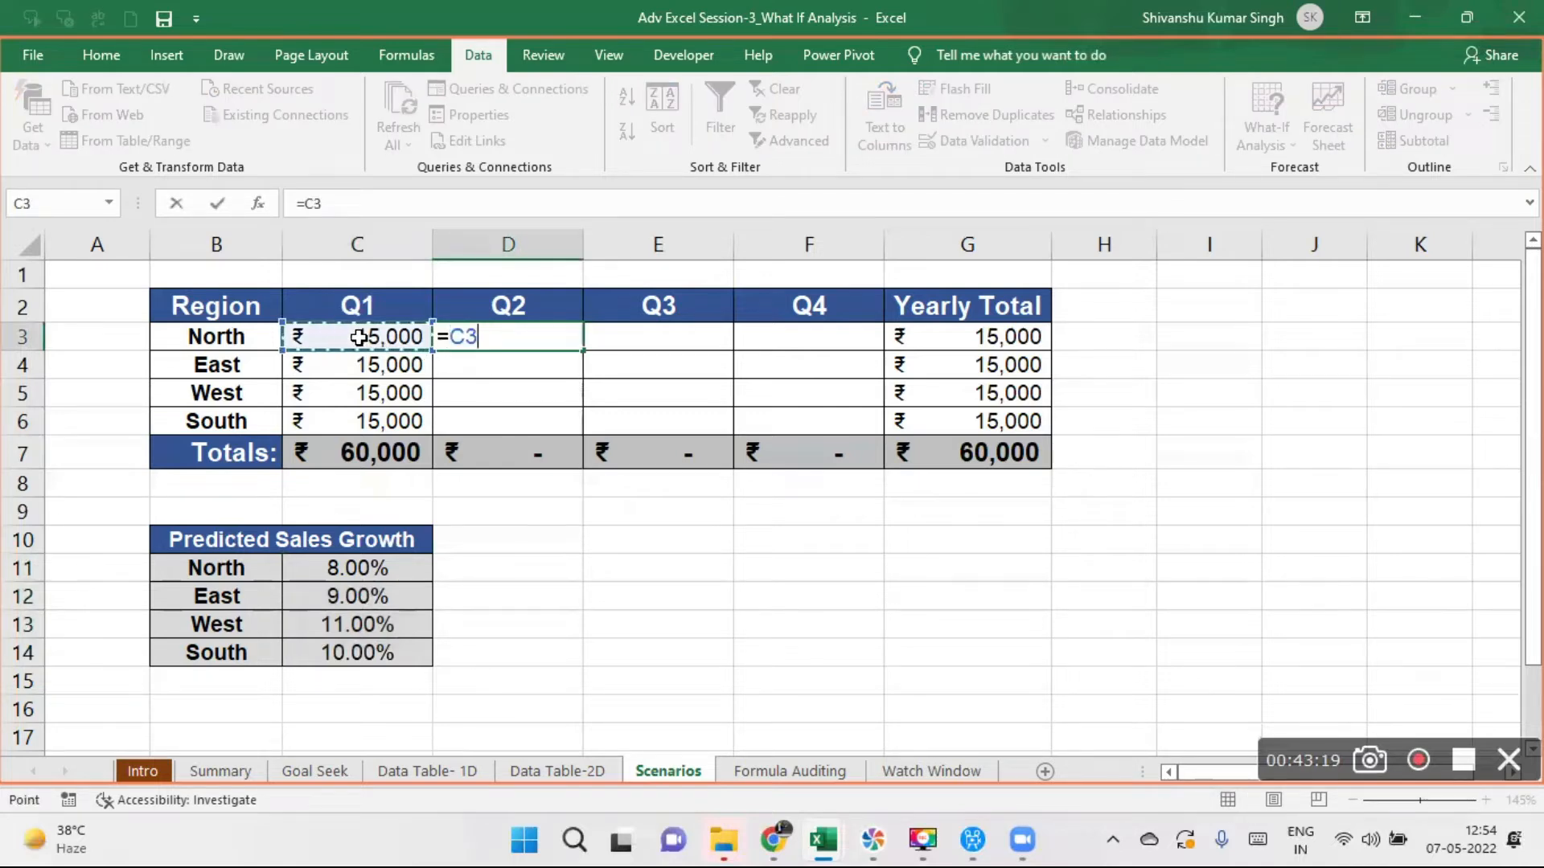
{"action": "type", "text": "*"}
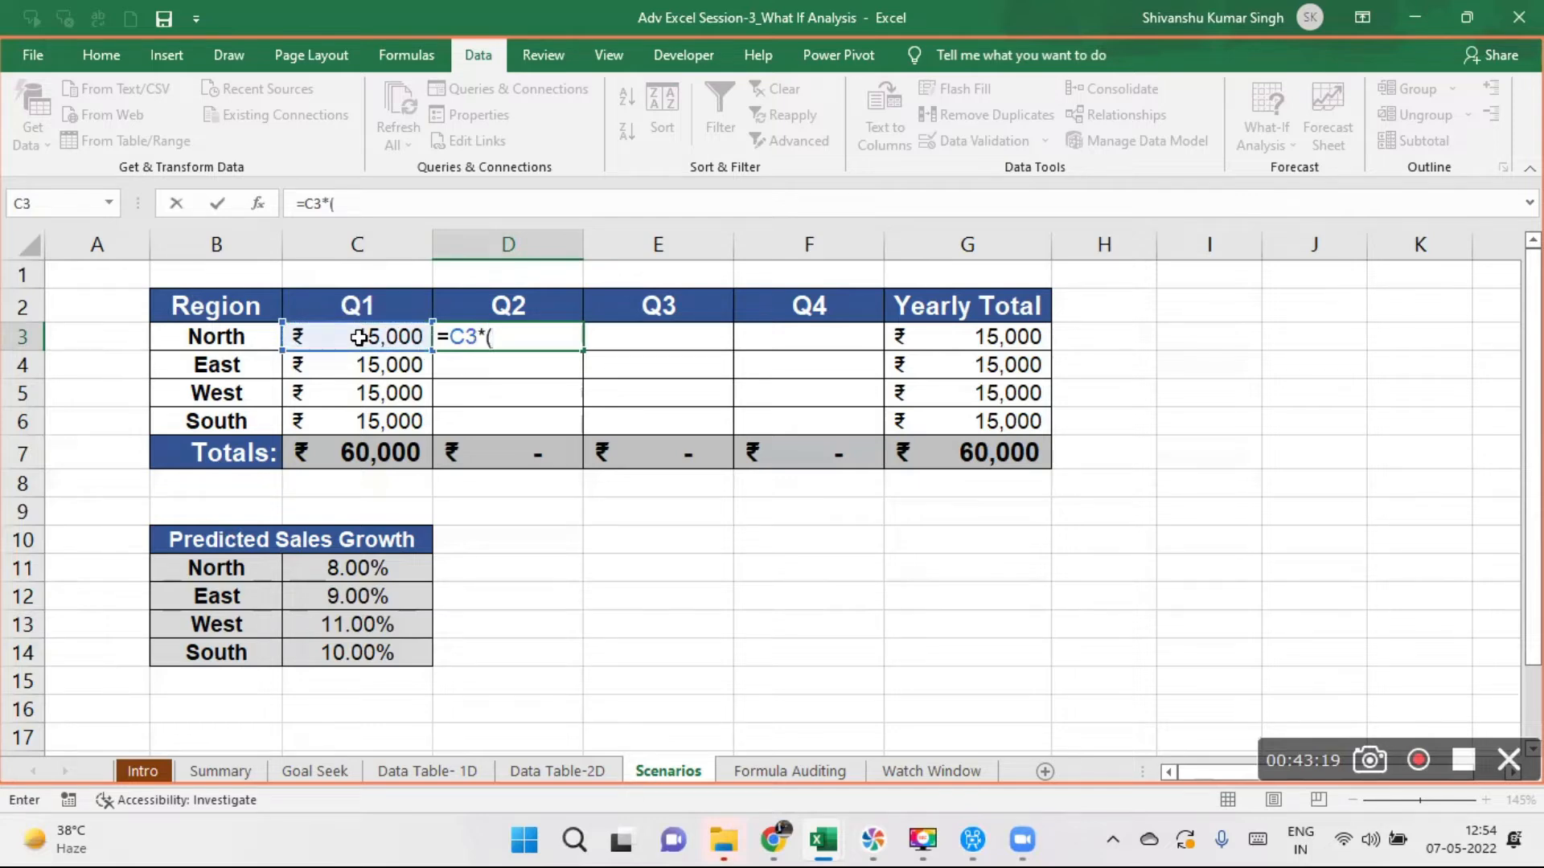
{"action": "type", "text": "(1+"}
{"action": "left_click", "coordinate": [362, 567]}
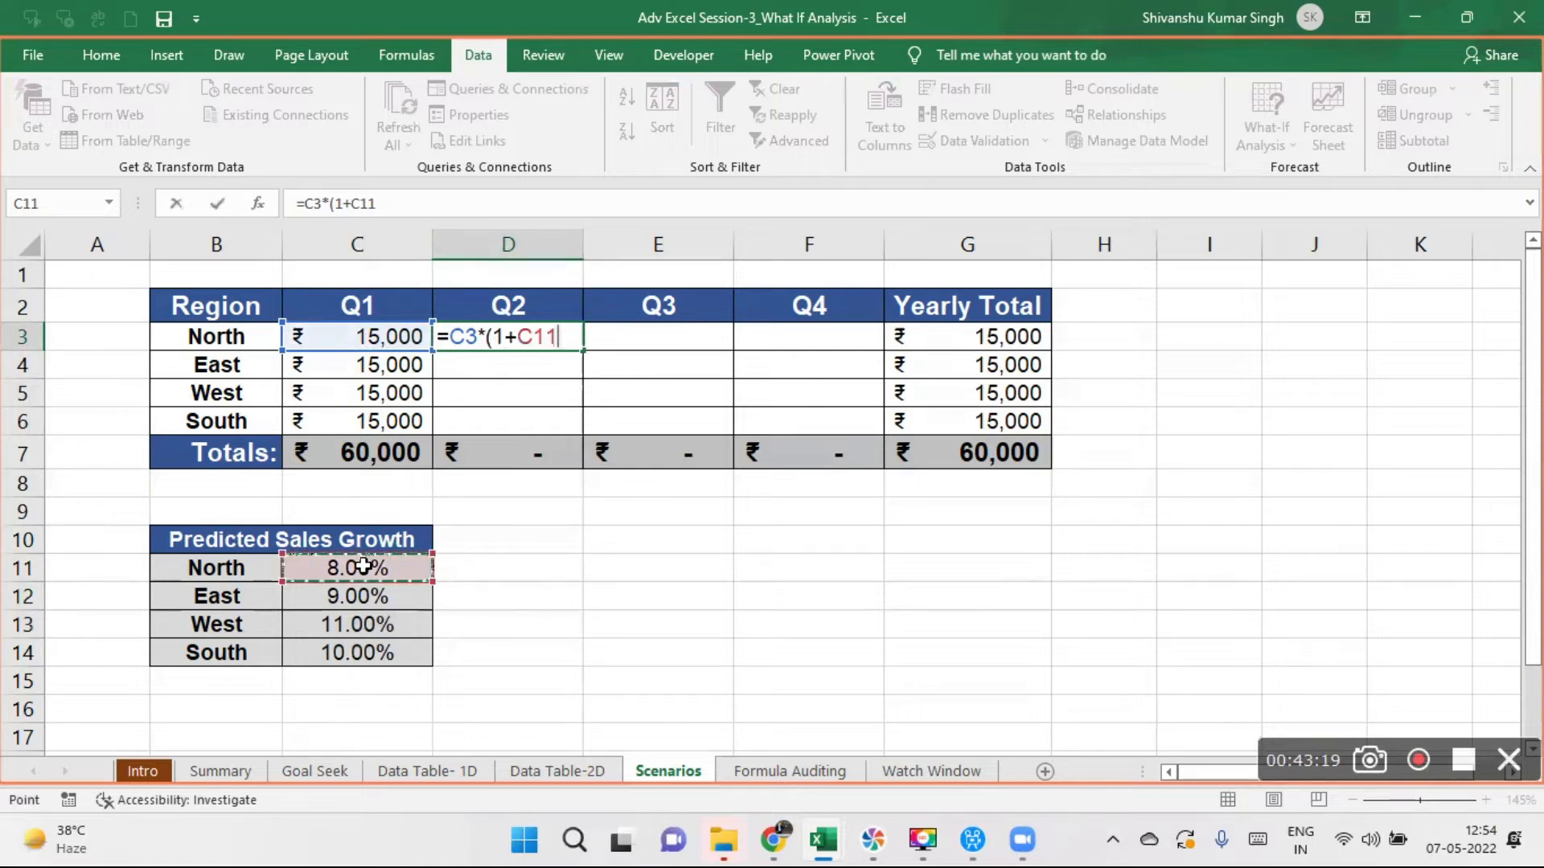
{"action": "type", "text": ")"}
{"action": "key", "text": "Return"}
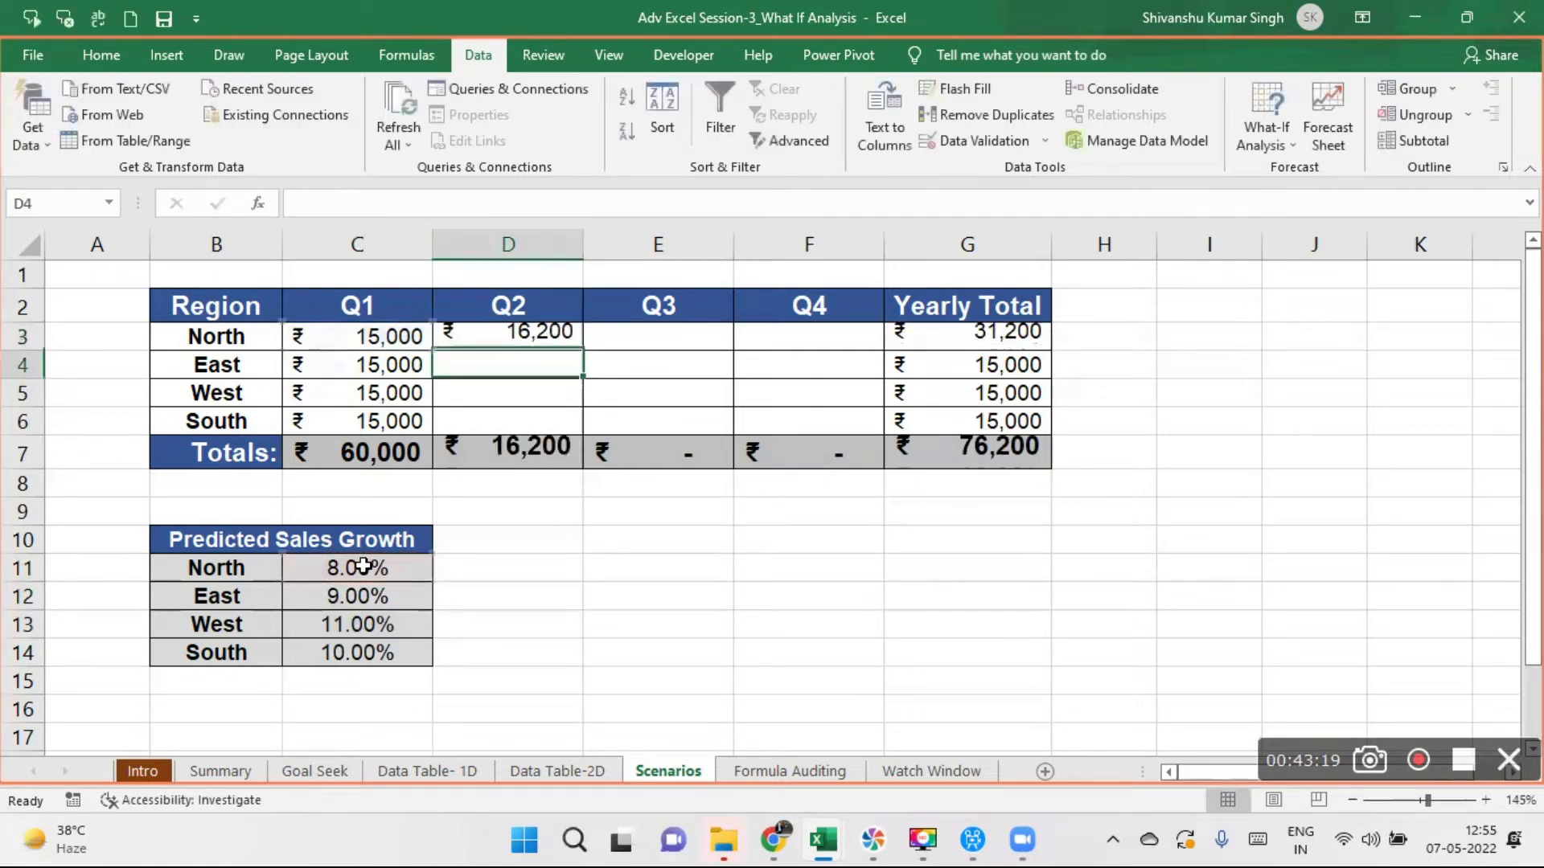
{"action": "left_click", "coordinate": [553, 337]}
{"action": "left_click_drag", "start_coordinate": [582, 348], "coordinate": [586, 430]}
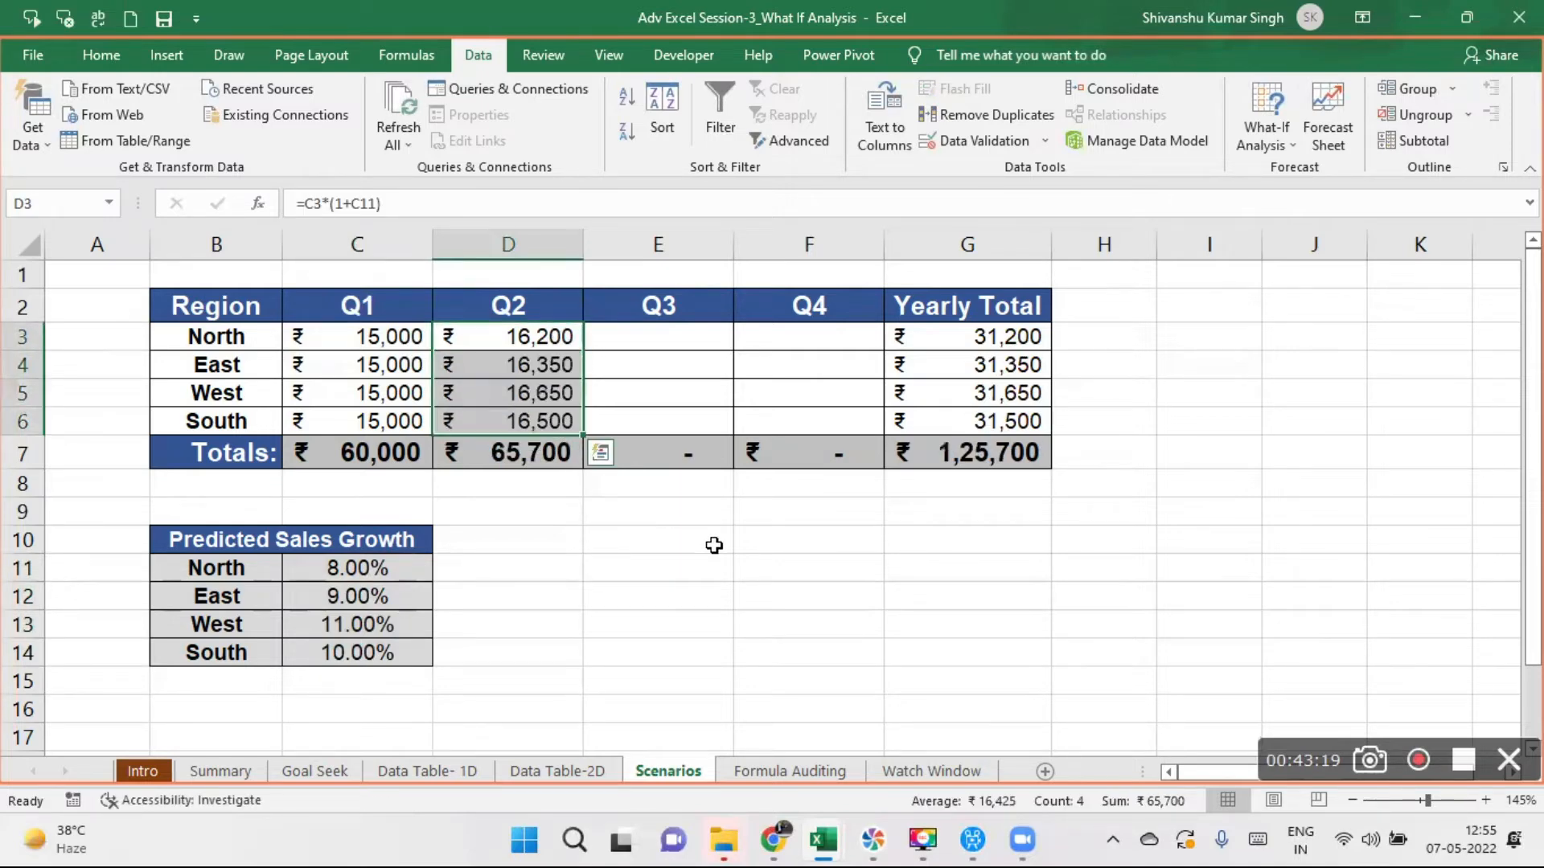
- Fill the North growth formula from D3 across to Q4 in F3
{"action": "left_click", "coordinate": [550, 336]}
{"action": "left_click_drag", "start_coordinate": [585, 351], "coordinate": [859, 359]}
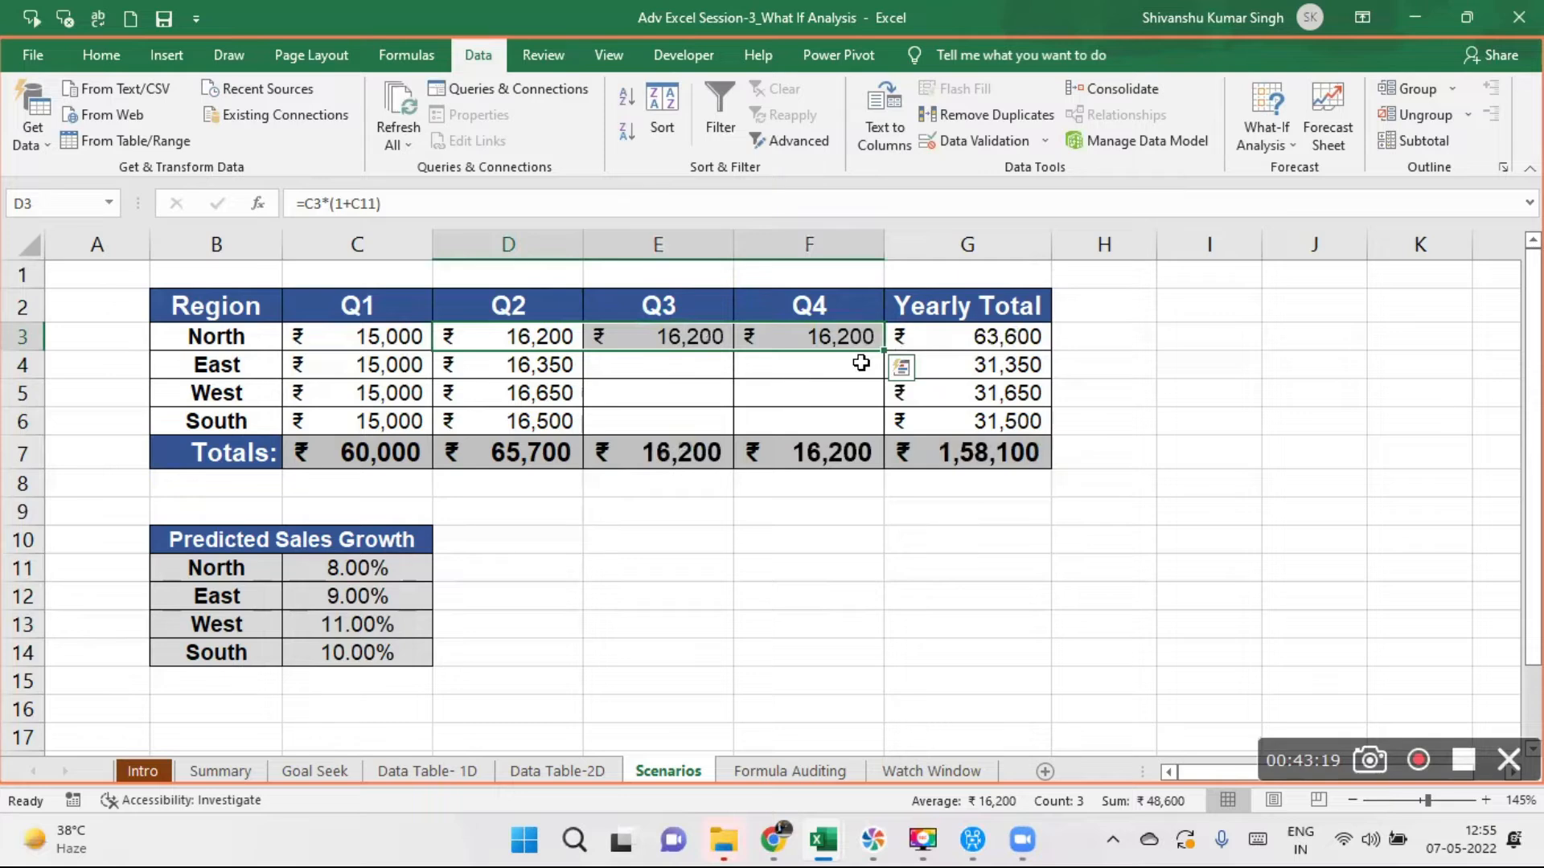
- Change the North Q2 formula in D3 to =C3*(1+$C$11) and fill it across to Q4 in F3
{"action": "left_click", "coordinate": [533, 340]}
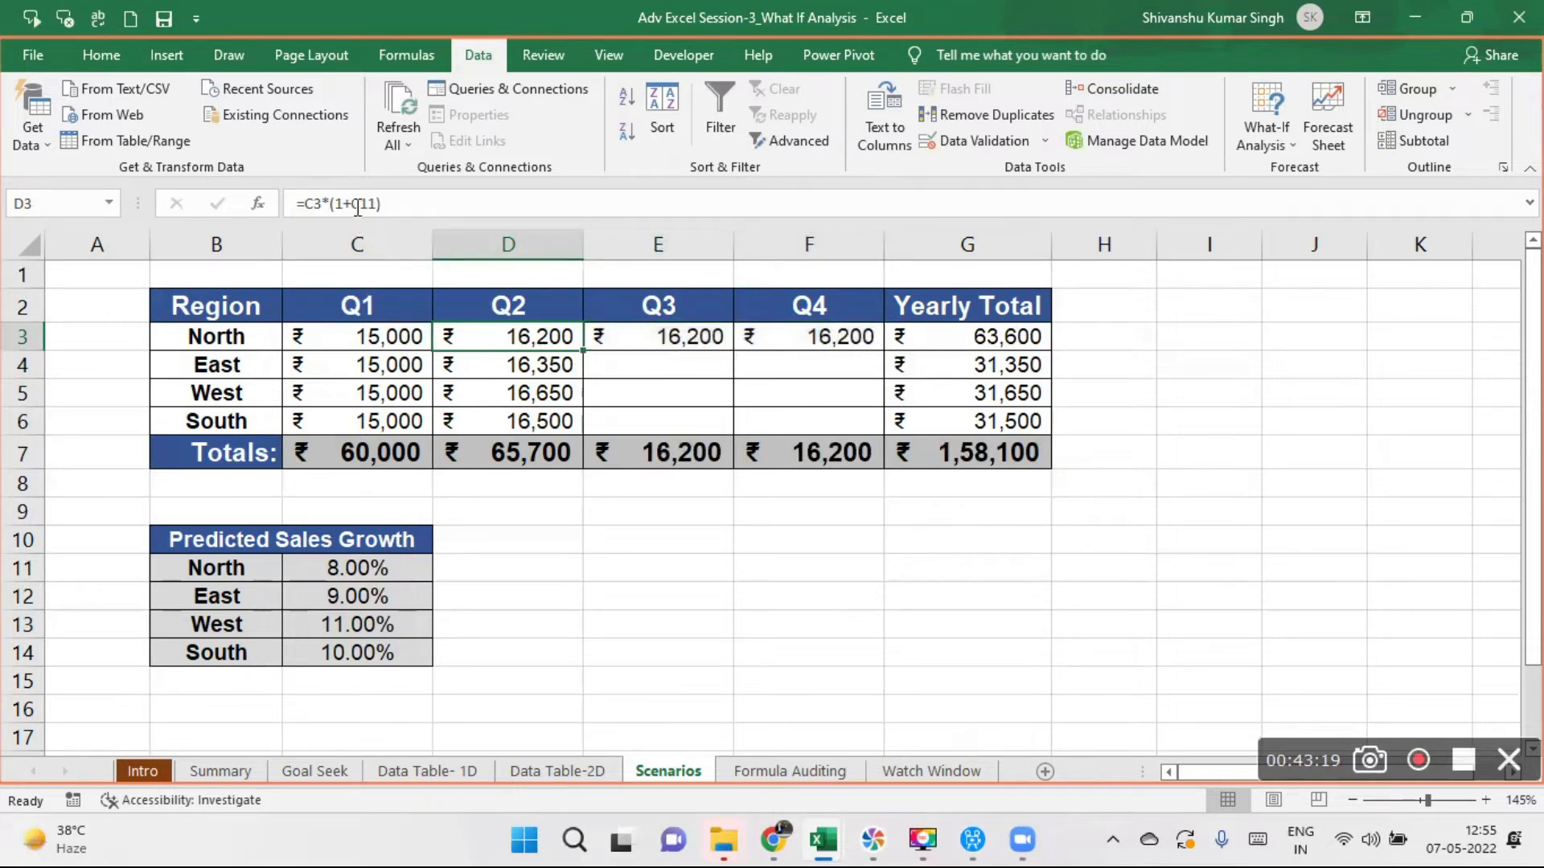
{"action": "left_click", "coordinate": [360, 204]}
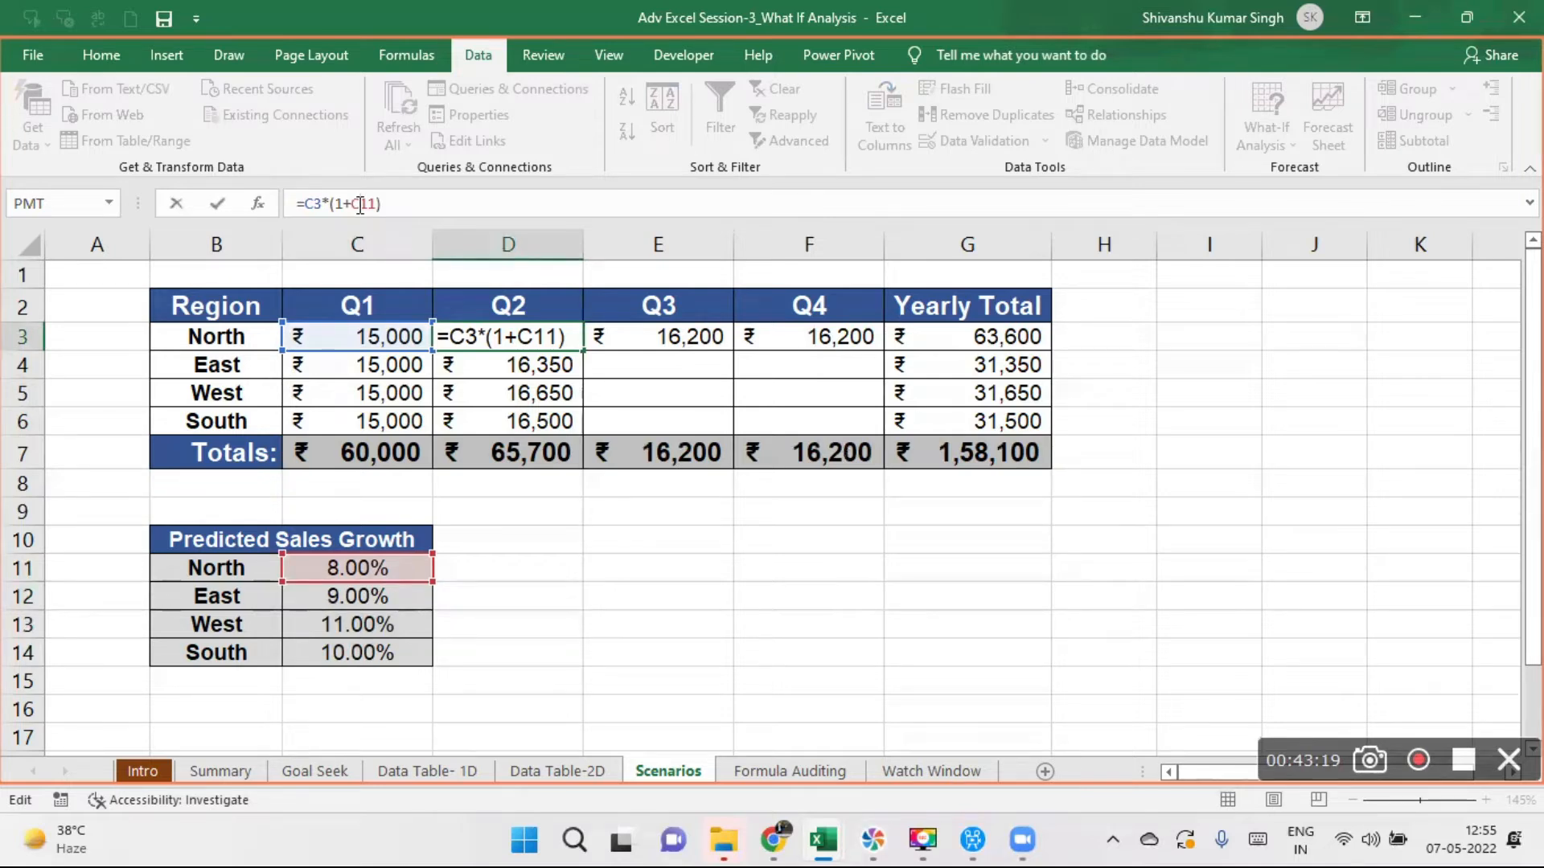
{"action": "key", "text": "F4"}
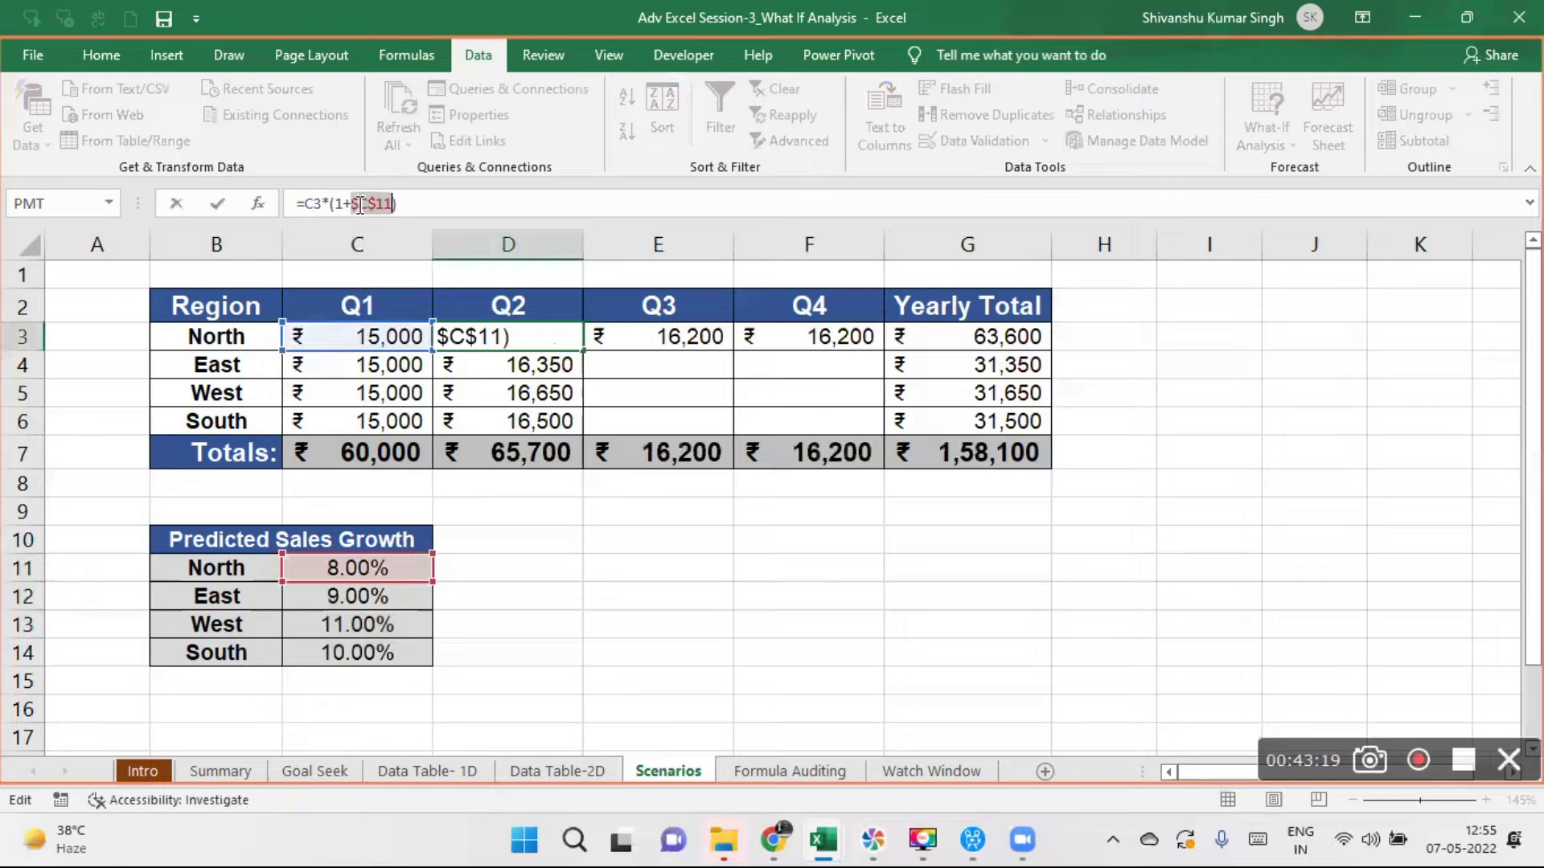
{"action": "key", "text": "Return"}
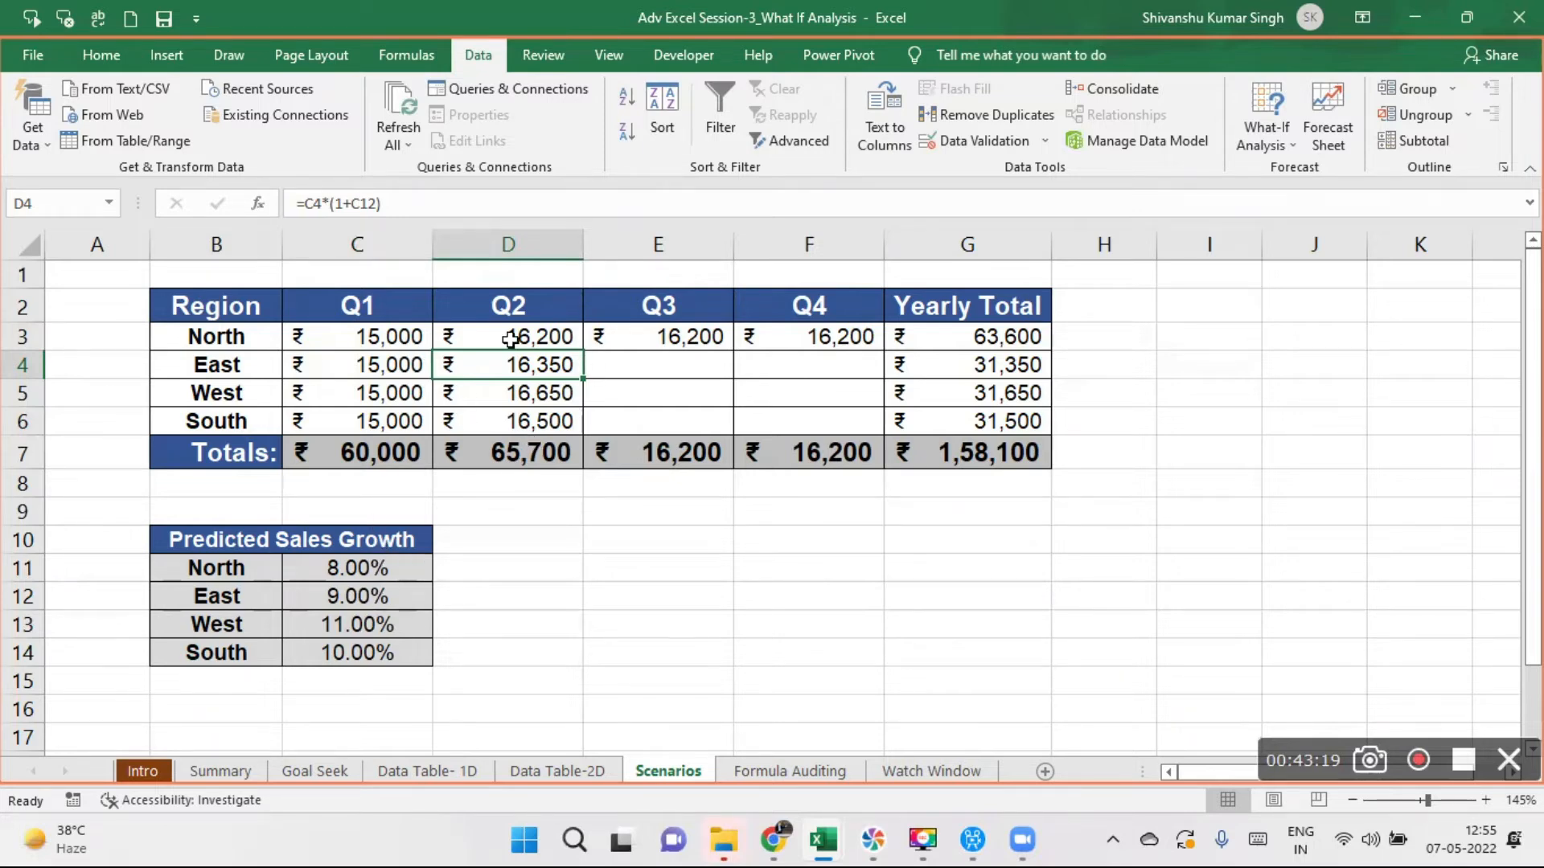
{"action": "left_click", "coordinate": [559, 341]}
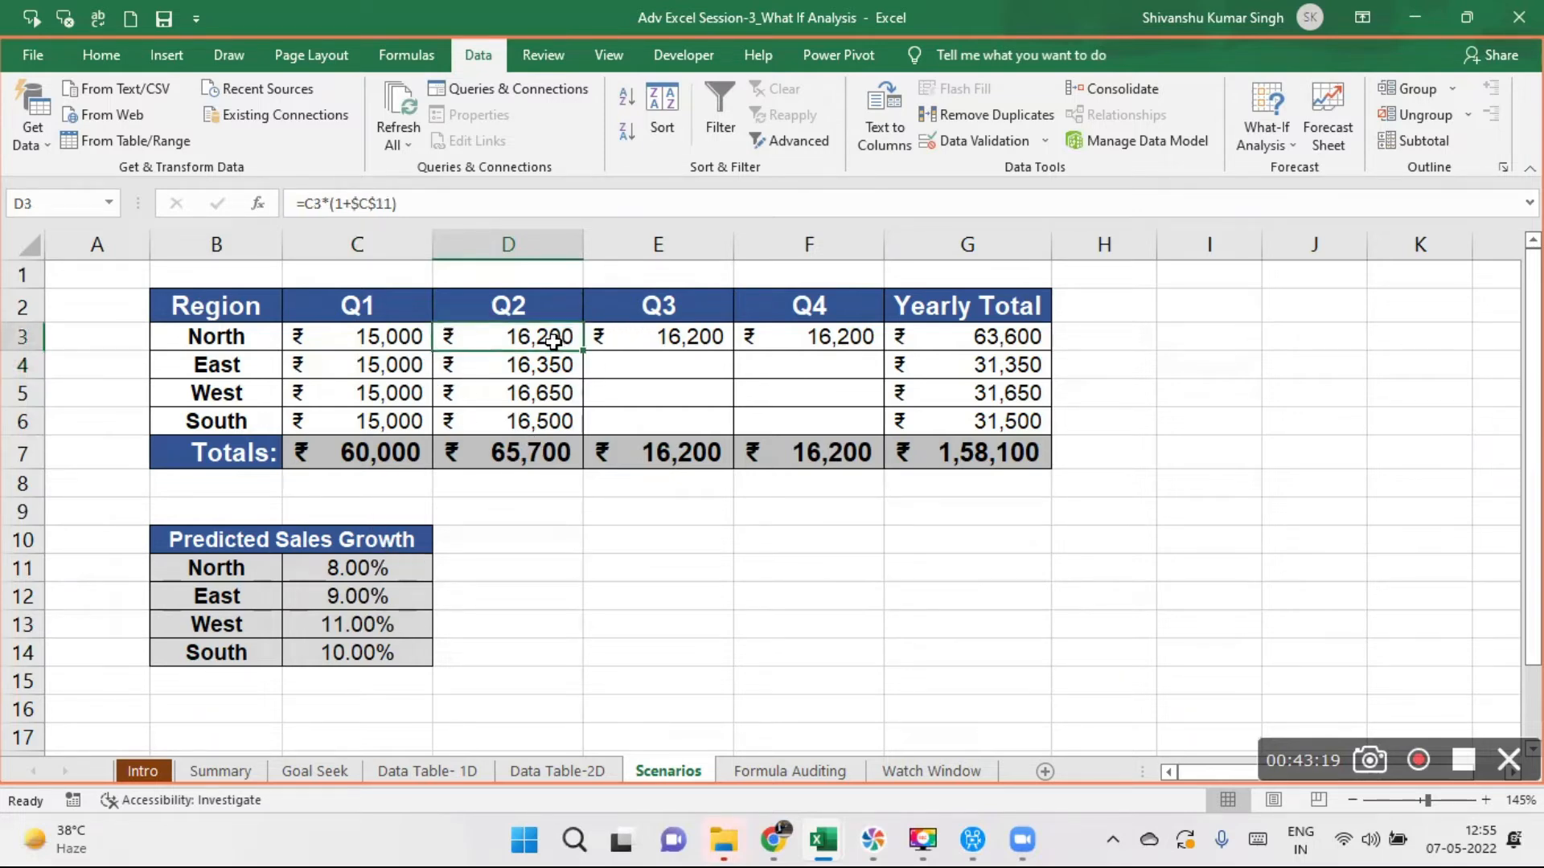
{"action": "left_click_drag", "start_coordinate": [585, 355], "coordinate": [852, 361]}
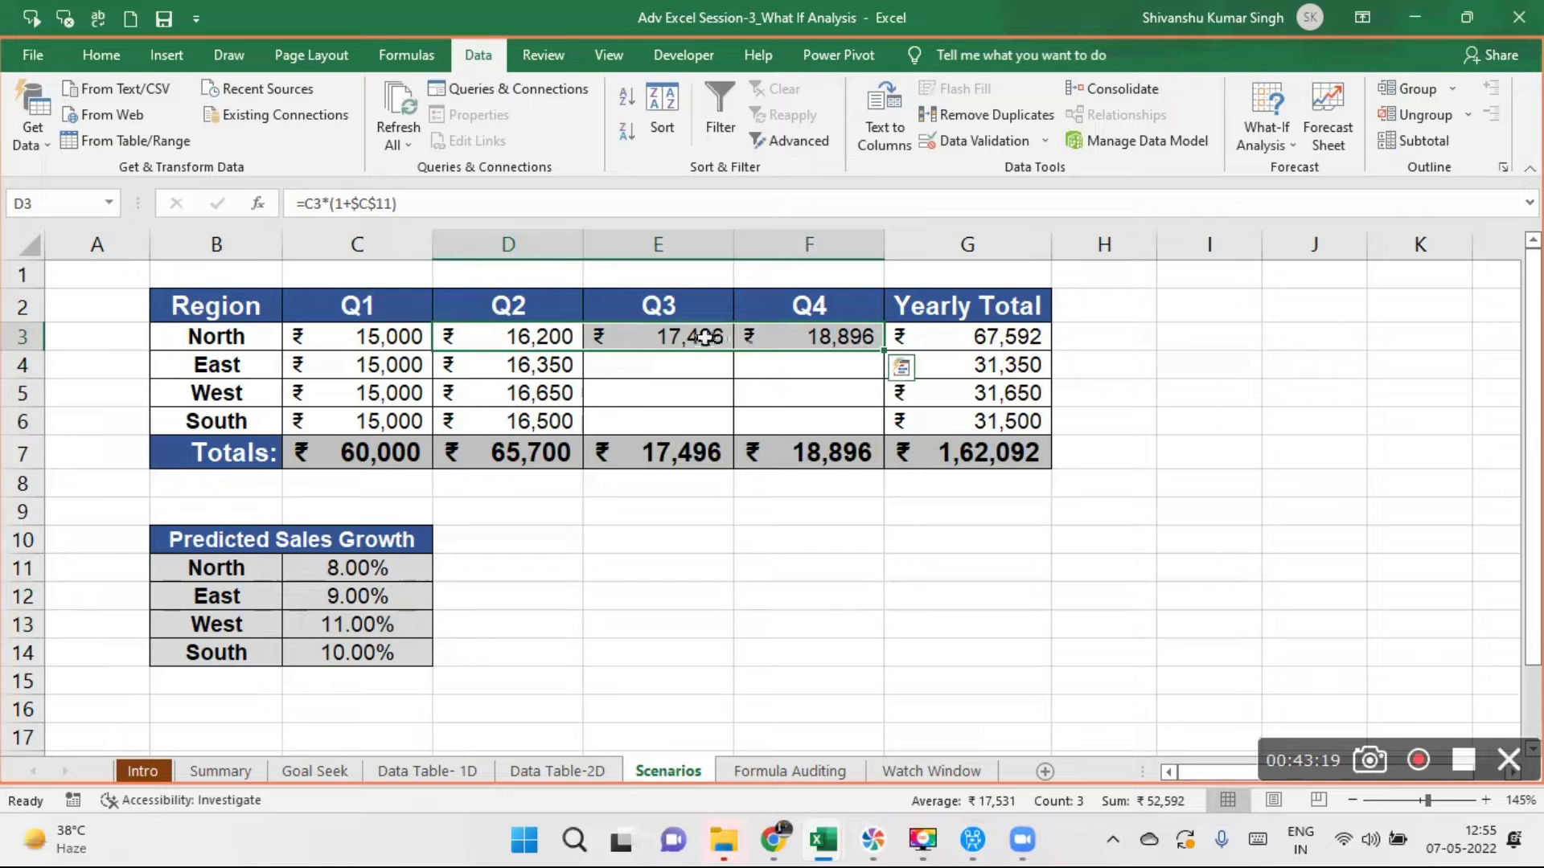
{"action": "left_click_drag", "start_coordinate": [704, 338], "coordinate": [736, 352]}
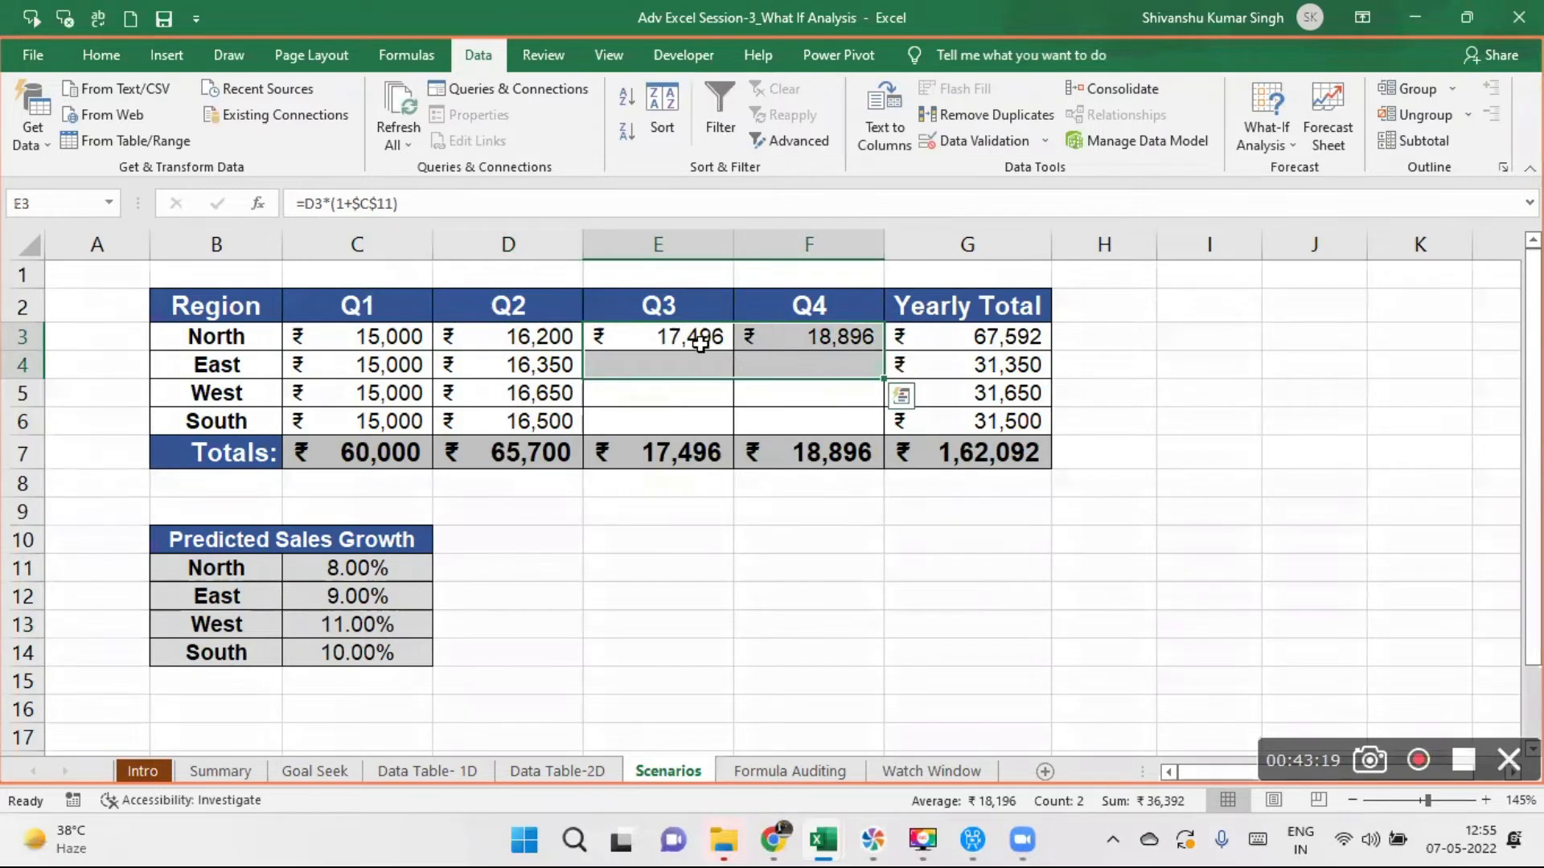
- Fill the fully absolute growth formula from D3 down to D6 for the other regions
{"action": "left_click", "coordinate": [533, 337]}
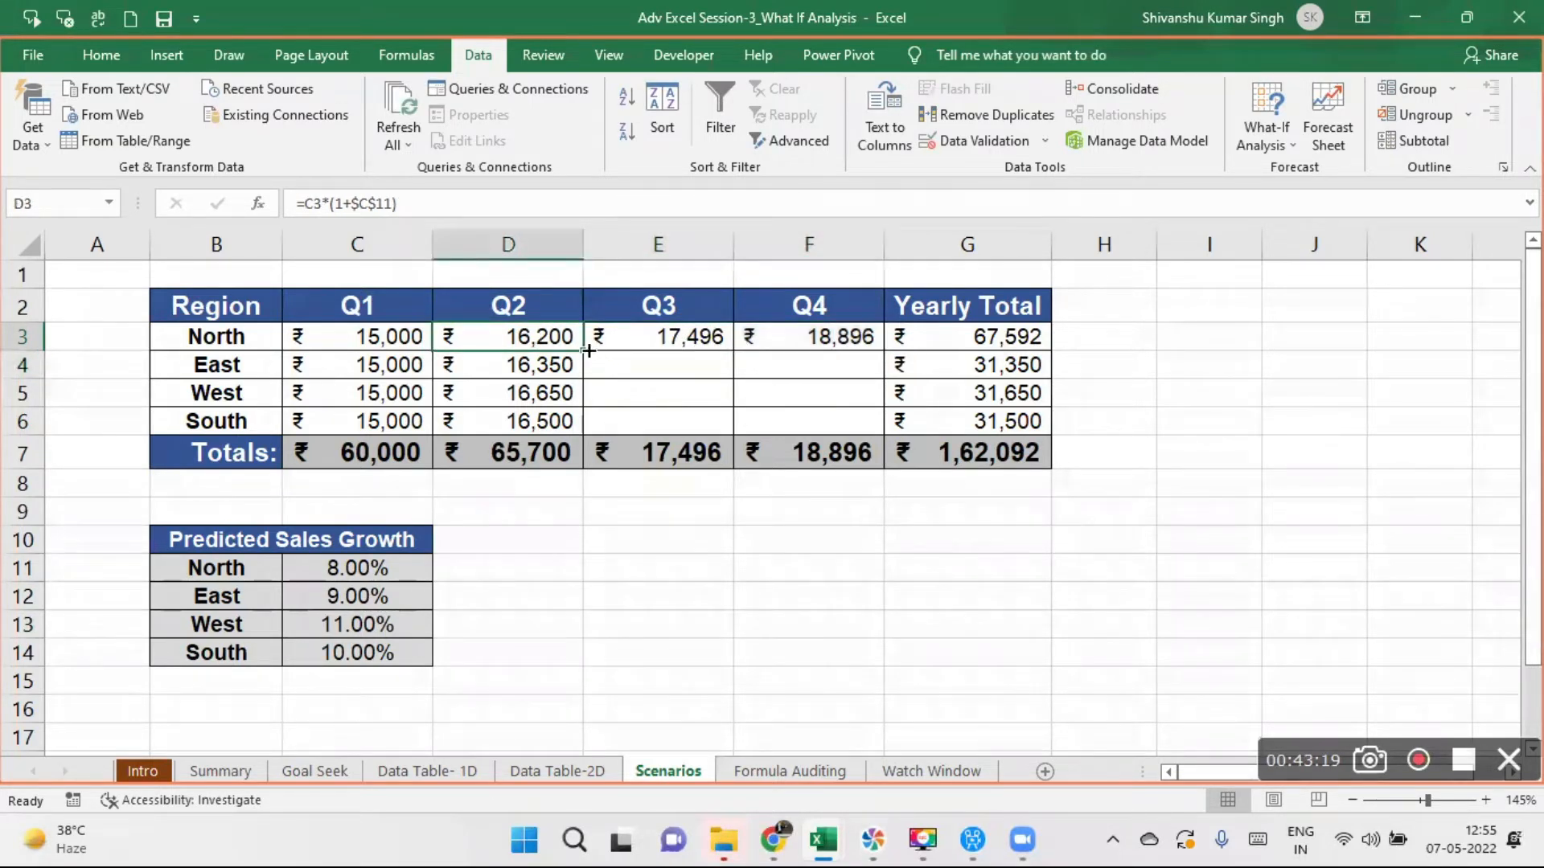
{"action": "left_click_drag", "start_coordinate": [584, 351], "coordinate": [577, 393]}
{"action": "left_click_drag", "start_coordinate": [576, 439], "coordinate": [572, 437]}
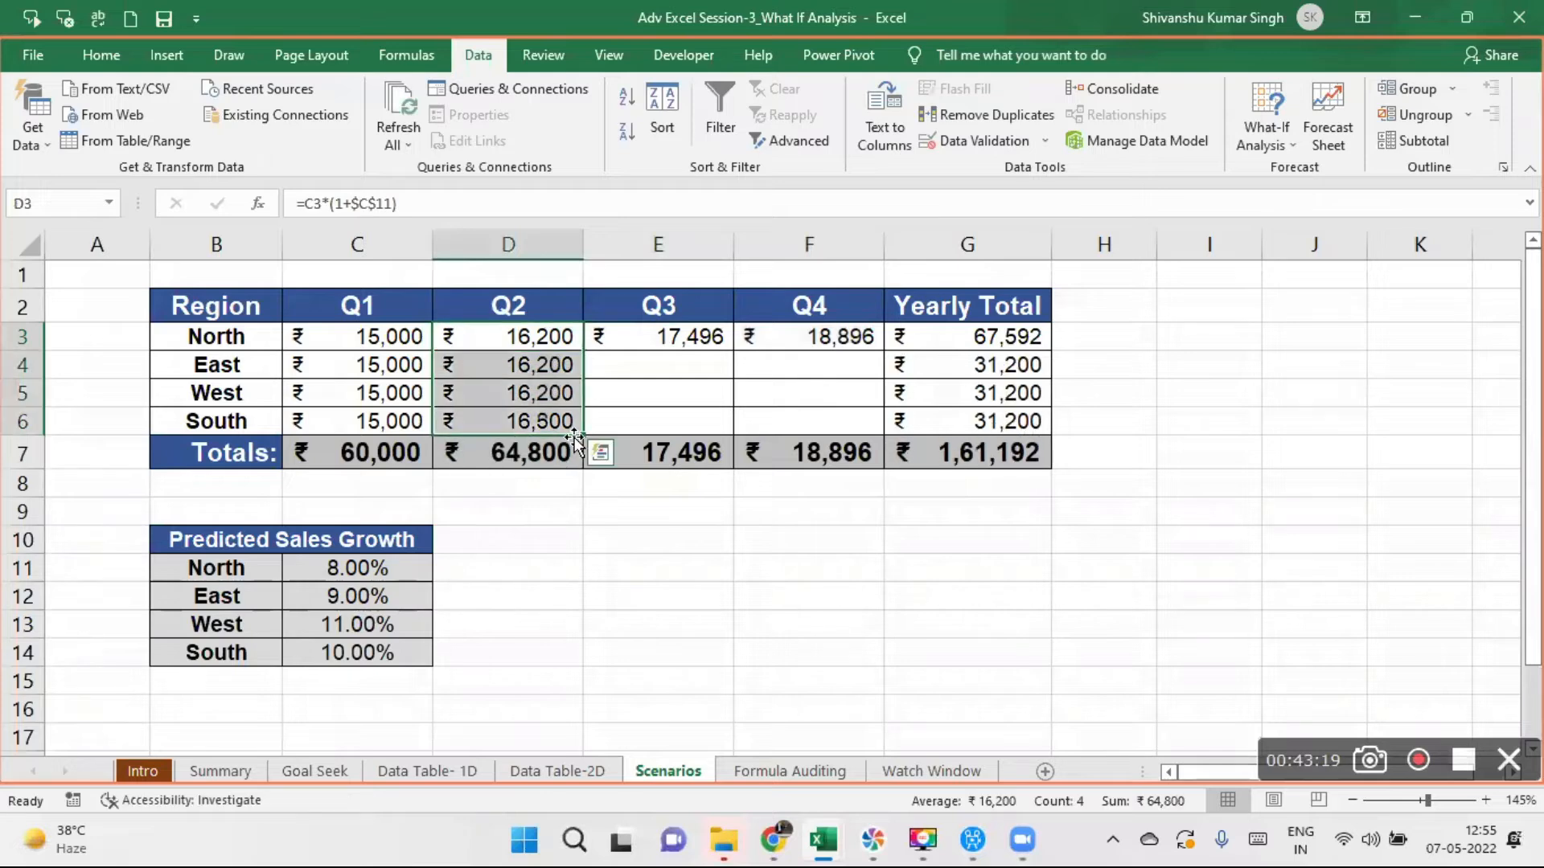
- Change the D3 formula to =C3*(1+$C11) and fill it down to row 6 and across to Q4
{"action": "left_click", "coordinate": [549, 330]}
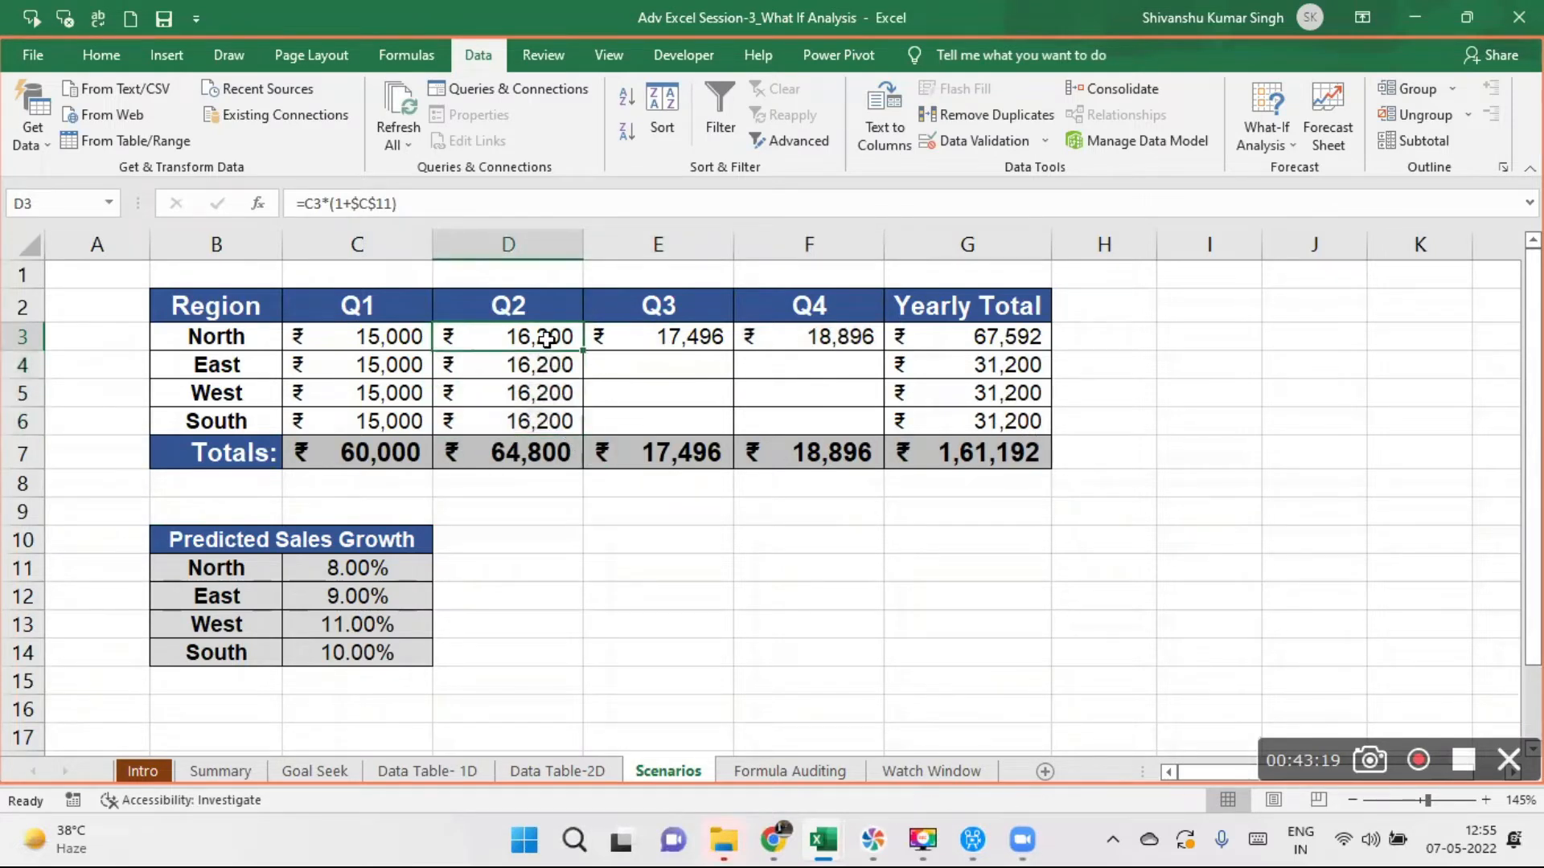
{"action": "left_click", "coordinate": [377, 204]}
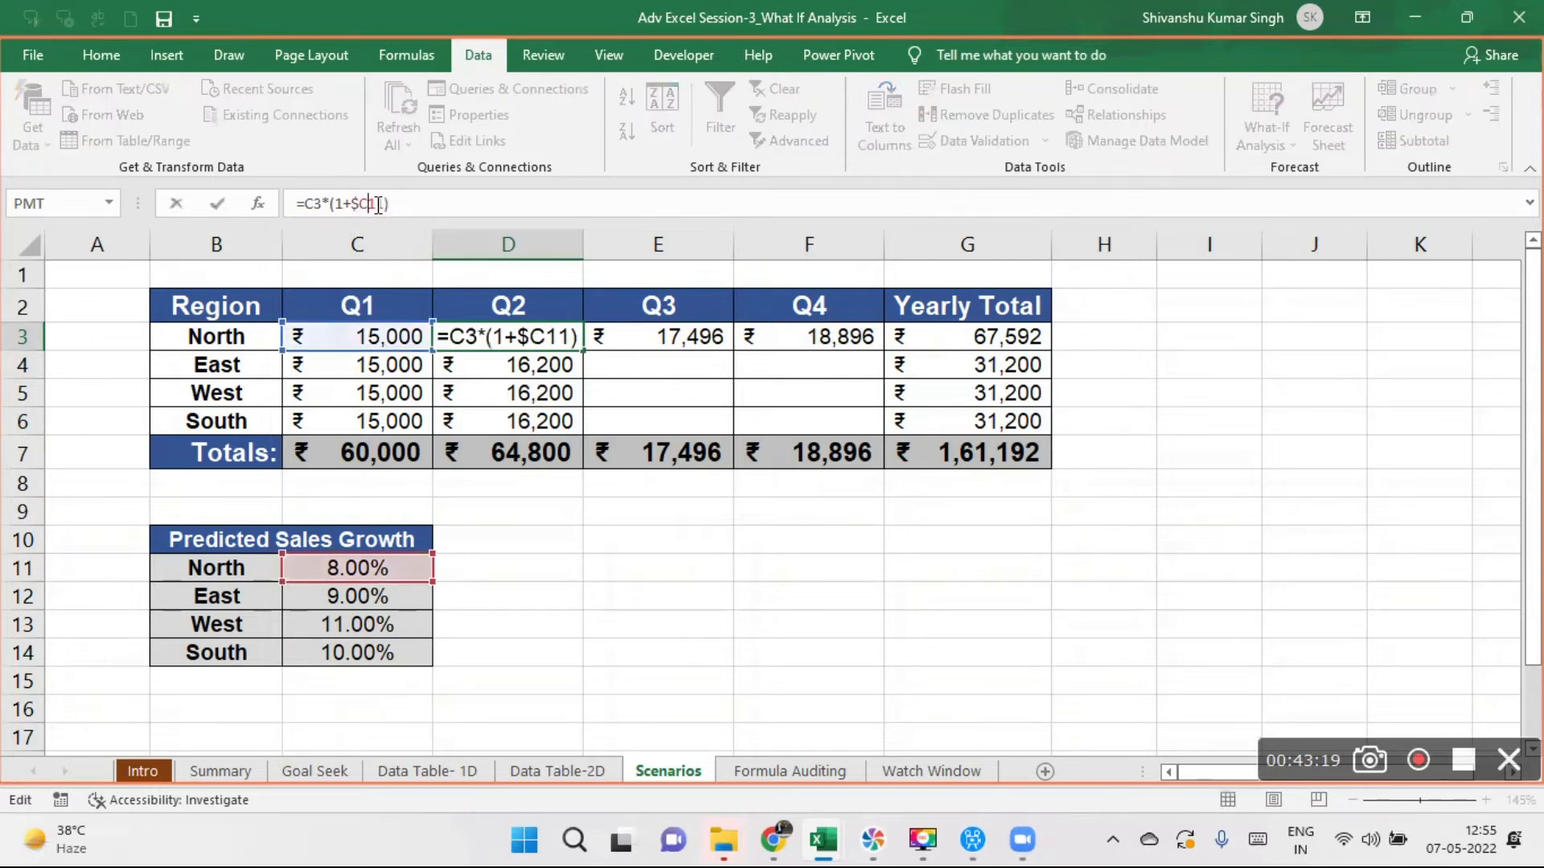
{"action": "key", "text": "Return"}
{"action": "left_click", "coordinate": [526, 338]}
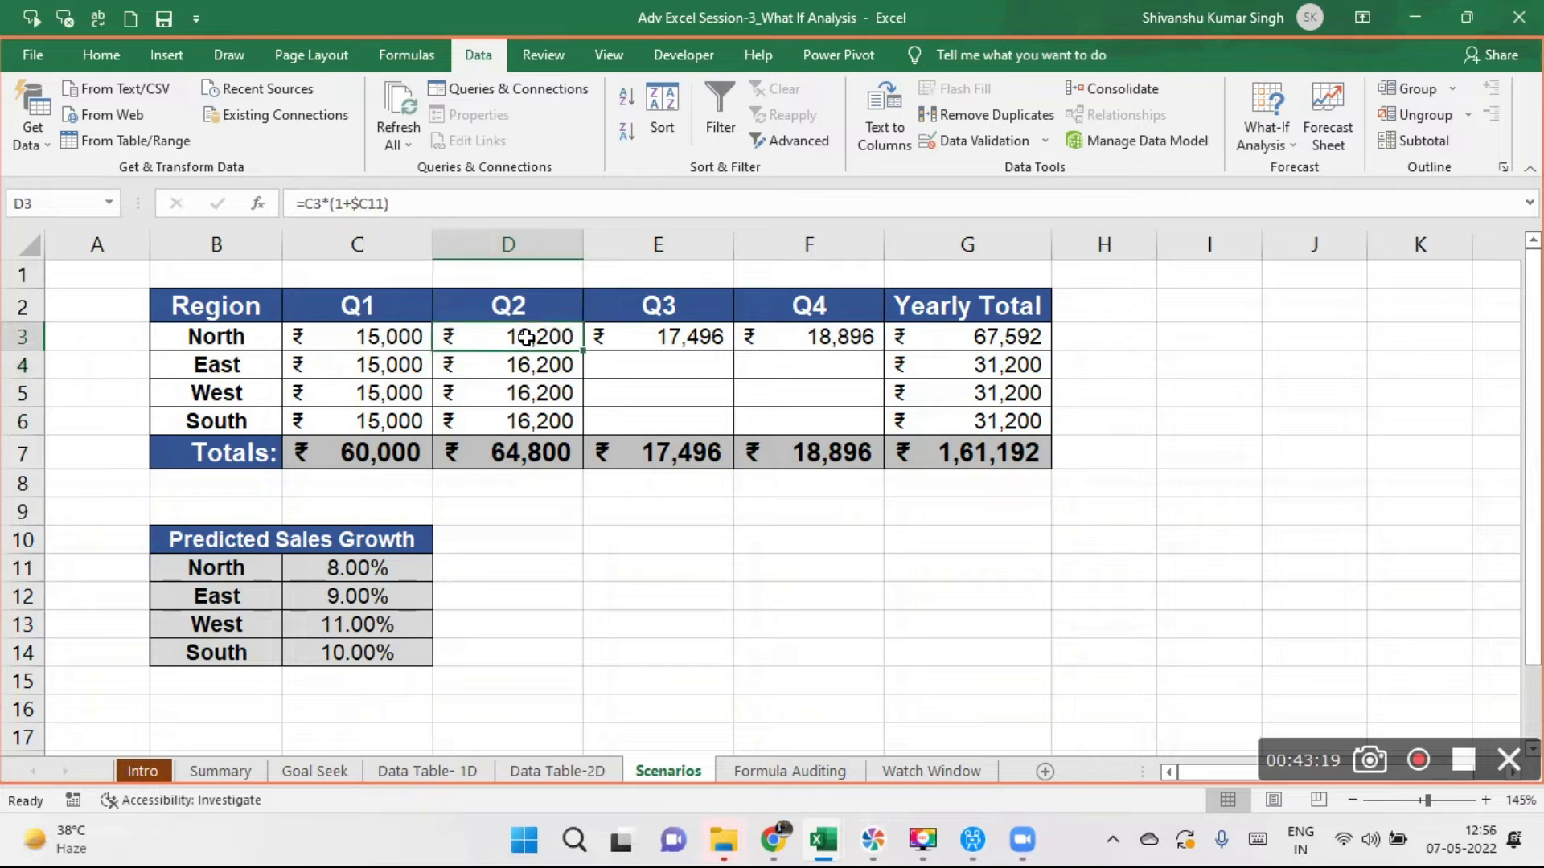
{"action": "left_click_drag", "start_coordinate": [587, 350], "coordinate": [579, 426]}
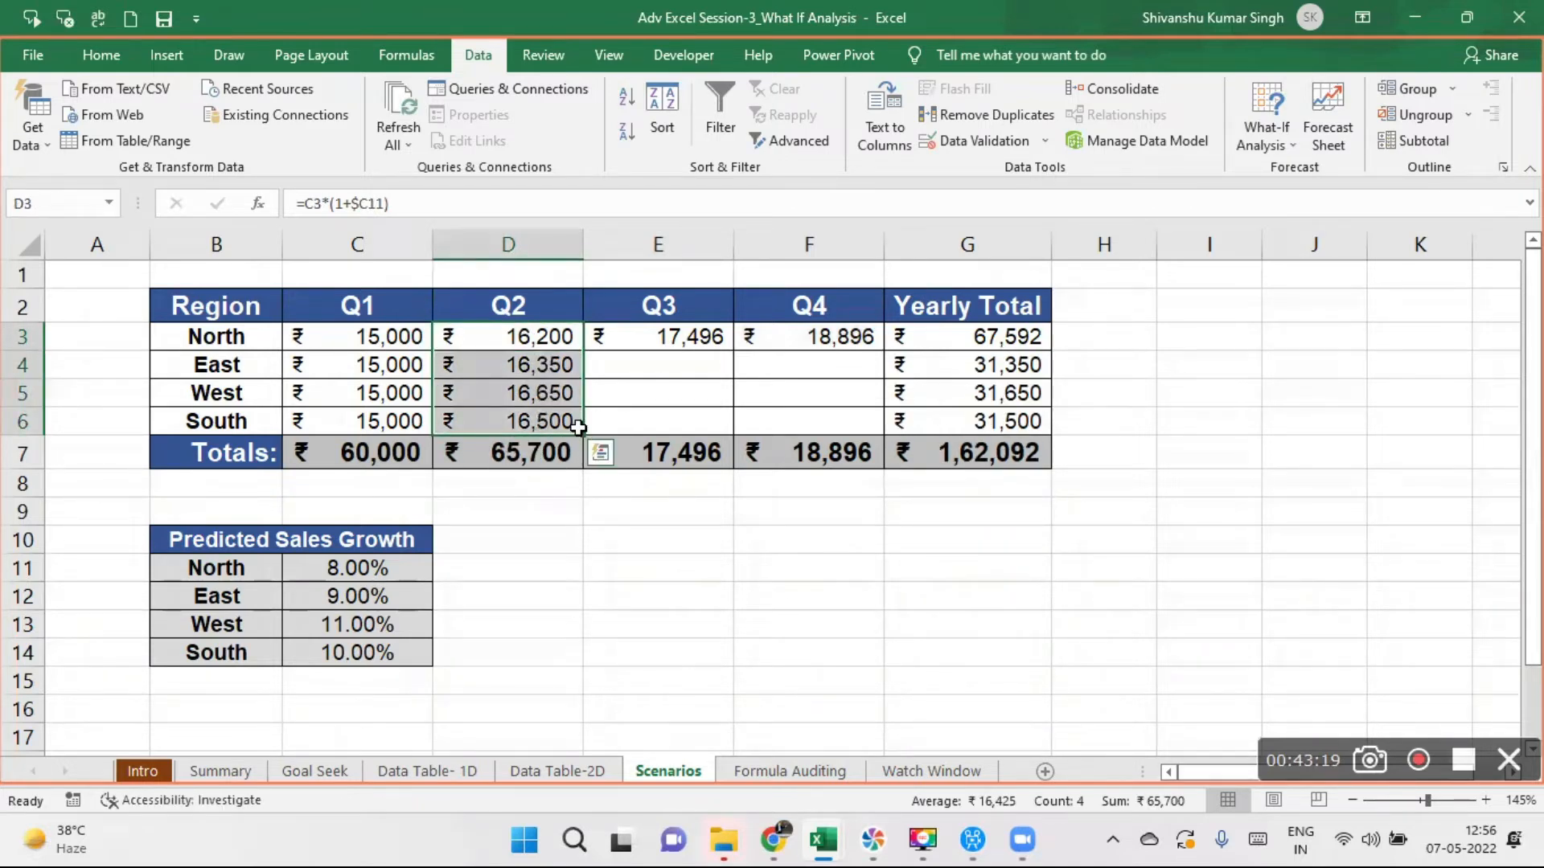
{"action": "left_click_drag", "start_coordinate": [579, 434], "coordinate": [854, 421]}
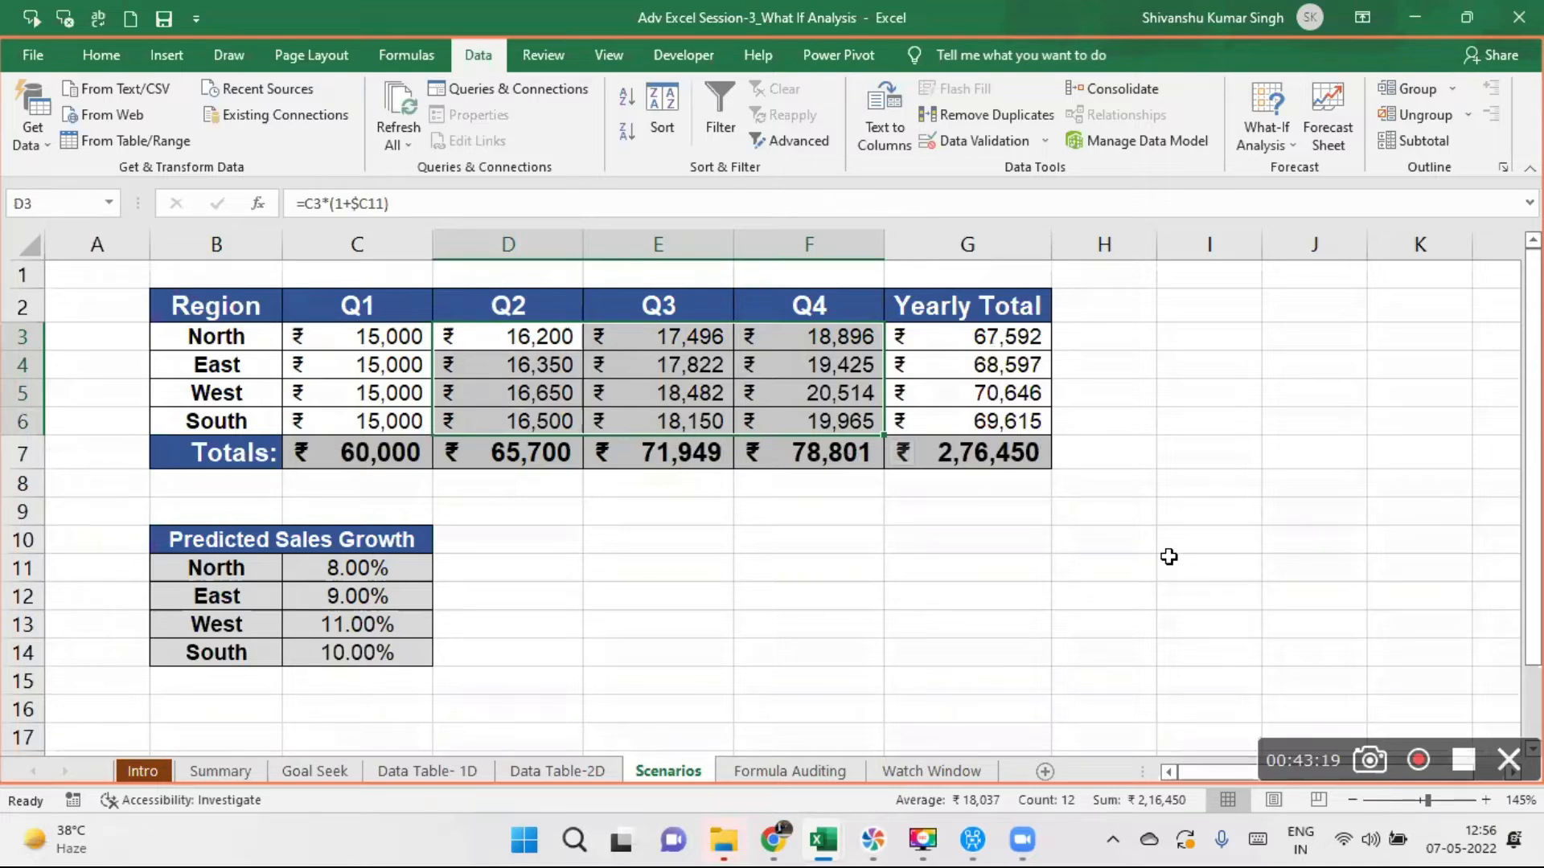
{"action": "left_click", "coordinate": [957, 576]}
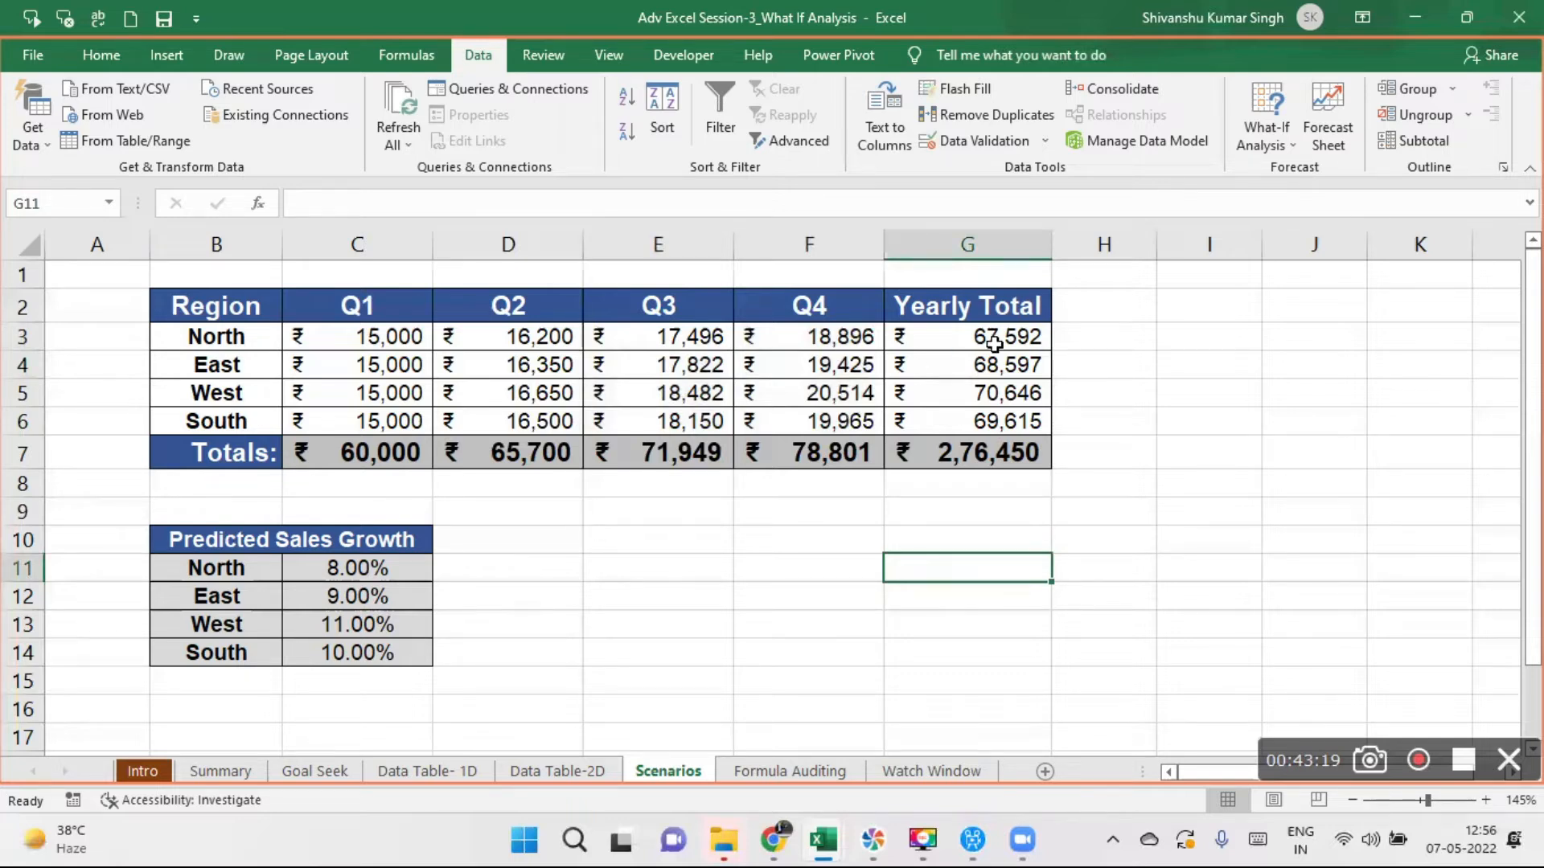
{"action": "left_click", "coordinate": [1291, 142]}
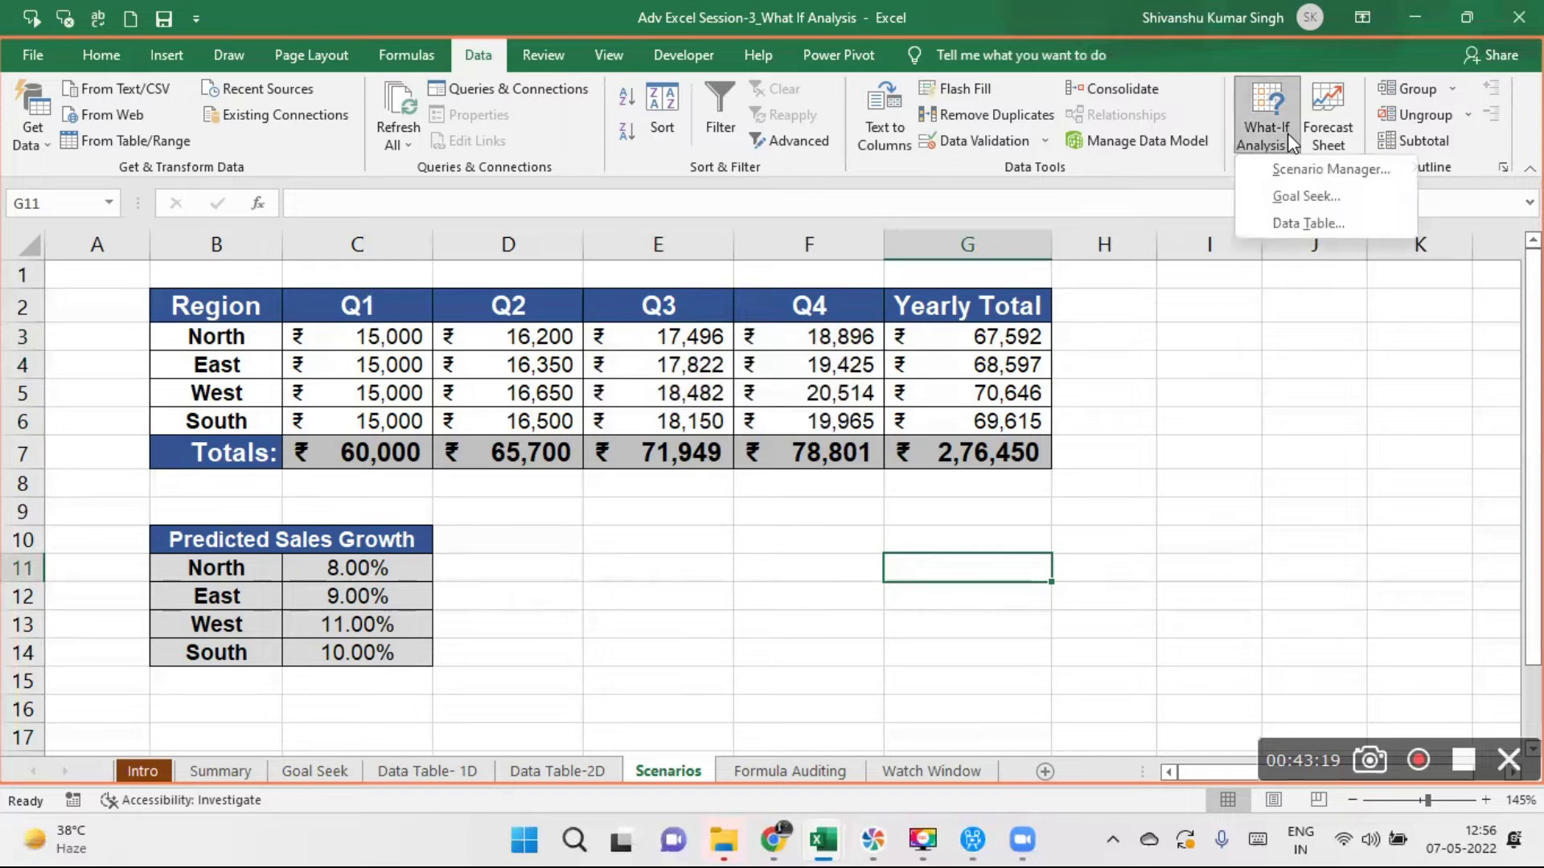
{"action": "left_click", "coordinate": [1234, 492]}
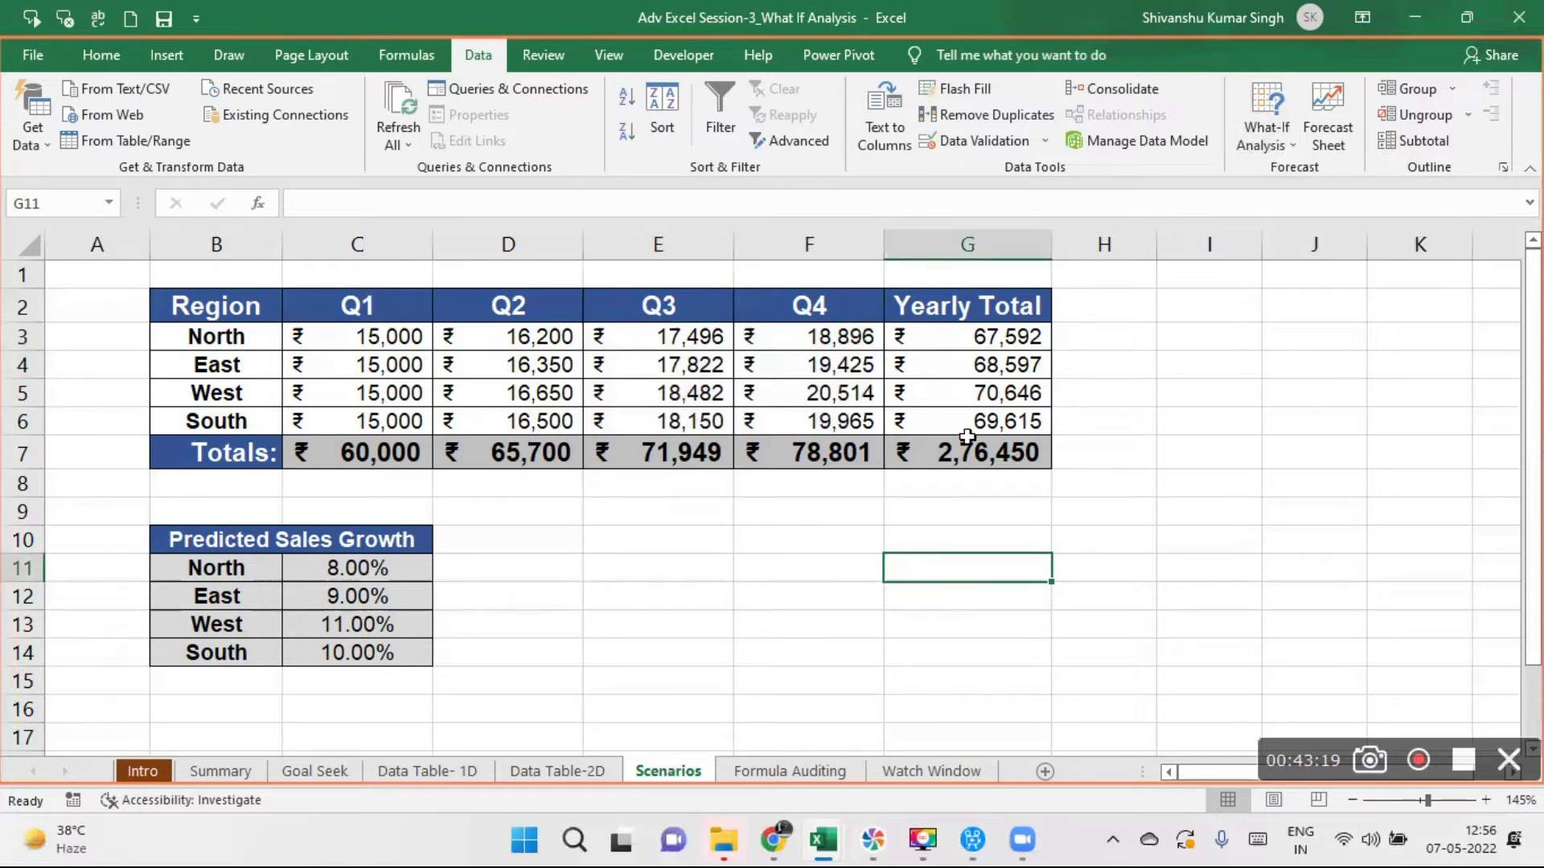
- Clear the Q2 to Q4 sales formulas of all four regions in D3:F6
{"action": "left_click_drag", "start_coordinate": [240, 312], "coordinate": [1035, 464]}
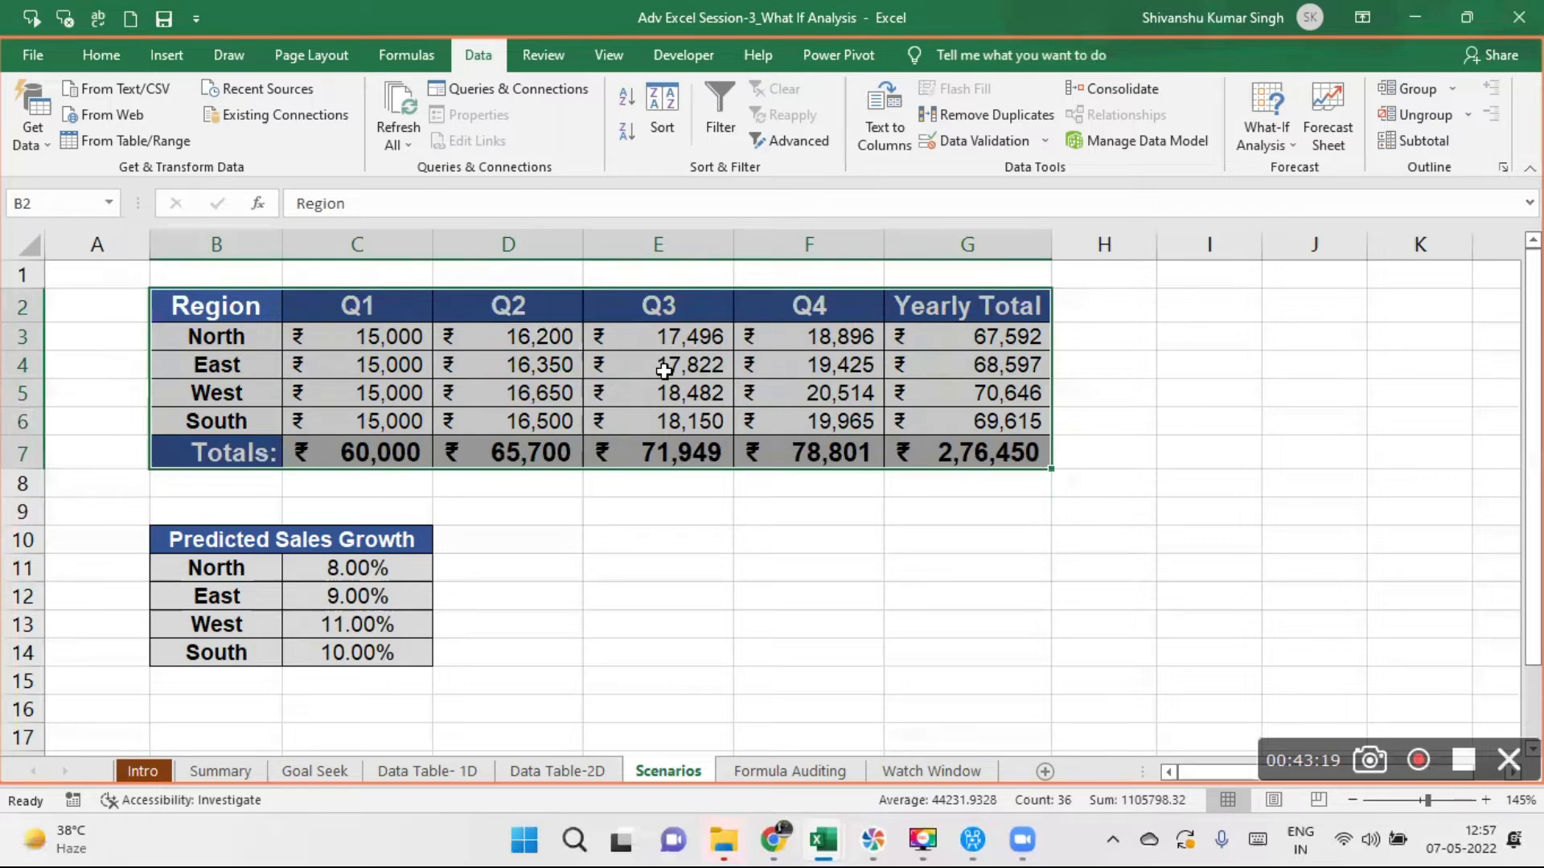
{"action": "left_click_drag", "start_coordinate": [544, 336], "coordinate": [786, 415]}
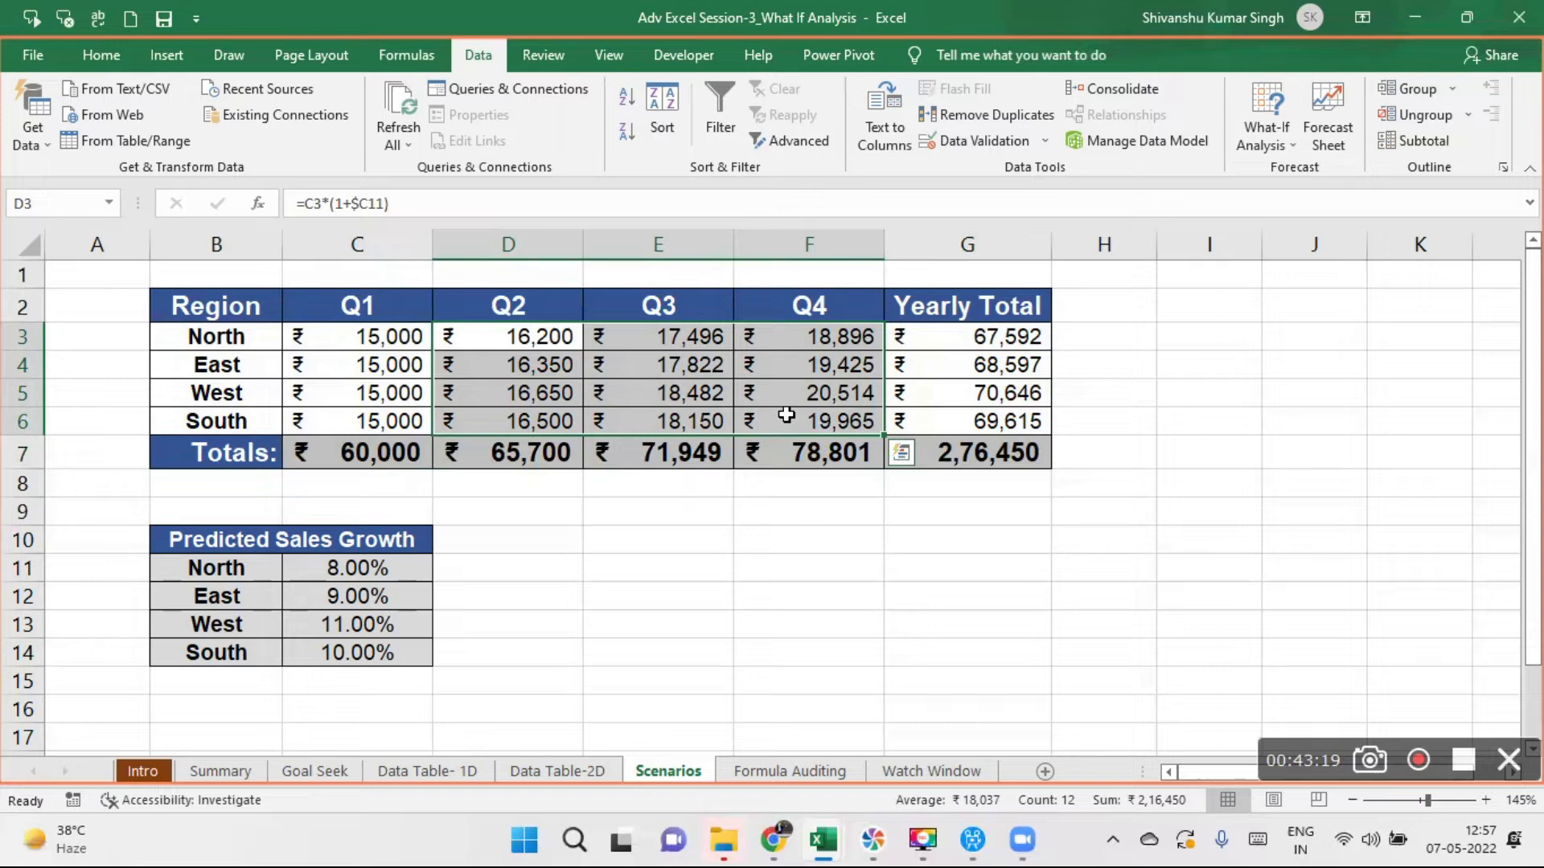
{"action": "key", "text": "Delete"}
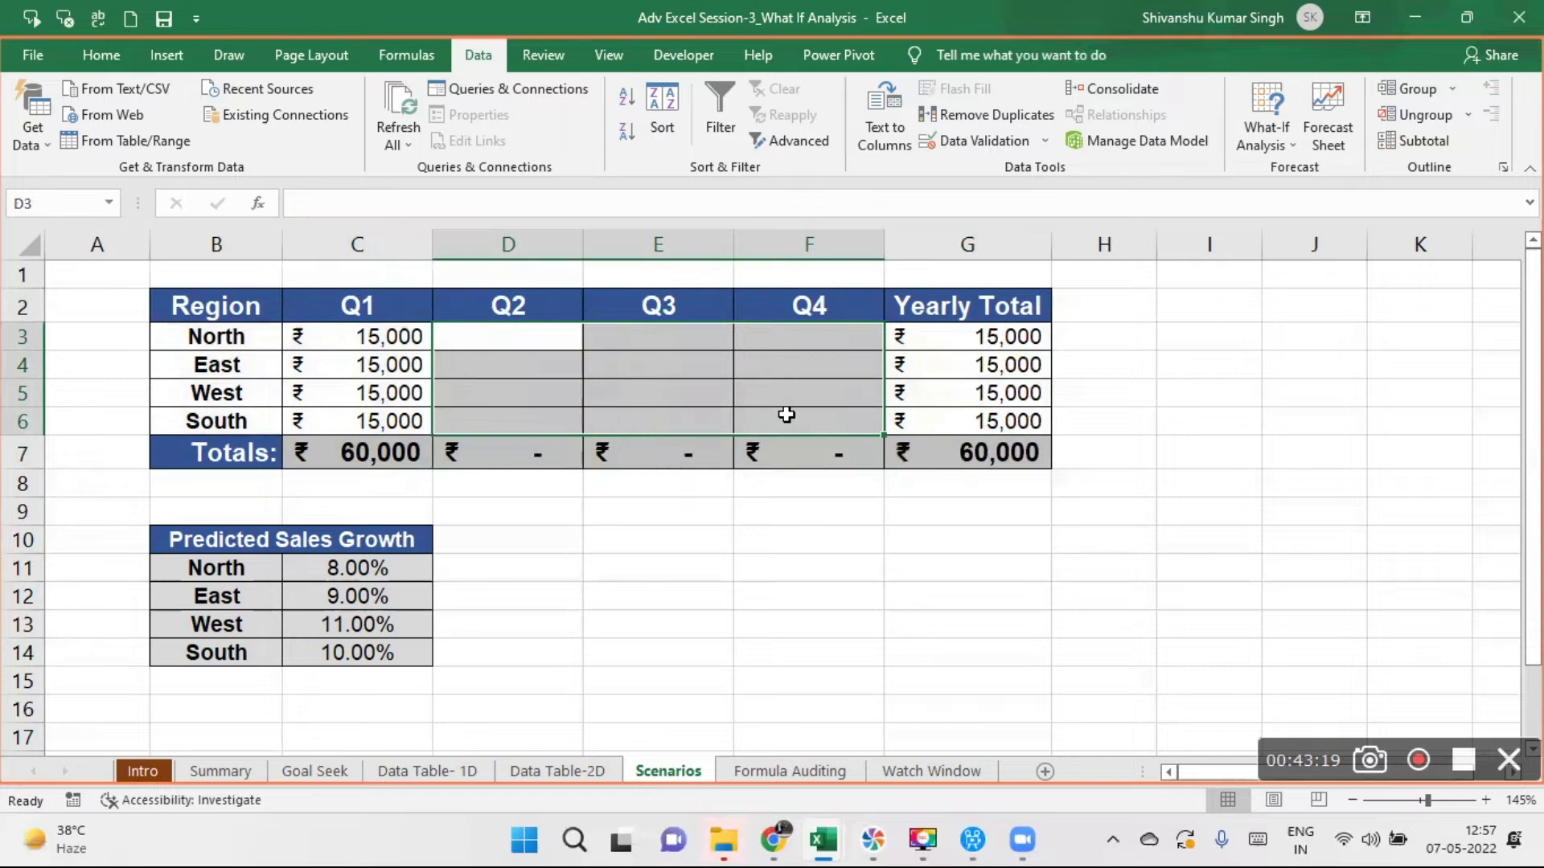
- Enter the formula =C3*(1+$C11) in D3 to calculate North's Q2 sales with a column-locked growth rate
{"action": "left_click", "coordinate": [502, 337]}
{"action": "type", "text": "="}
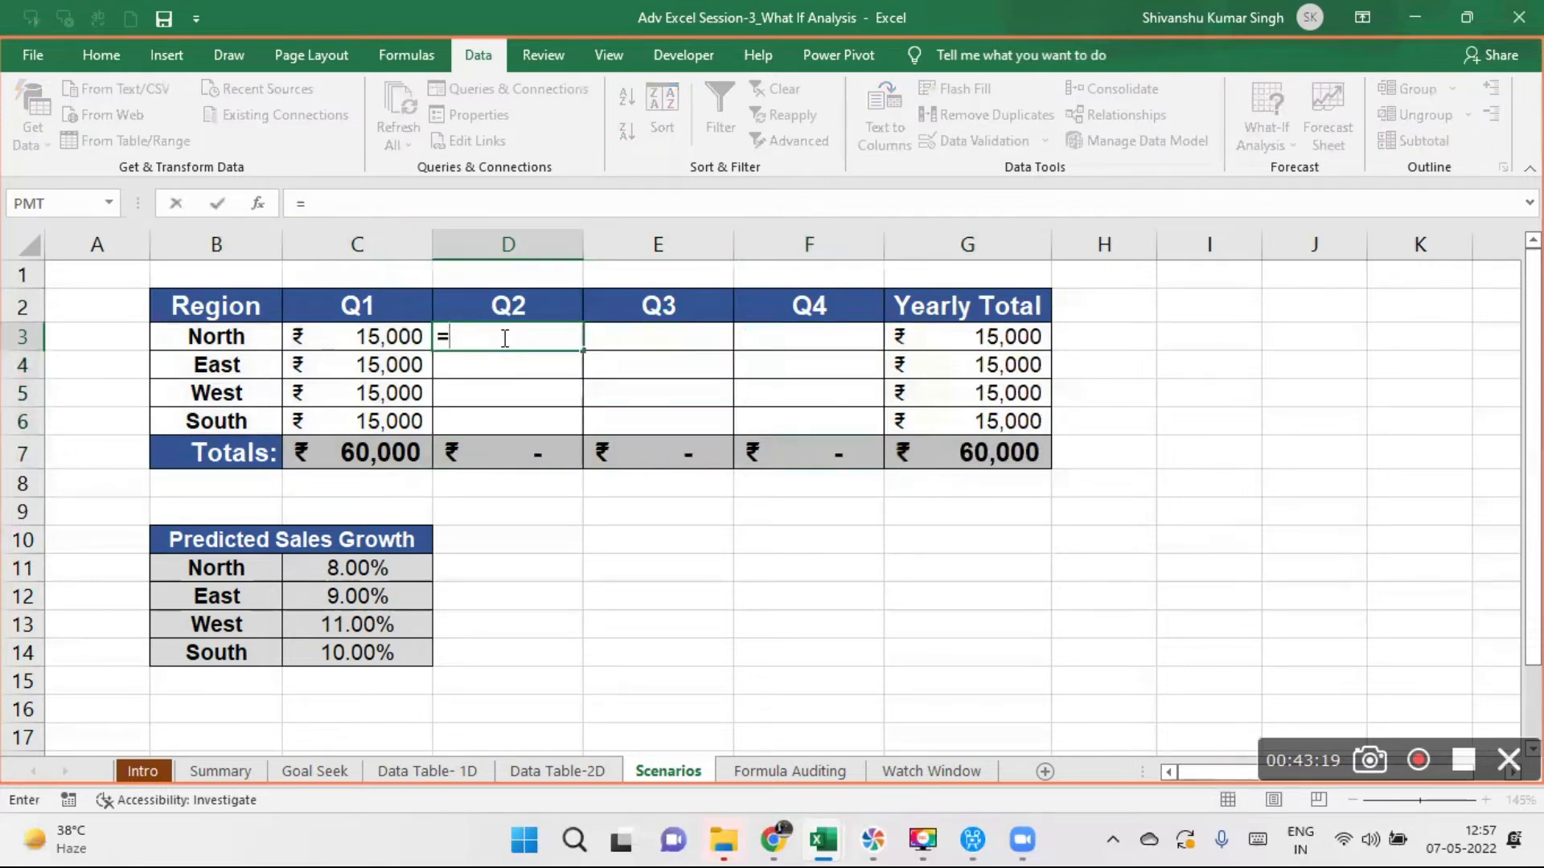
{"action": "left_click", "coordinate": [391, 337]}
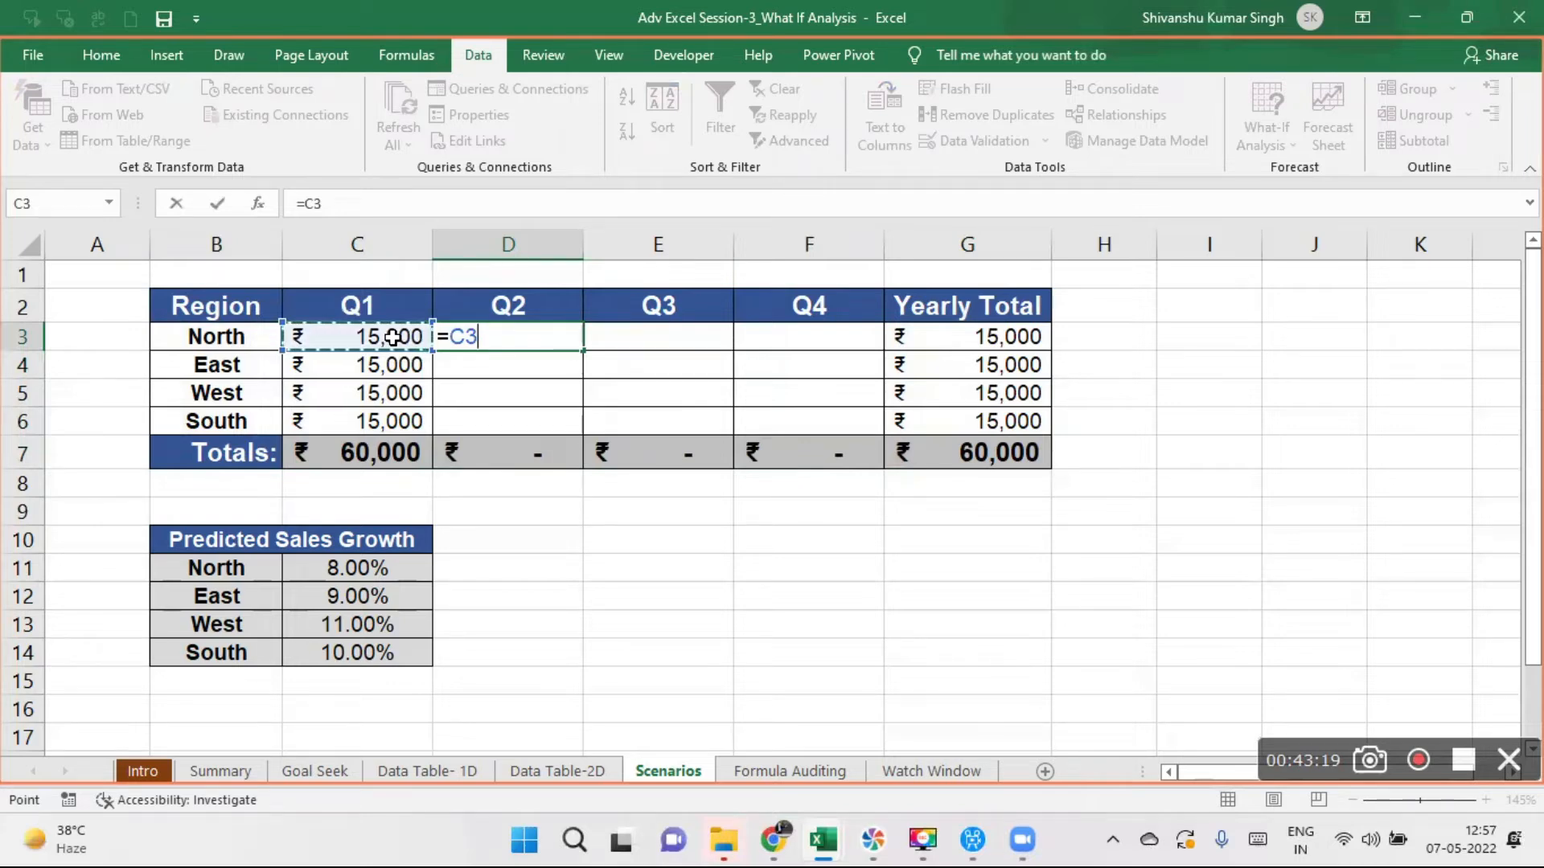
{"action": "type", "text": "*("}
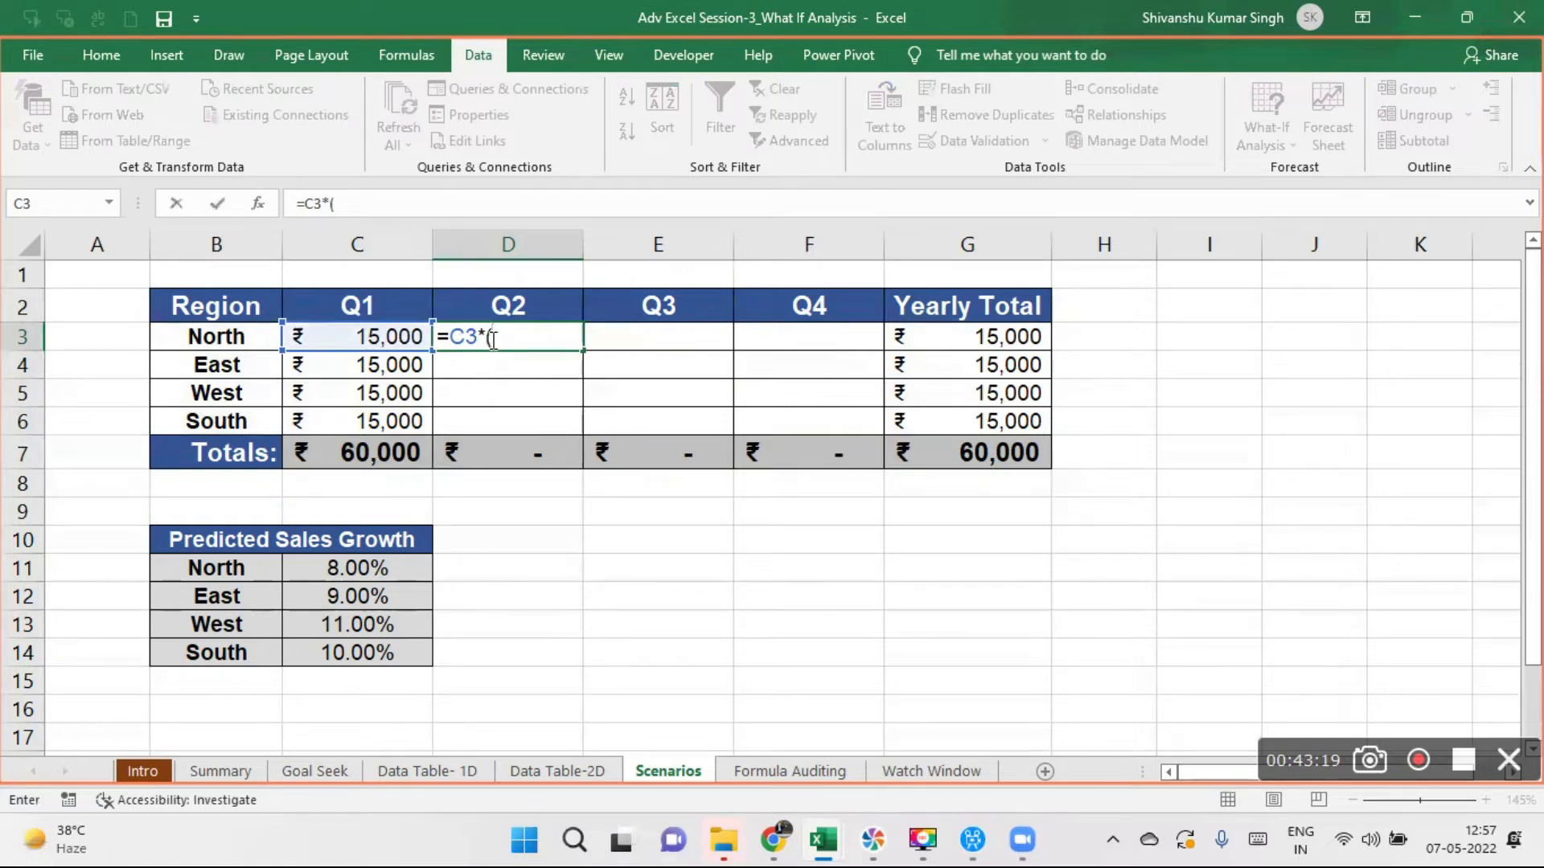
{"action": "type", "text": "1+"}
{"action": "left_click", "coordinate": [375, 567]}
{"action": "type", "text": ")"}
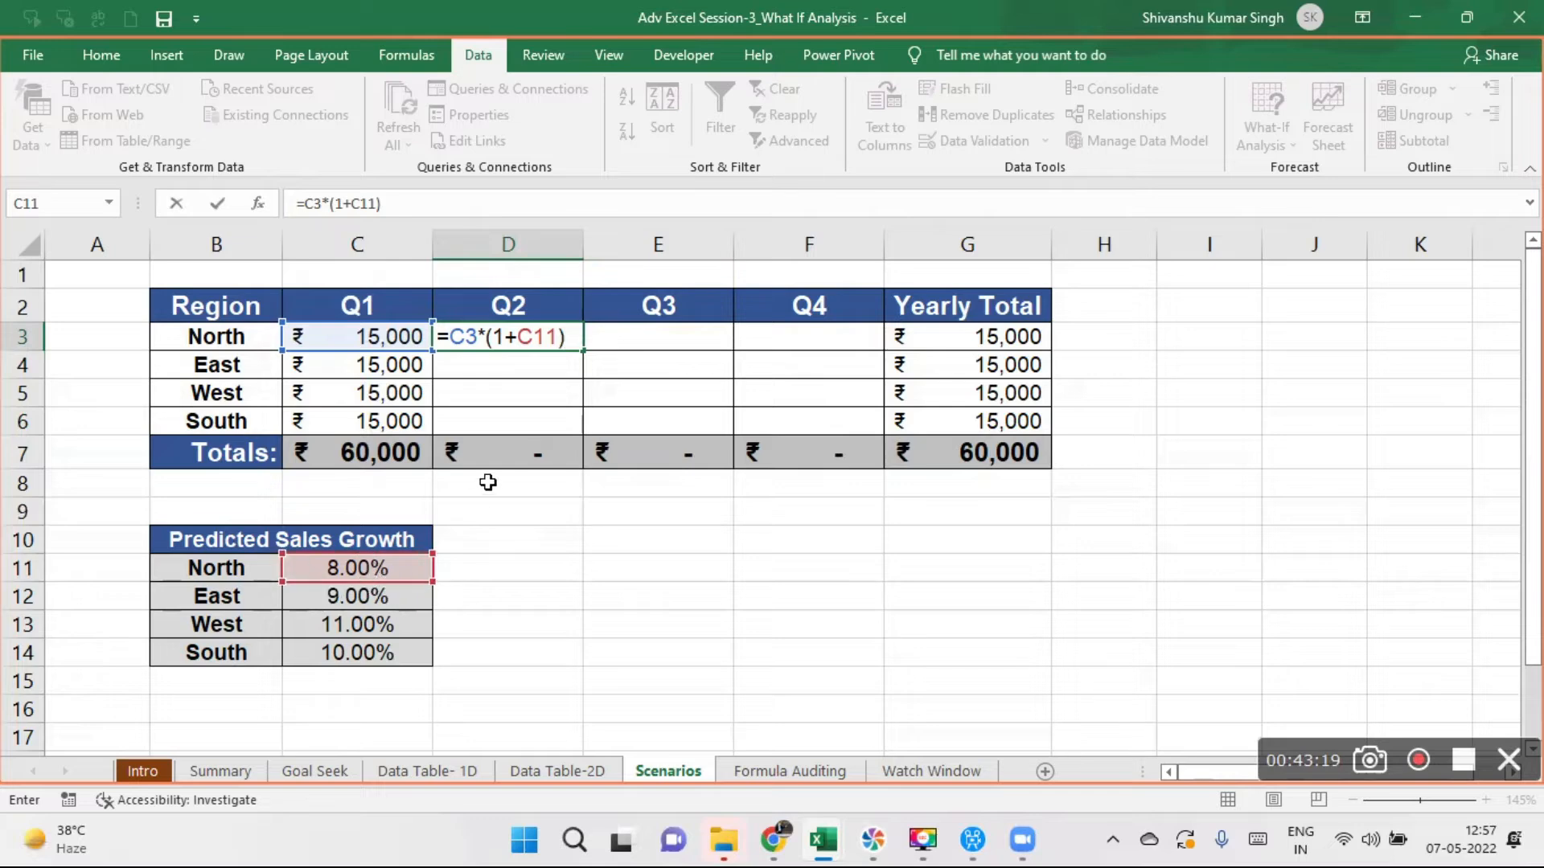
{"action": "left_click", "coordinate": [519, 335]}
{"action": "type", "text": "$"}
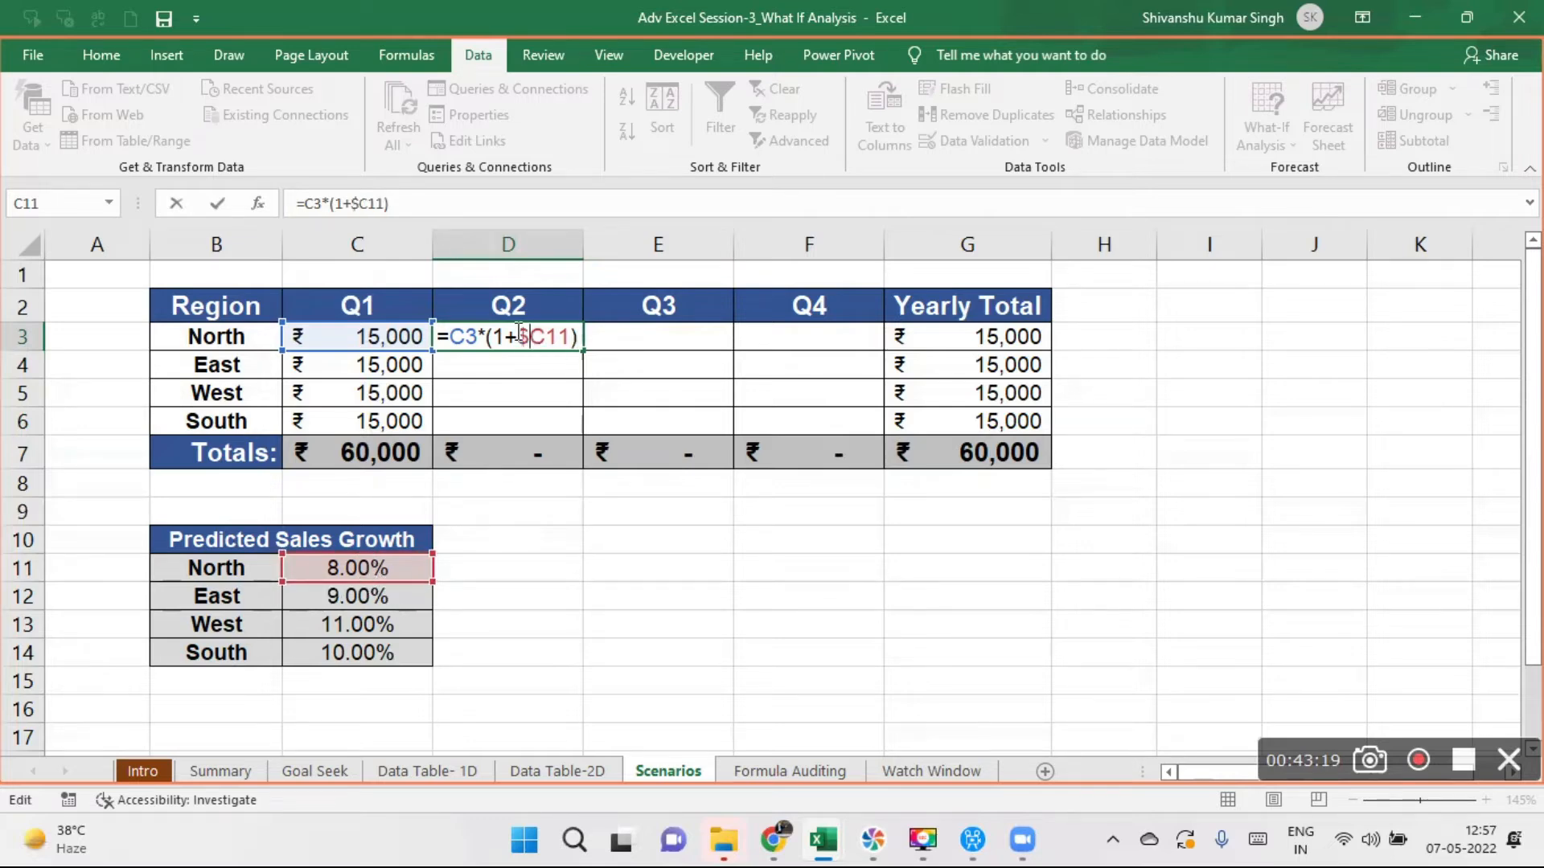
{"action": "key", "text": "Return"}
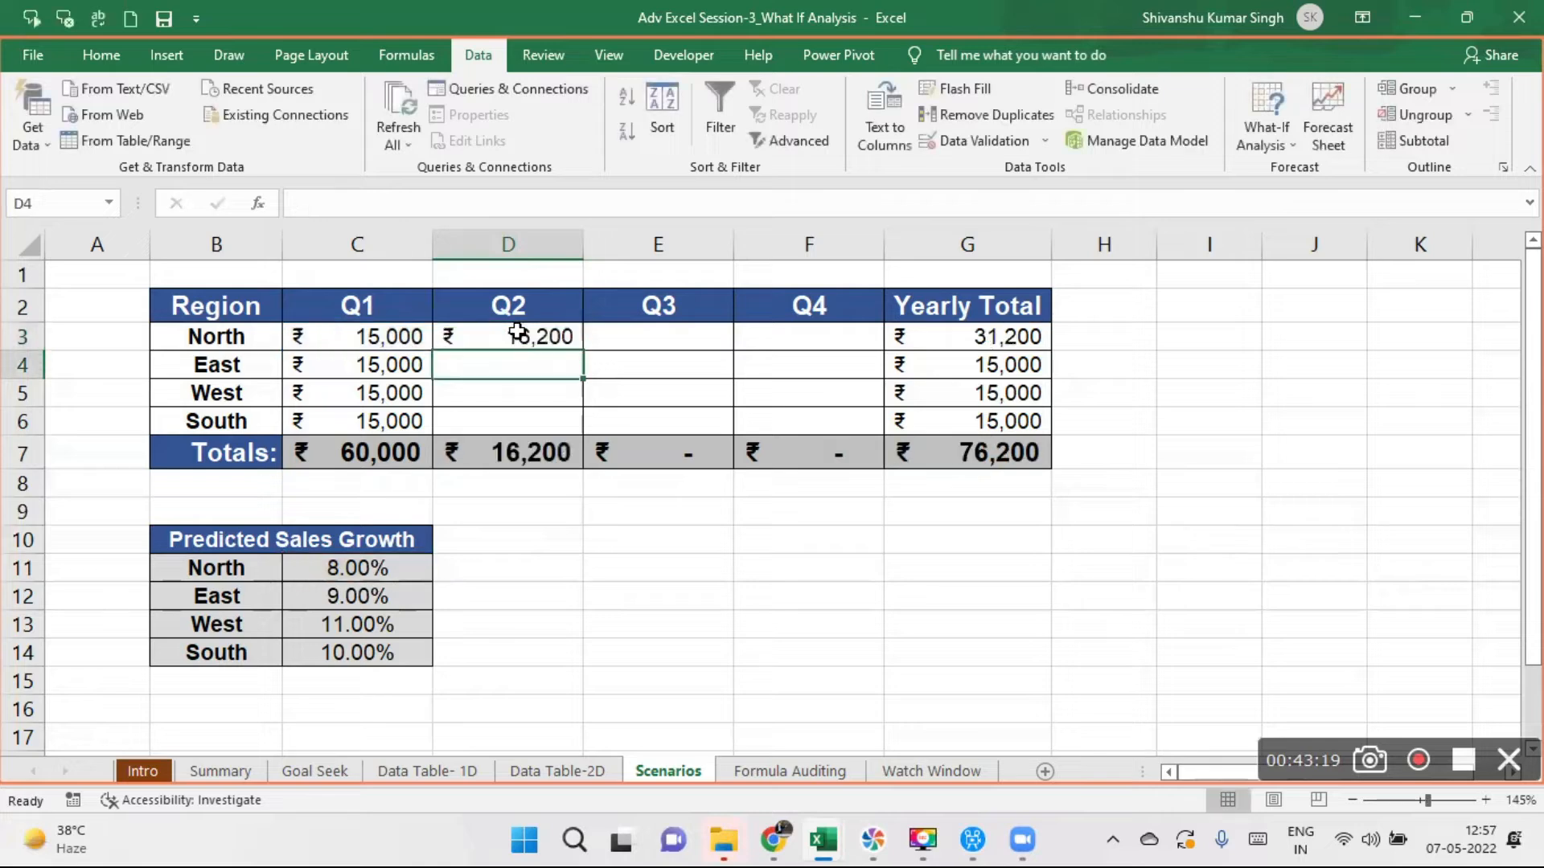
- Fill the D3 formula across to Q4 in F3 and down to row 6 for all regions
{"action": "left_click", "coordinate": [558, 337]}
{"action": "left_click_drag", "start_coordinate": [577, 346], "coordinate": [851, 359]}
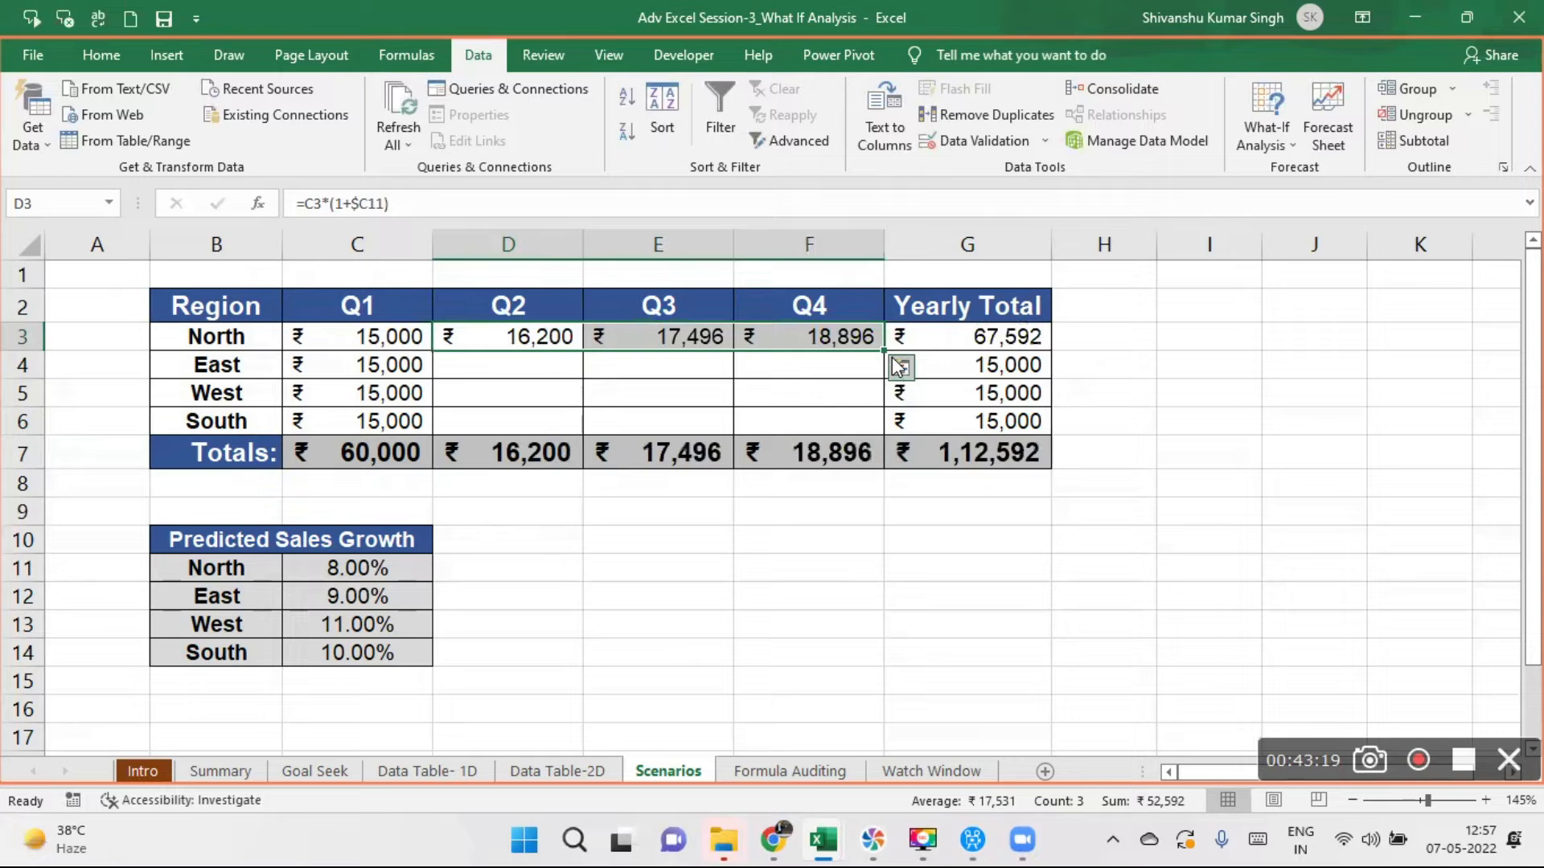
{"action": "left_click_drag", "start_coordinate": [886, 361], "coordinate": [884, 434]}
- Examine the filled formulas in F6, E4, F4 and E6 and the growth rate cells they reference
{"action": "left_click", "coordinate": [537, 335]}
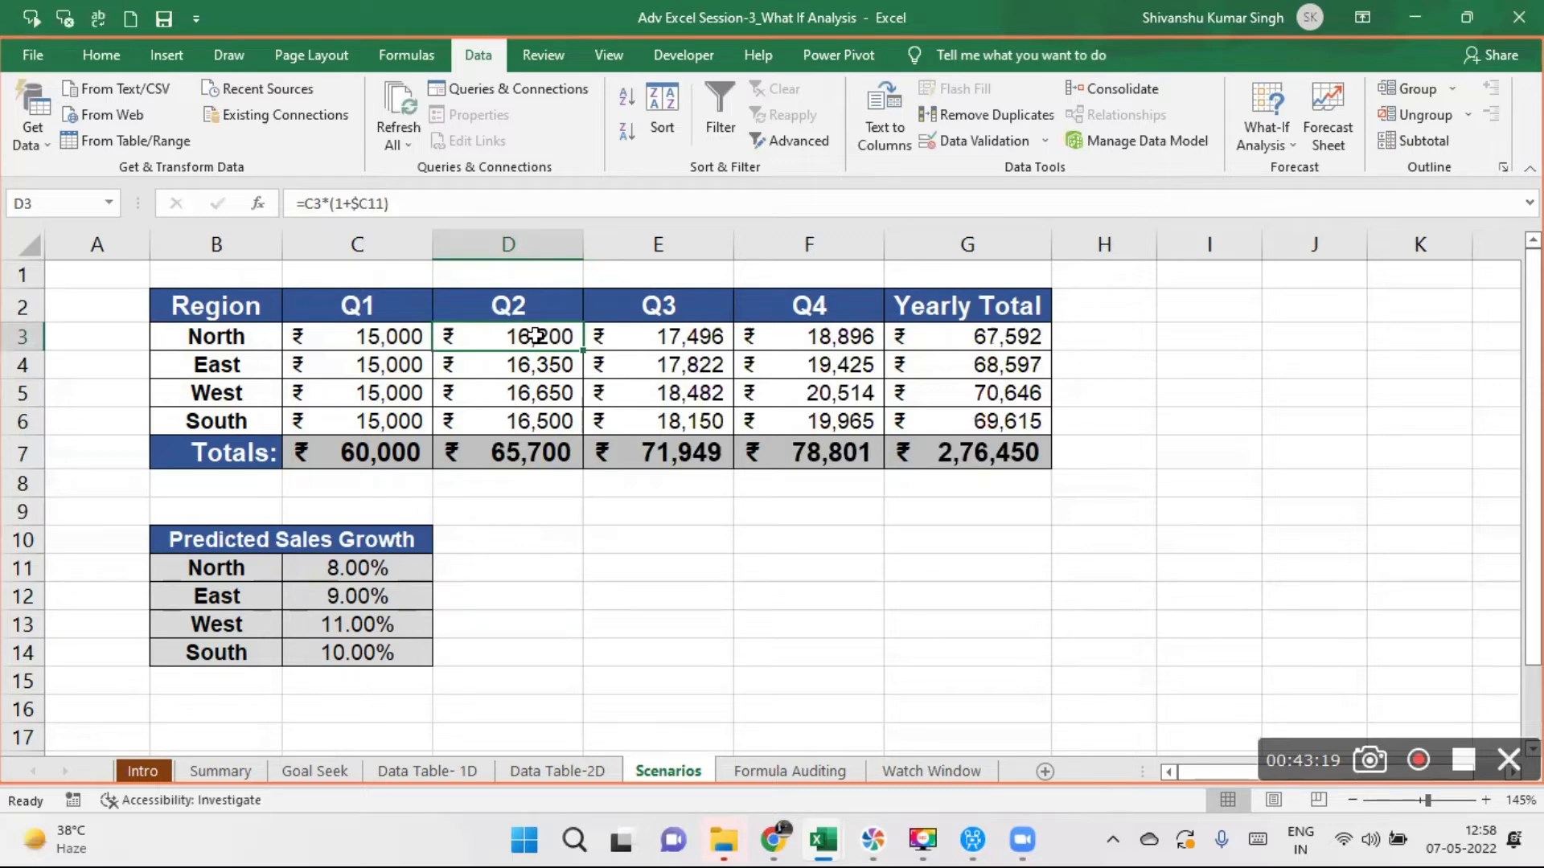
{"action": "left_click", "coordinate": [839, 424]}
{"action": "double_click", "coordinate": [838, 424]}
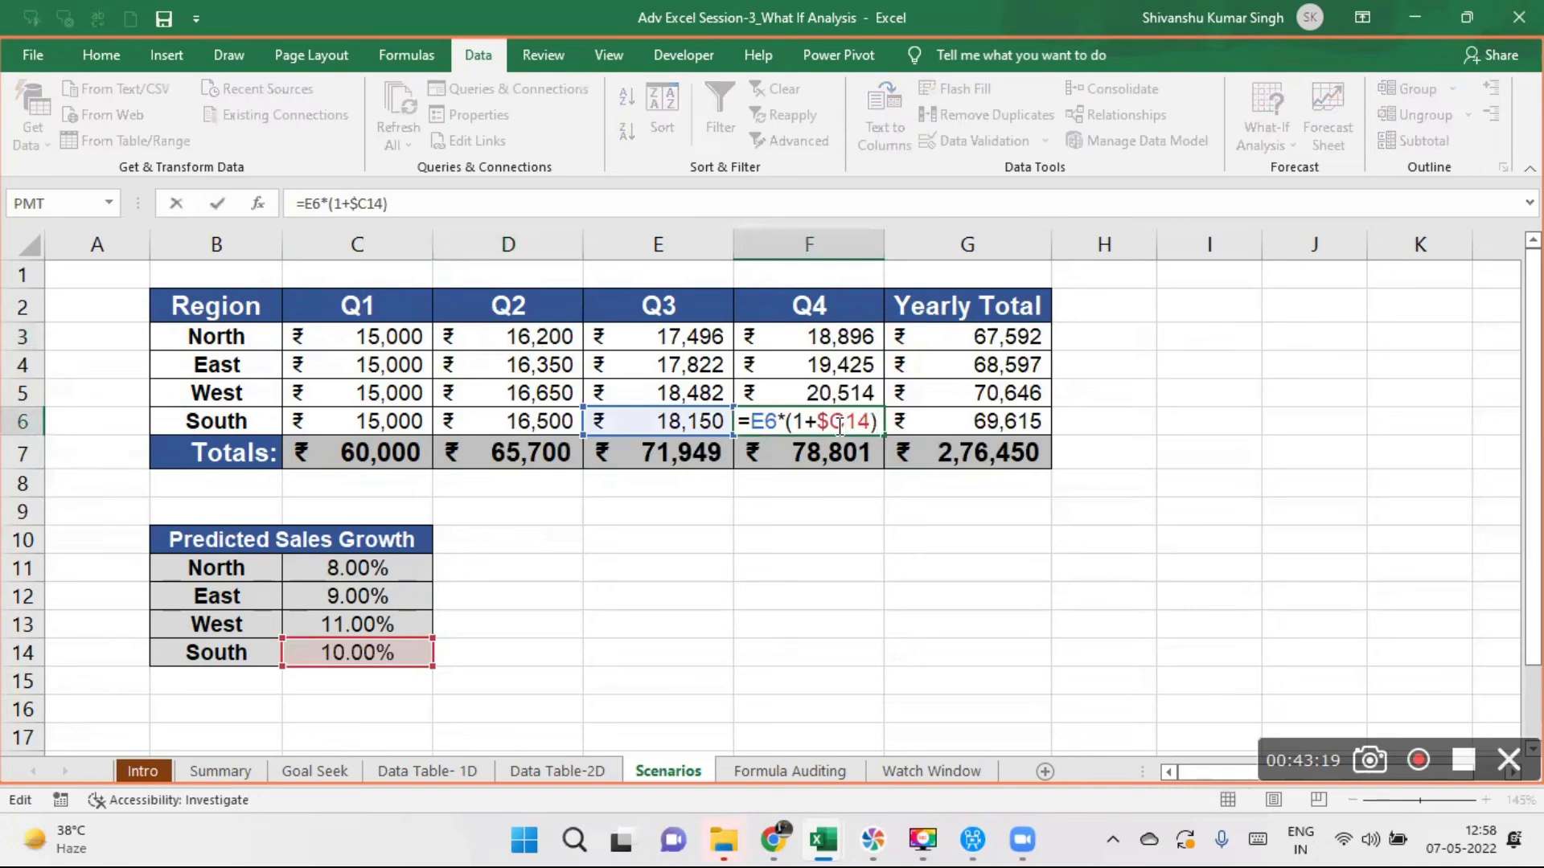
{"action": "key", "text": "Return"}
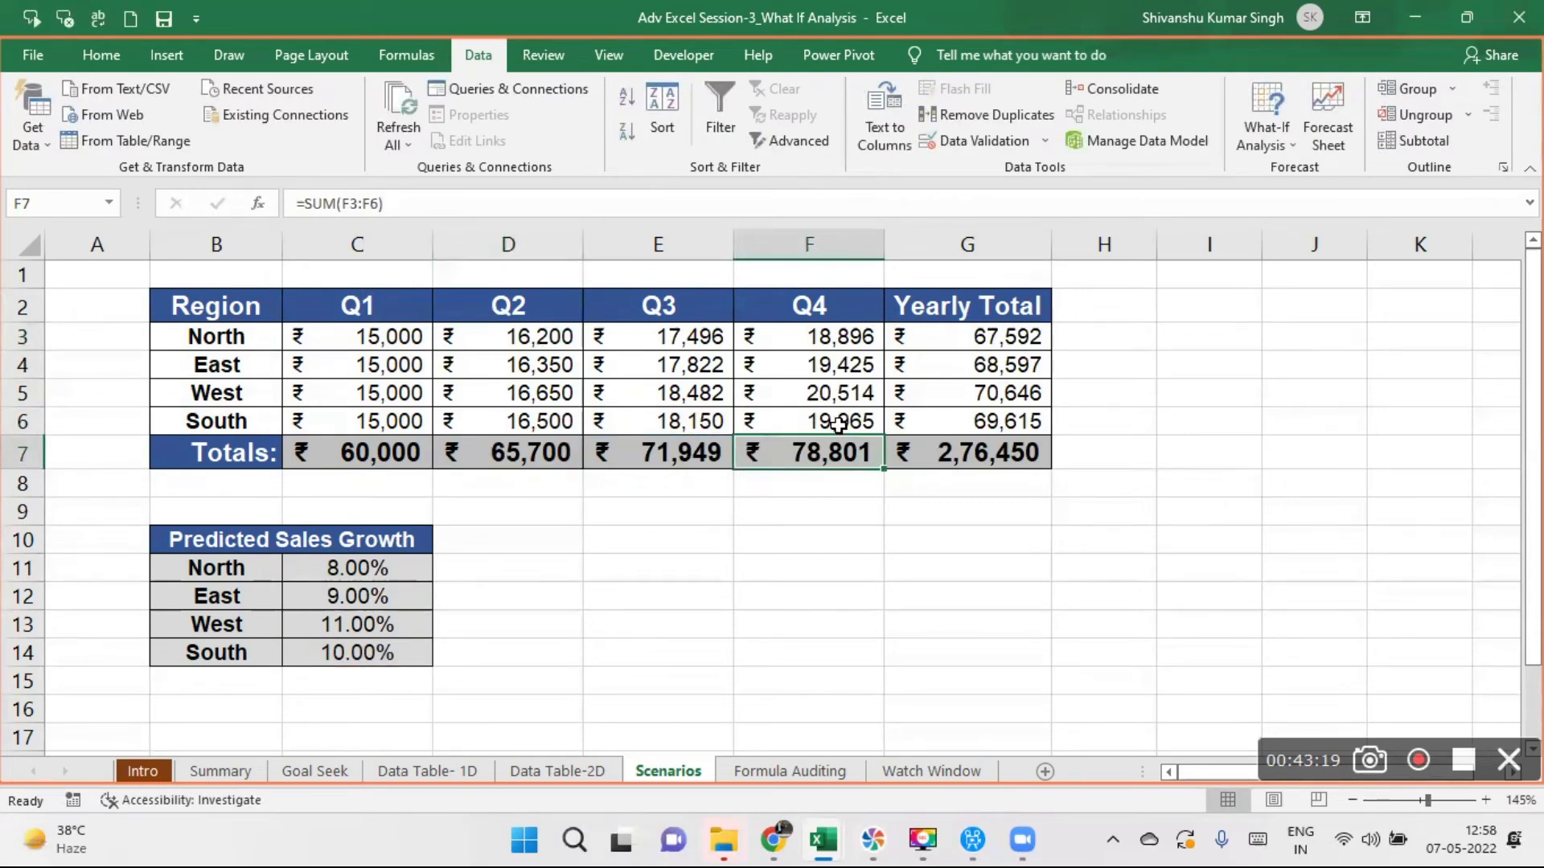
{"action": "left_click", "coordinate": [678, 363]}
{"action": "double_click", "coordinate": [678, 363]}
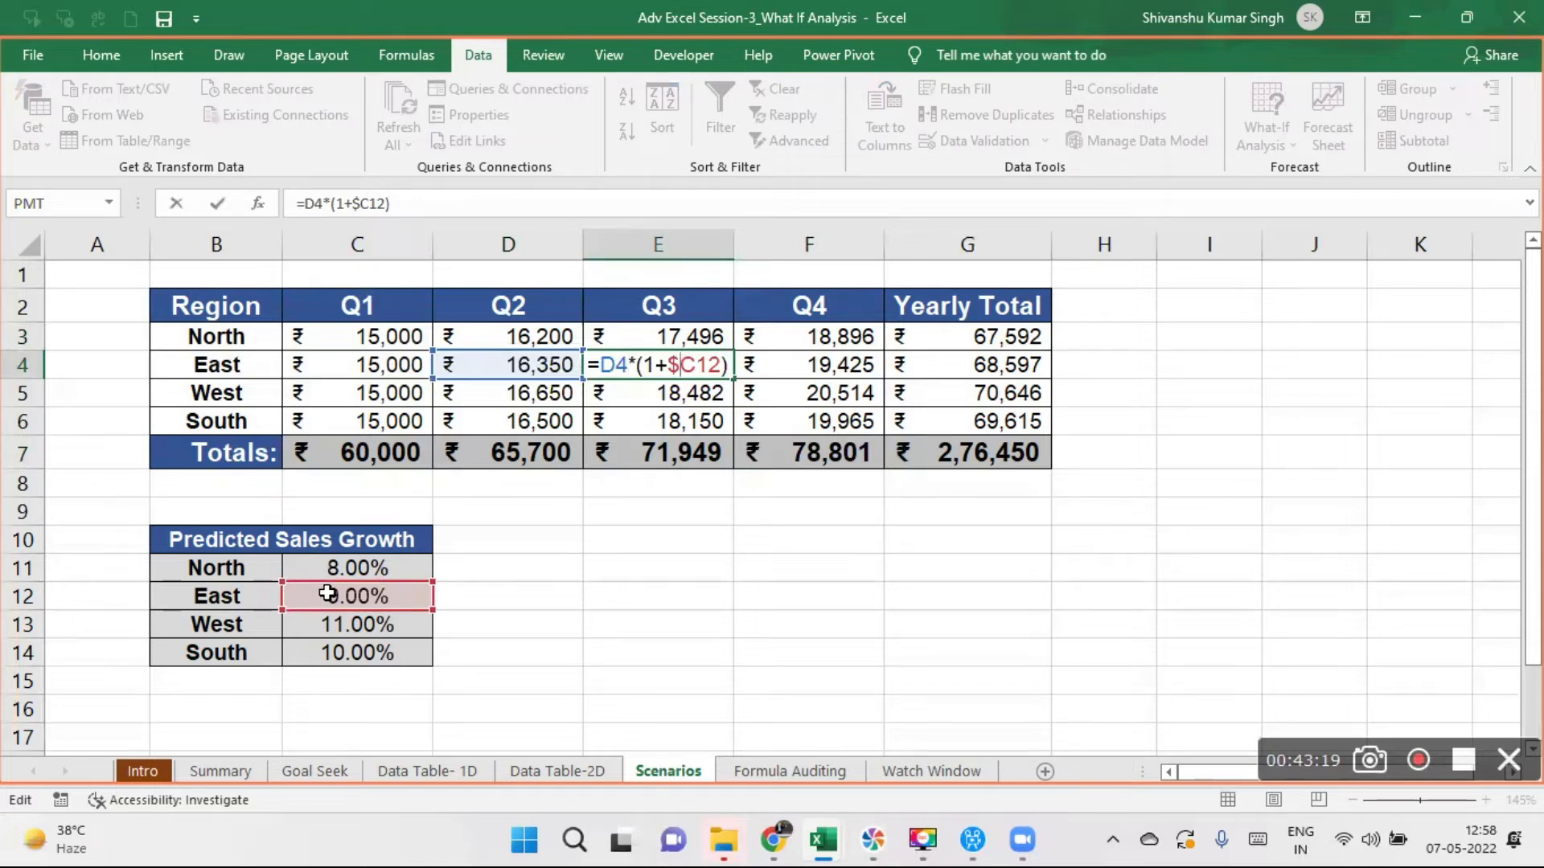
{"action": "key", "text": "Escape"}
{"action": "key", "text": "Return"}
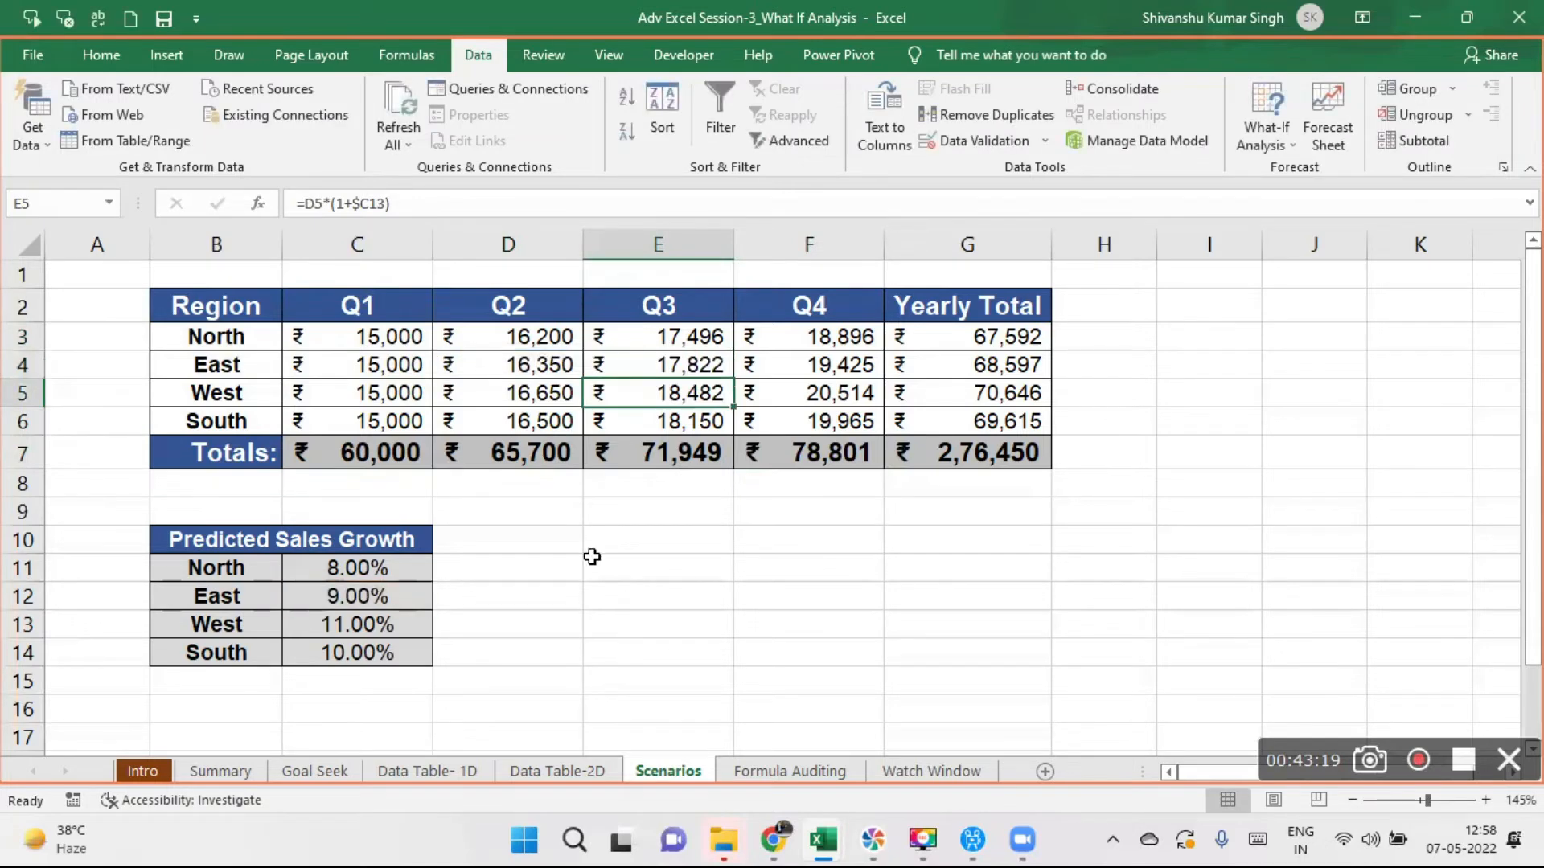
{"action": "double_click", "coordinate": [821, 362]}
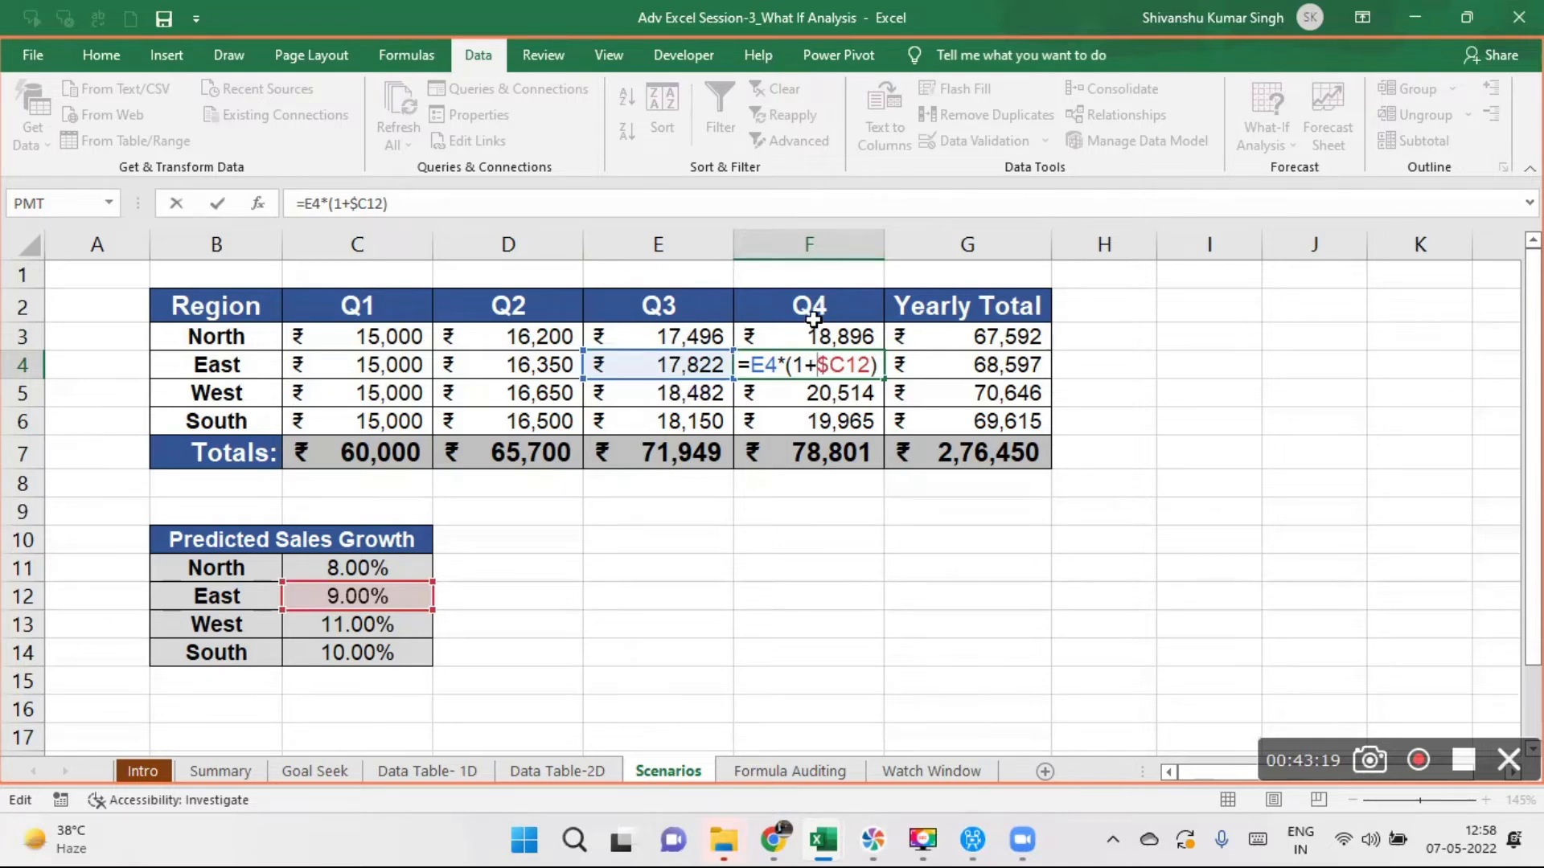
{"action": "key", "text": "Return"}
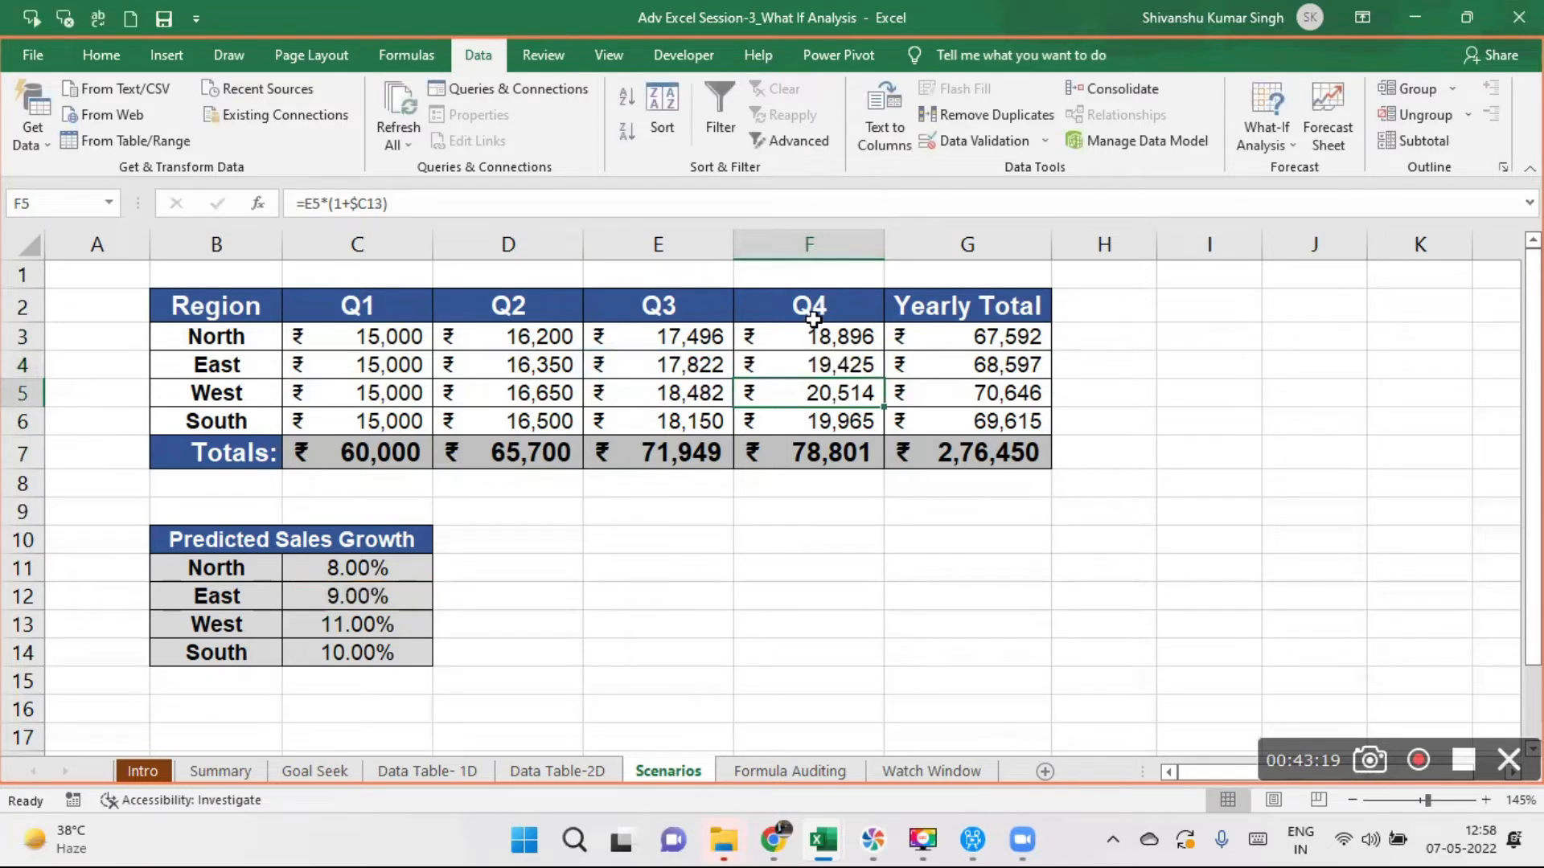
{"action": "double_click", "coordinate": [660, 417]}
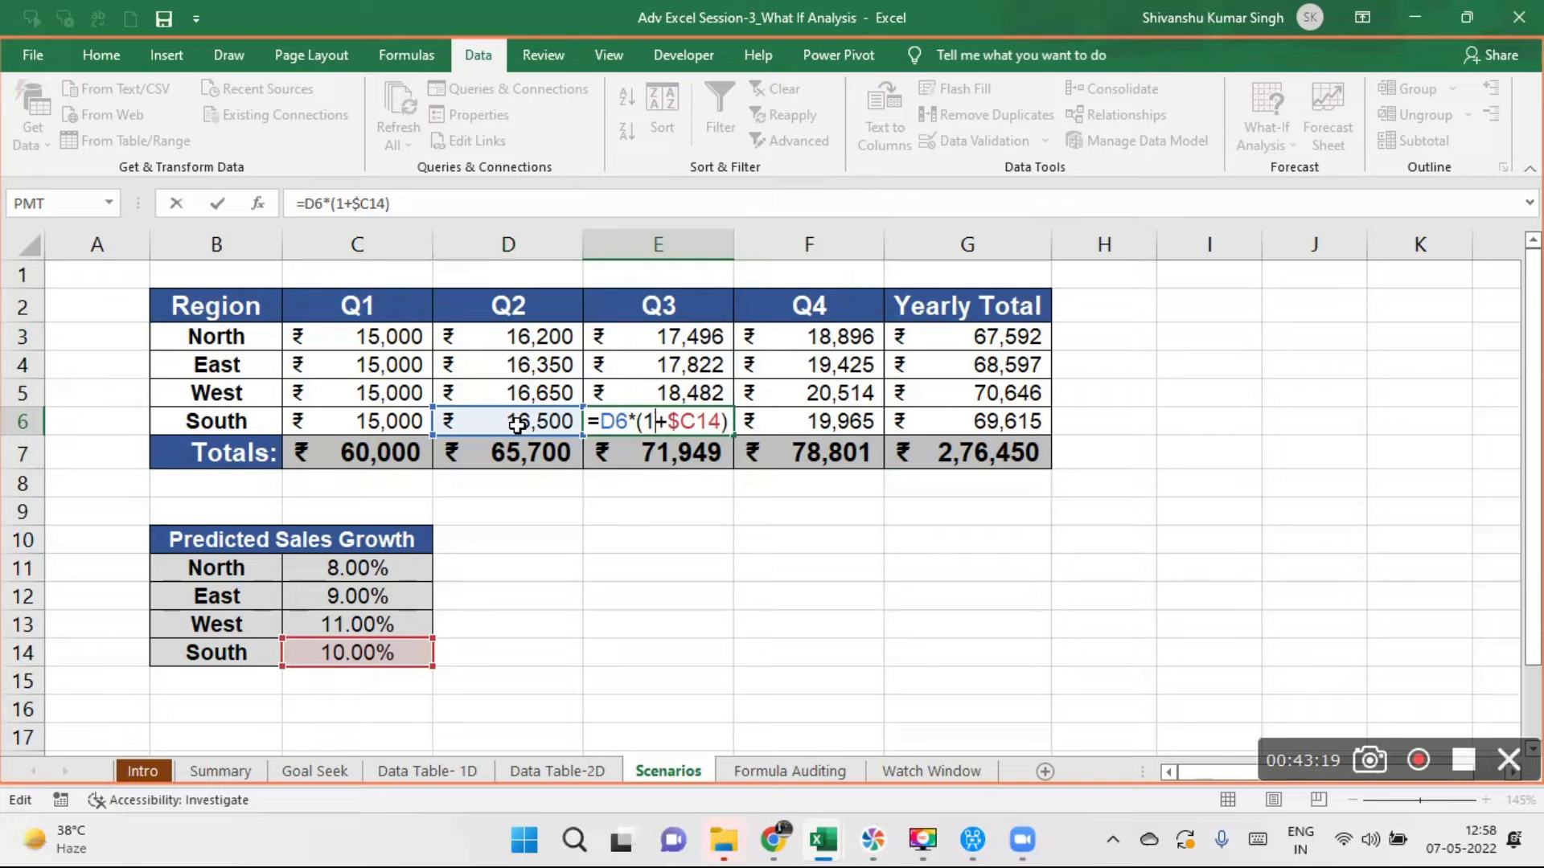
{"action": "key", "text": "Return"}
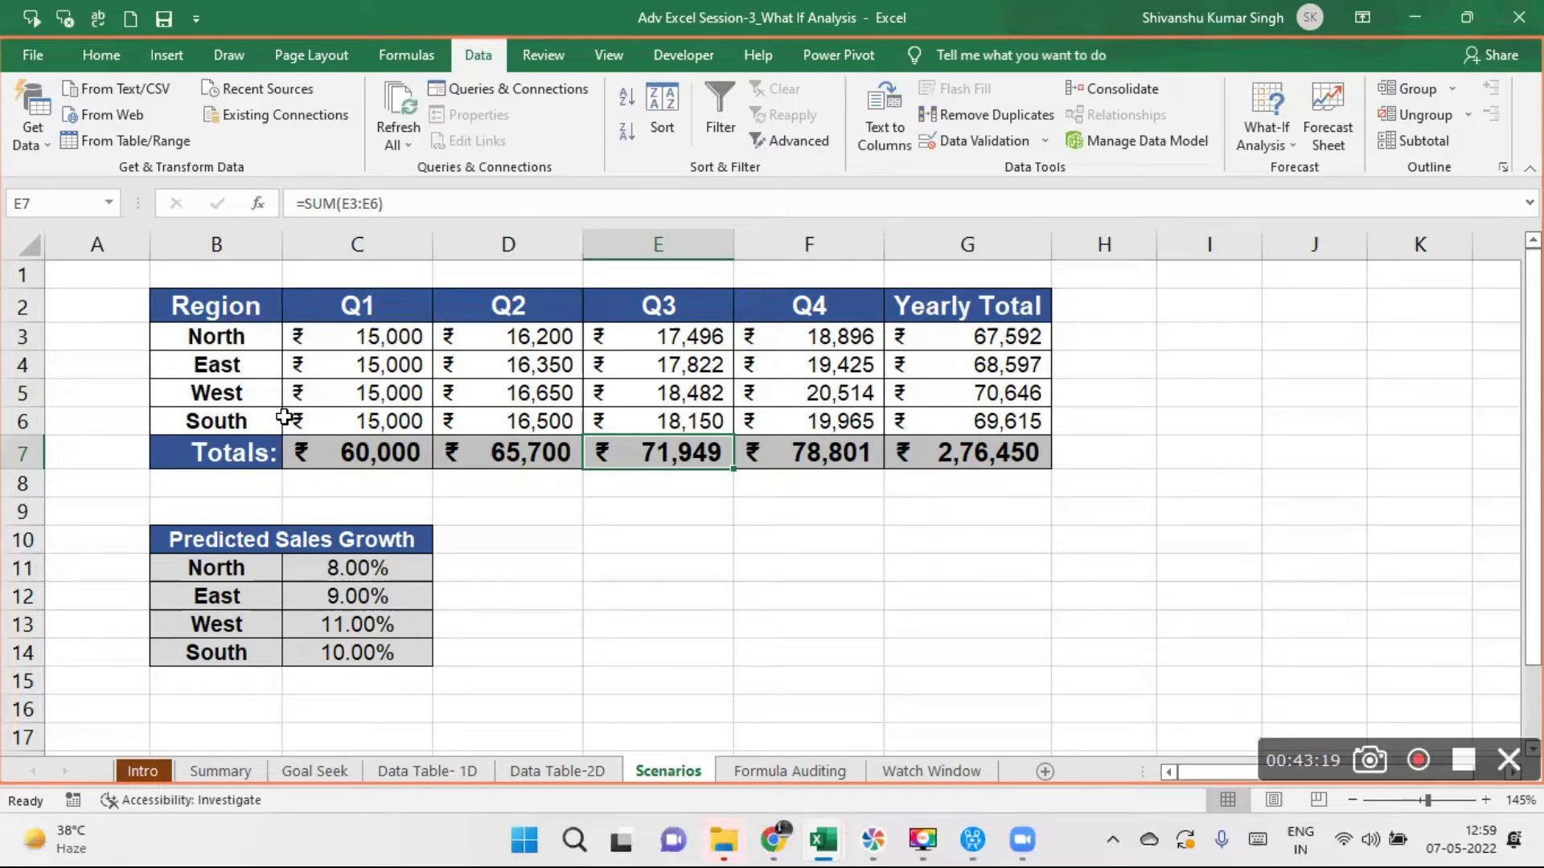
{"action": "left_click", "coordinate": [249, 571]}
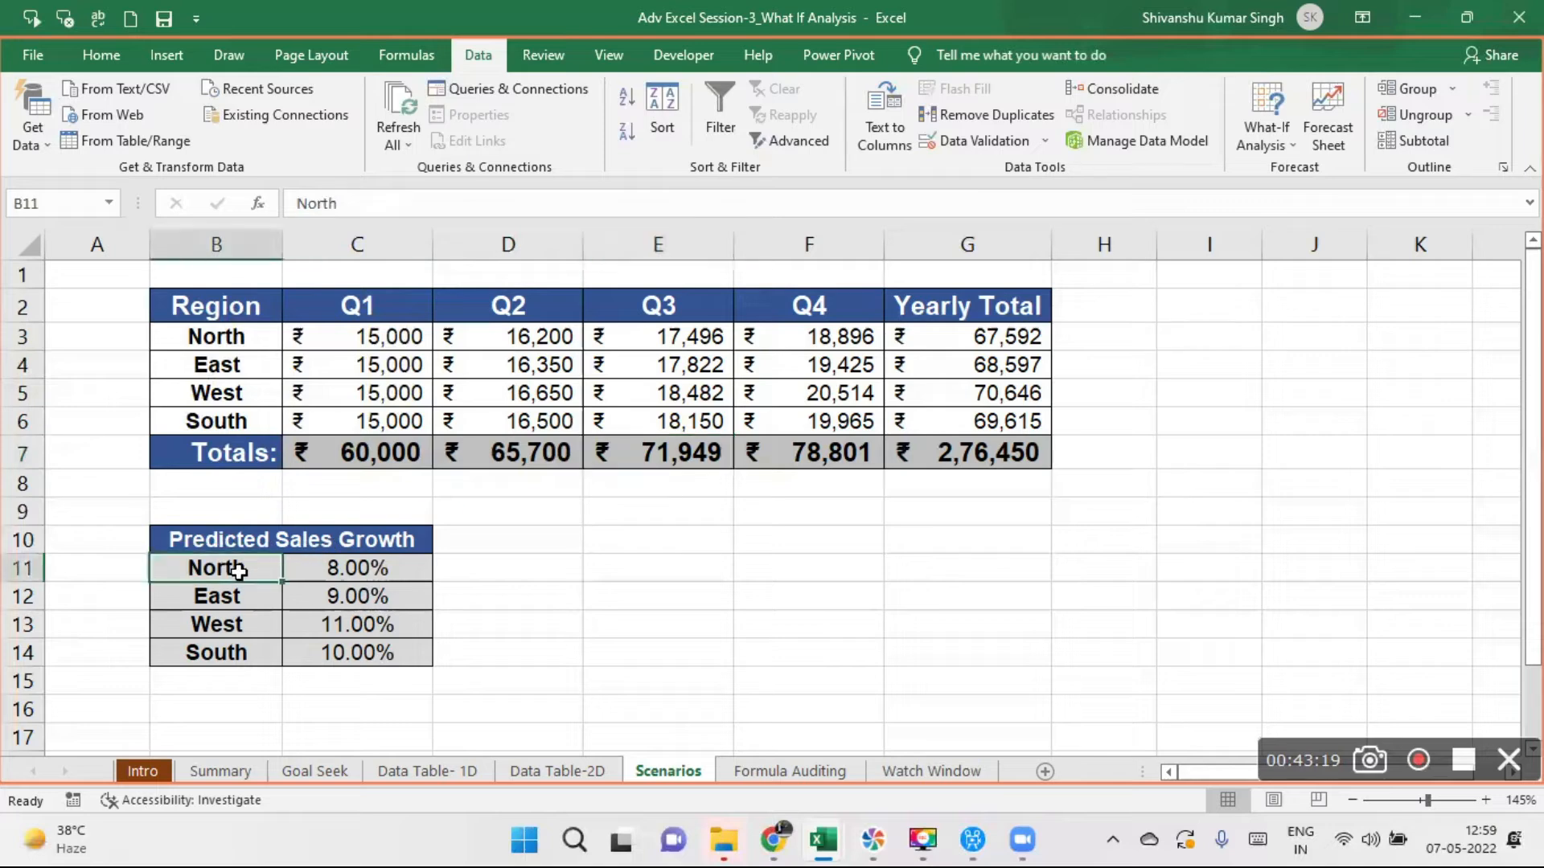
{"action": "left_click", "coordinate": [383, 576]}
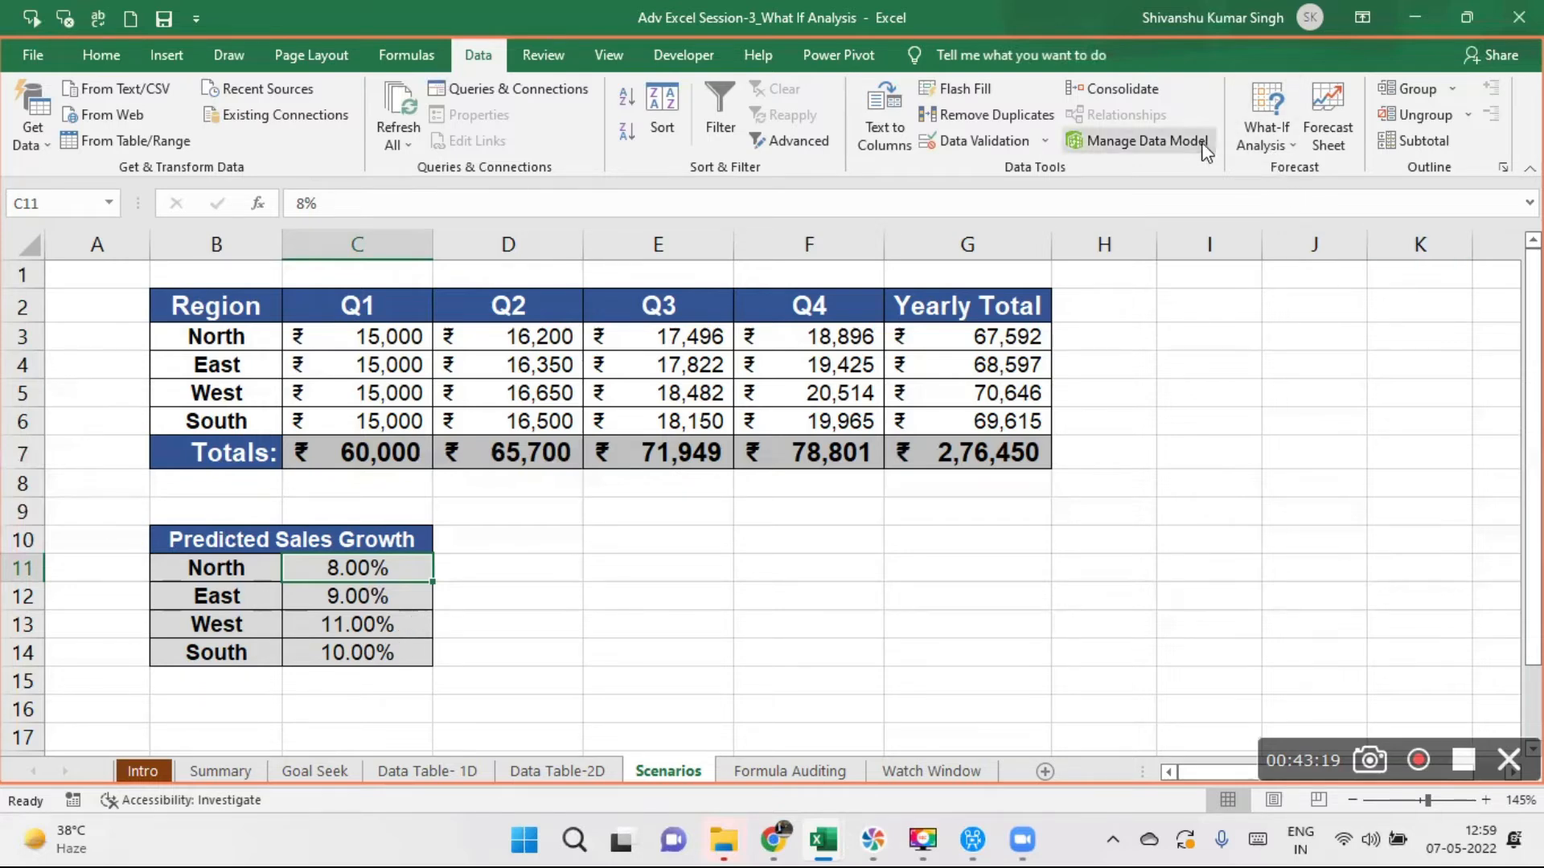
- Open Scenario Manager and delete the existing Best Scenario and Current Scenario
{"action": "left_click", "coordinate": [1275, 141]}
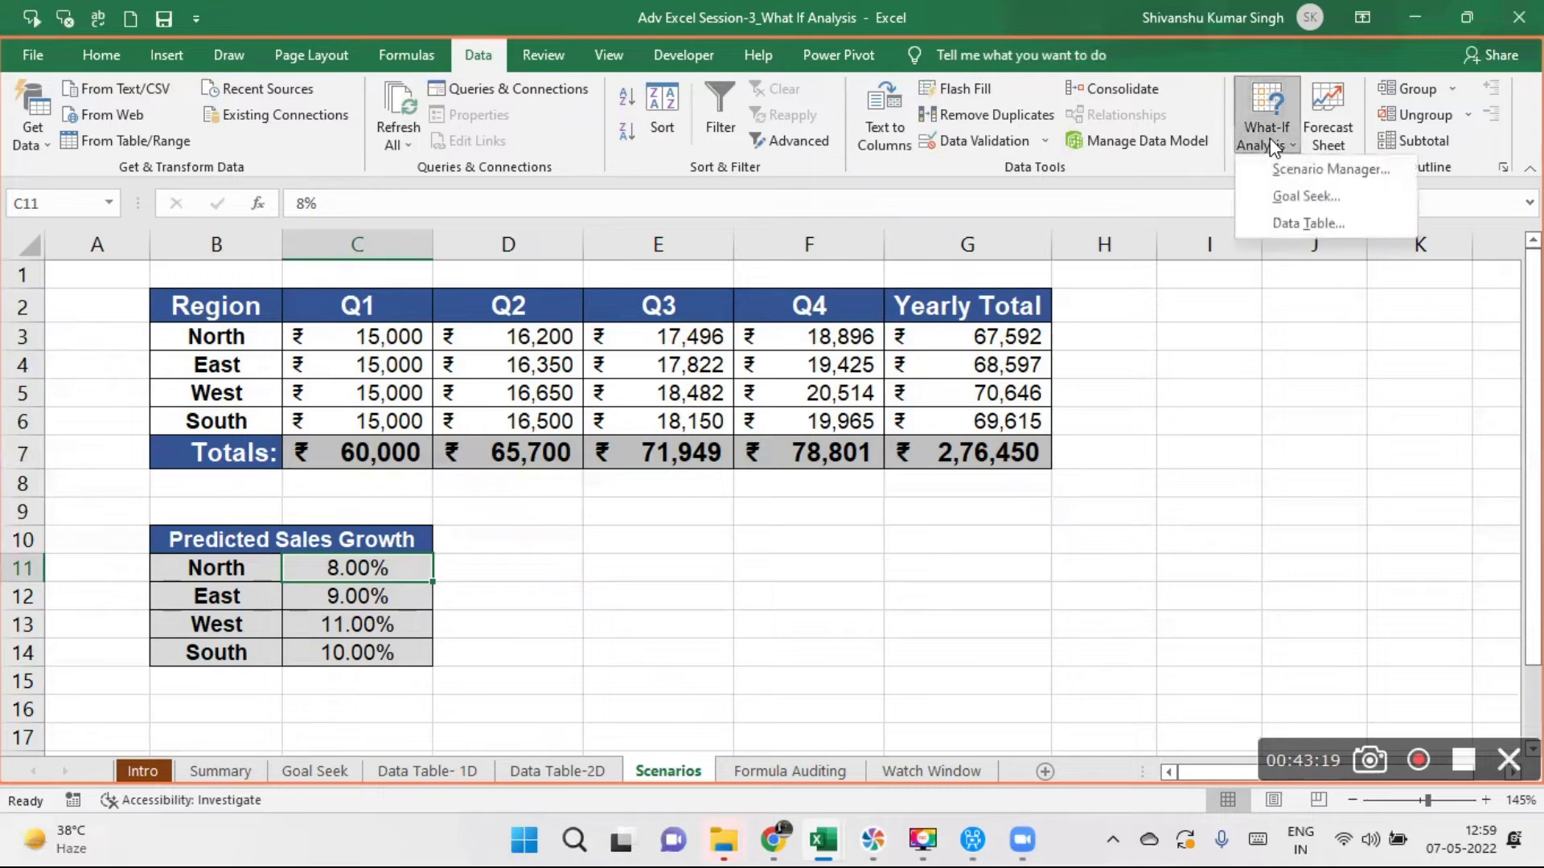
{"action": "left_click", "coordinate": [1310, 166]}
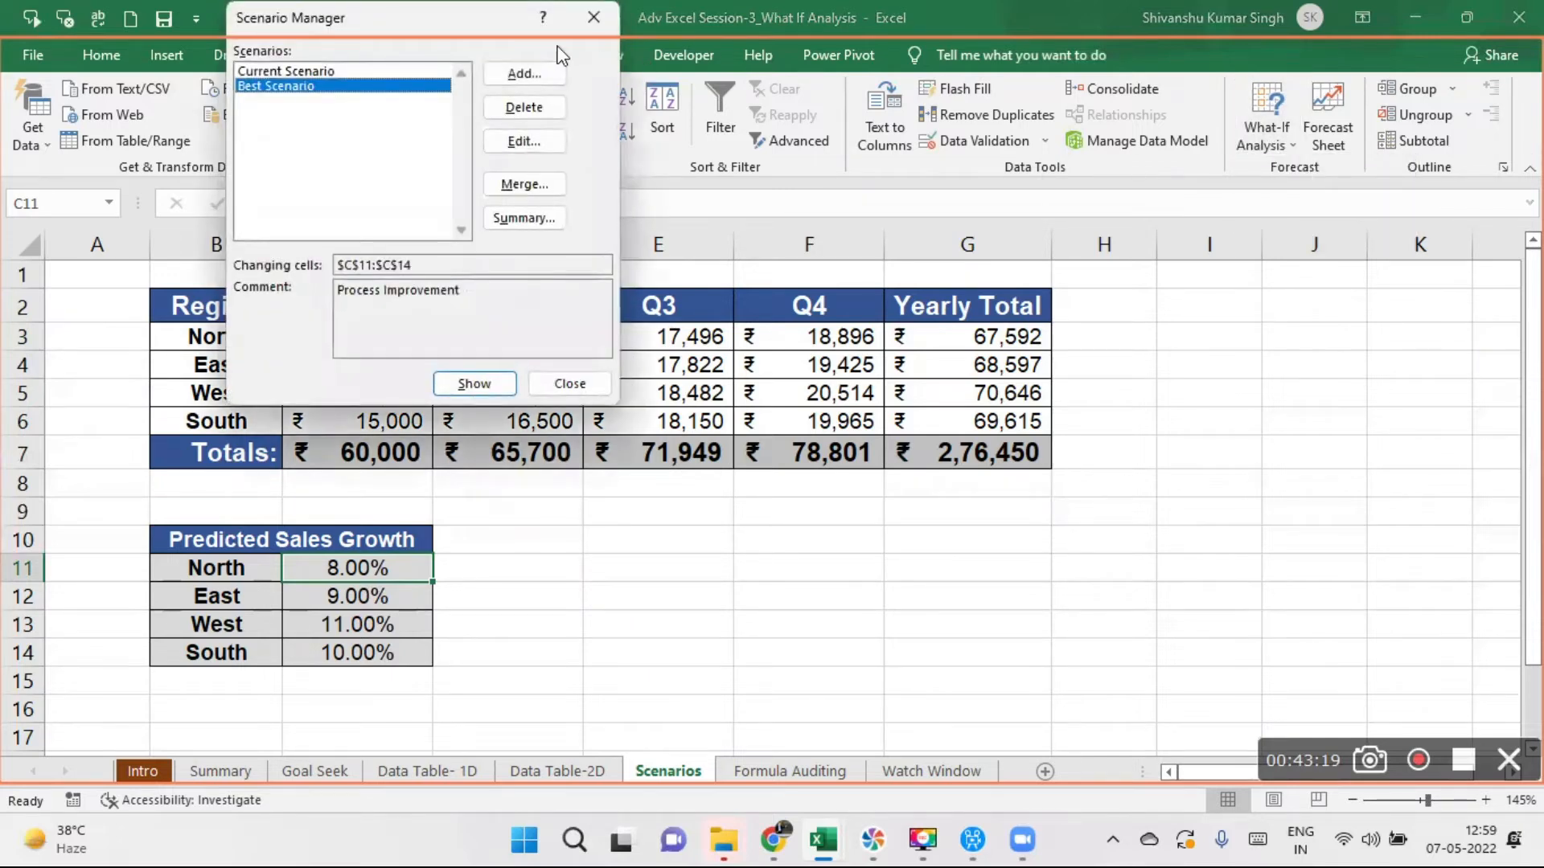
{"action": "left_click_drag", "start_coordinate": [546, 34], "coordinate": [802, 328]}
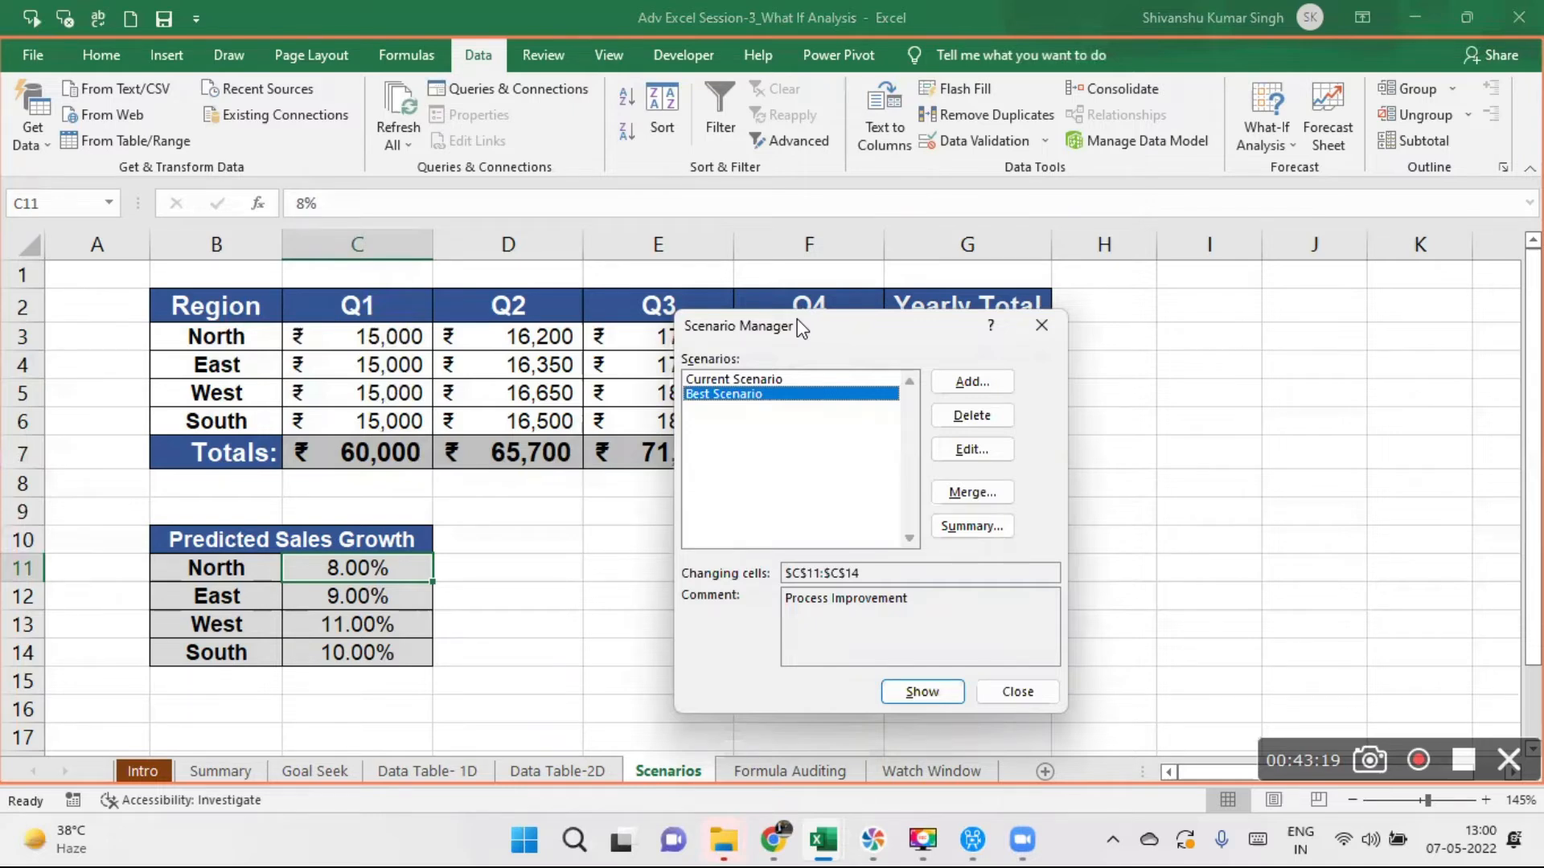
{"action": "left_click", "coordinate": [972, 416]}
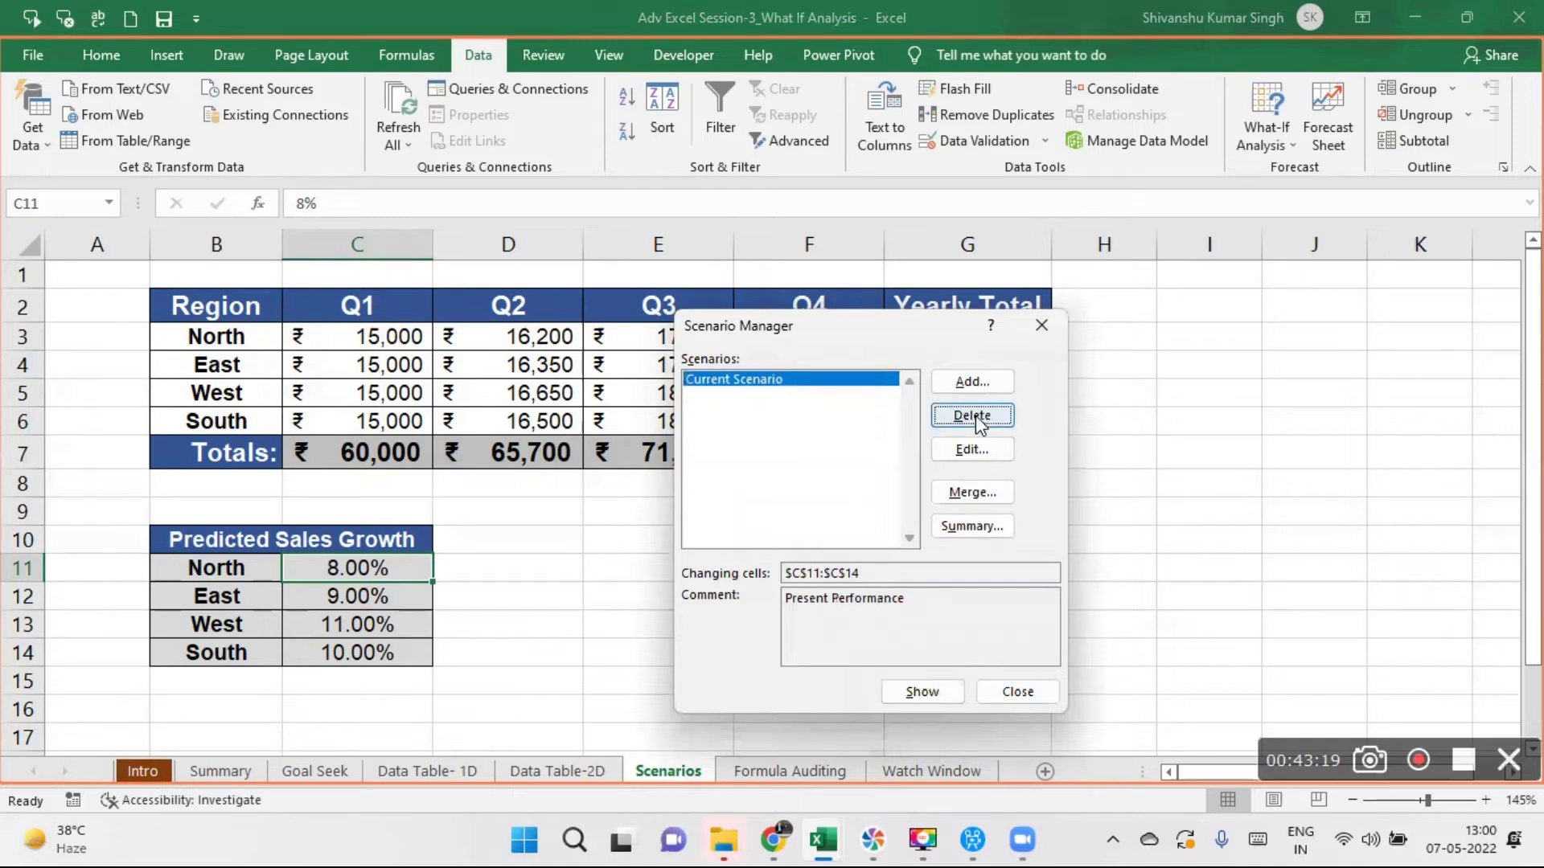
{"action": "left_click", "coordinate": [972, 415]}
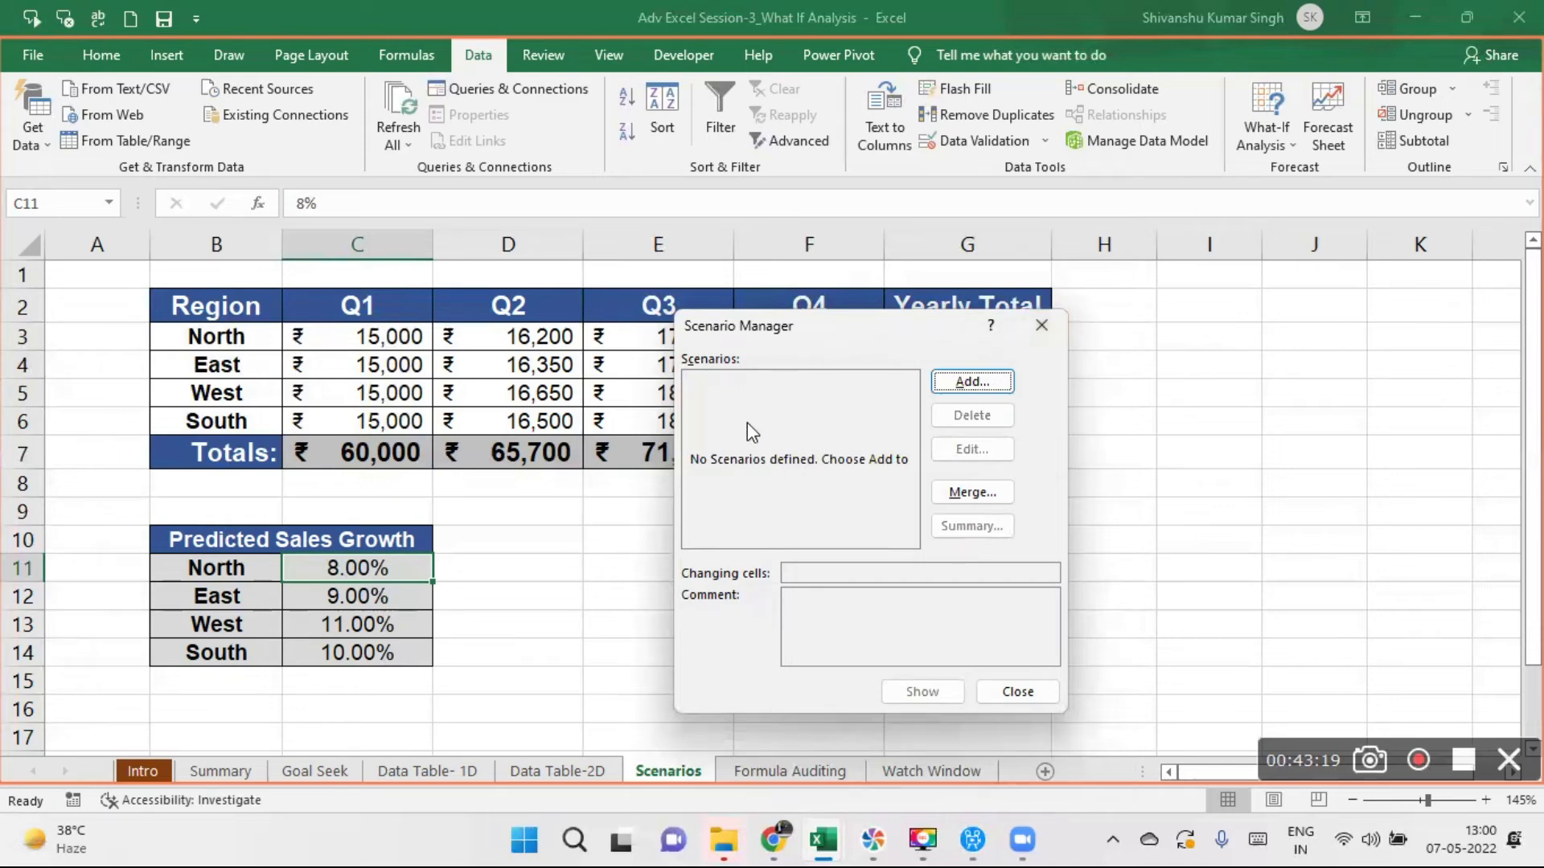
{"action": "left_click", "coordinate": [992, 386]}
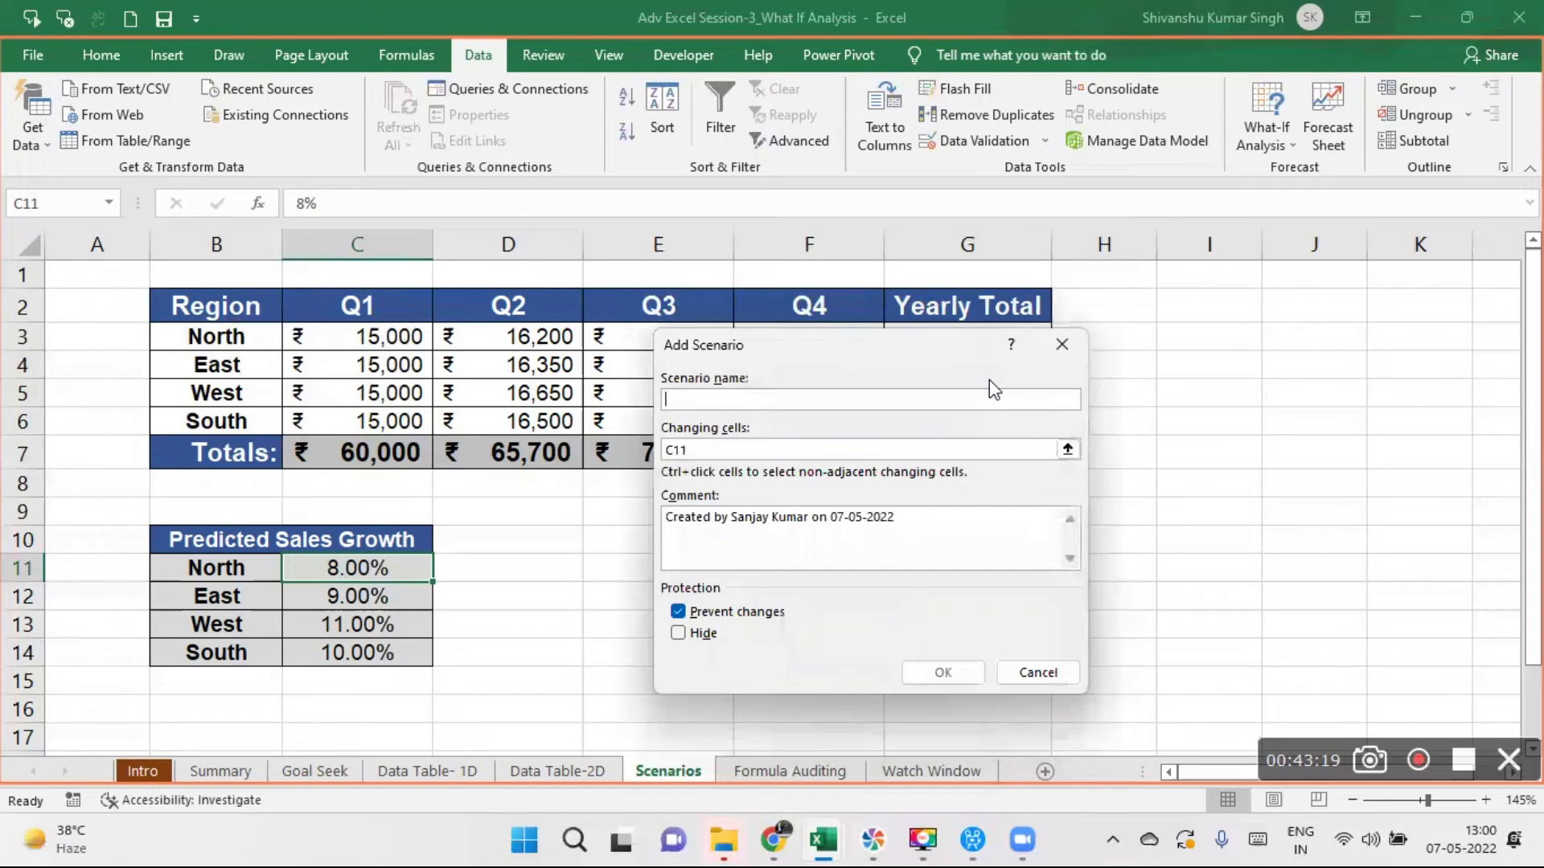
{"action": "left_click", "coordinate": [1073, 352]}
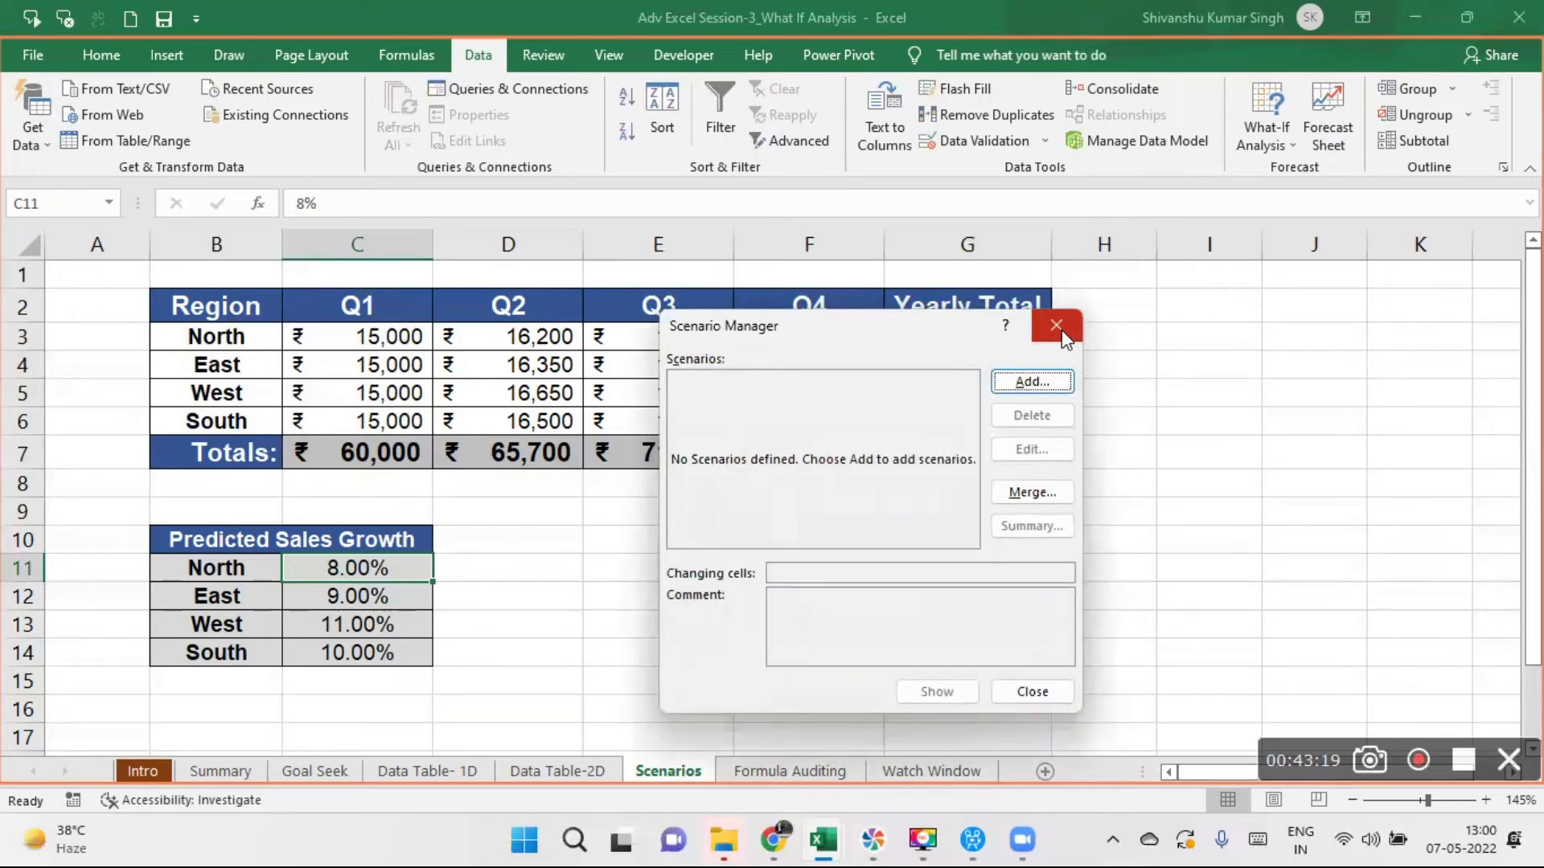
{"action": "left_click", "coordinate": [1058, 327]}
- Select the Predicted Sales Growth table B10:C14 and reopen Scenario Manager
{"action": "left_click_drag", "start_coordinate": [213, 306], "coordinate": [402, 336]}
{"action": "left_click_drag", "start_coordinate": [533, 336], "coordinate": [1002, 455]}
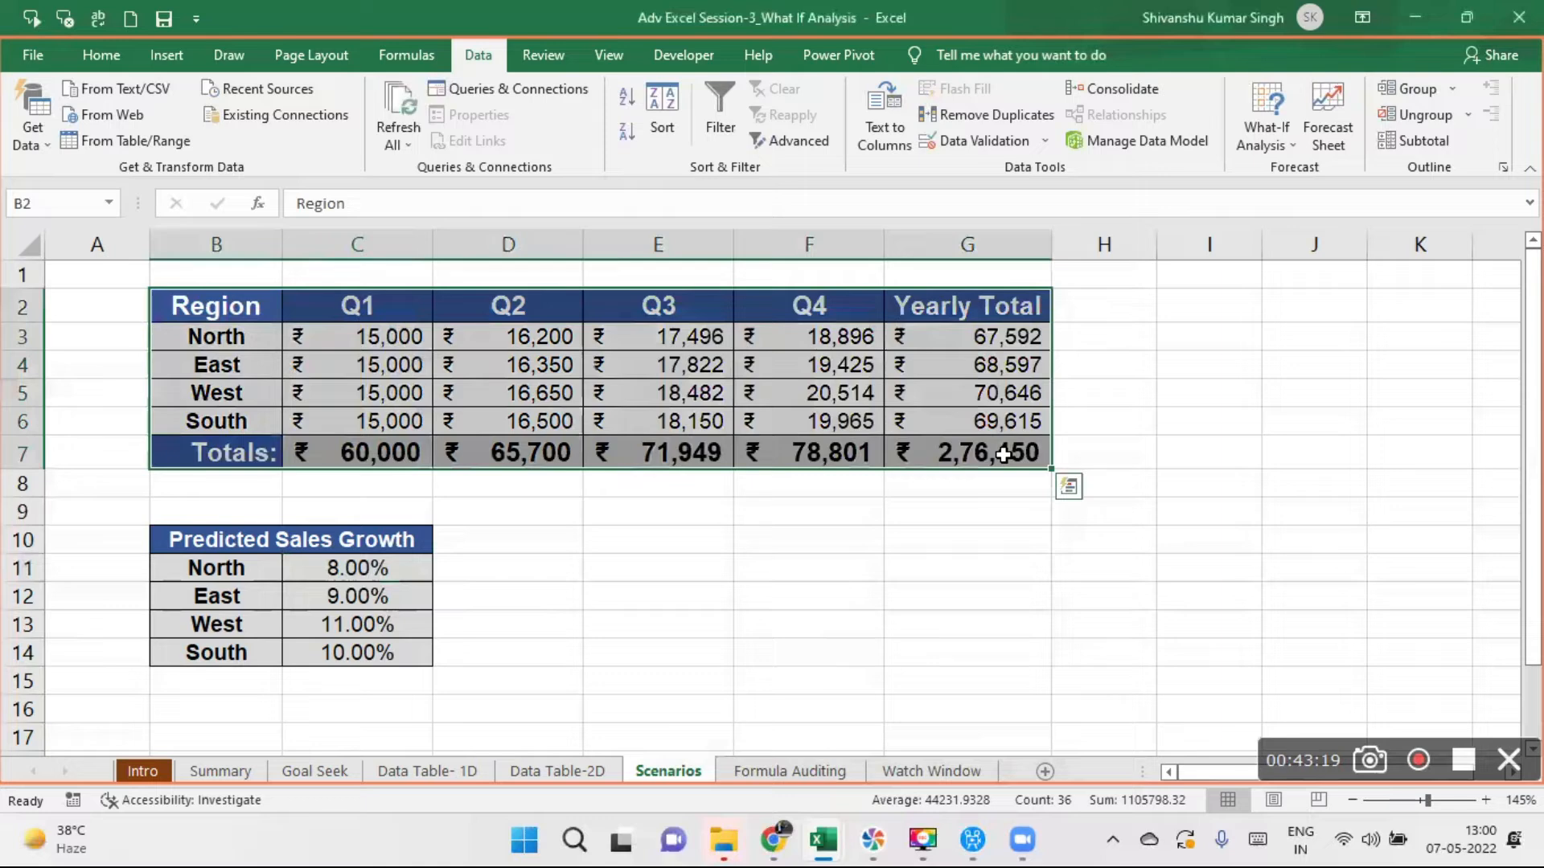
{"action": "left_click_drag", "start_coordinate": [228, 544], "coordinate": [389, 650]}
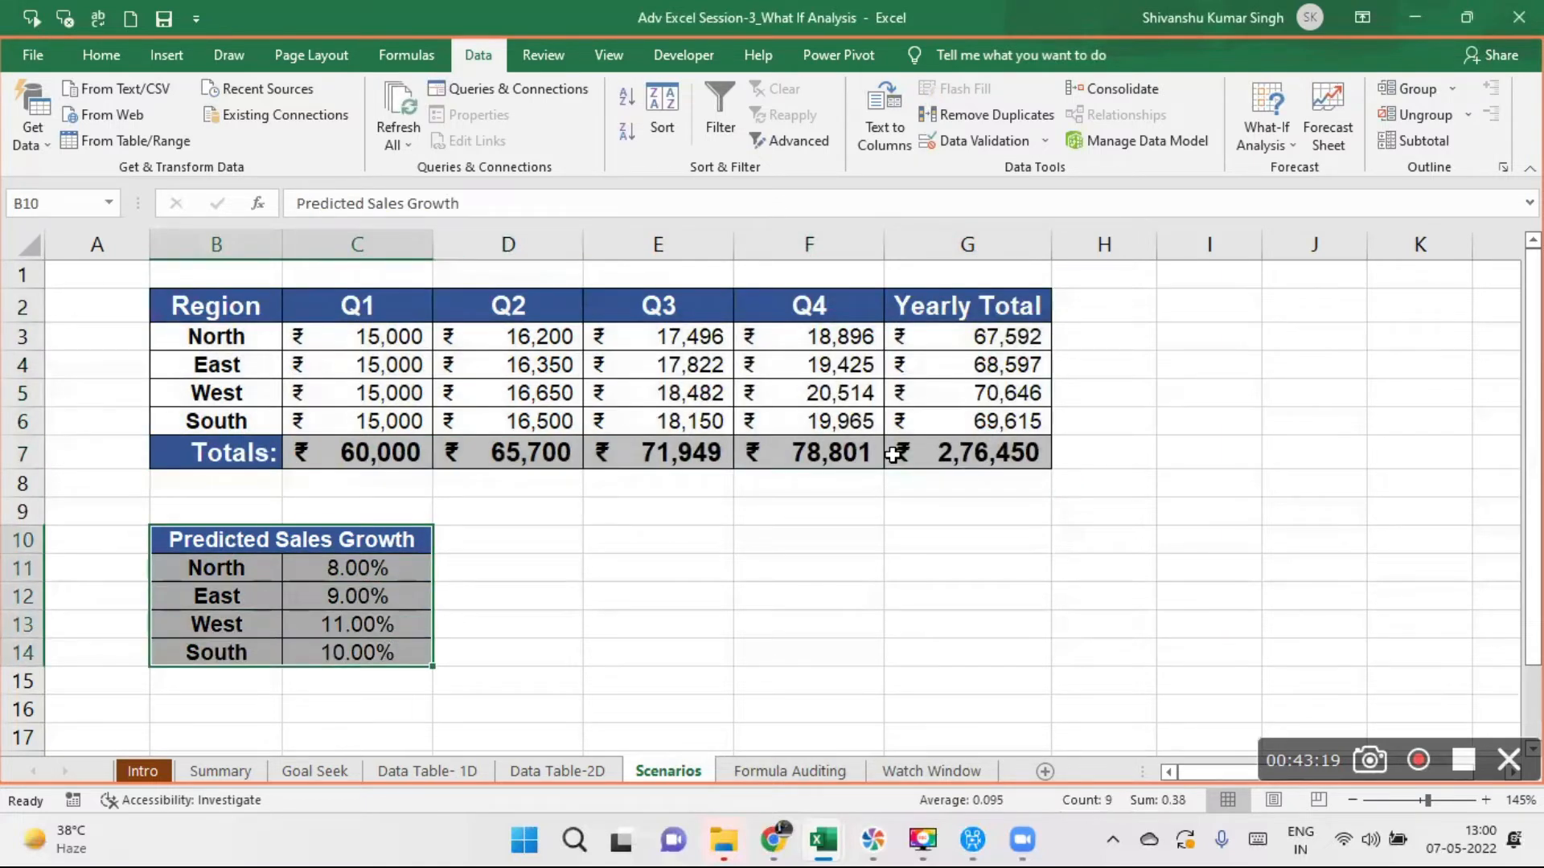
{"action": "left_click", "coordinate": [1287, 143]}
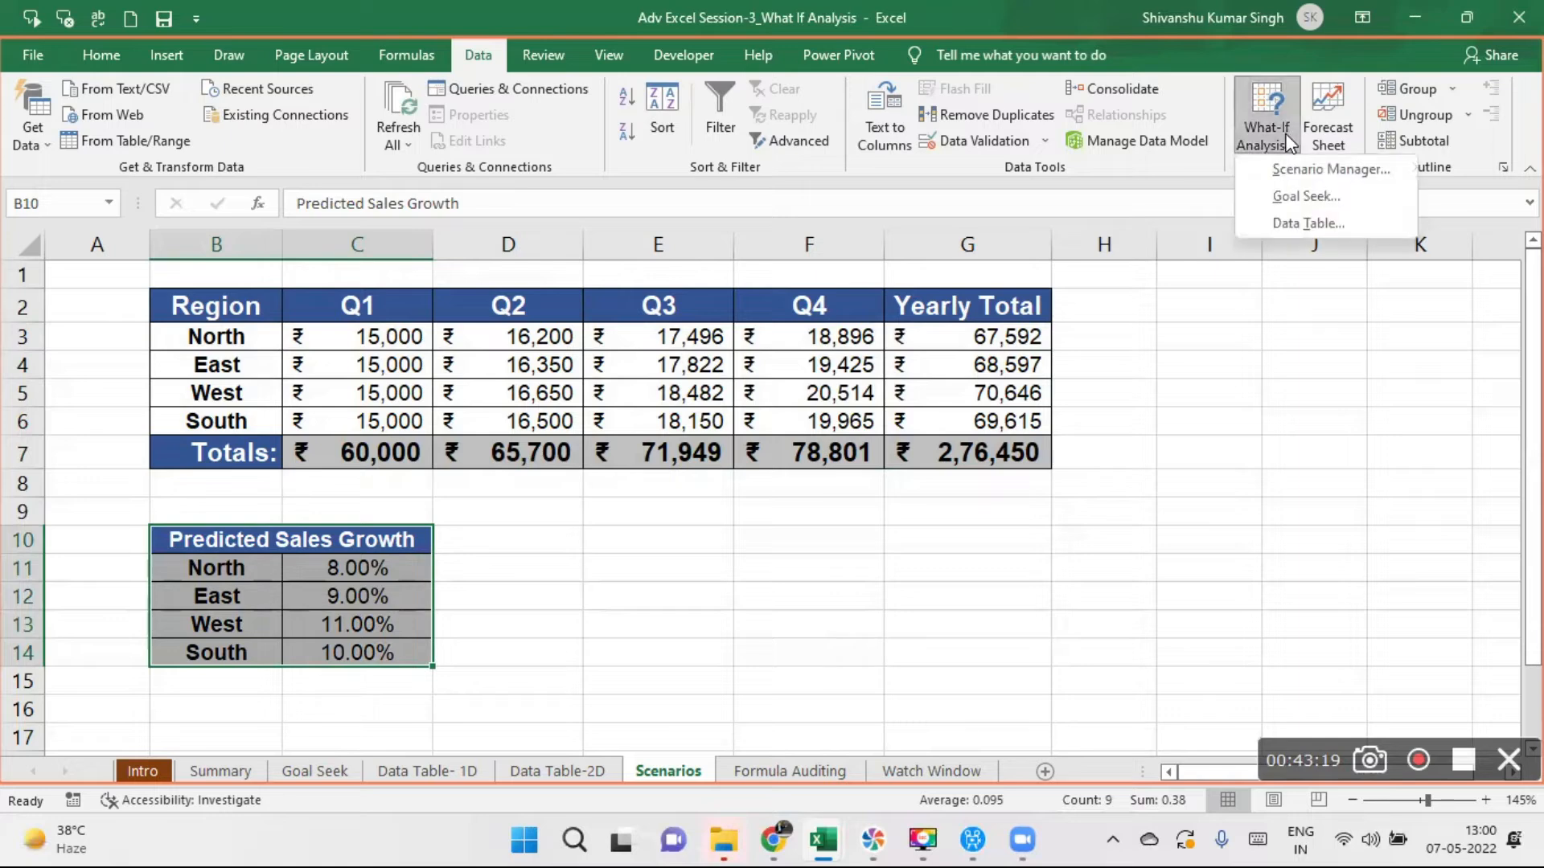
{"action": "left_click", "coordinate": [1323, 170]}
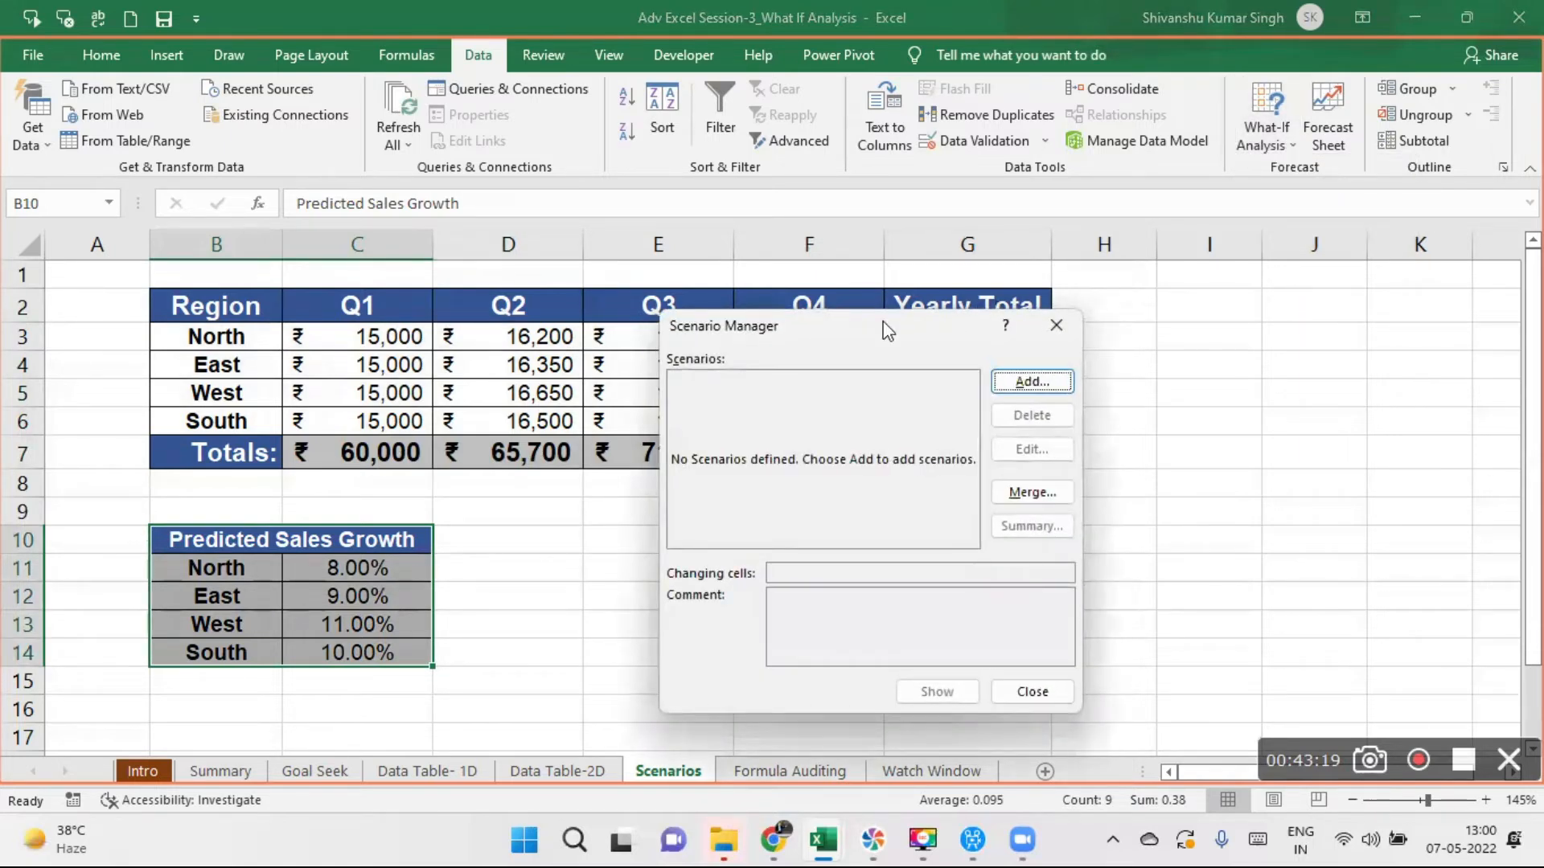
{"action": "left_click_drag", "start_coordinate": [902, 312], "coordinate": [976, 147]}
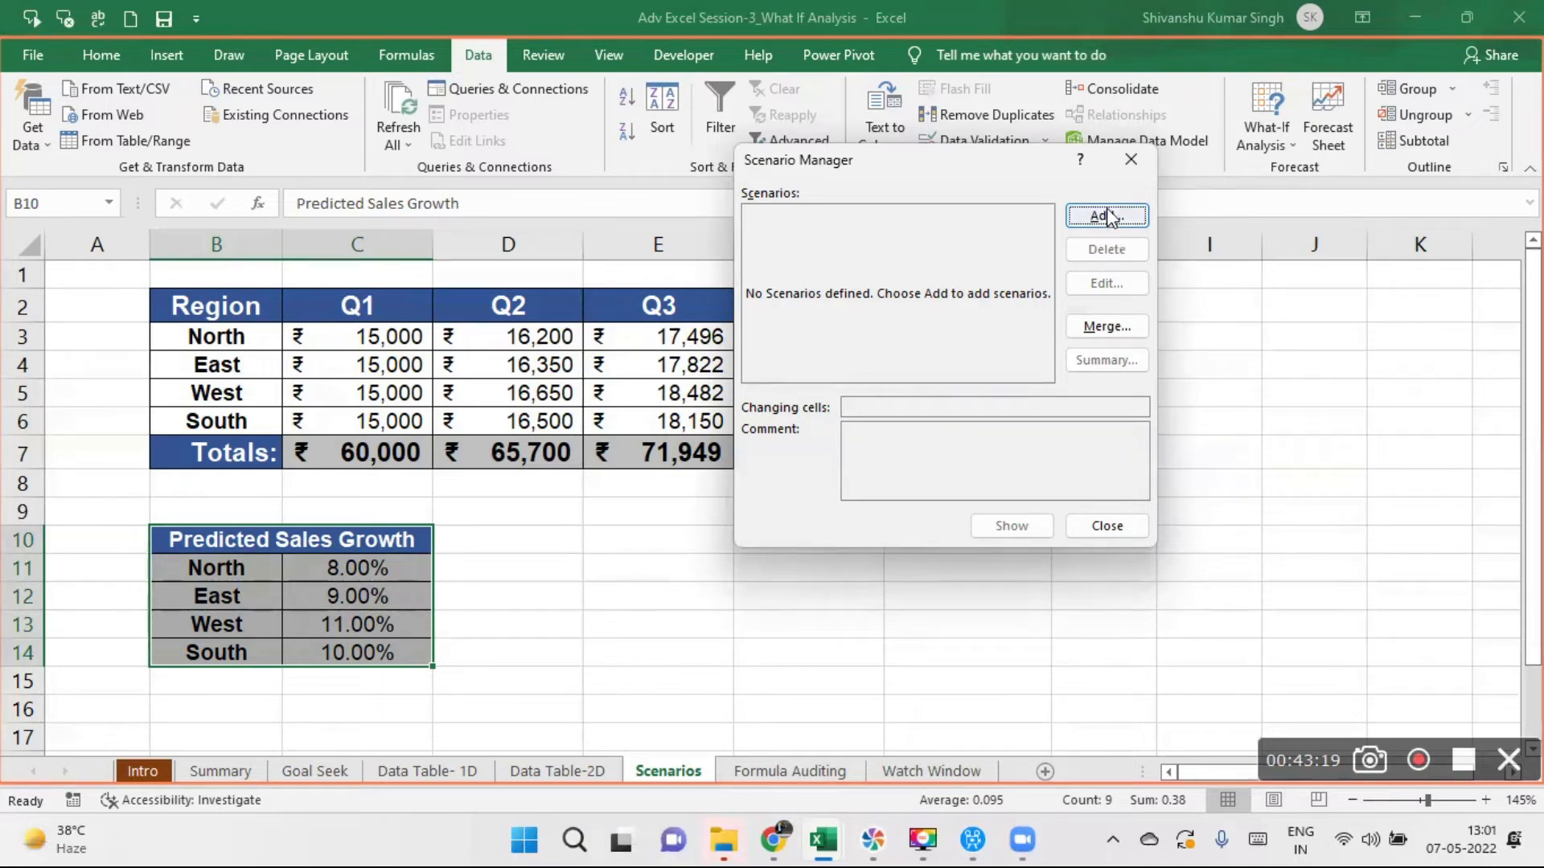
- Start a new scenario and name it Worst Case
{"action": "left_click", "coordinate": [1105, 217]}
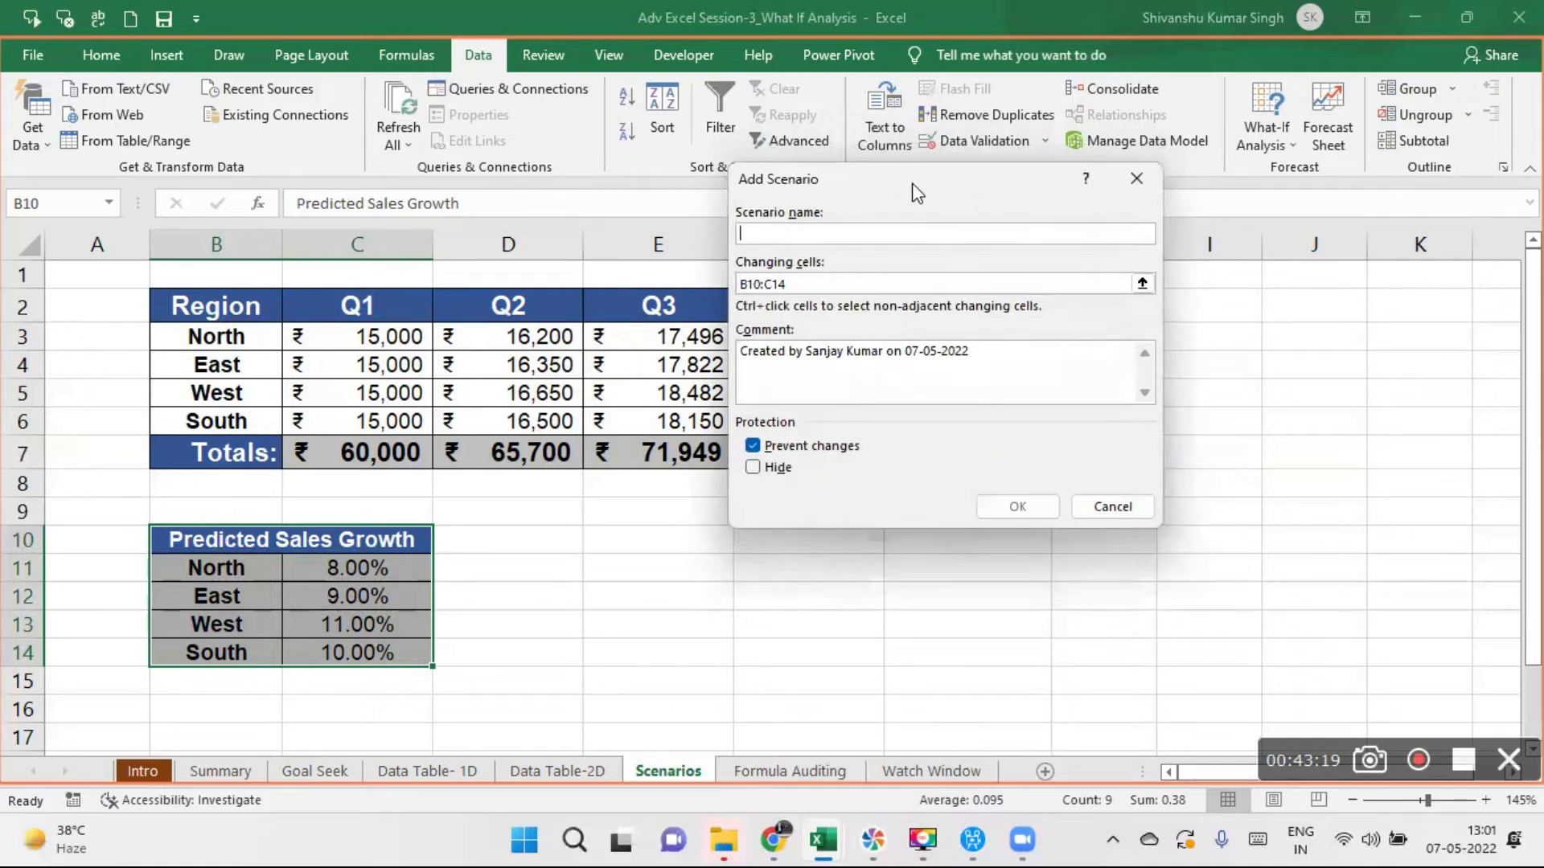
{"action": "left_click_drag", "start_coordinate": [917, 193], "coordinate": [939, 327]}
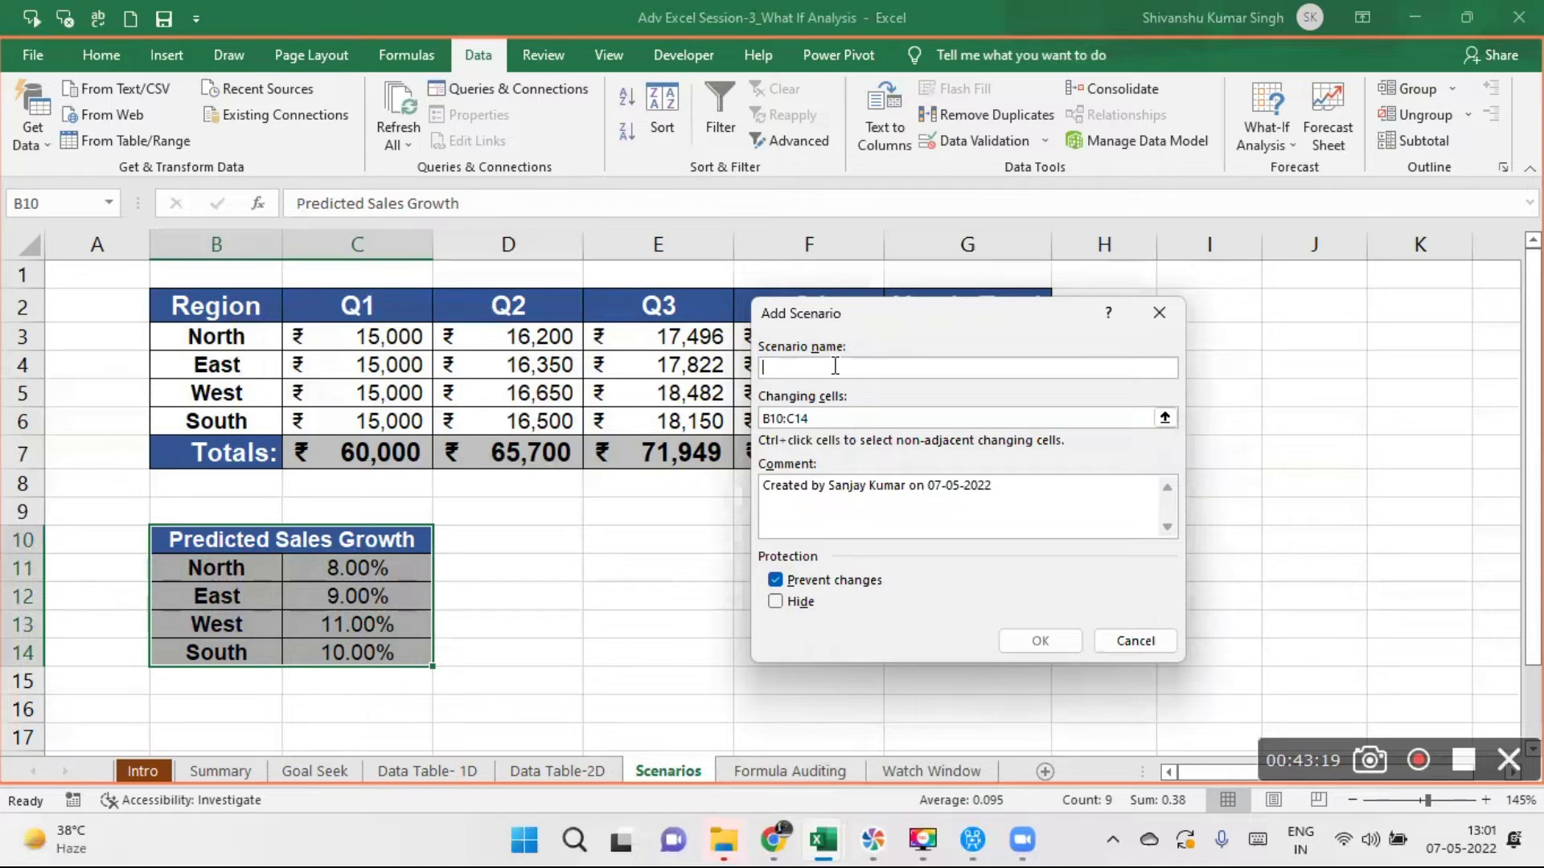
{"action": "type", "text": "Worse Case"}
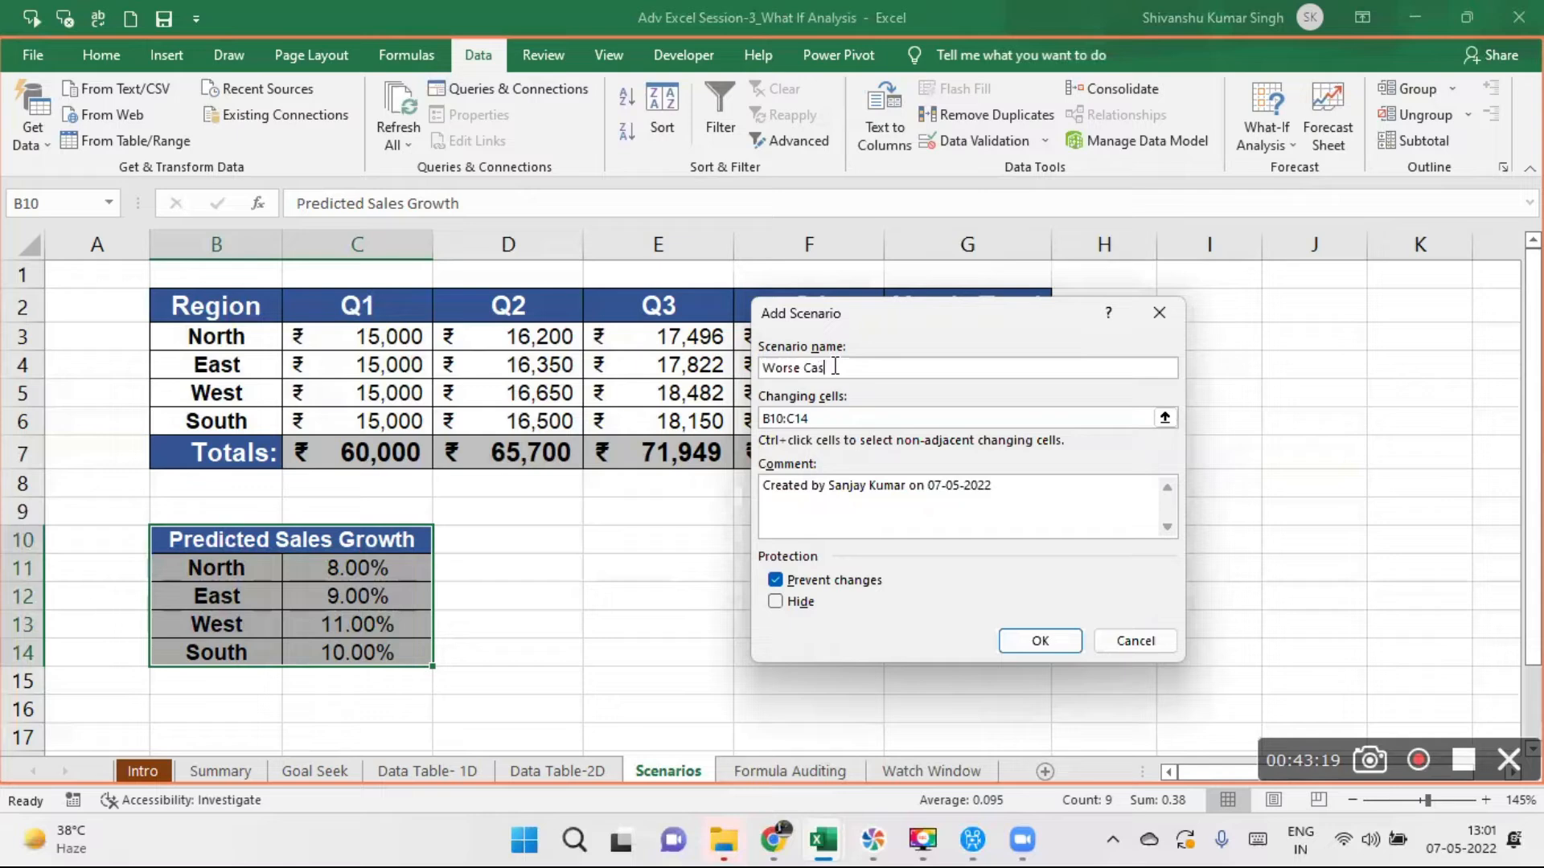
{"action": "left_click", "coordinate": [797, 370]}
{"action": "key", "text": "BackSpace"}
{"action": "type", "text": "t"}
- Set the Worst Case scenario's changing cells to the growth rates $C$11:$C$14 and proceed to the scenario values
{"action": "left_click_drag", "start_coordinate": [831, 418], "coordinate": [745, 414]}
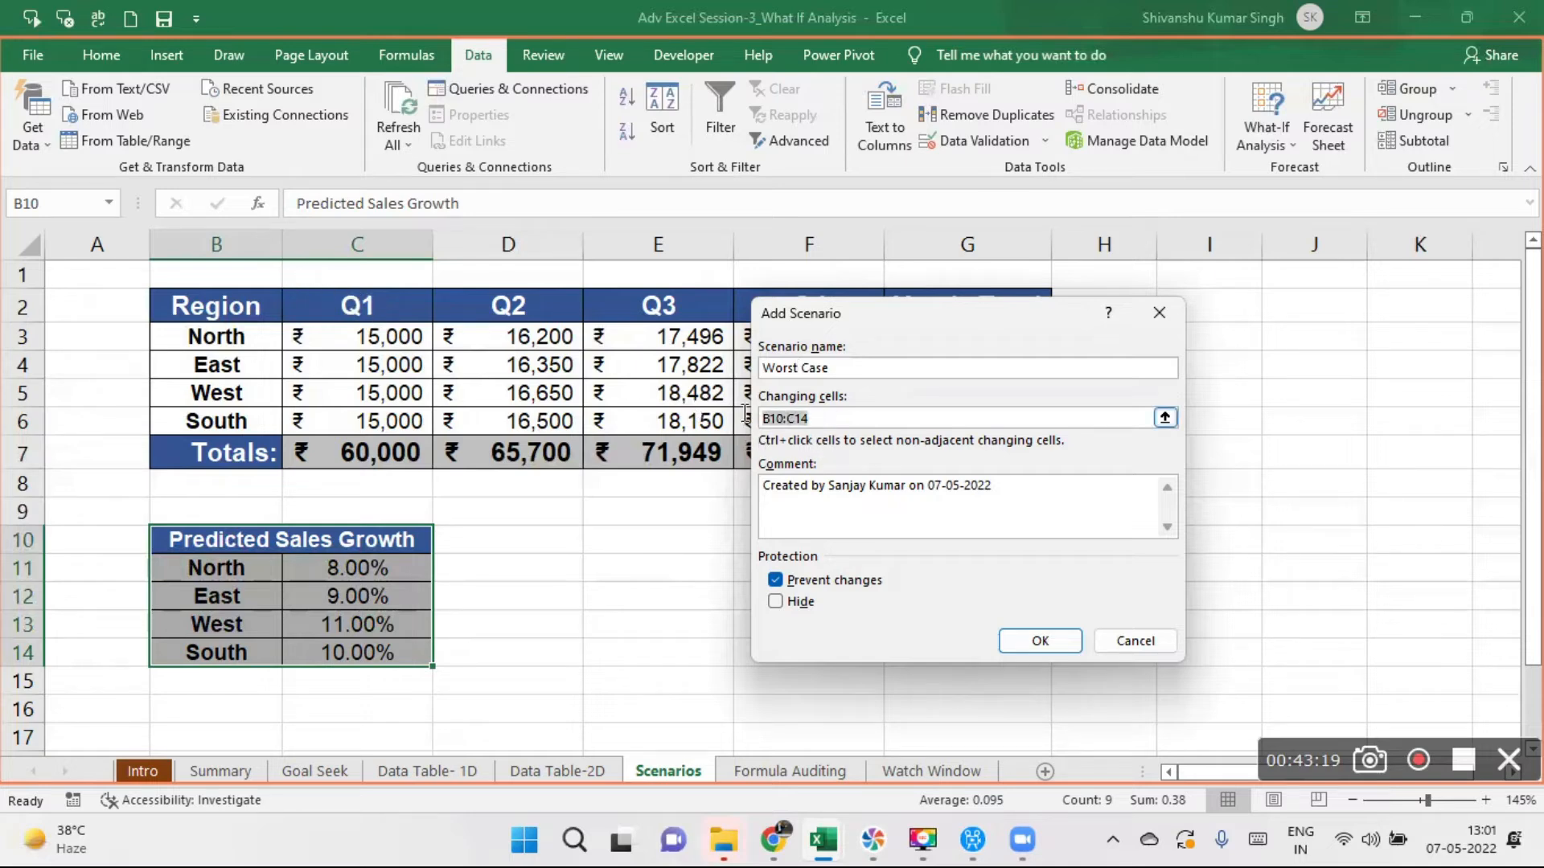
{"action": "left_click", "coordinate": [808, 419]}
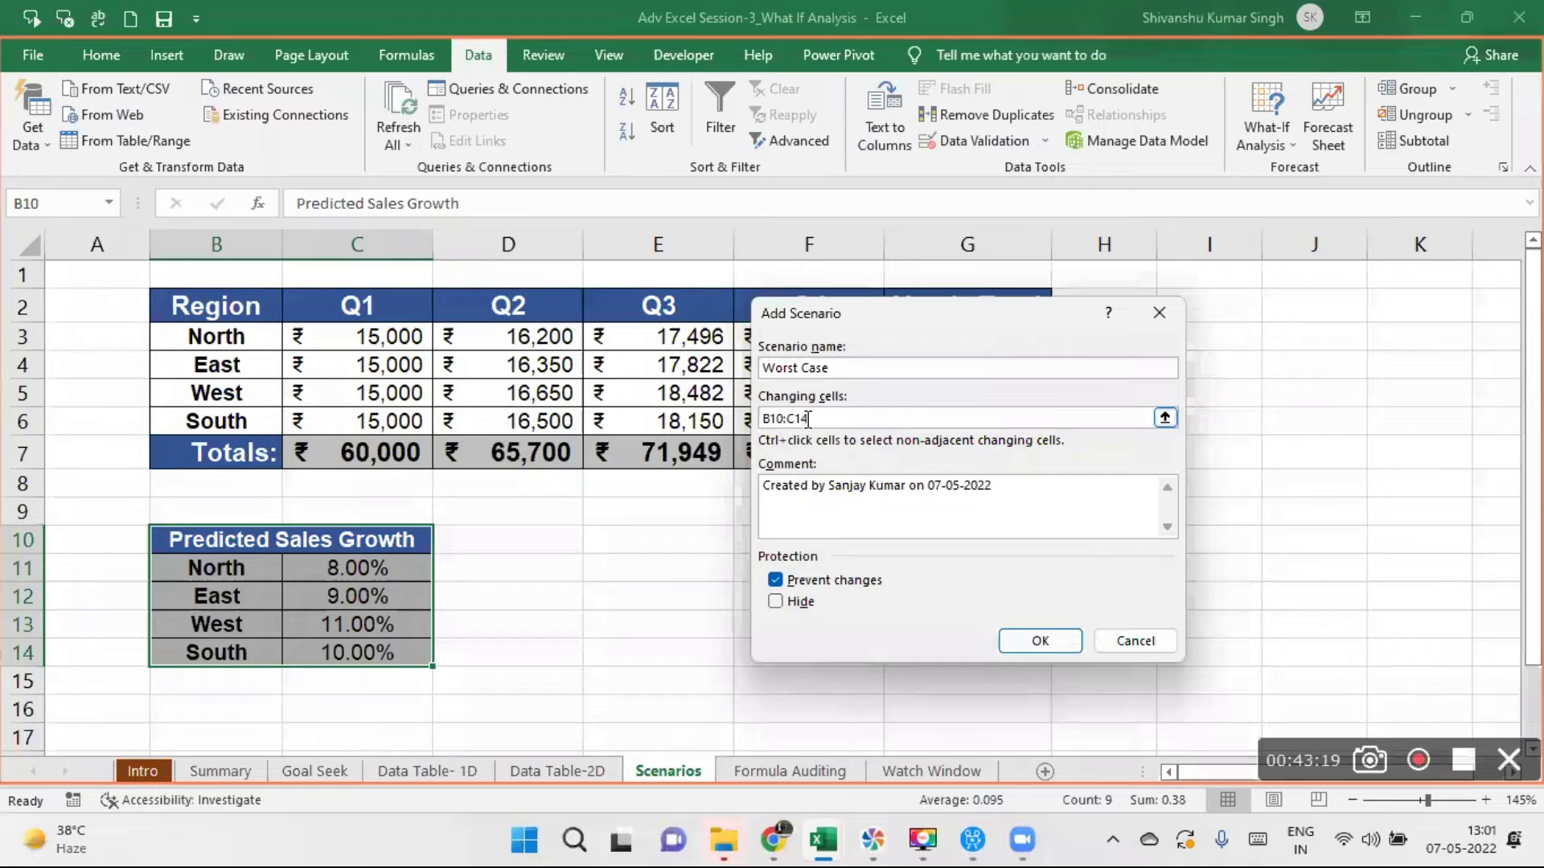
{"action": "left_click_drag", "start_coordinate": [808, 419], "coordinate": [756, 419]}
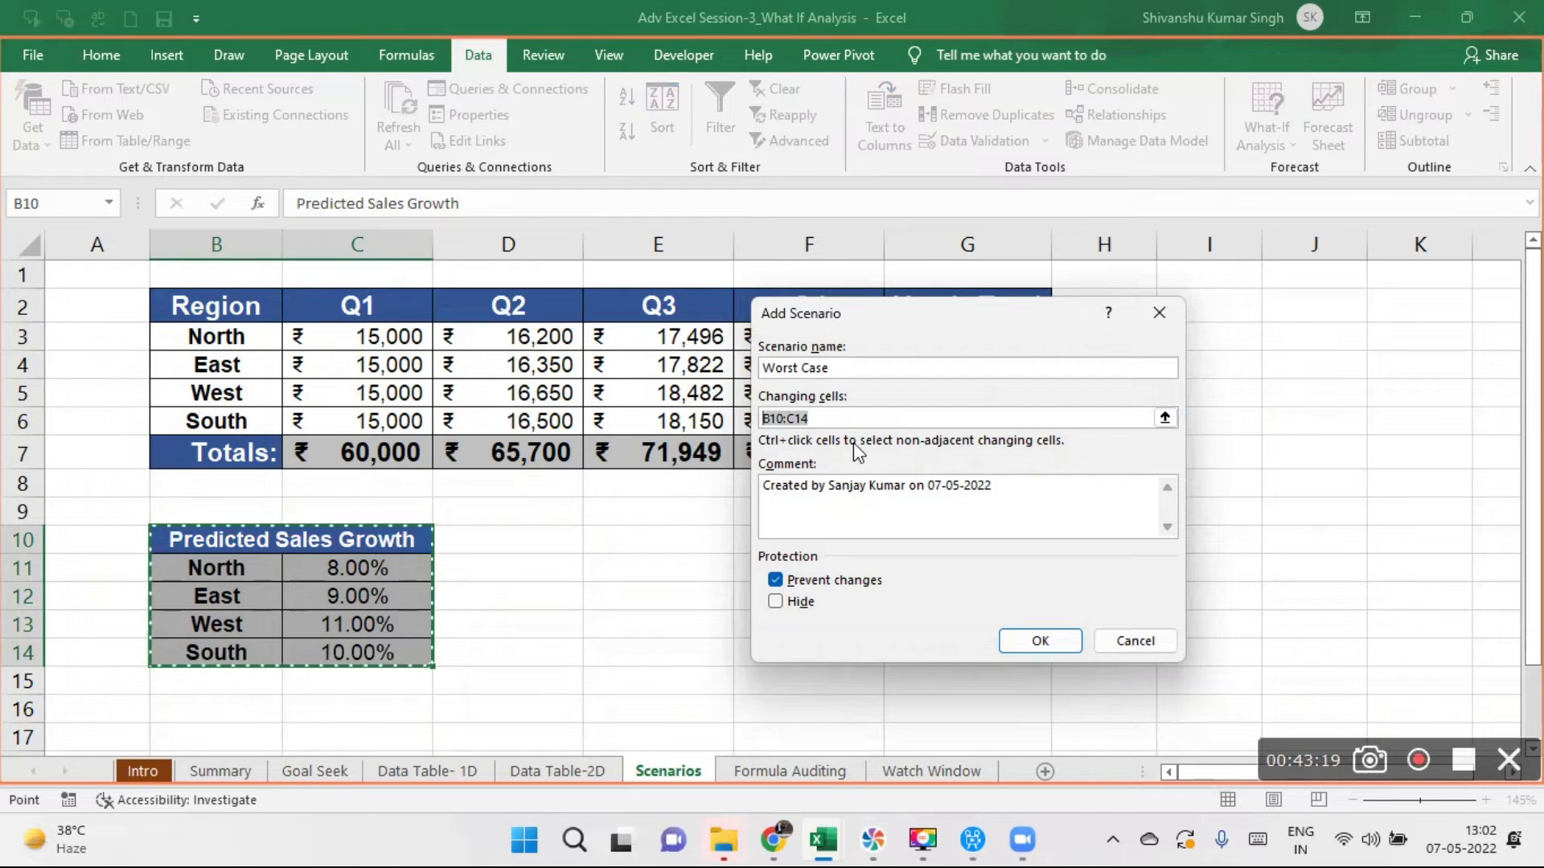
{"action": "key", "text": "Delete"}
{"action": "left_click_drag", "start_coordinate": [356, 569], "coordinate": [367, 648]}
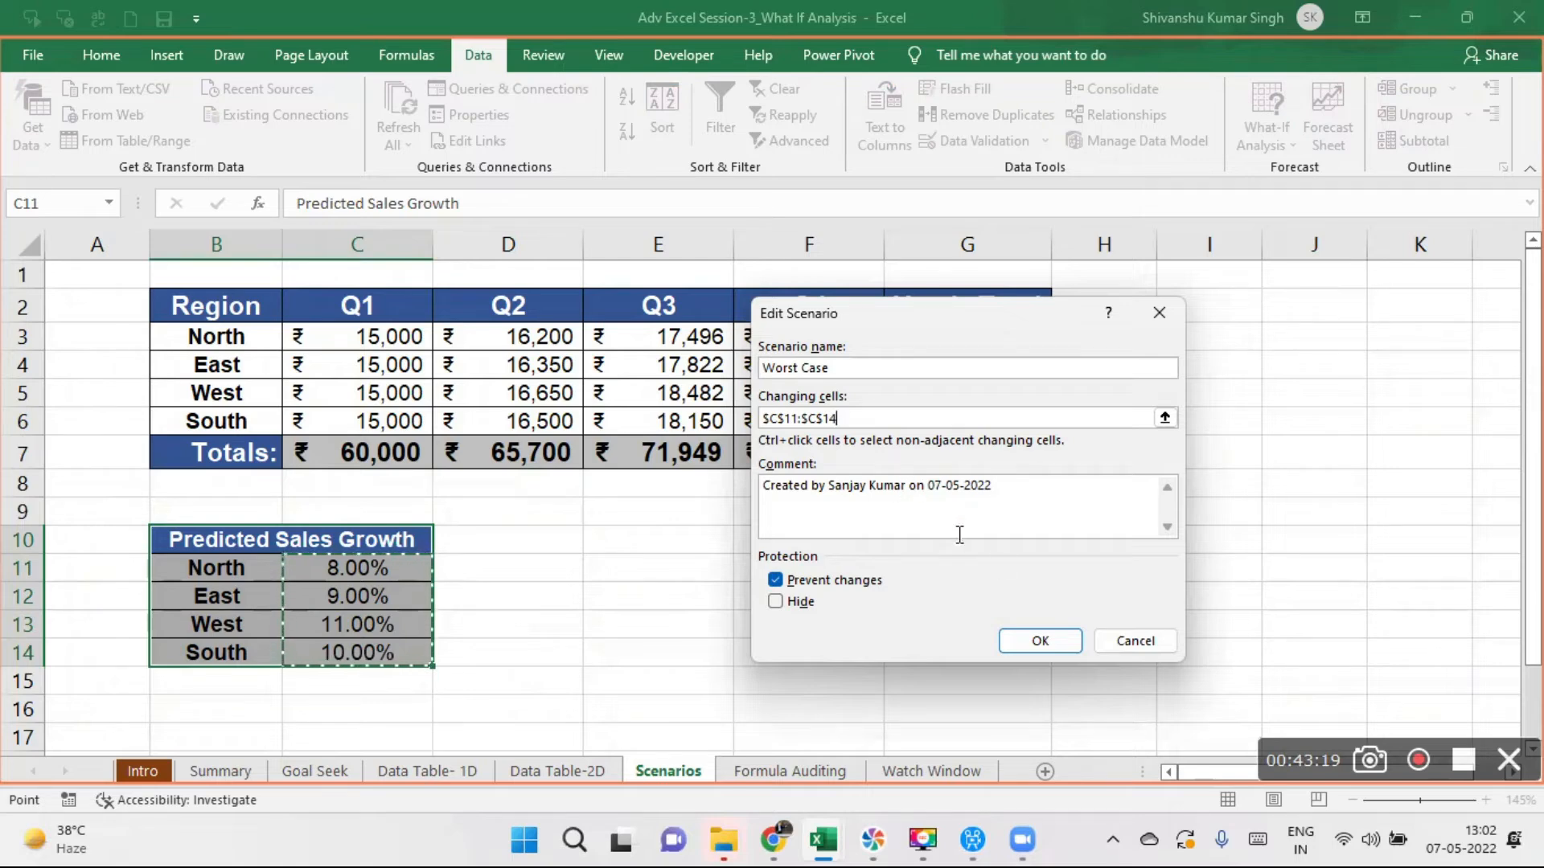
{"action": "left_click", "coordinate": [1046, 635]}
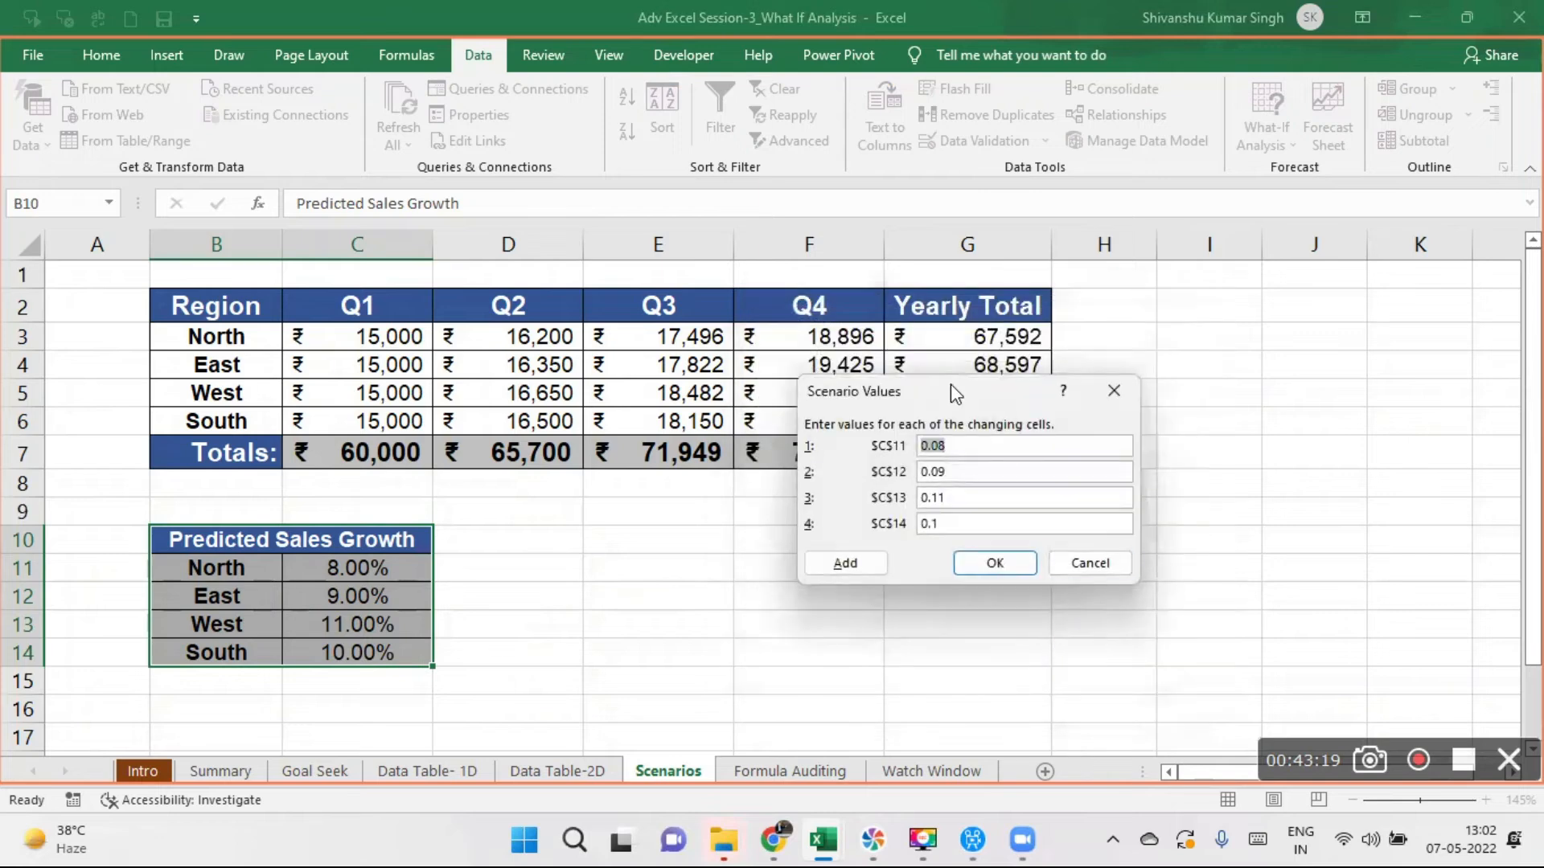
- Enter the Worst Case growth rates for the regions in the changing cells $C$11 to $C$14
{"action": "left_click_drag", "start_coordinate": [907, 393], "coordinate": [767, 348]}
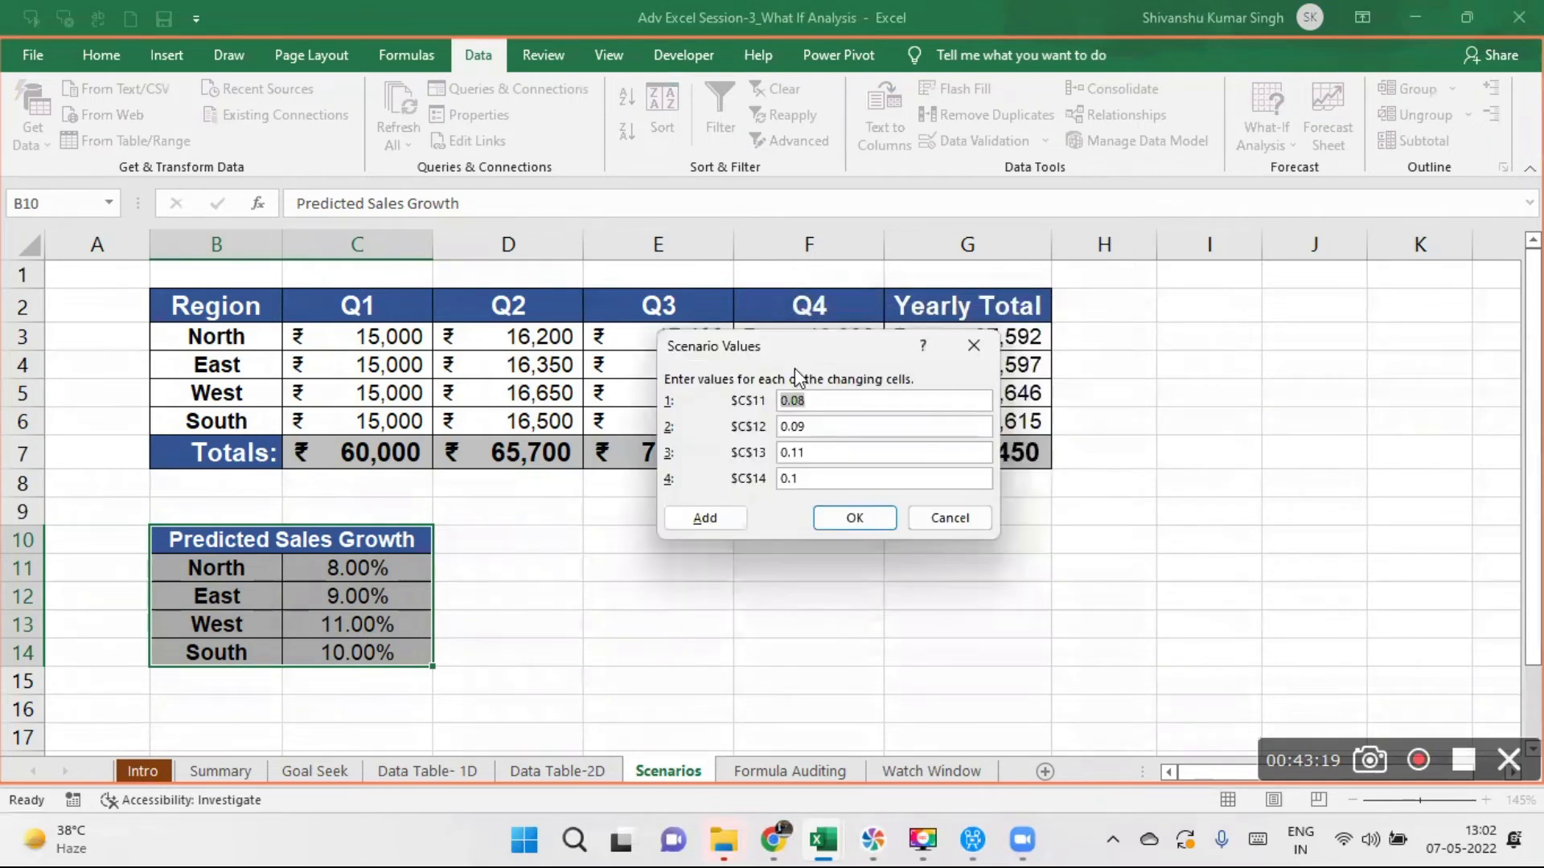
{"action": "left_click", "coordinate": [826, 402]}
{"action": "key", "text": "BackSpace"}
{"action": "type", "text": "6"}
{"action": "key", "text": "BackSpace"}
{"action": "type", "text": "7"}
{"action": "key", "text": "BackSpace"}
{"action": "key", "text": "BackSpace"}
{"action": "key", "text": "BackSpace"}
{"action": "type", "text": ".9"}
{"action": "left_click", "coordinate": [826, 478]}
{"action": "key", "text": "BackSpace"}
{"action": "type", "text": "8"}
- Add another scenario named Good with changing cells C11:C14 and proceed to its scenario values
{"action": "left_click", "coordinate": [697, 518]}
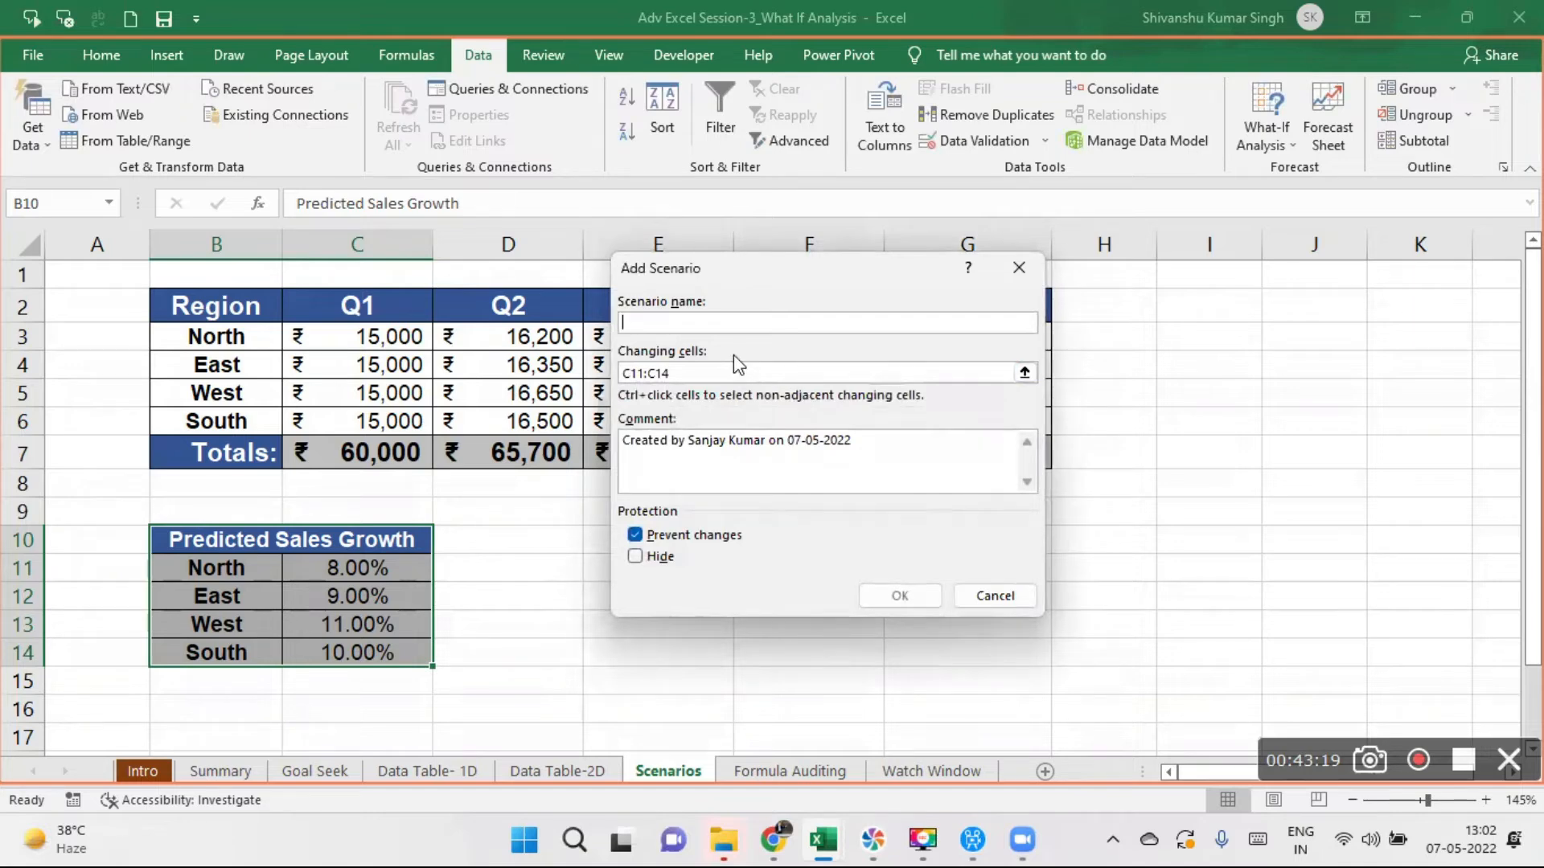
{"action": "type", "text": "Gaood"}
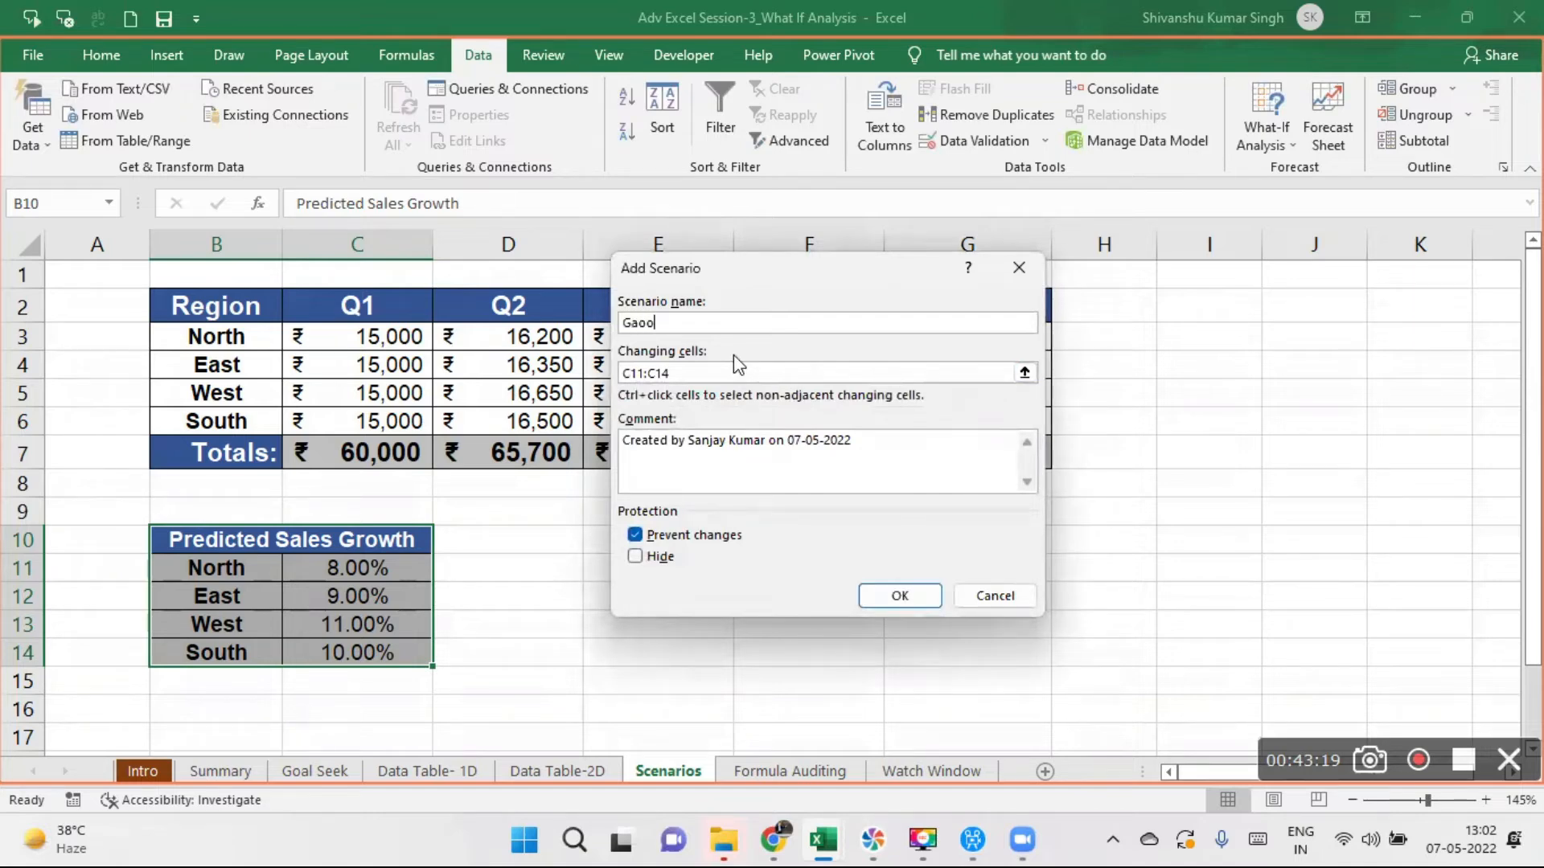
{"action": "left_click", "coordinate": [640, 322]}
{"action": "key", "text": "BackSpace"}
{"action": "left_click", "coordinate": [922, 596]}
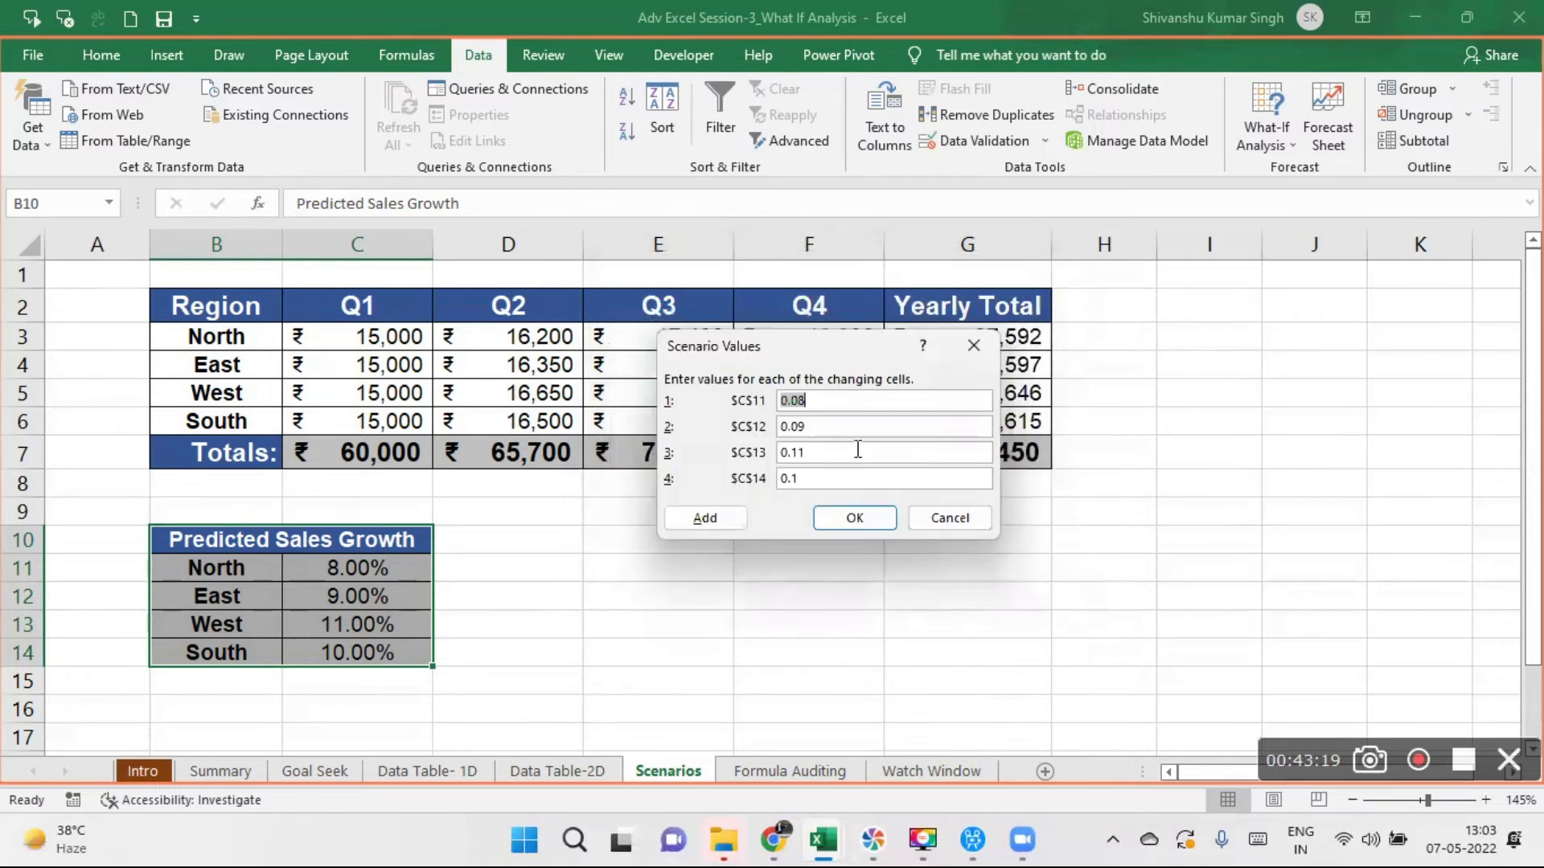
- Save the Good scenario with growth rates 0.08, 0.09, 0.11 and 0.1, and move the Scenario Manager aside
{"action": "left_click", "coordinate": [812, 402]}
{"action": "left_click", "coordinate": [854, 519]}
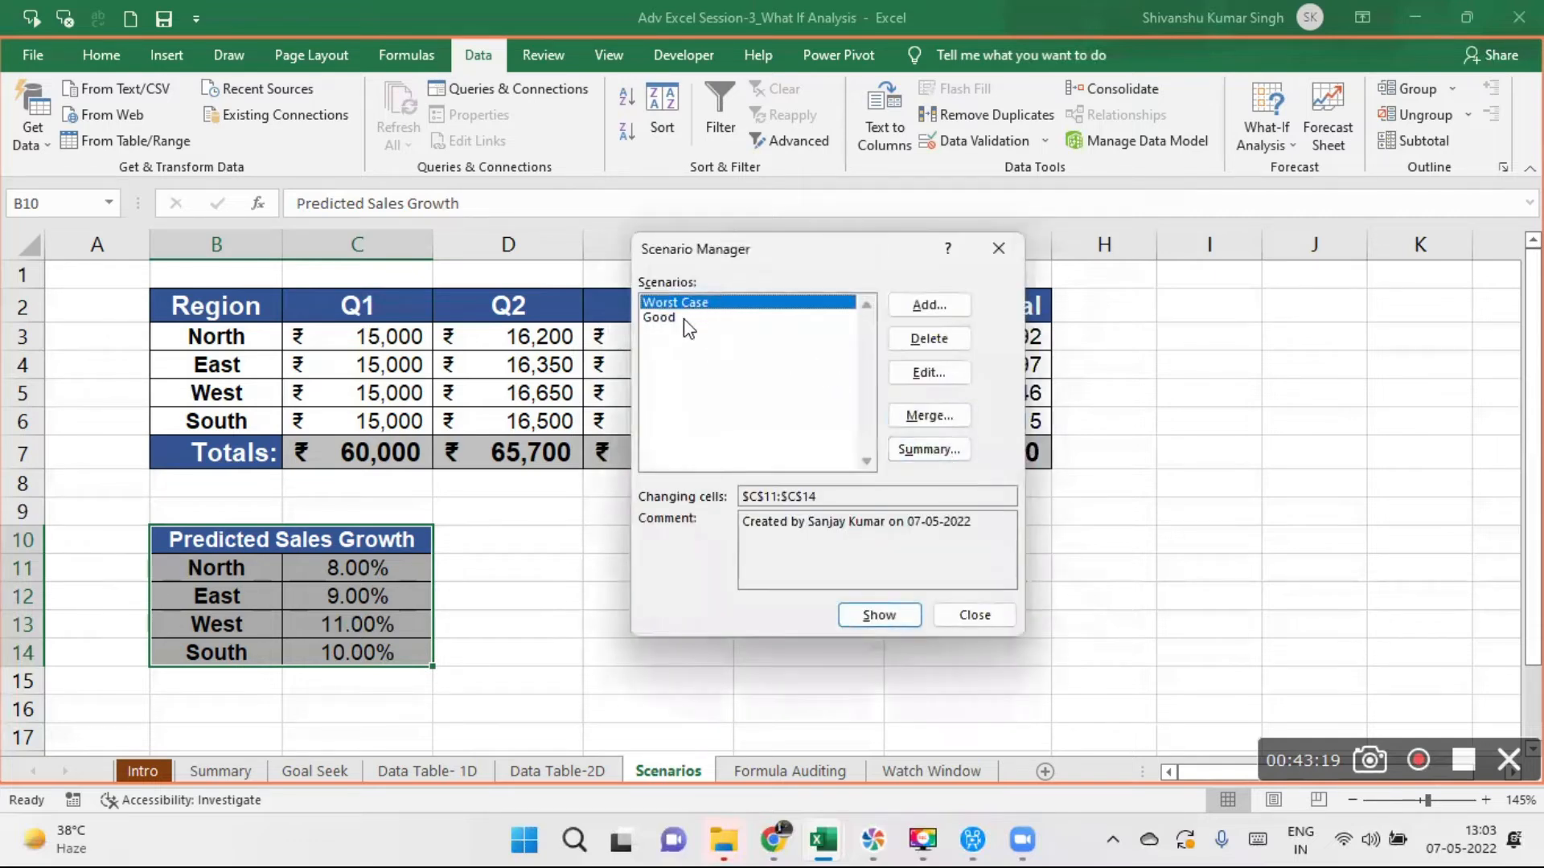
{"action": "left_click_drag", "start_coordinate": [796, 259], "coordinate": [996, 250]}
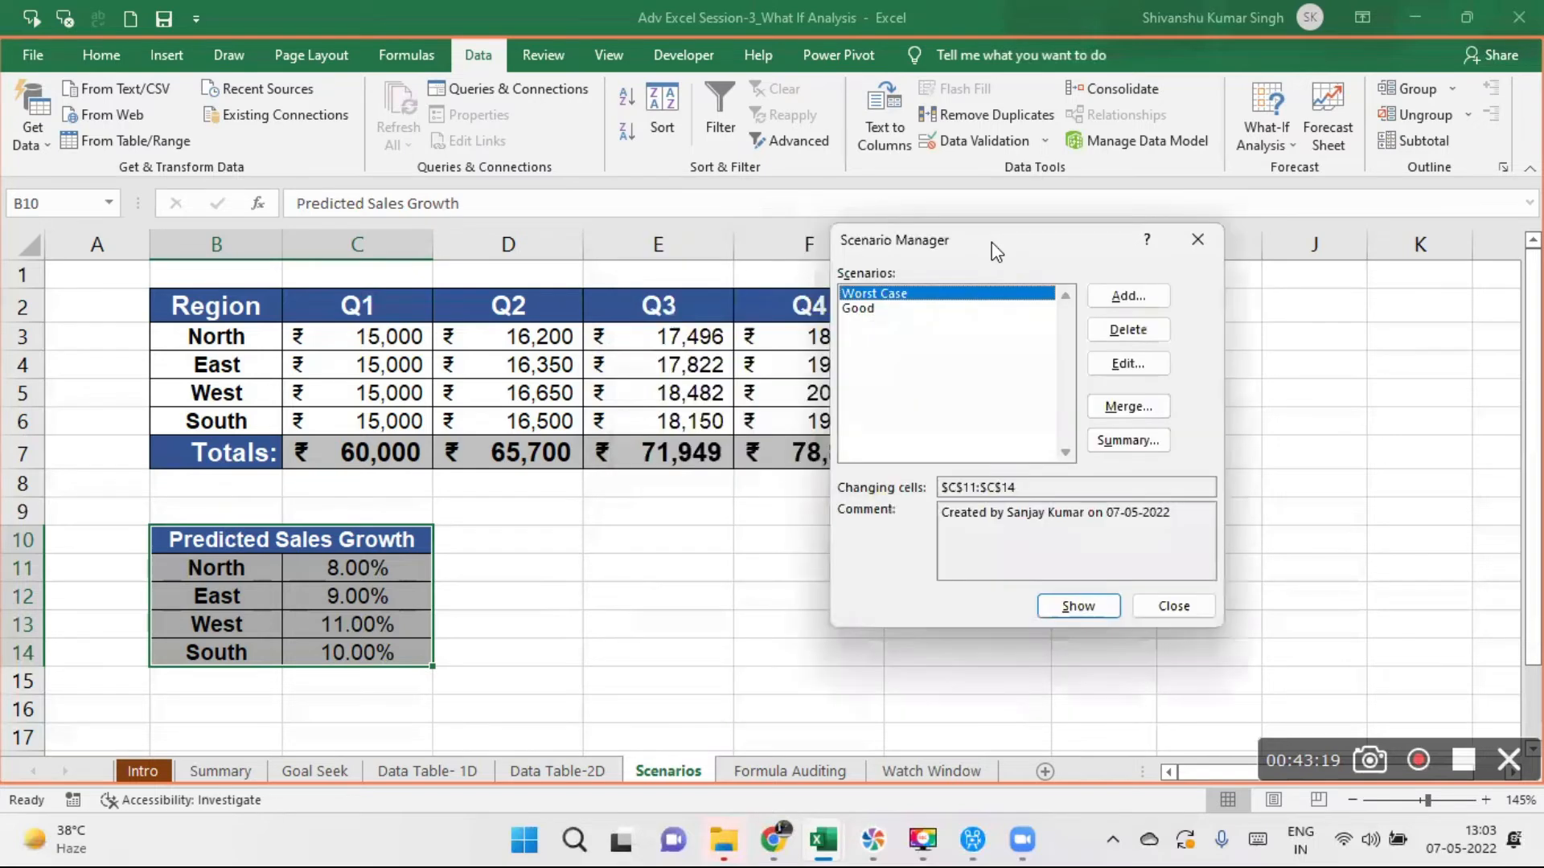
- Add a scenario named Awesome with changing cells C11:C14 and proceed to its scenario values
{"action": "left_click", "coordinate": [1123, 296]}
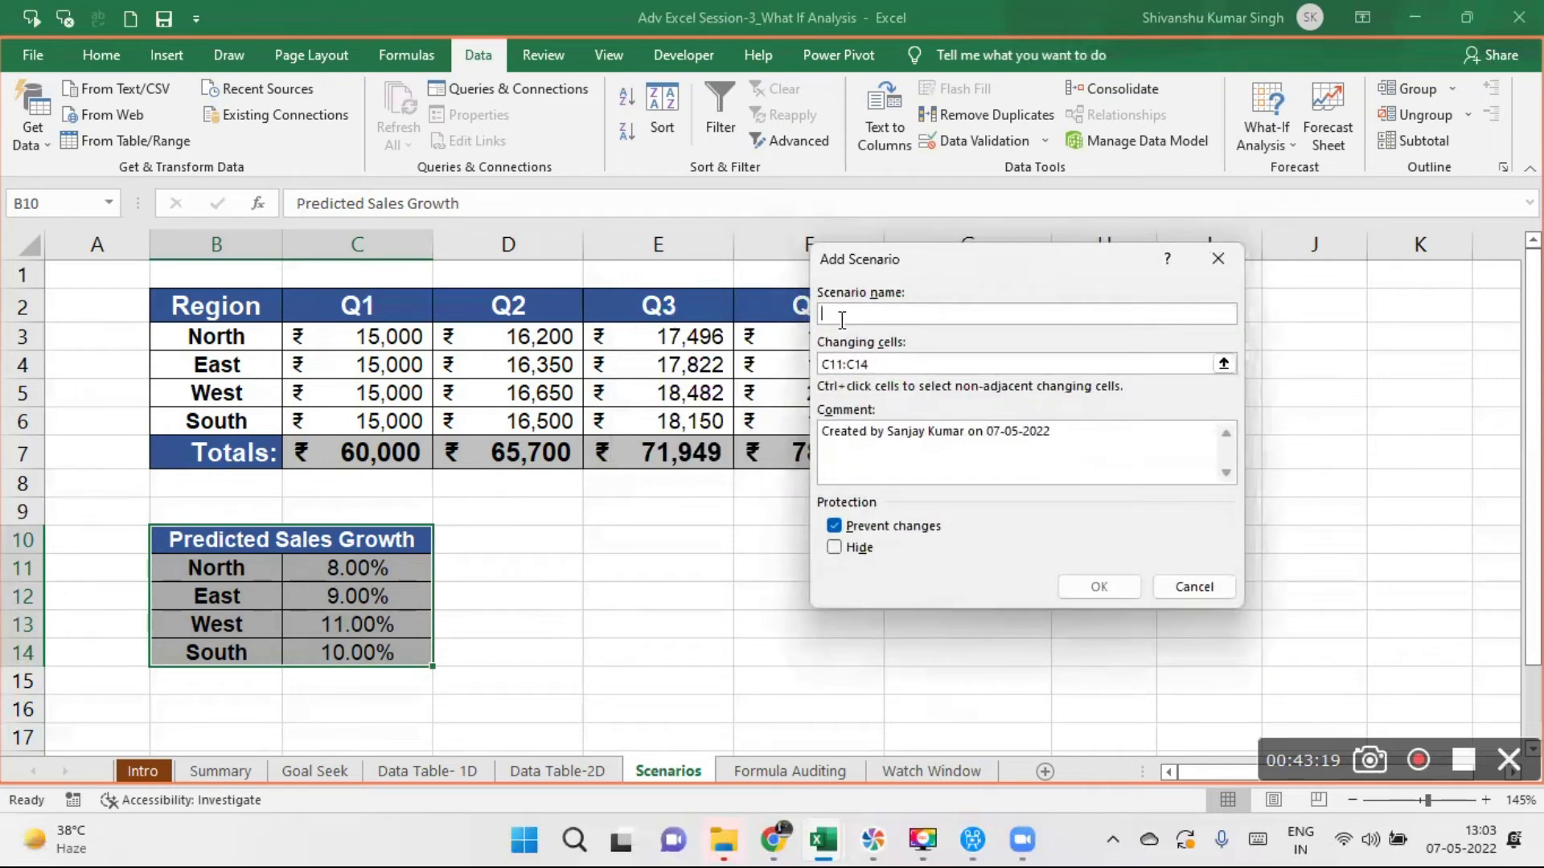
{"action": "type", "text": "Awesome"}
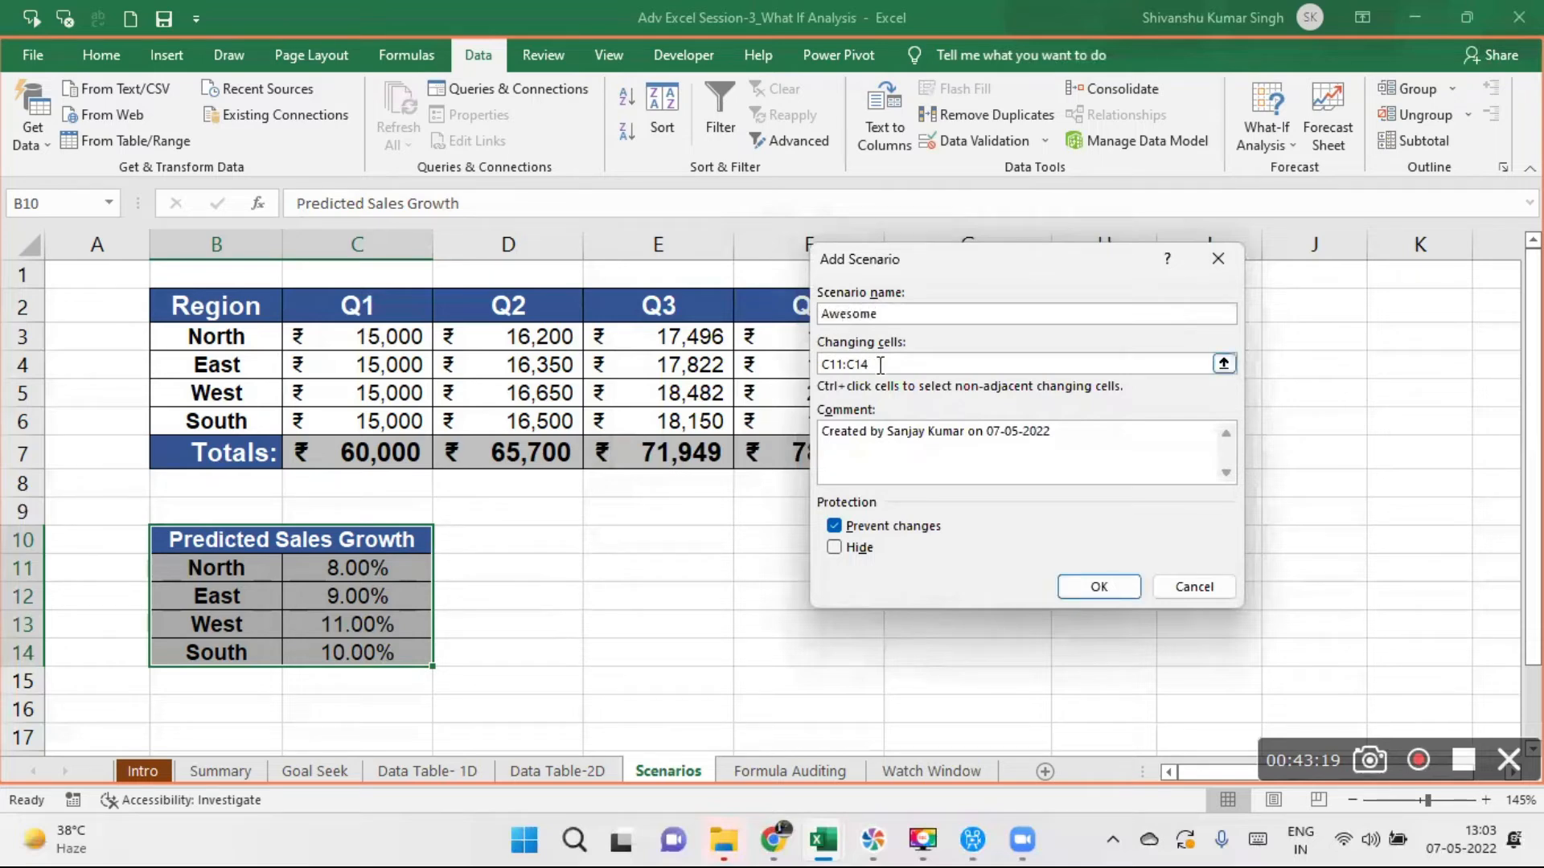
{"action": "left_click", "coordinate": [1106, 585]}
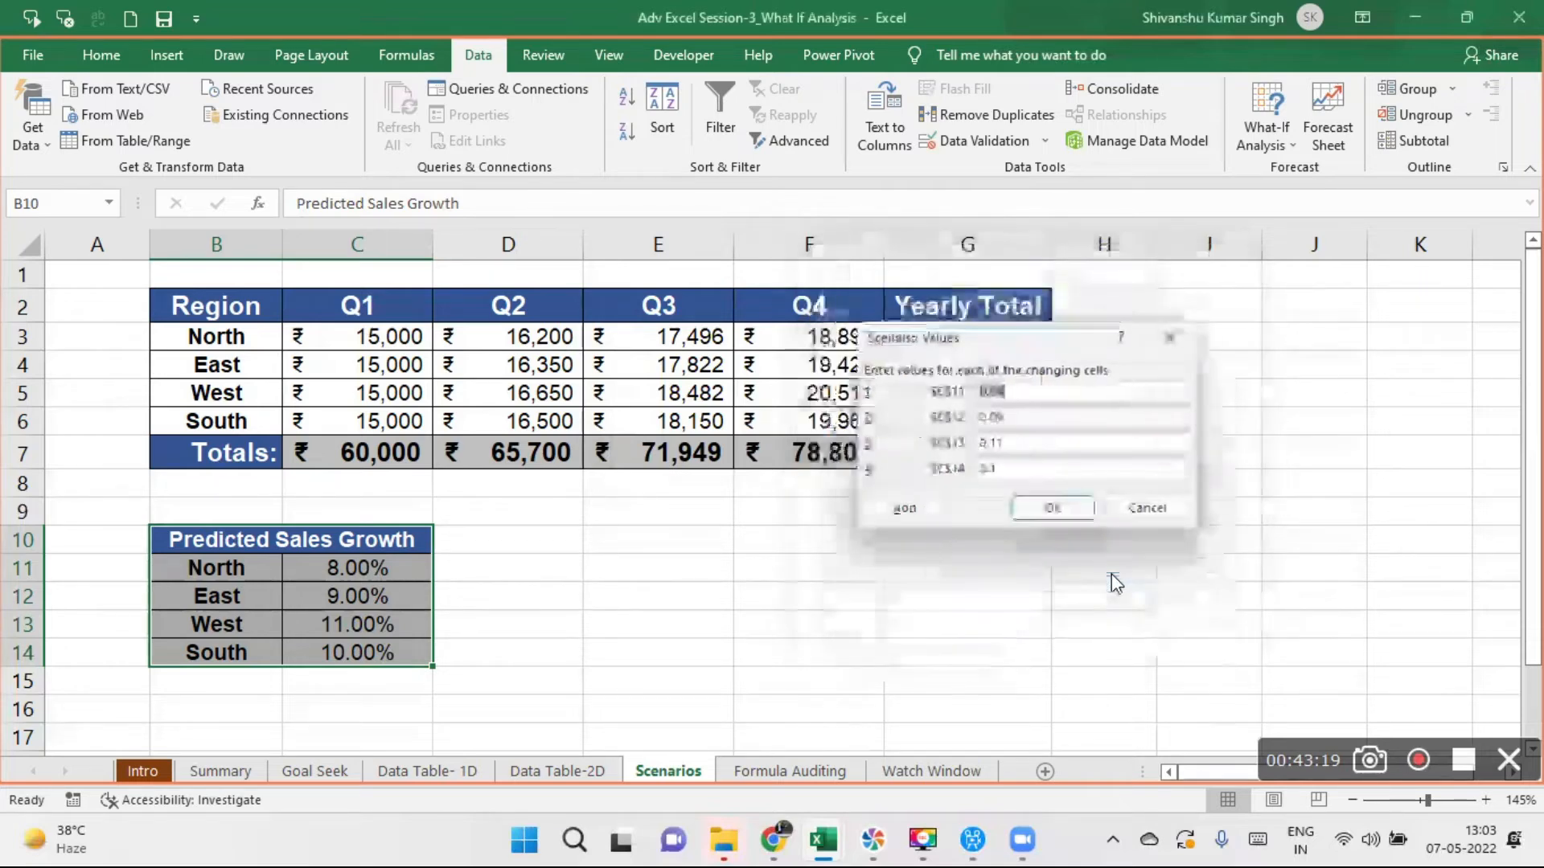
- Save the Awesome scenario with growth rates 0.1, 0.11, 0.13 and 0.12 for $C$11 to $C$14, and close the Scenario Manager
{"action": "left_click", "coordinate": [1004, 390]}
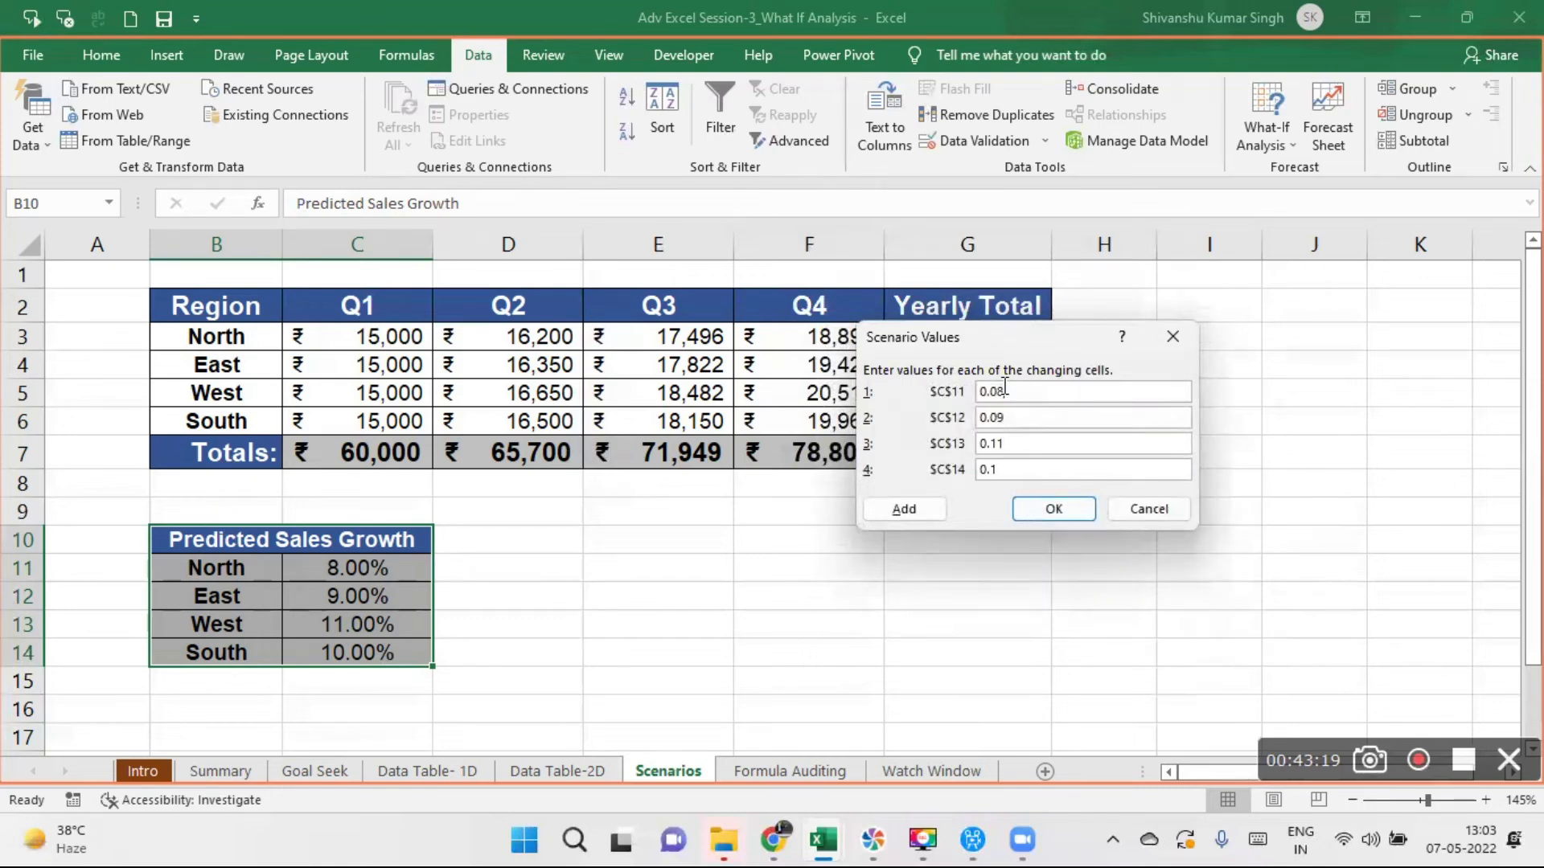
{"action": "key", "text": "BackSpace"}
{"action": "key", "text": "BackSpace"}
{"action": "type", "text": "1"}
{"action": "left_click", "coordinate": [1014, 416]}
{"action": "key", "text": "BackSpace"}
{"action": "key", "text": "BackSpace"}
{"action": "key", "text": "BackSpace"}
{"action": "type", "text": ".11"}
{"action": "left_click", "coordinate": [1014, 444]}
{"action": "key", "text": "BackSpace"}
{"action": "type", "text": "3"}
{"action": "left_click", "coordinate": [1002, 466]}
{"action": "left_click", "coordinate": [904, 510]}
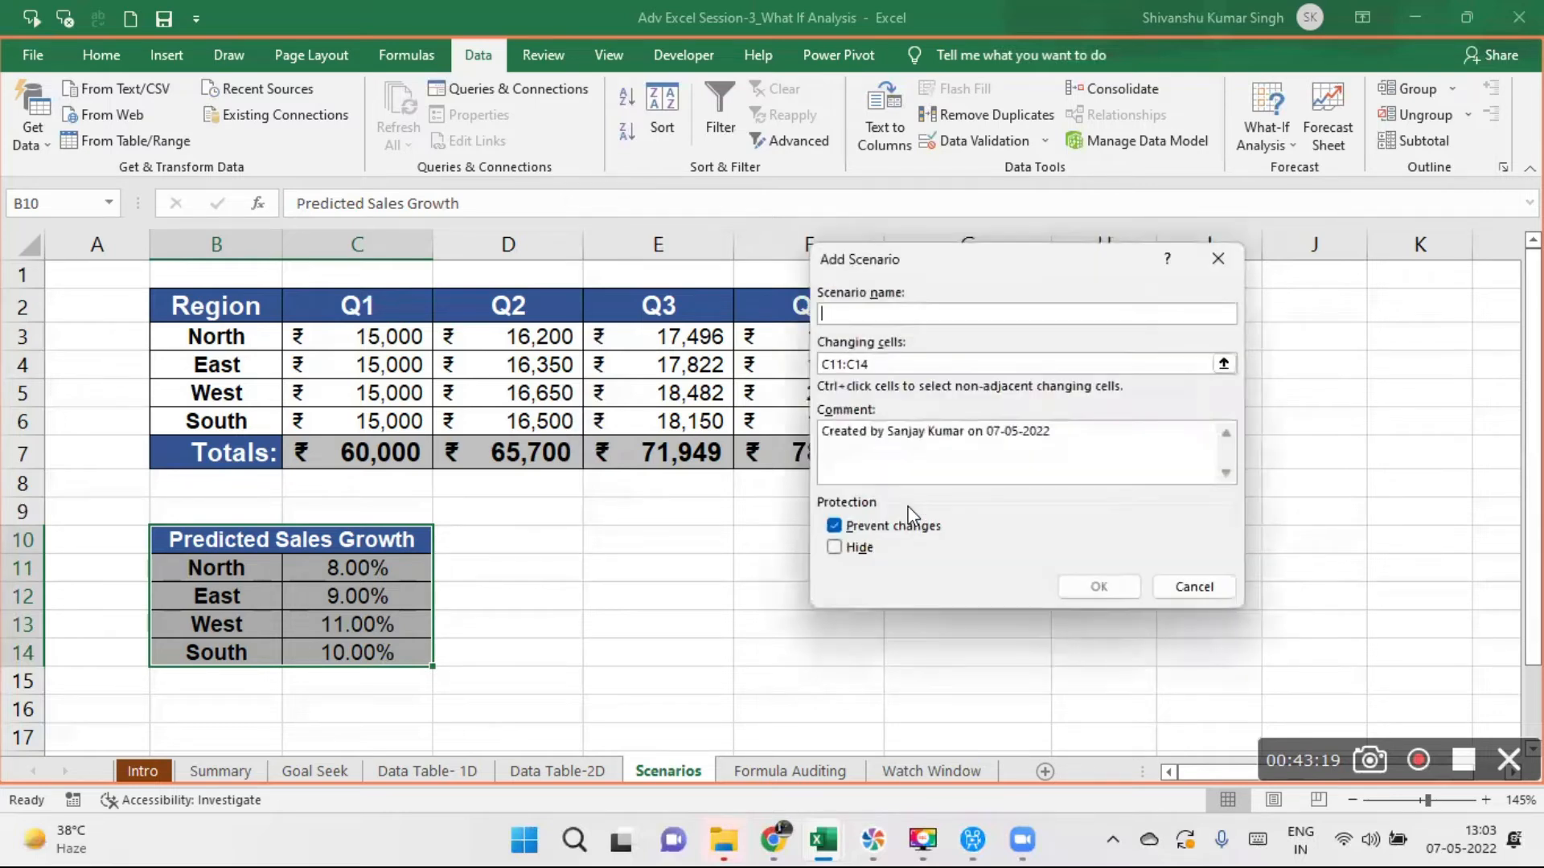
{"action": "left_click", "coordinate": [1219, 259]}
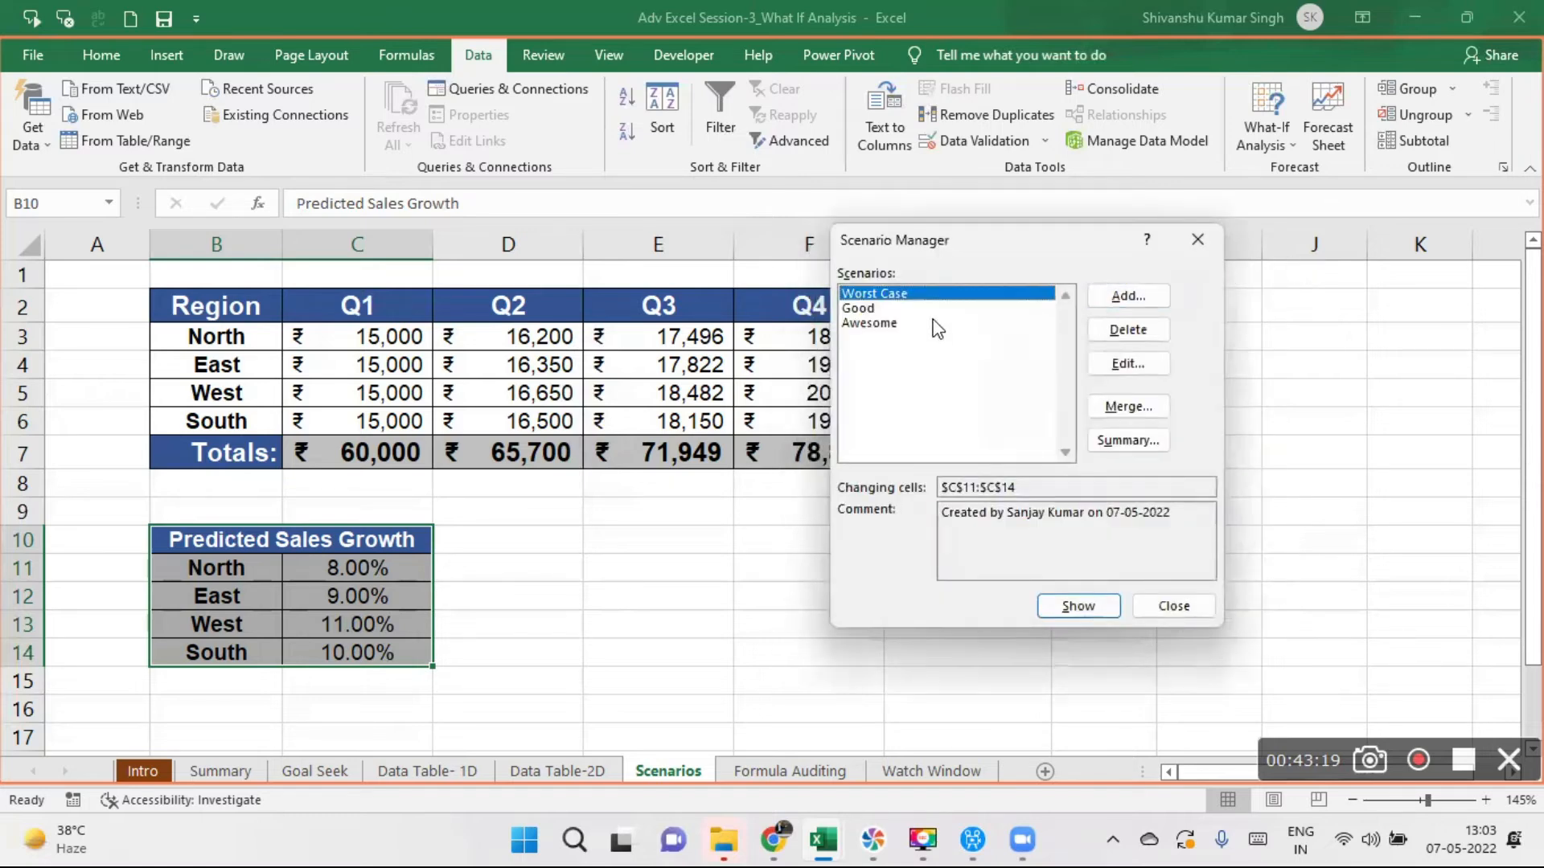
{"action": "left_click", "coordinate": [1193, 240]}
- Reopen the Scenario Manager, move it clear of the sales table, and show the Worst Case scenario
{"action": "left_click", "coordinate": [512, 651]}
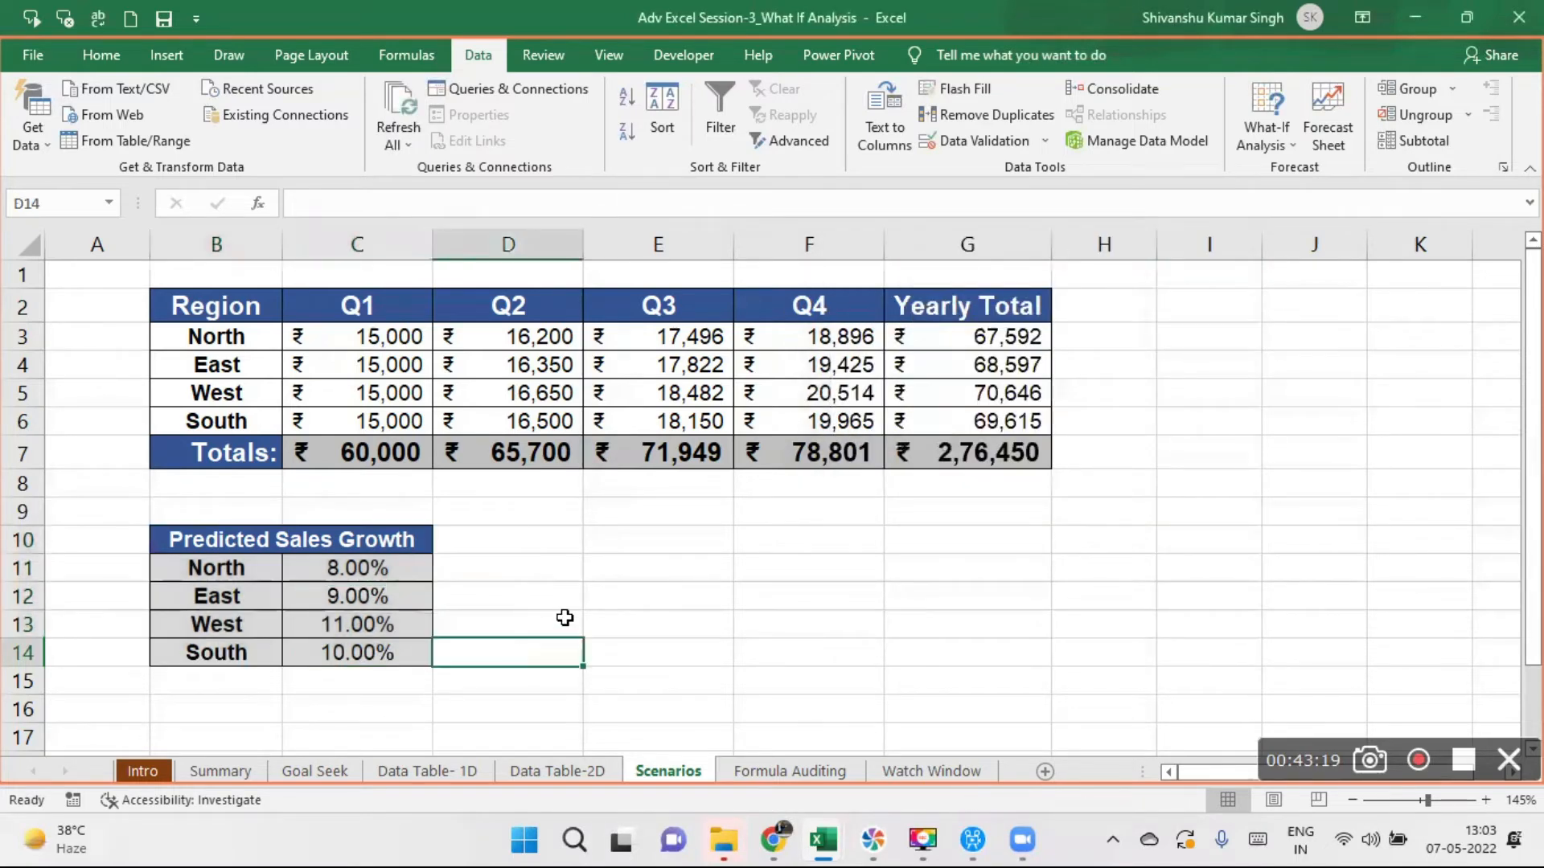
{"action": "left_click", "coordinate": [415, 308]}
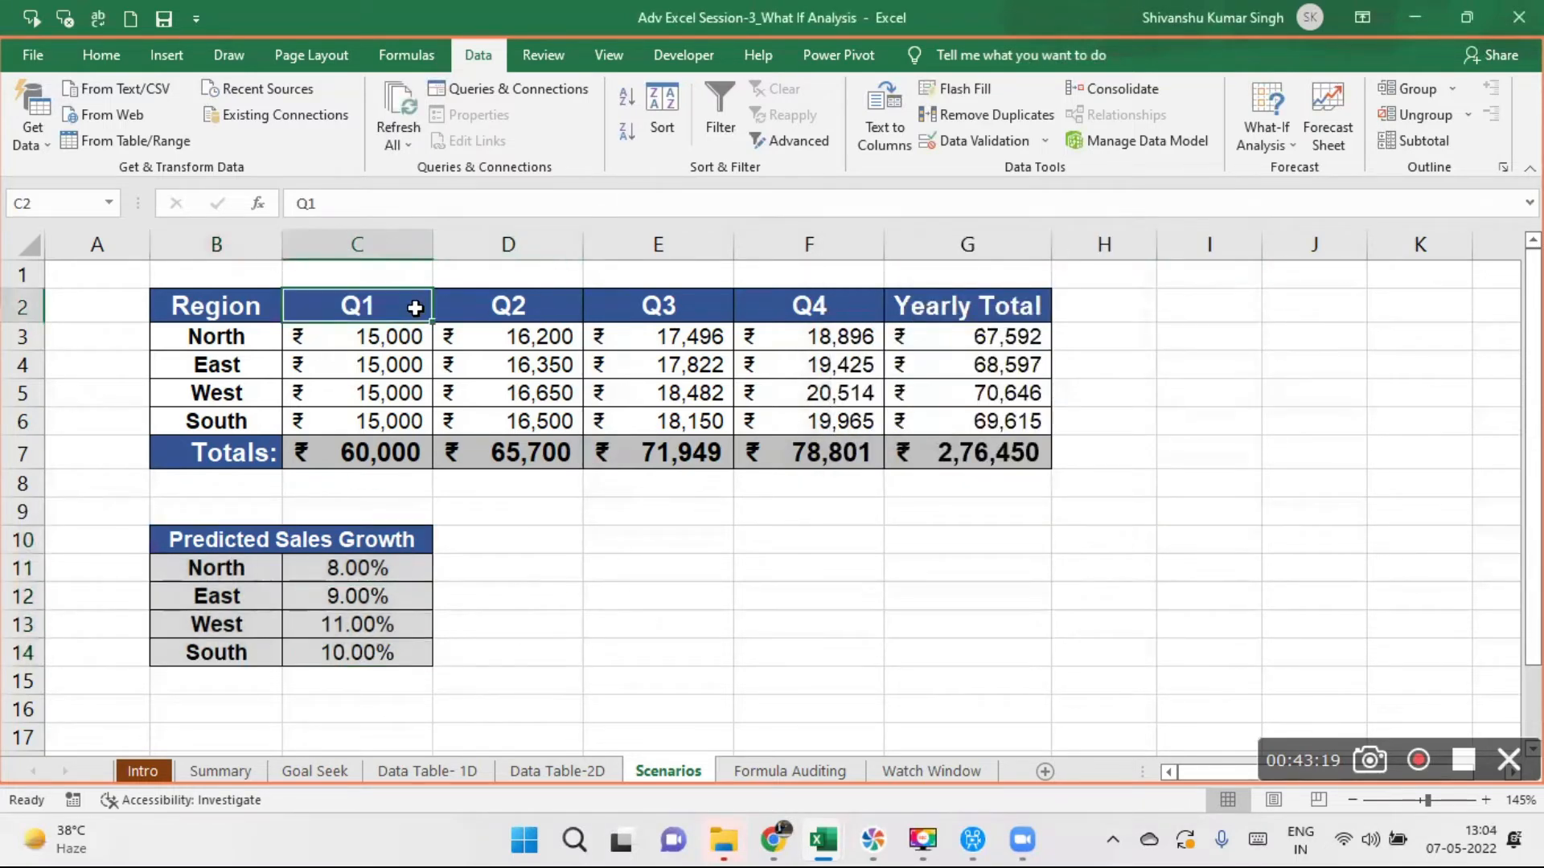
{"action": "left_click", "coordinate": [1281, 141]}
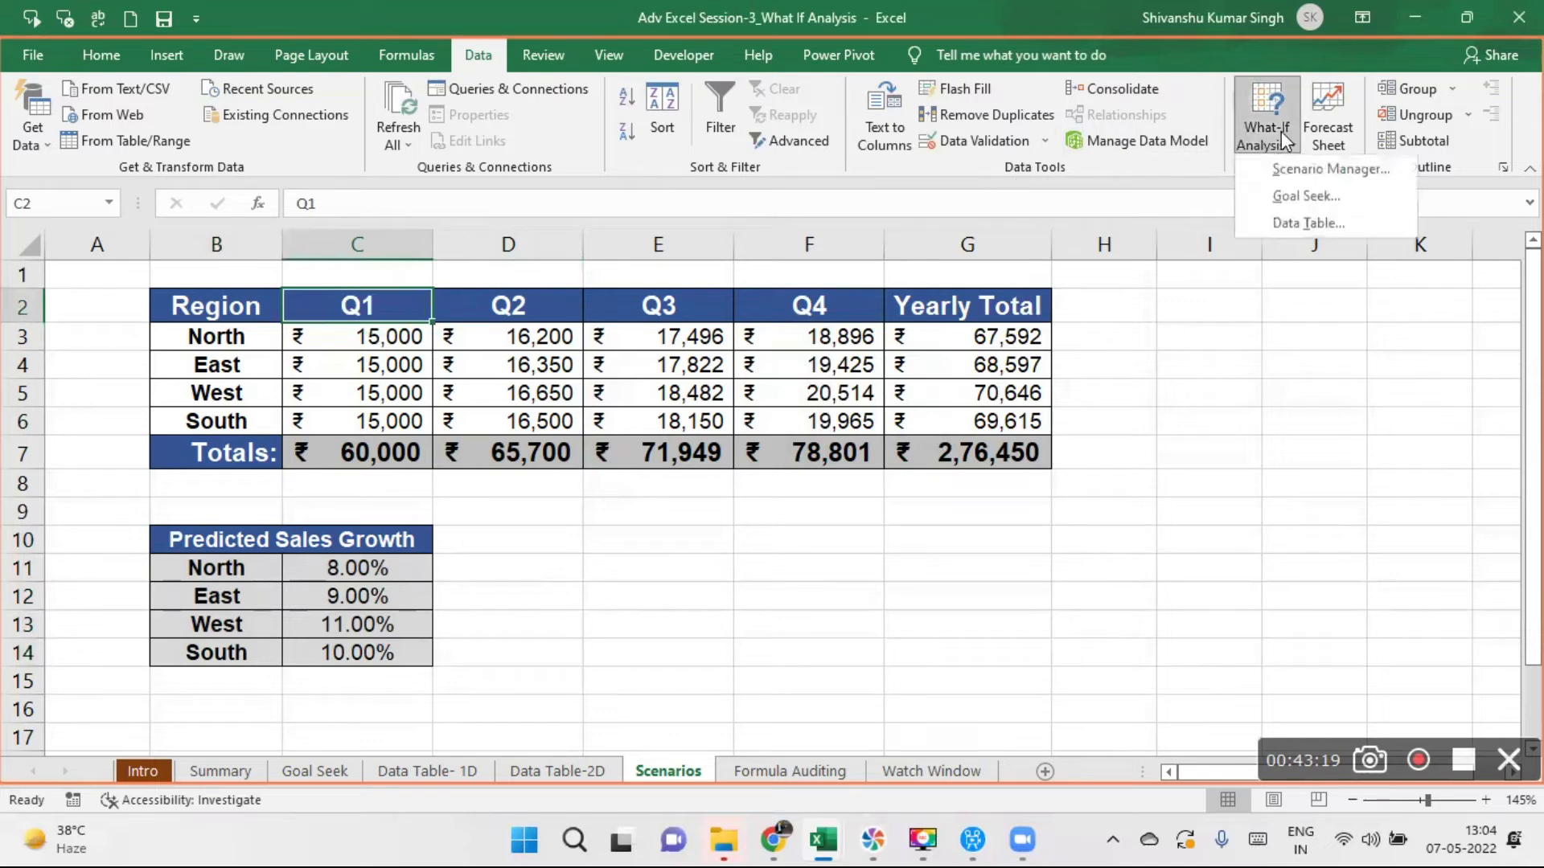
{"action": "left_click", "coordinate": [1310, 172]}
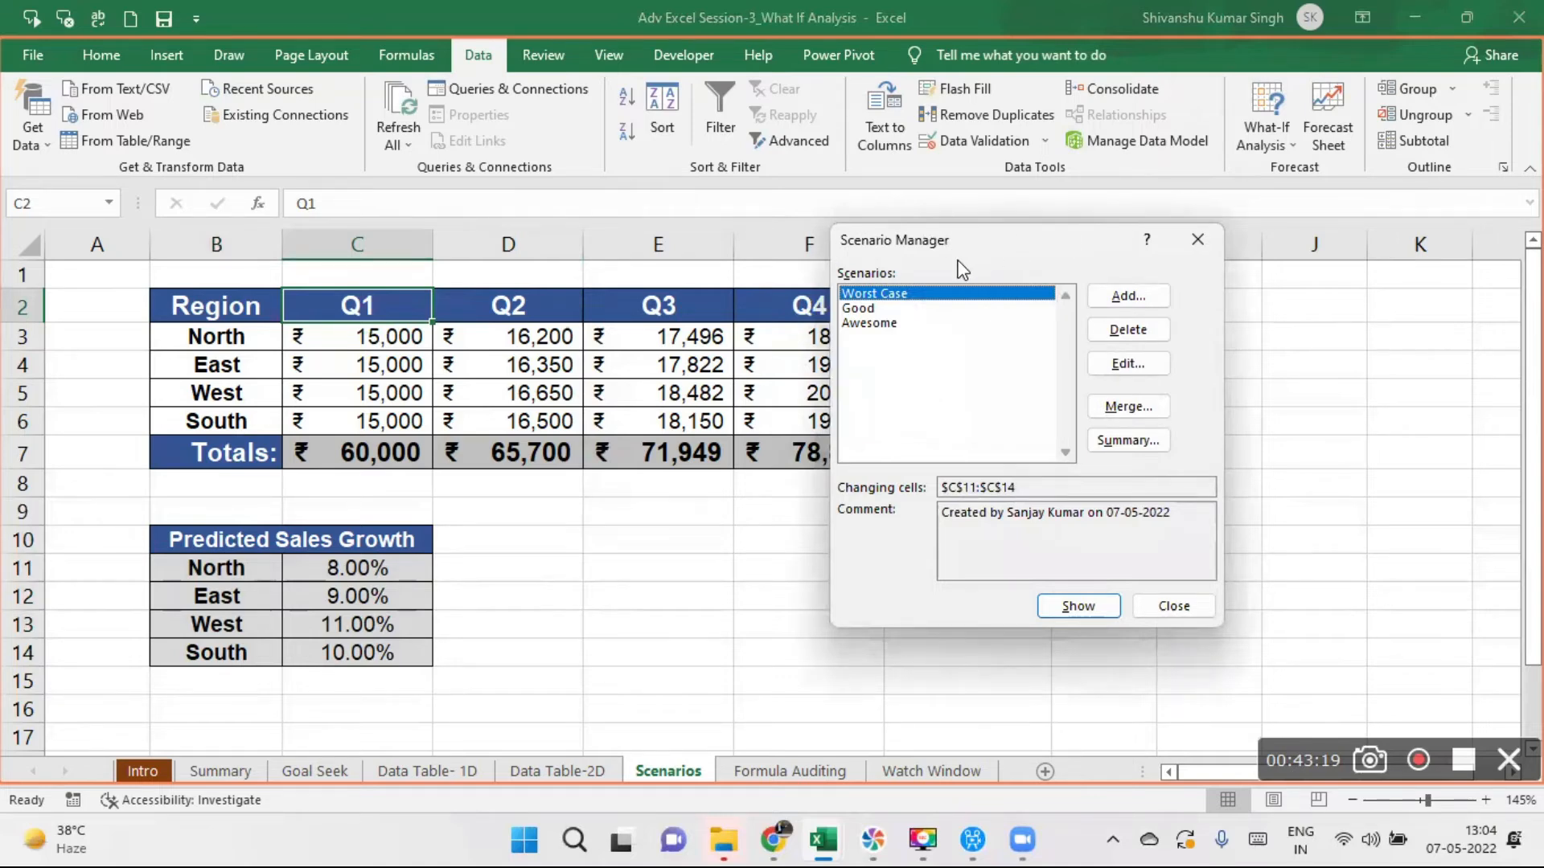
{"action": "left_click_drag", "start_coordinate": [961, 242], "coordinate": [1201, 168]}
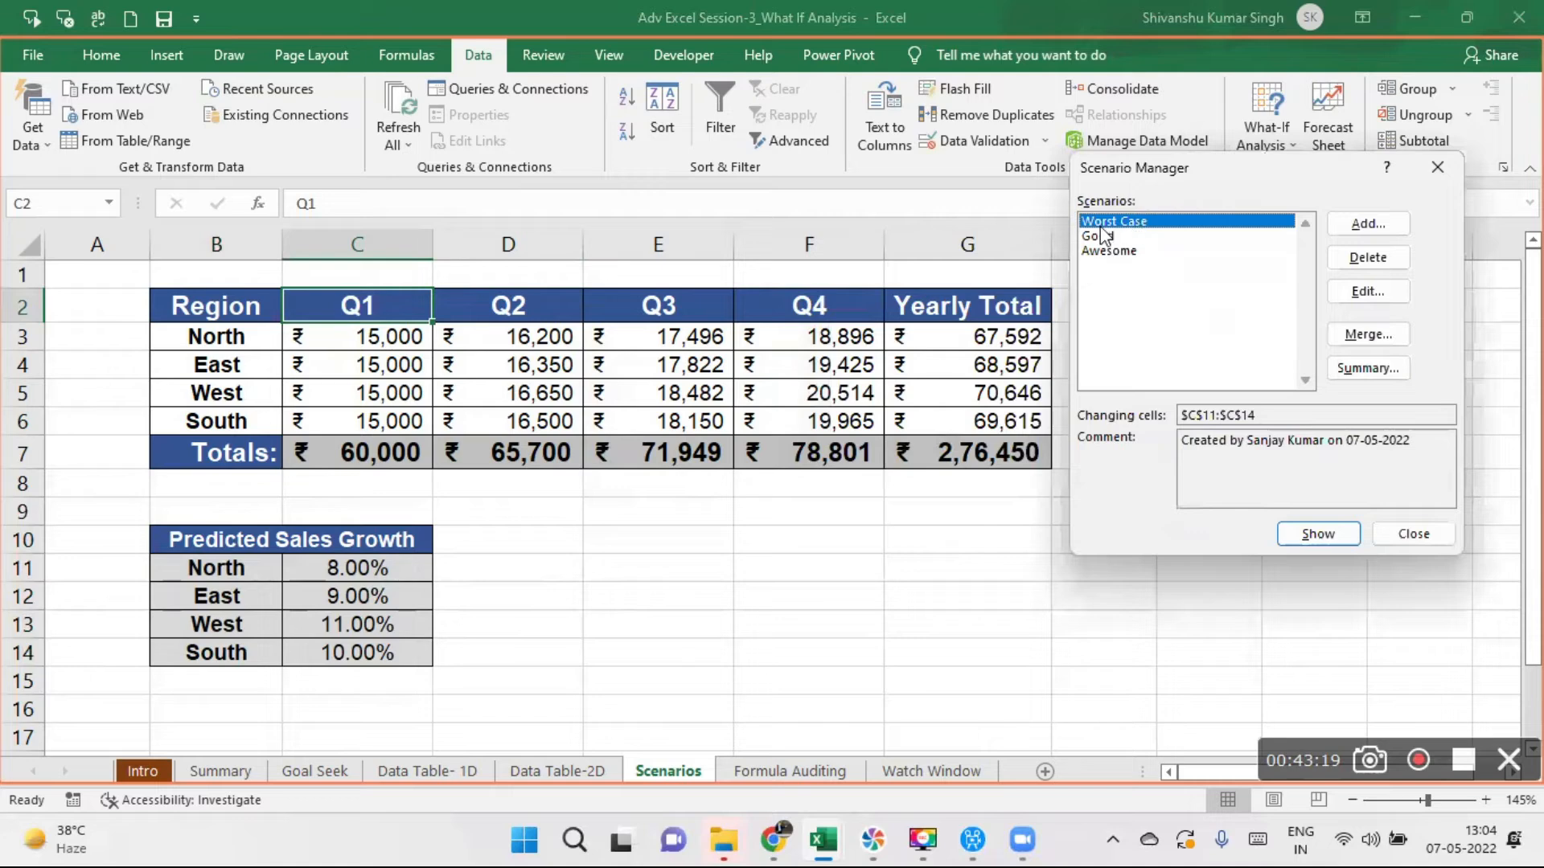
{"action": "left_click", "coordinate": [1306, 537]}
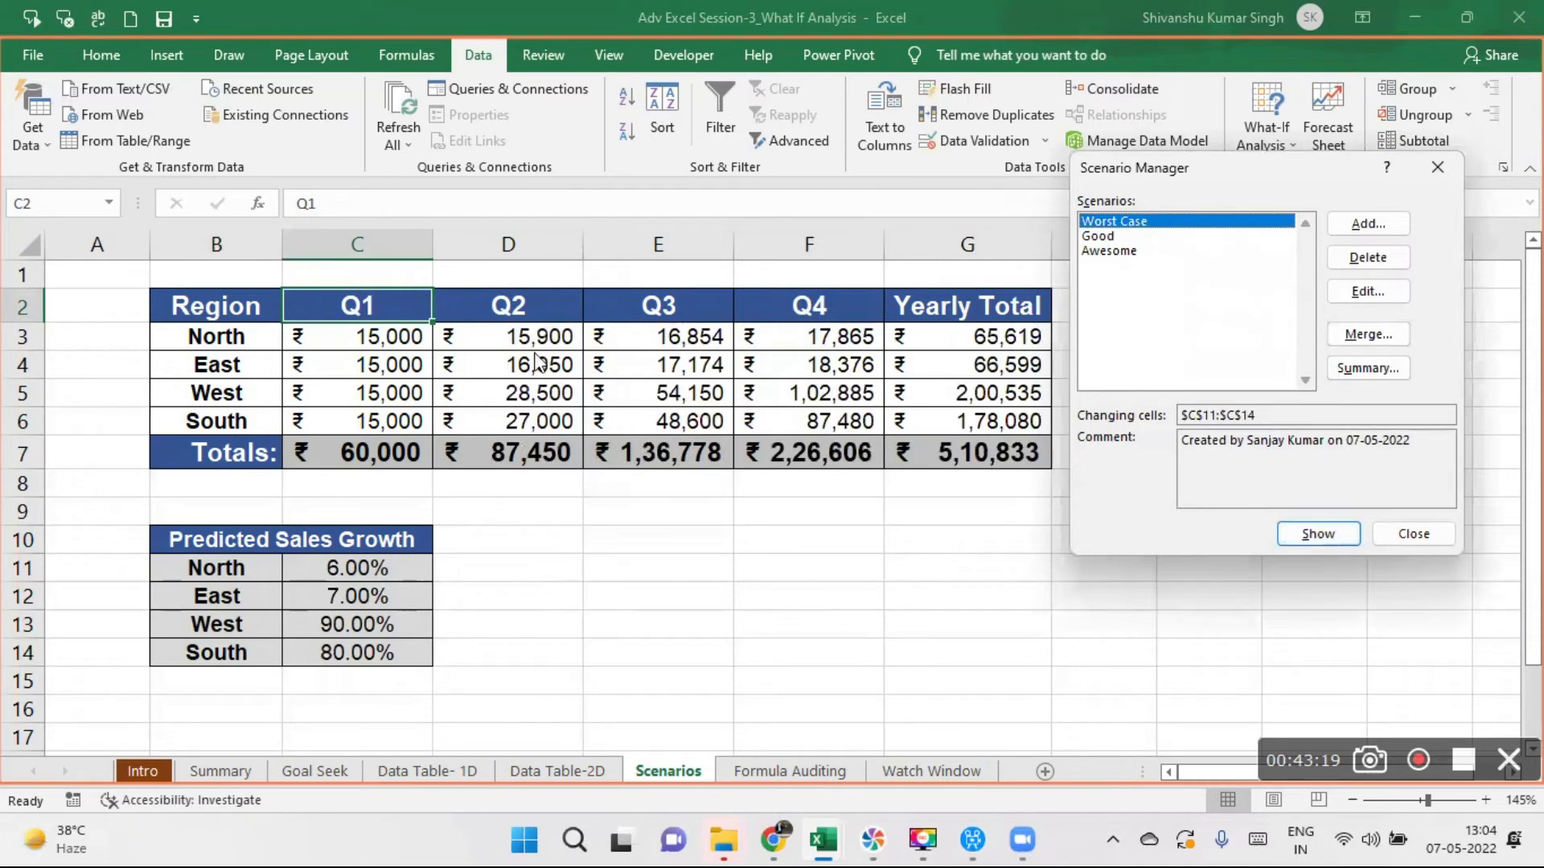
- Show the Good scenario and the Awesome scenario in turn to compare their effect on the sales table
{"action": "left_click", "coordinate": [1106, 237]}
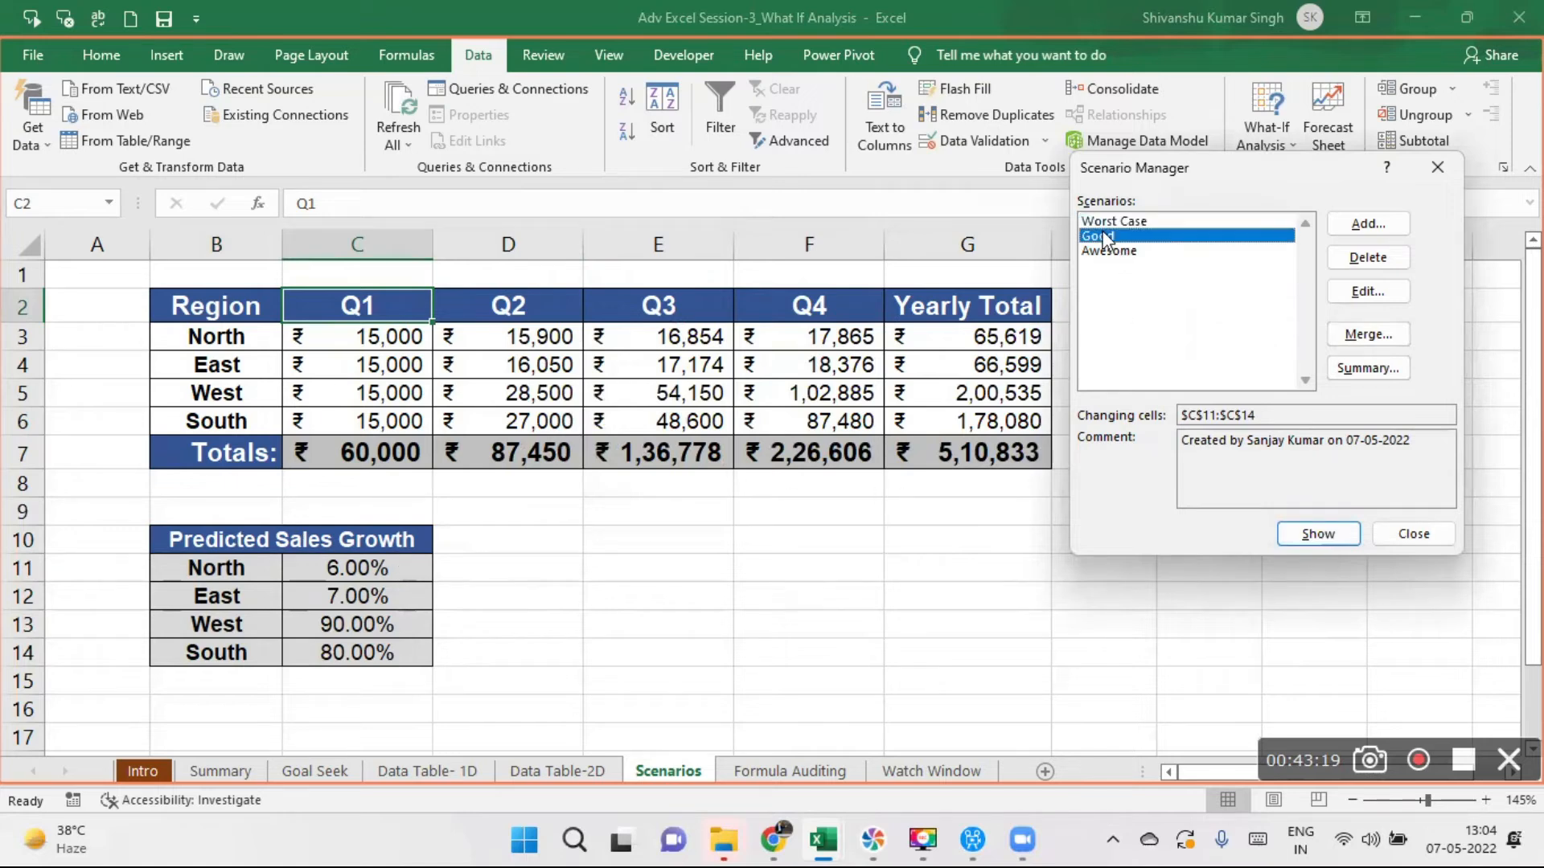
{"action": "left_click", "coordinate": [1330, 534]}
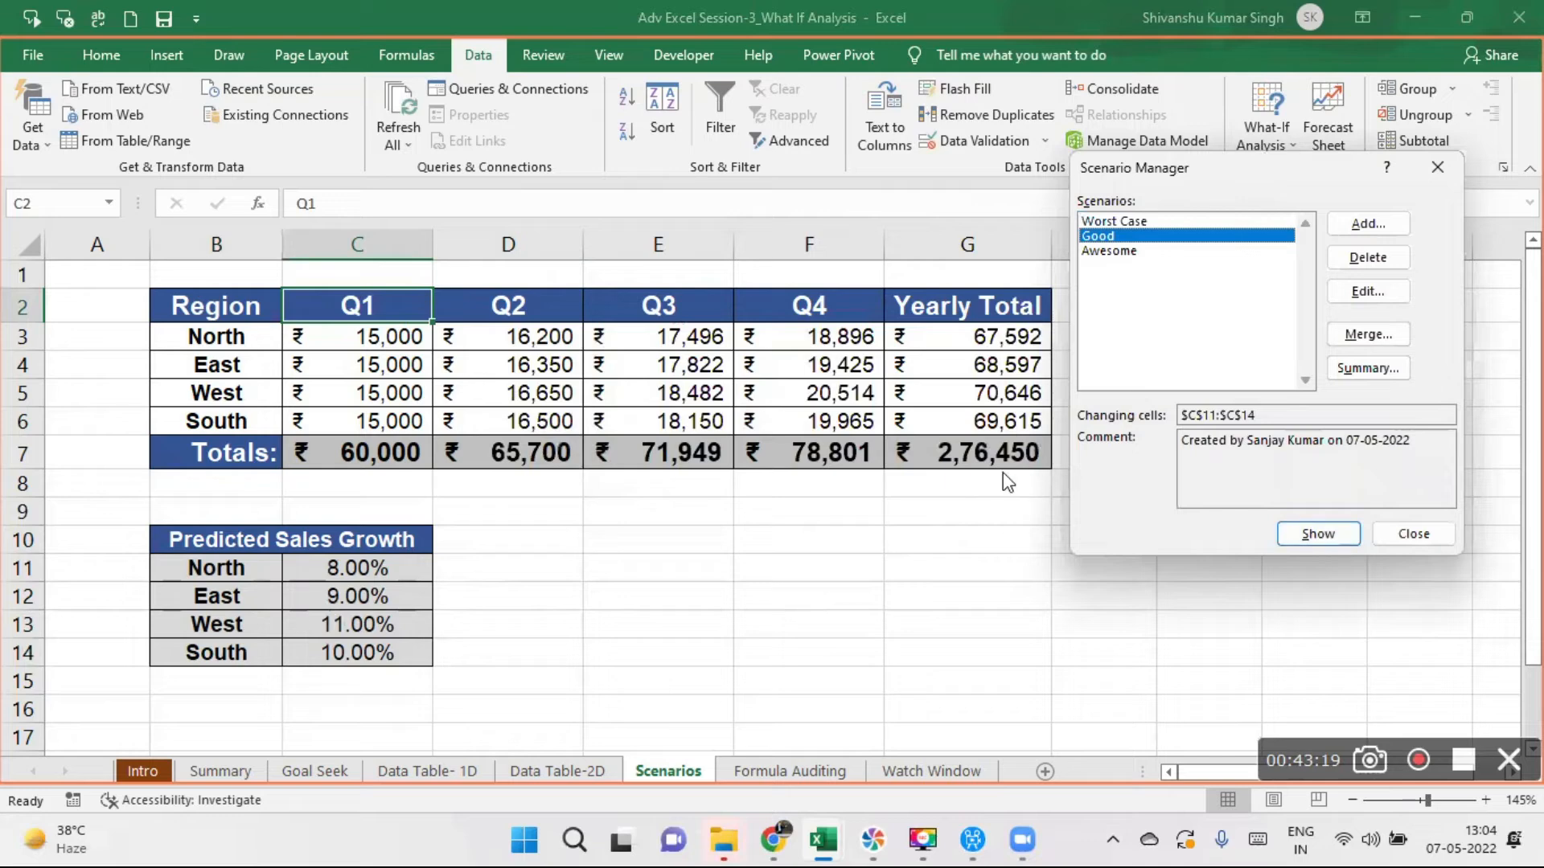
{"action": "left_click", "coordinate": [1120, 252]}
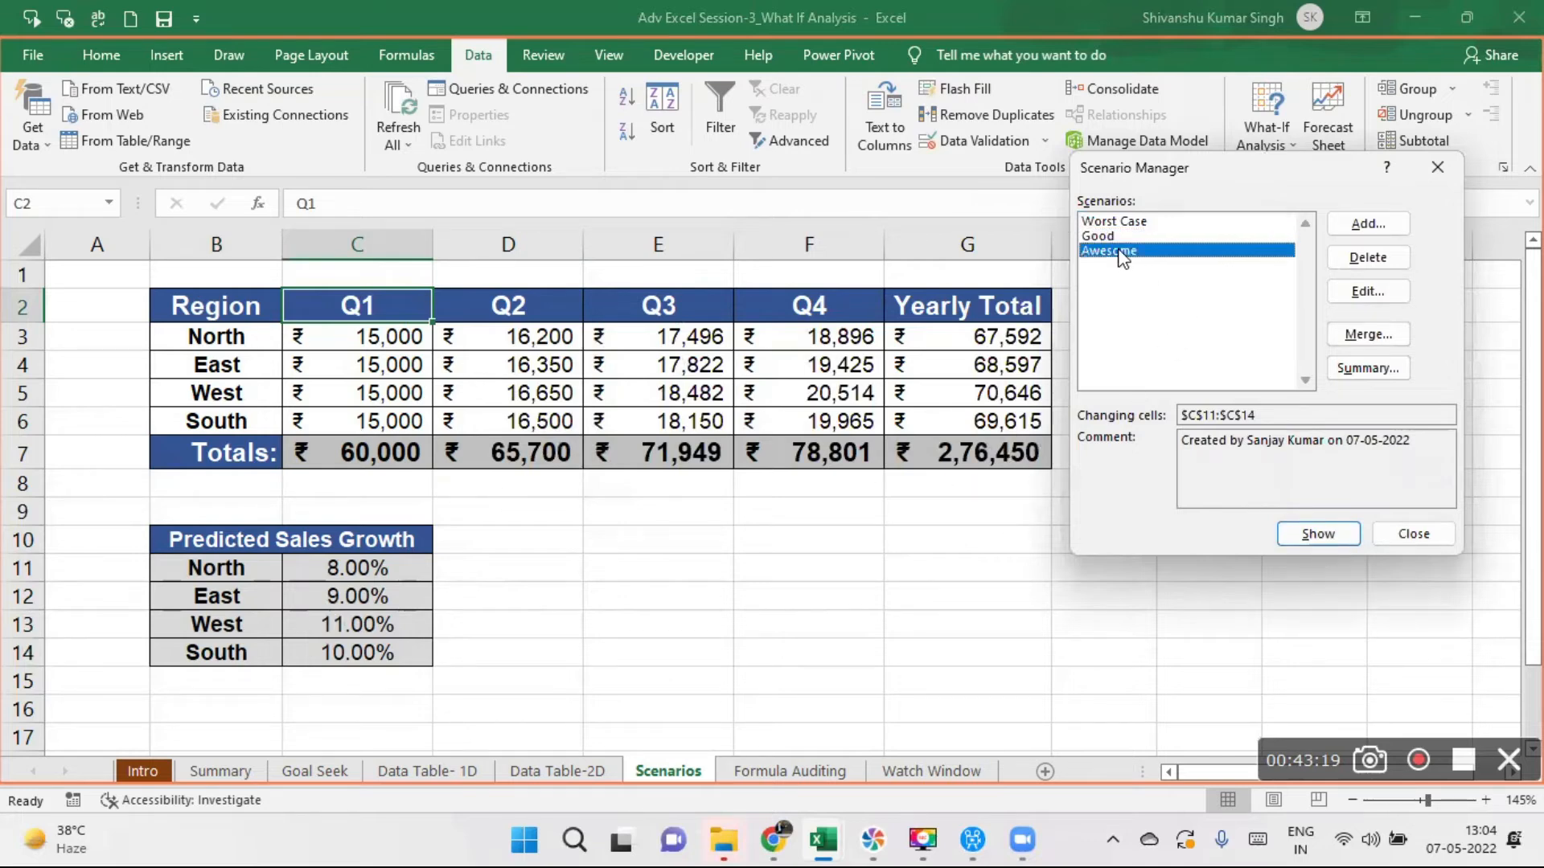
{"action": "left_click", "coordinate": [1318, 534]}
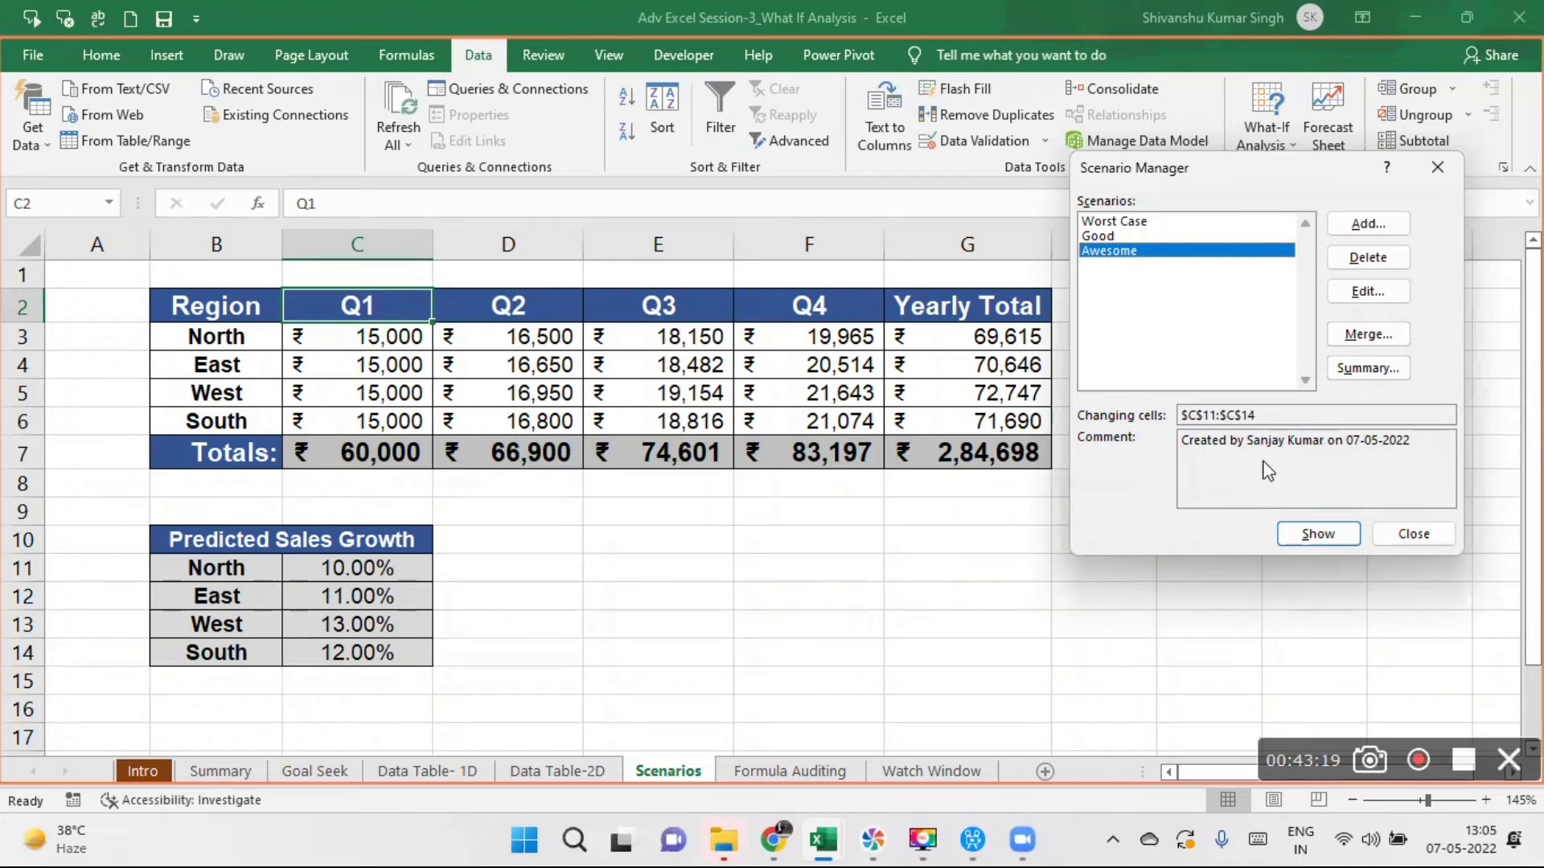
- Show the Good scenario's growth rates in the sheet again and close the Scenario Manager
{"action": "left_click", "coordinate": [1115, 240]}
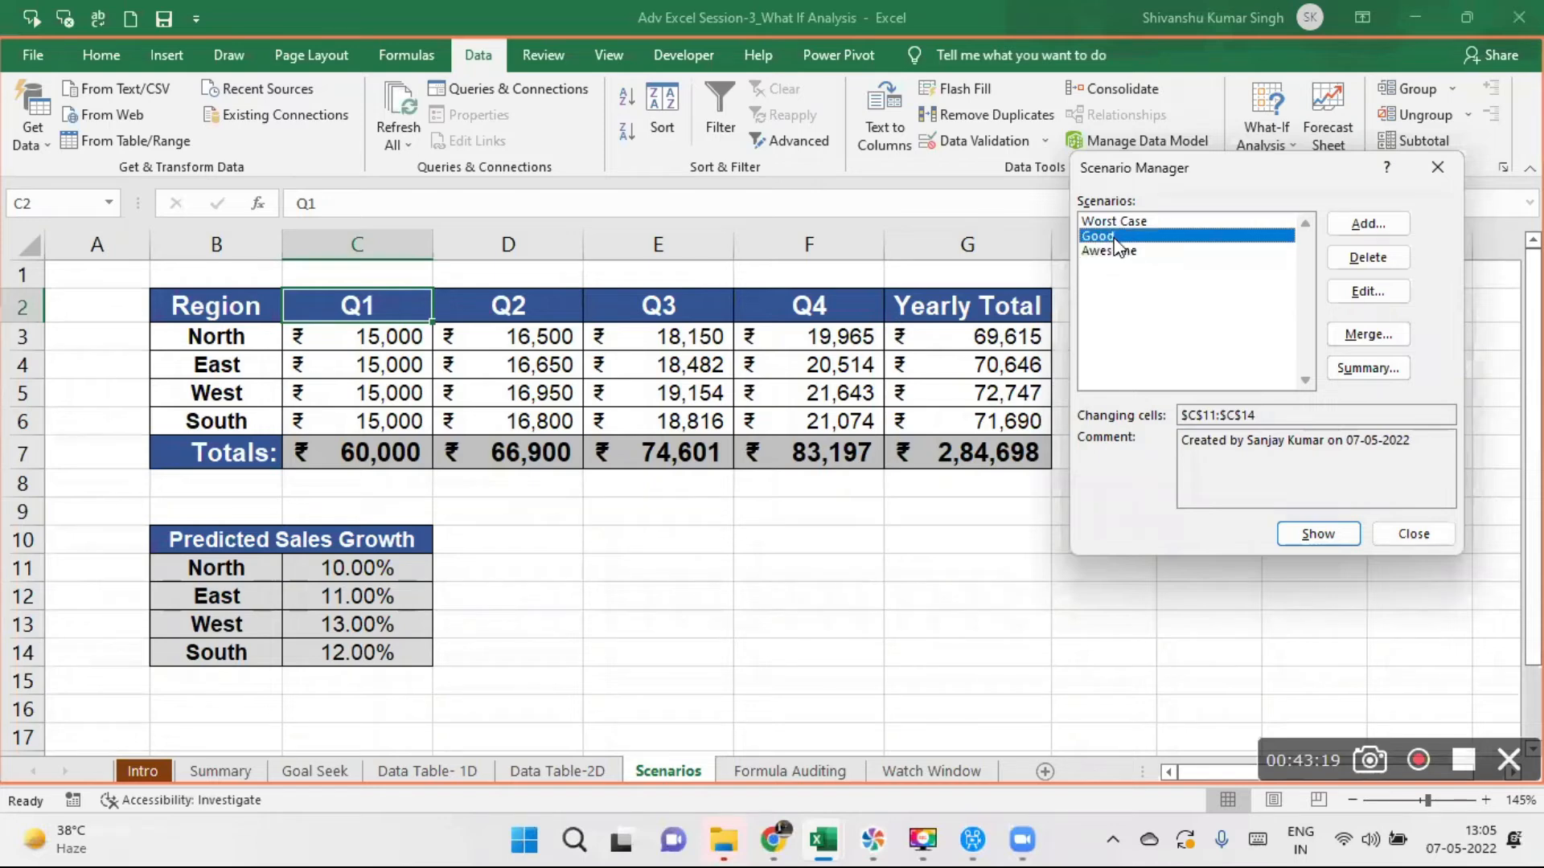
{"action": "left_click", "coordinate": [1328, 550]}
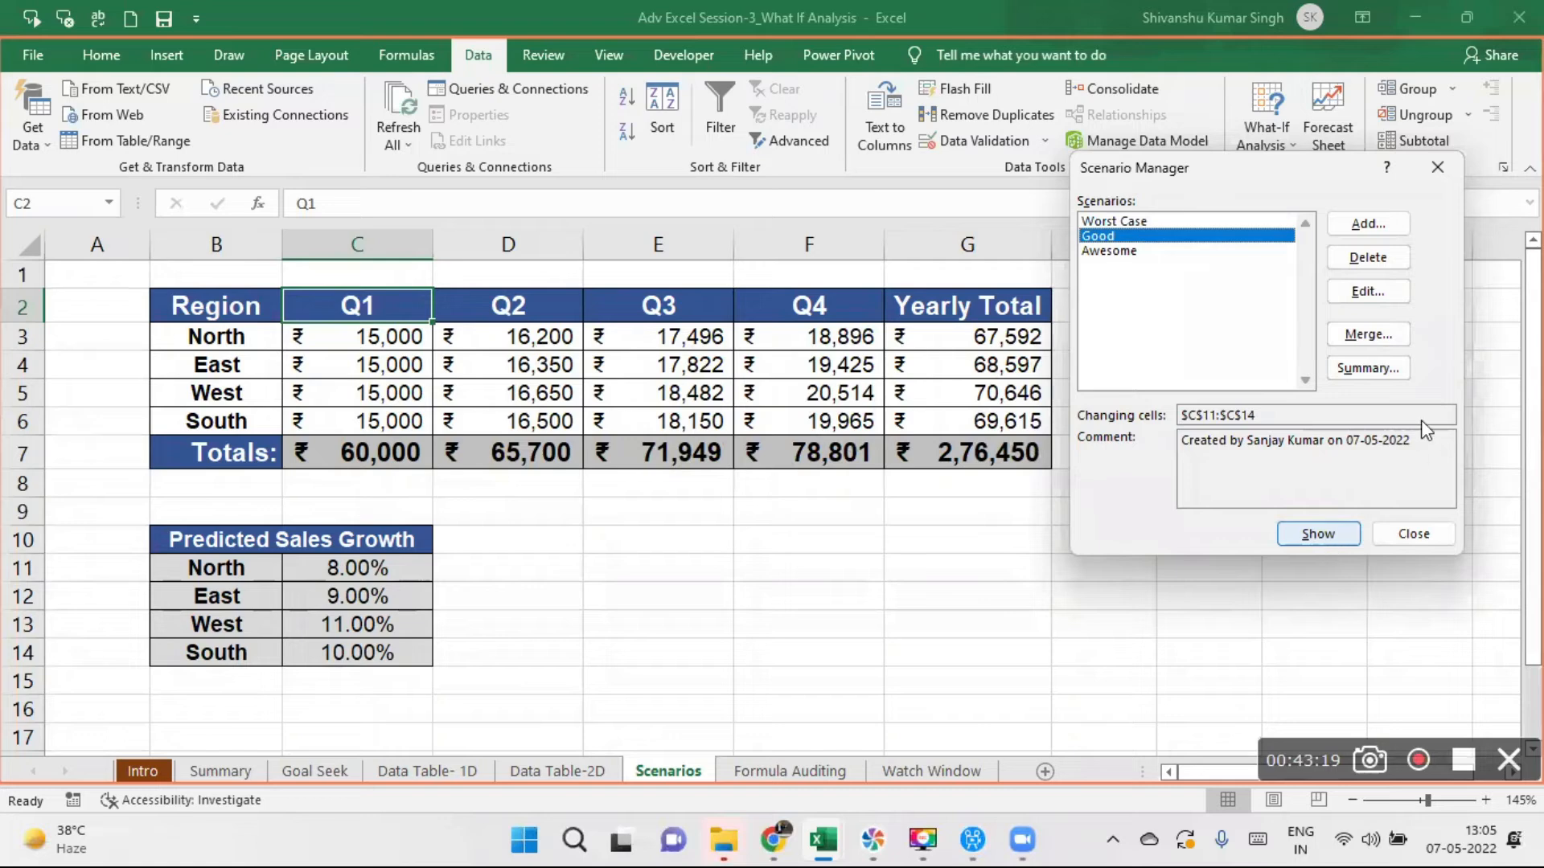
{"action": "left_click", "coordinate": [1126, 251]}
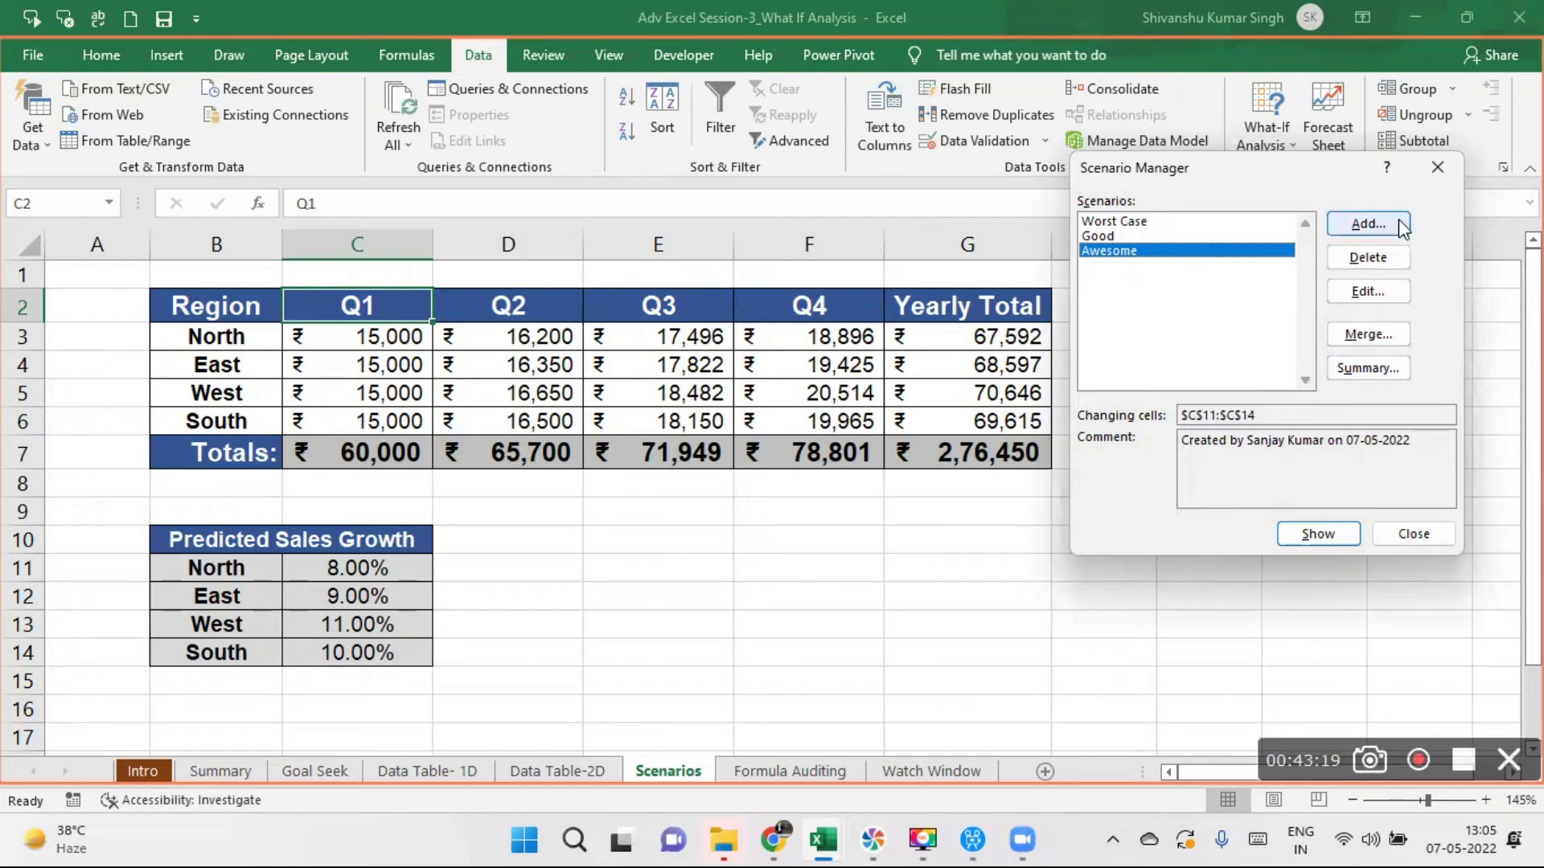
{"action": "left_click", "coordinate": [1436, 167]}
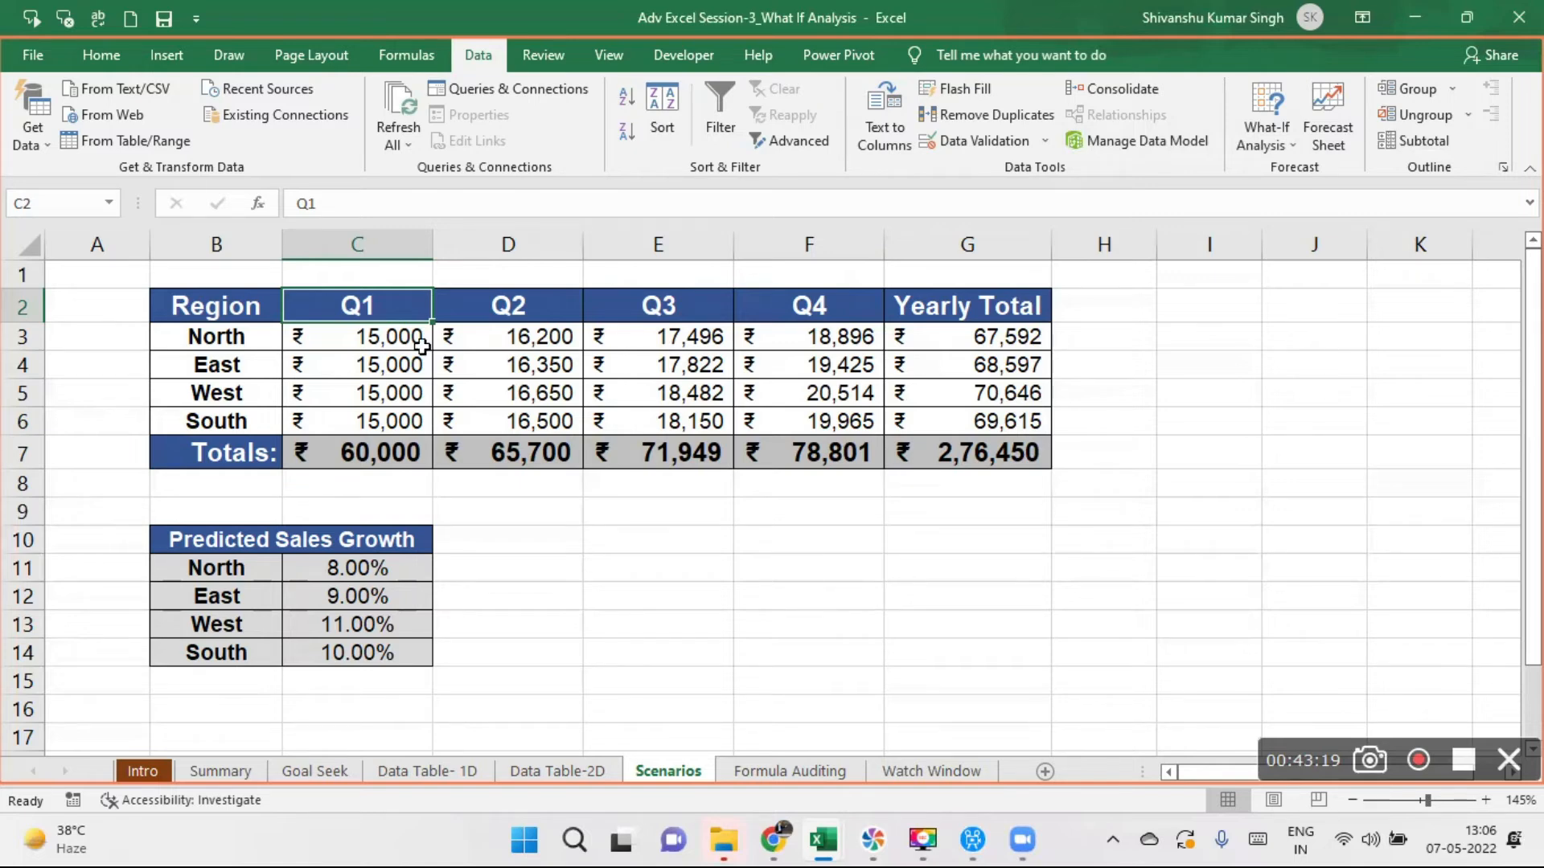
- Reopen the Scenario Manager, add a scenario named Normal with changing cells C11:C14, and proceed to its scenario values
{"action": "left_click_drag", "start_coordinate": [379, 333], "coordinate": [744, 417]}
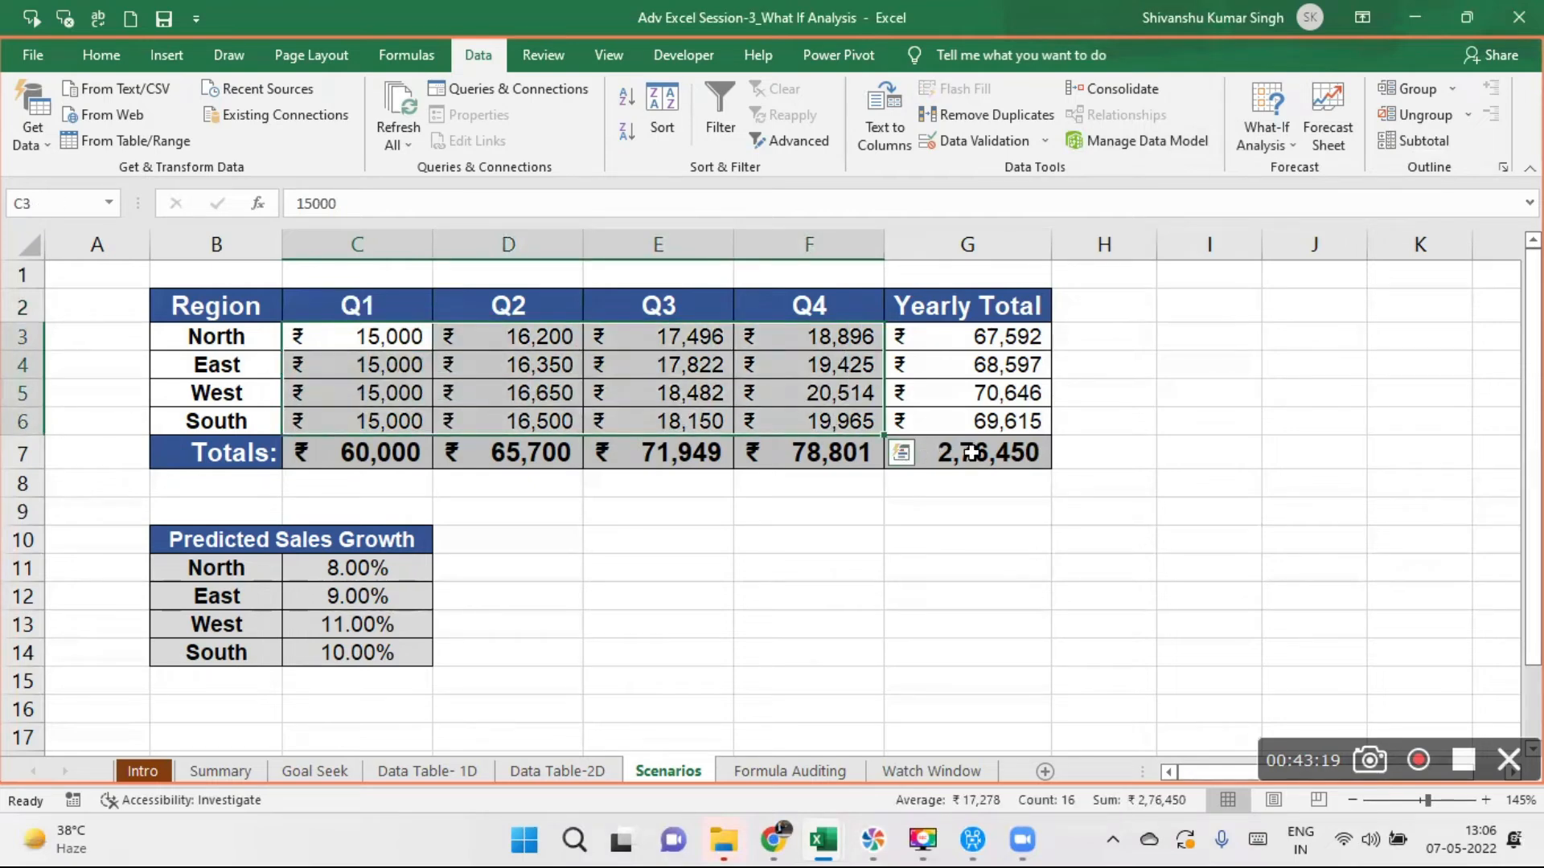
{"action": "left_click", "coordinate": [1288, 146]}
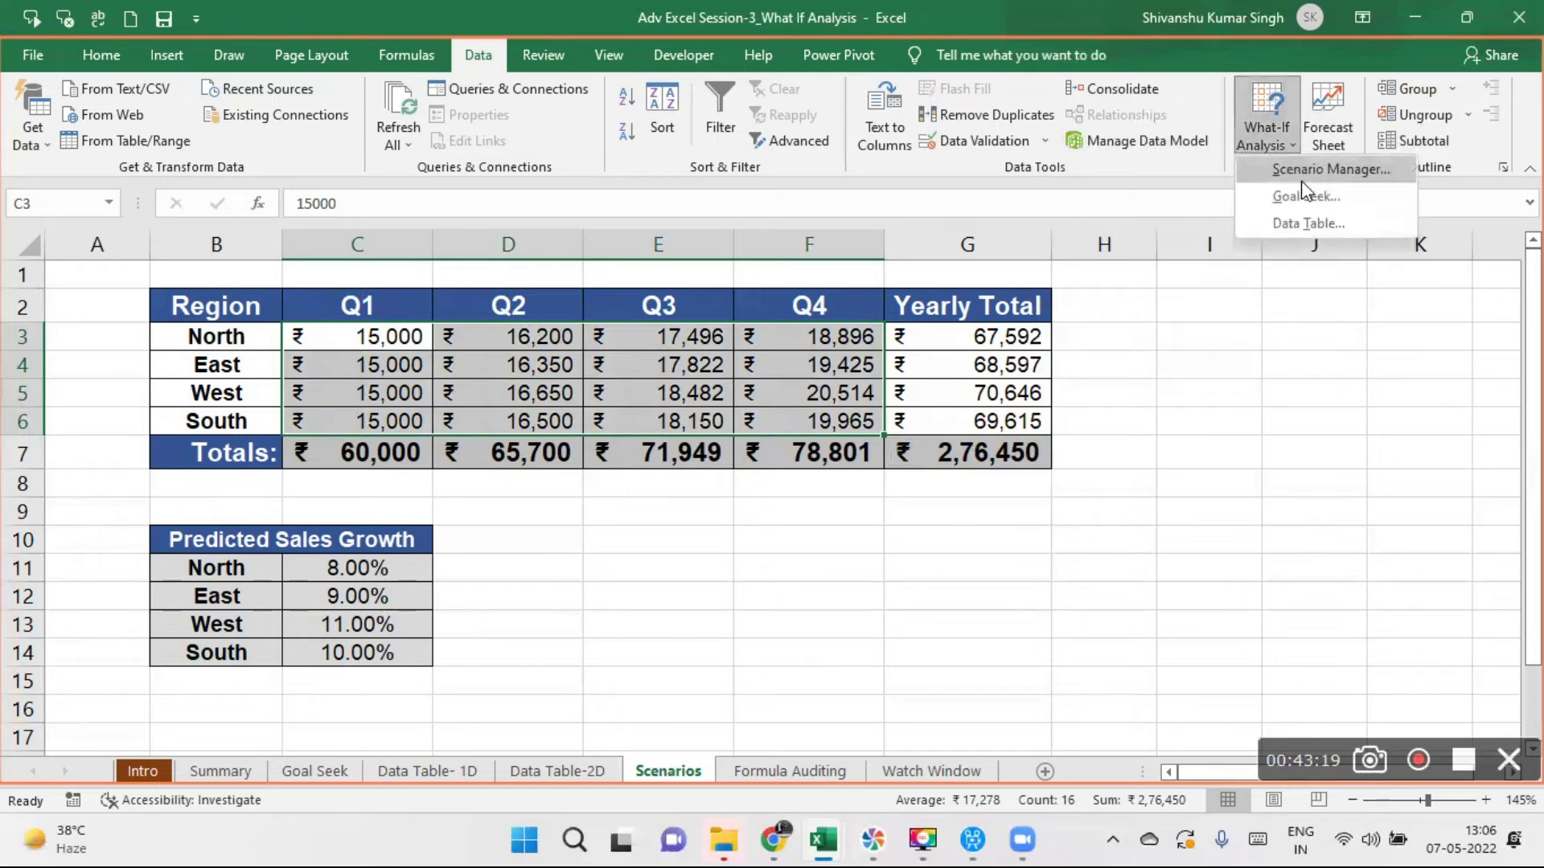
{"action": "left_click", "coordinate": [1302, 171]}
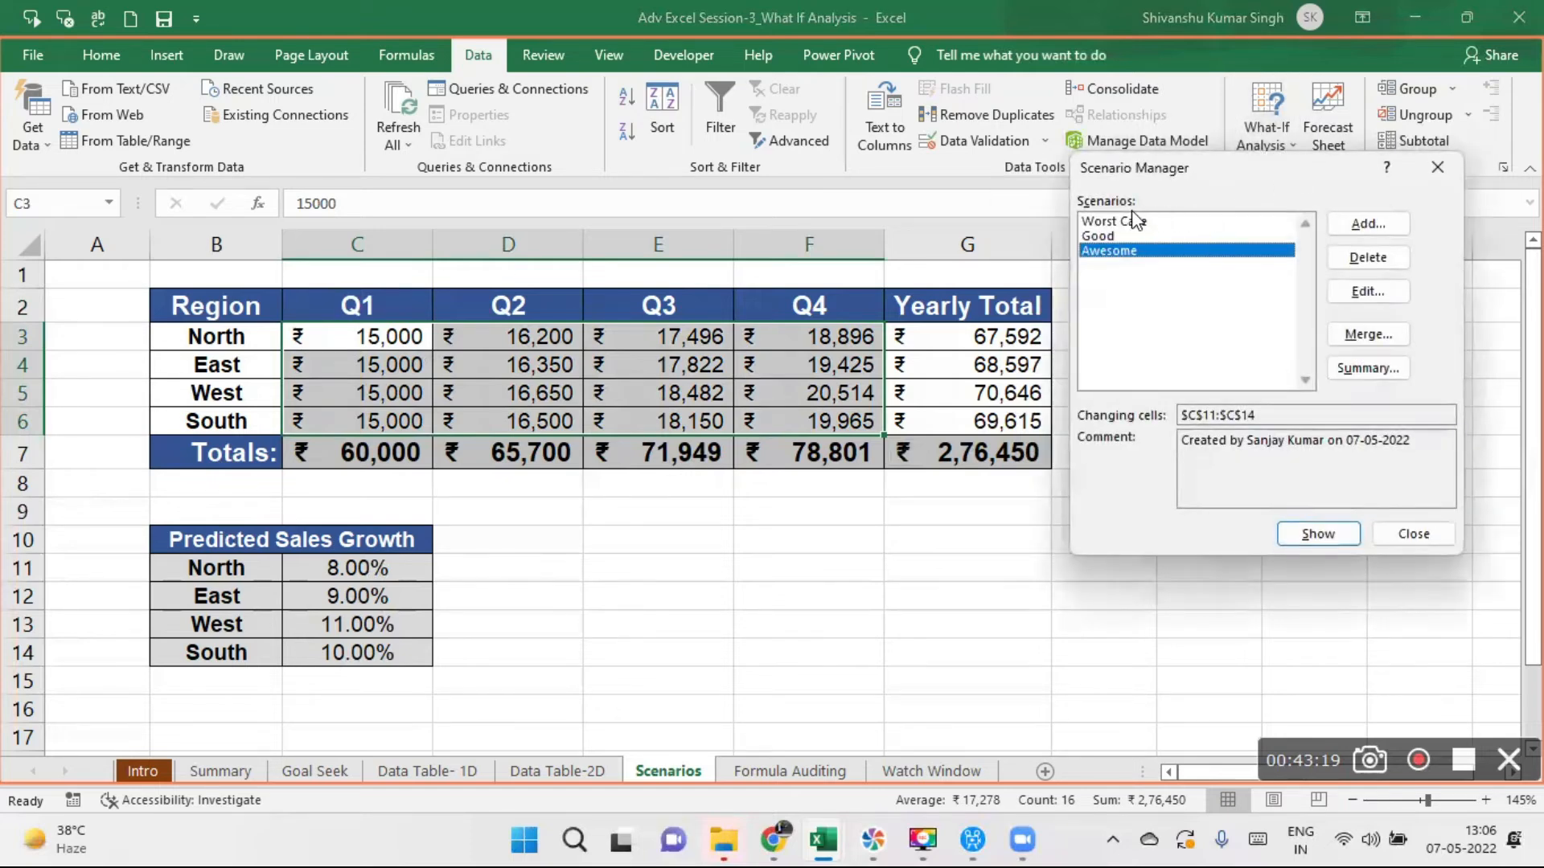
{"action": "left_click", "coordinate": [1103, 225]}
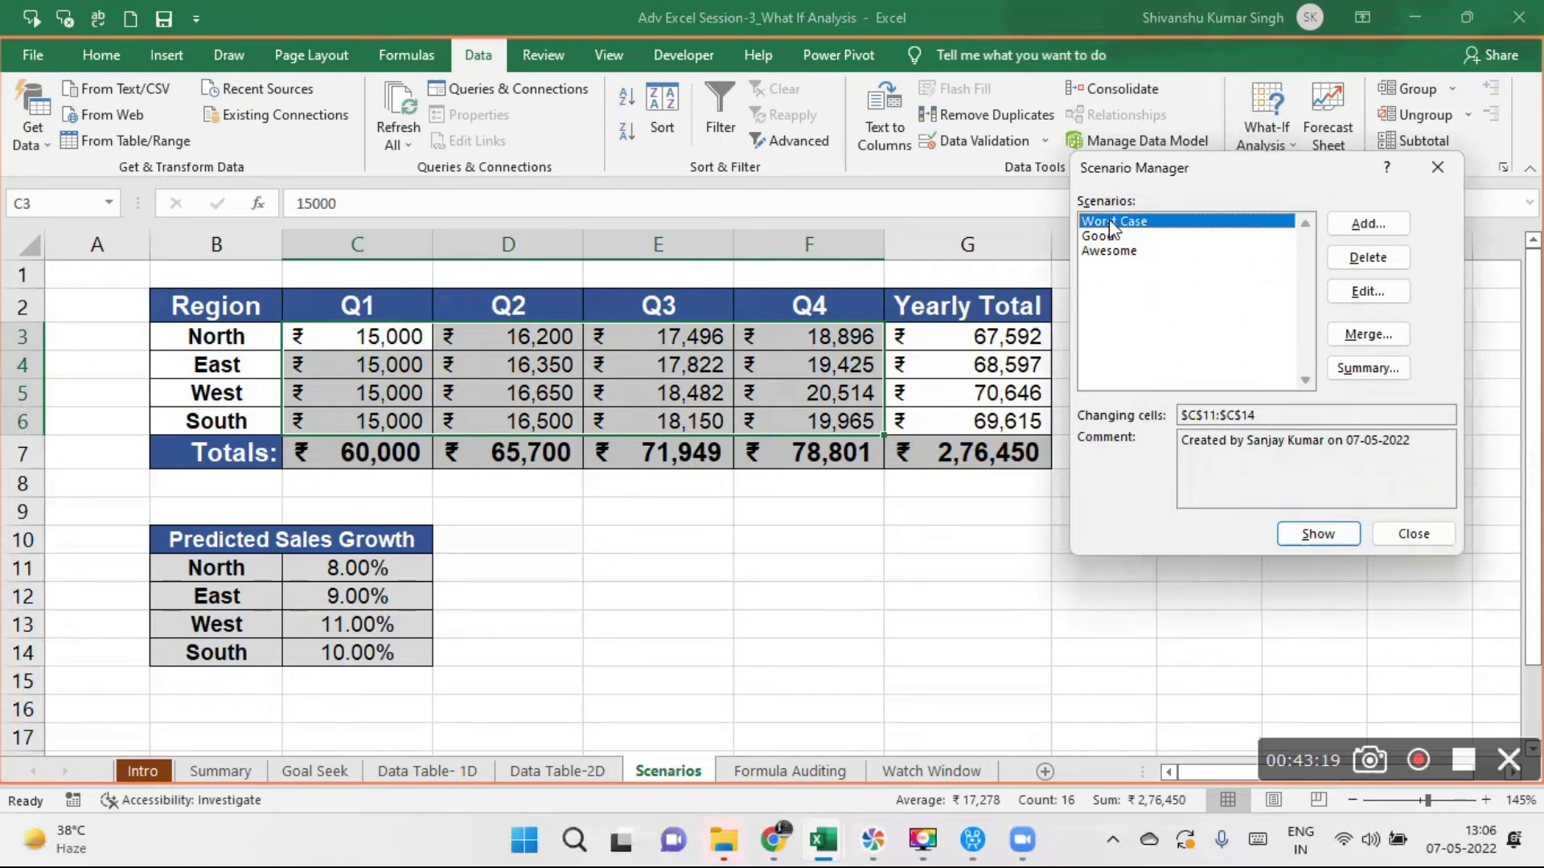
{"action": "left_click", "coordinate": [1099, 236]}
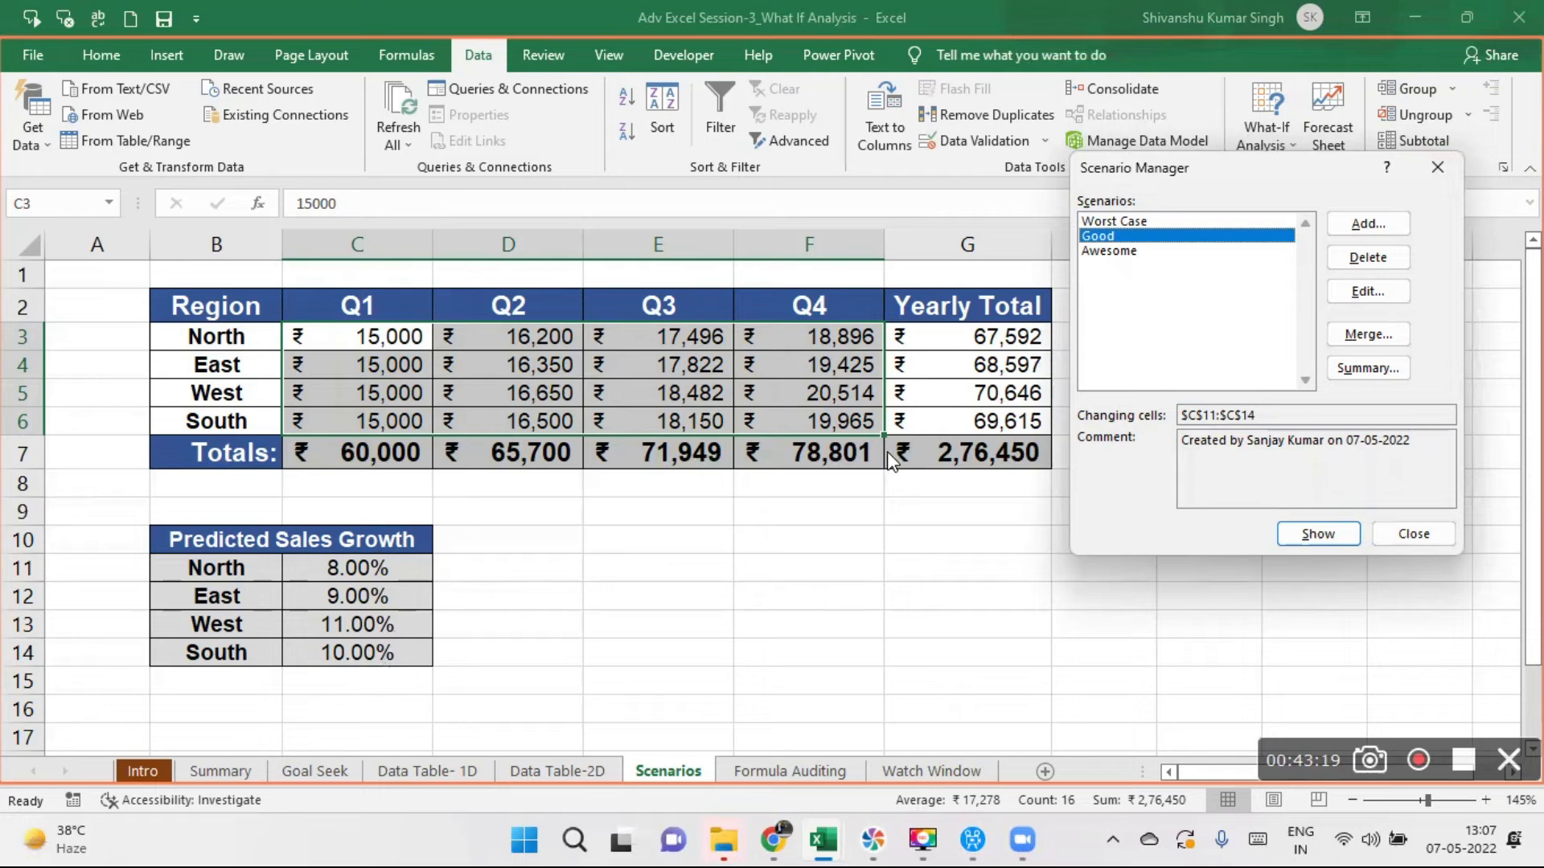
{"action": "left_click", "coordinate": [1361, 225]}
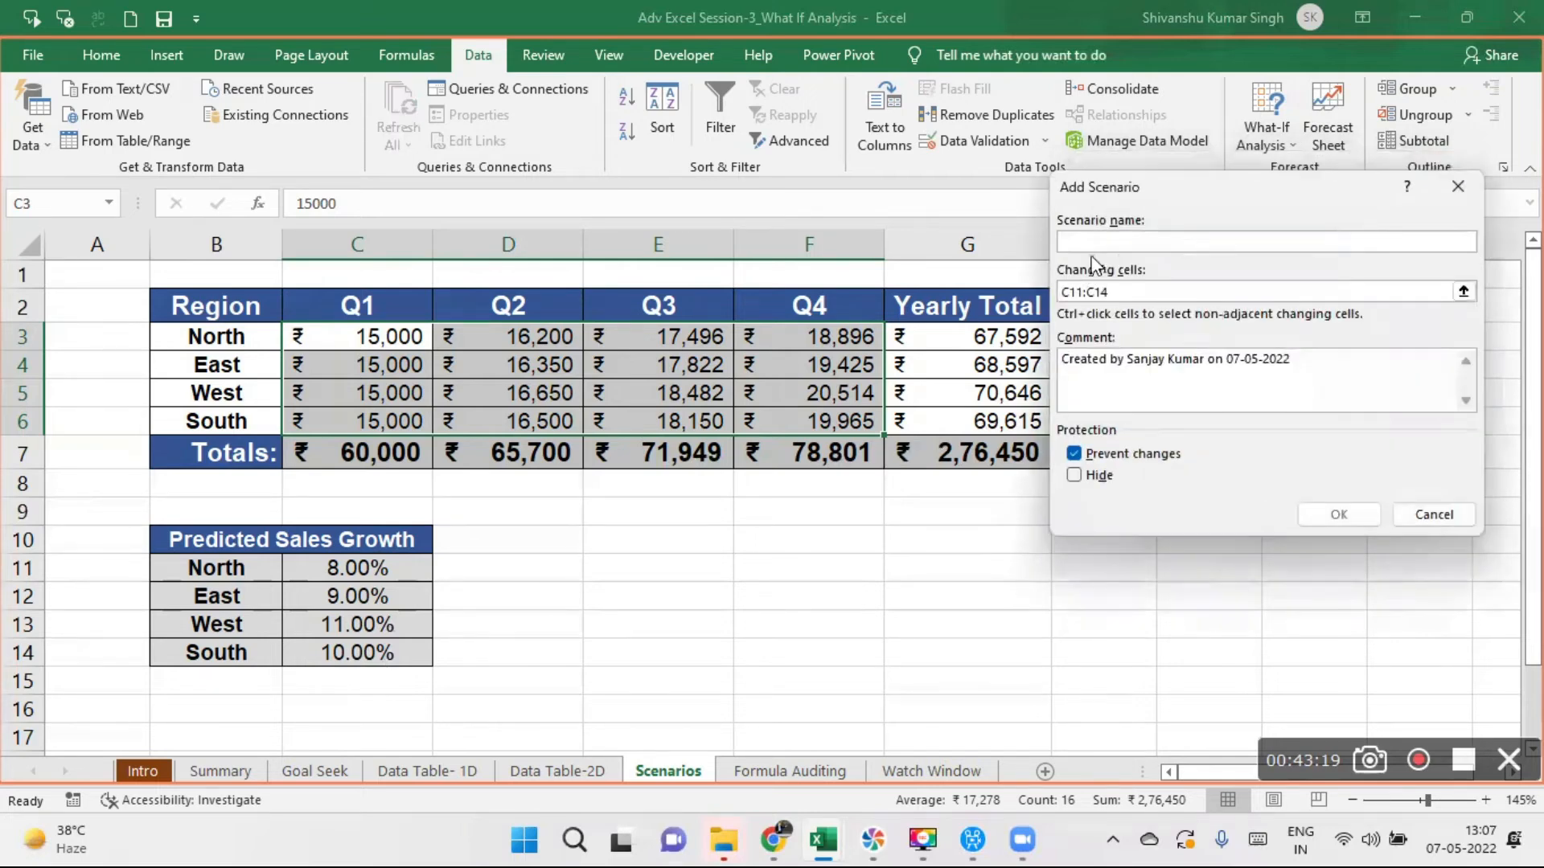
{"action": "type", "text": "Normal"}
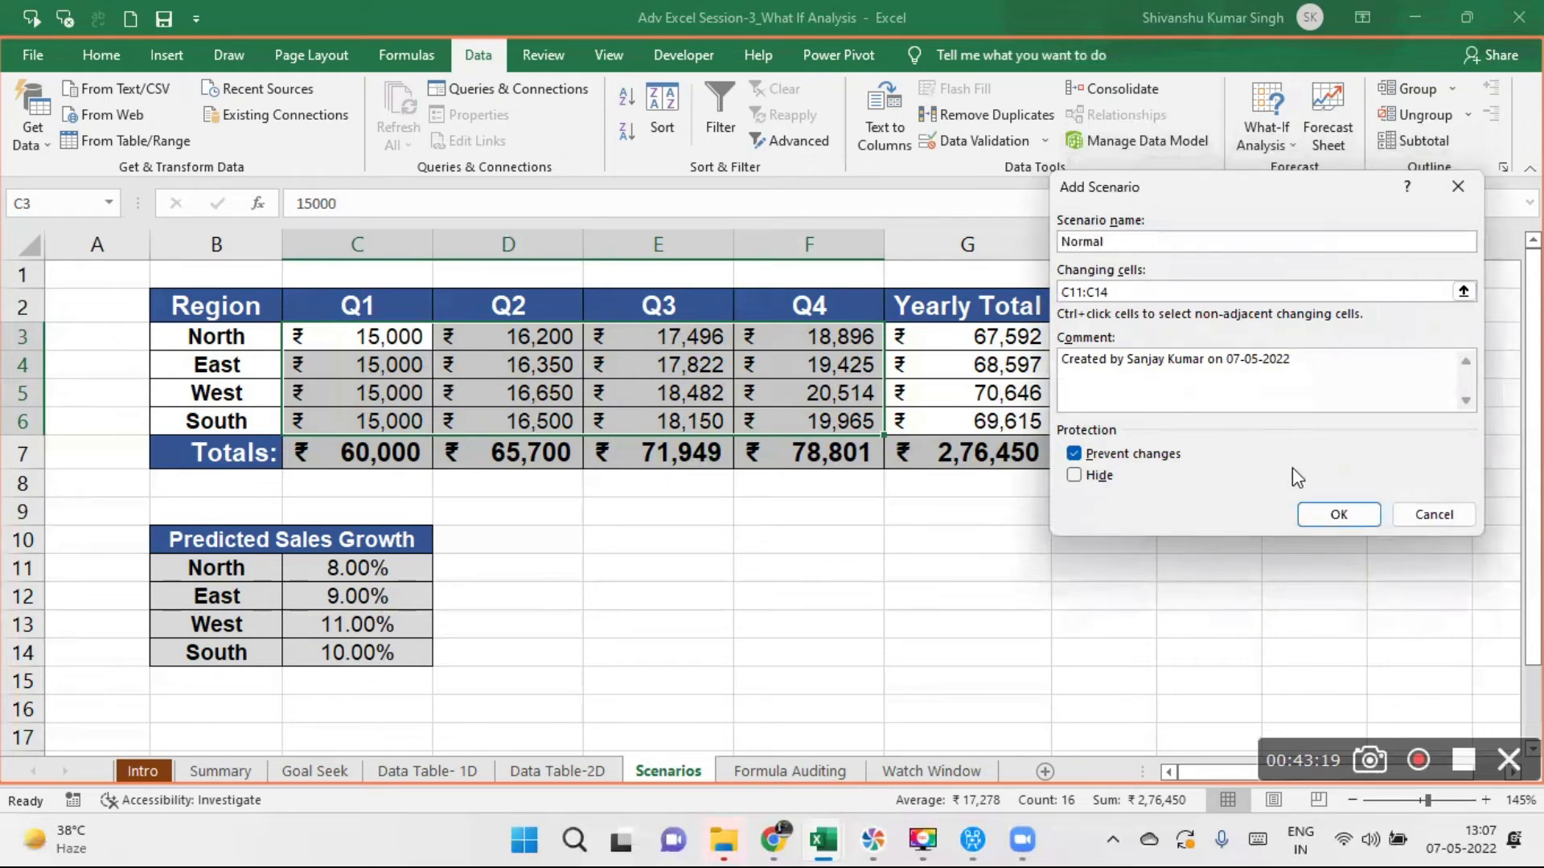
{"action": "left_click", "coordinate": [1338, 514]}
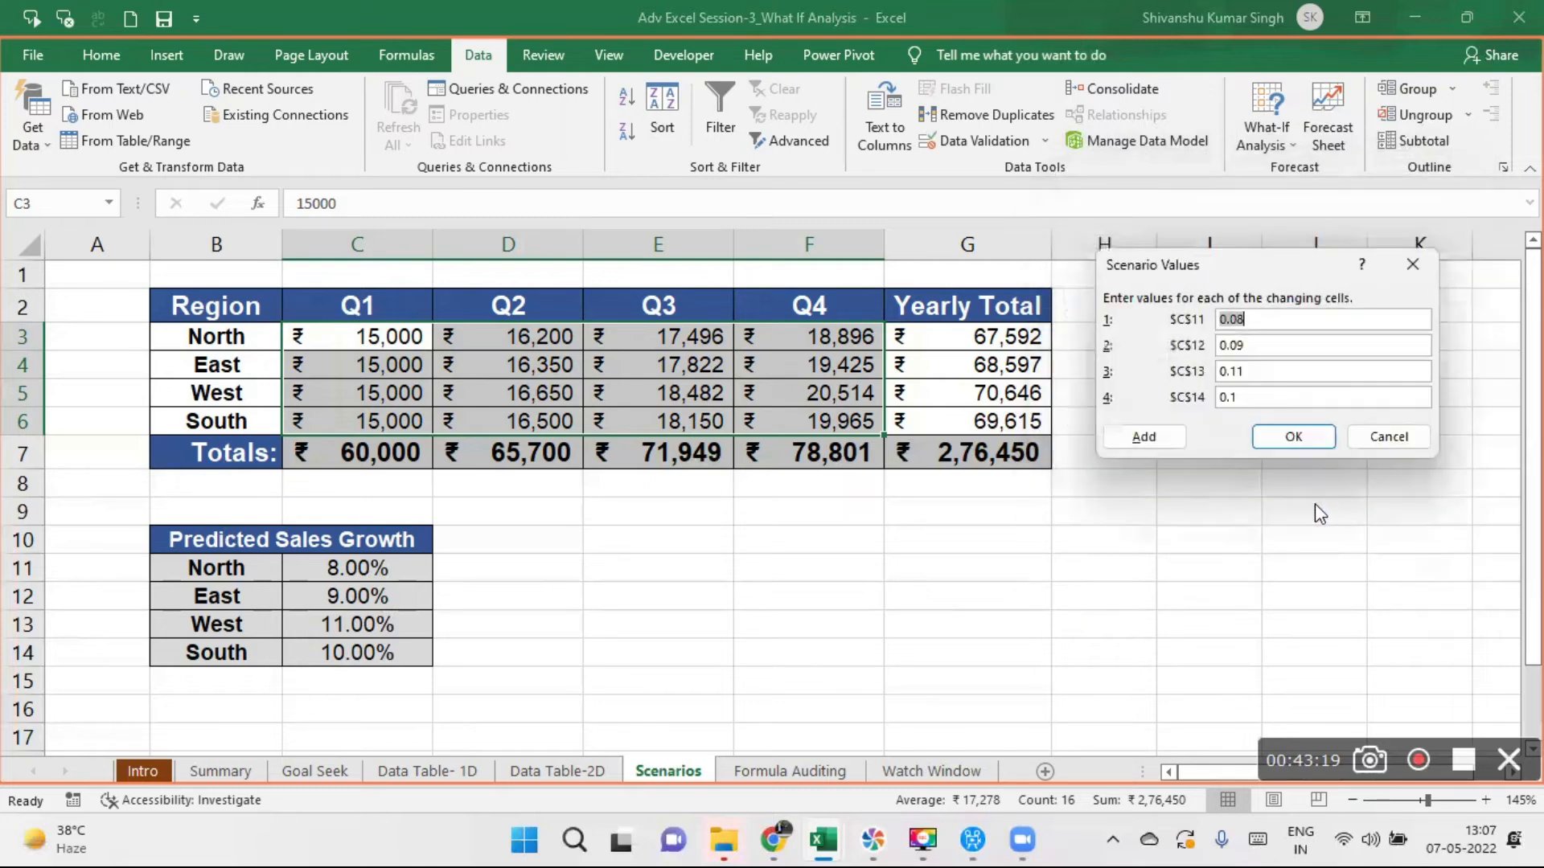
- Set the Normal scenario's values to 0.10 for $C$13 and 0.11 for $C$14, and save it
{"action": "left_click", "coordinate": [1247, 371]}
{"action": "key", "text": "BackSpace"}
{"action": "type", "text": "0"}
{"action": "left_click", "coordinate": [1247, 395]}
{"action": "type", "text": "1"}
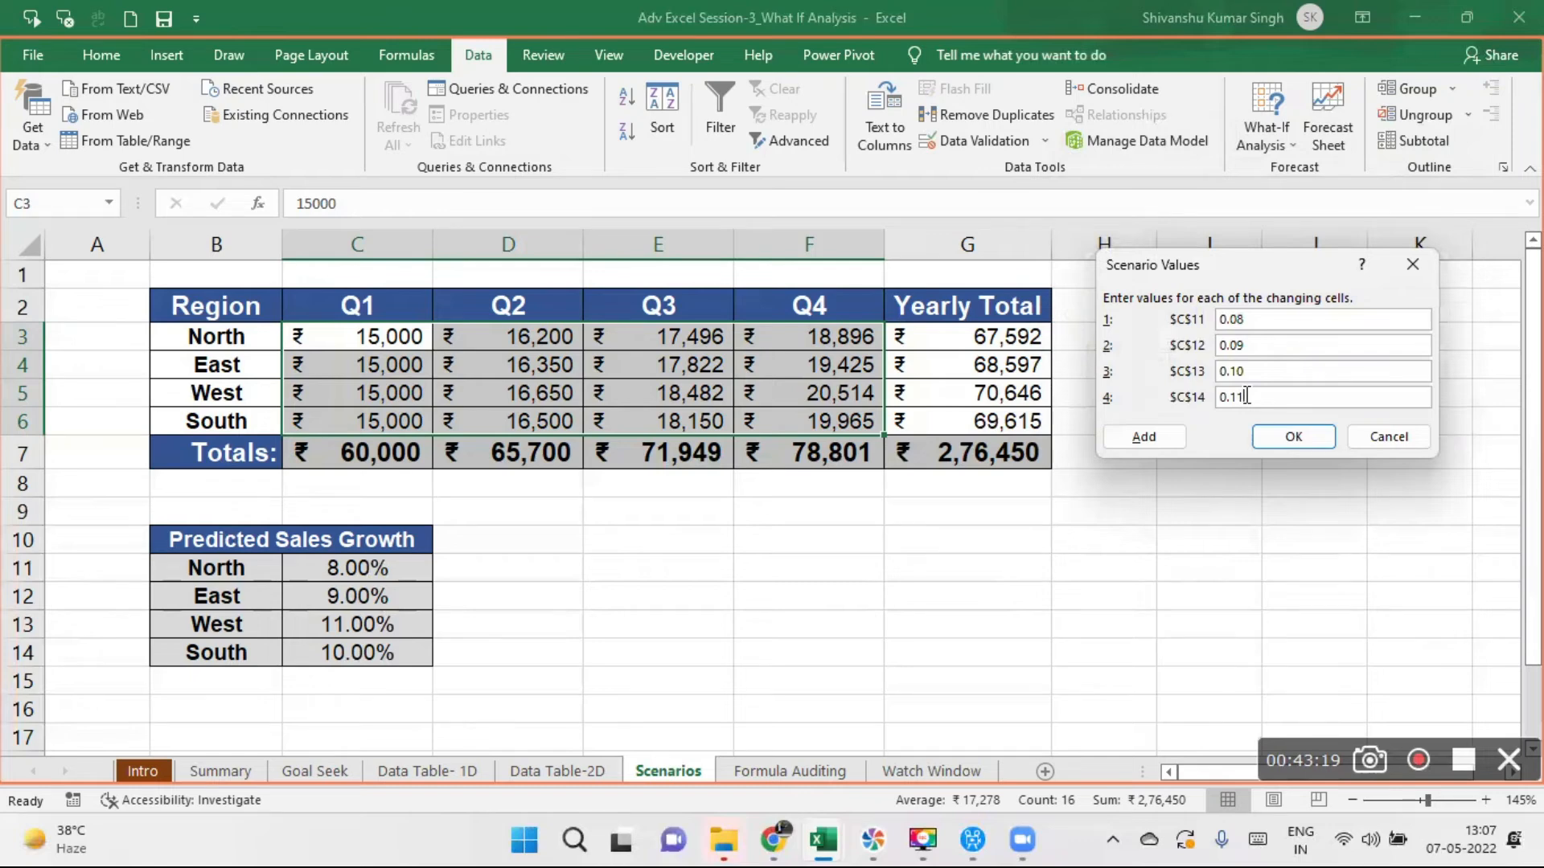
{"action": "left_click", "coordinate": [1296, 439]}
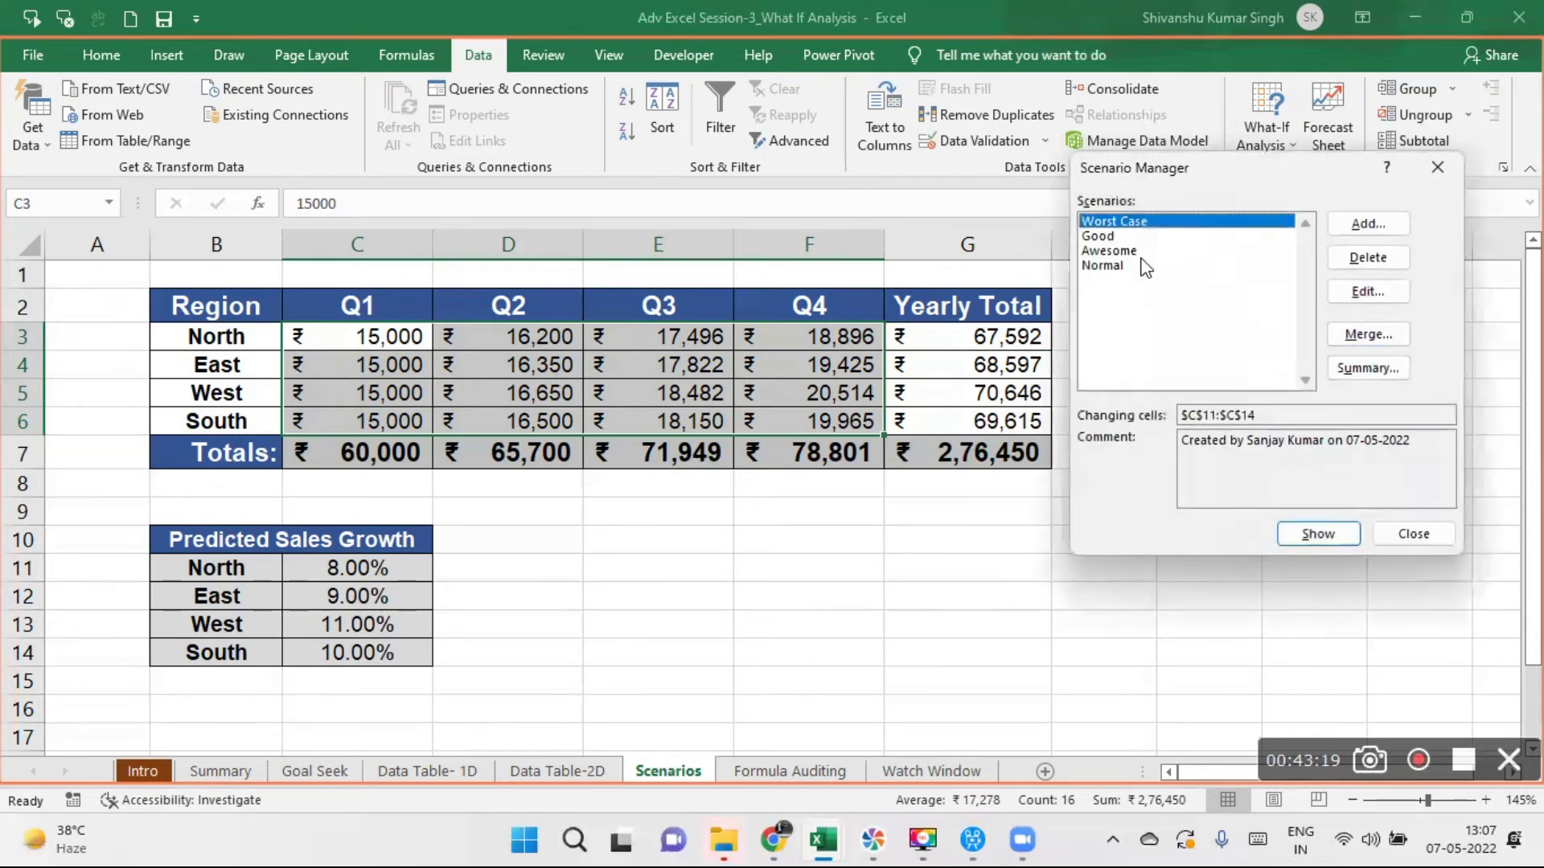
- Show the Normal, Awesome and Good scenarios in turn to compare their effect on the sales table
{"action": "left_click", "coordinate": [1117, 270]}
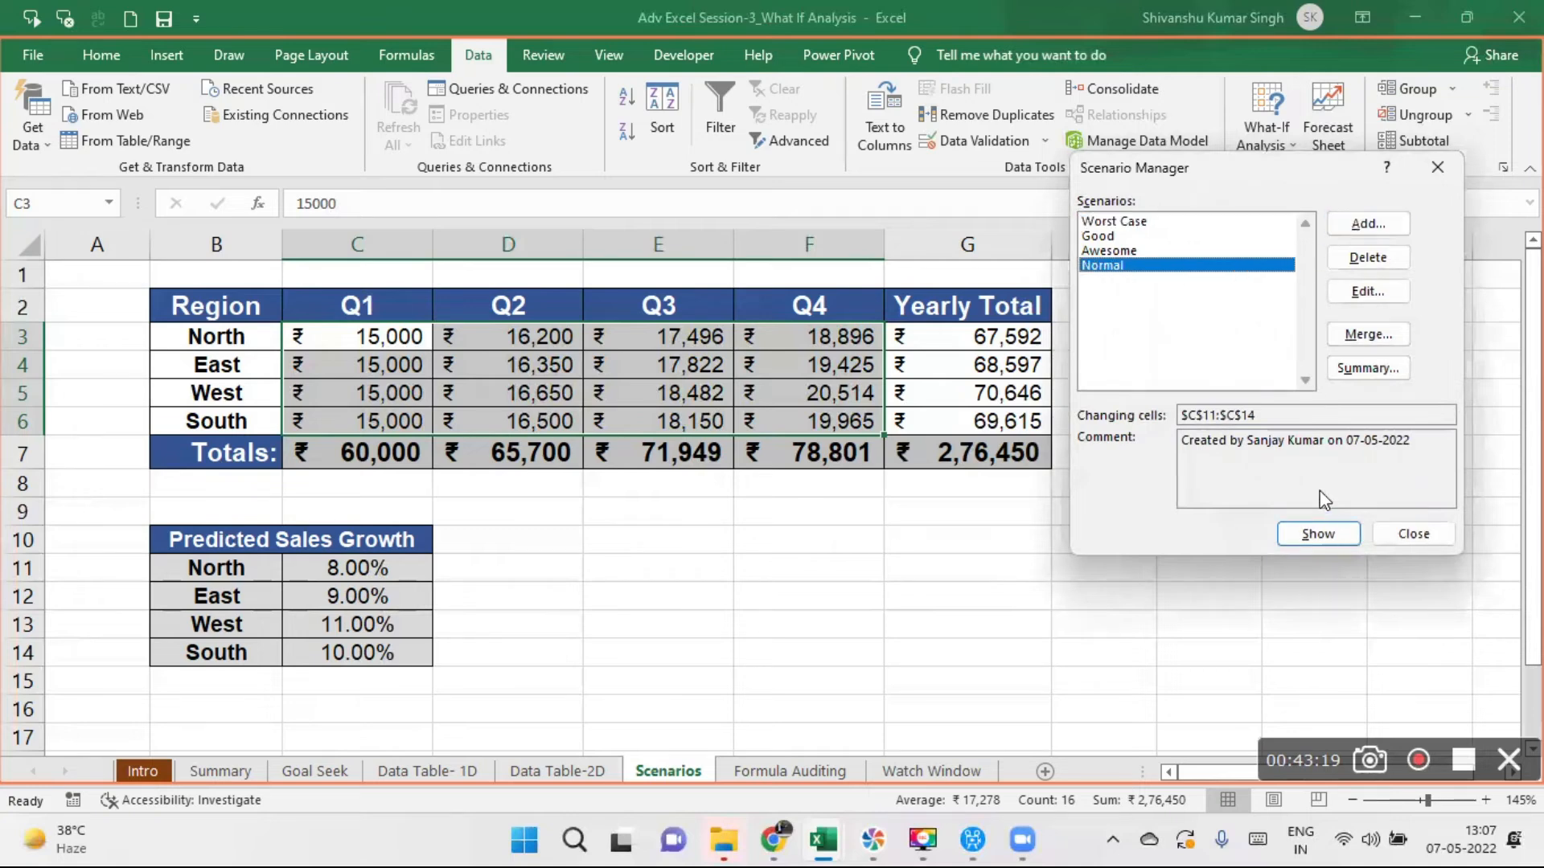
{"action": "left_click", "coordinate": [1314, 535]}
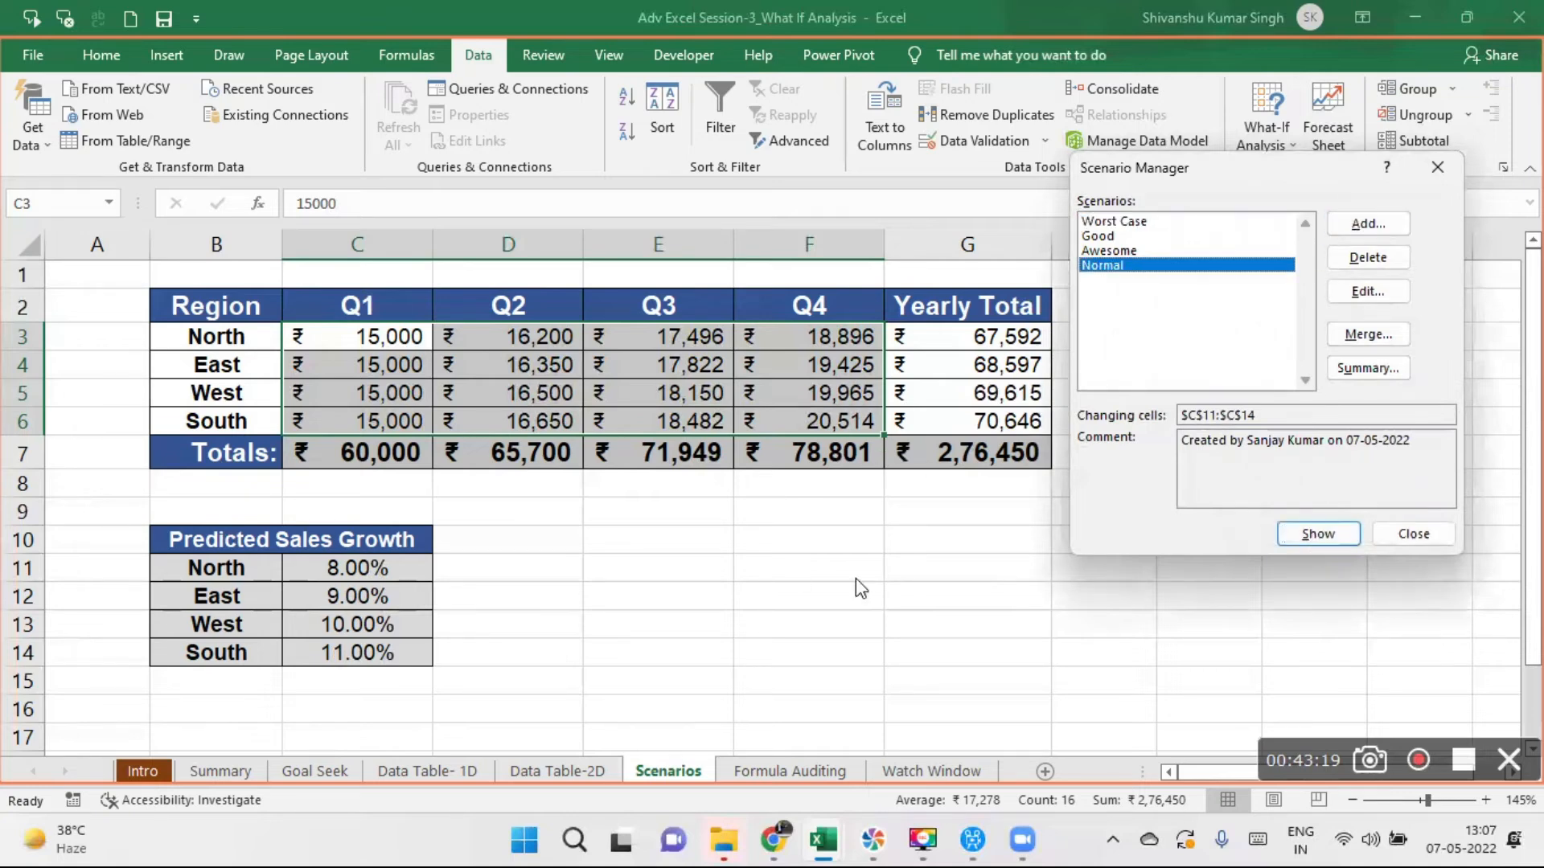
{"action": "left_click", "coordinate": [1111, 249]}
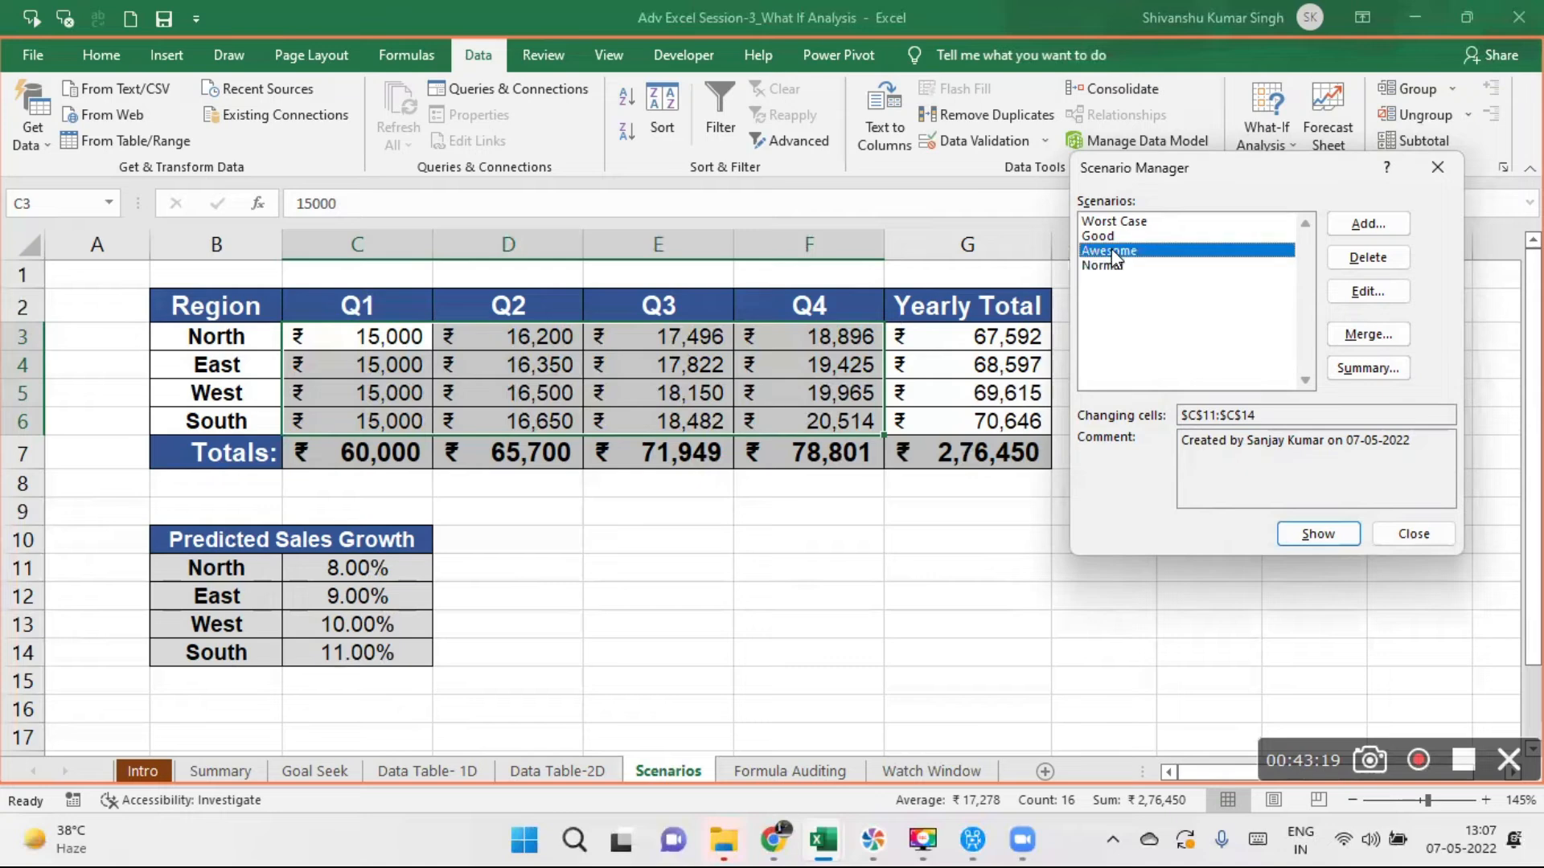
{"action": "left_click", "coordinate": [1319, 537]}
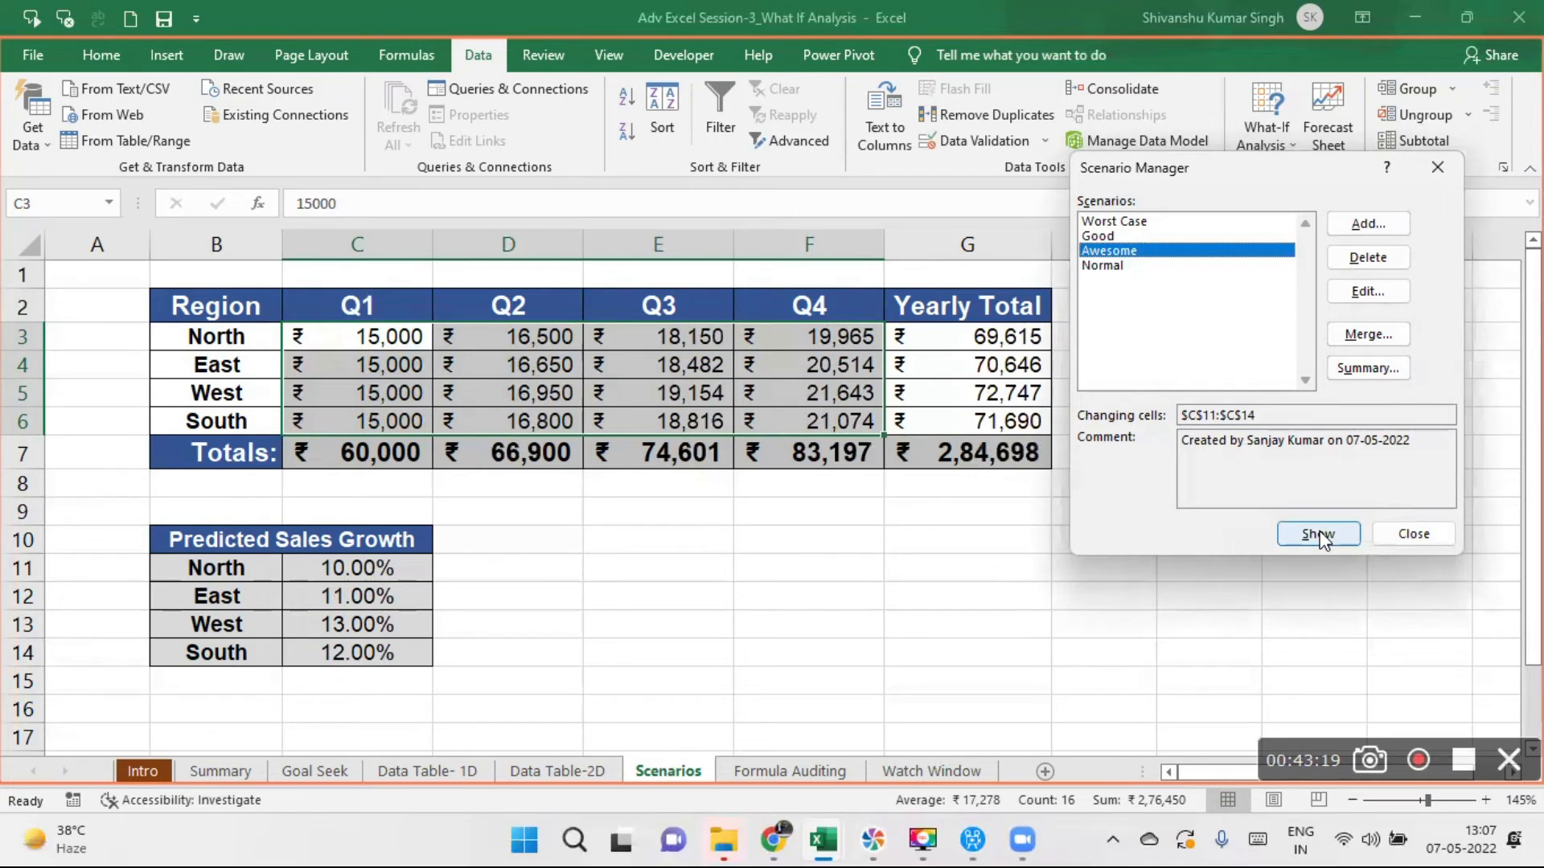
{"action": "left_click", "coordinate": [1103, 235]}
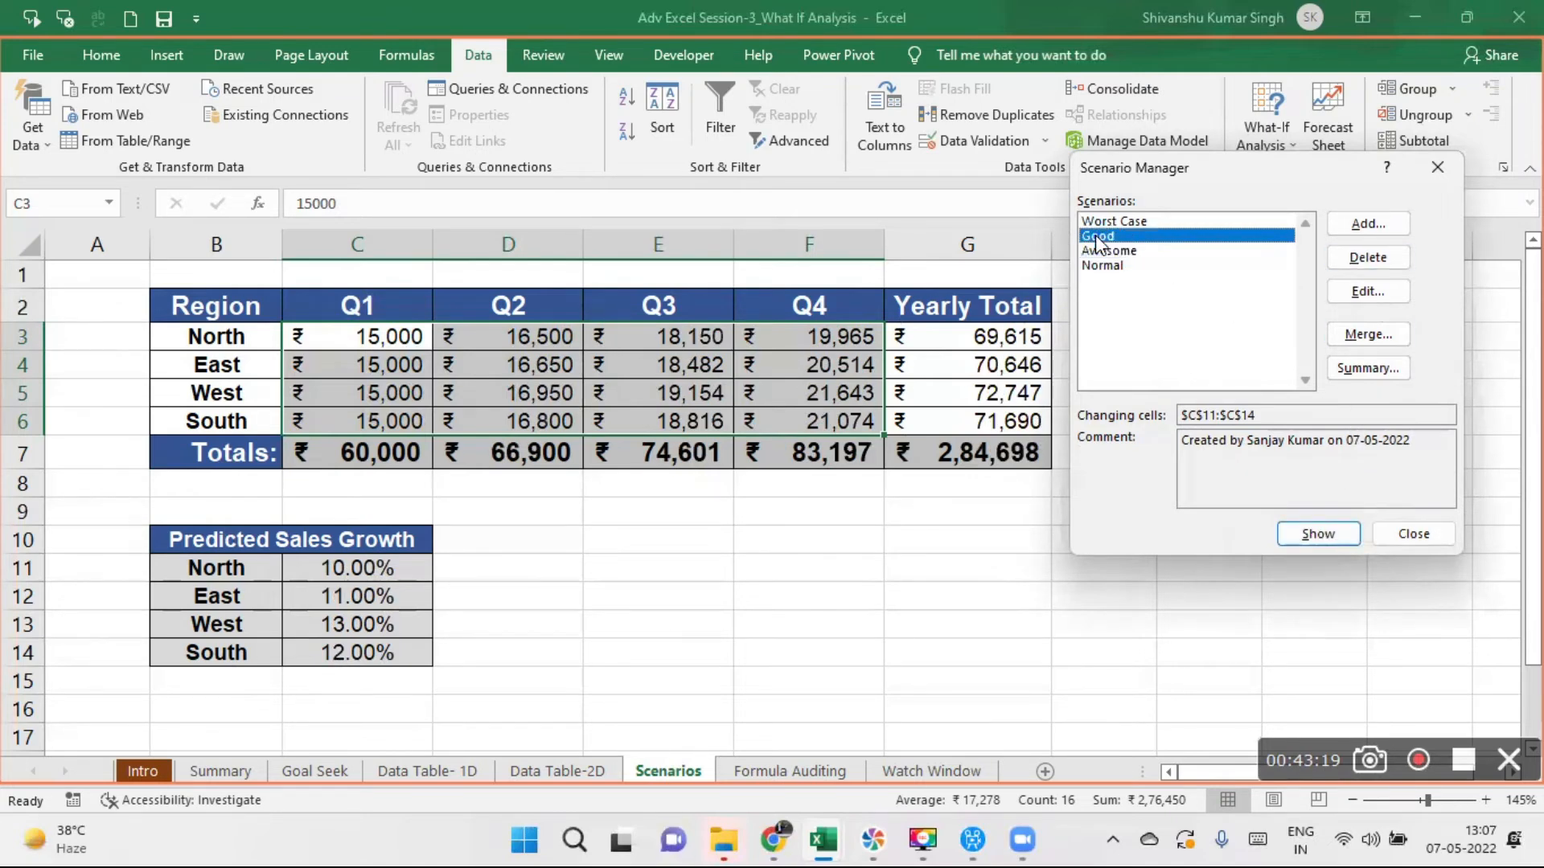
{"action": "left_click", "coordinate": [1305, 532]}
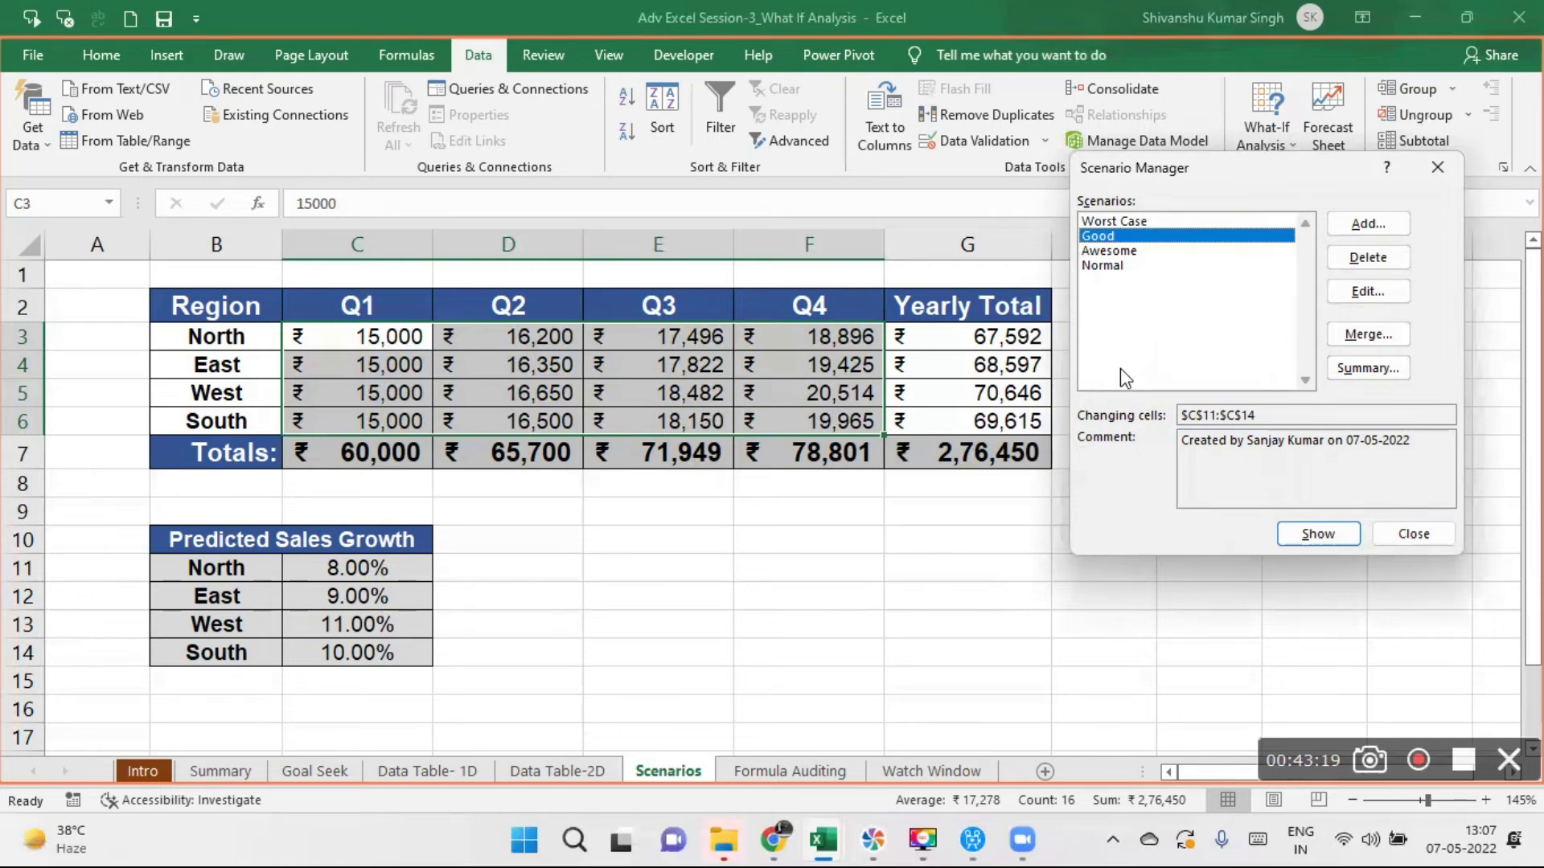
- Apply the Normal scenario's growth rates to the sheet, close the Scenario Manager and select empty cell G10
{"action": "left_click", "coordinate": [1131, 221]}
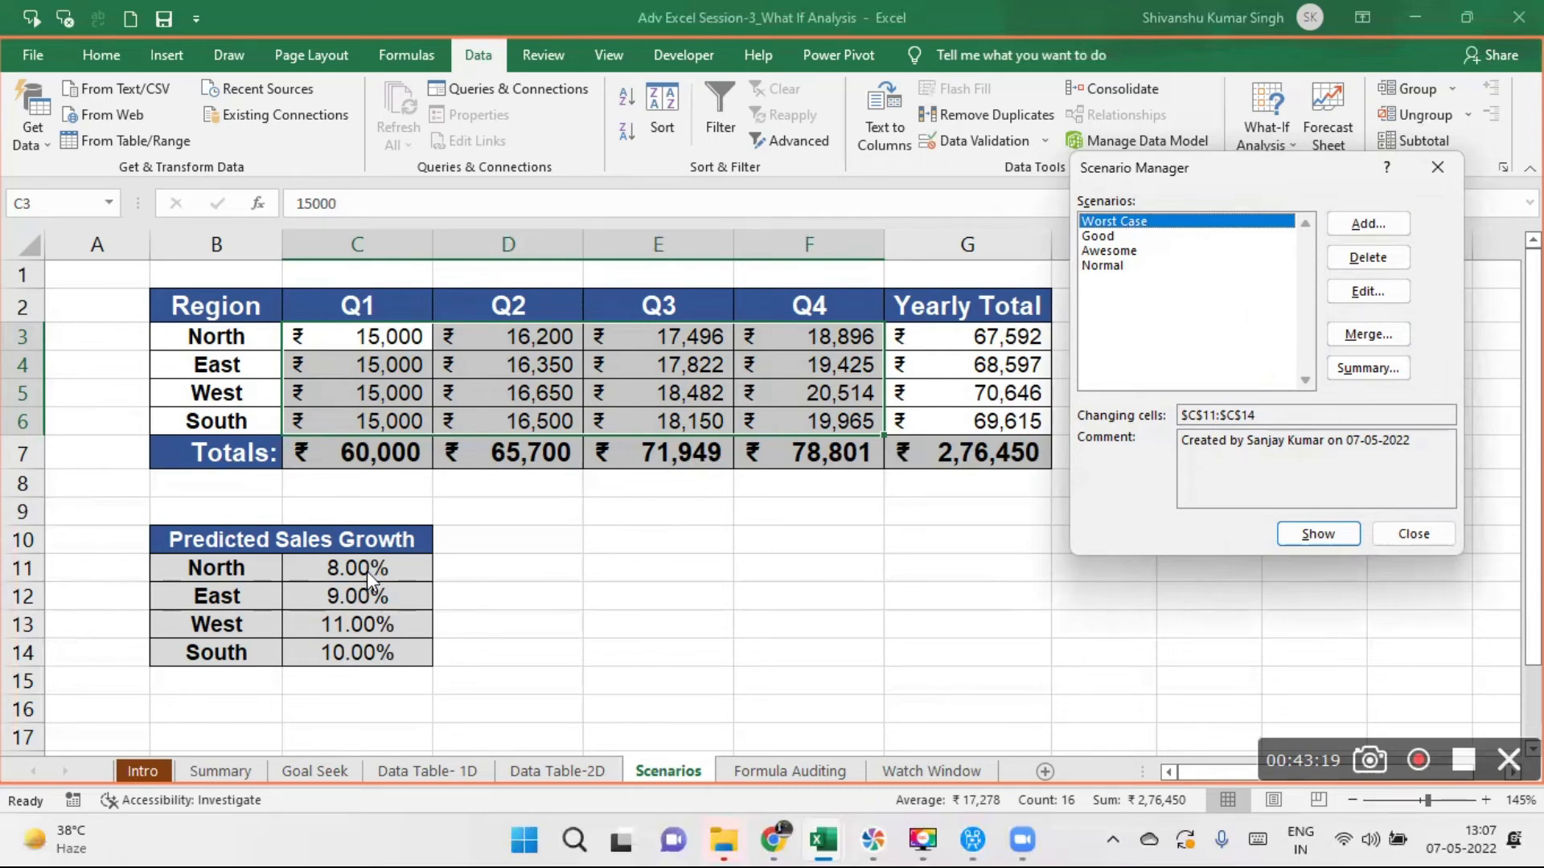
{"action": "left_click", "coordinate": [1108, 270]}
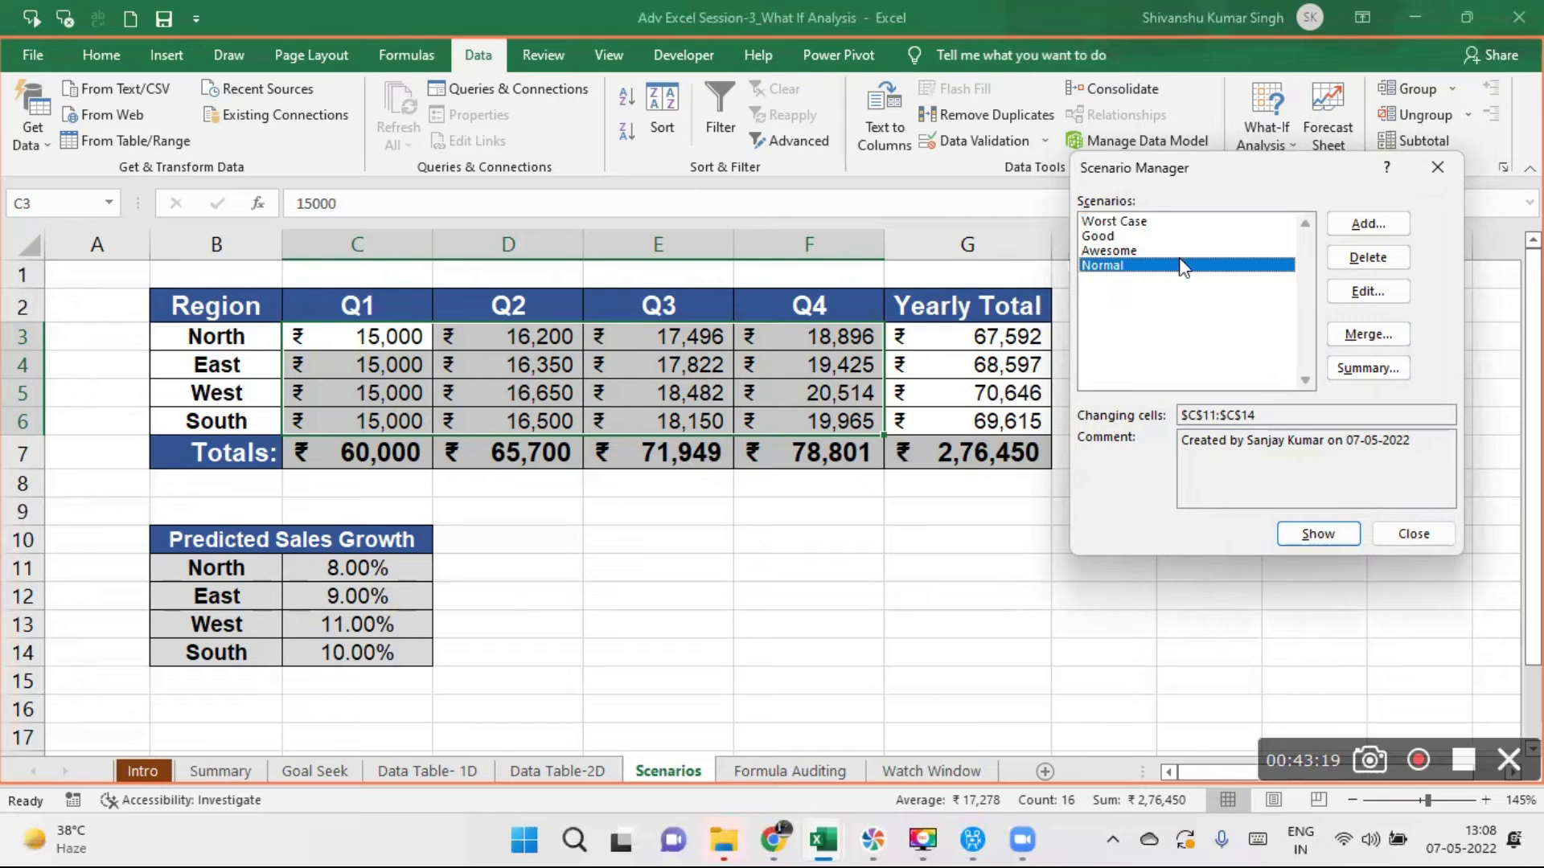
{"action": "left_click", "coordinate": [1324, 547]}
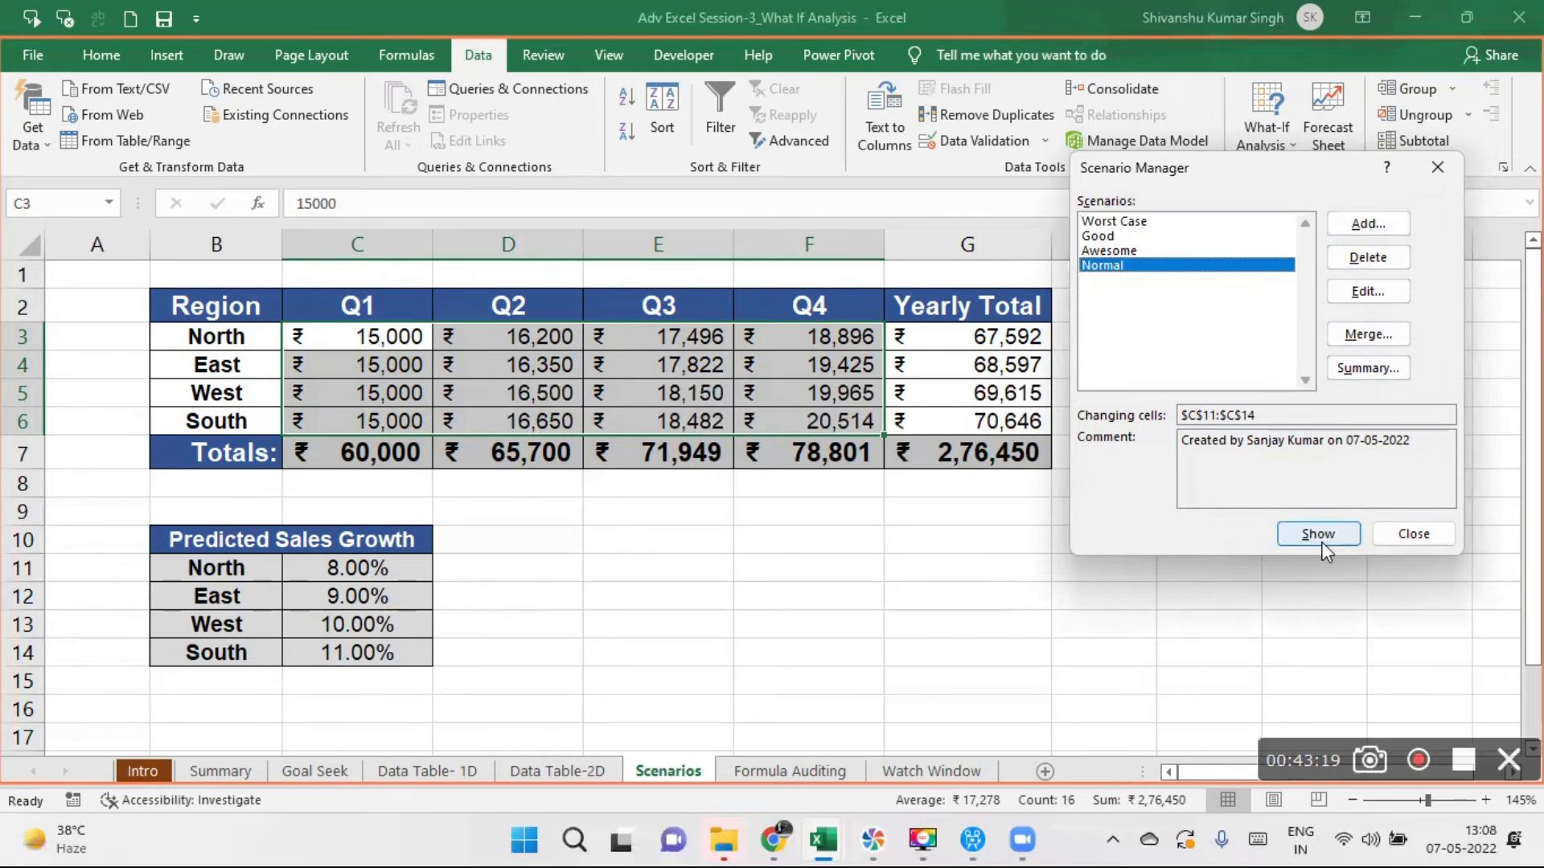
{"action": "left_click", "coordinate": [1427, 164]}
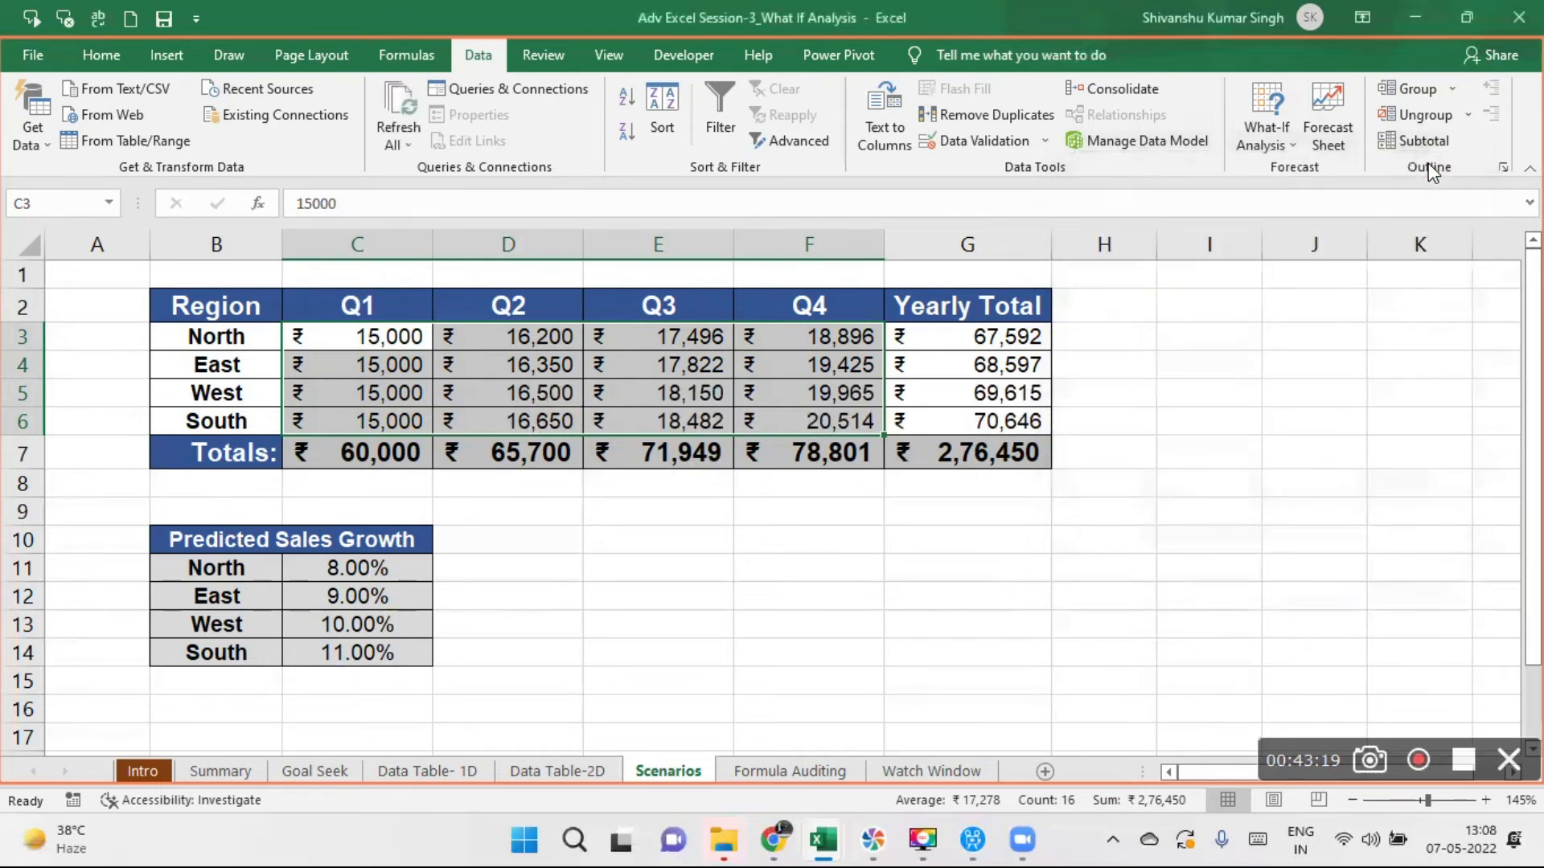
{"action": "left_click", "coordinate": [994, 541]}
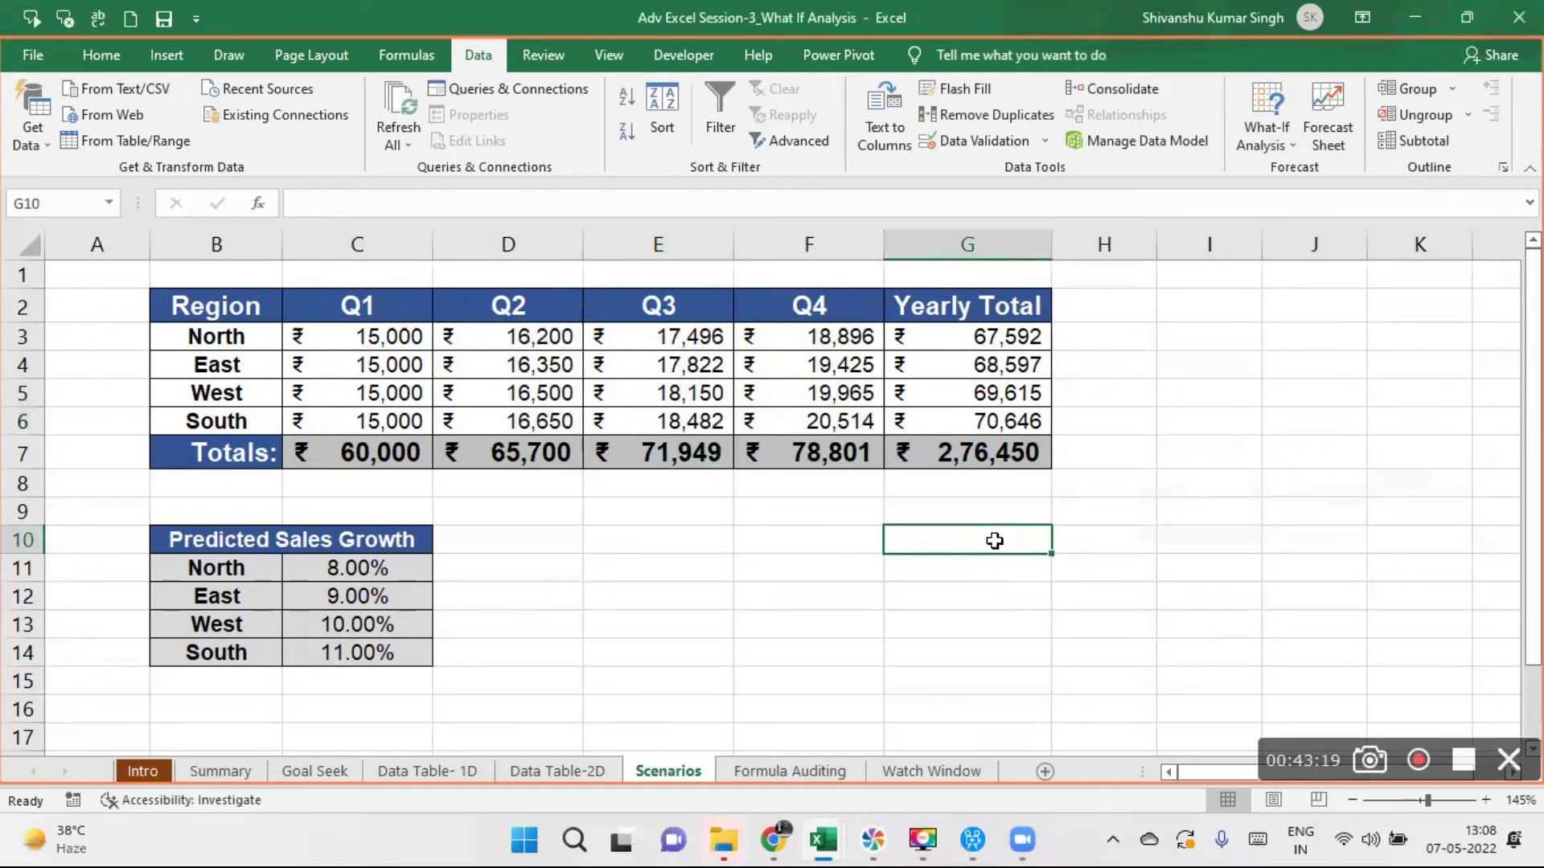
- Switch to the Advance Excel Training( Apr 22) folder in File Explorer to view the session files, and minimize it again
{"action": "left_click", "coordinate": [721, 840]}
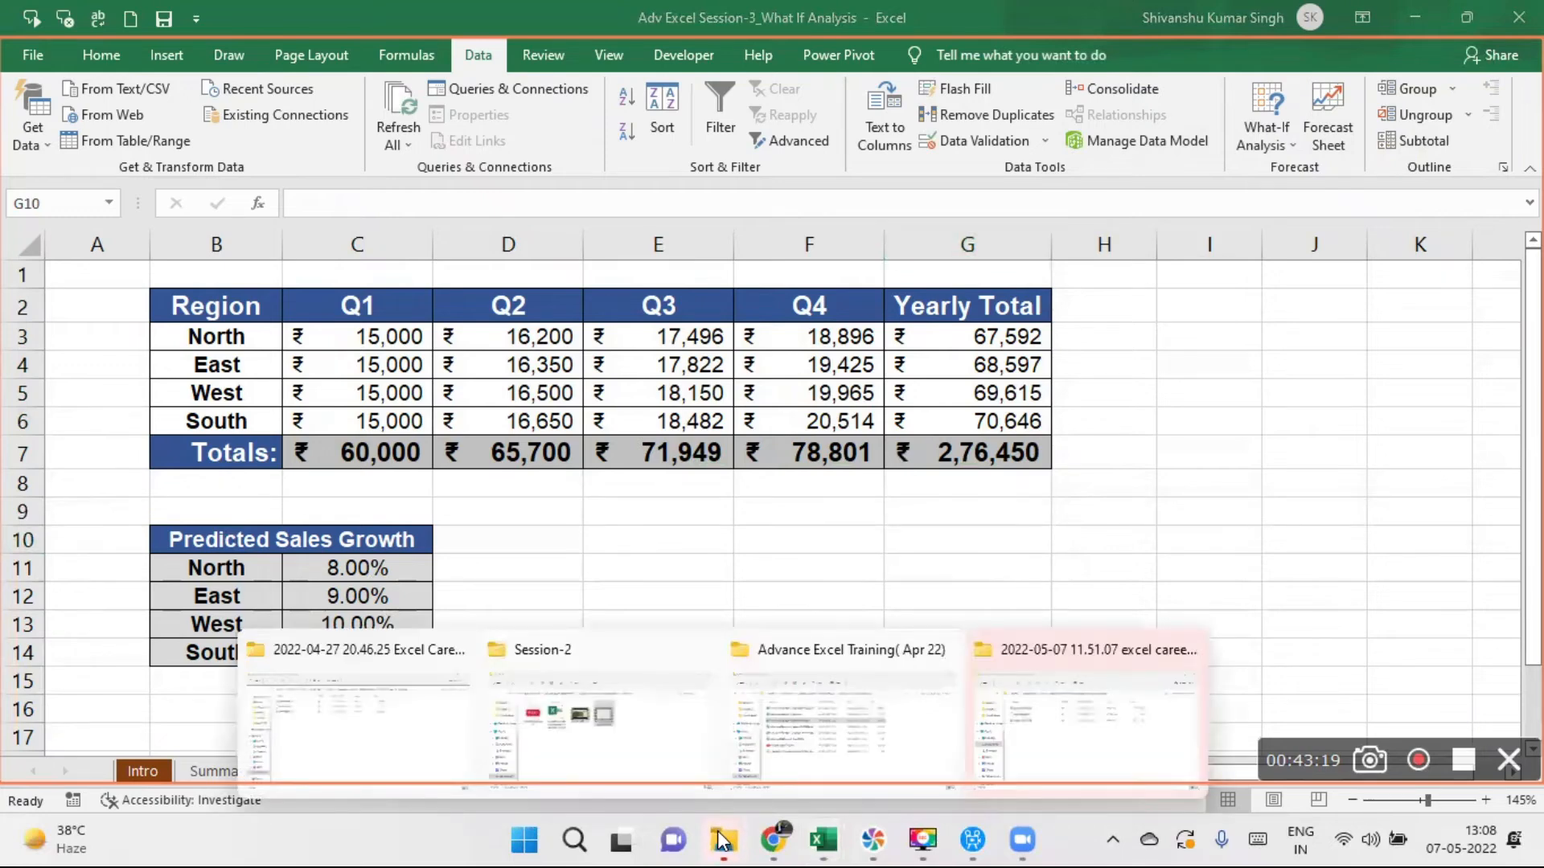
{"action": "left_click", "coordinate": [805, 750]}
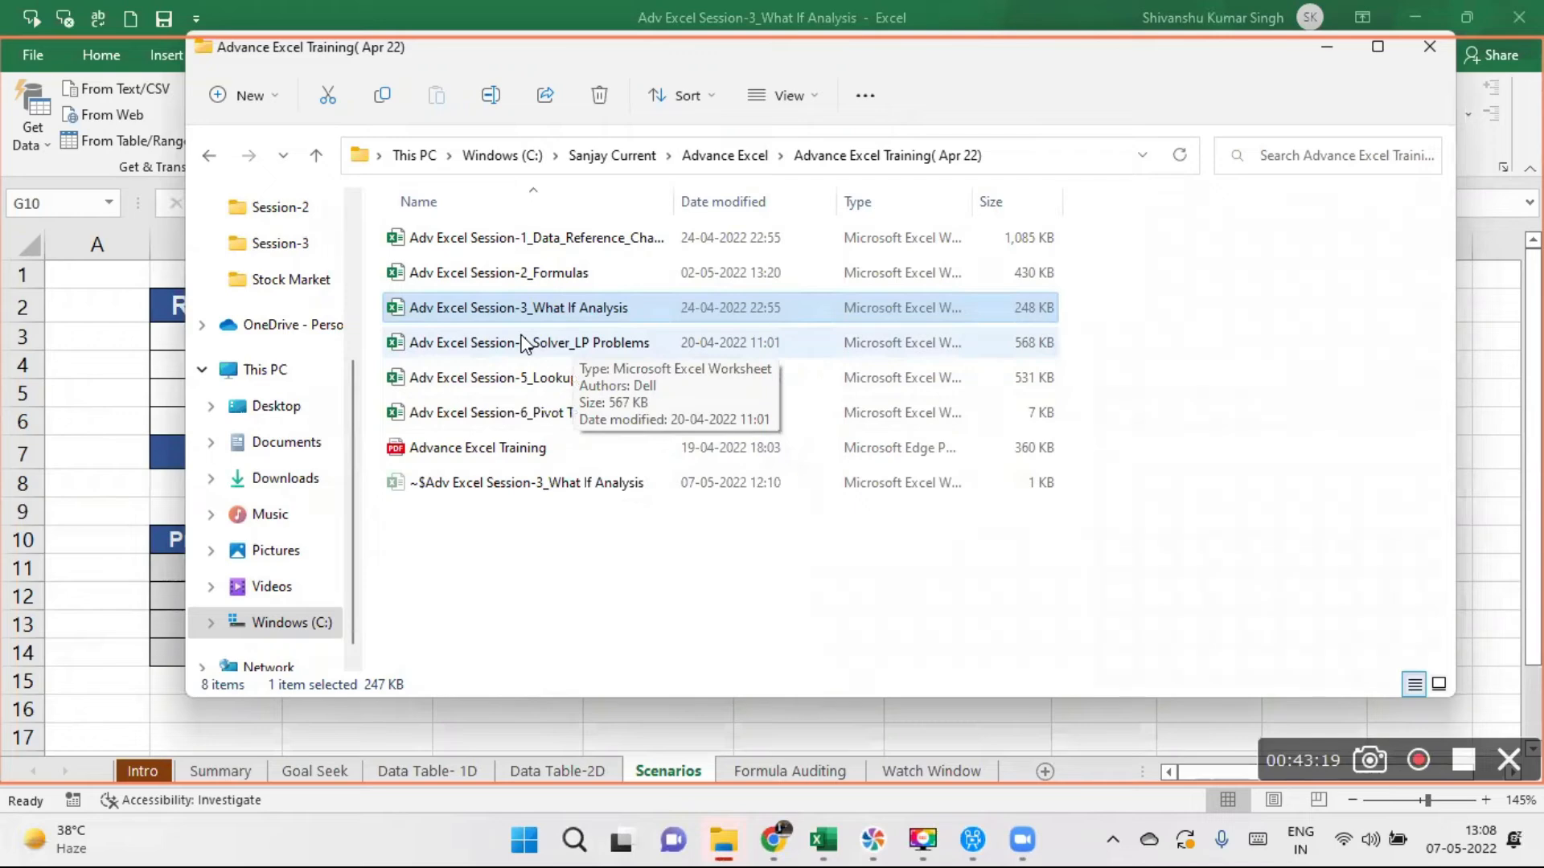
{"action": "left_click", "coordinate": [1330, 51]}
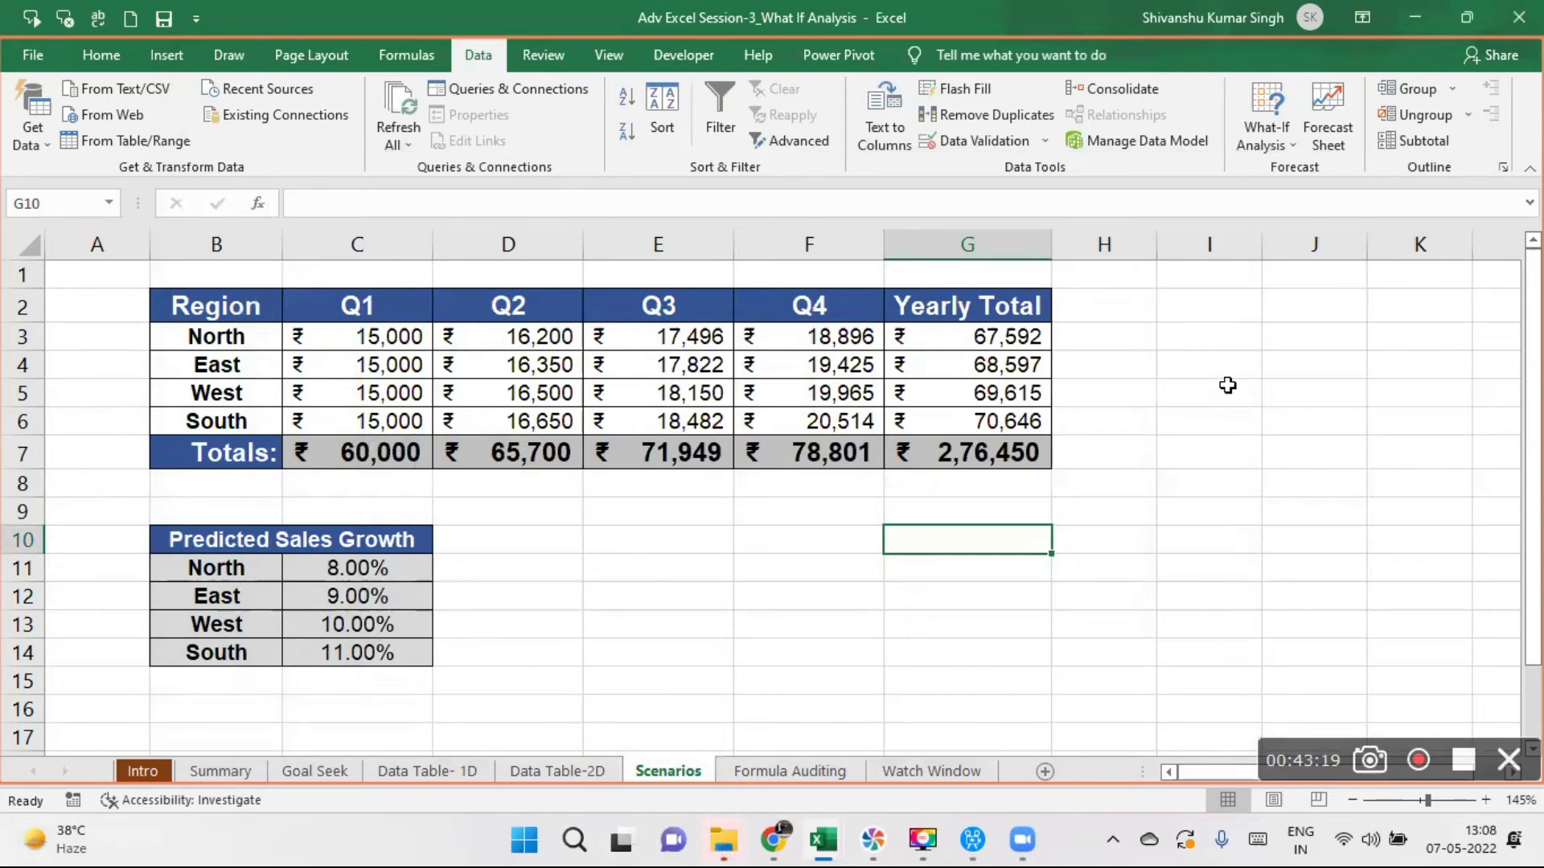
- Open the Formula Auditing sheet and examine the sales person list, the monthly goal in I2 and the goal-check formula in H5
{"action": "left_click", "coordinate": [804, 772]}
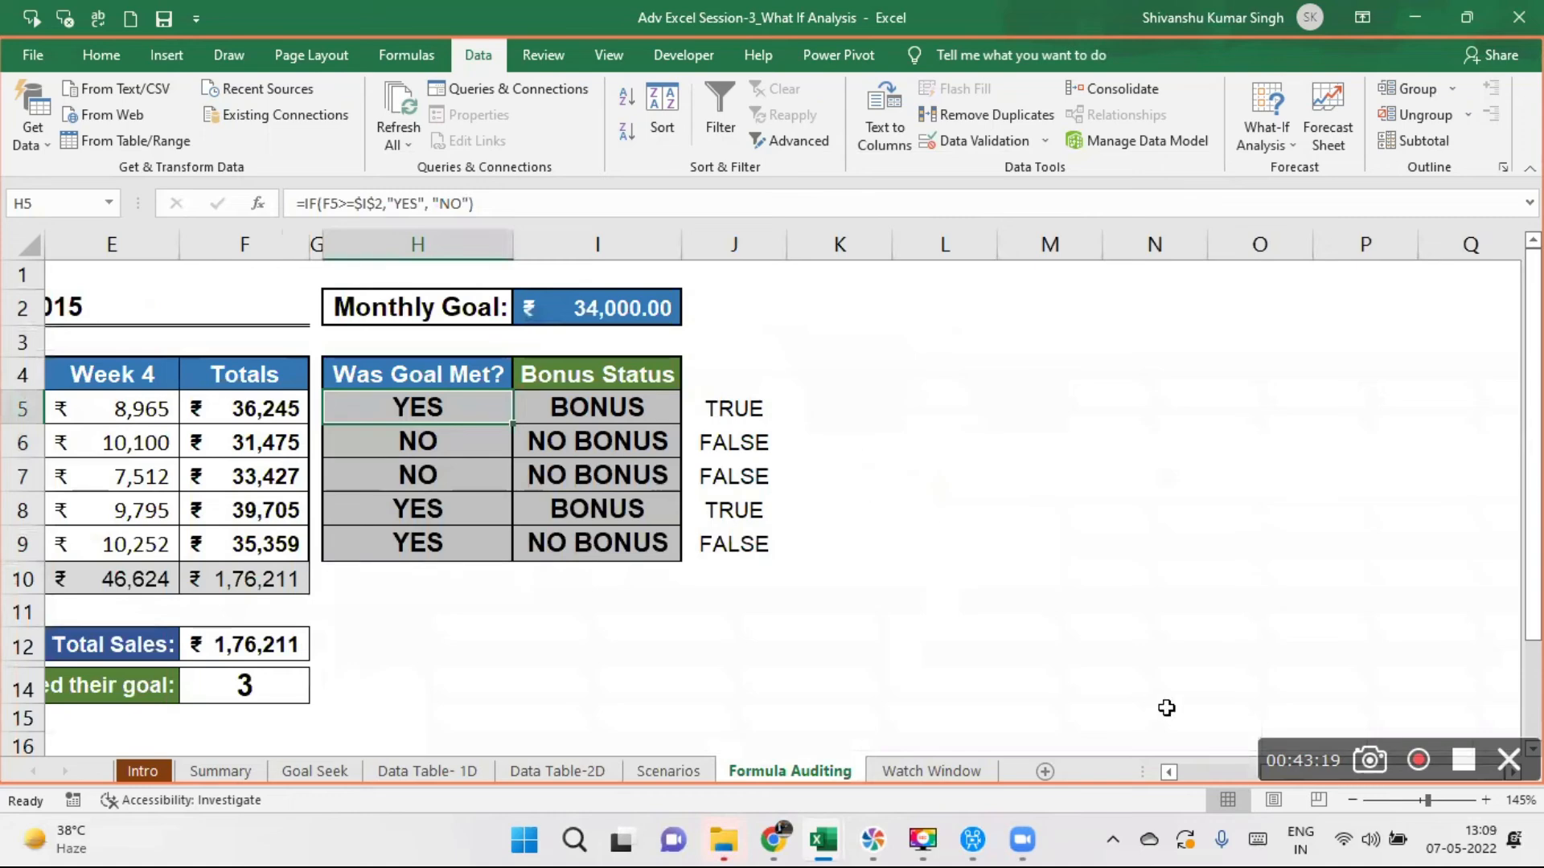
{"action": "left_click", "coordinate": [1170, 772]}
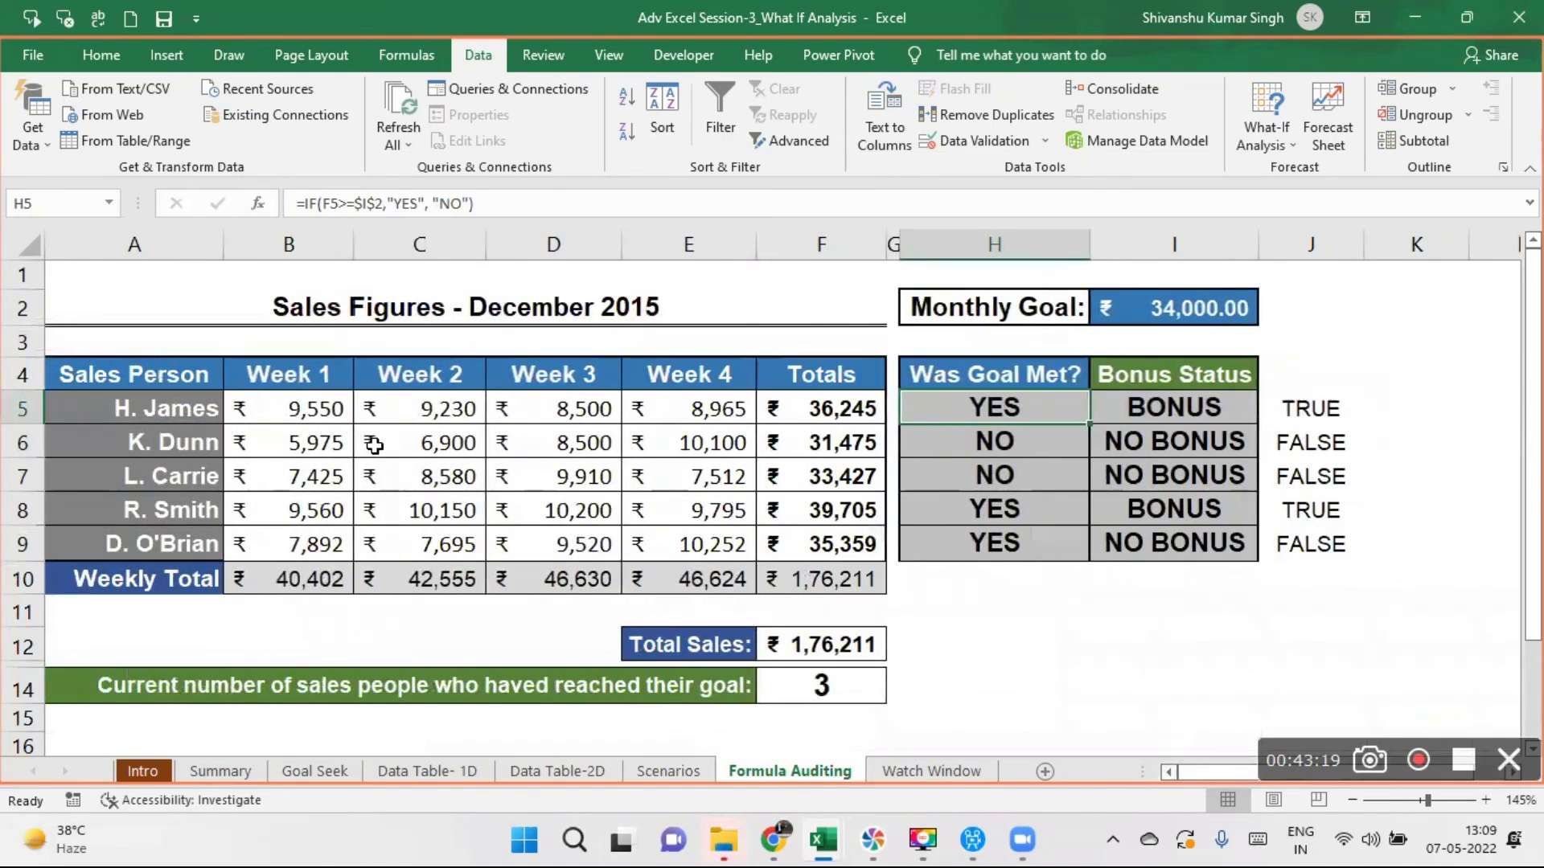
{"action": "left_click_drag", "start_coordinate": [161, 406], "coordinate": [167, 552]}
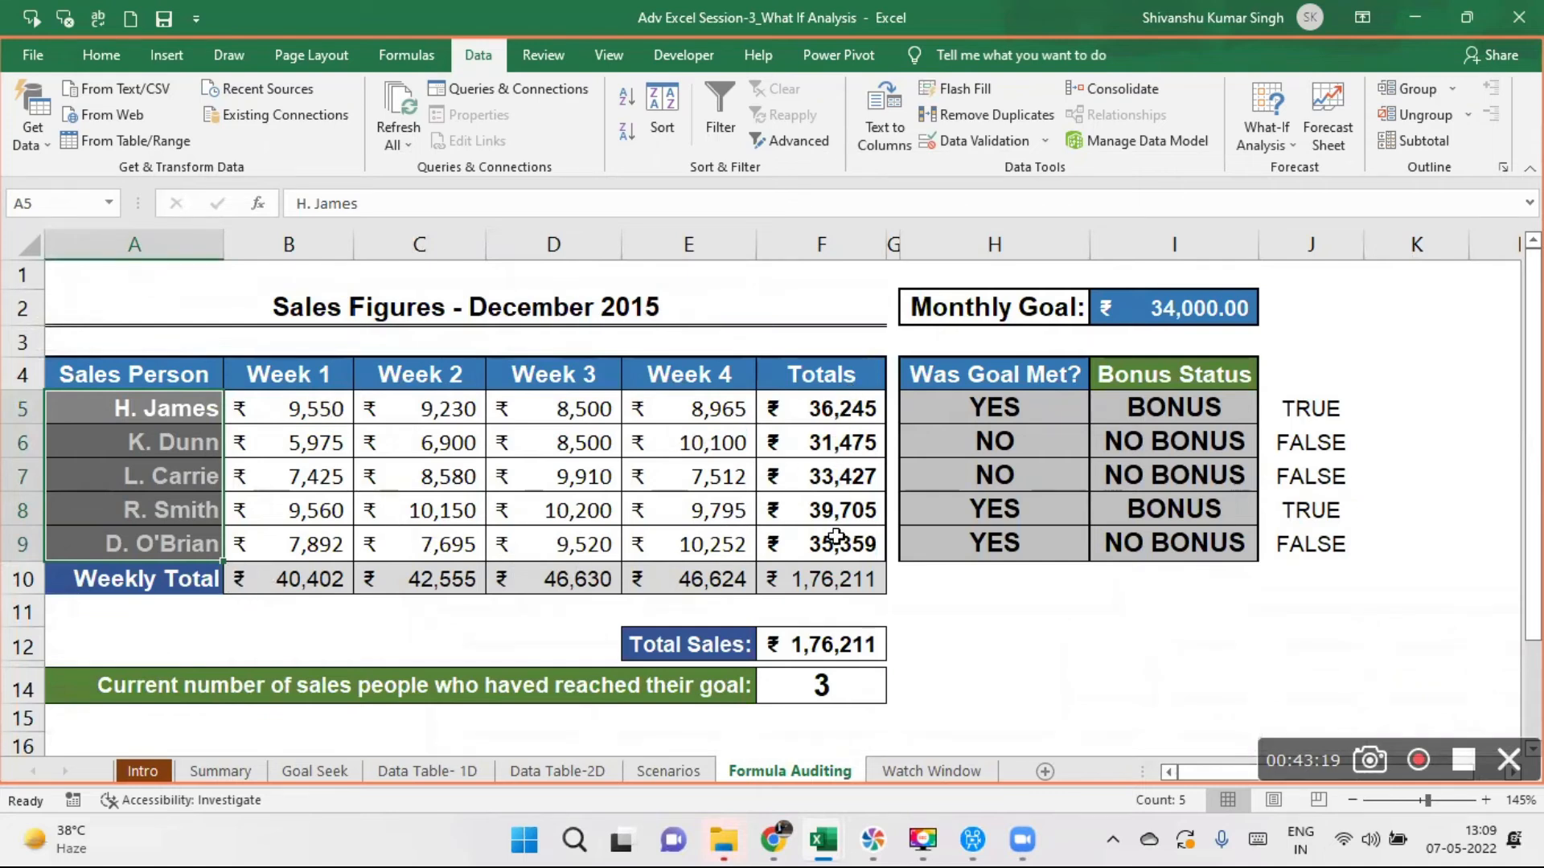
{"action": "left_click", "coordinate": [1215, 308]}
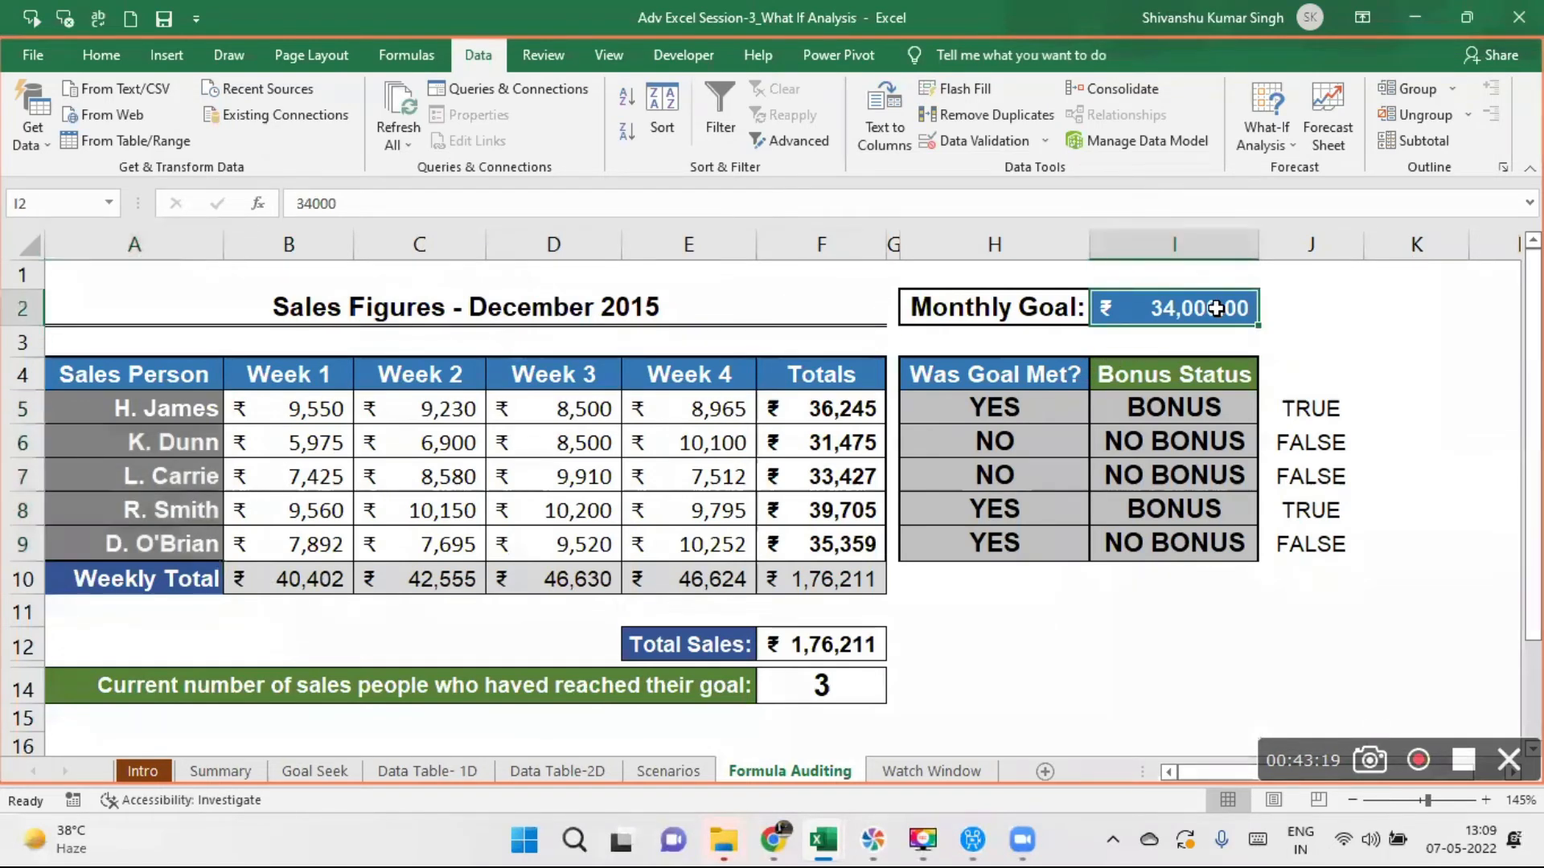
{"action": "left_click", "coordinate": [993, 410]}
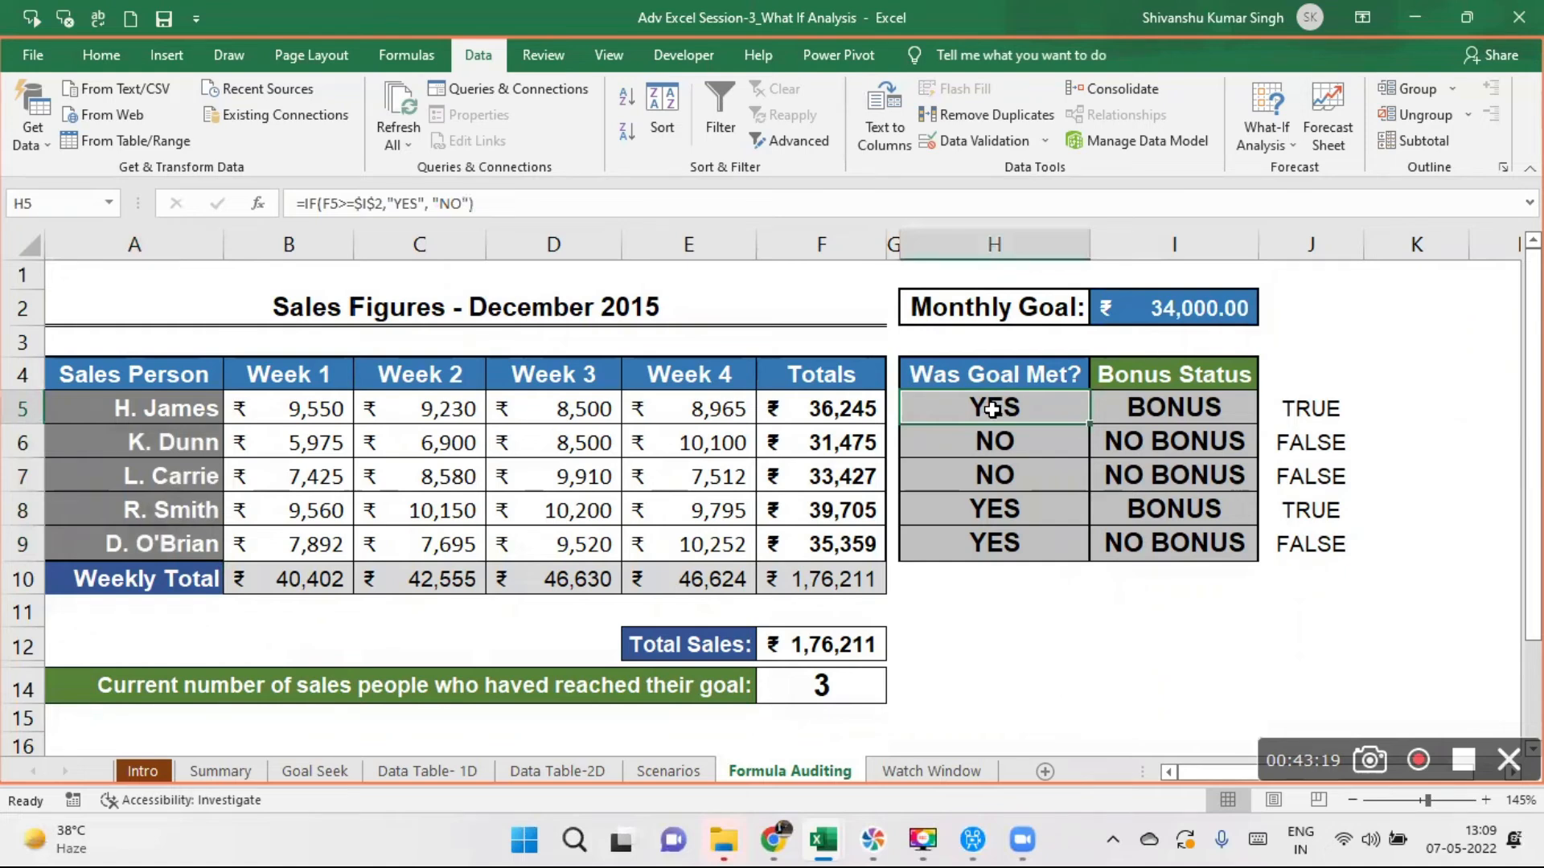
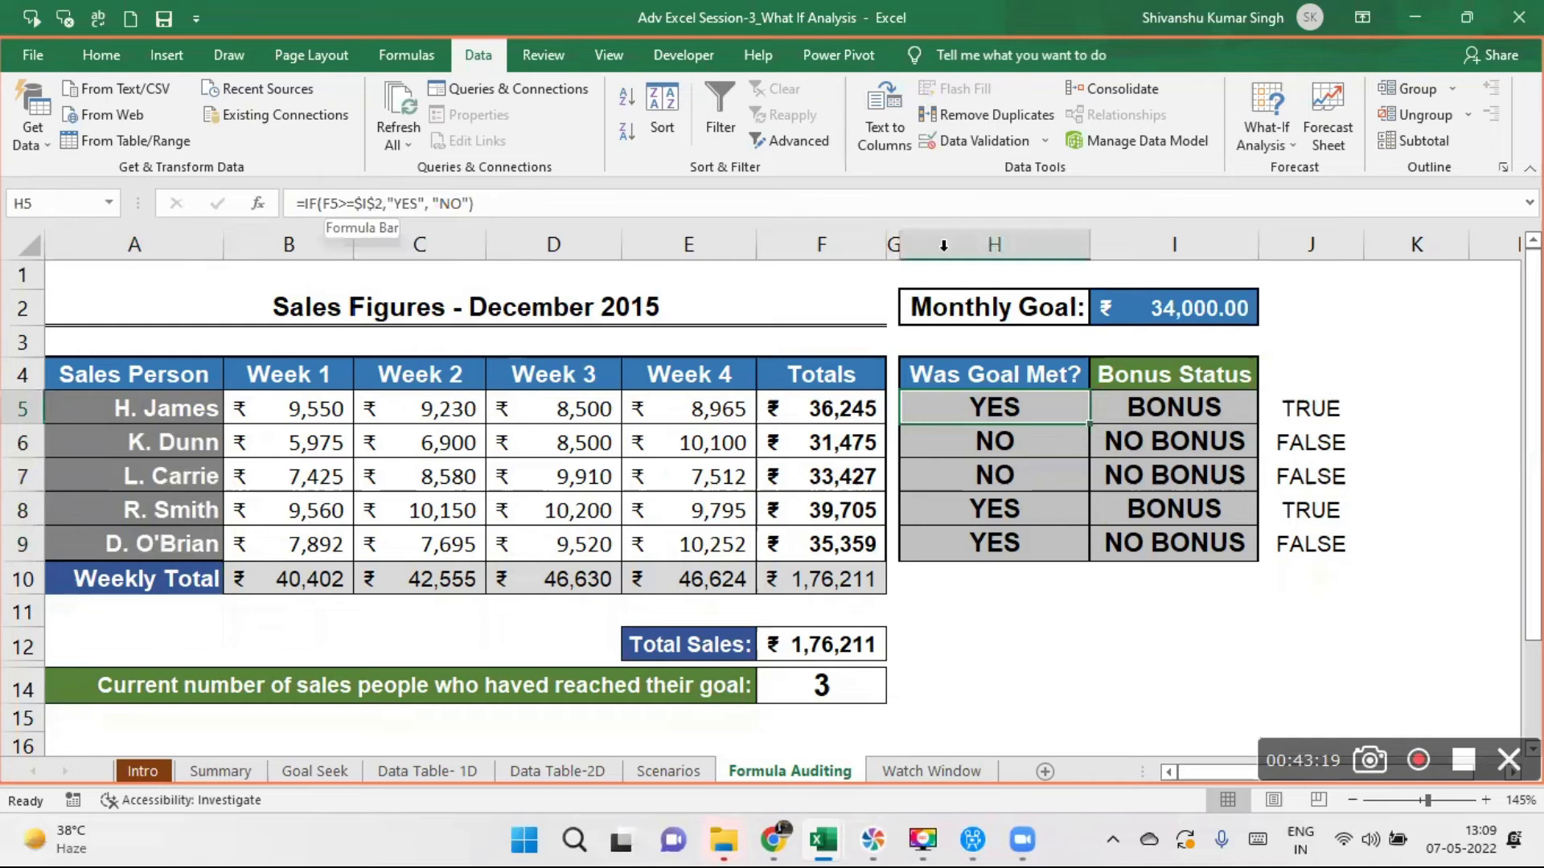
- Examine the bonus status formula in I5 together with the goal-check cell H5 that it depends on
{"action": "left_click", "coordinate": [1174, 408]}
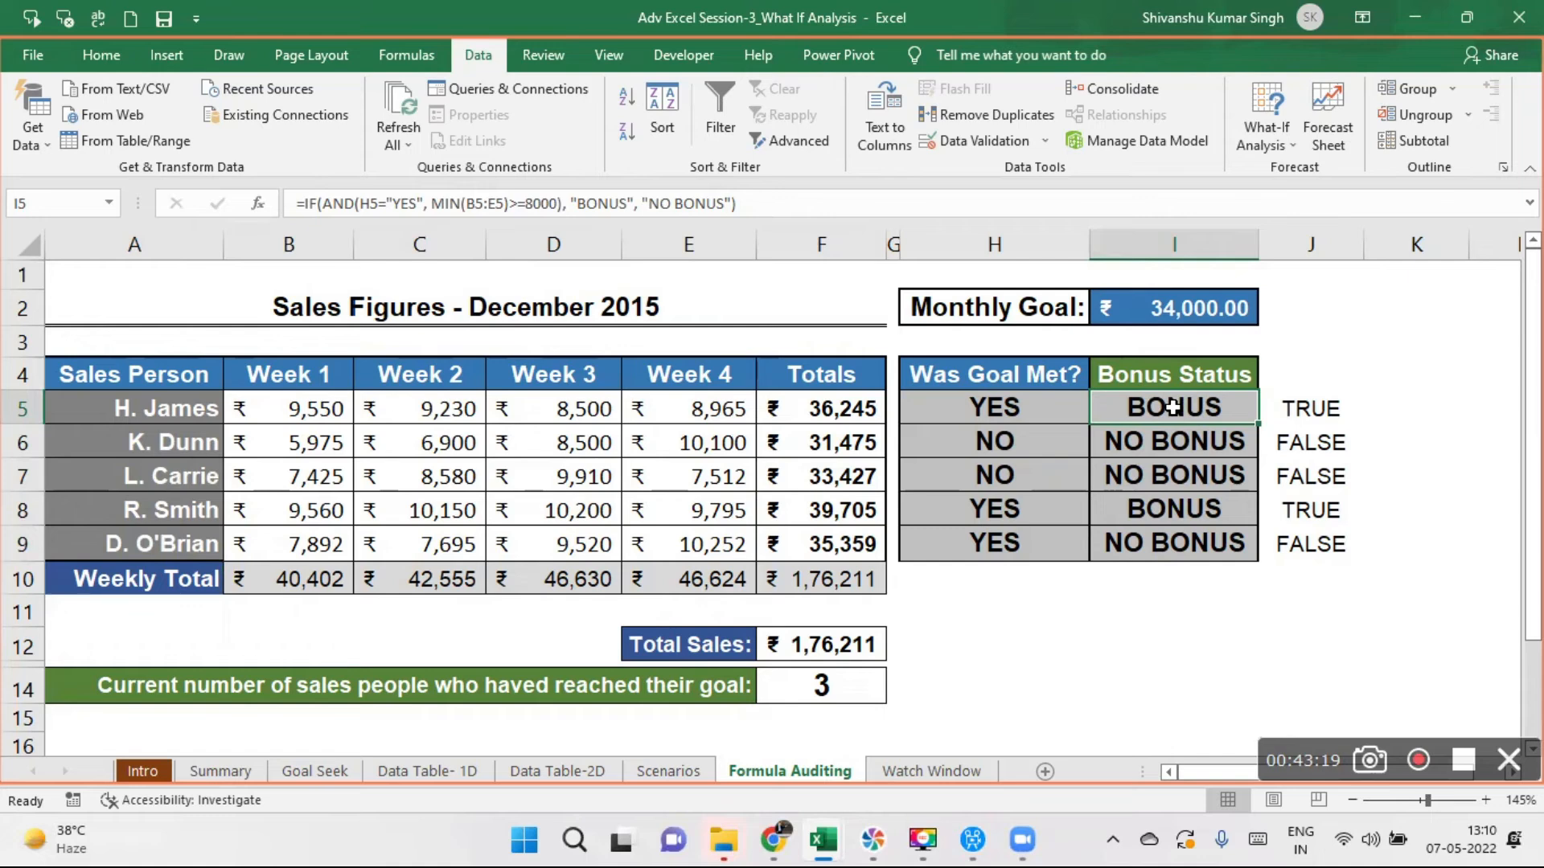
{"action": "left_click", "coordinate": [1035, 414]}
{"action": "left_click", "coordinate": [1156, 415]}
{"action": "left_click", "coordinate": [1182, 639]}
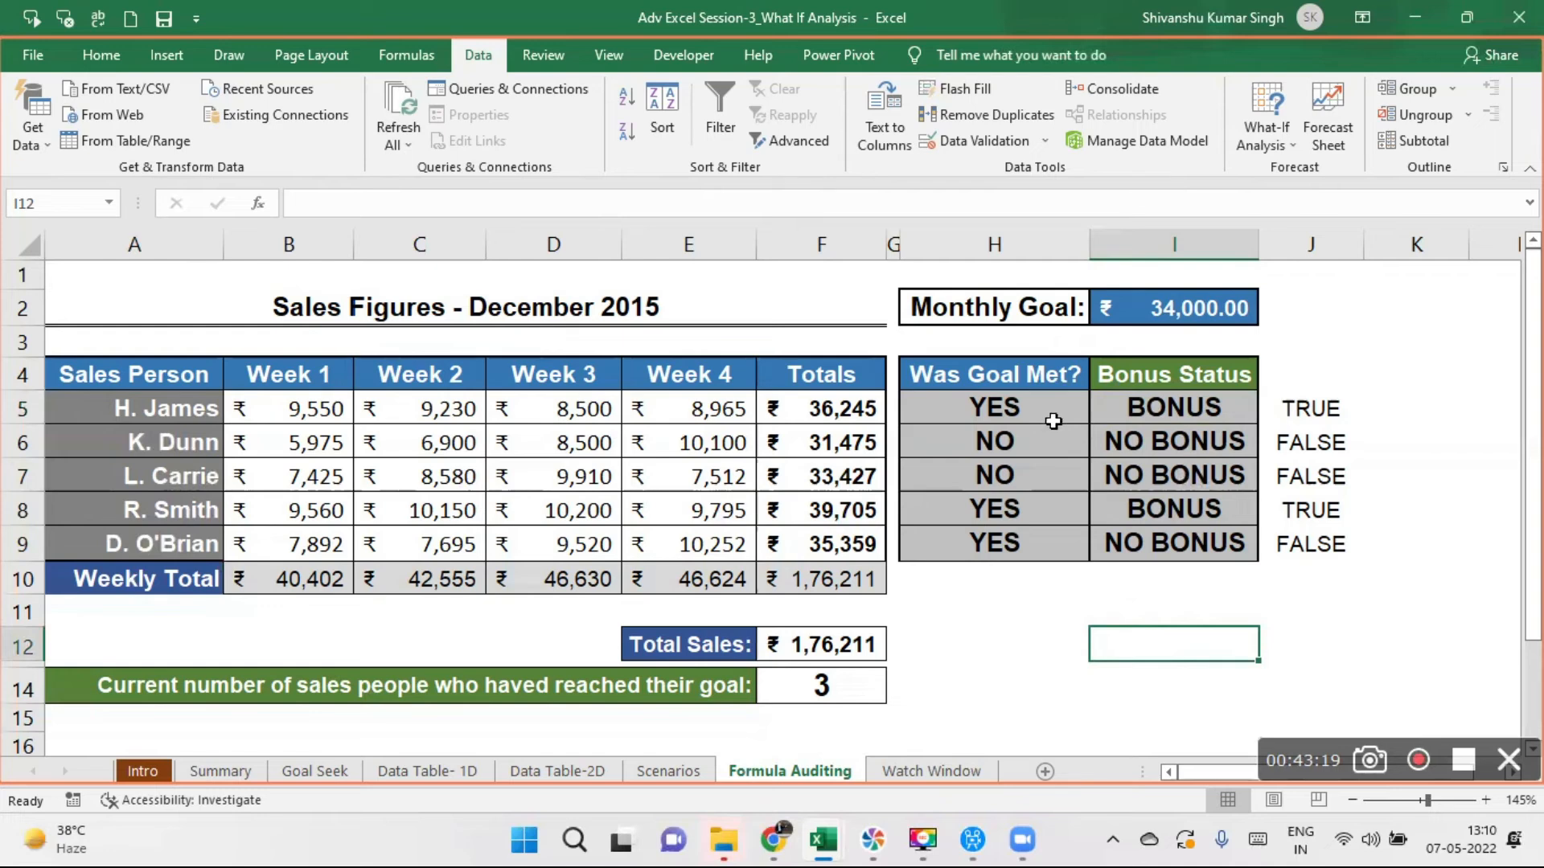
- Compare the sales totals in F5:F9 with the monthly goal in I2 and review the goal-check formulas in H5:H9
{"action": "left_click", "coordinate": [1024, 406]}
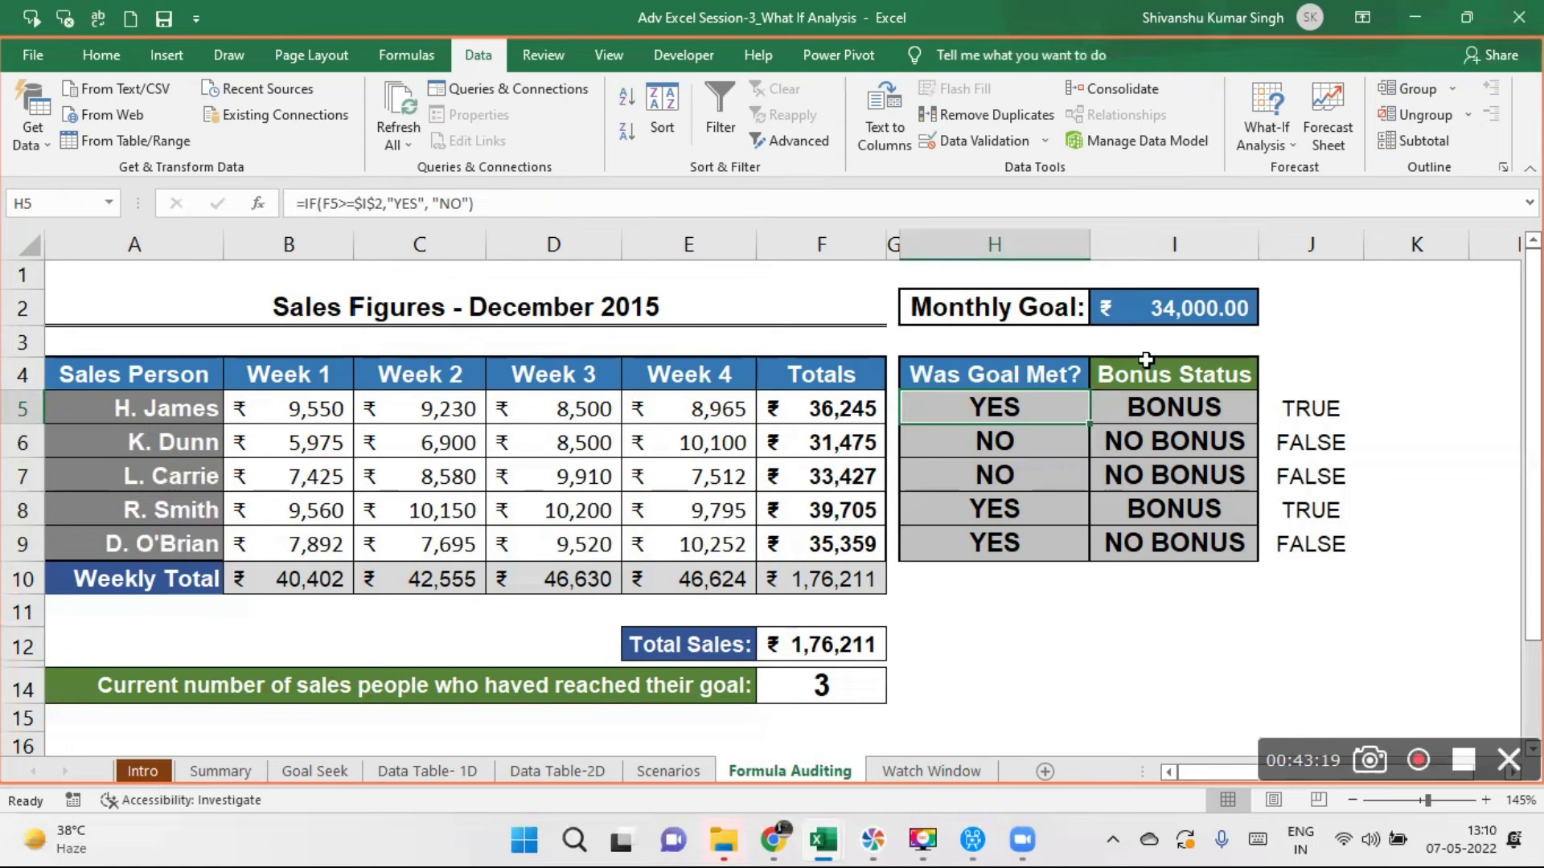
{"action": "left_click", "coordinate": [1145, 297]}
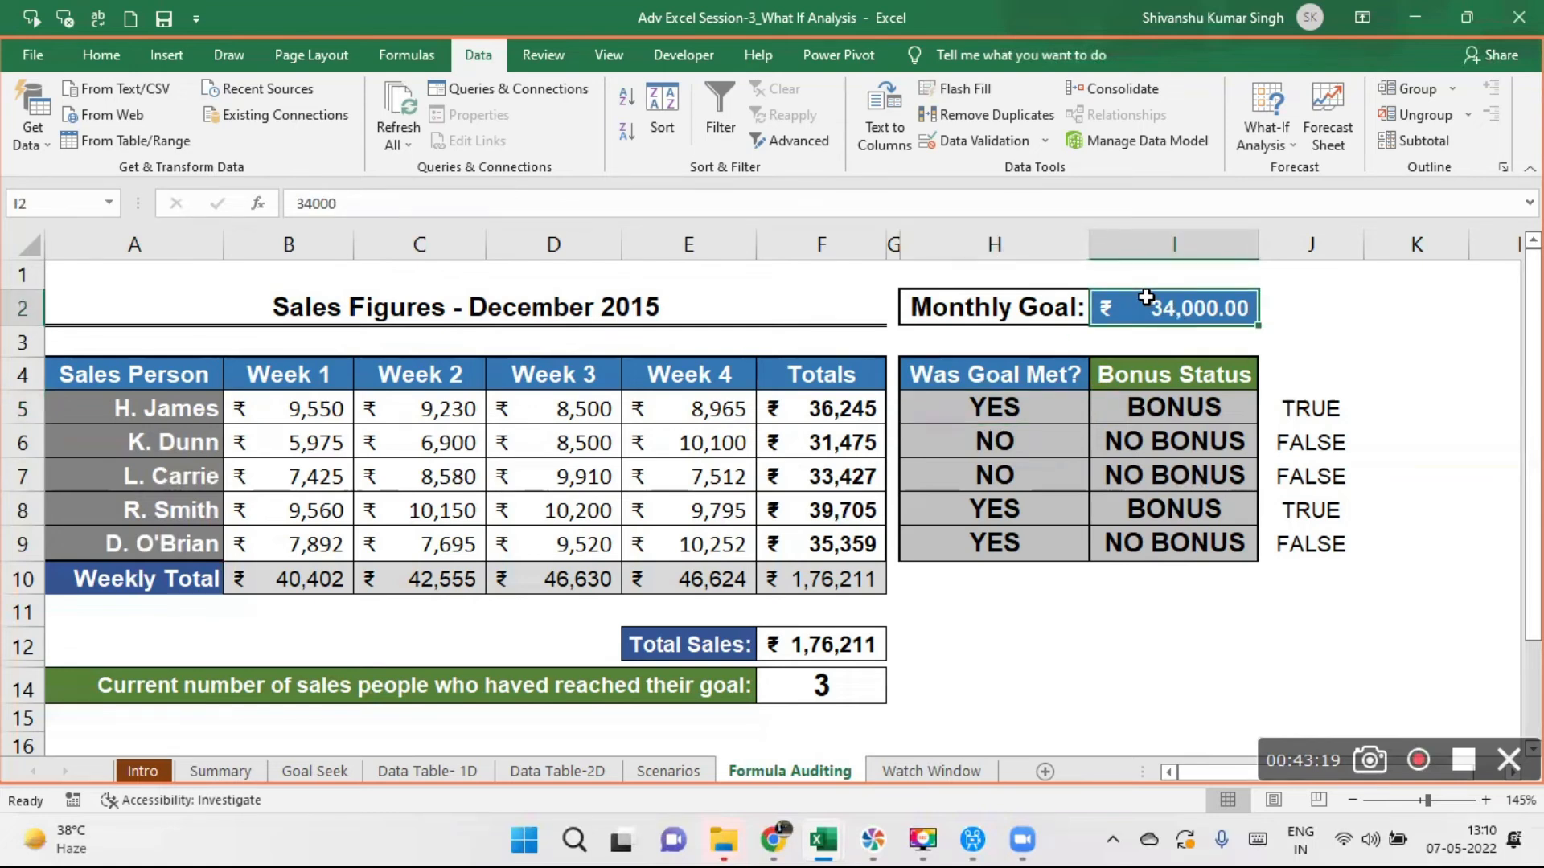
{"action": "left_click", "coordinate": [827, 415]}
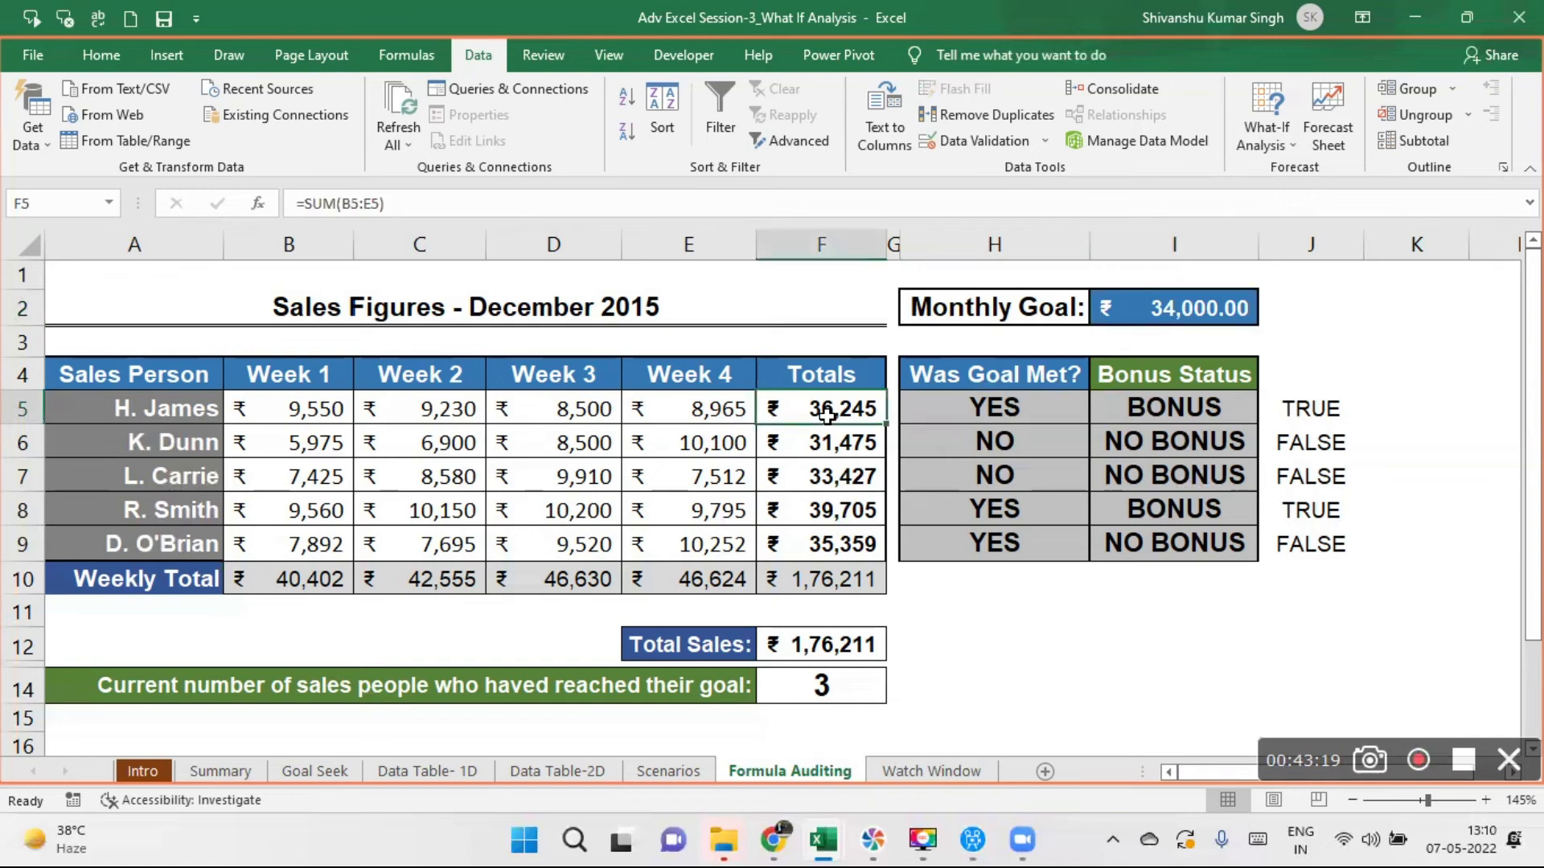
{"action": "left_click", "coordinate": [985, 414]}
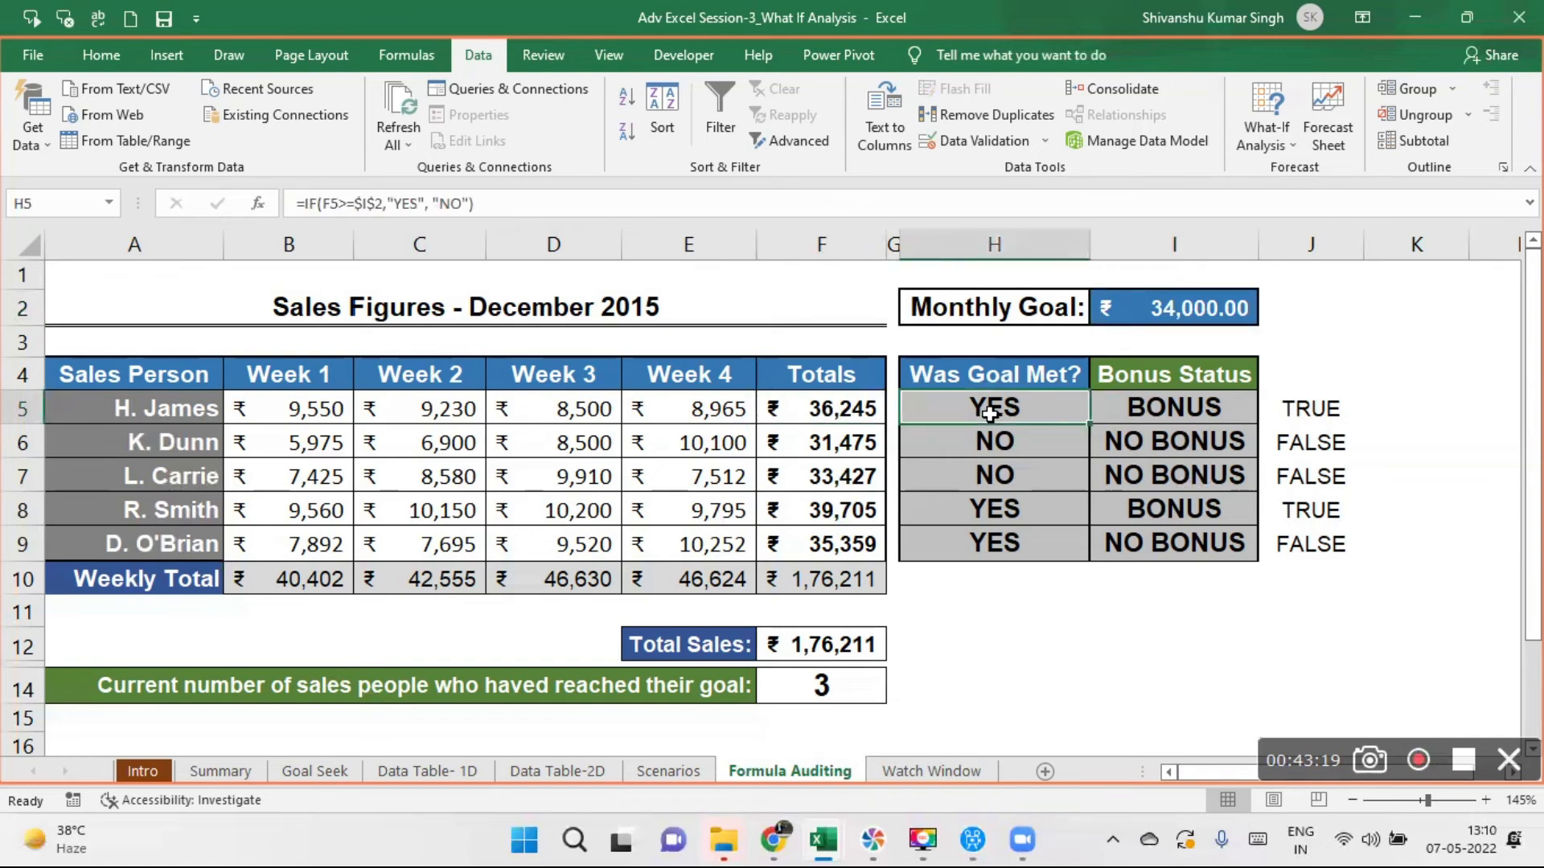
{"action": "left_click", "coordinate": [844, 446]}
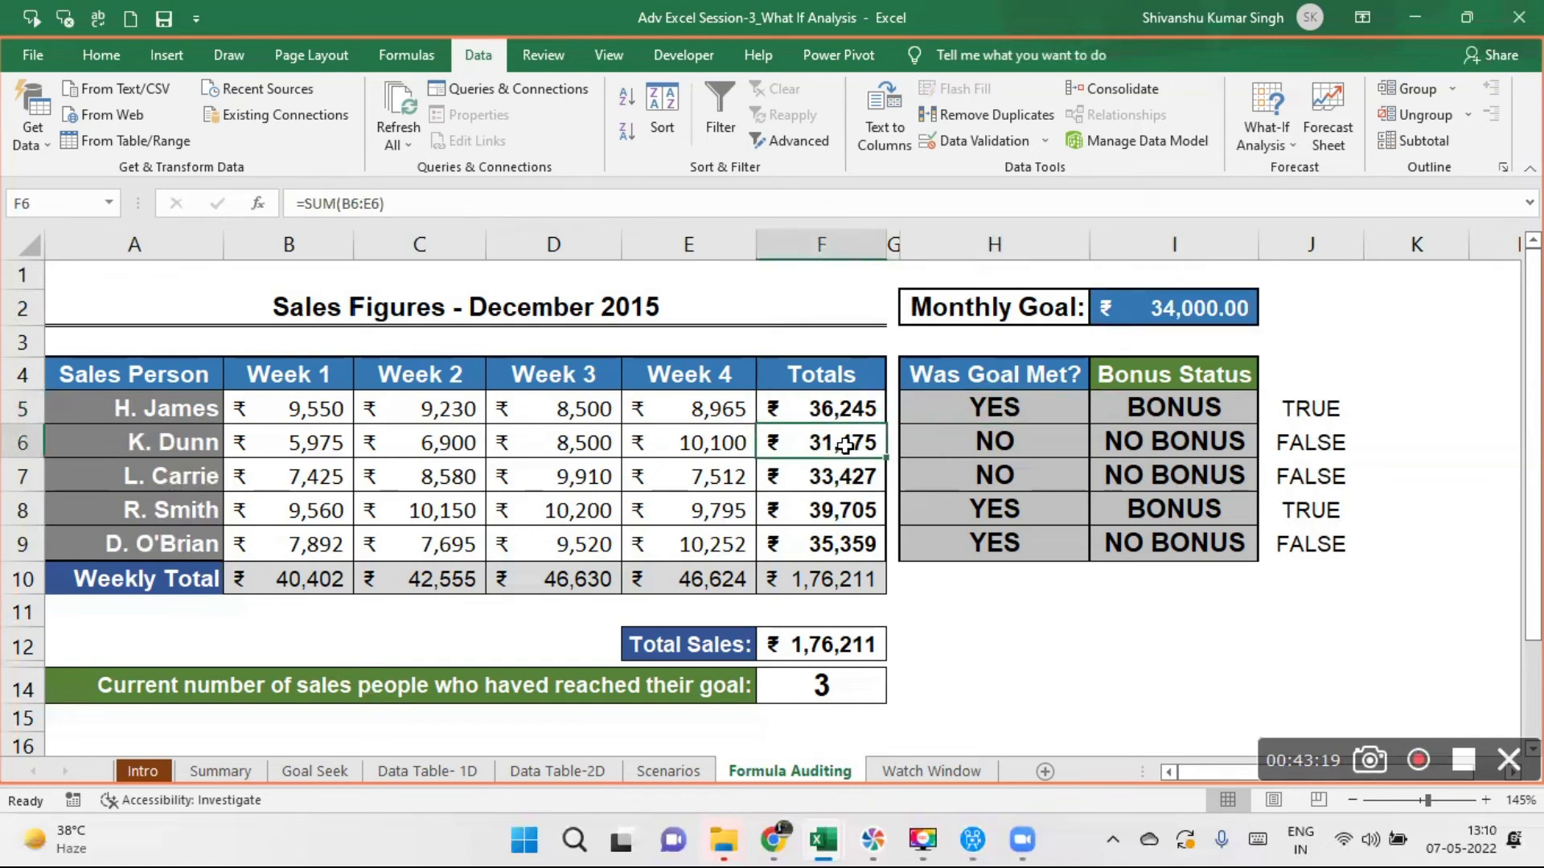
{"action": "left_click", "coordinate": [1005, 430]}
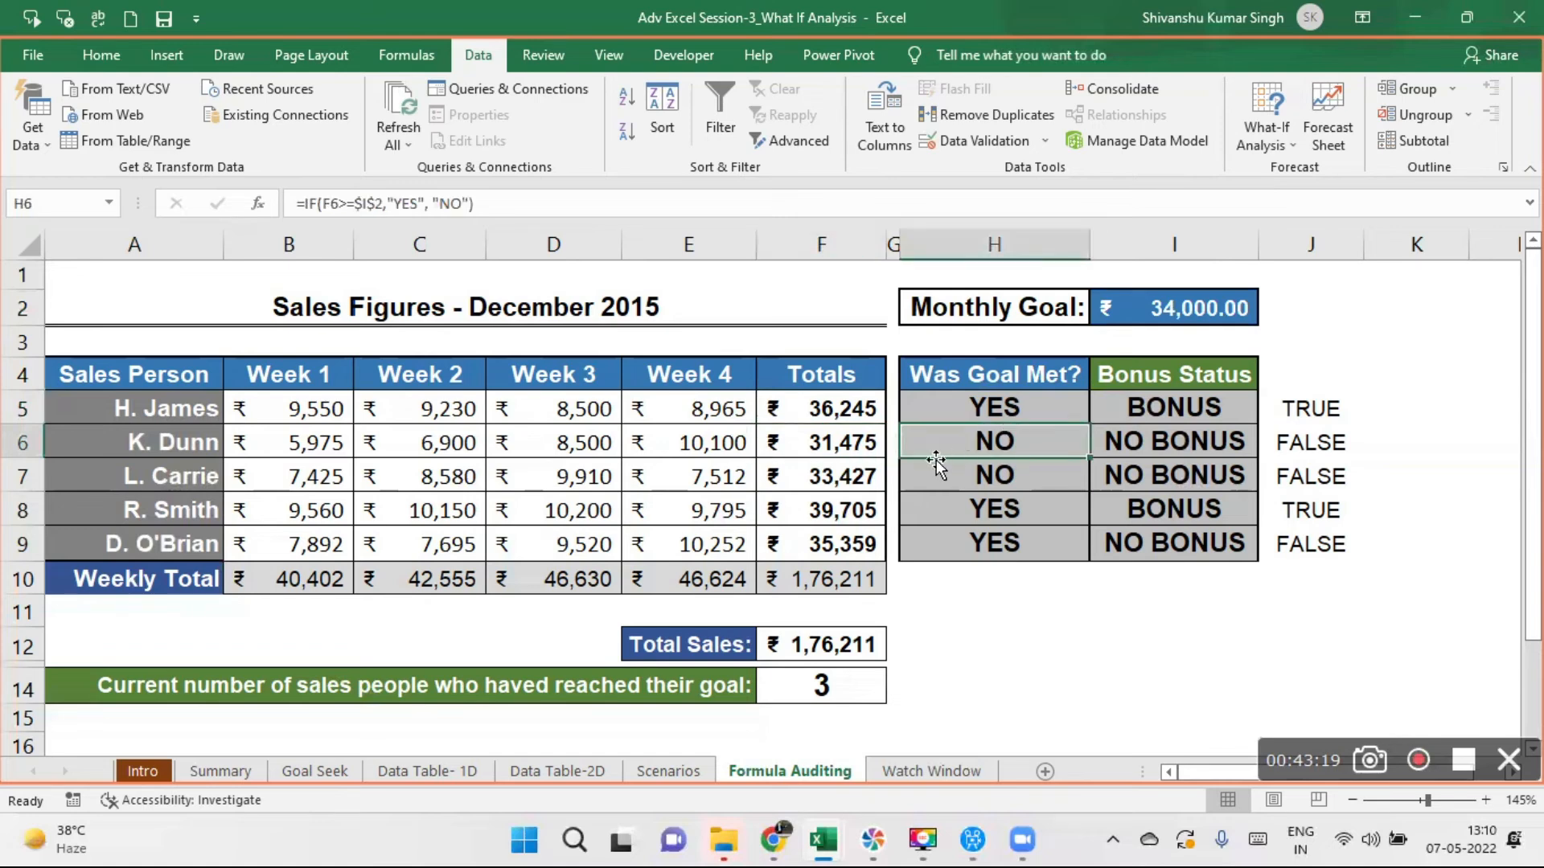
{"action": "left_click", "coordinate": [854, 477]}
{"action": "left_click", "coordinate": [974, 475]}
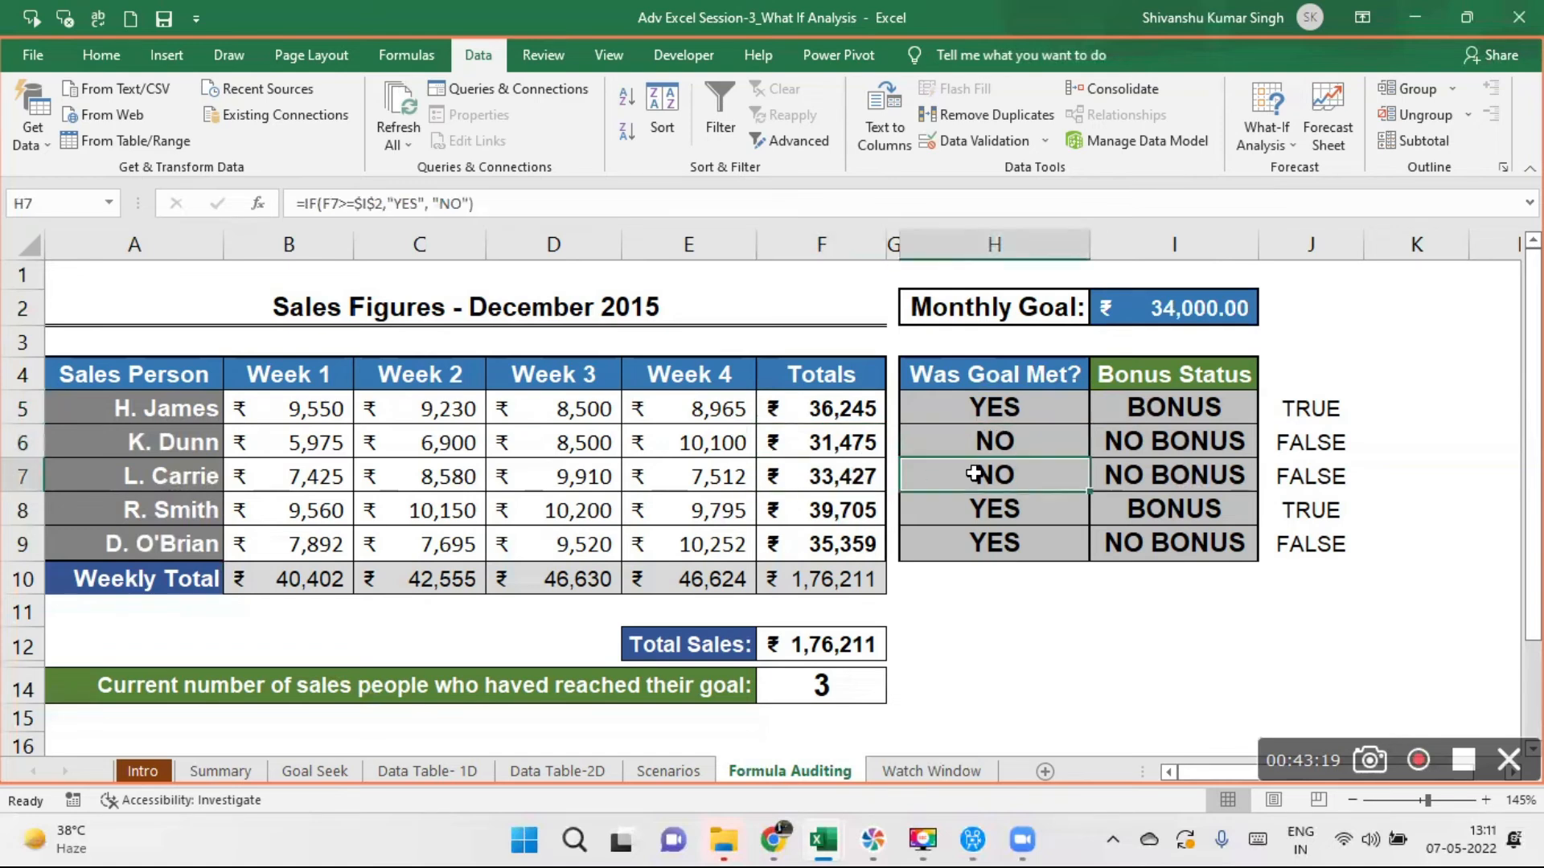
{"action": "left_click", "coordinate": [836, 519]}
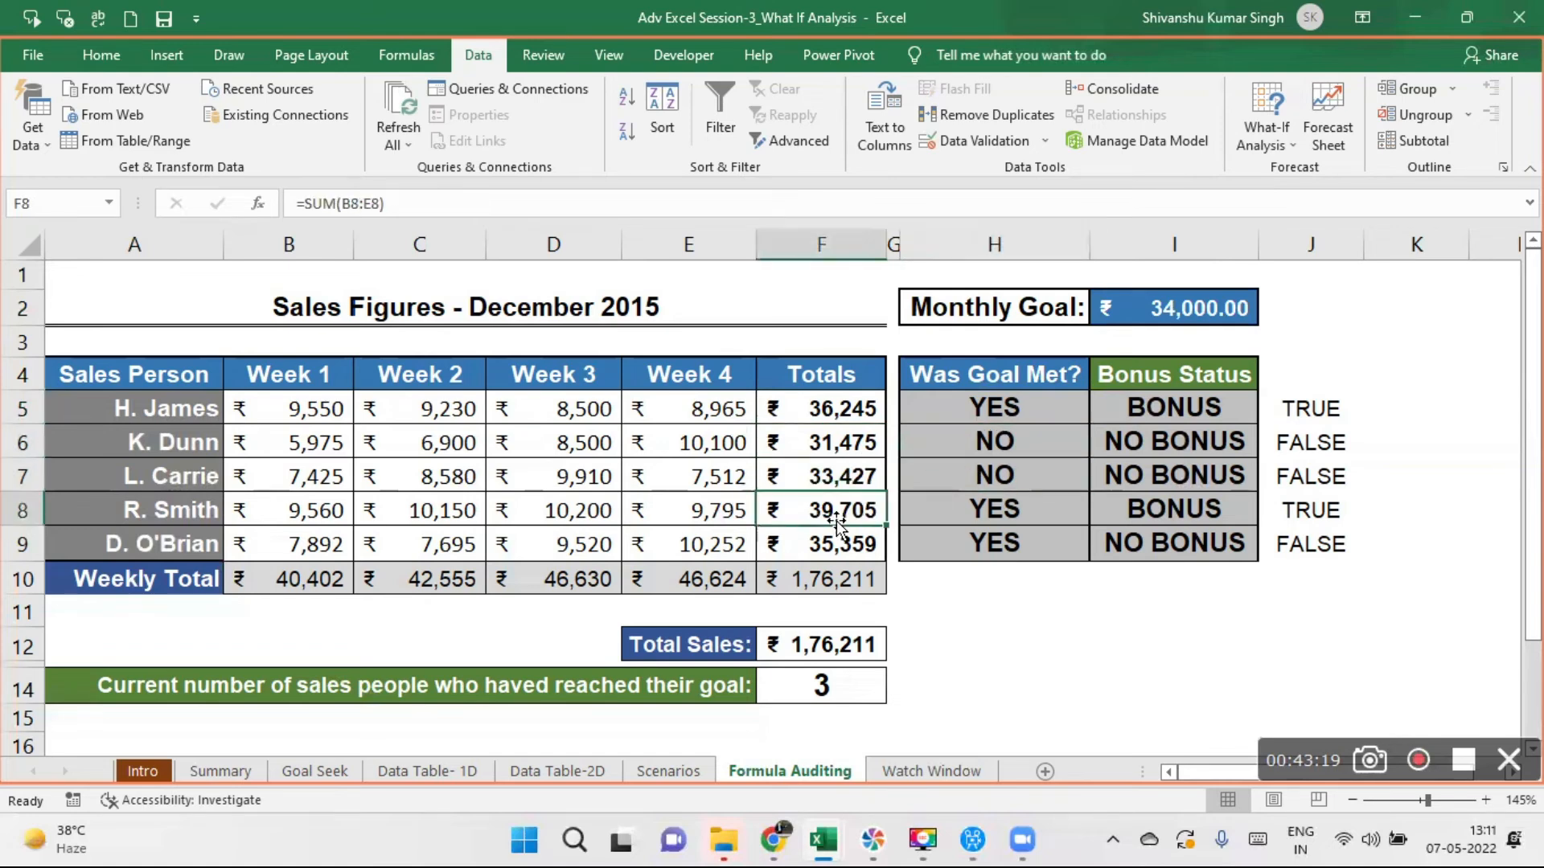
{"action": "left_click", "coordinate": [947, 513]}
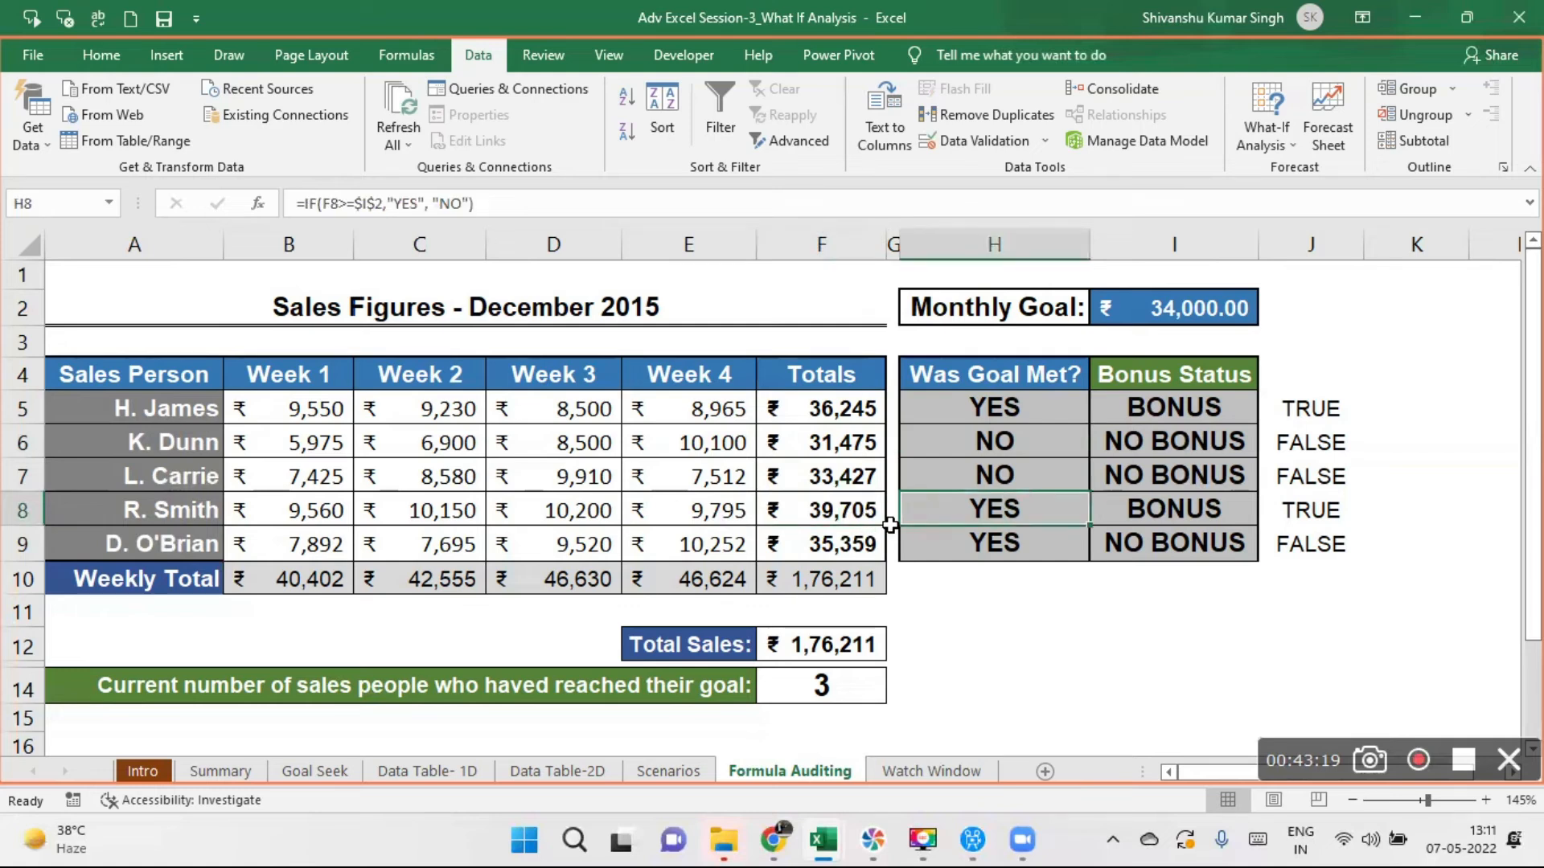
{"action": "left_click", "coordinate": [836, 546]}
{"action": "left_click", "coordinate": [988, 537]}
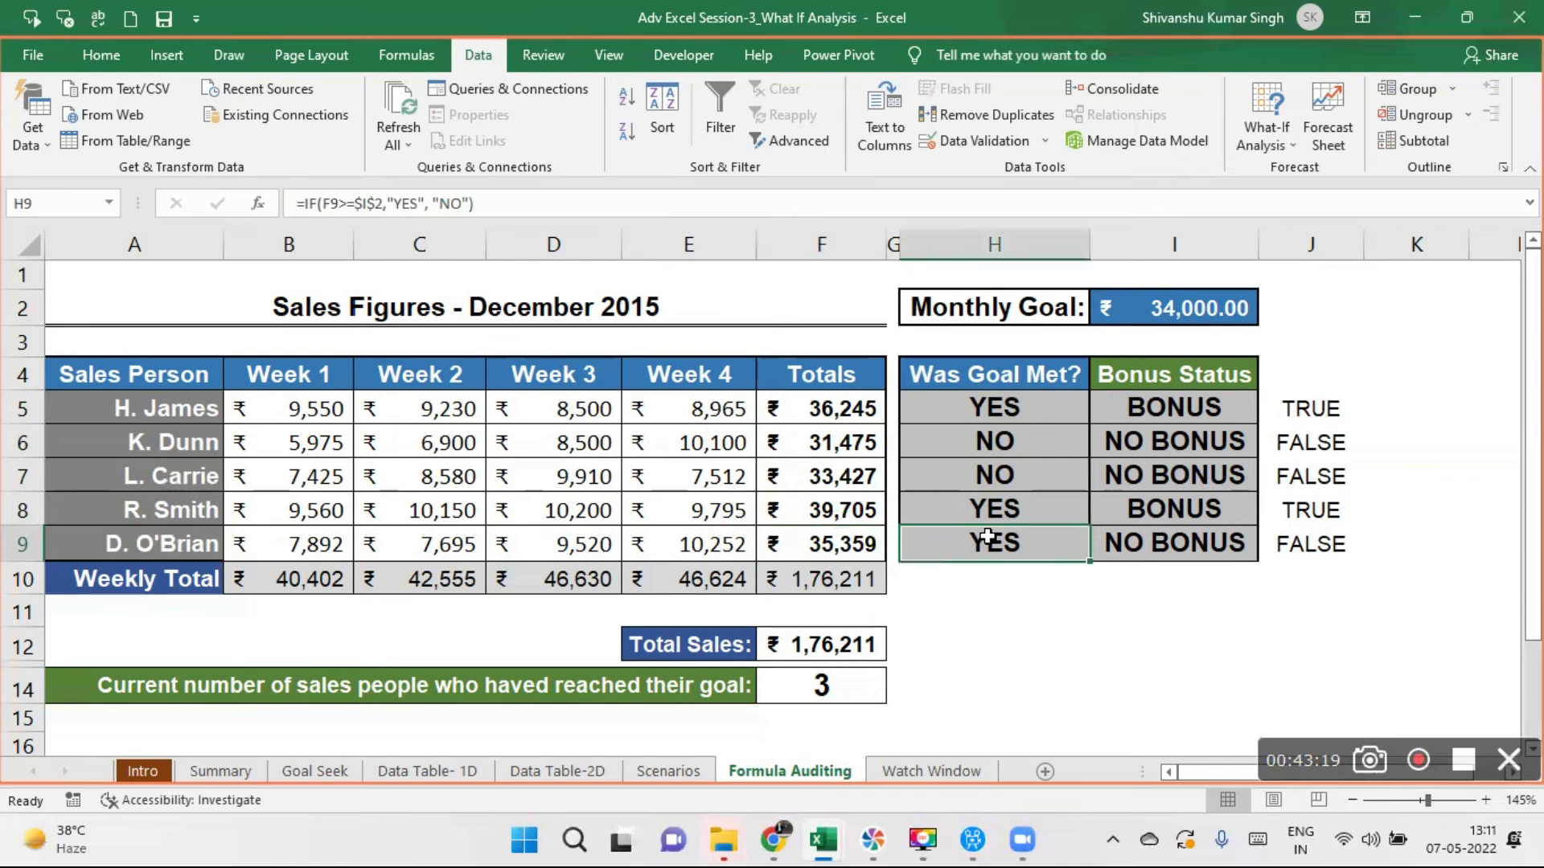
{"action": "left_click", "coordinate": [1012, 402]}
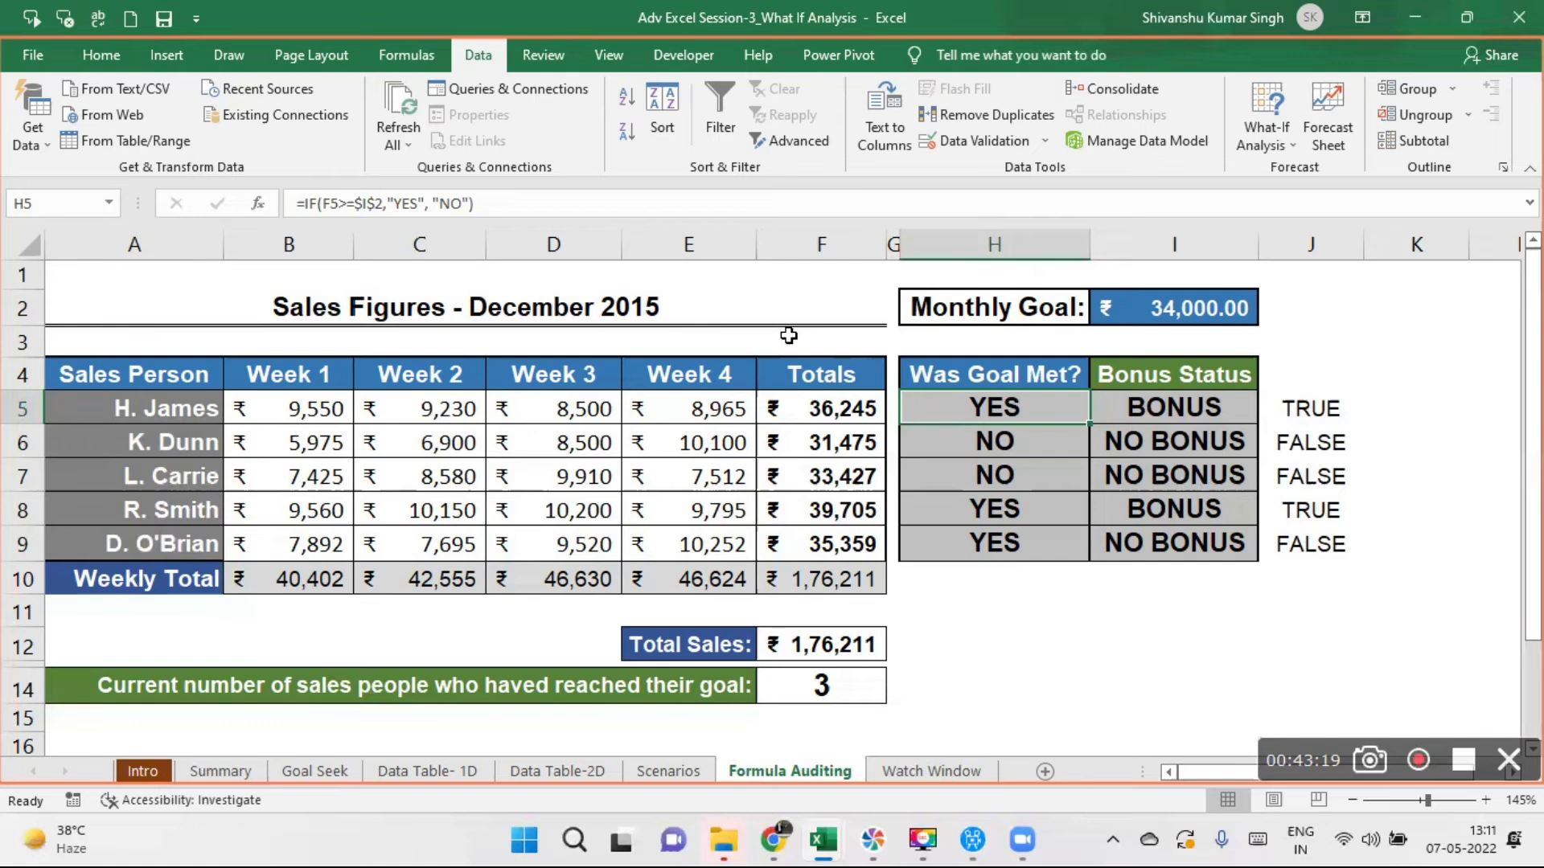
- Trace the precedents of the first sales person's total in F5 and of the Total Sales formula in F12
{"action": "left_click", "coordinate": [844, 412]}
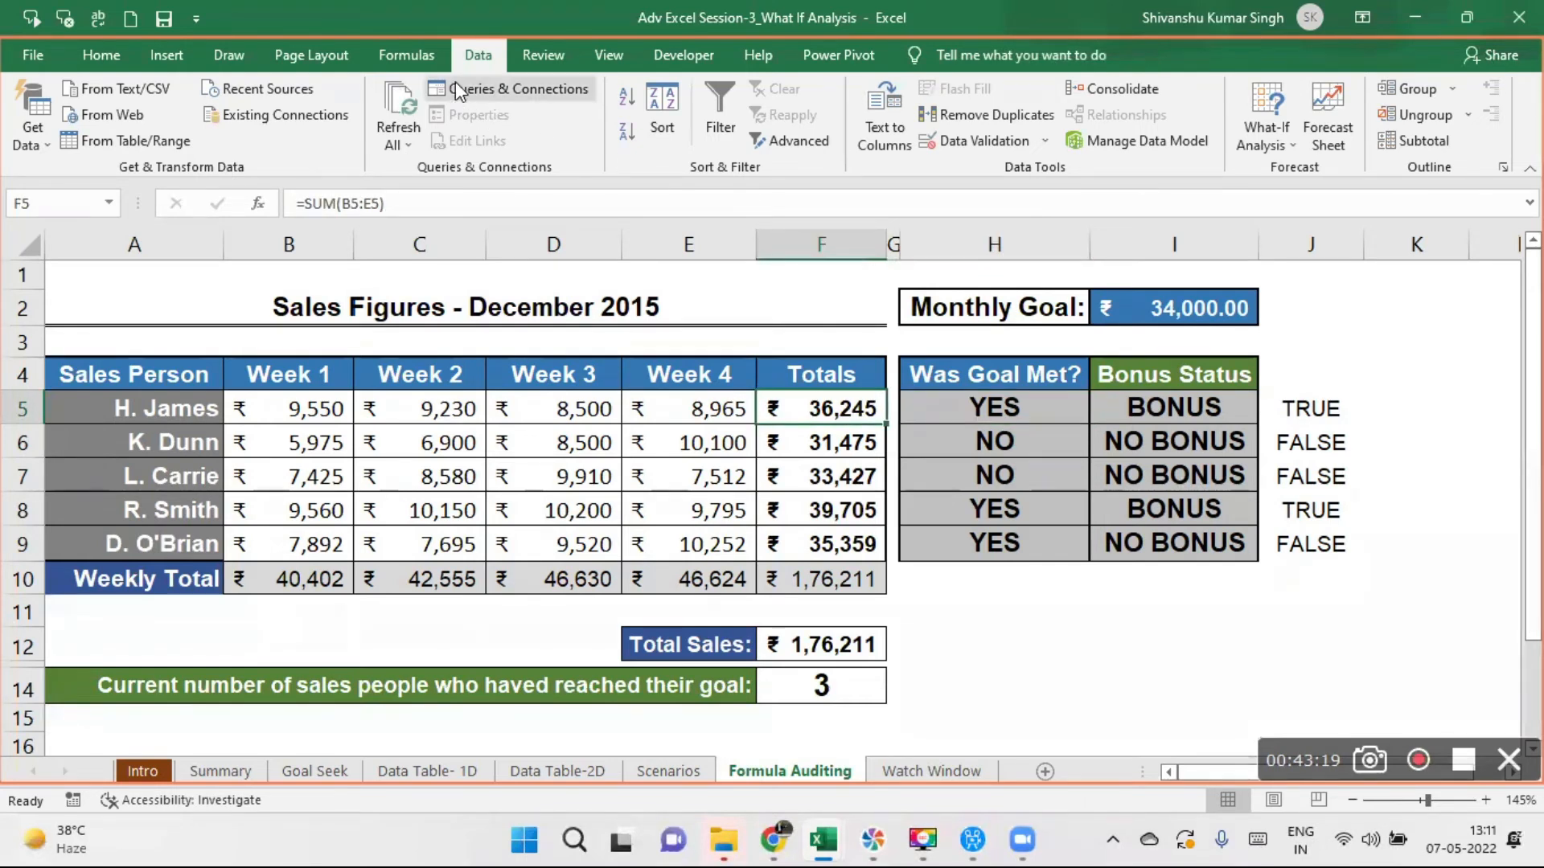
{"action": "left_click", "coordinate": [410, 61]}
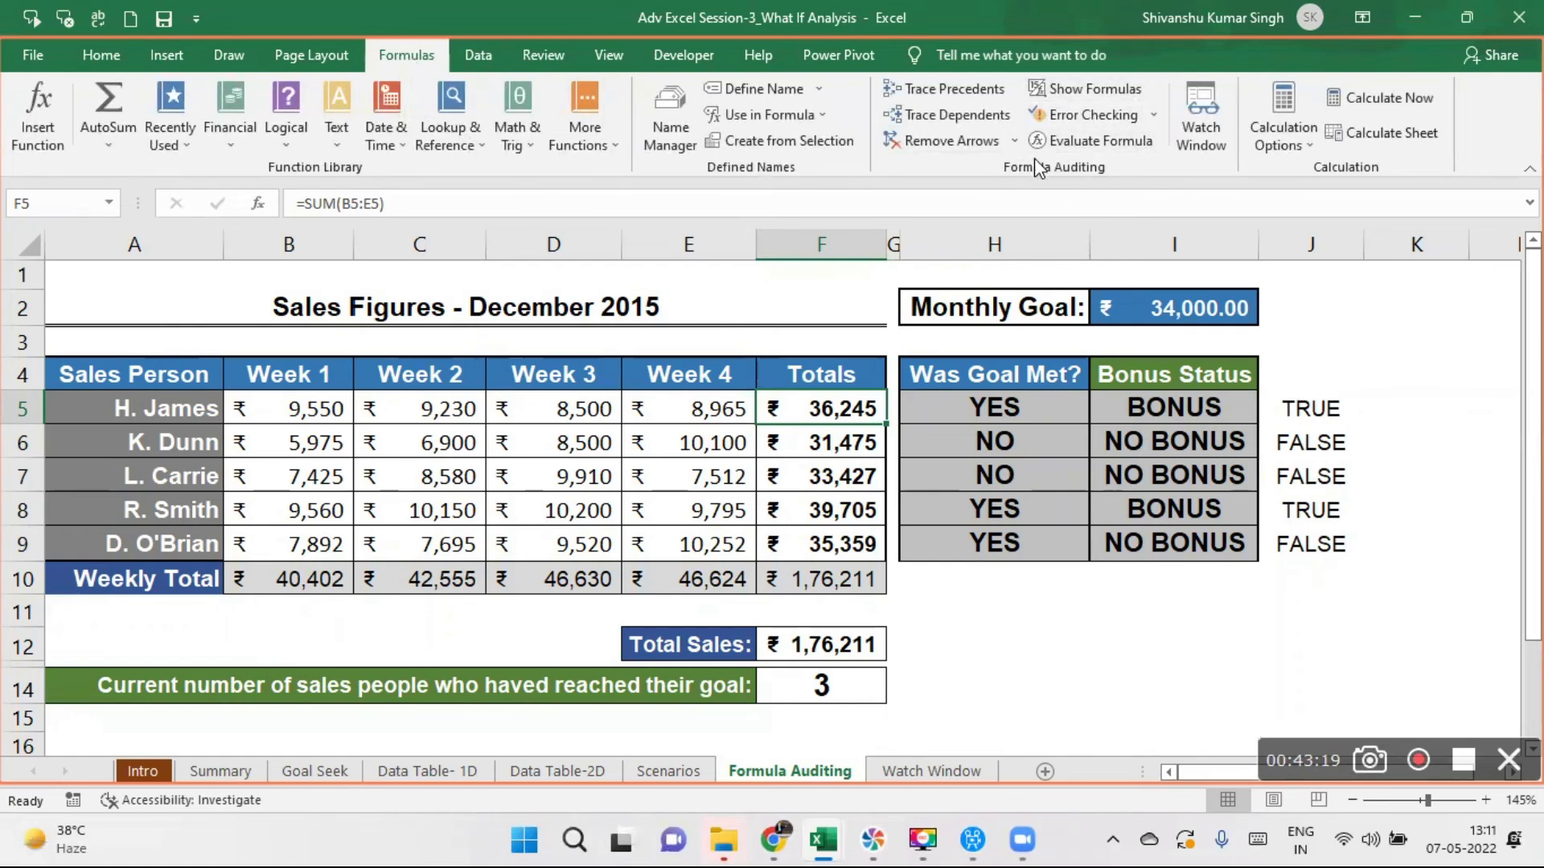
{"action": "left_click", "coordinate": [924, 90]}
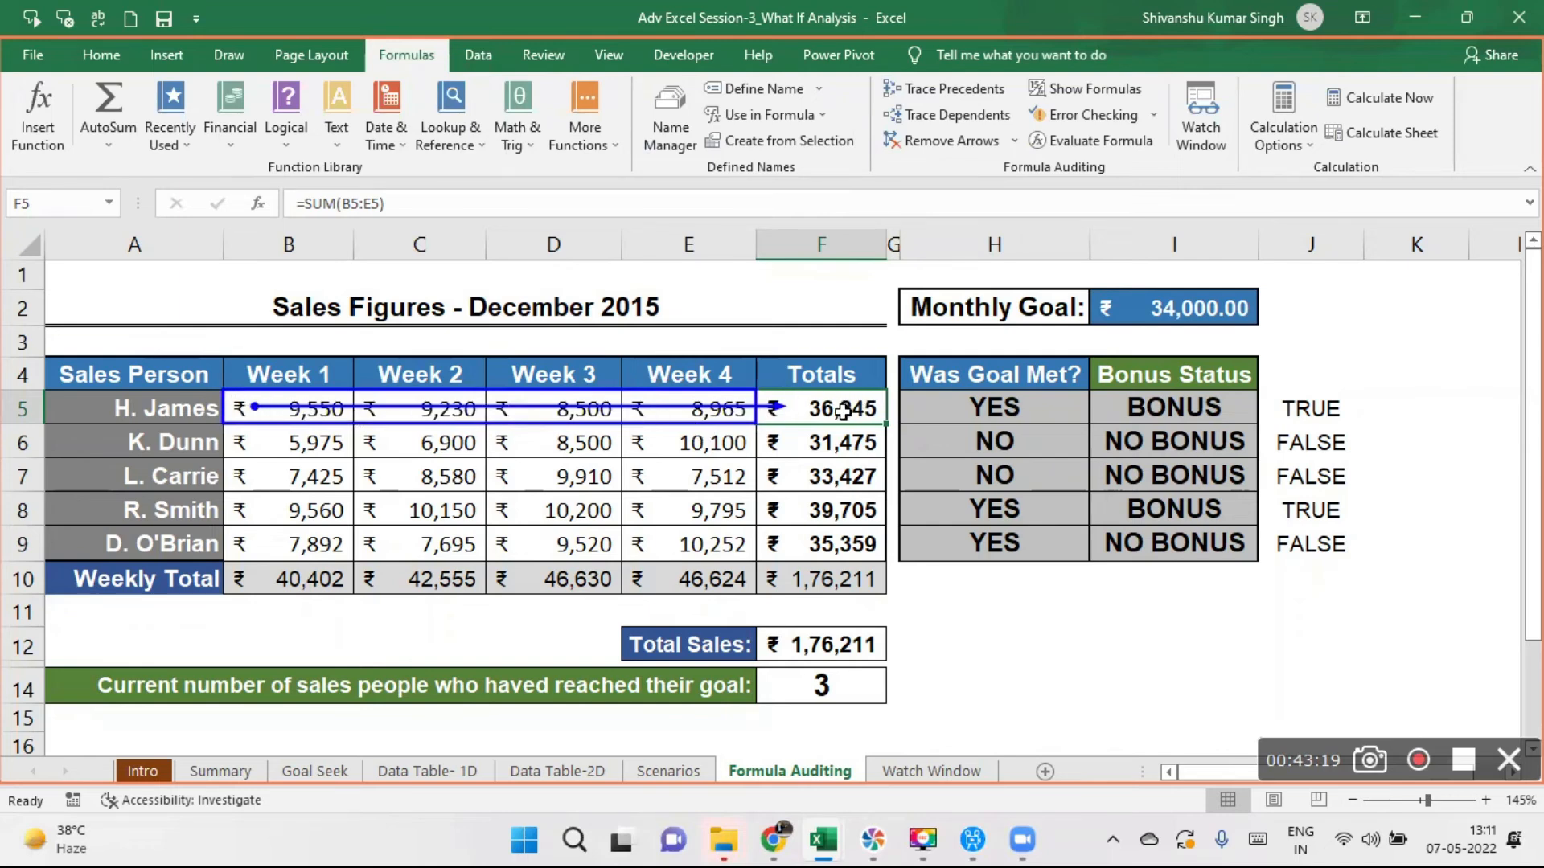
{"action": "left_click", "coordinate": [828, 645]}
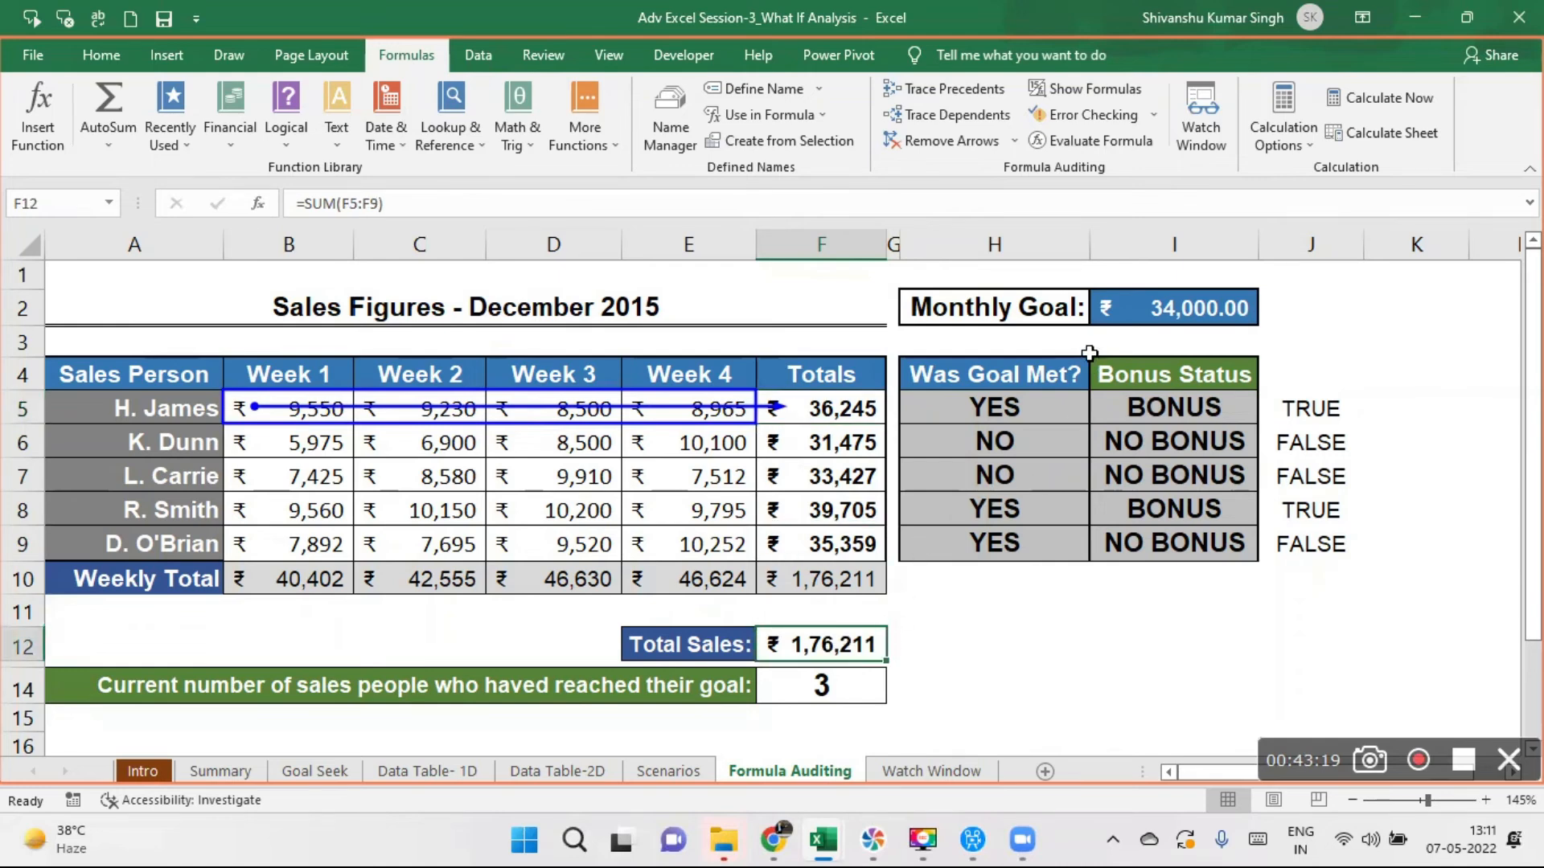
{"action": "left_click", "coordinate": [952, 93]}
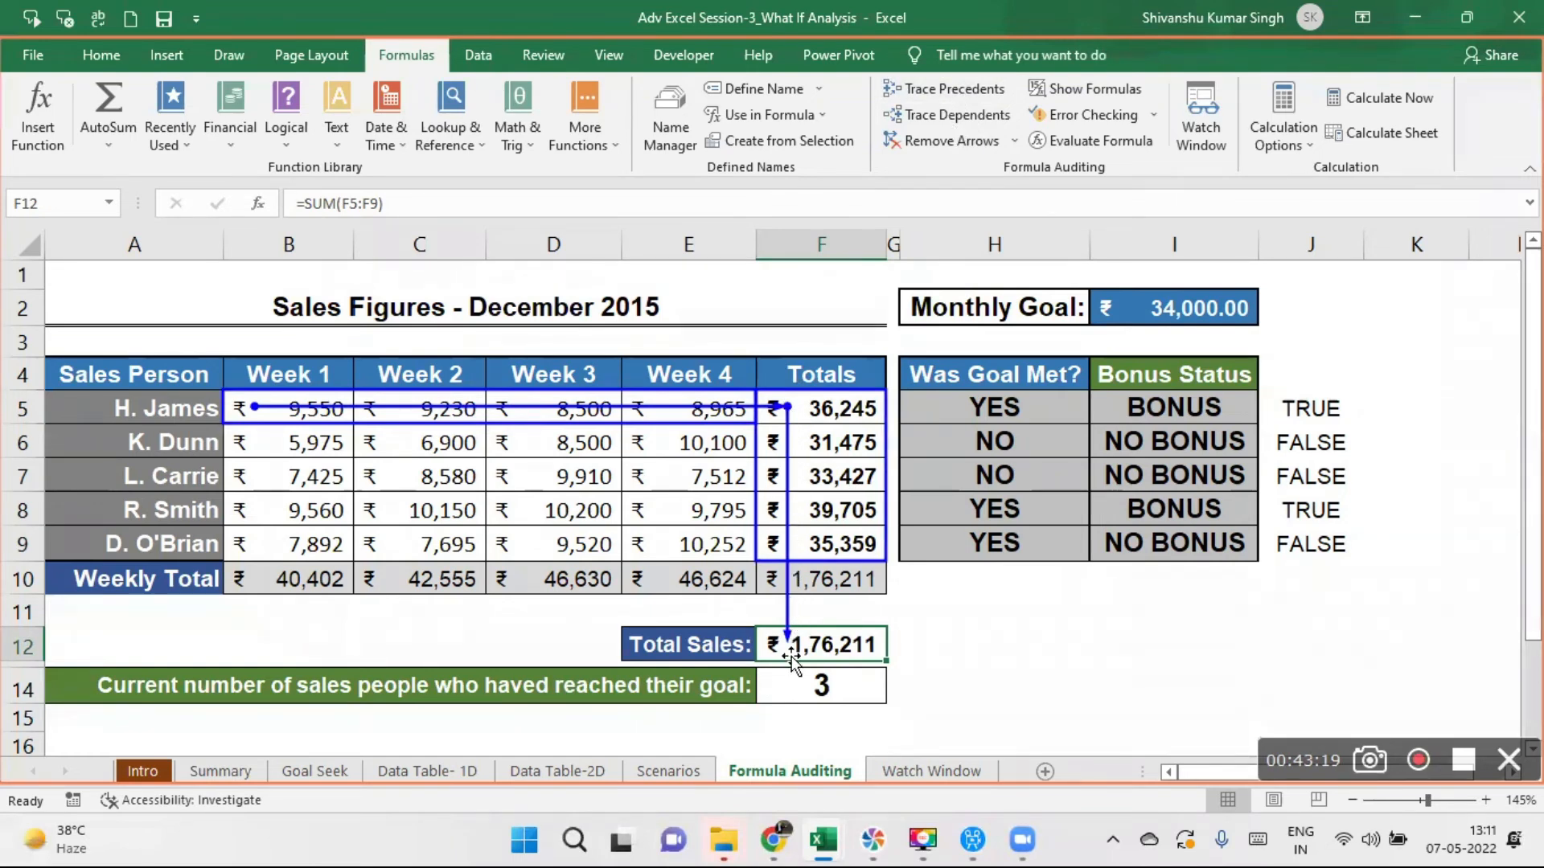
- Trace the dependents of Total Sales in F12 and of the goal check in H5, and remove all tracer arrows
{"action": "left_click", "coordinate": [964, 120]}
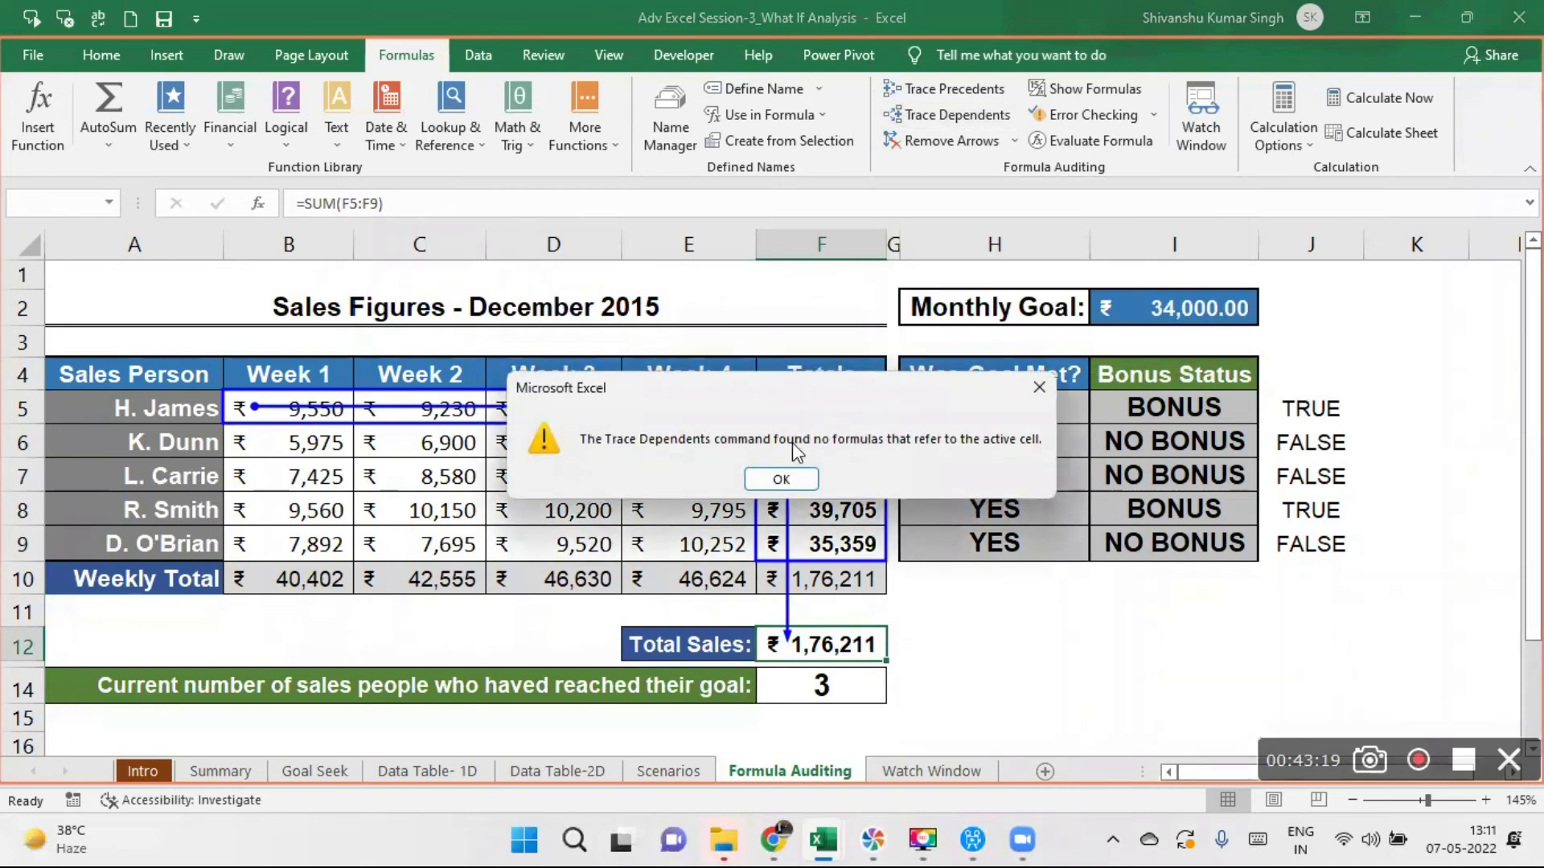
{"action": "left_click", "coordinate": [777, 478]}
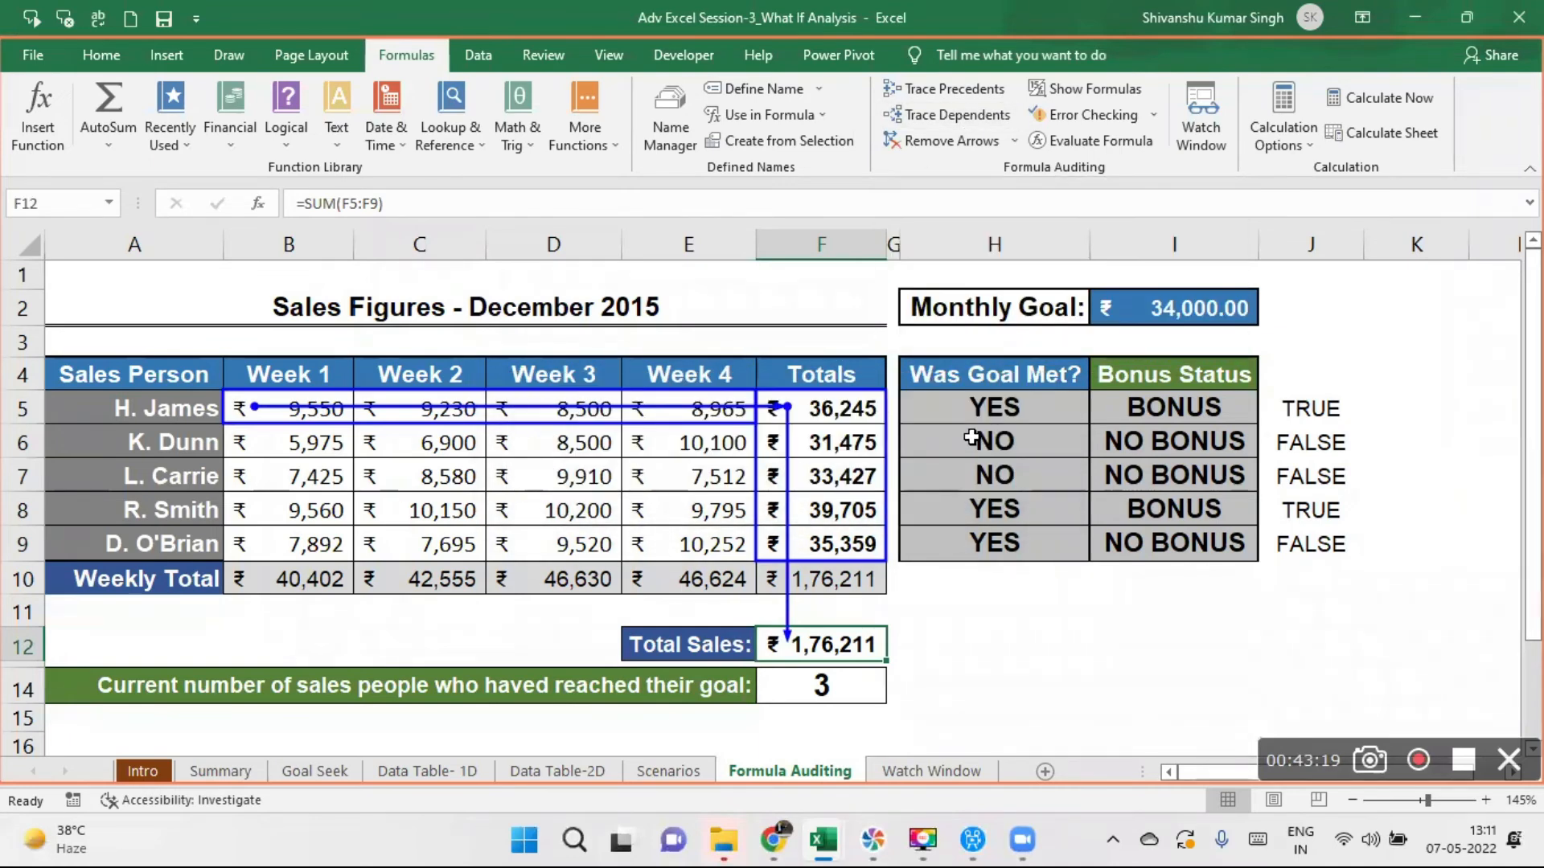
{"action": "left_click", "coordinate": [1028, 407]}
{"action": "left_click", "coordinate": [972, 117]}
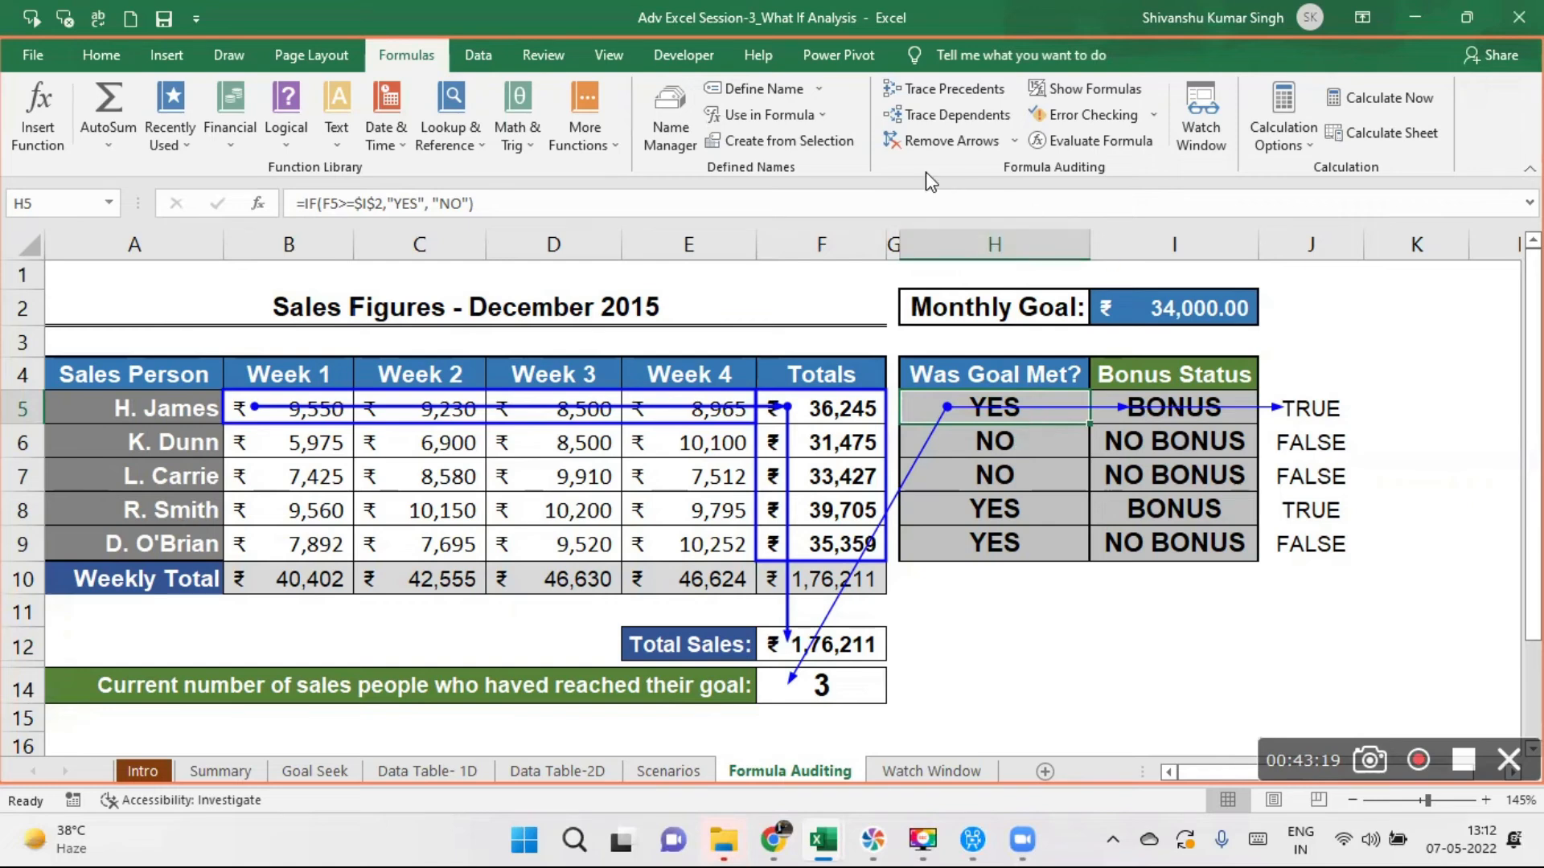
{"action": "left_click", "coordinate": [936, 146]}
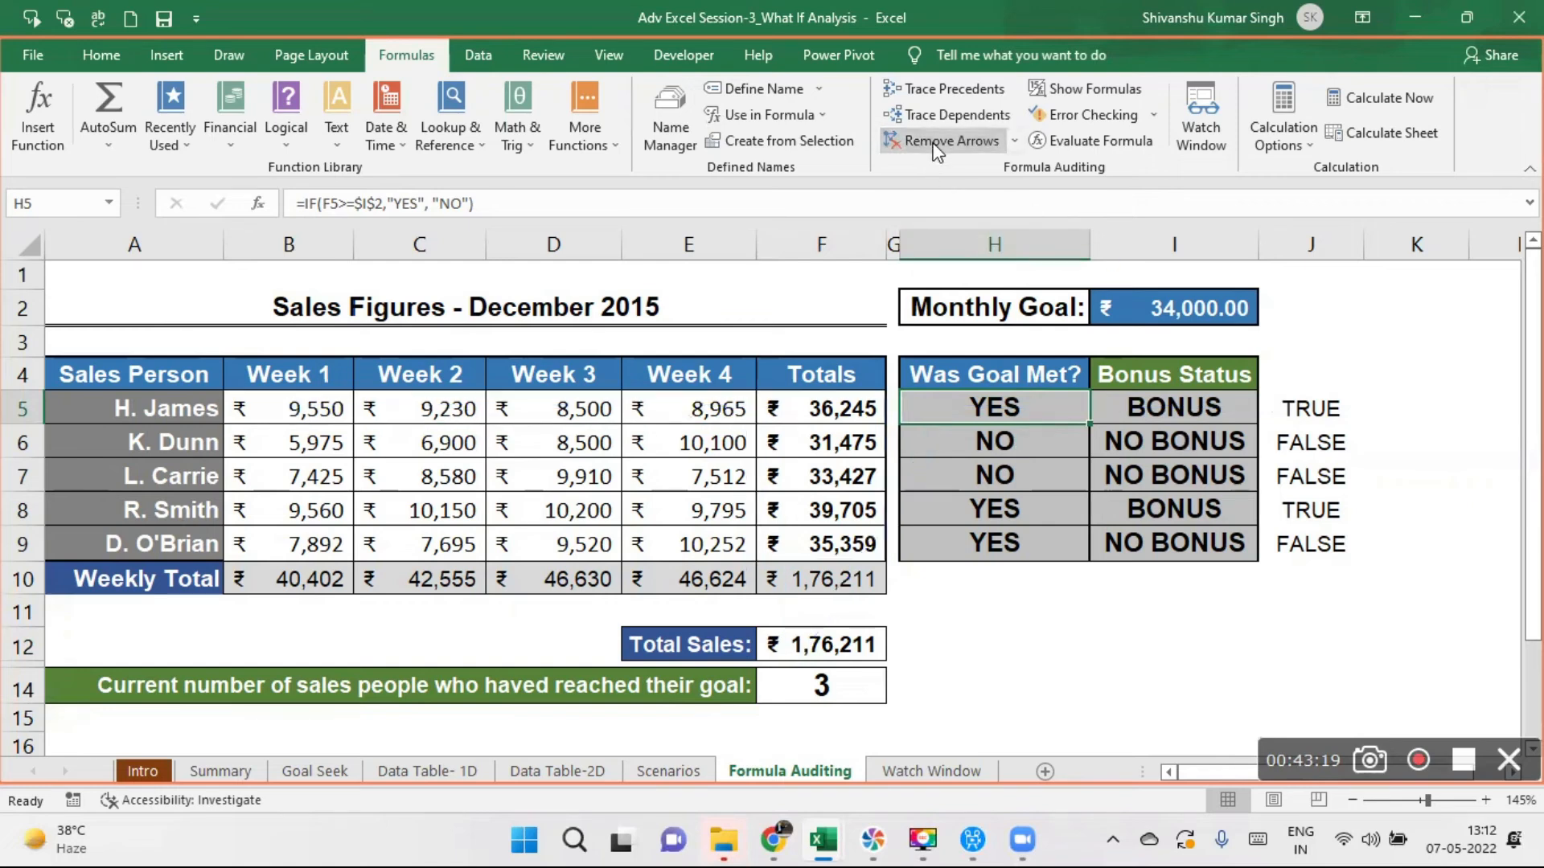
- Trace the precedents of the weekly total formulas in F10 and E10
{"action": "left_click", "coordinate": [817, 583]}
{"action": "left_click", "coordinate": [952, 95]}
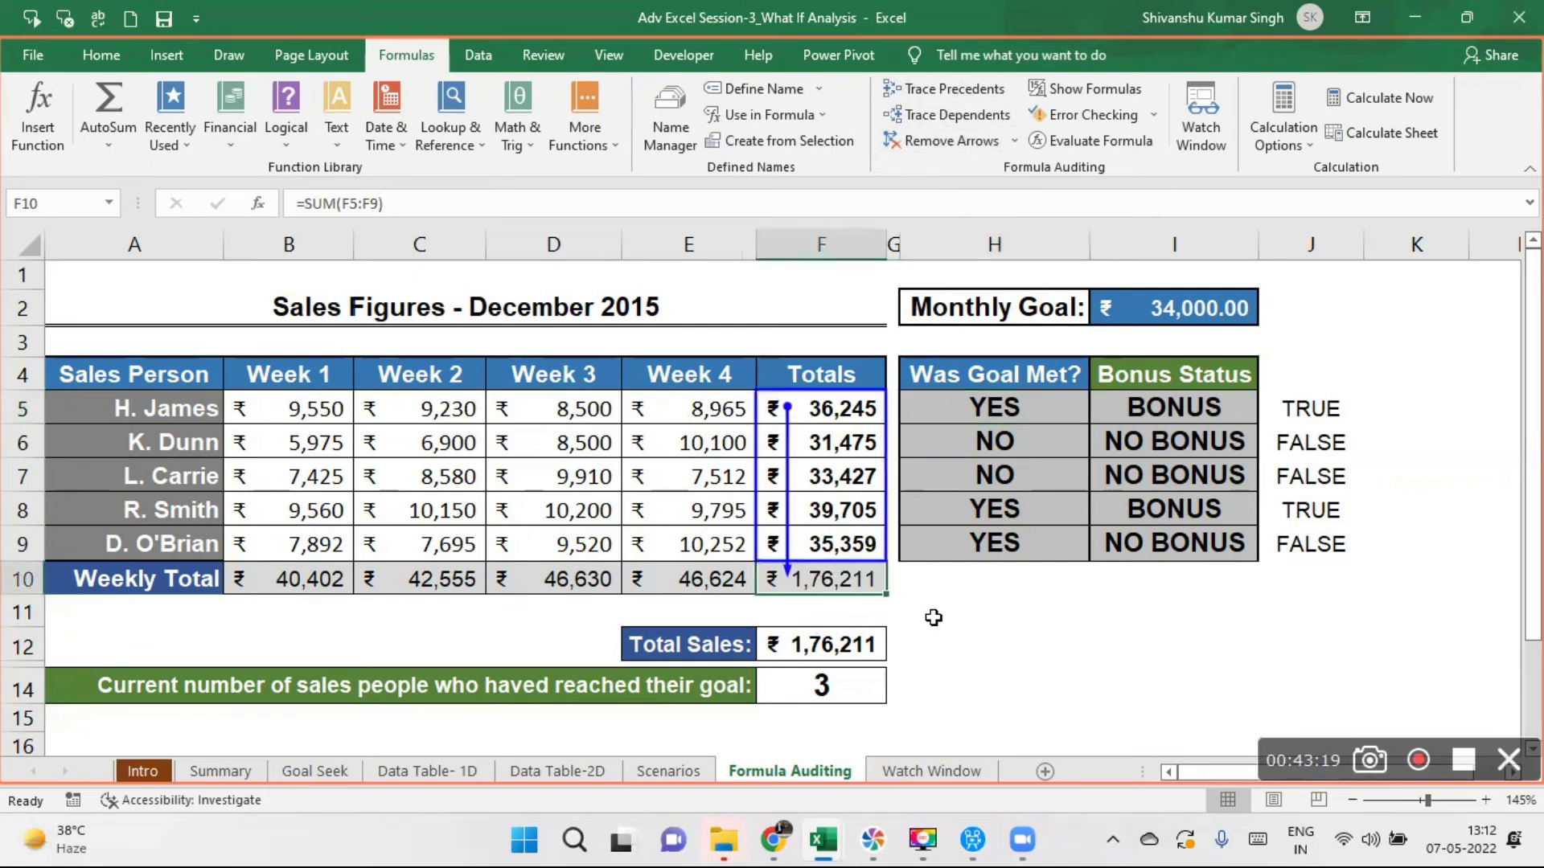
{"action": "left_click", "coordinate": [700, 565]}
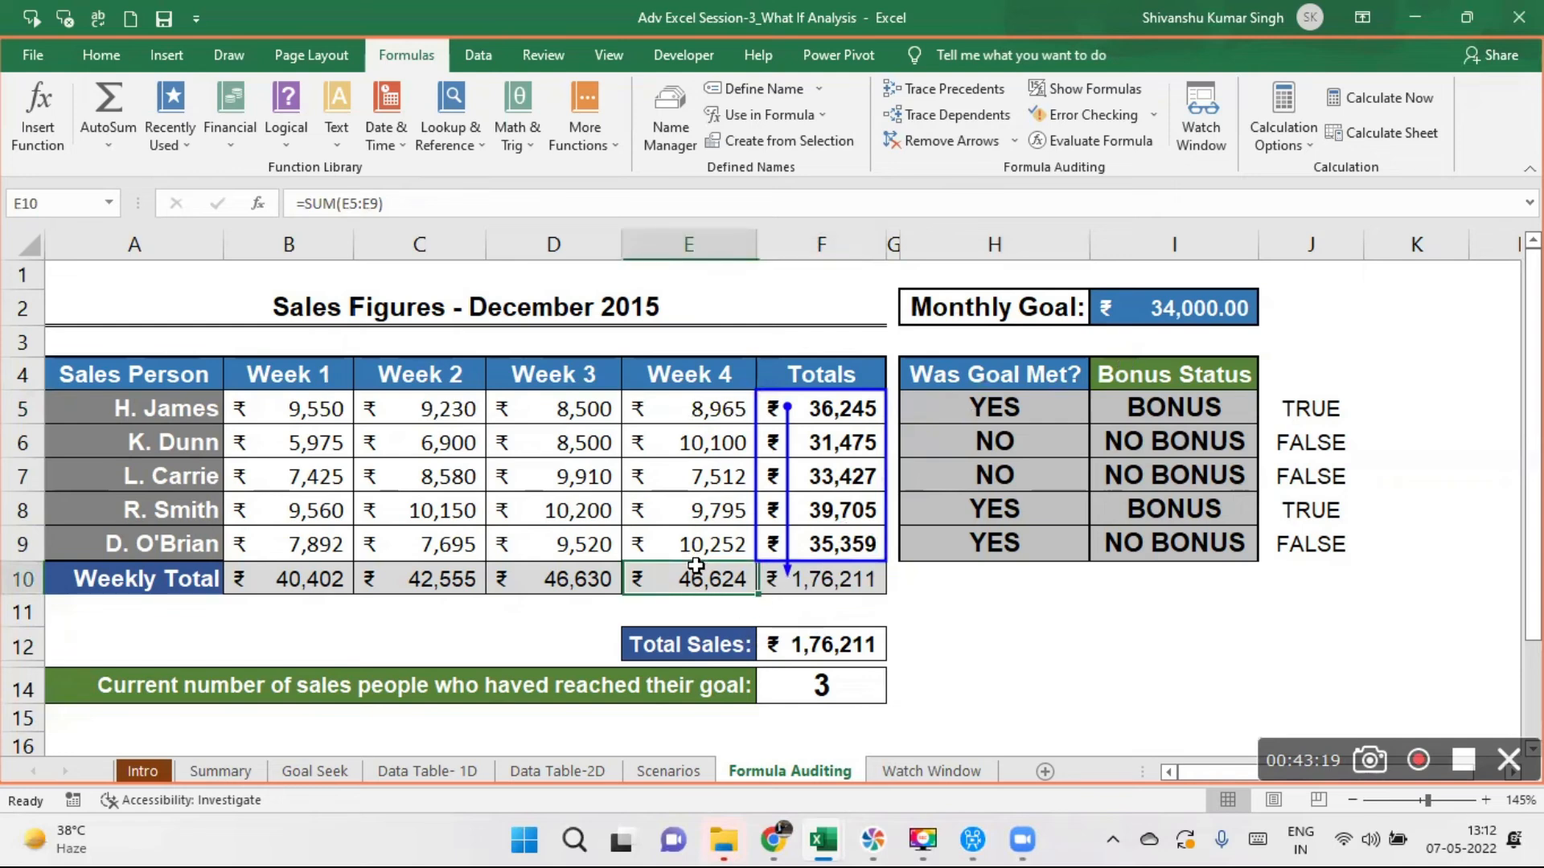
{"action": "left_click", "coordinate": [963, 95]}
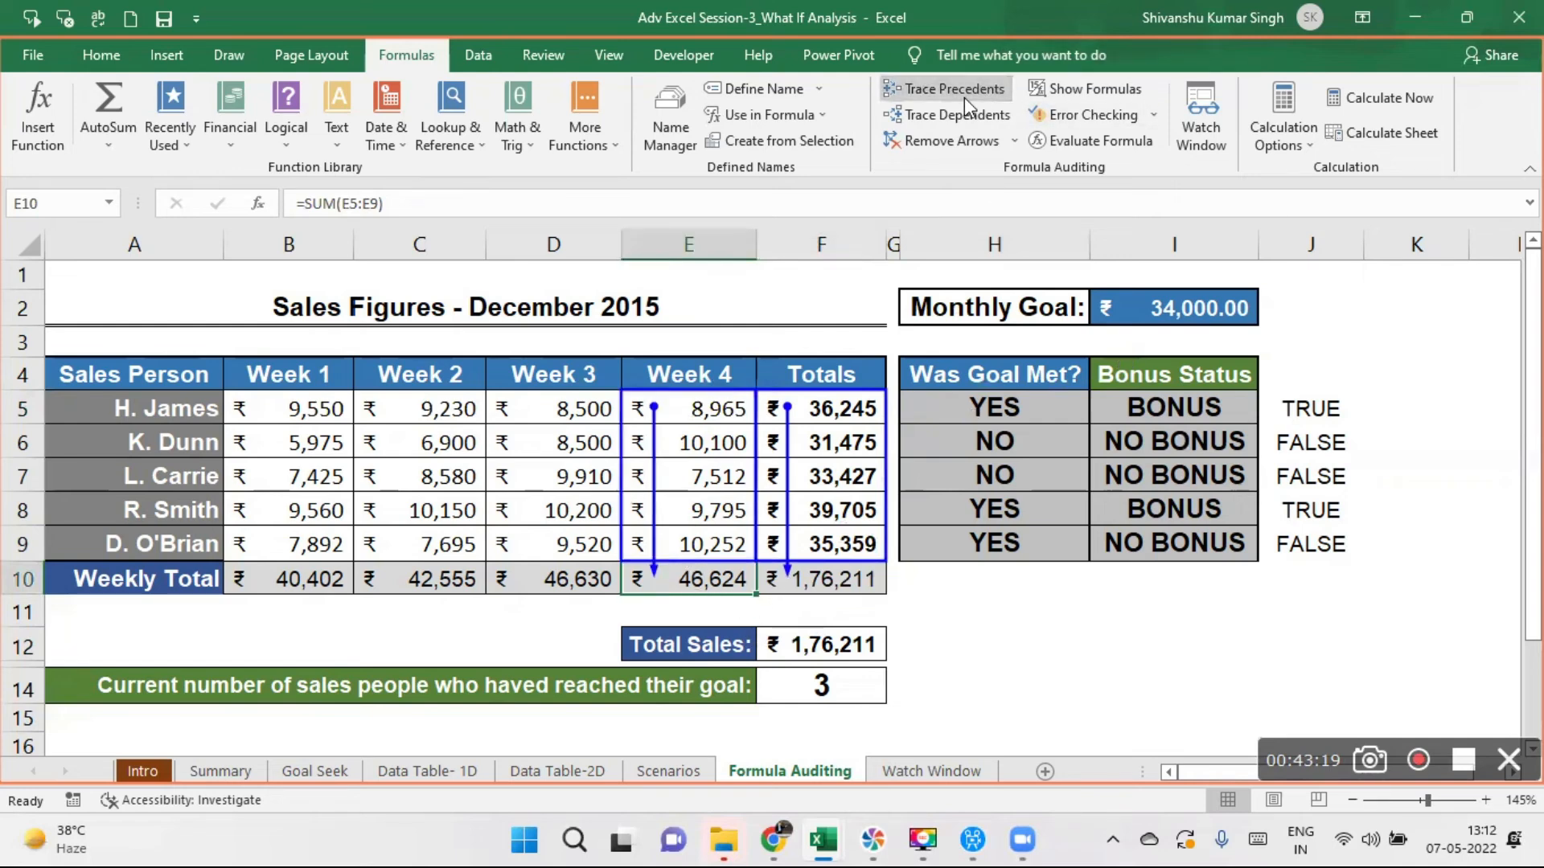
- Trace the dependents of the goal check in H8, select bonus status cell I9 and remove all tracer arrows
{"action": "left_click", "coordinate": [1046, 517]}
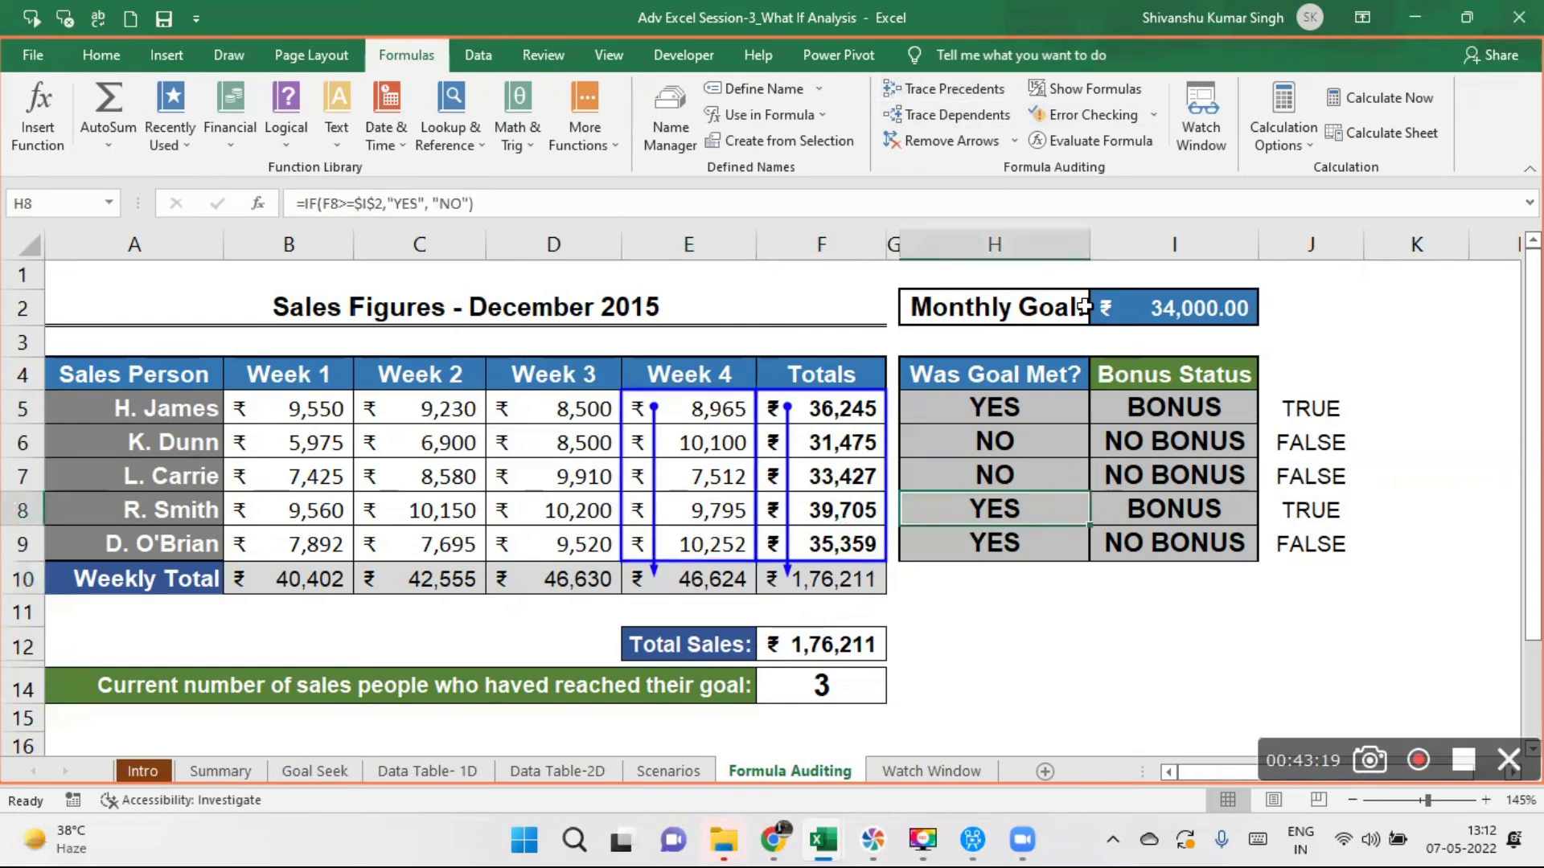
{"action": "left_click", "coordinate": [981, 119]}
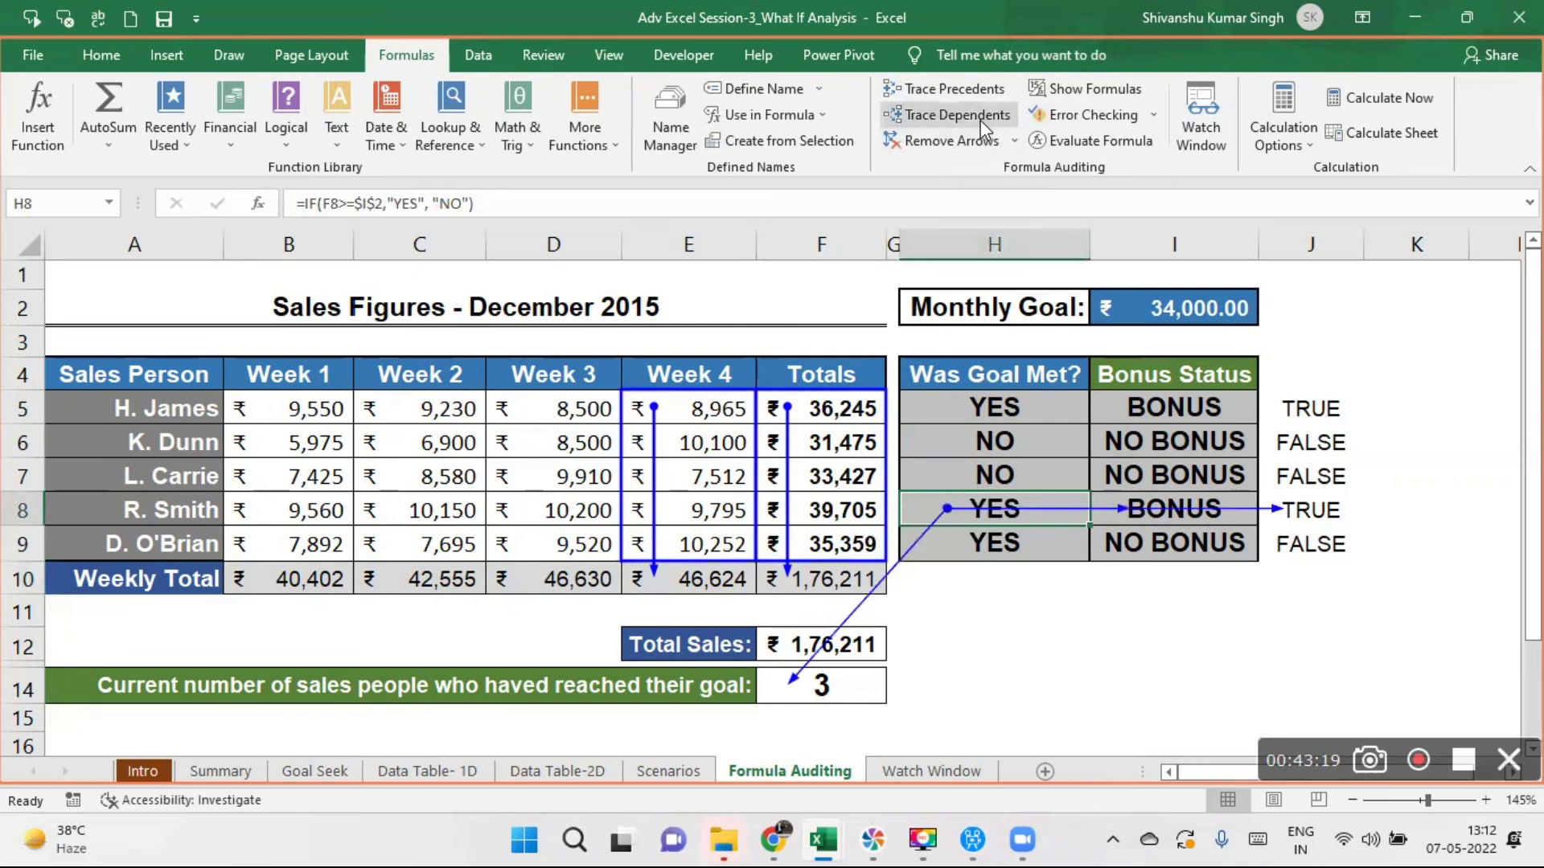
{"action": "left_click", "coordinate": [1182, 547]}
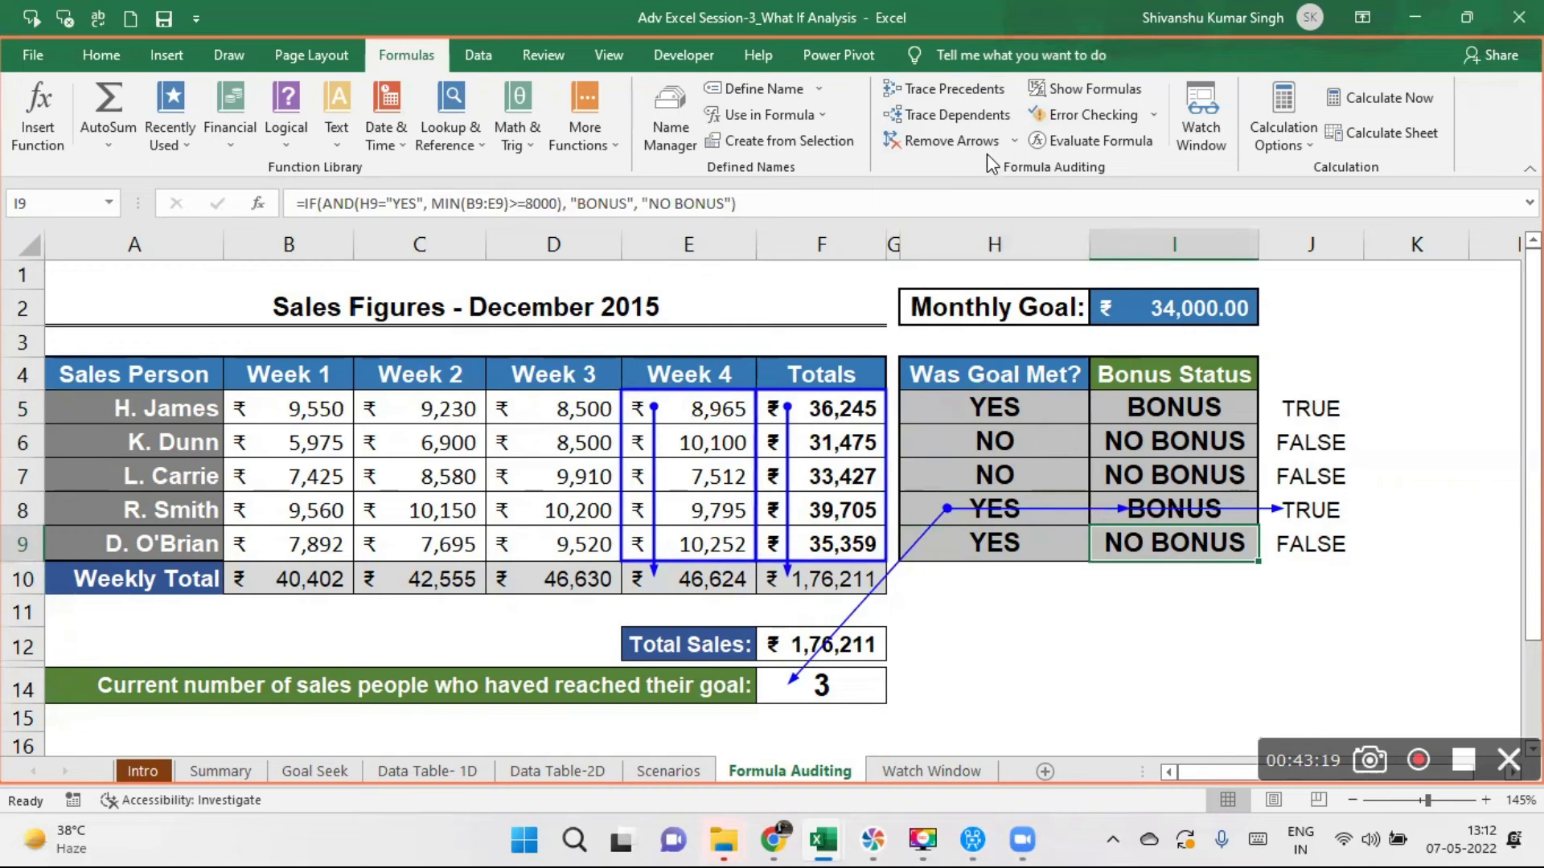
{"action": "left_click", "coordinate": [937, 142]}
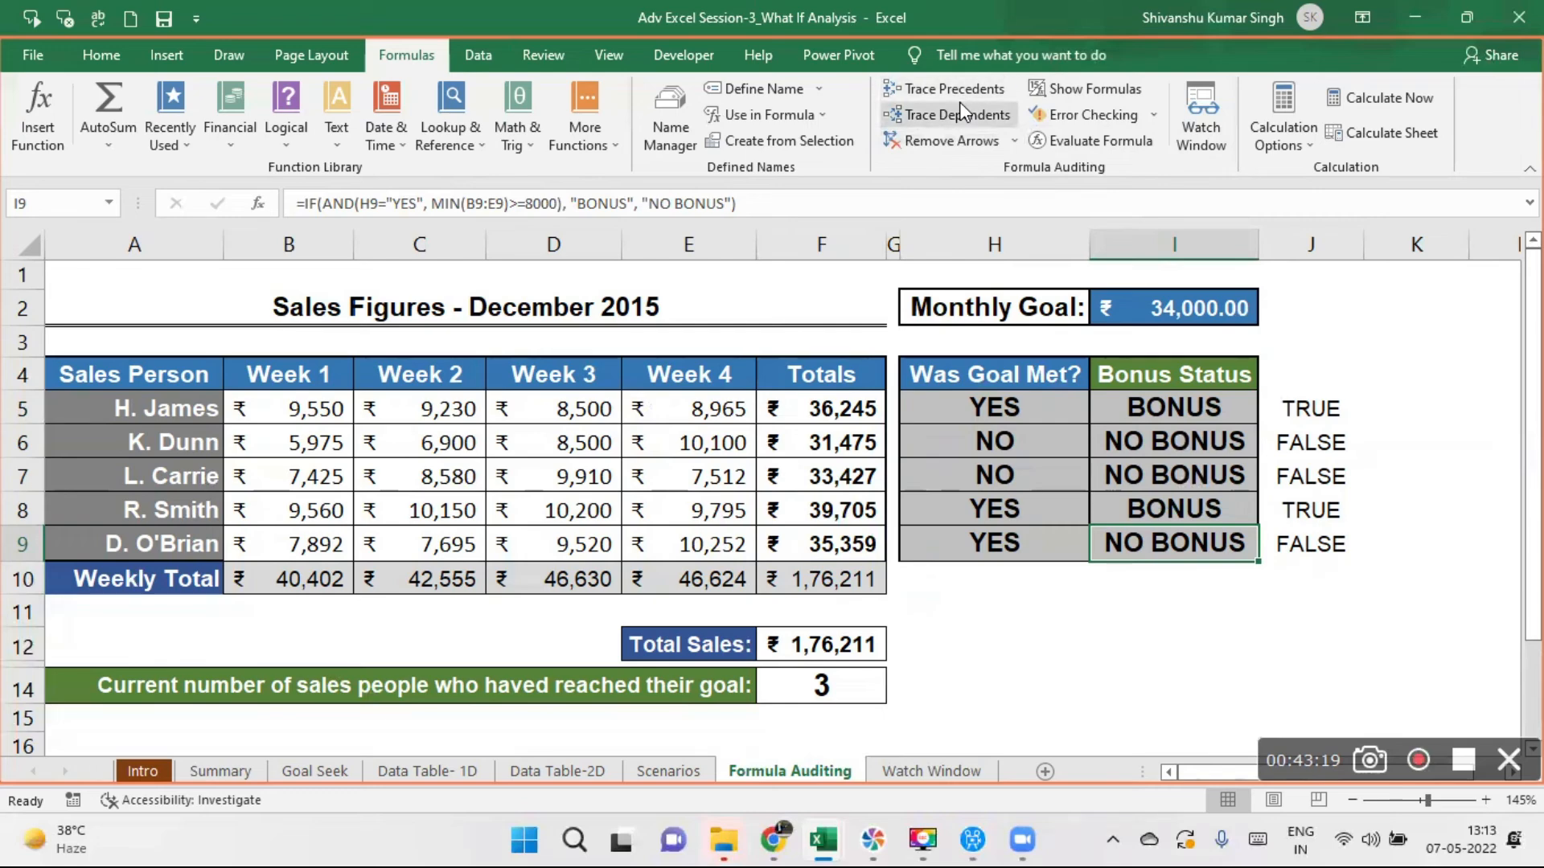
- View the December 2015 Total on the Watch Window sheet, and return to Formula Auditing to select the sales figures in A4:F8
{"action": "left_click", "coordinate": [932, 772]}
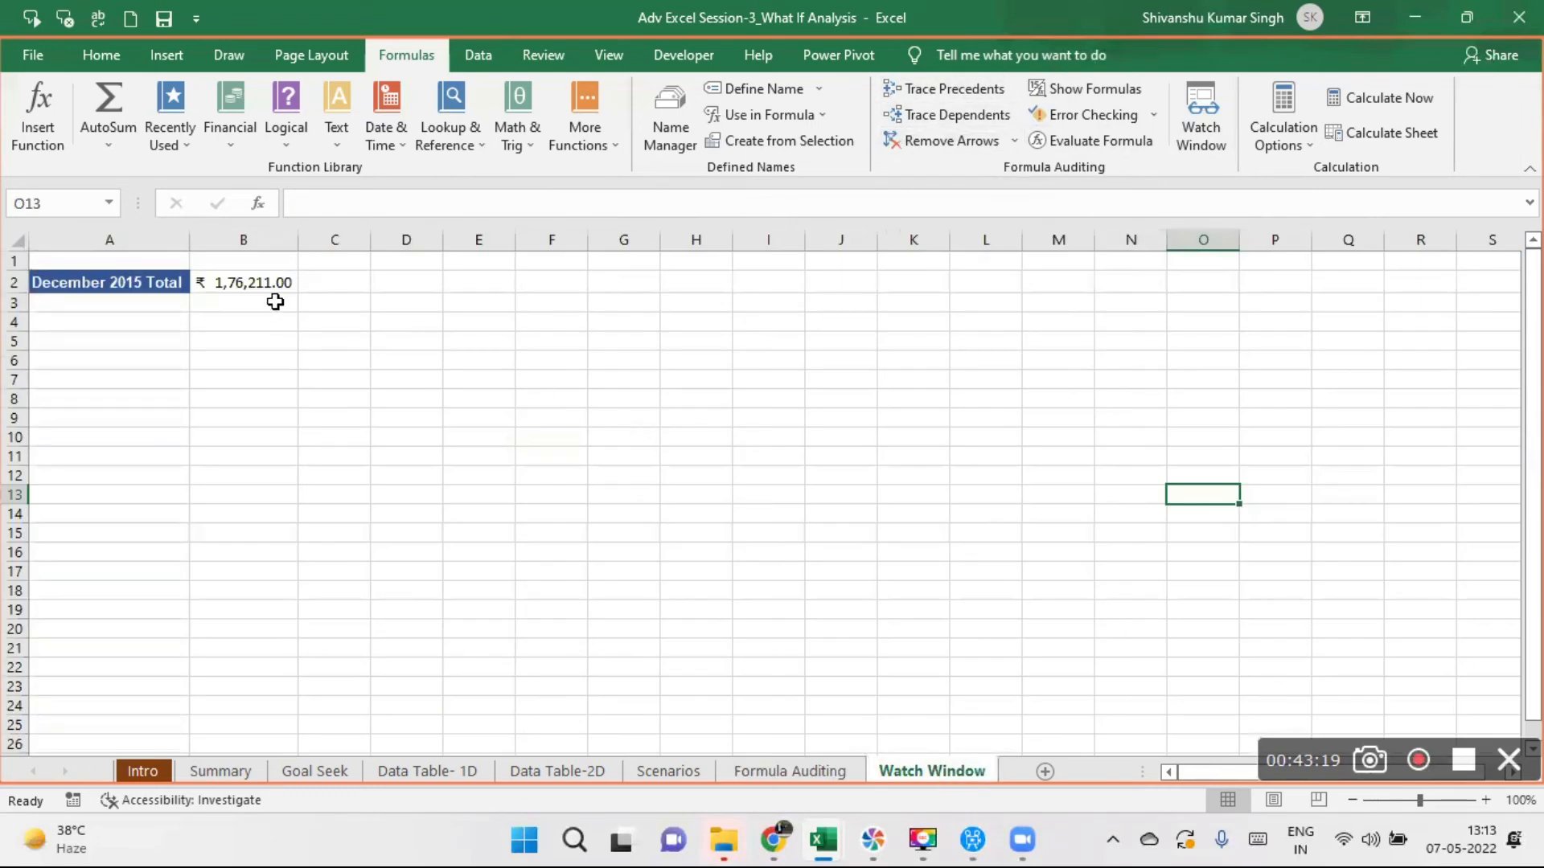
{"action": "left_click", "coordinate": [1107, 531]}
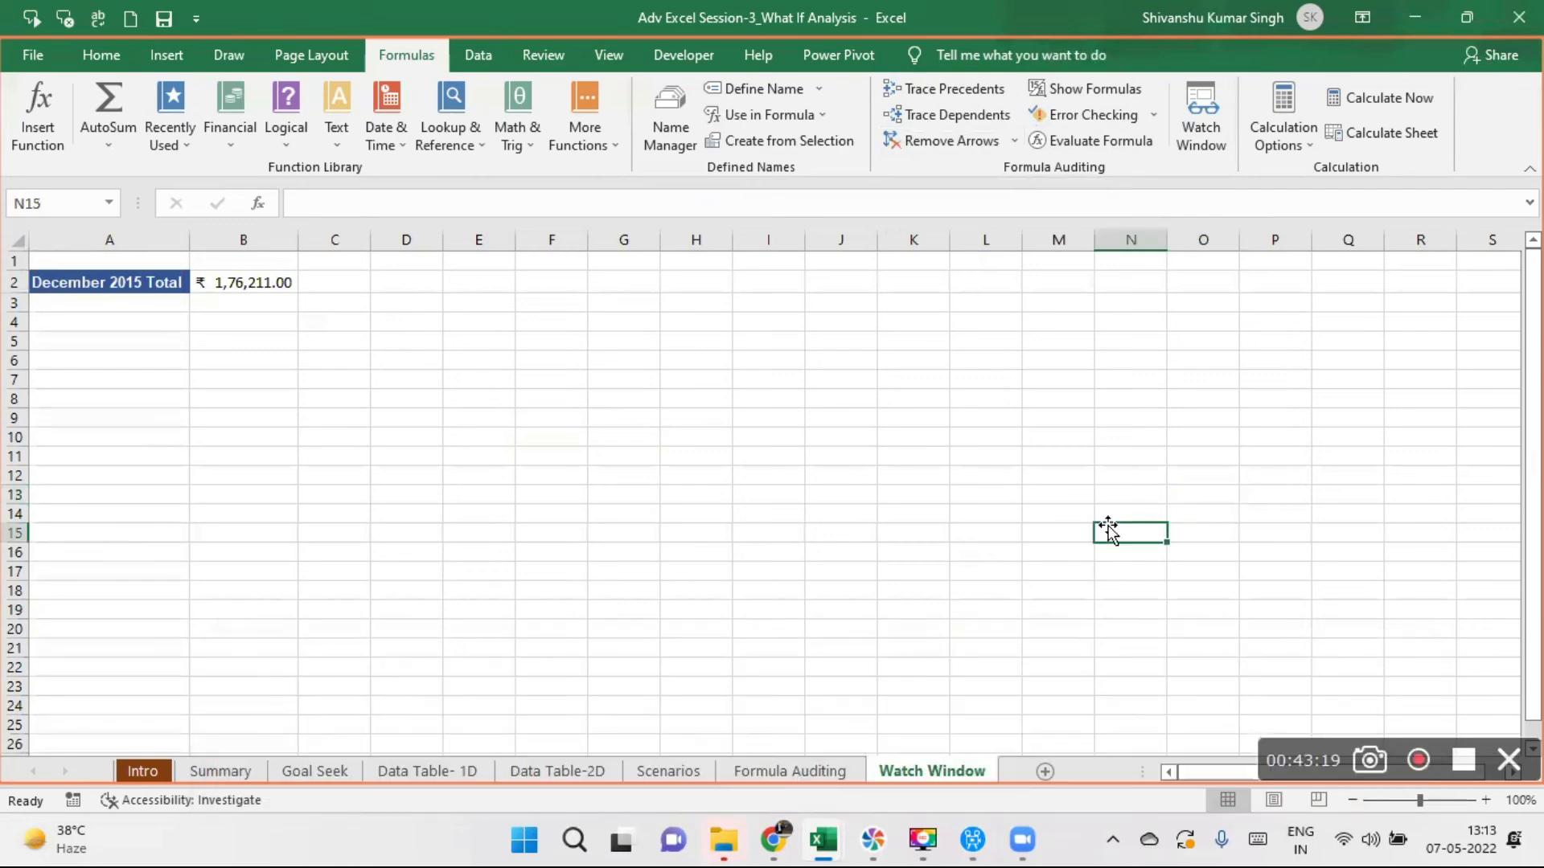
{"action": "left_click", "coordinate": [808, 768]}
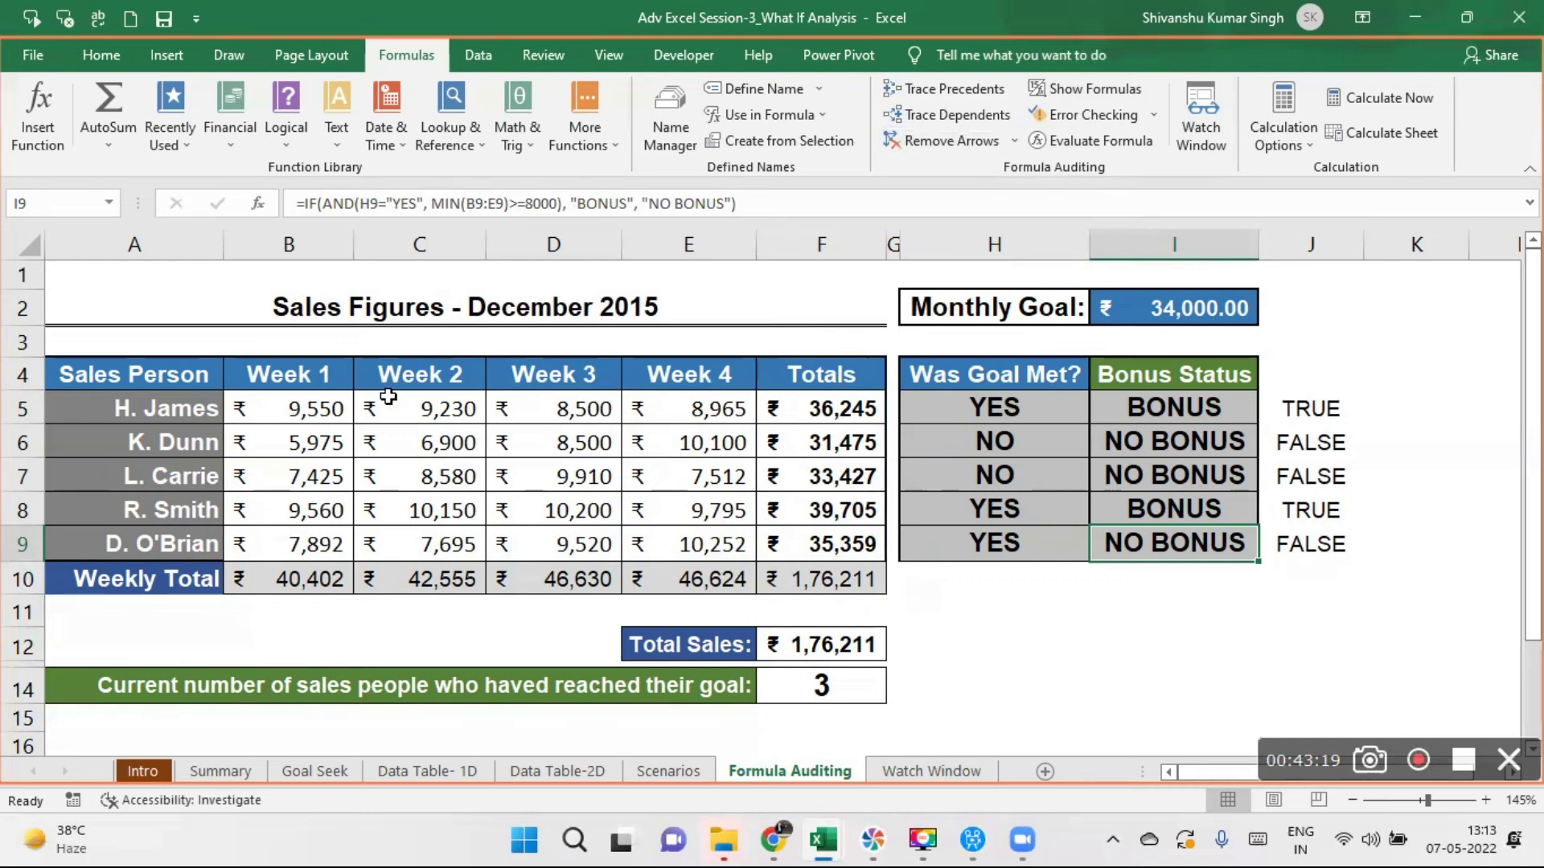
{"action": "left_click", "coordinate": [189, 370]}
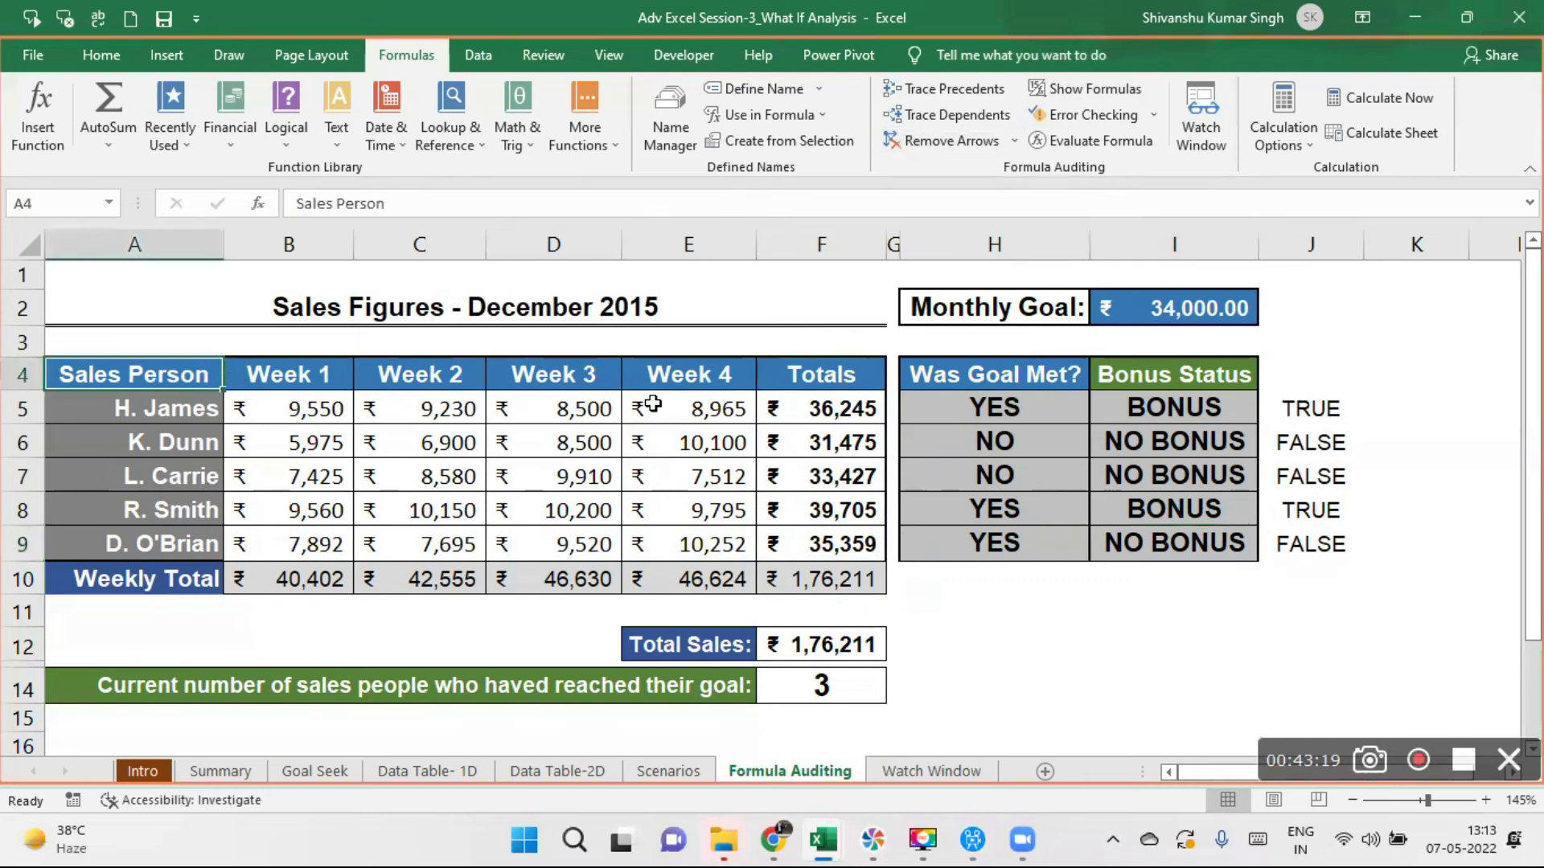
{"action": "left_click", "coordinate": [393, 376]}
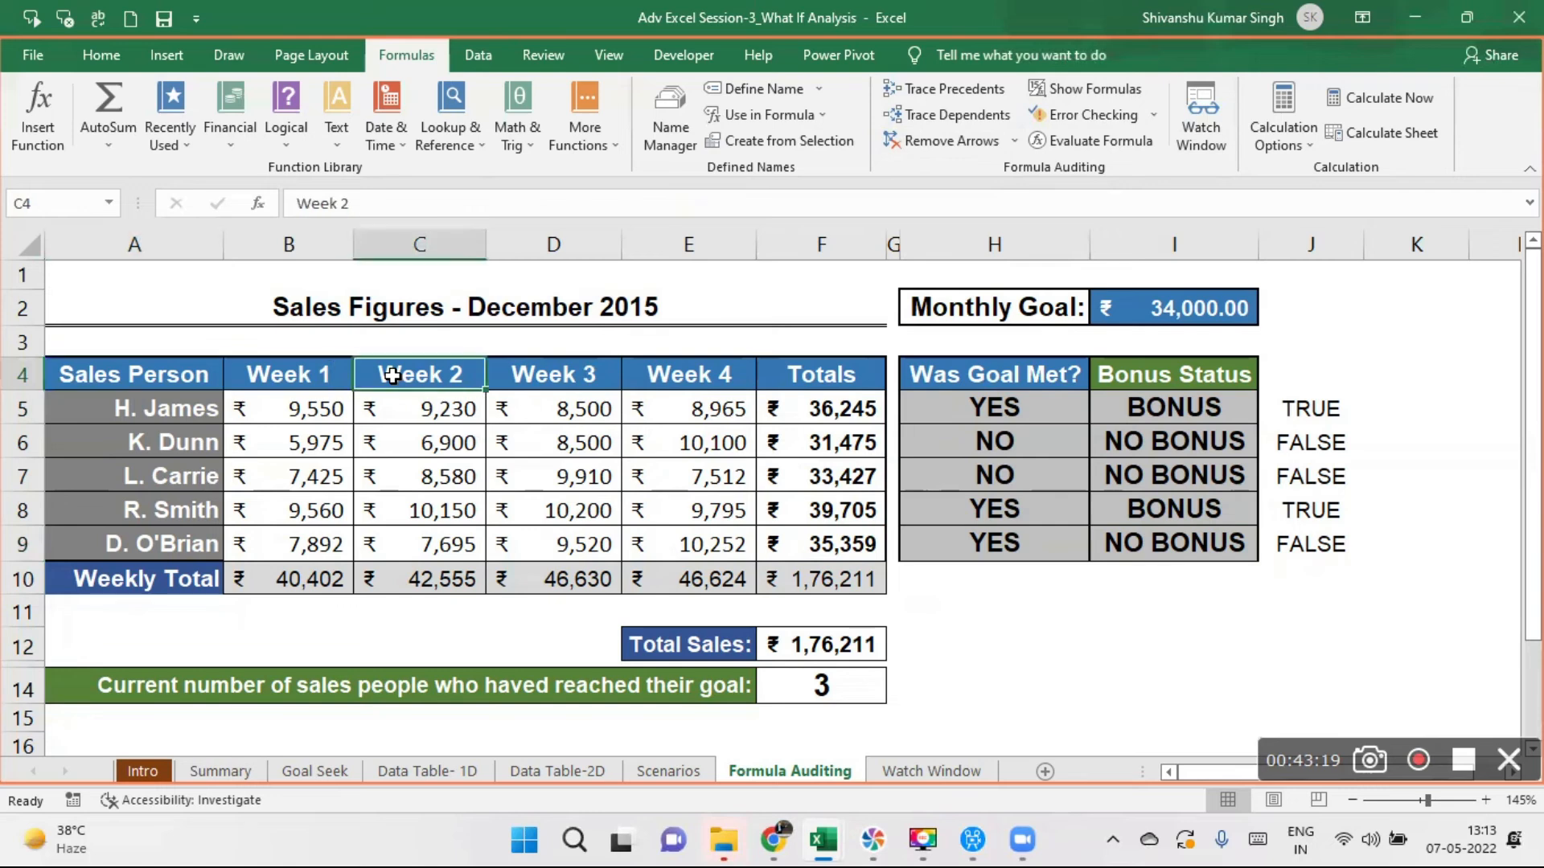
{"action": "left_click_drag", "start_coordinate": [187, 363], "coordinate": [804, 511]}
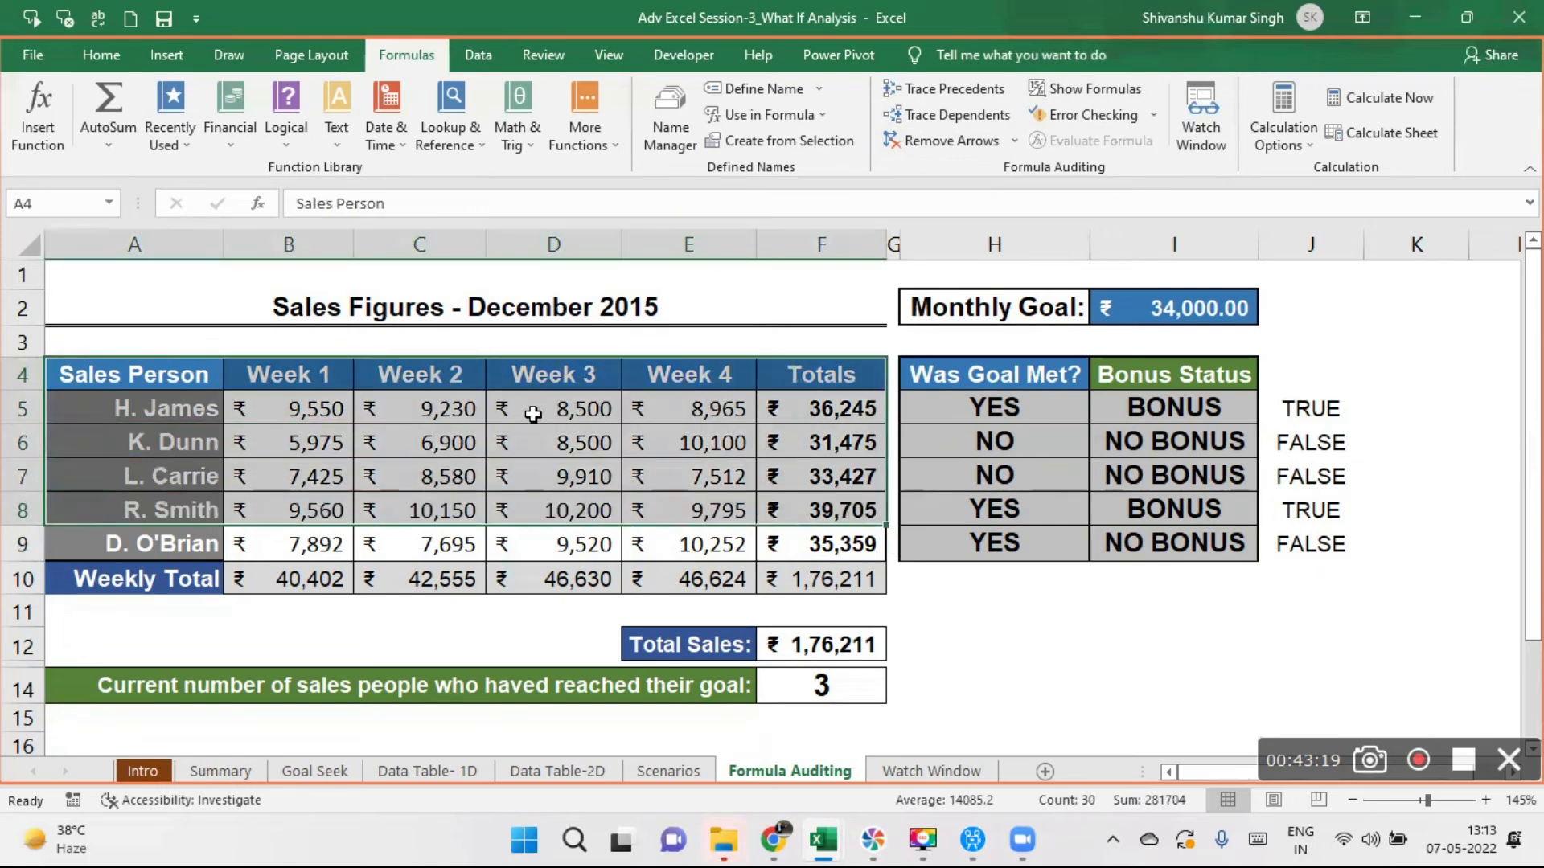
- Select the sales and bonus tables in A4:J10 and examine the SUM formula in total cell F5
{"action": "left_click_drag", "start_coordinate": [200, 374], "coordinate": [1335, 569]}
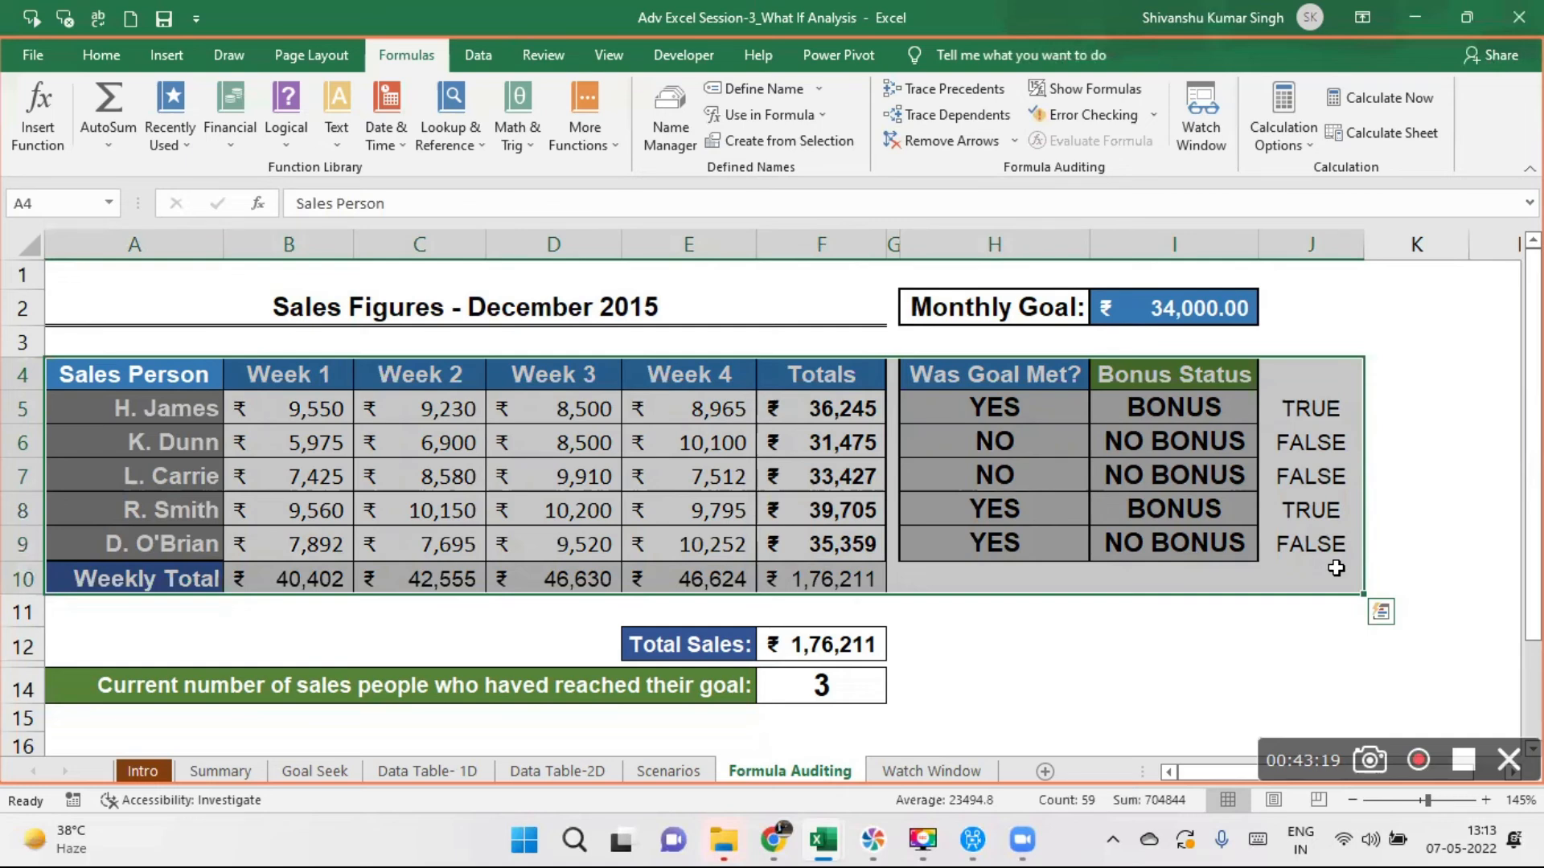
{"action": "left_click", "coordinate": [846, 411]}
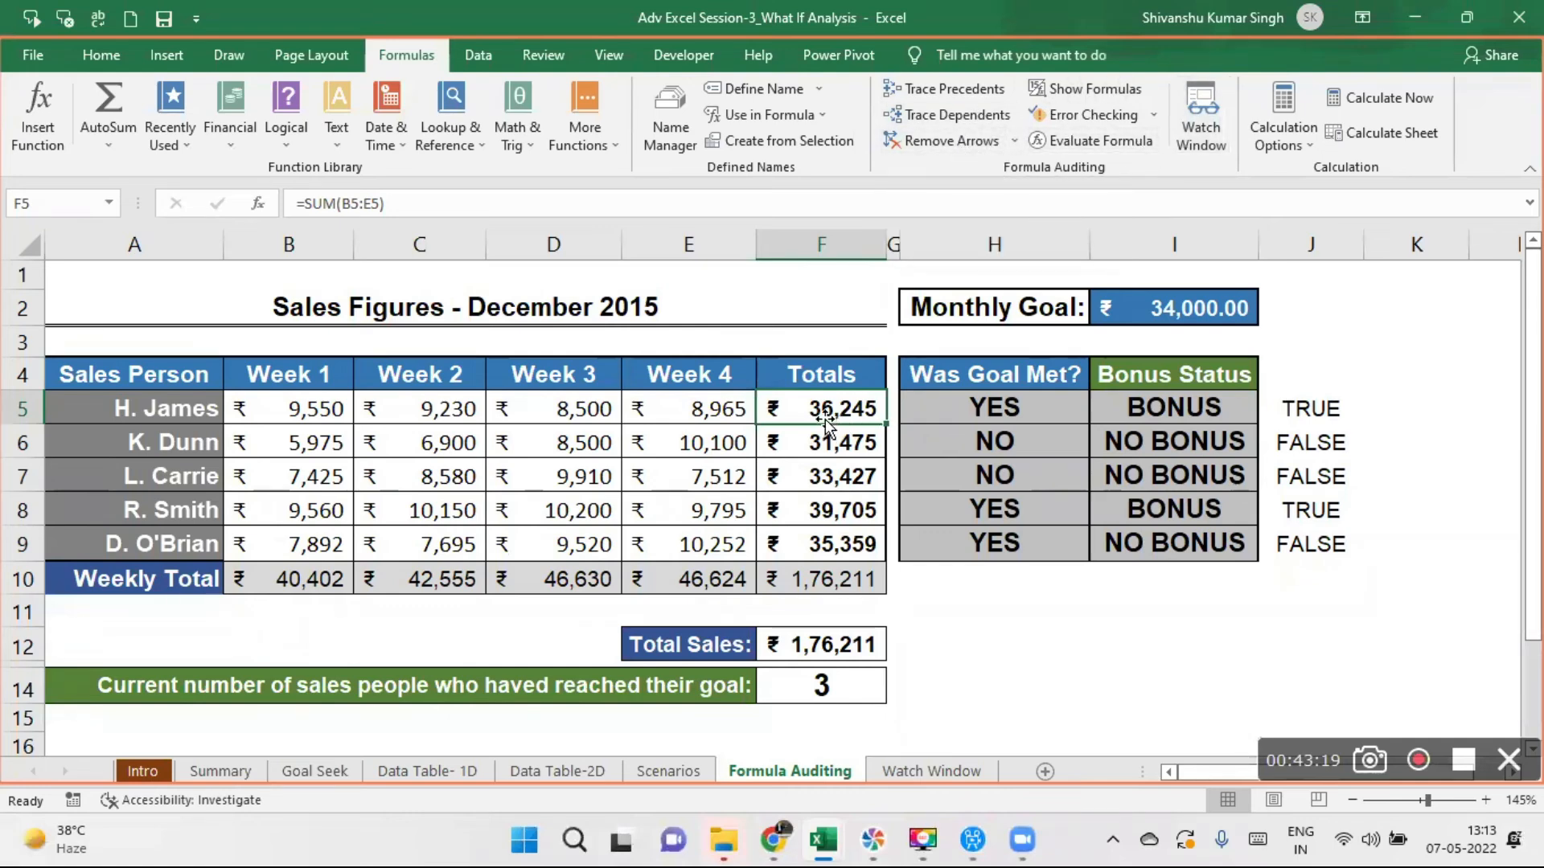
{"action": "left_click", "coordinate": [1003, 601]}
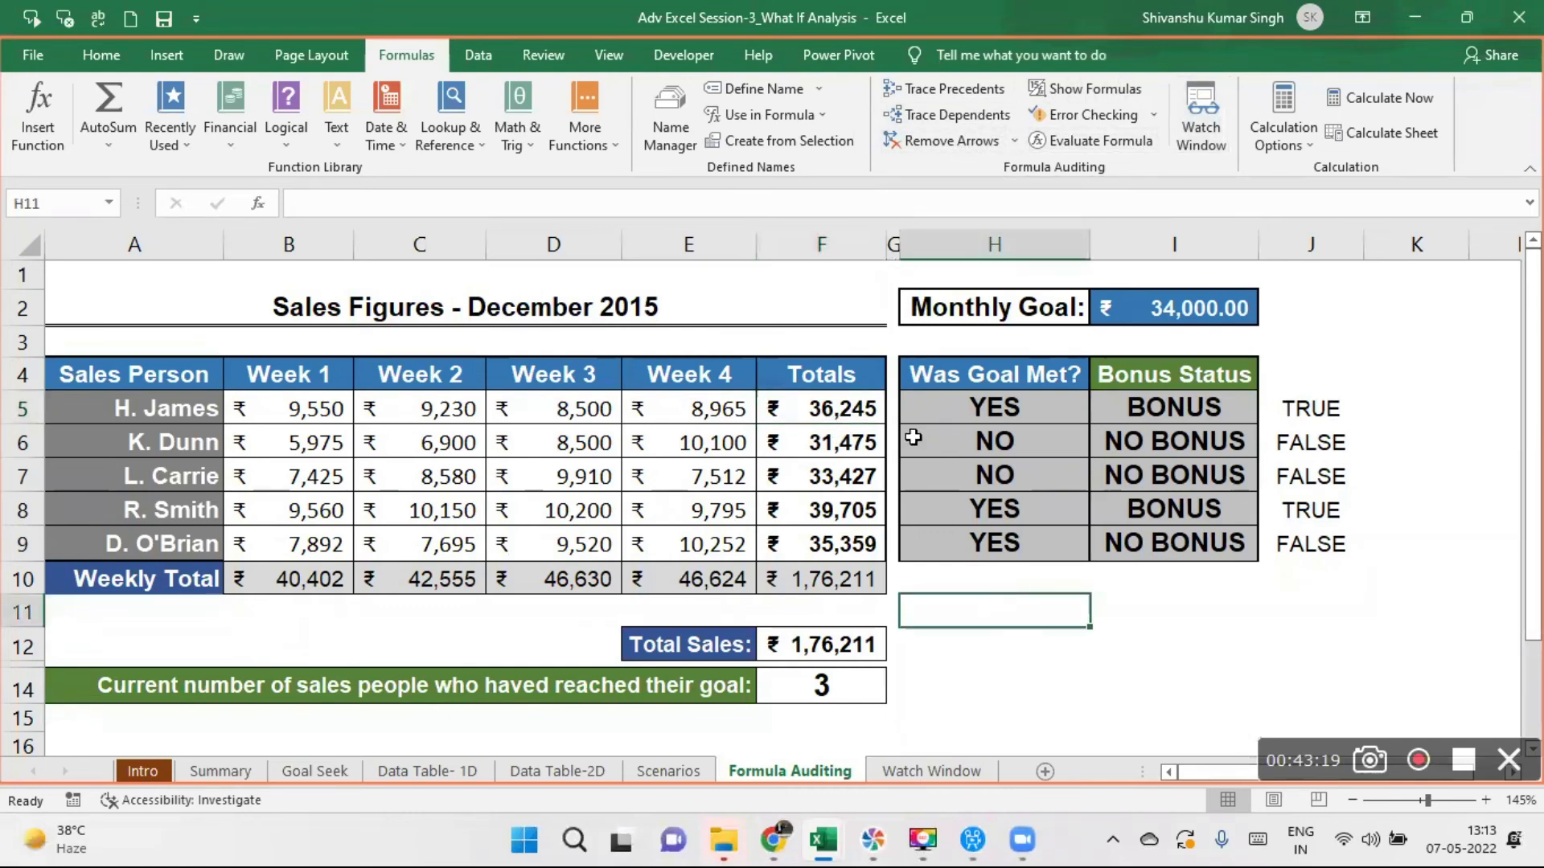
{"action": "double_click", "coordinate": [797, 407]}
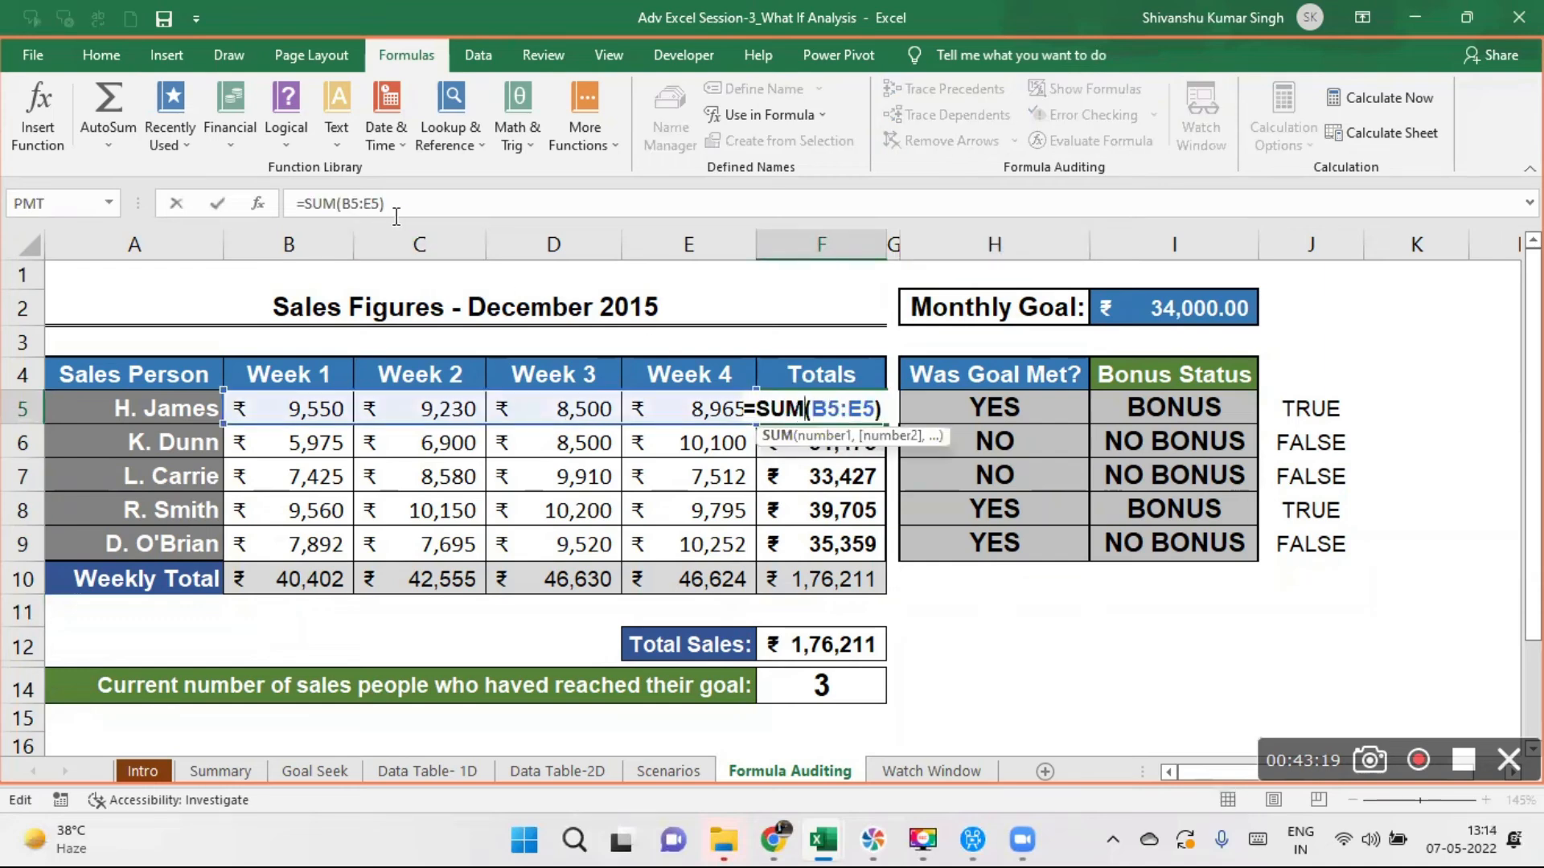
{"action": "key", "text": "Return"}
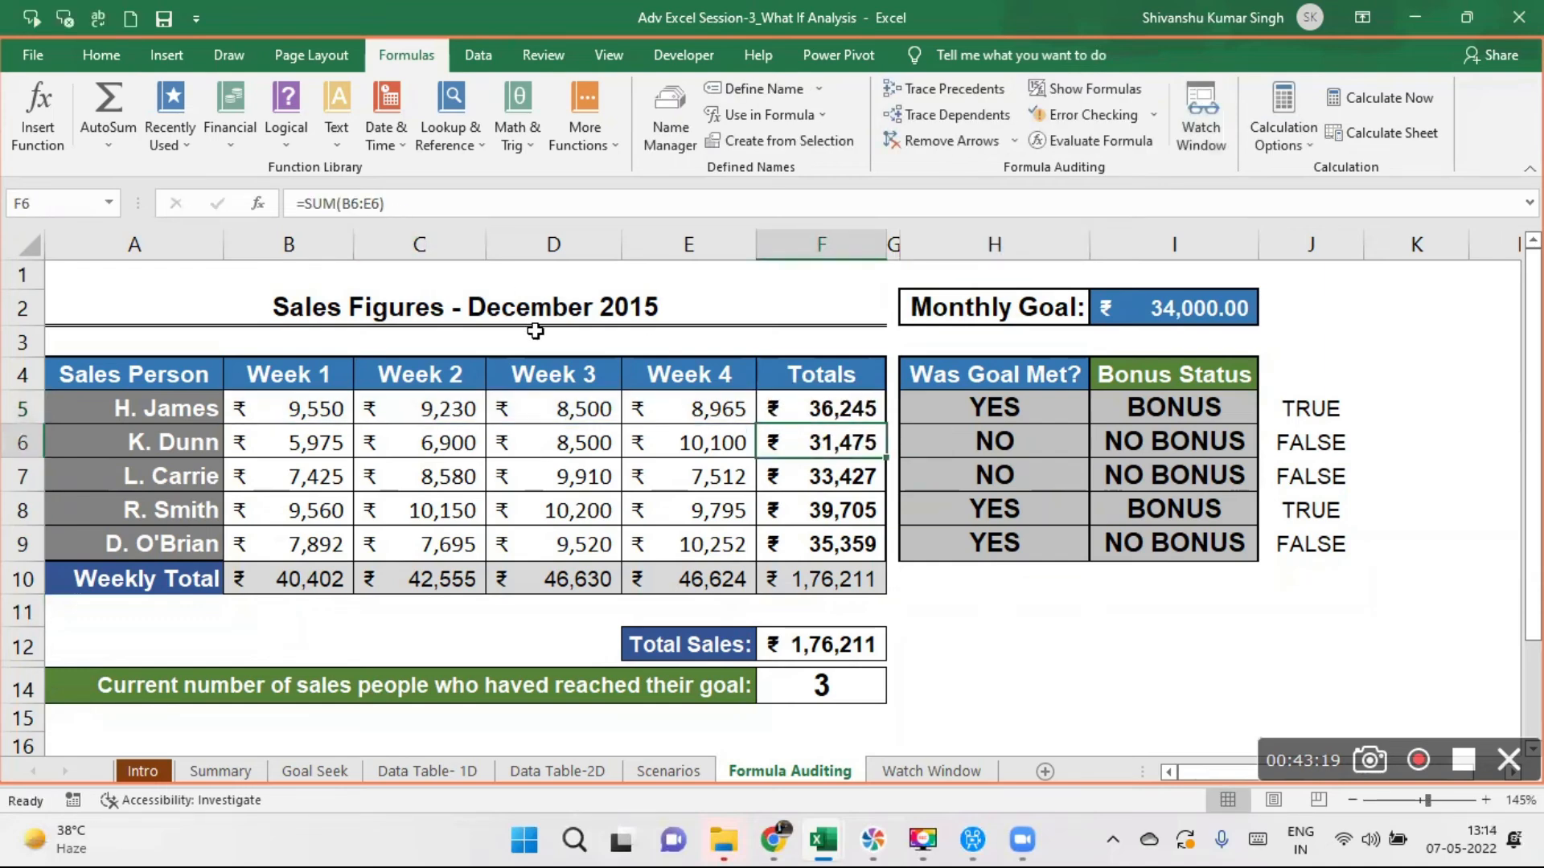
- Trace the precedents of the totals in F6, F7, E10 and D10 and of the goal check in H7
{"action": "left_click", "coordinate": [966, 85]}
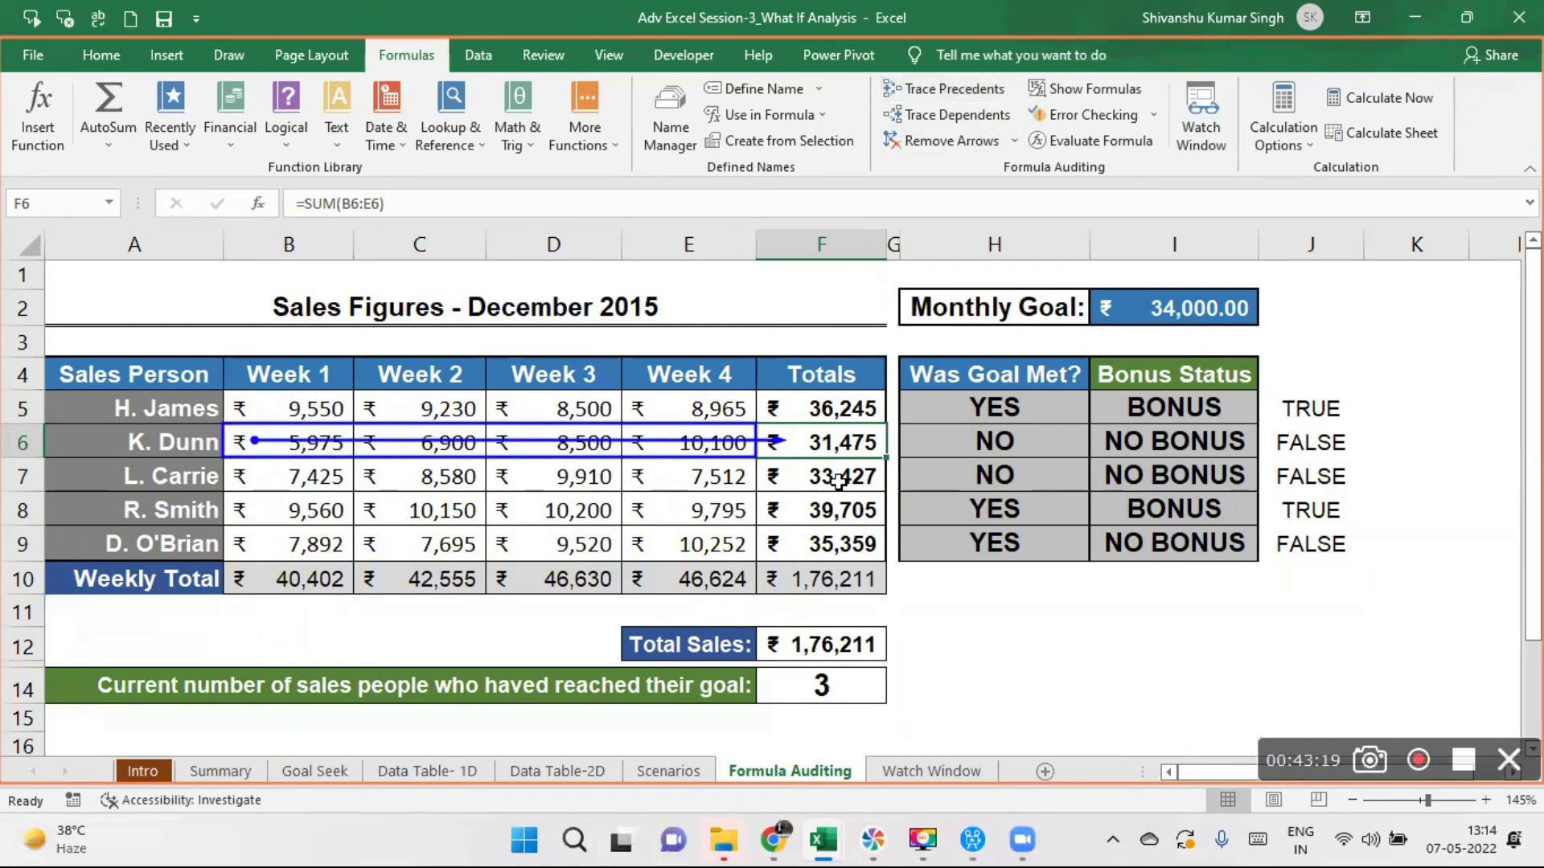
{"action": "left_click", "coordinate": [782, 474]}
{"action": "left_click", "coordinate": [917, 85]}
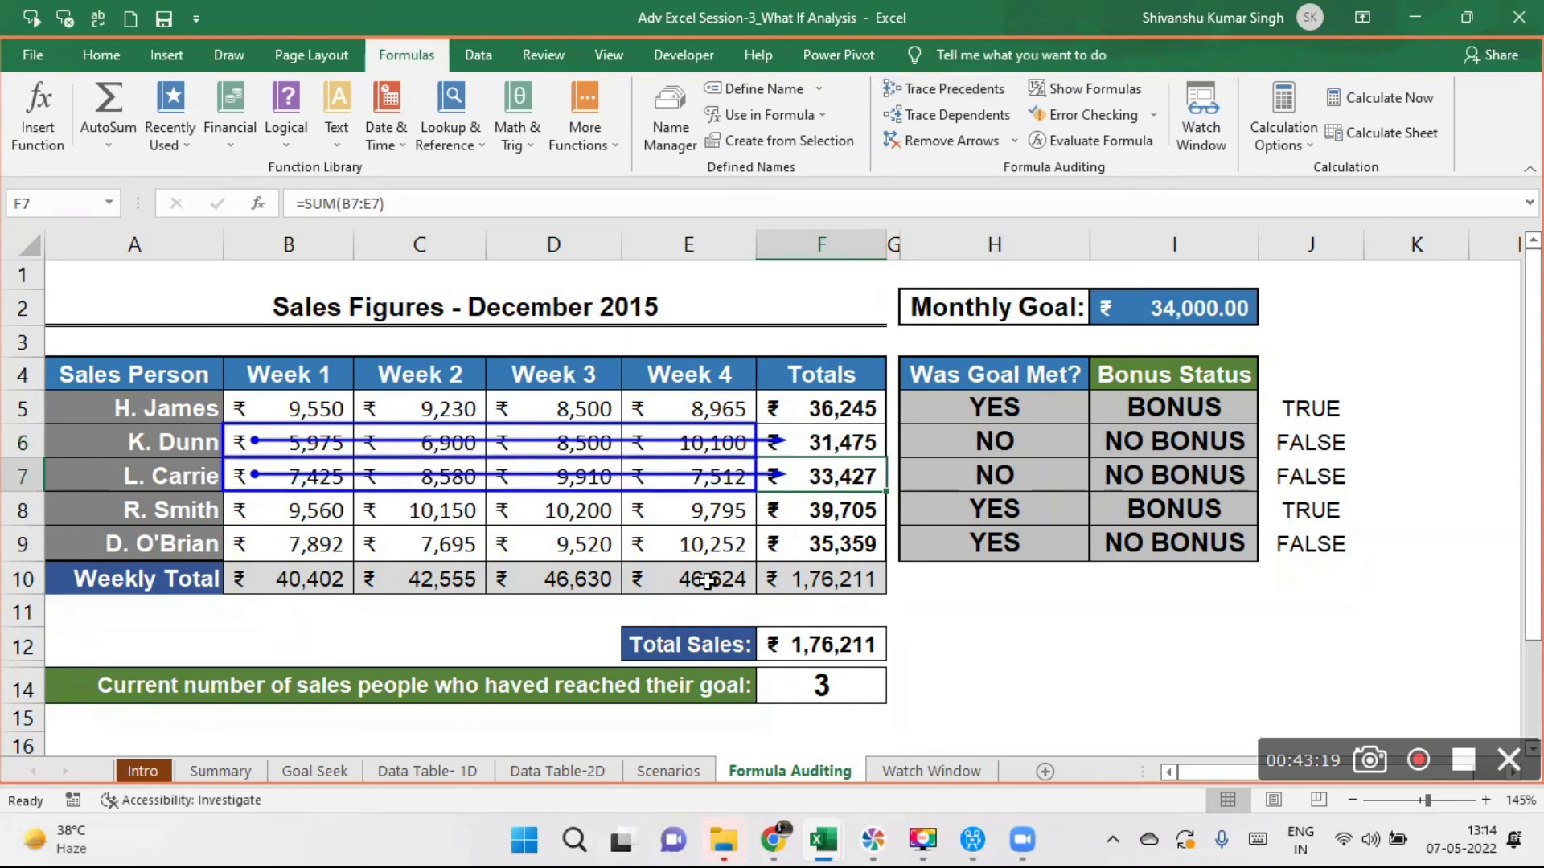
{"action": "left_click", "coordinate": [706, 576]}
{"action": "left_click", "coordinate": [937, 96]}
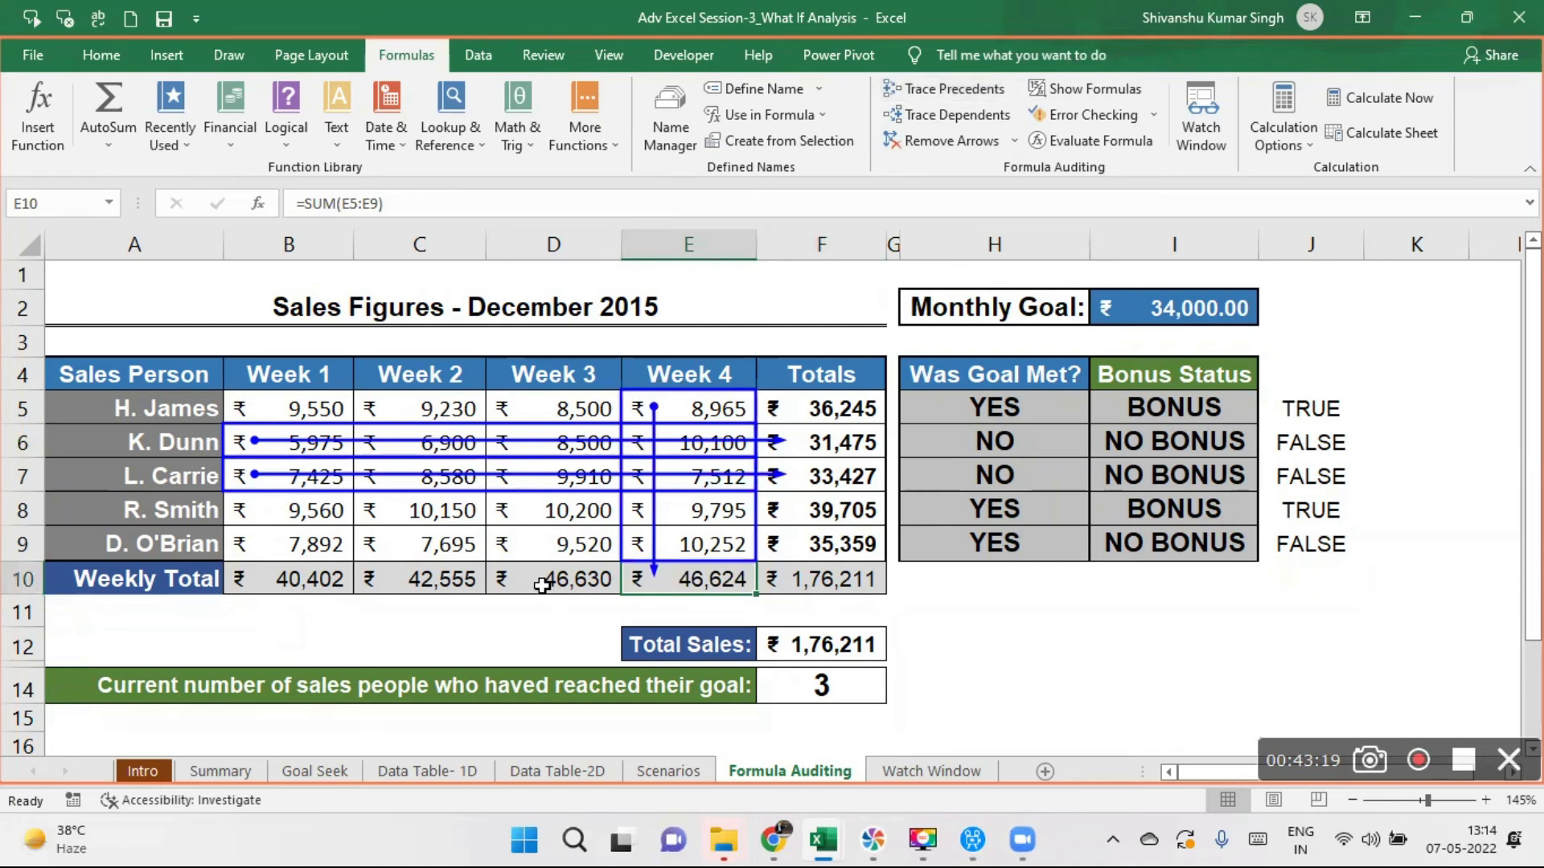
{"action": "left_click", "coordinate": [544, 584]}
{"action": "left_click", "coordinate": [939, 95]}
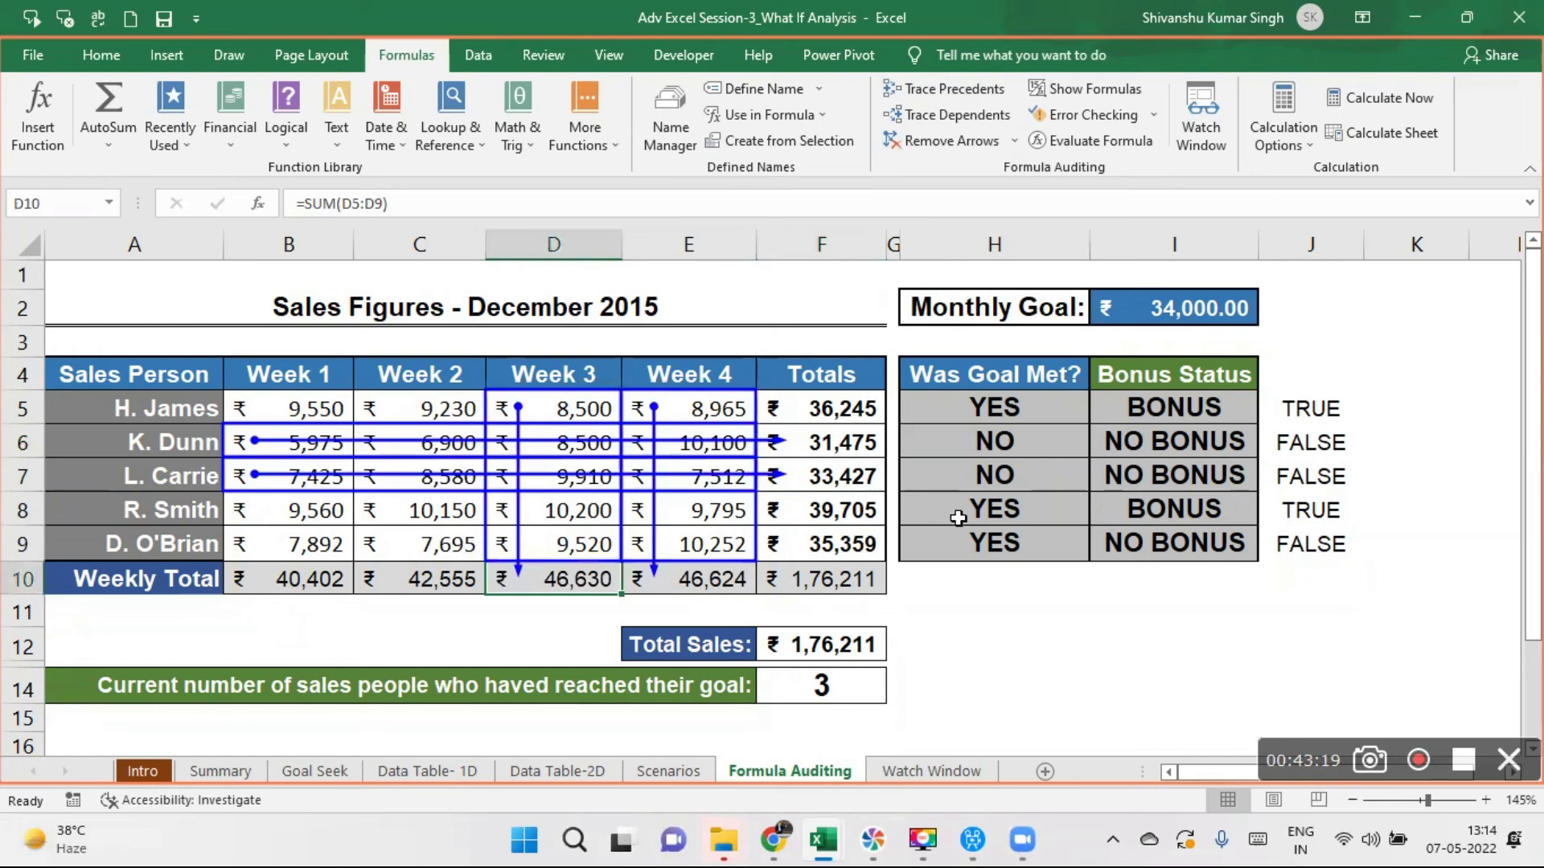
{"action": "left_click", "coordinate": [1027, 476]}
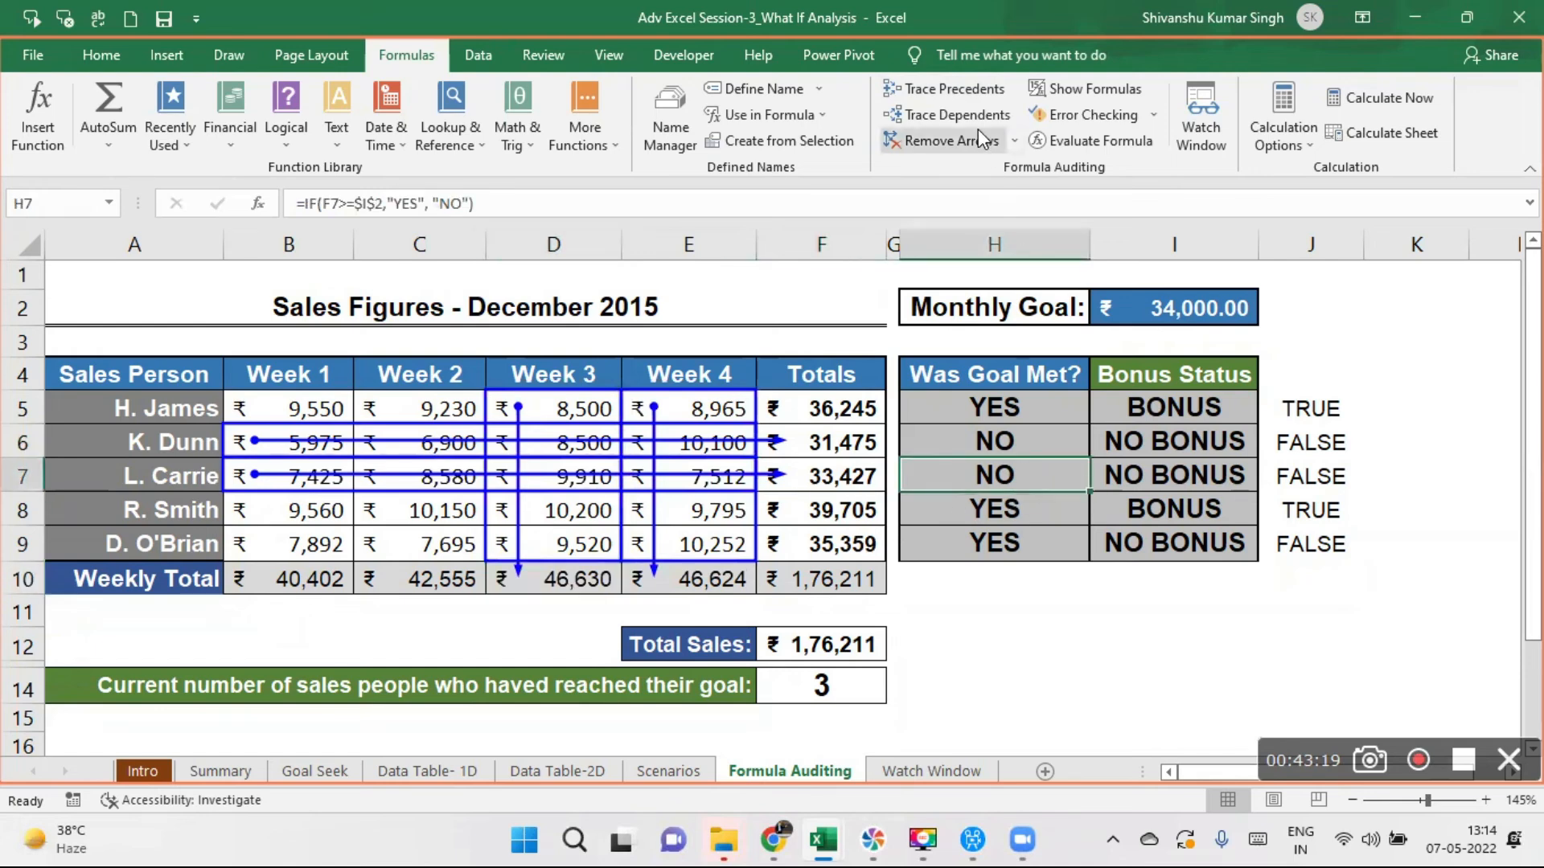
{"action": "left_click", "coordinate": [959, 90]}
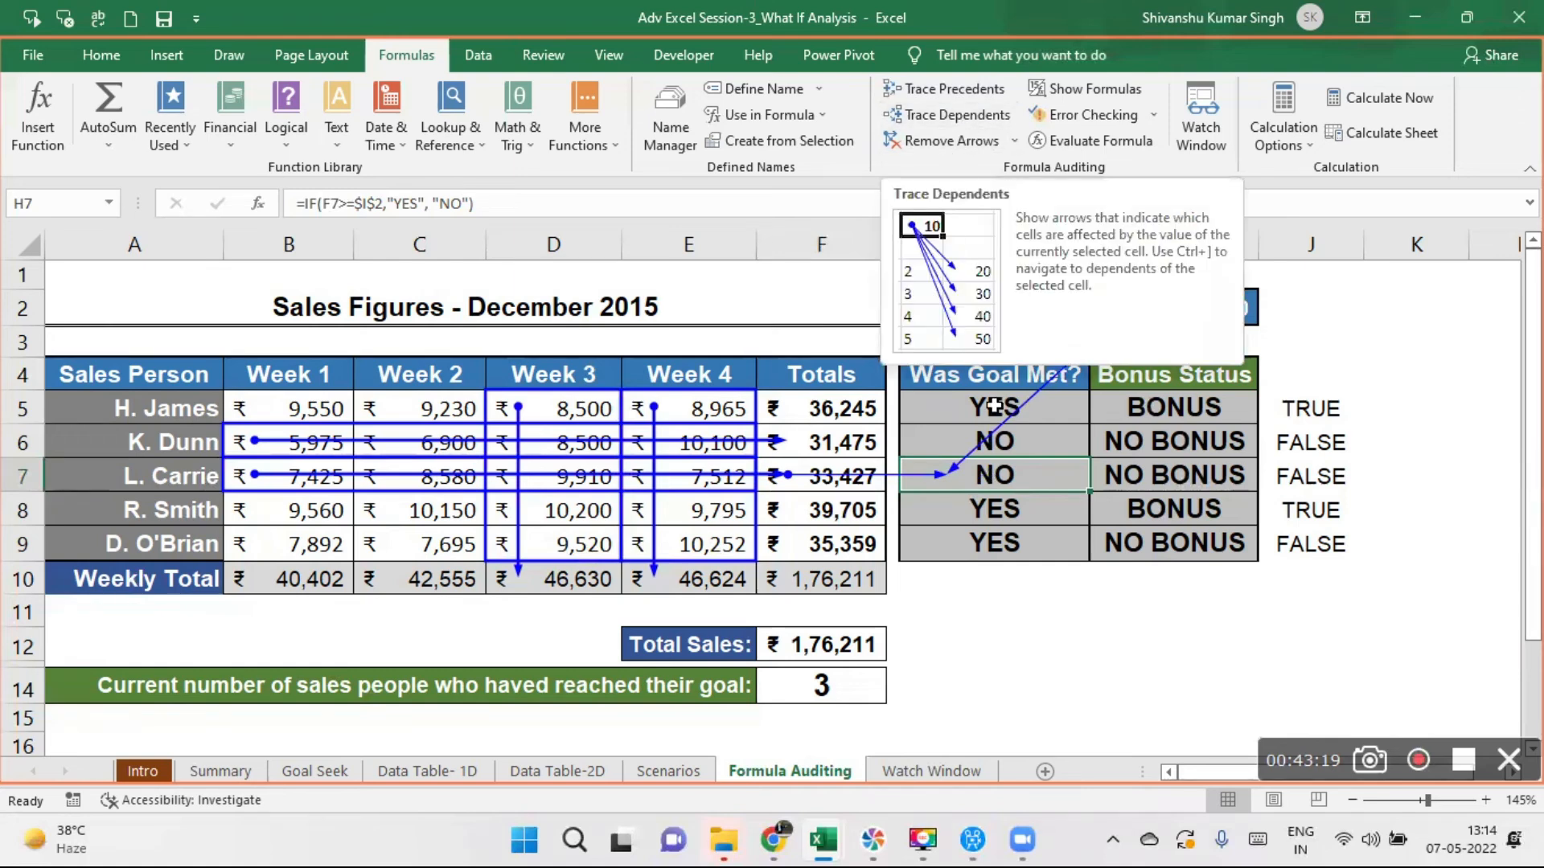
- Try to trace the dependents of bonus status cell I7, trace its precedents and remove all tracer arrows
{"action": "left_click", "coordinate": [1165, 466]}
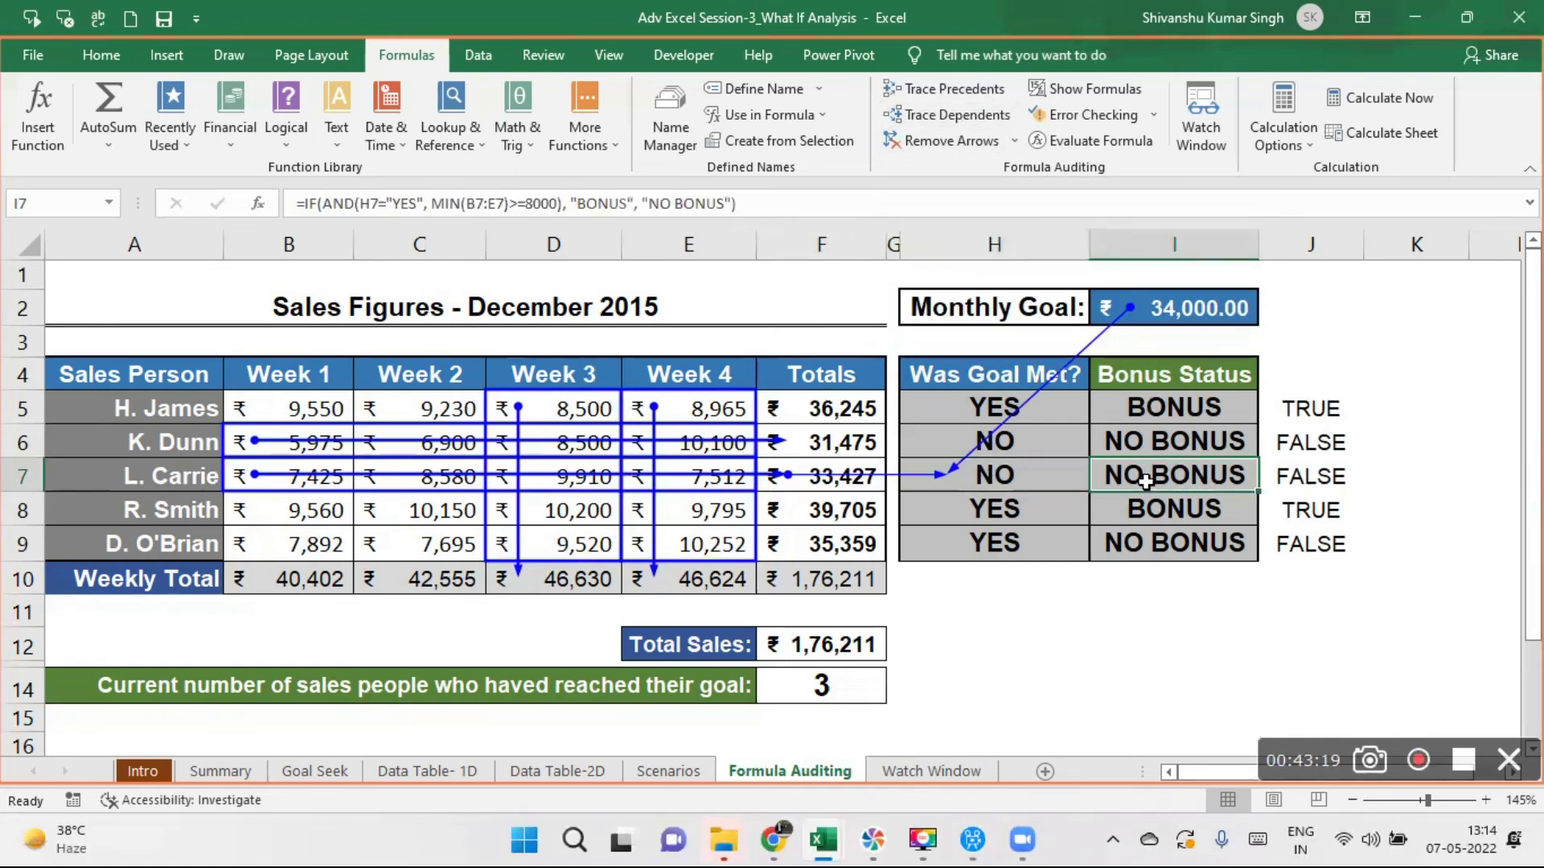
{"action": "left_click", "coordinate": [965, 114]}
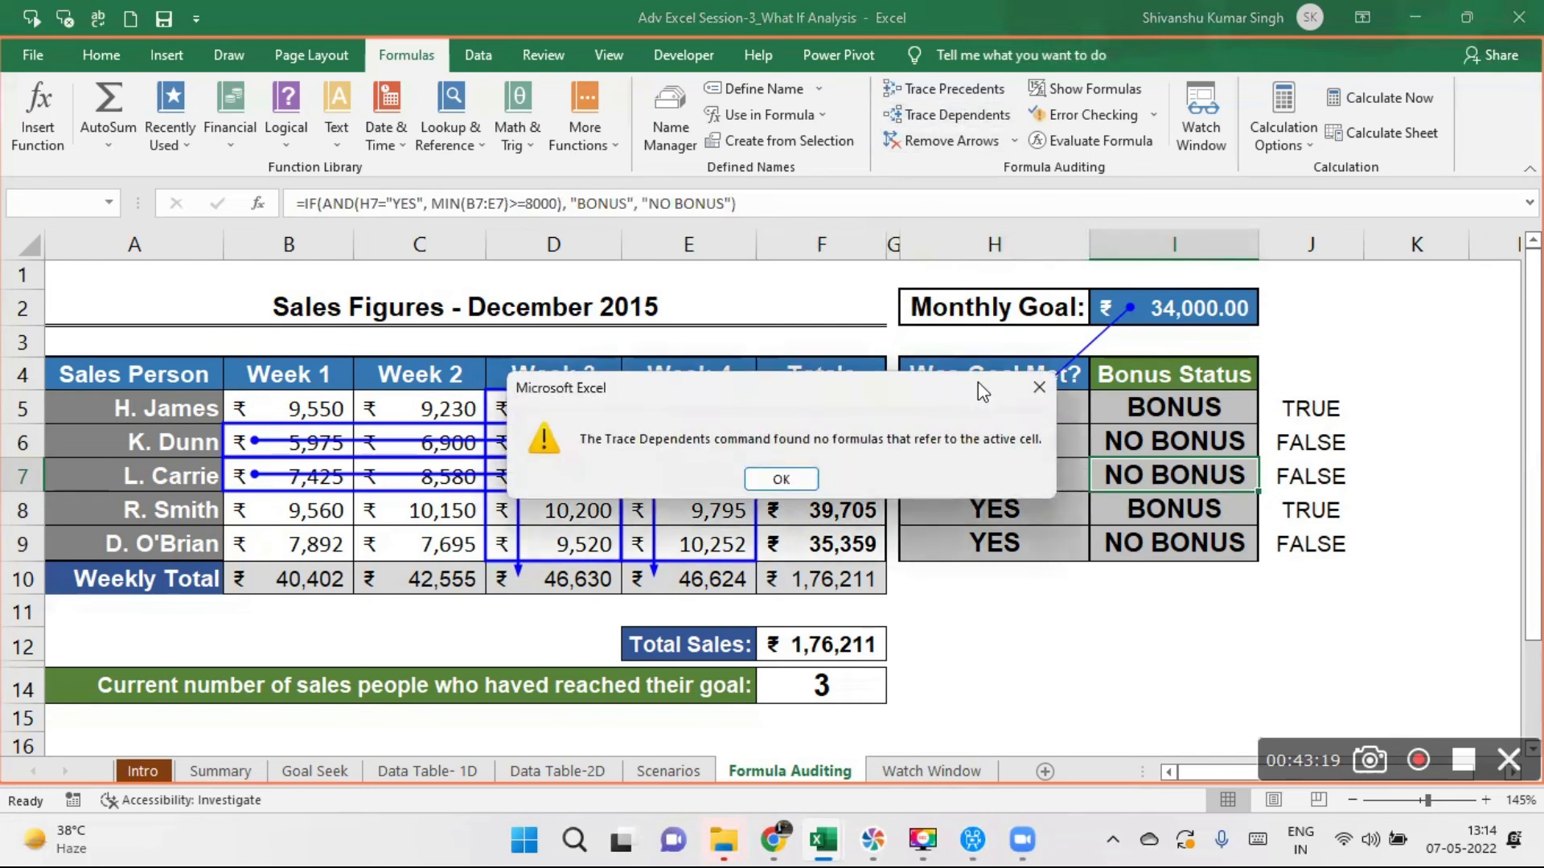
{"action": "left_click", "coordinate": [1037, 387]}
{"action": "left_click", "coordinate": [947, 90]}
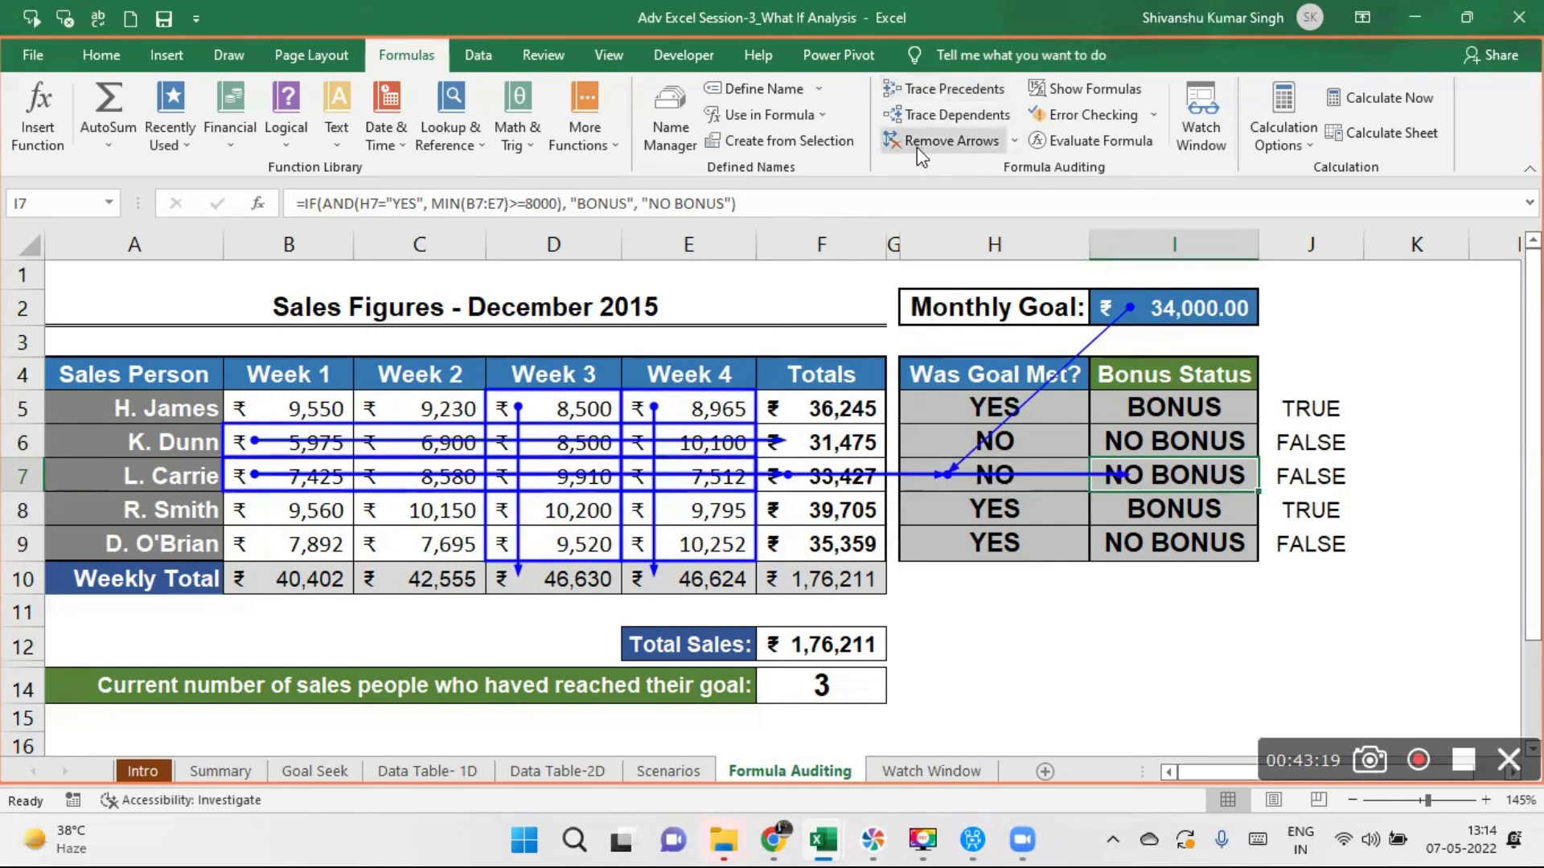
{"action": "left_click", "coordinate": [941, 141]}
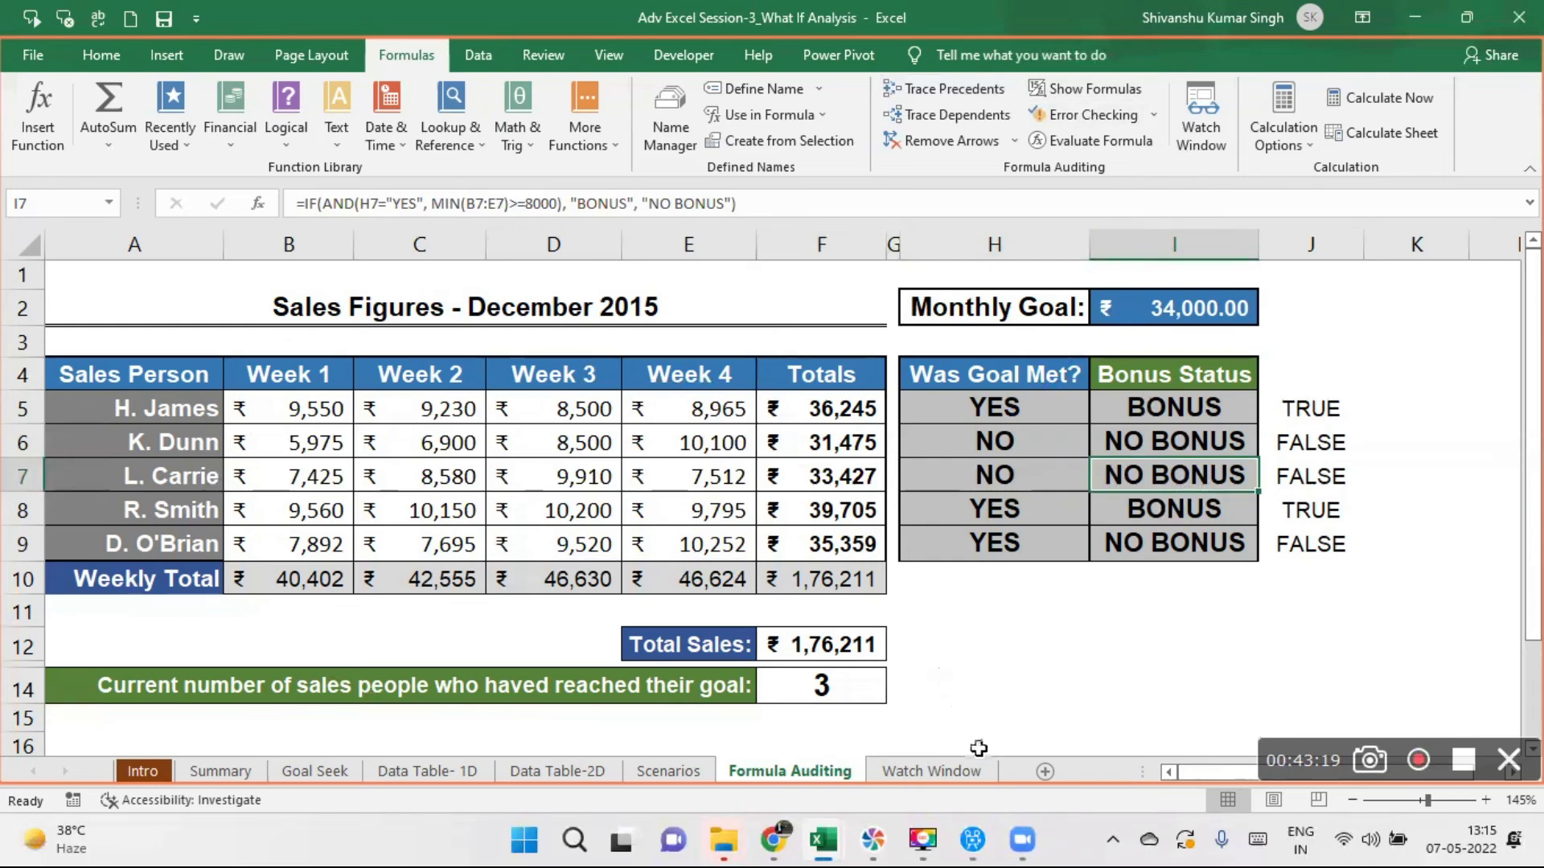
- View the Watch Window pane on the Watch Window sheet, close it and select cell A1
{"action": "left_click", "coordinate": [948, 772]}
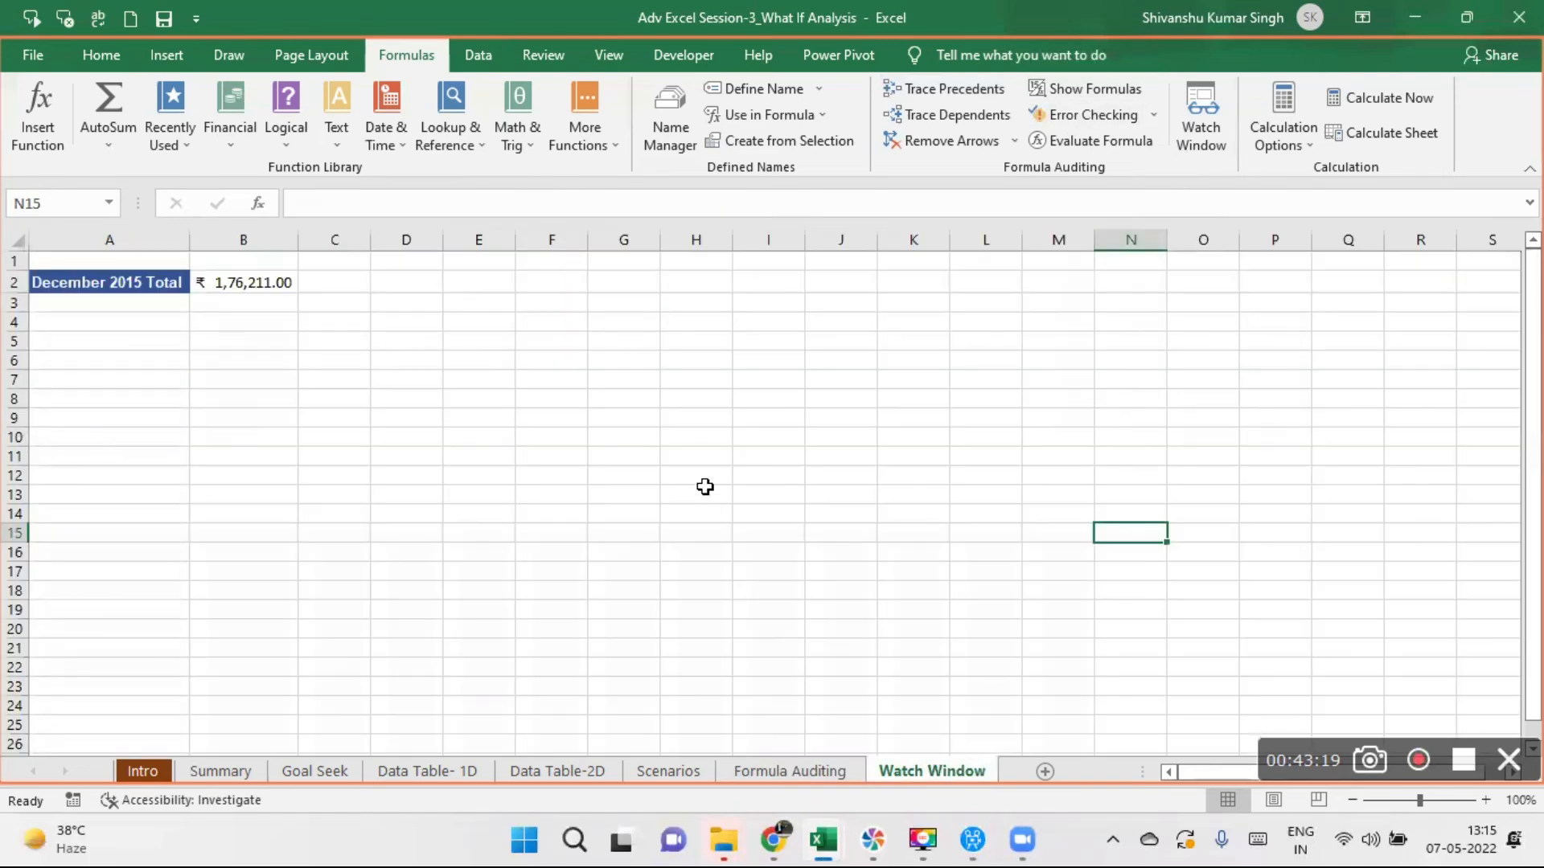
{"action": "left_click", "coordinate": [1202, 121]}
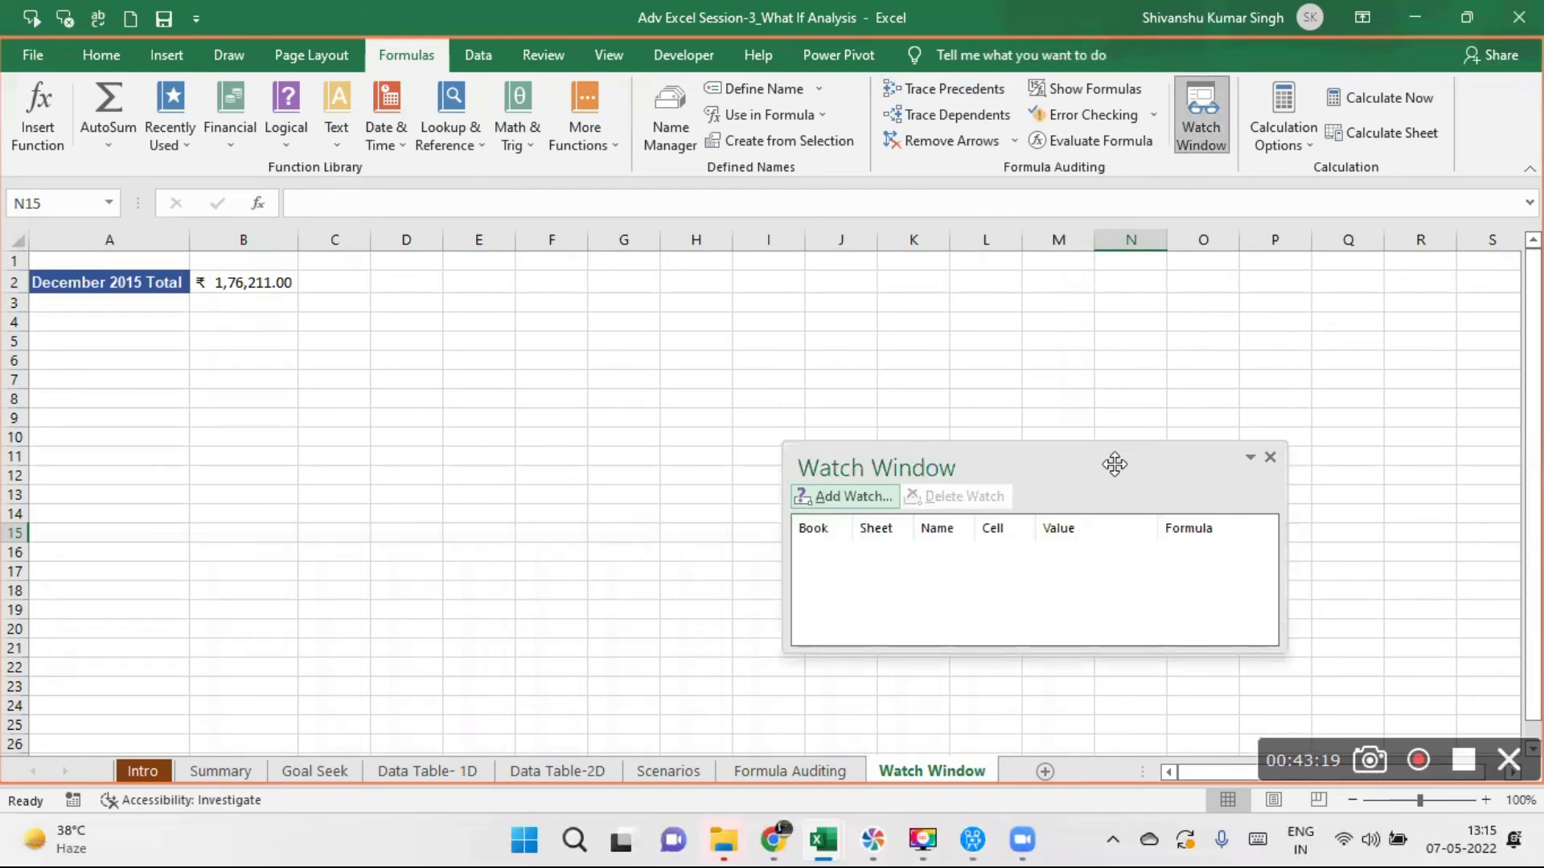
{"action": "left_click_drag", "start_coordinate": [1114, 464], "coordinate": [850, 343]}
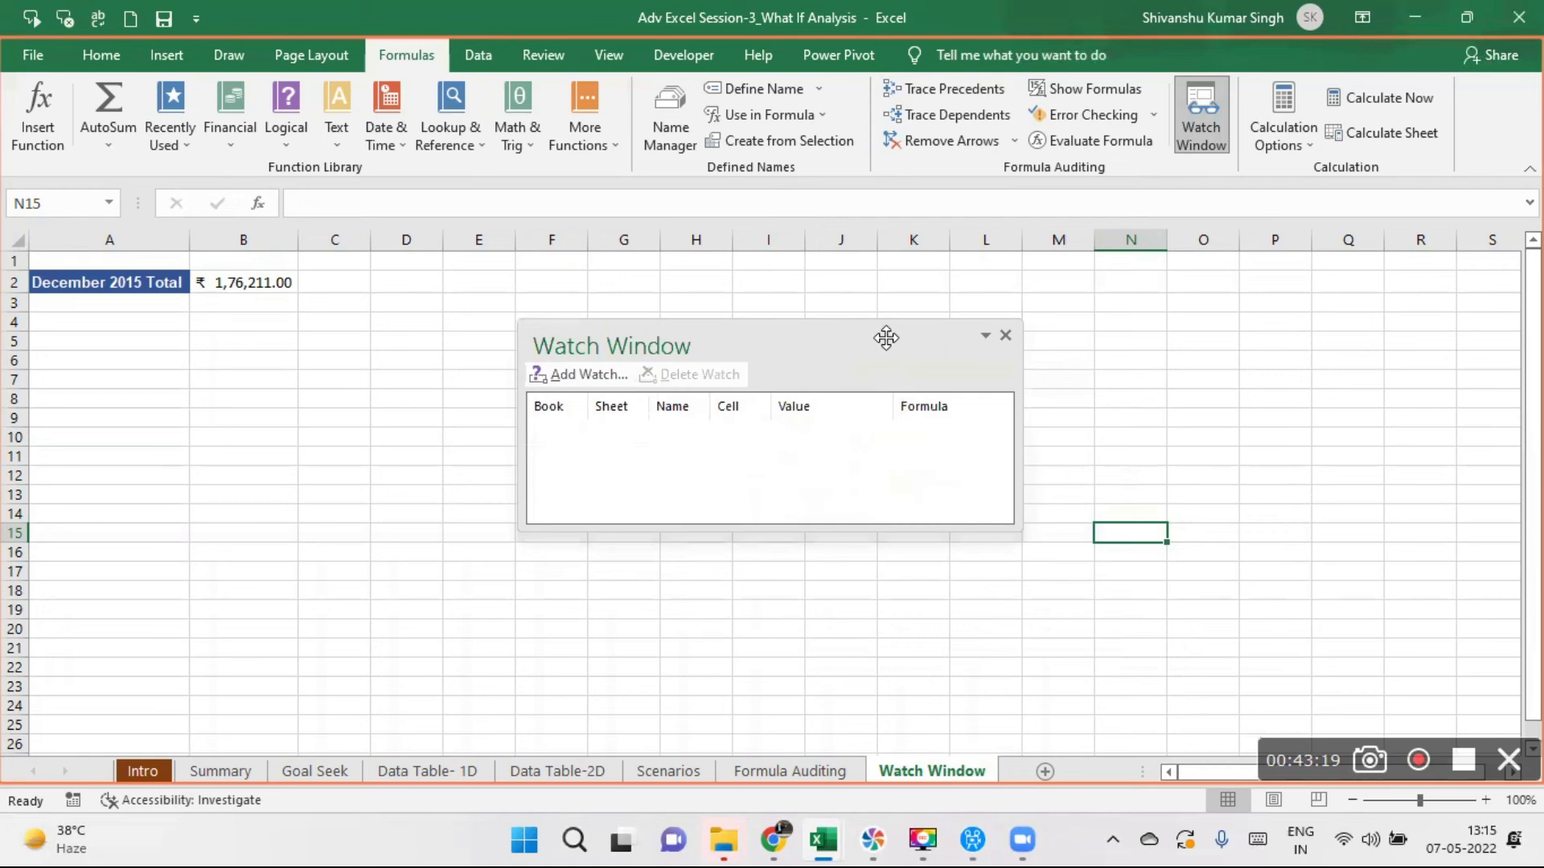
{"action": "left_click", "coordinate": [1005, 335]}
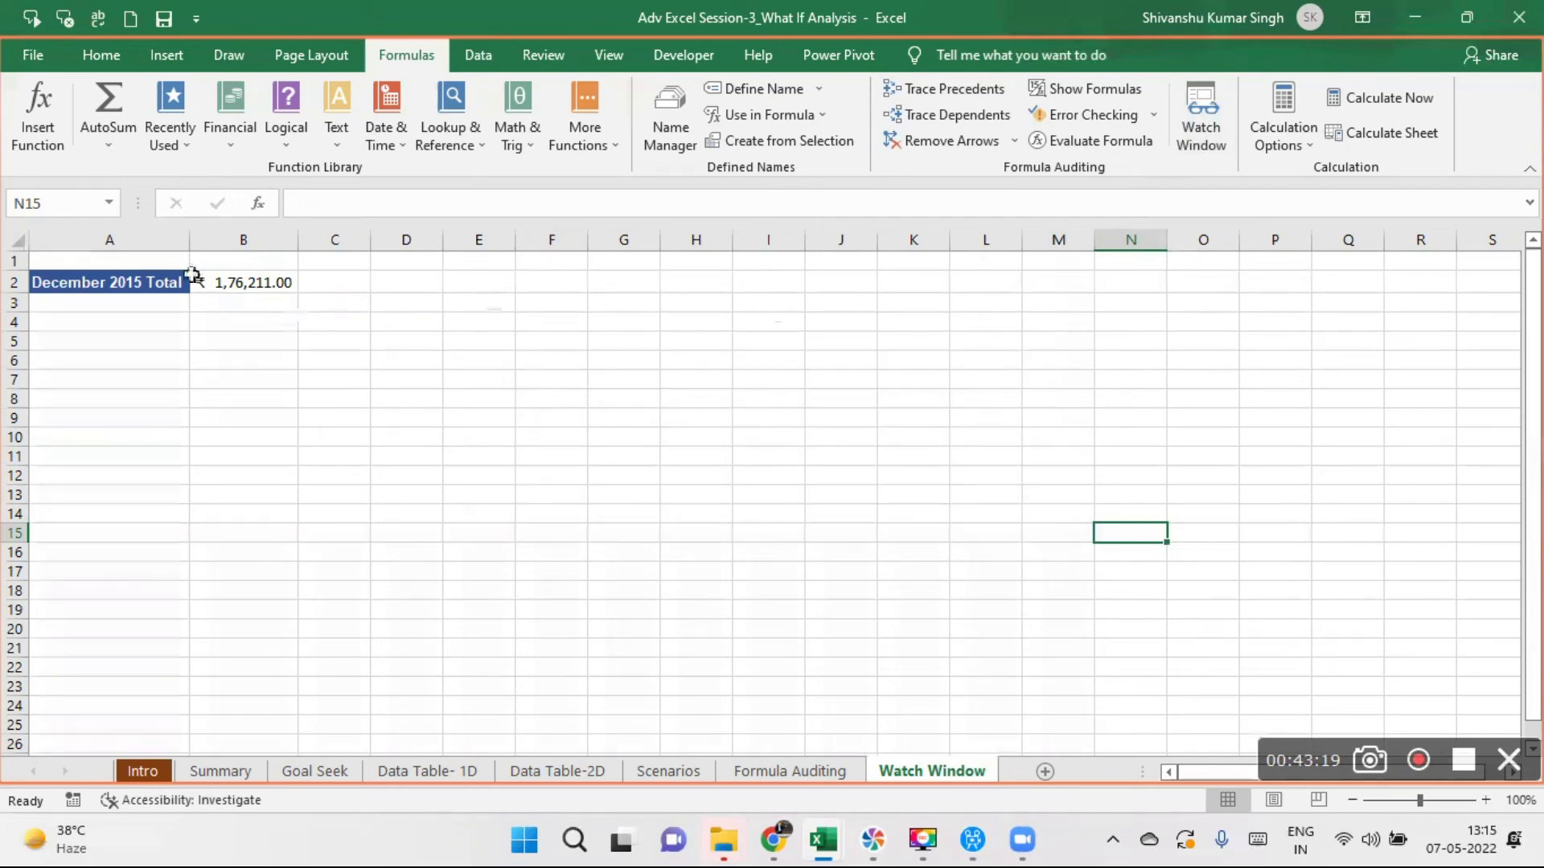
{"action": "left_click", "coordinate": [149, 256]}
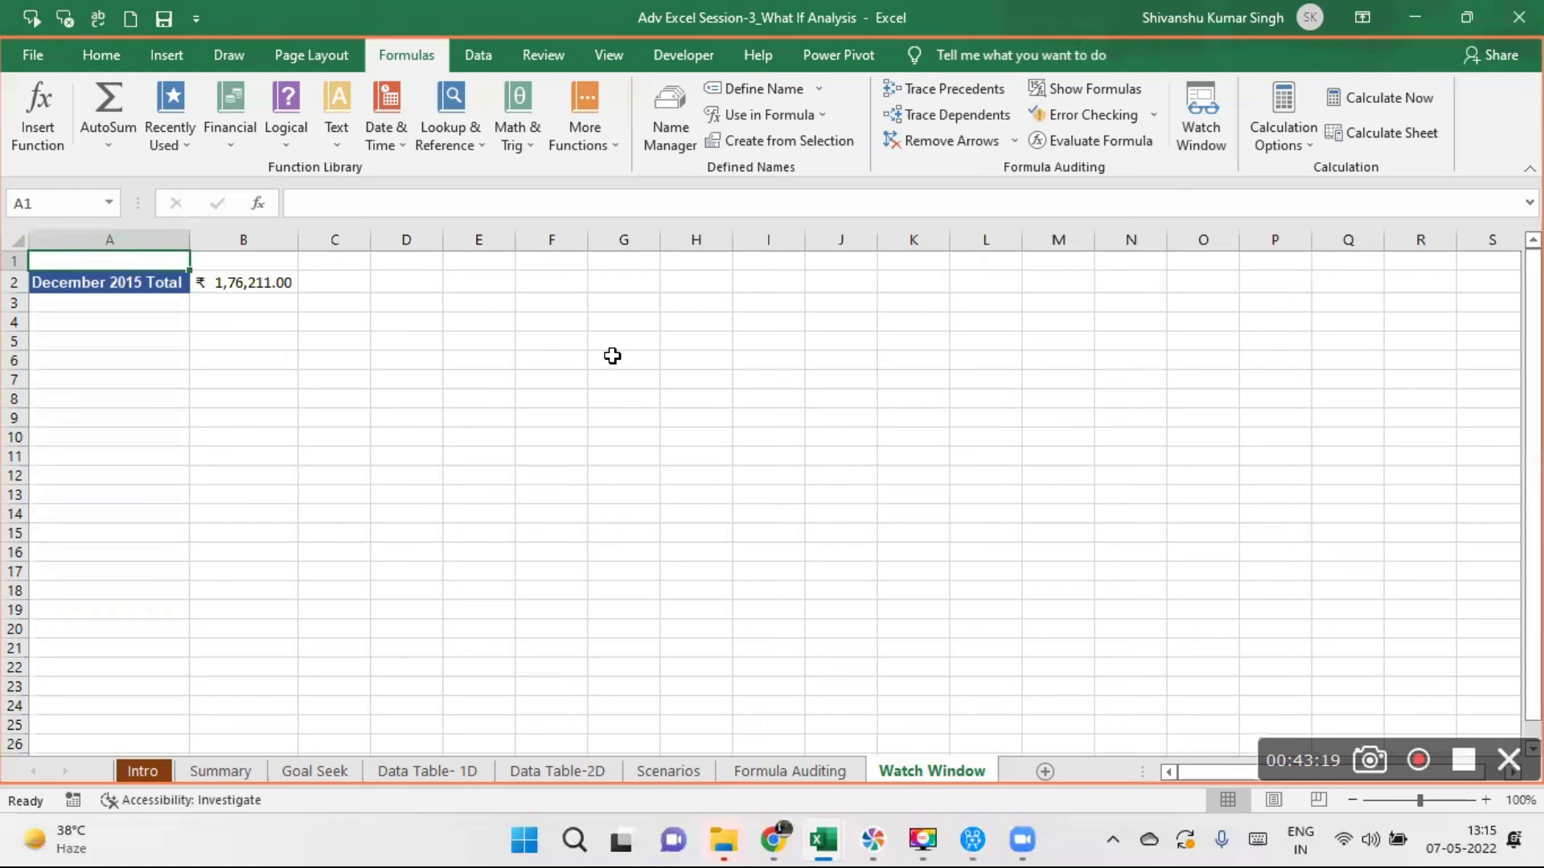
- Go to the Scenarios sheet and copy the Predicted Sales Growth table in B10:C14
{"action": "left_click", "coordinate": [672, 771]}
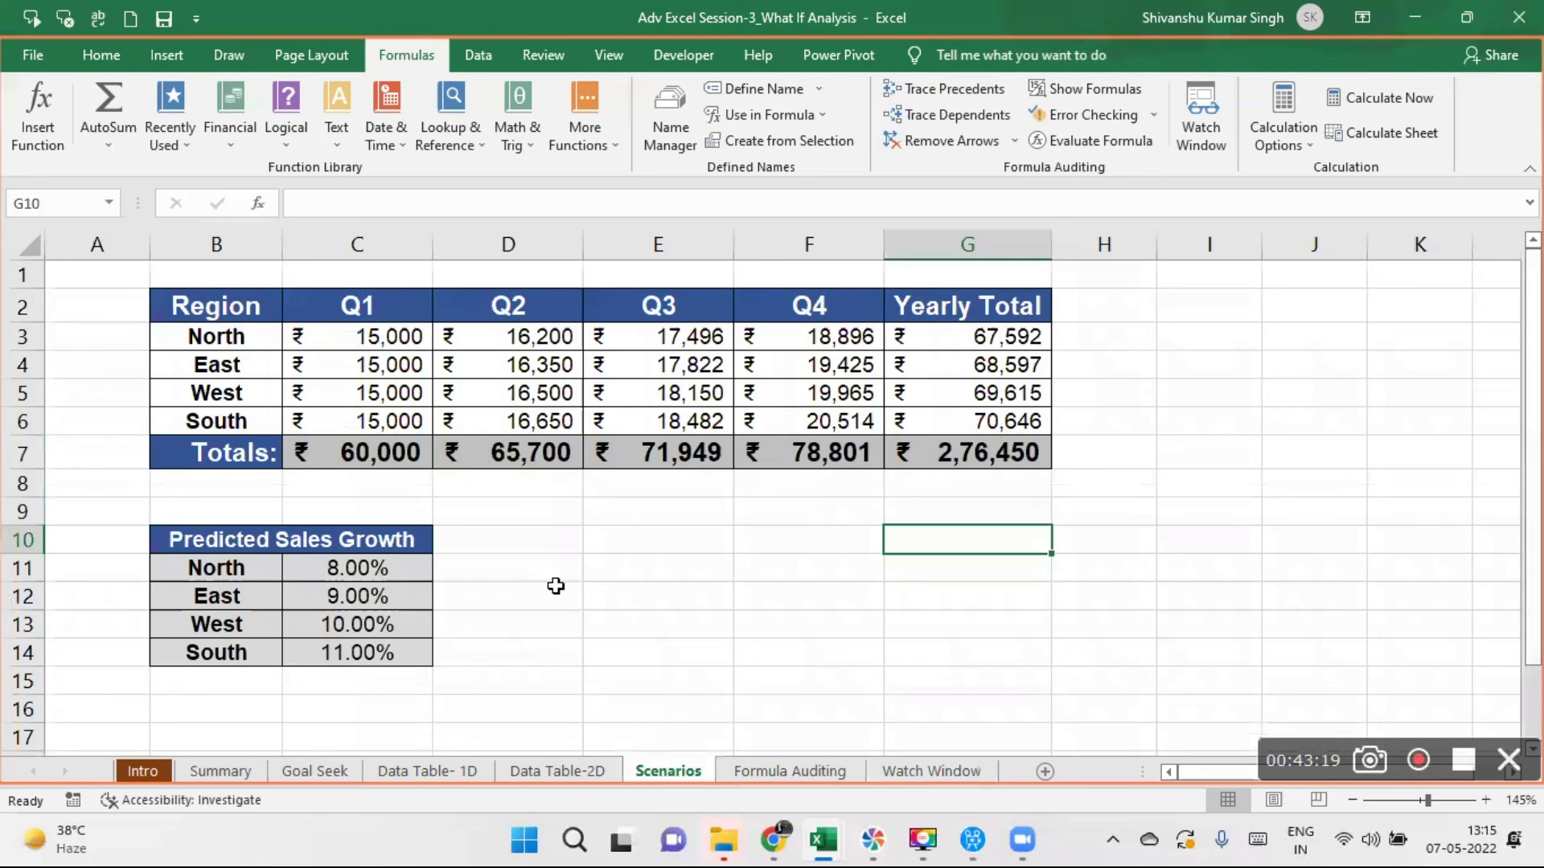
{"action": "left_click_drag", "start_coordinate": [175, 539], "coordinate": [378, 665]}
{"action": "key", "text": "ctrl+c"}
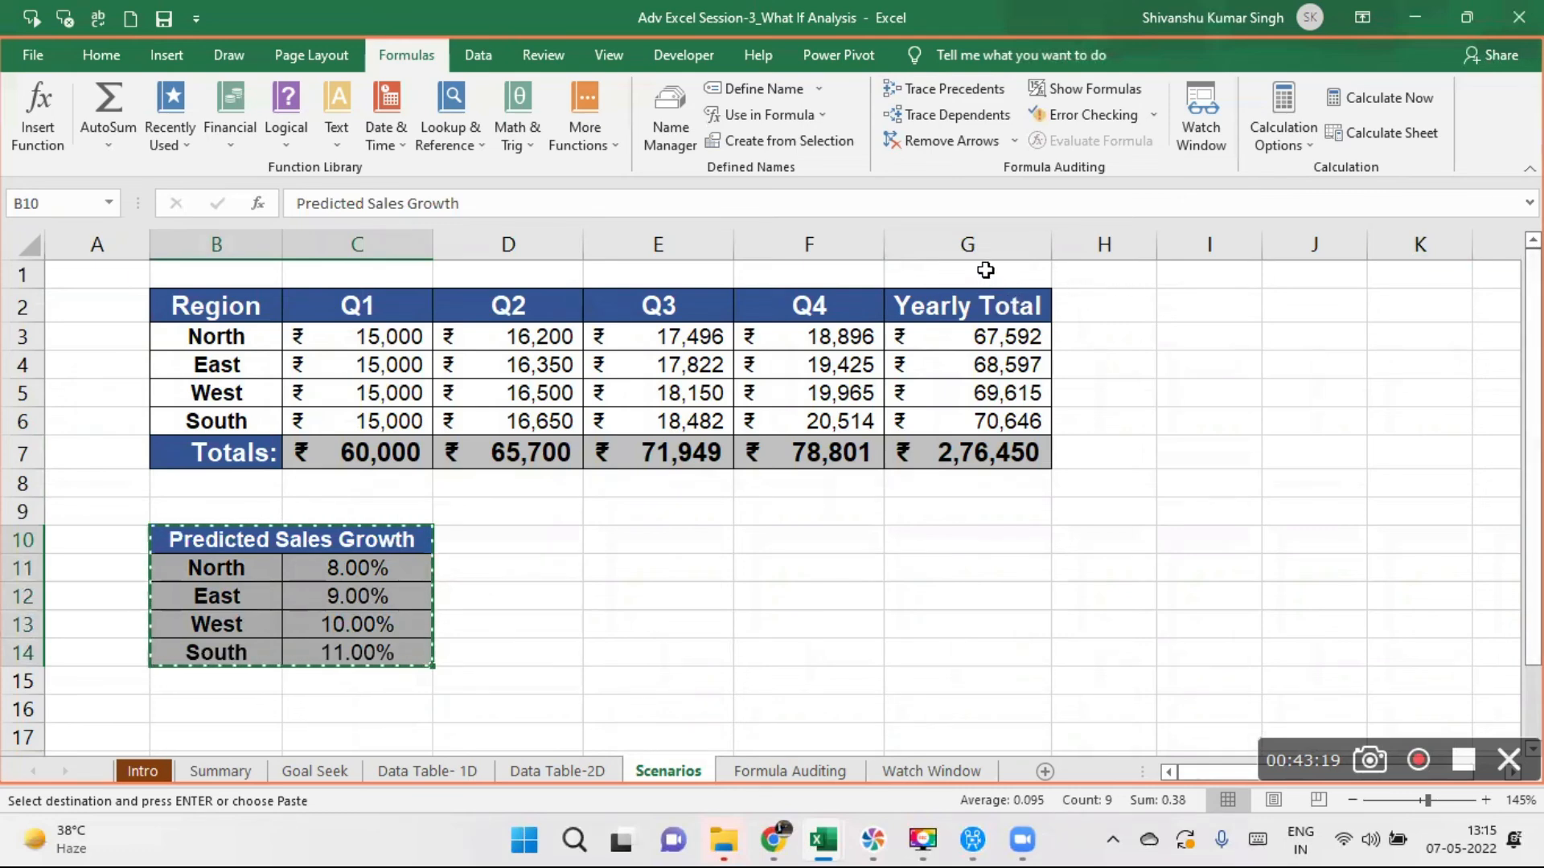
- Copy the regional quarterly sales table in B2:G7 and paste it at cell B30 of the same sheet
{"action": "left_click", "coordinate": [218, 306]}
{"action": "mouse_move", "coordinate": [218, 306]}
{"action": "left_mouse_down"}
{"action": "mouse_move", "coordinate": [844, 454]}
{"action": "mouse_move", "coordinate": [932, 457]}
{"action": "left_mouse_up"}
{"action": "key", "text": "ctrl+c"}
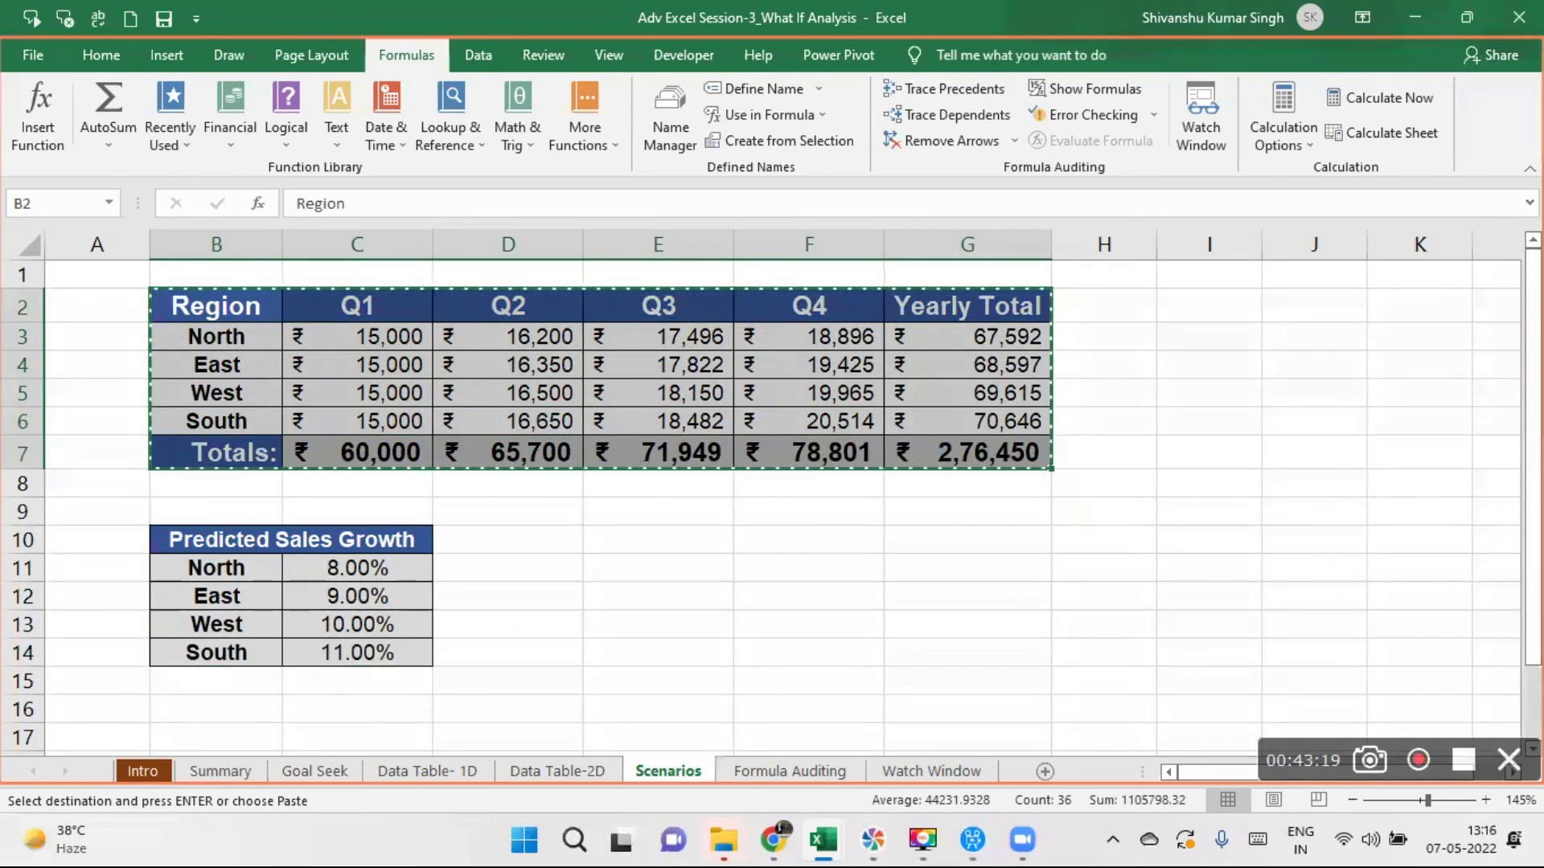
{"action": "left_click", "coordinate": [774, 566]}
{"action": "key", "text": "Down"}
{"action": "key", "text": "Down"}
{"action": "key", "text": "Down"}
{"action": "key", "text": "Down"}
{"action": "key", "text": "Down"}
{"action": "key", "text": "Down"}
{"action": "key", "text": "Down"}
{"action": "key", "text": "Down"}
{"action": "key", "text": "Down"}
{"action": "key", "text": "Down"}
{"action": "key", "text": "Down"}
{"action": "key", "text": "Down"}
{"action": "key", "text": "Down"}
{"action": "key", "text": "Down"}
{"action": "key", "text": "Down"}
{"action": "key", "text": "Down"}
{"action": "key", "text": "Down"}
{"action": "key", "text": "Down"}
{"action": "key", "text": "Down"}
{"action": "key", "text": "Down"}
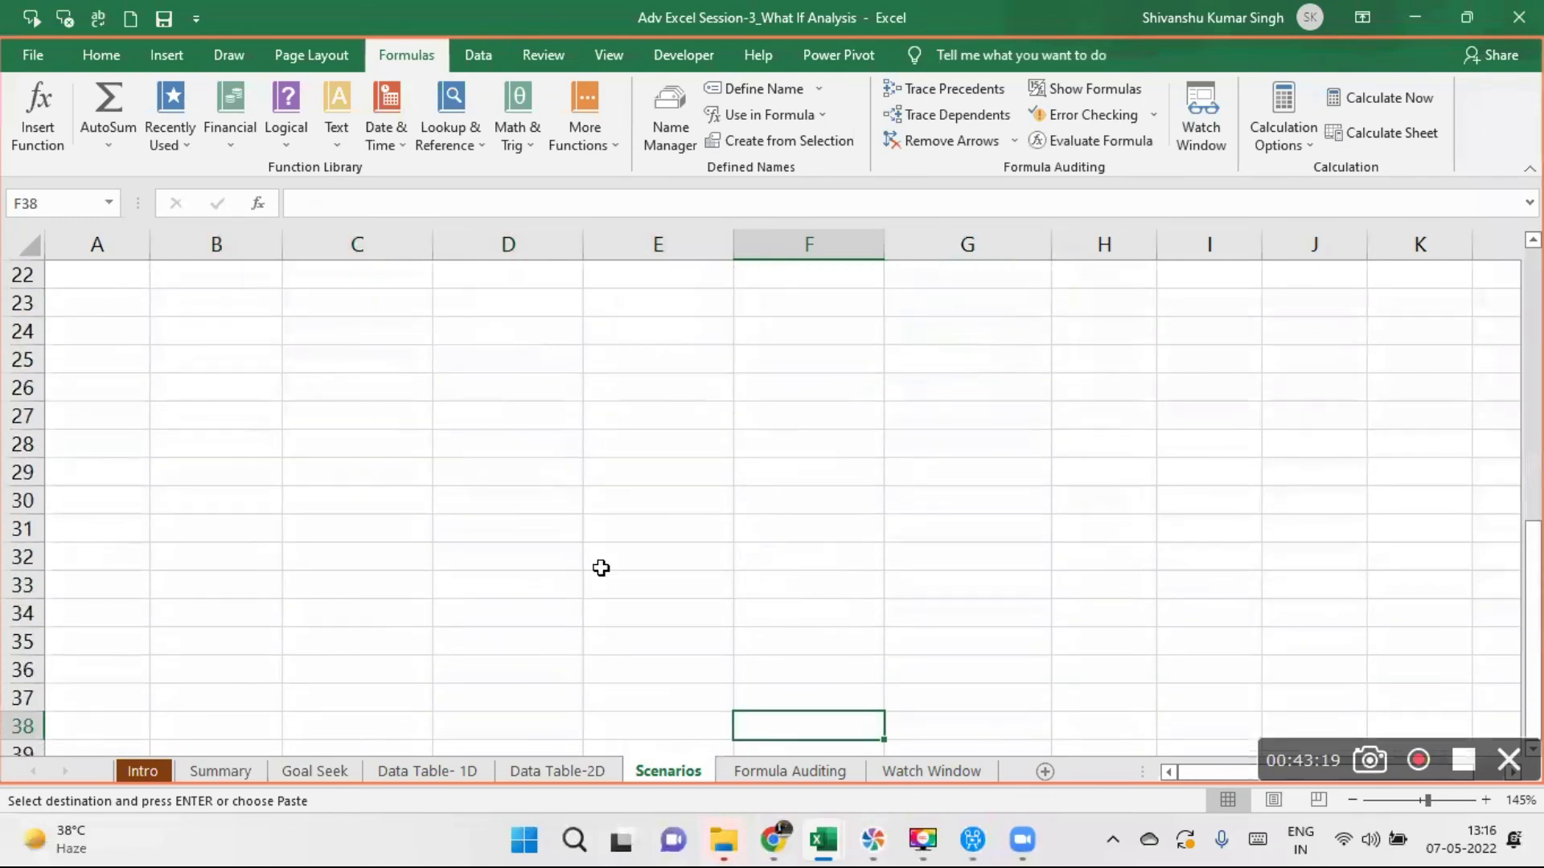
{"action": "left_click", "coordinate": [189, 498]}
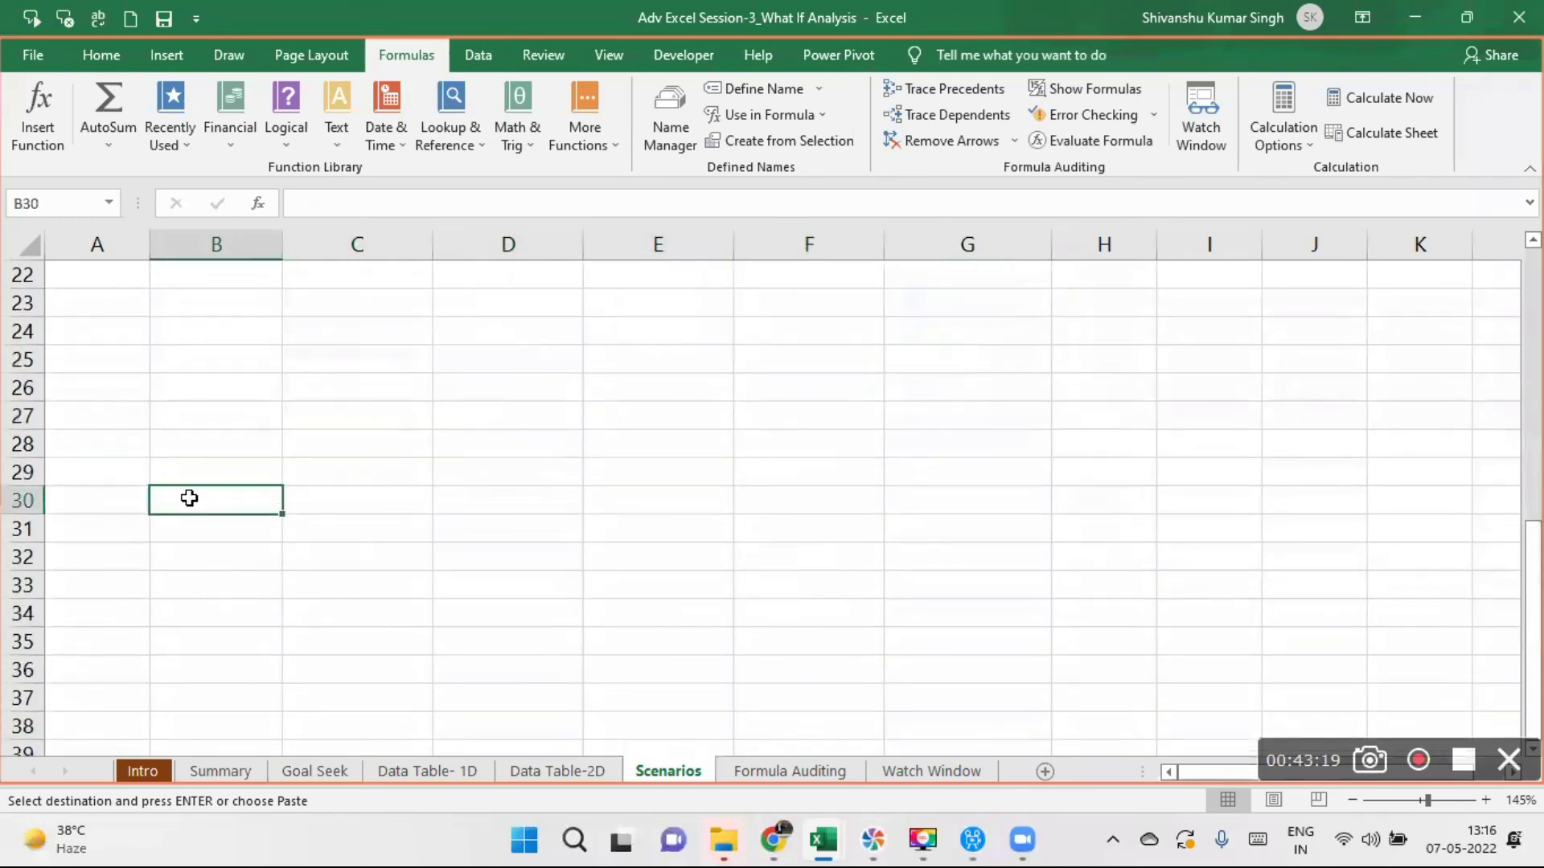
{"action": "key", "text": "ctrl+v"}
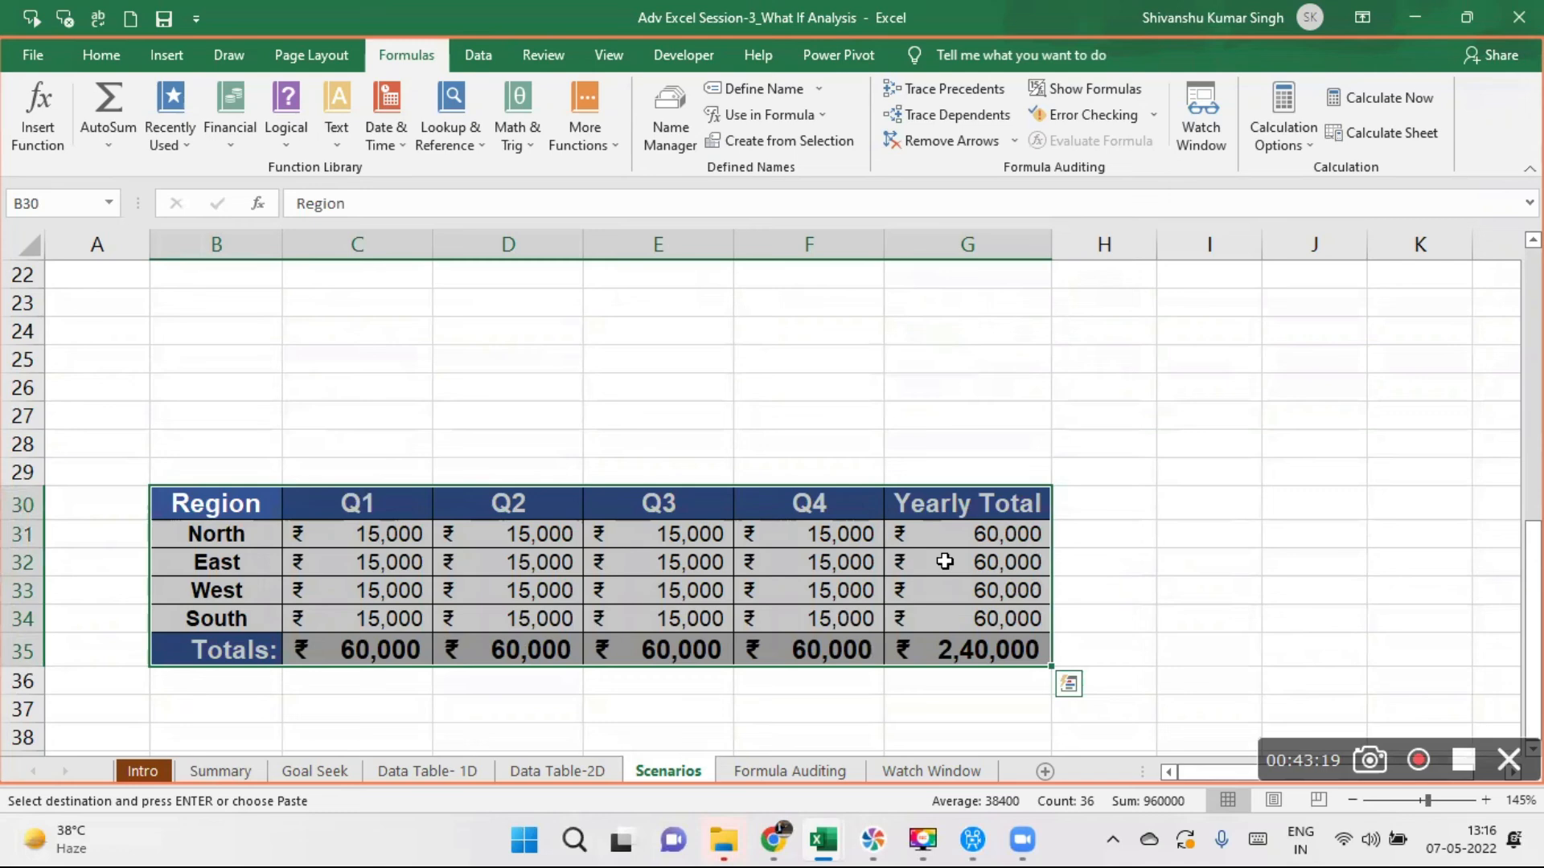
- Change the Q2 North formula in D31 to =C31*(1+$C11) and fill it across D31:F34
{"action": "left_click", "coordinate": [503, 532]}
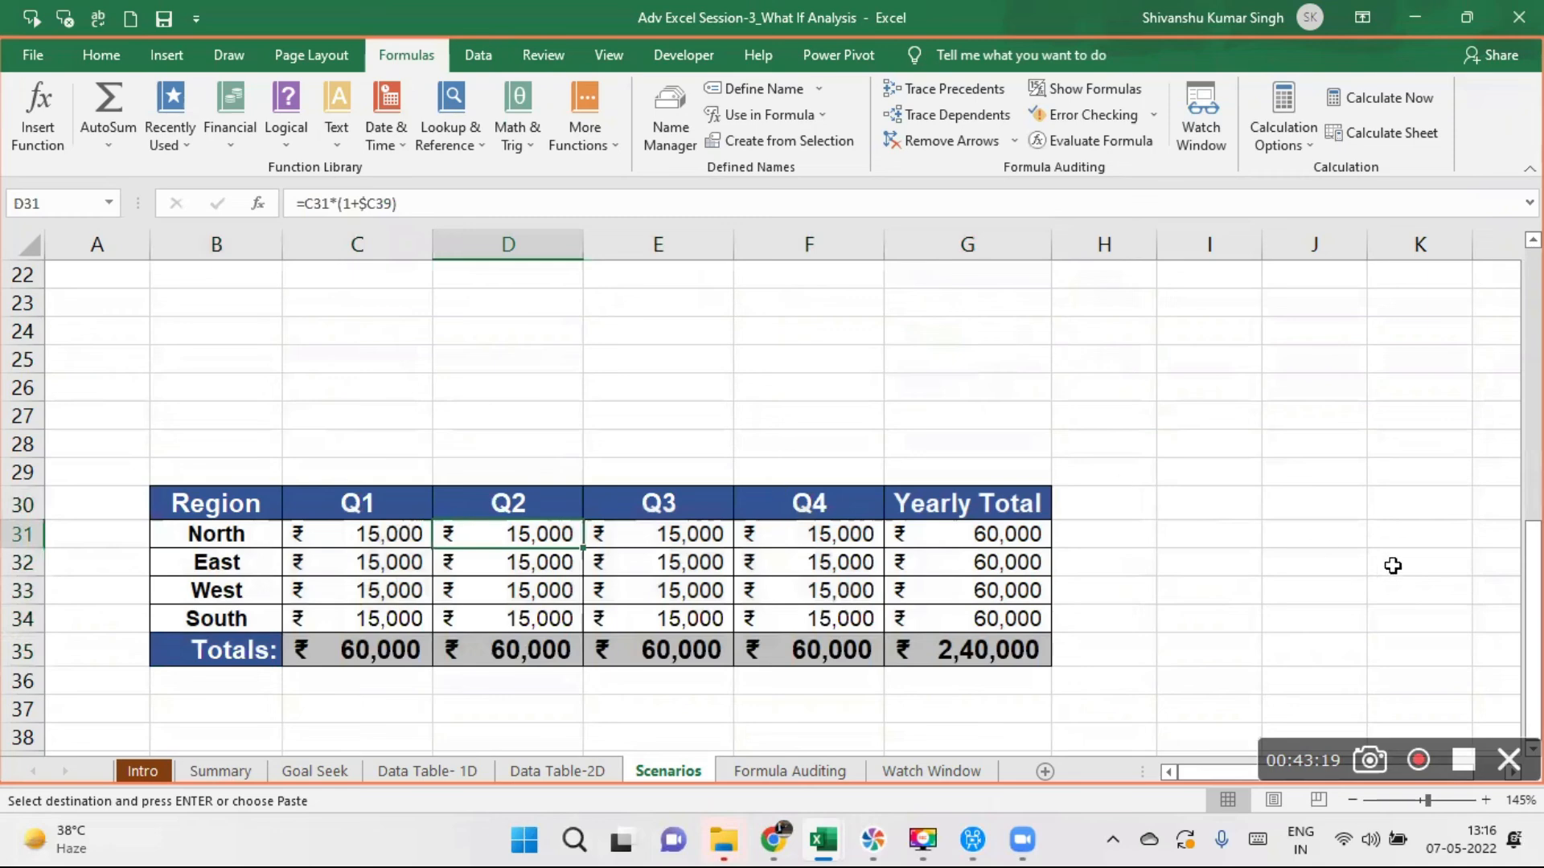
{"action": "mouse_move", "coordinate": [1533, 571]}
{"action": "left_mouse_down"}
{"action": "mouse_move", "coordinate": [1533, 346]}
{"action": "mouse_move", "coordinate": [1532, 572]}
{"action": "left_mouse_up"}
{"action": "left_click", "coordinate": [383, 203]}
{"action": "key", "text": "BackSpace"}
{"action": "key", "text": "BackSpace"}
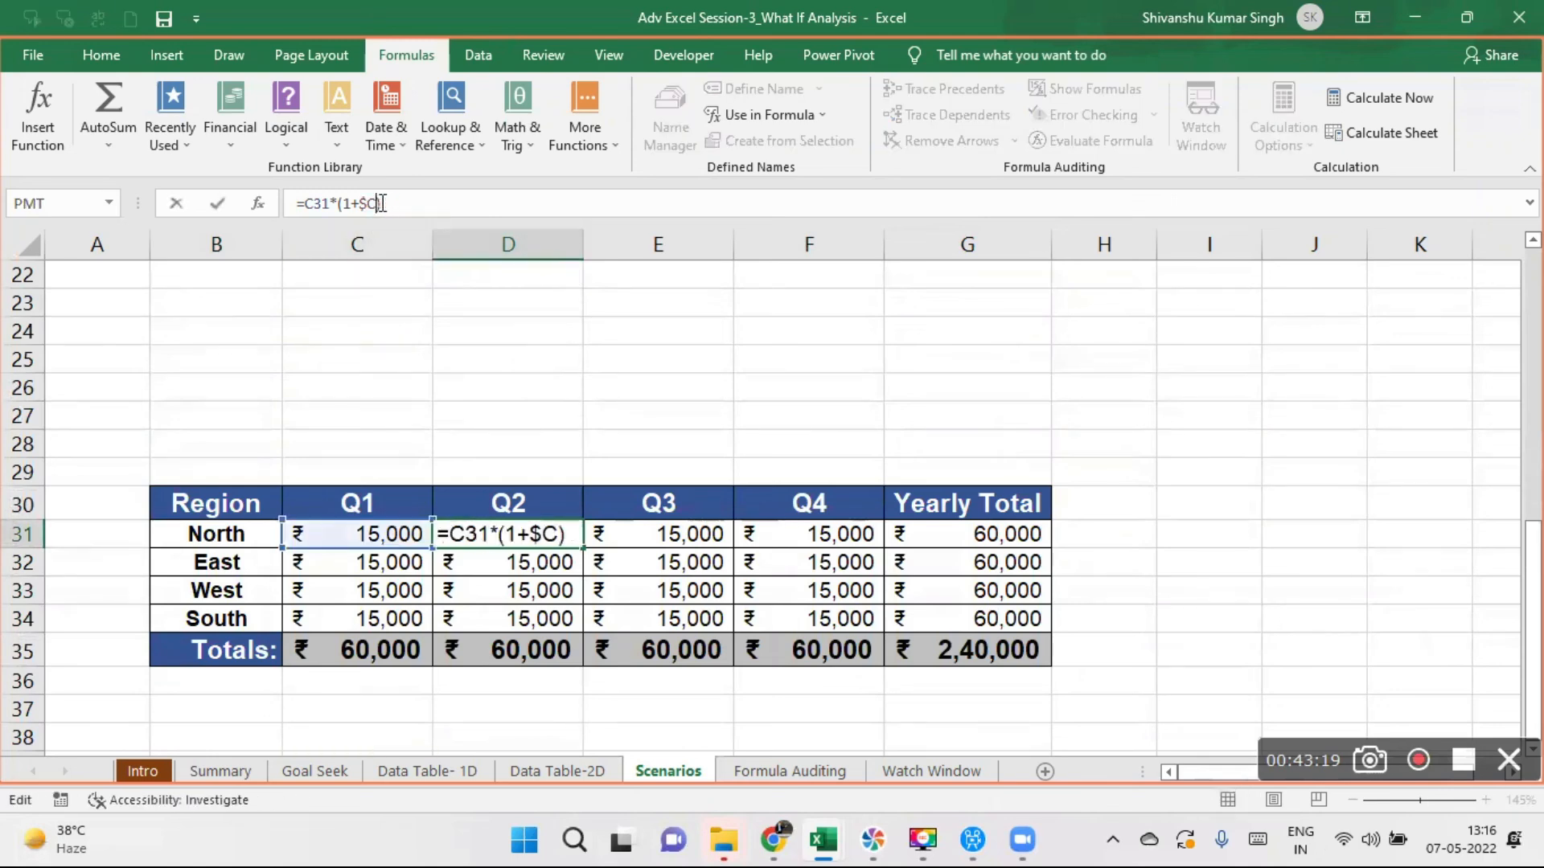
{"action": "type", "text": "11"}
{"action": "key", "text": "Return"}
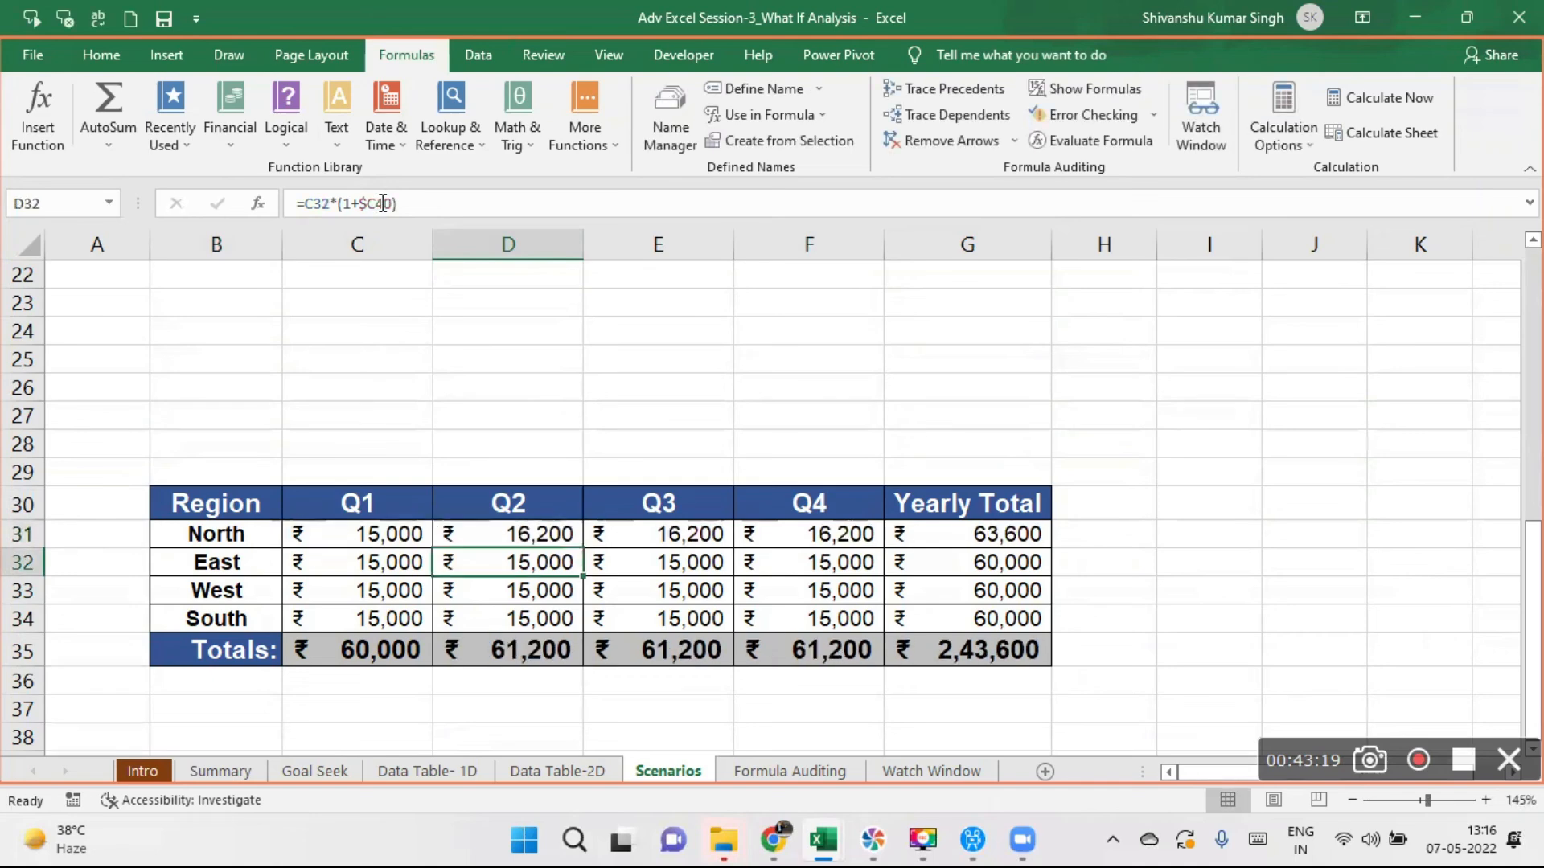
{"action": "left_click", "coordinate": [559, 534]}
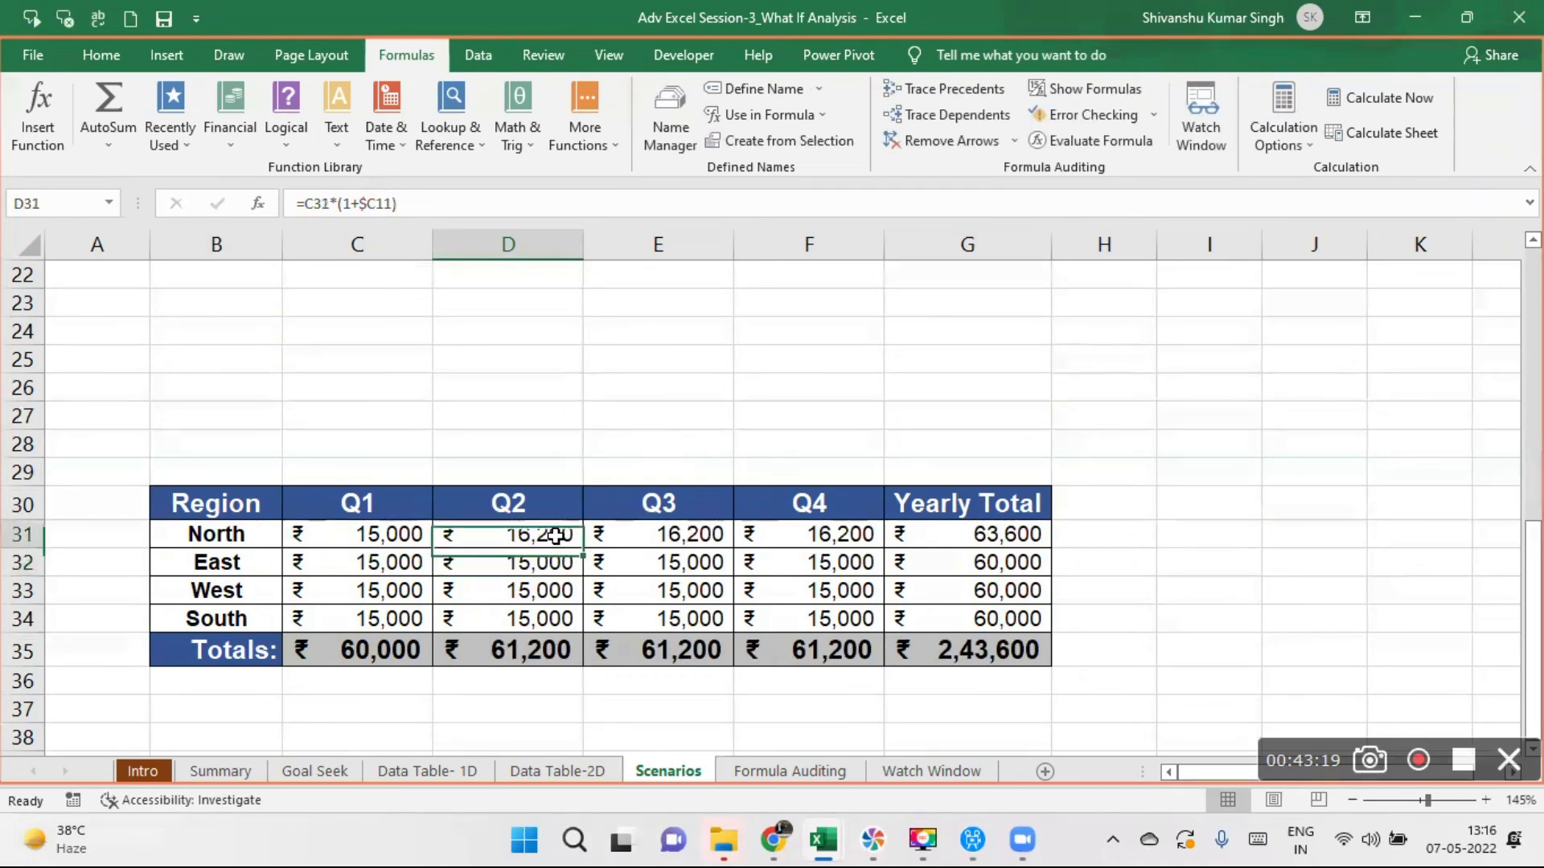
{"action": "left_click_drag", "start_coordinate": [584, 548], "coordinate": [882, 632]}
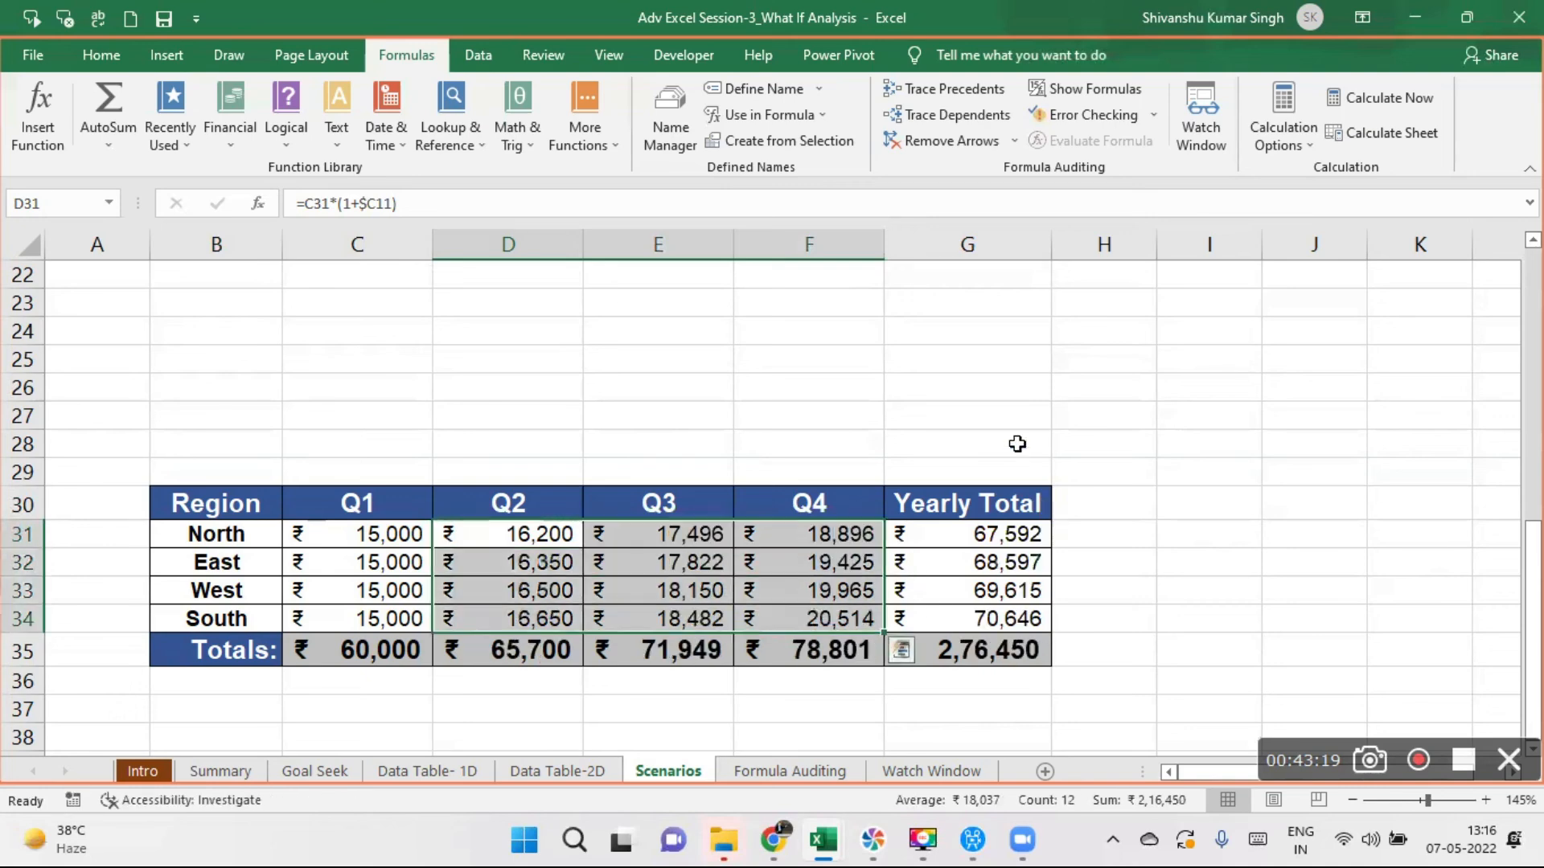
- Add a watch on the copied table's grand total in cell G35 of the Scenarios sheet using the Watch Window
{"action": "left_click_drag", "start_coordinate": [1534, 580], "coordinate": [1533, 579]}
{"action": "left_click", "coordinate": [989, 649]}
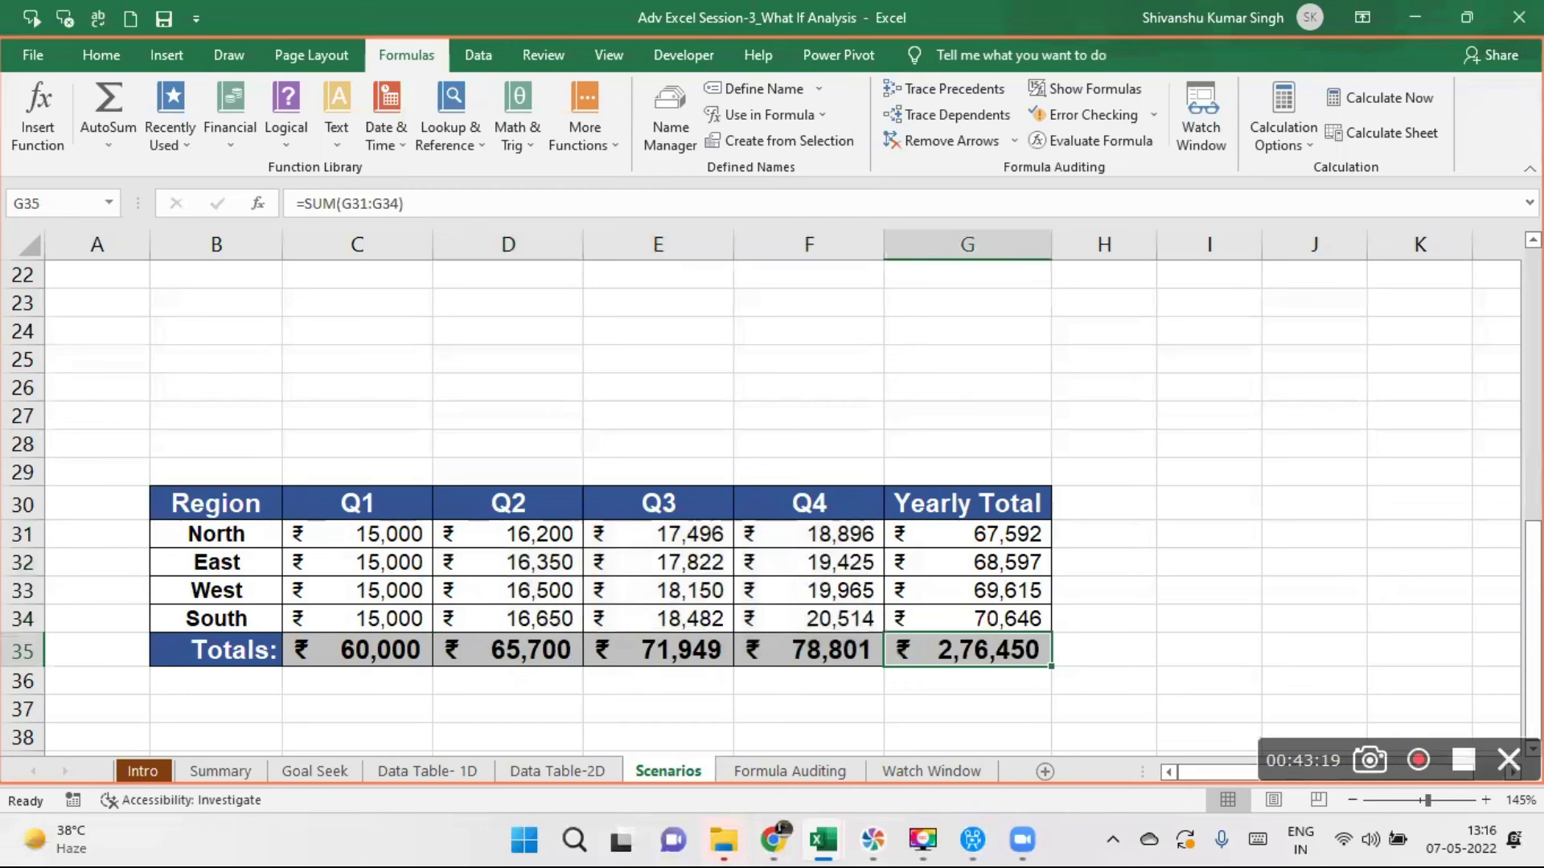
{"action": "left_click_drag", "start_coordinate": [1533, 563], "coordinate": [1533, 291]}
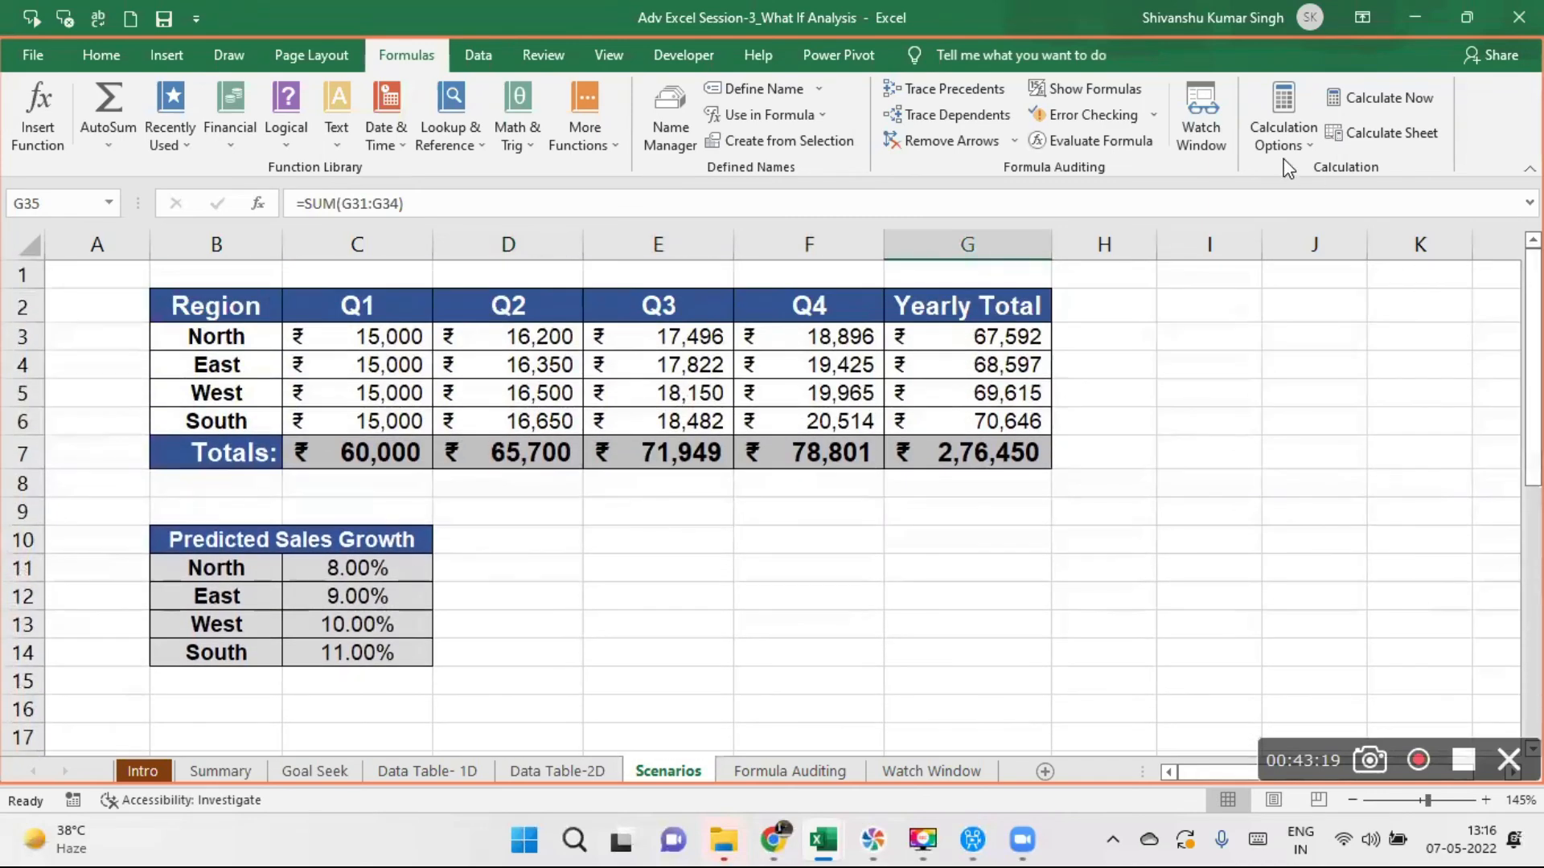
{"action": "left_click", "coordinate": [1204, 127]}
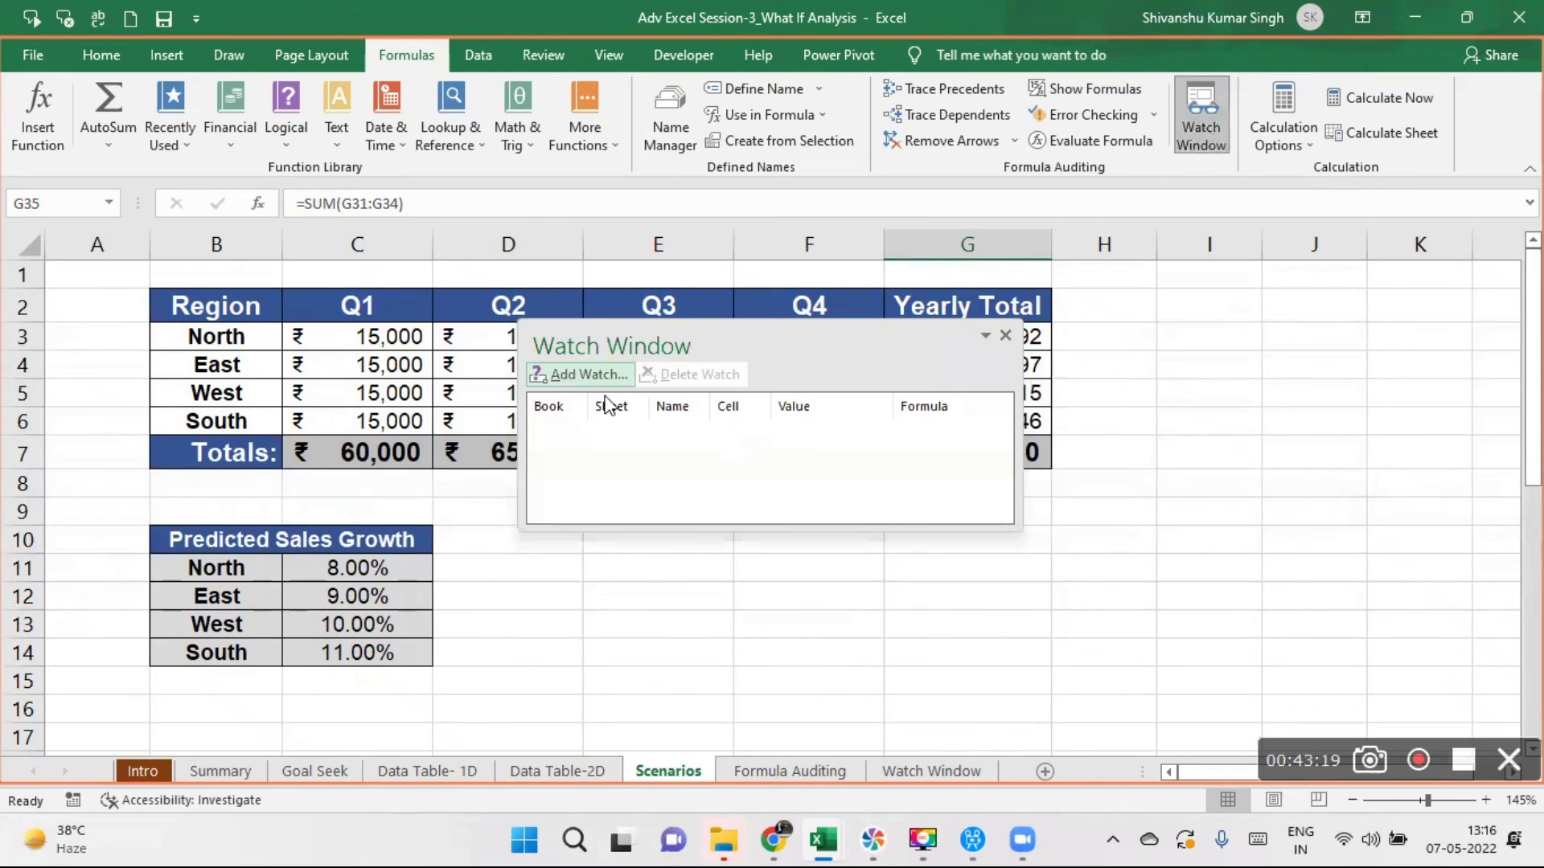
{"action": "left_click", "coordinate": [577, 378]}
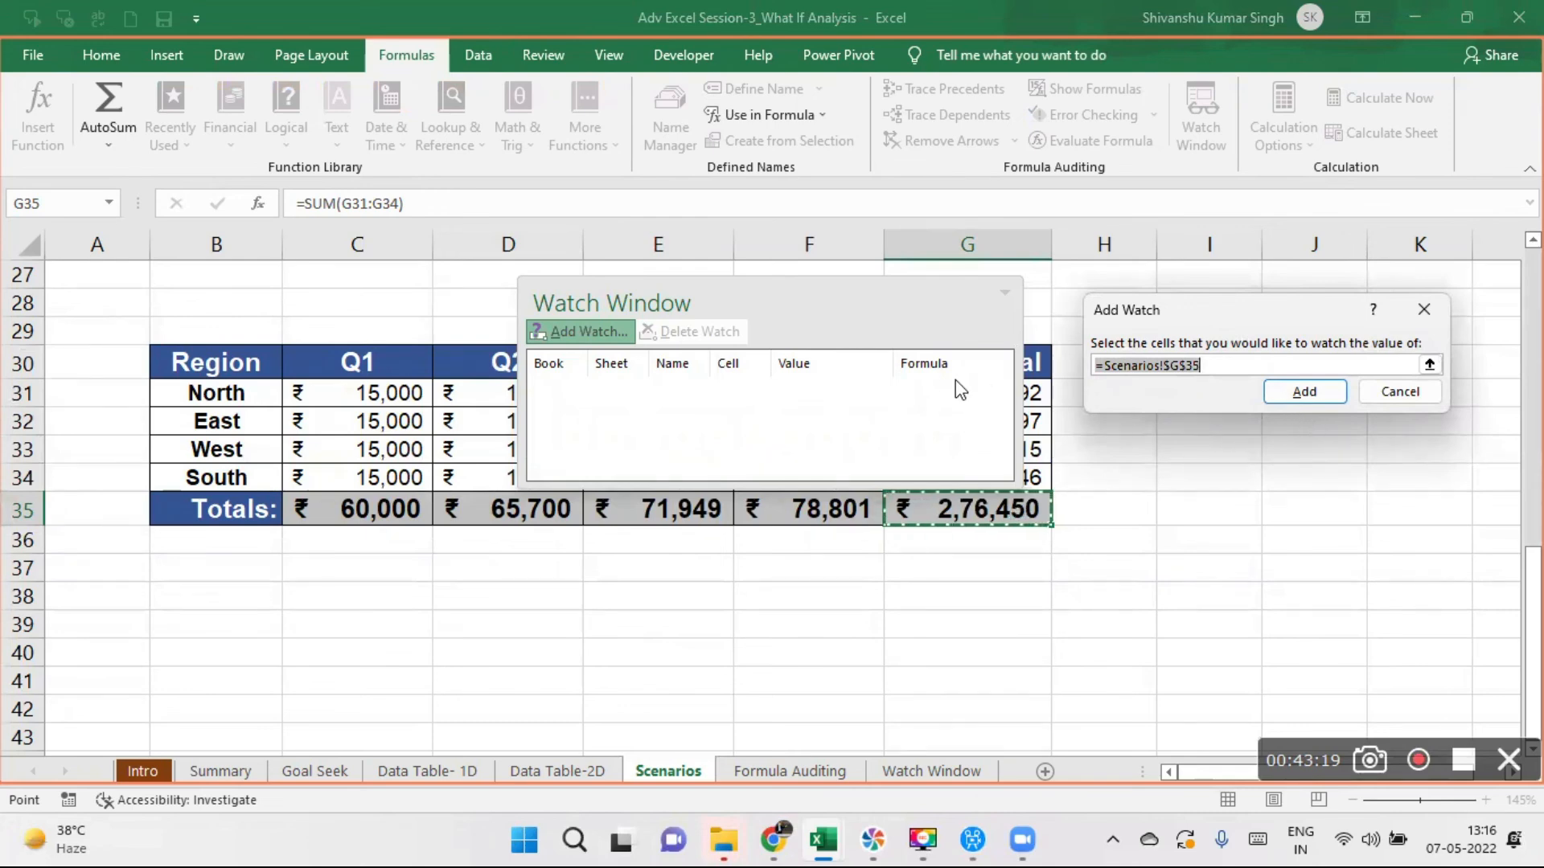
{"action": "left_click", "coordinate": [1287, 393]}
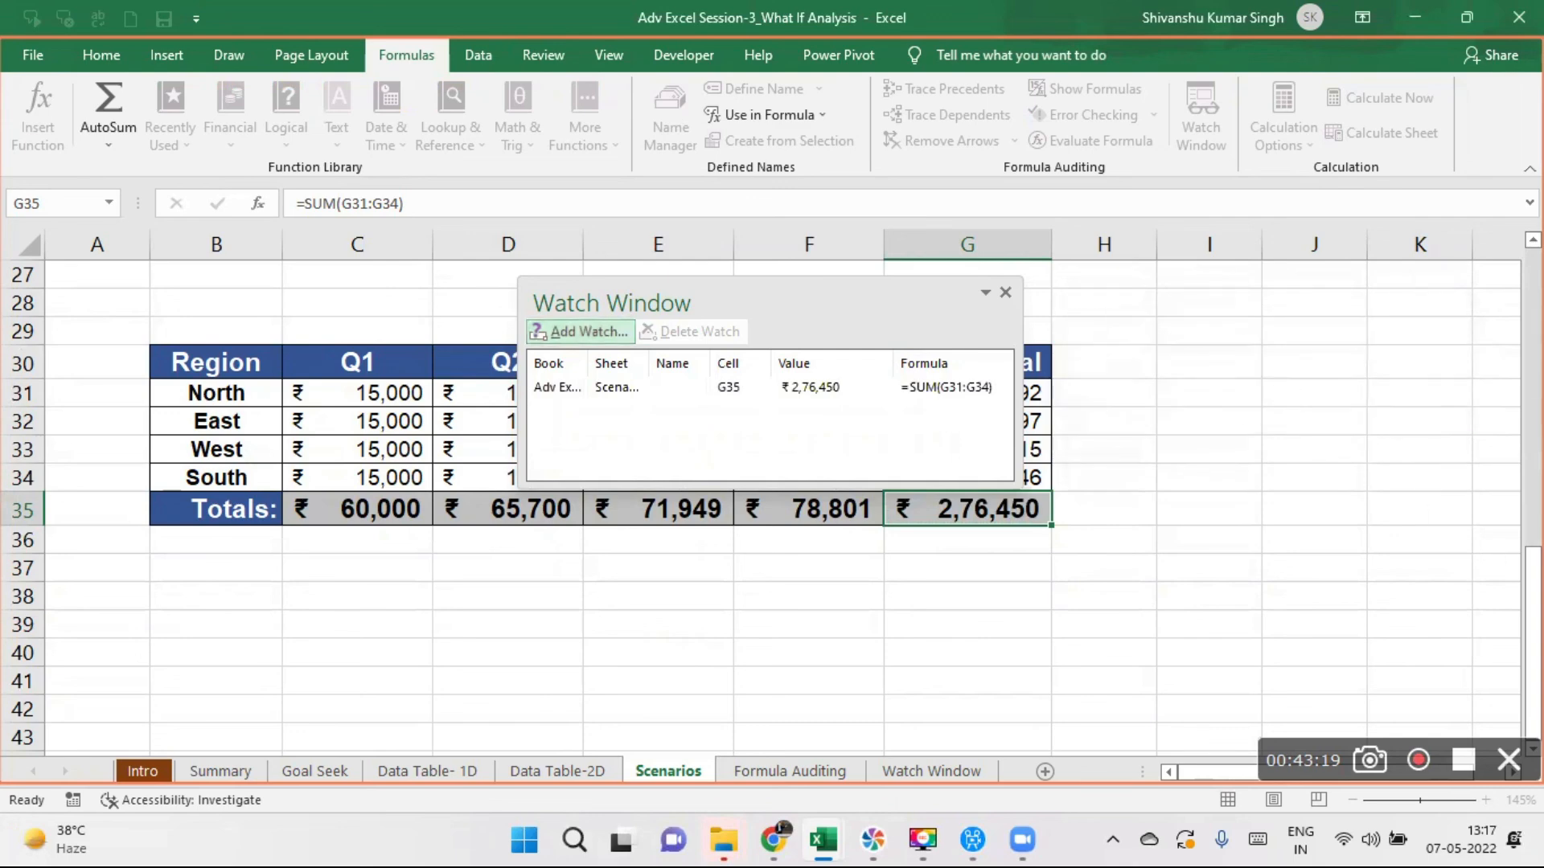
- Move the Watch Window off the Q2 column and set North's predicted sales growth in C11 to 9%
{"action": "scroll", "coordinate": [806, 310], "scroll_direction": "up", "scroll_amount": 9}
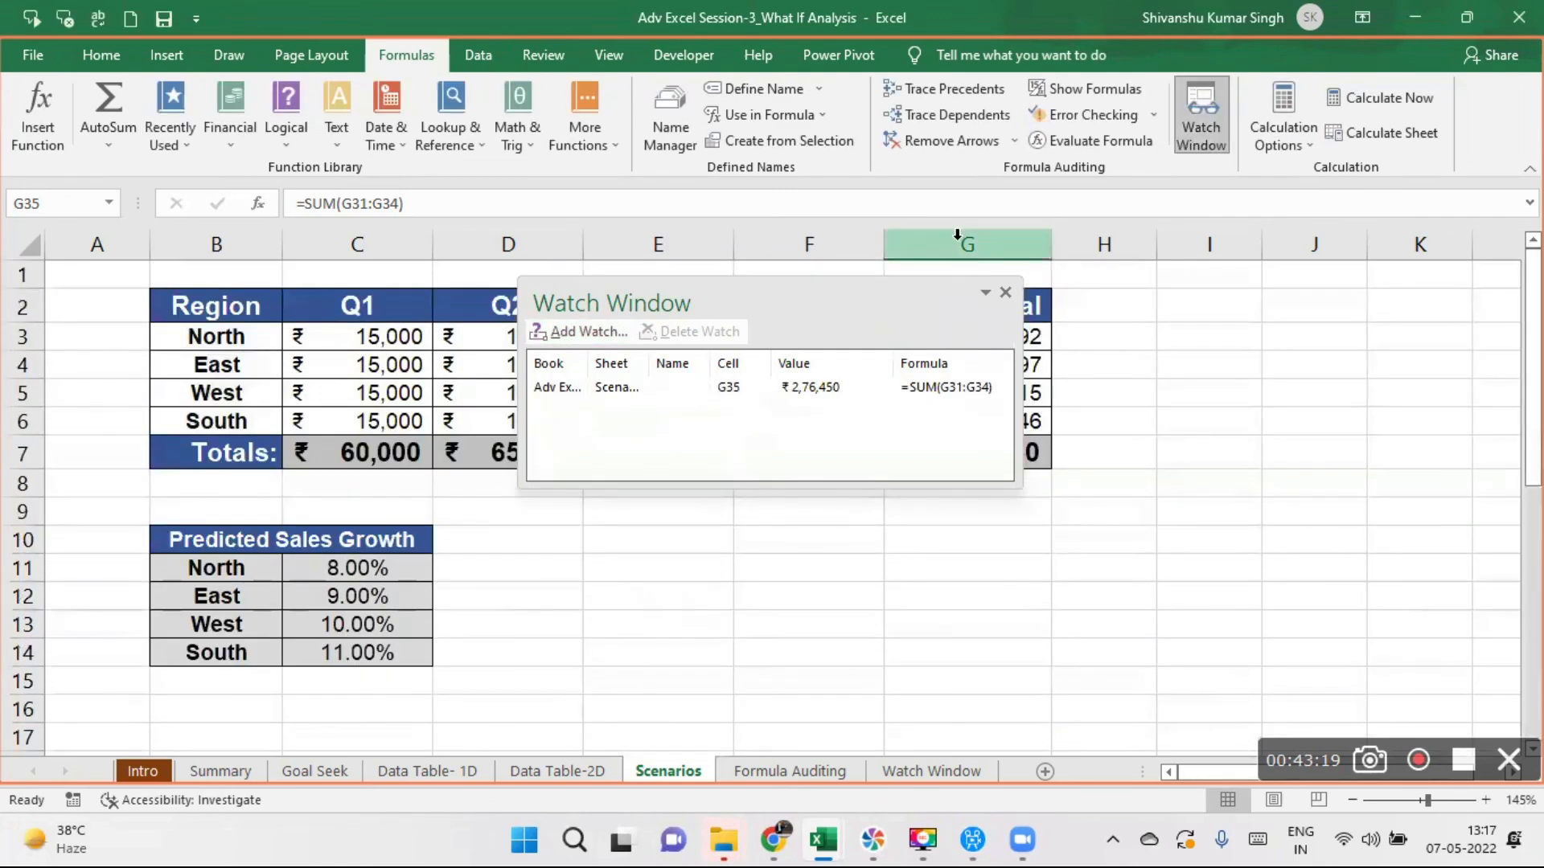
{"action": "left_click_drag", "start_coordinate": [807, 310], "coordinate": [902, 319]}
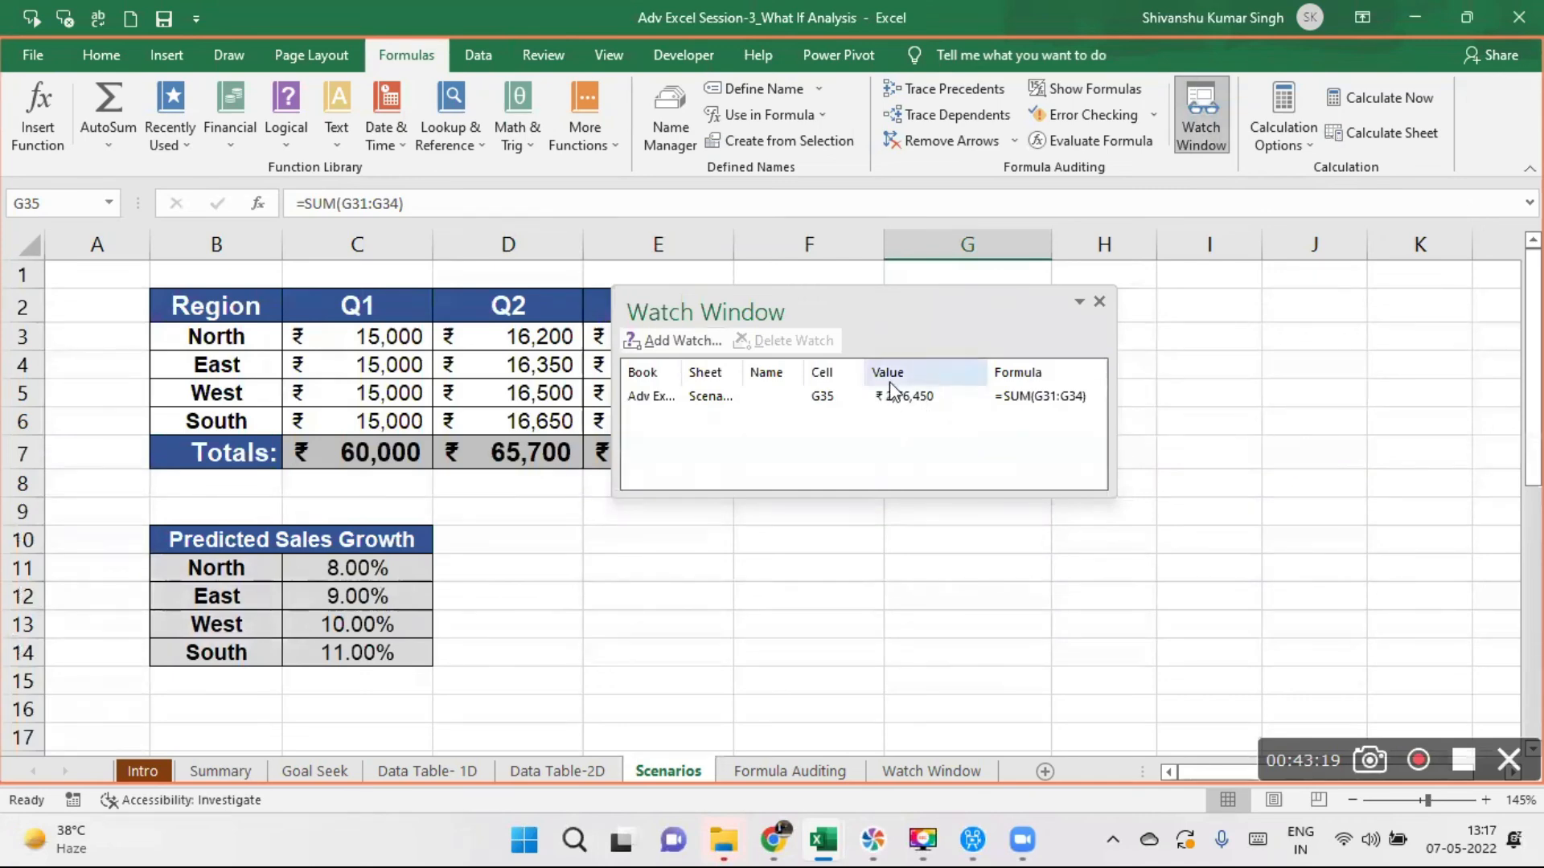
{"action": "left_click", "coordinate": [325, 569]}
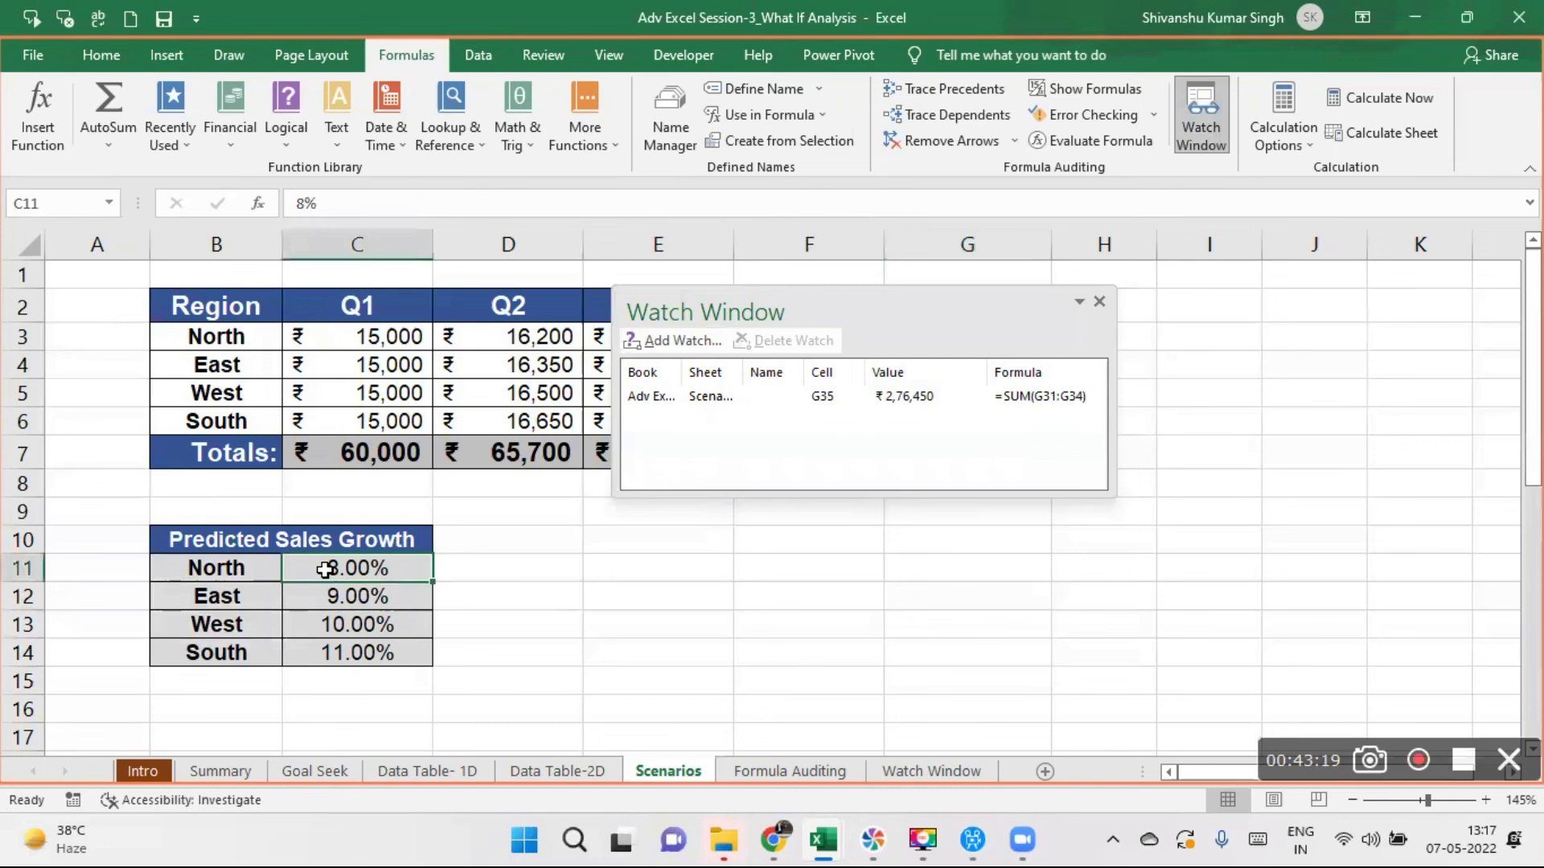
{"action": "type", "text": "9"}
{"action": "key", "text": "Return"}
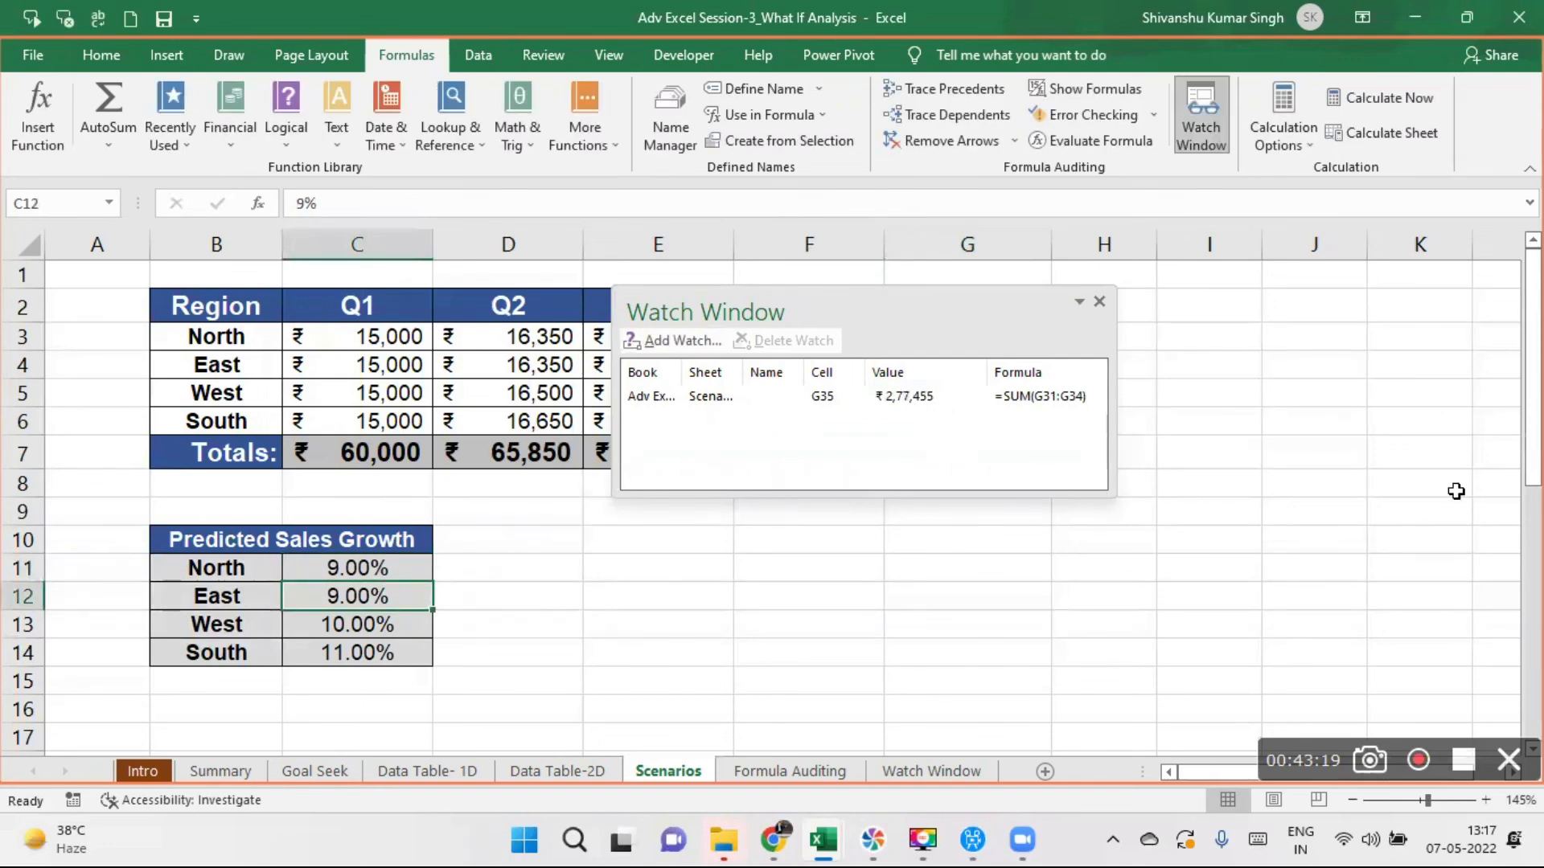
- Move the Watch Window clear of the quarterly columns and set predicted sales growth to 5% for West and 6% for East
{"action": "mouse_move", "coordinate": [1533, 363]}
{"action": "left_mouse_down"}
{"action": "mouse_move", "coordinate": [1534, 619]}
{"action": "mouse_move", "coordinate": [1533, 366]}
{"action": "left_mouse_up"}
{"action": "left_click_drag", "start_coordinate": [951, 290], "coordinate": [1266, 234]}
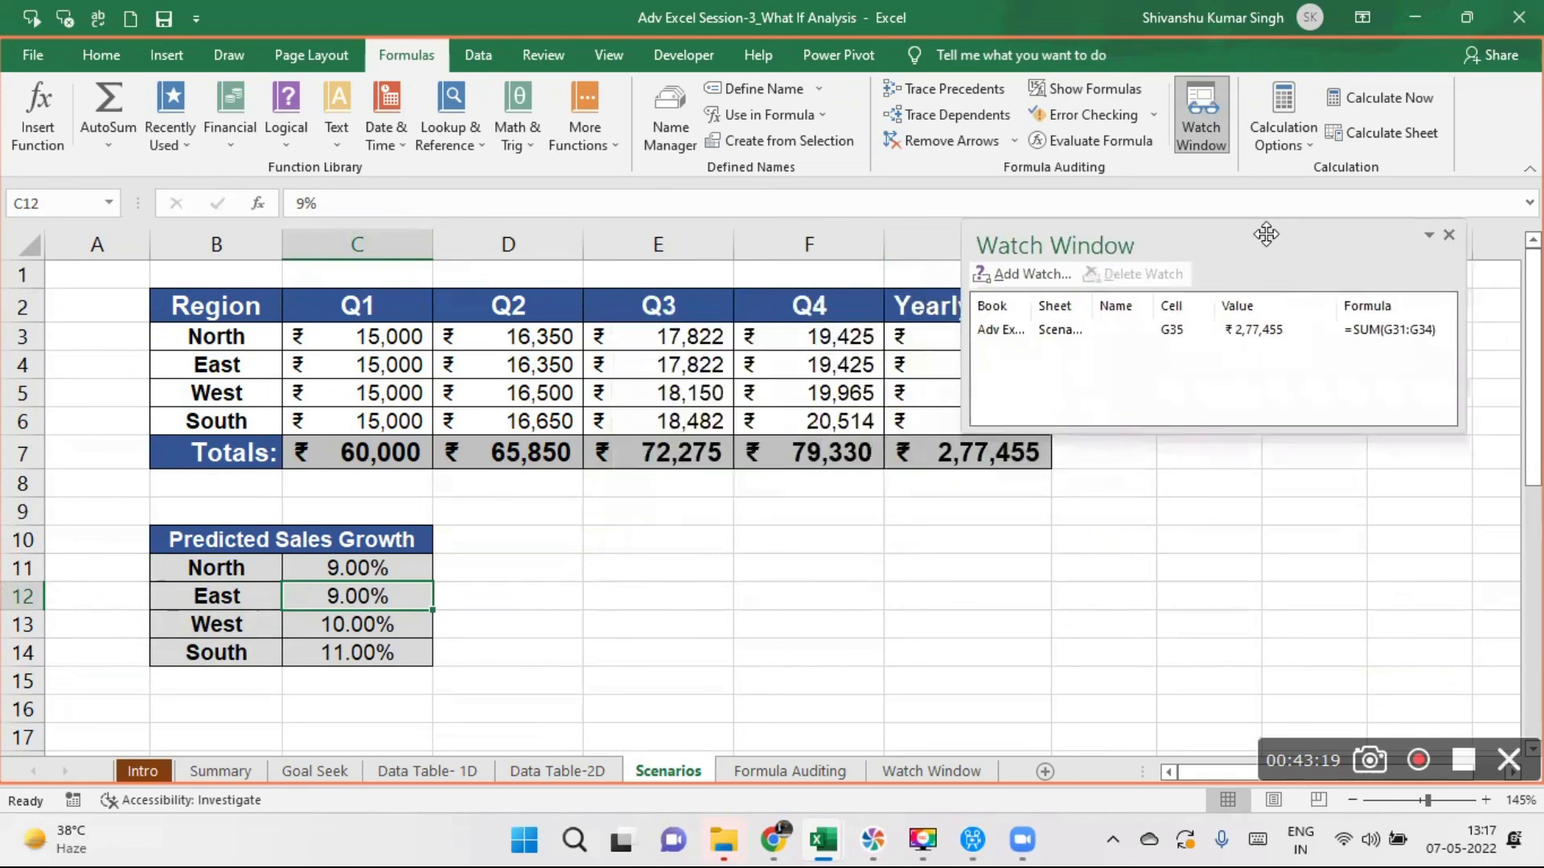
{"action": "left_click", "coordinate": [338, 623]}
{"action": "type", "text": "5"}
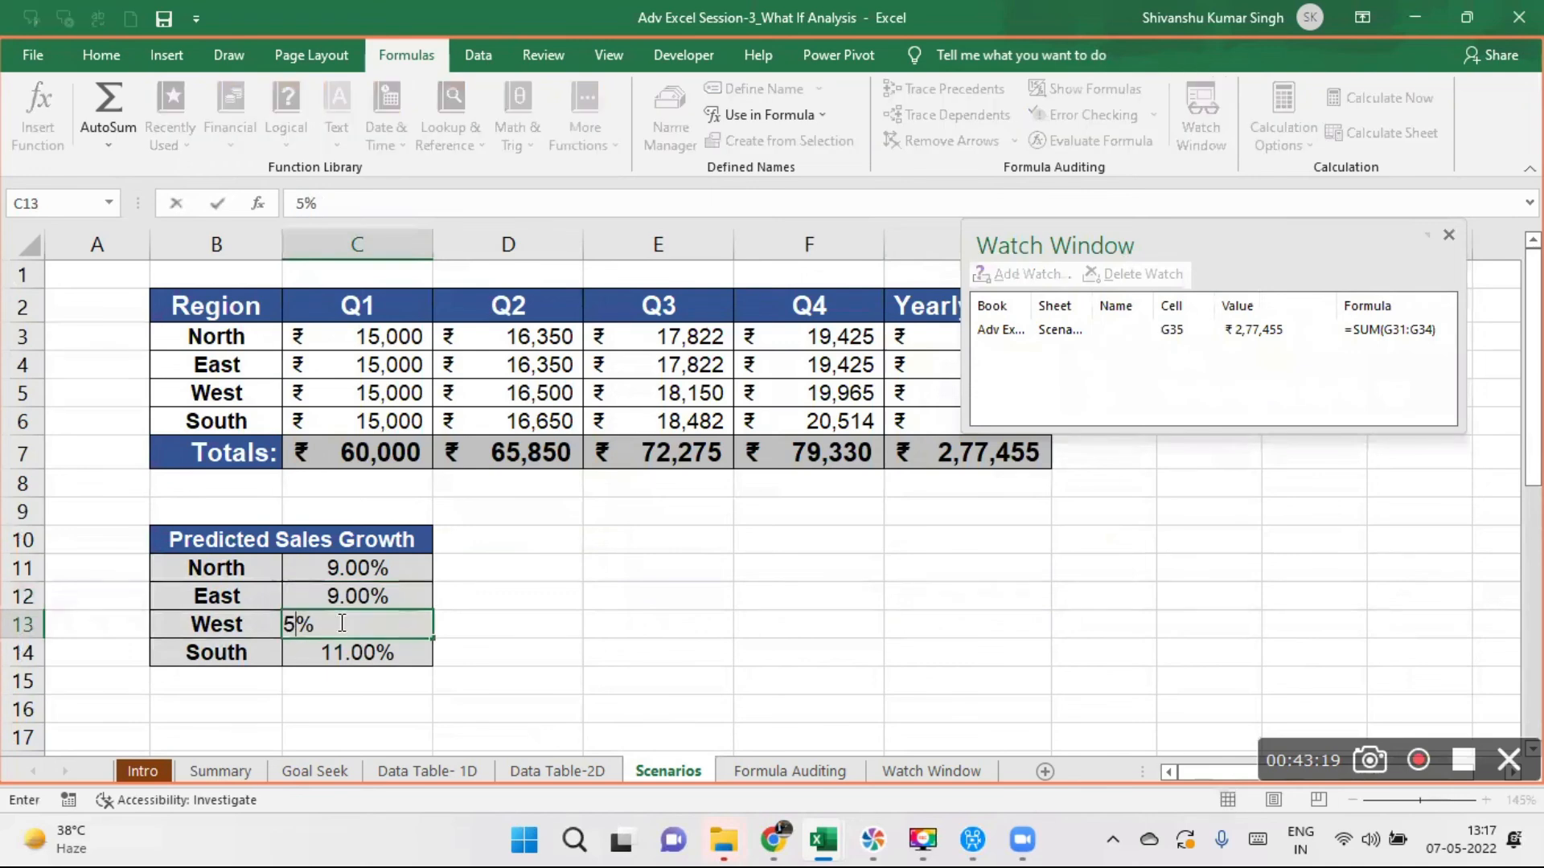
{"action": "key", "text": "Return"}
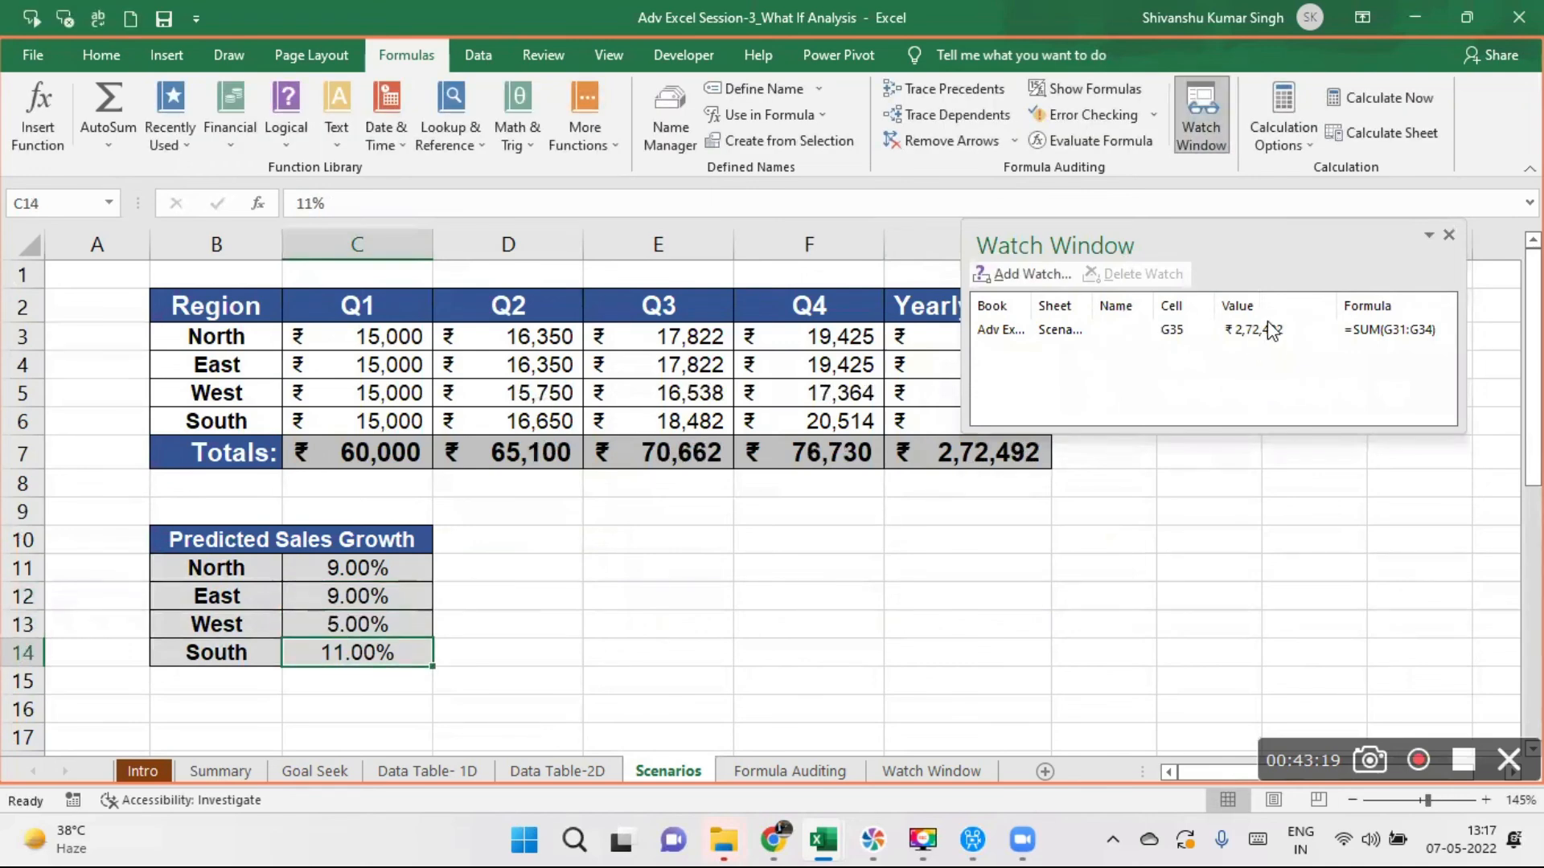
{"action": "left_click", "coordinate": [304, 602]}
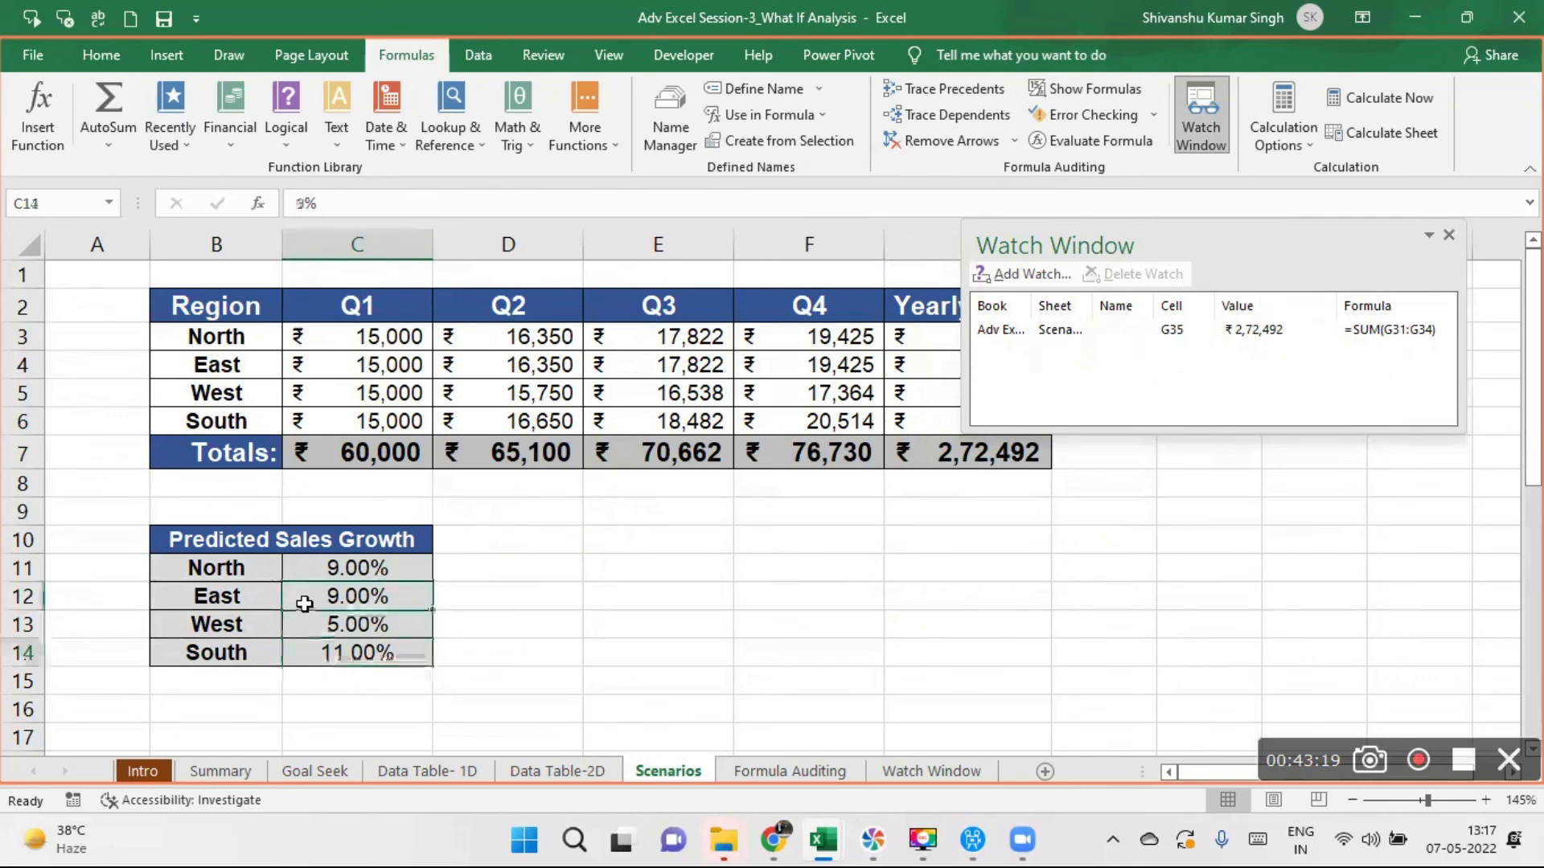
{"action": "type", "text": "6"}
{"action": "key", "text": "Return"}
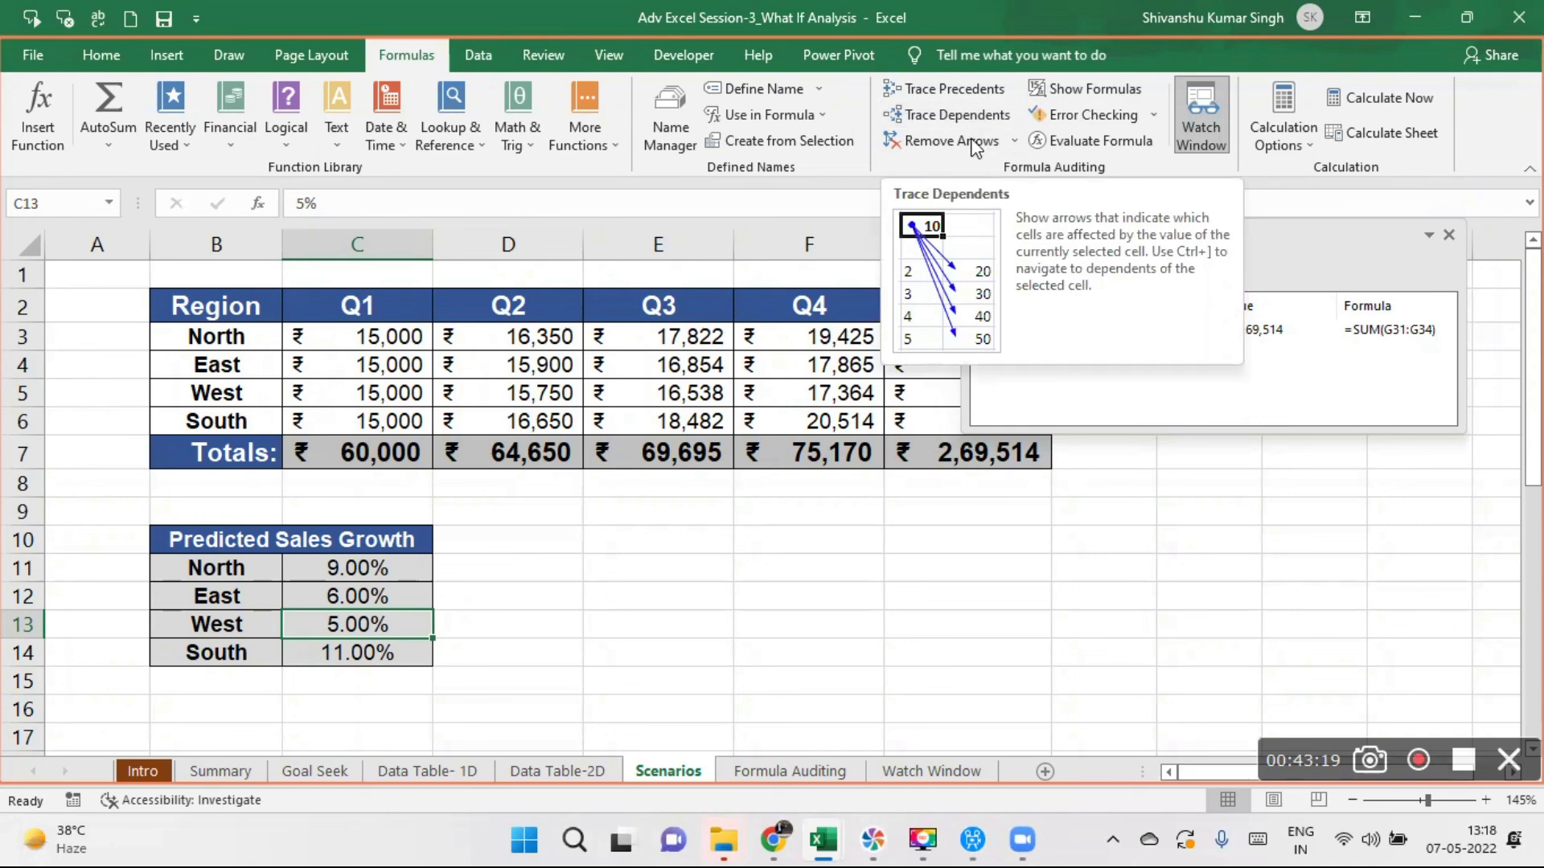
{"action": "left_click", "coordinate": [1035, 567]}
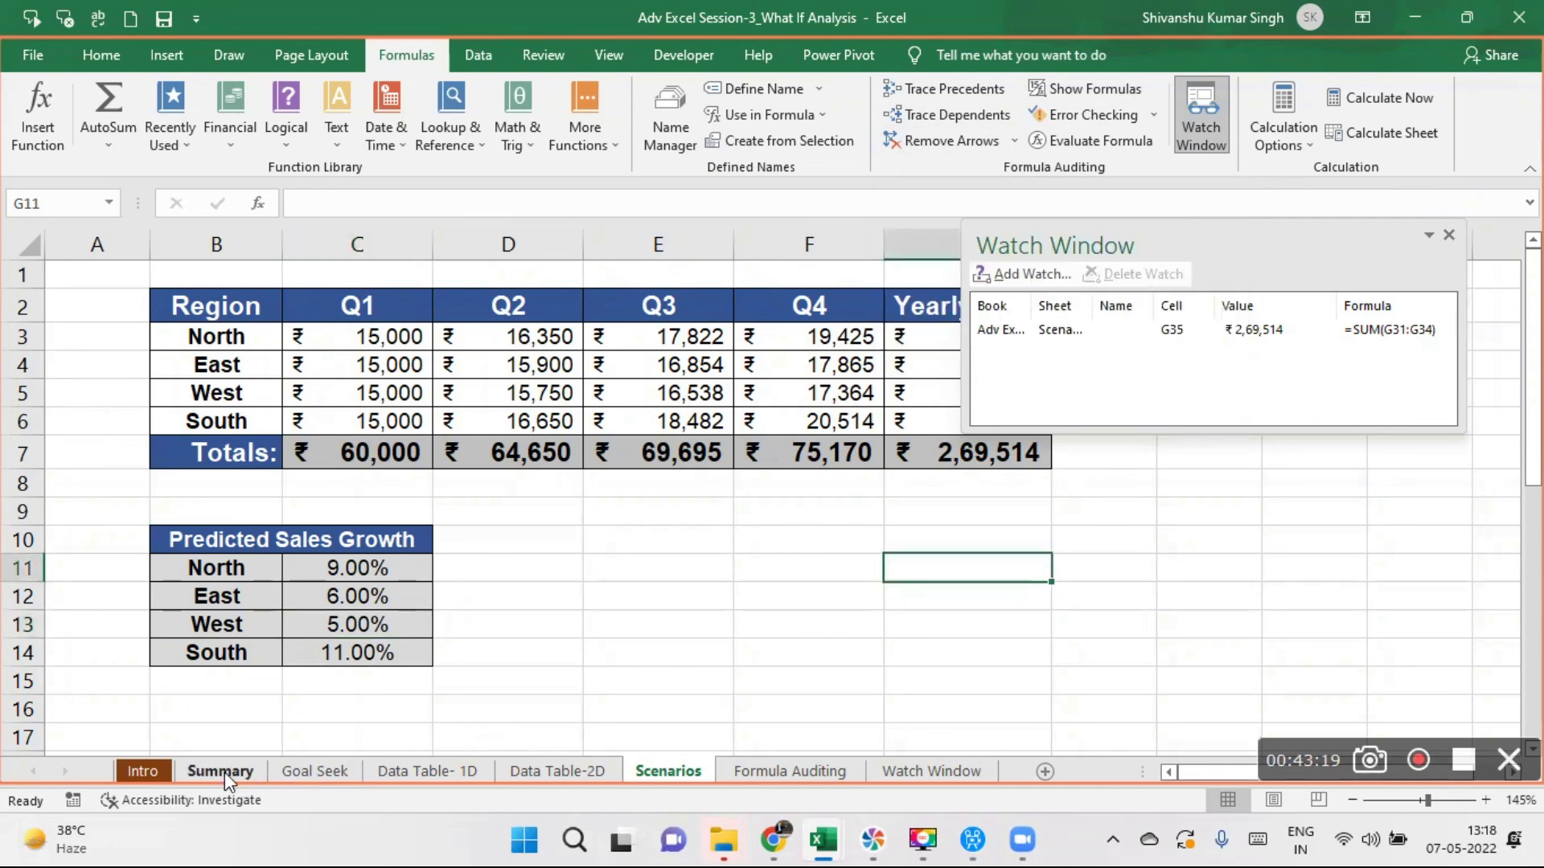
- Look through the Goal Seek, Data Table- 1D and Data Table-2D sheets with the Watch Window open and return to Scenarios
{"action": "left_click", "coordinate": [327, 770]}
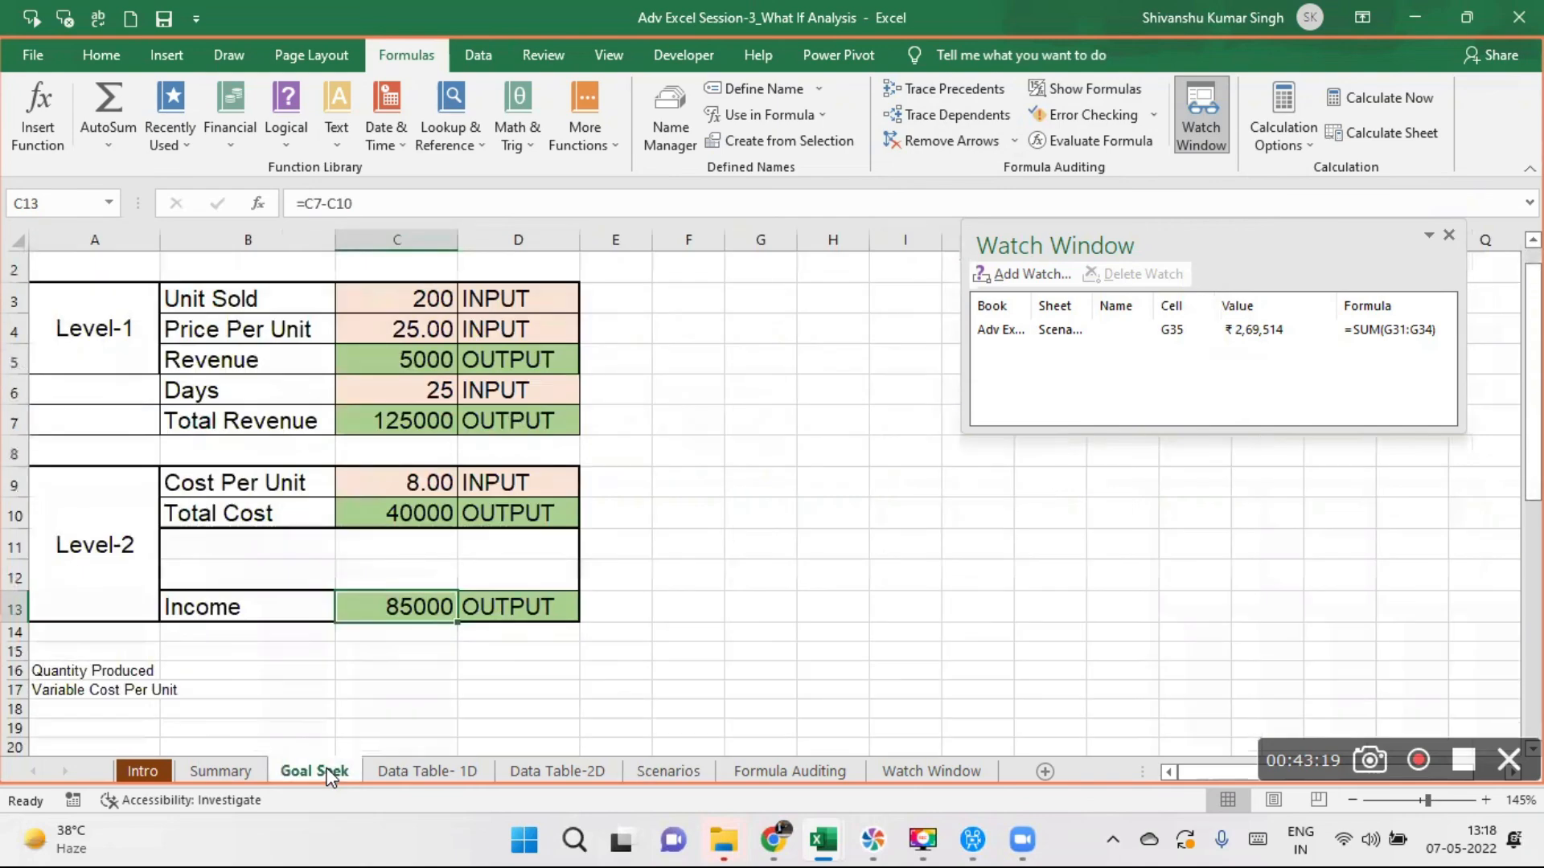
{"action": "left_click", "coordinate": [426, 770]}
{"action": "left_click", "coordinate": [555, 765]}
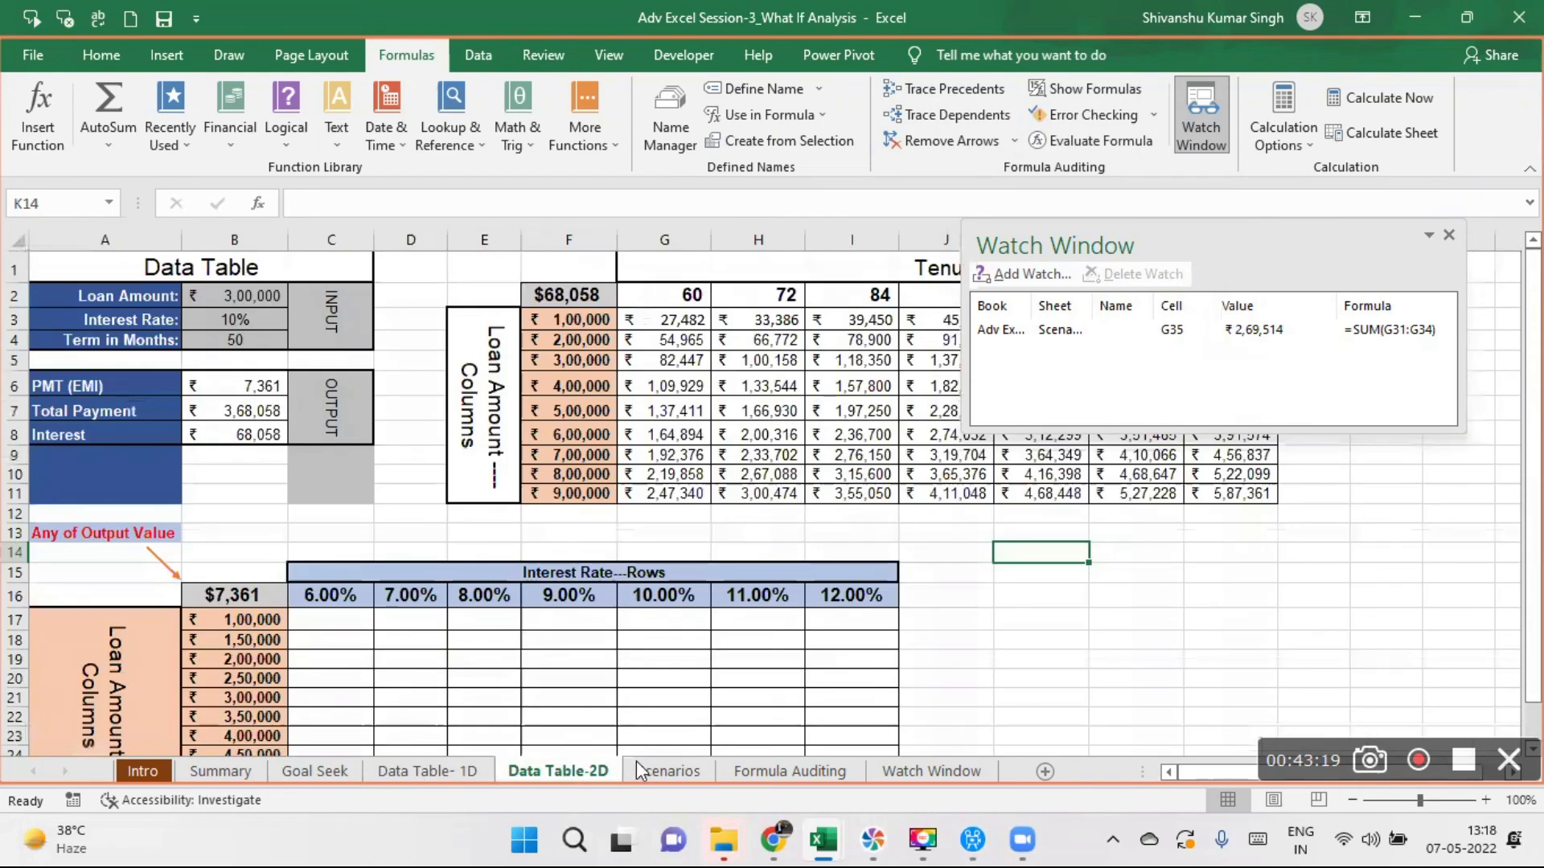
{"action": "left_click", "coordinate": [672, 768]}
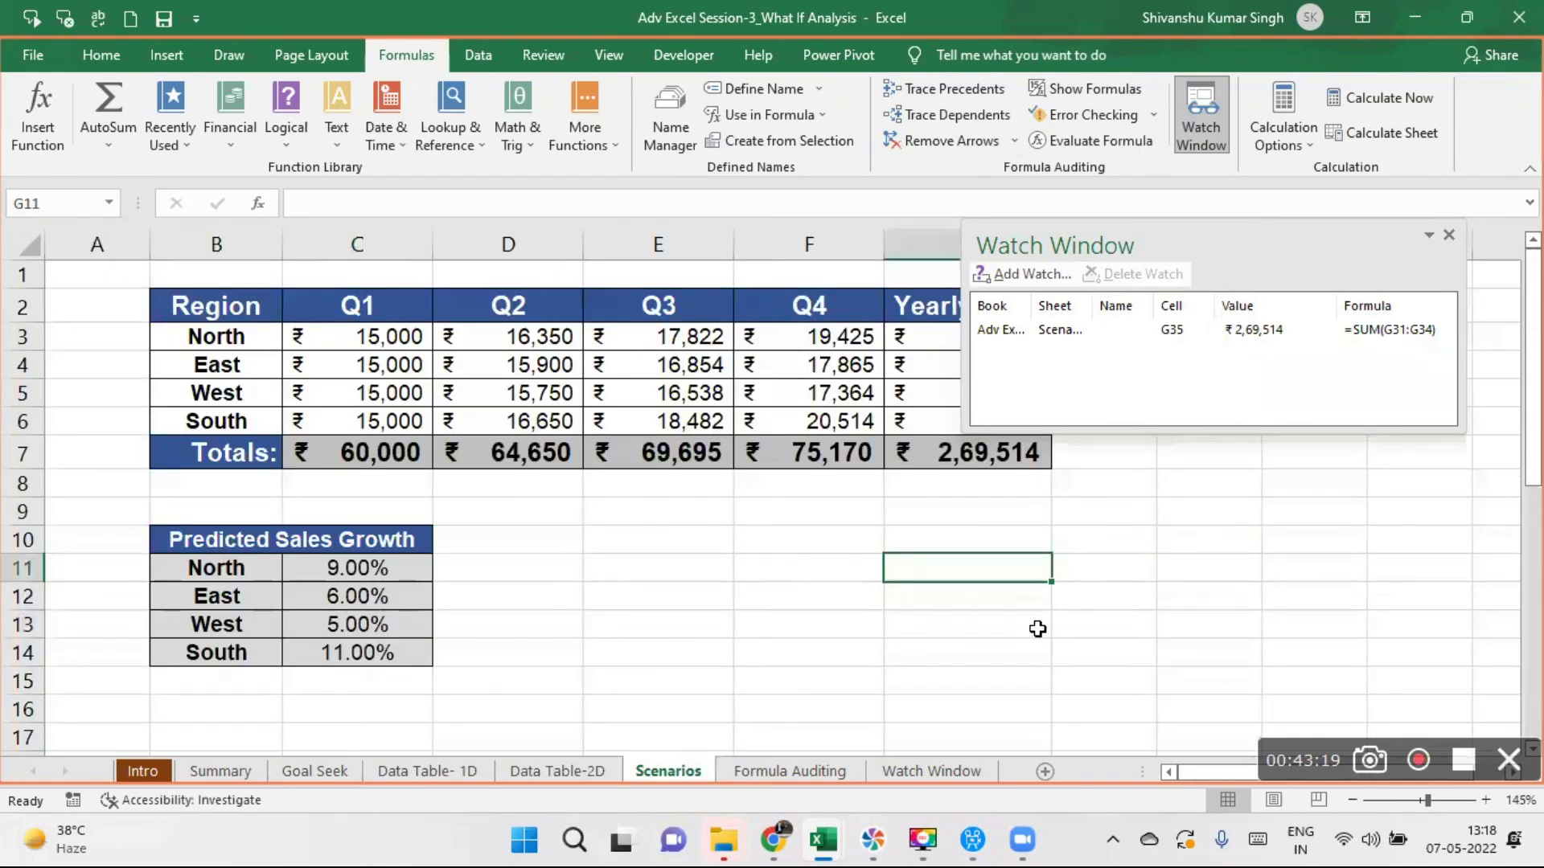